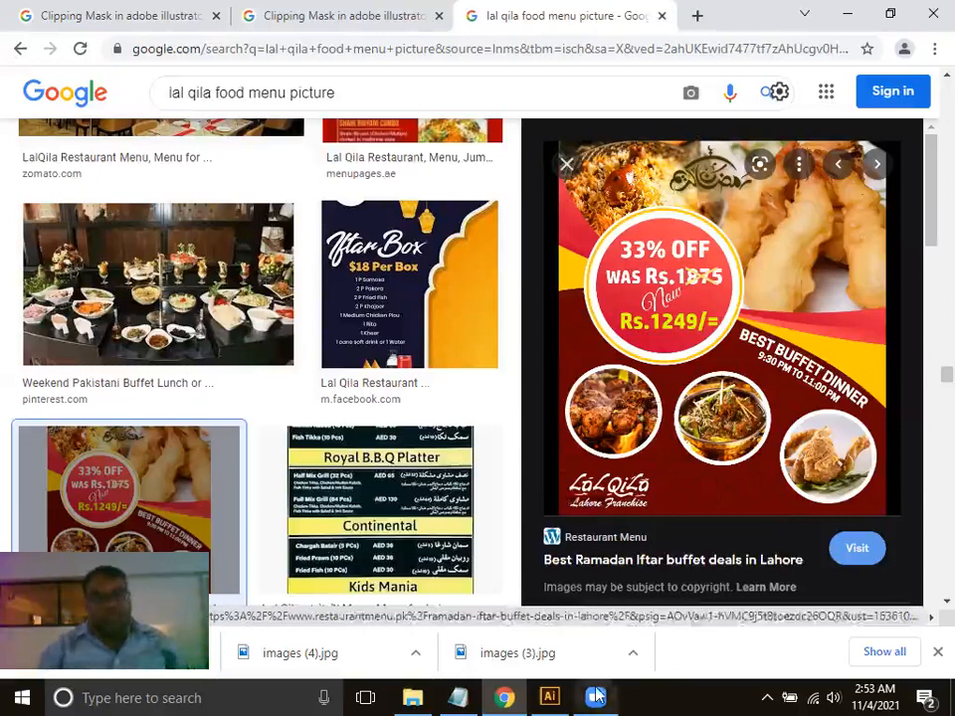
# Open the lesson notes in Notepad, highlight the Episode-18 mask types and the Draw Inside Mask entry, and view the food flyer in Chrome.
pyautogui.click(550, 696)
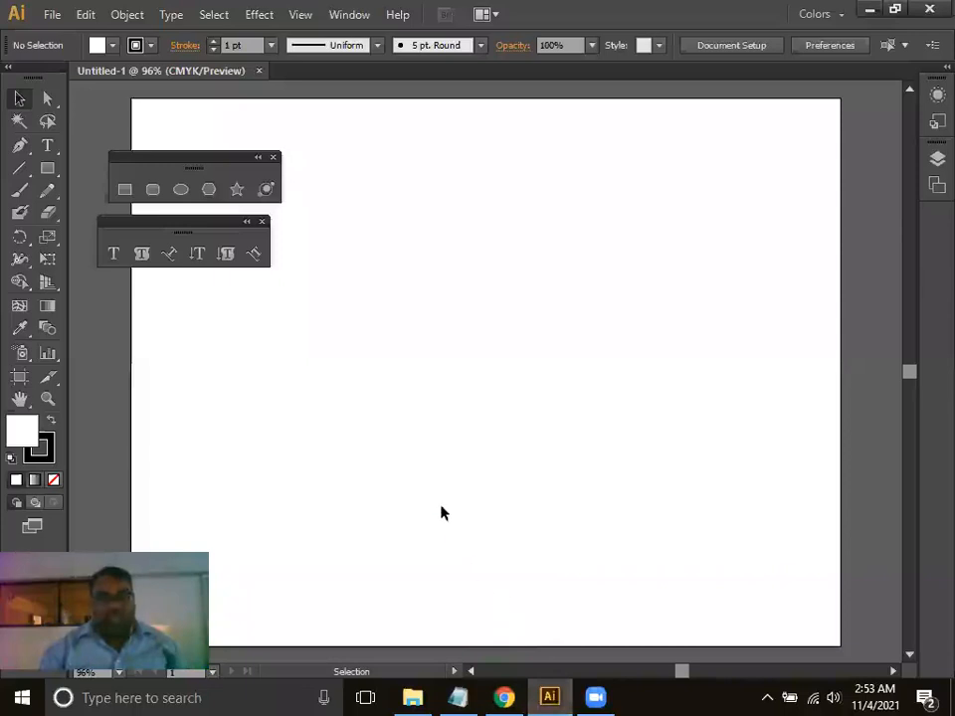
pyautogui.moveTo(204, 159); pyautogui.dragTo(217, 154)
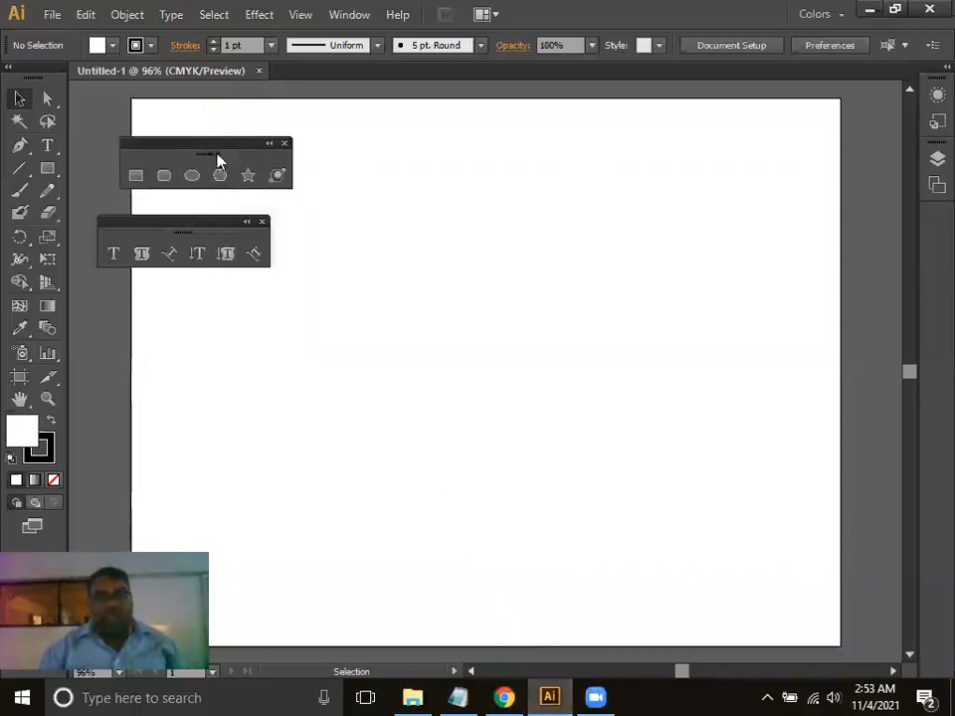
pyautogui.click(457, 698)
pyautogui.click(244, 326)
pyautogui.moveTo(106, 229)
pyautogui.mouseDown()
pyautogui.moveTo(270, 239)
pyautogui.moveTo(276, 266)
pyautogui.mouseUp()
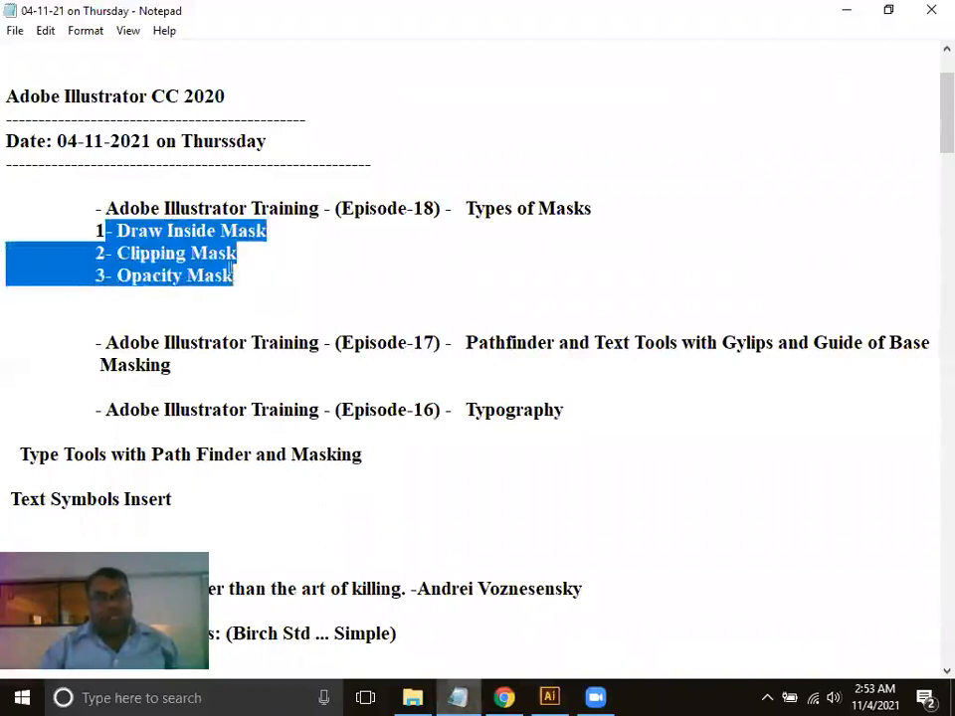
pyautogui.click(137, 280)
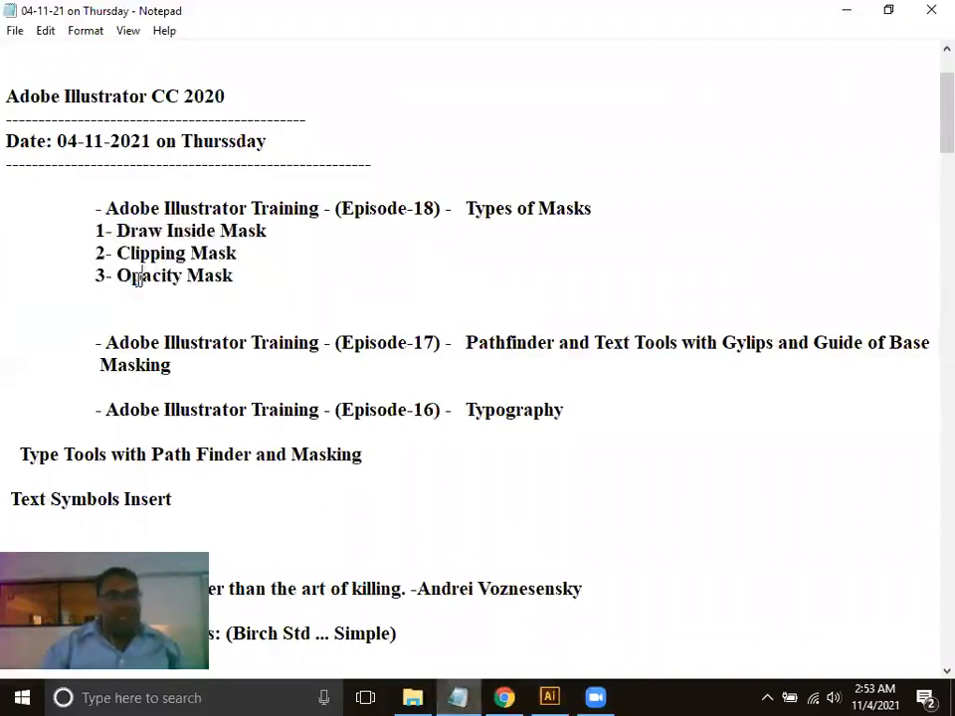
pyautogui.moveTo(115, 233); pyautogui.dragTo(273, 224)
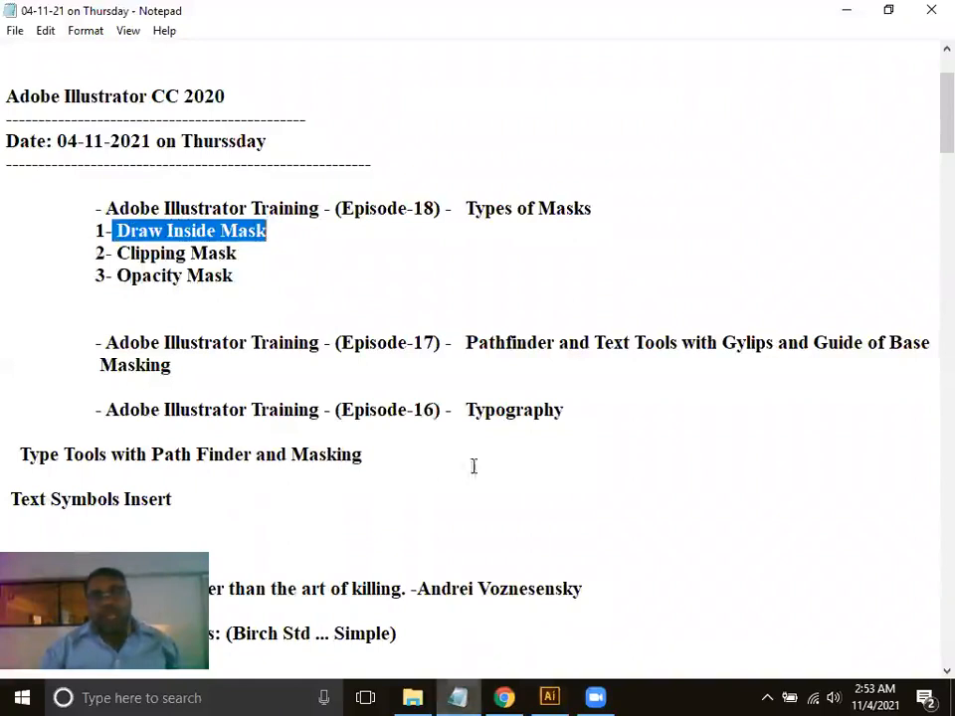
pyautogui.click(507, 696)
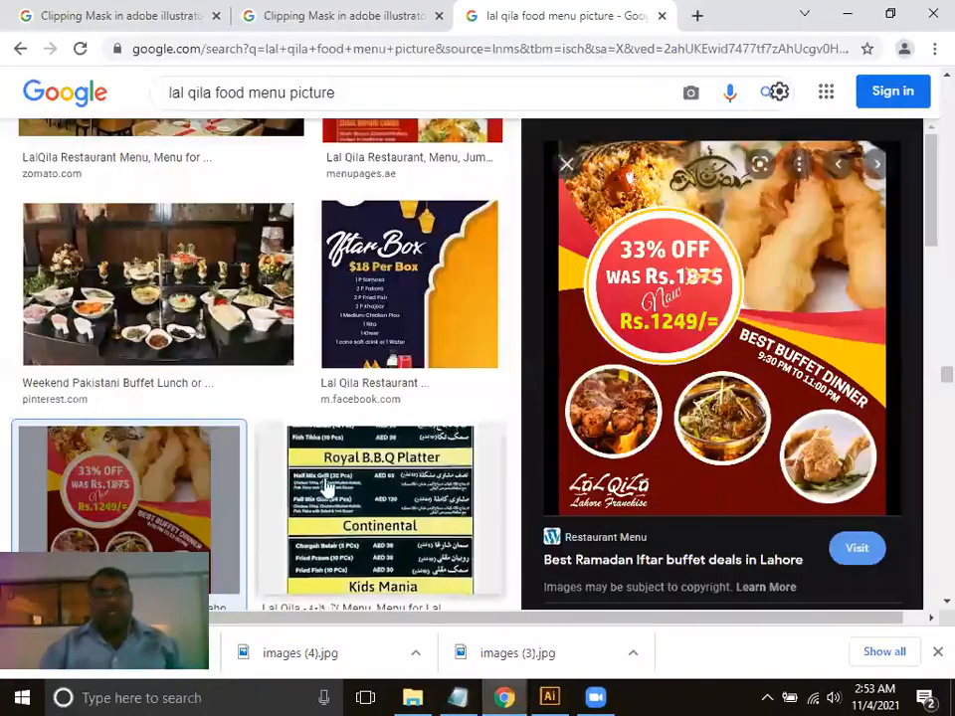
# Switch to Illustrator, reposition the floating shape and type tool panels, and show and position the Color, Swatches and Transparency panel group.
pyautogui.click(546, 696)
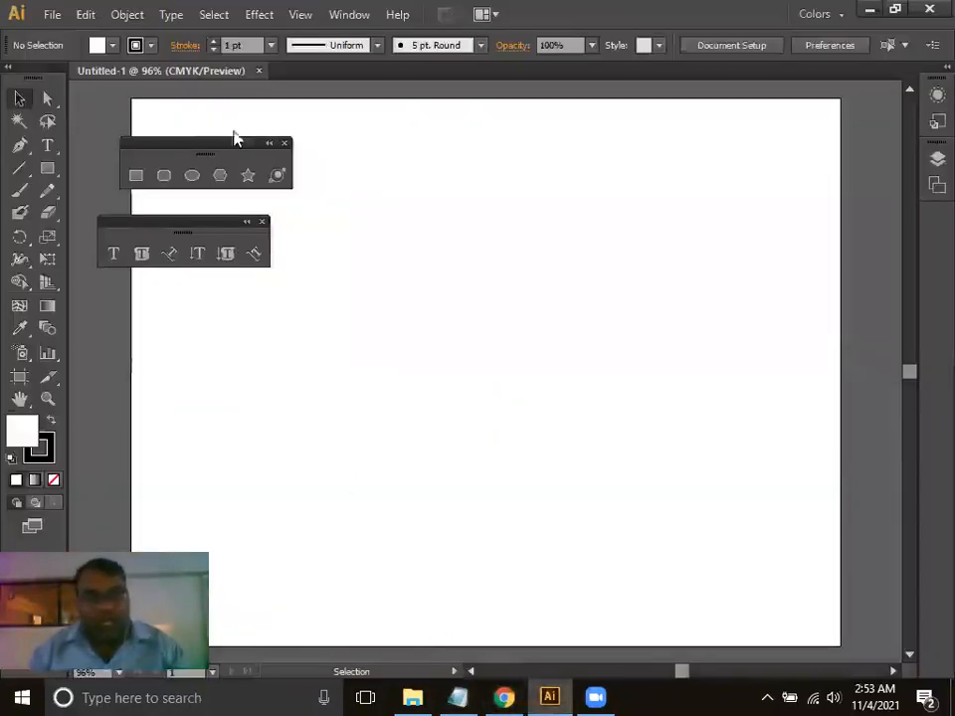
pyautogui.moveTo(234, 139); pyautogui.dragTo(219, 126)
pyautogui.moveTo(210, 228); pyautogui.dragTo(209, 211)
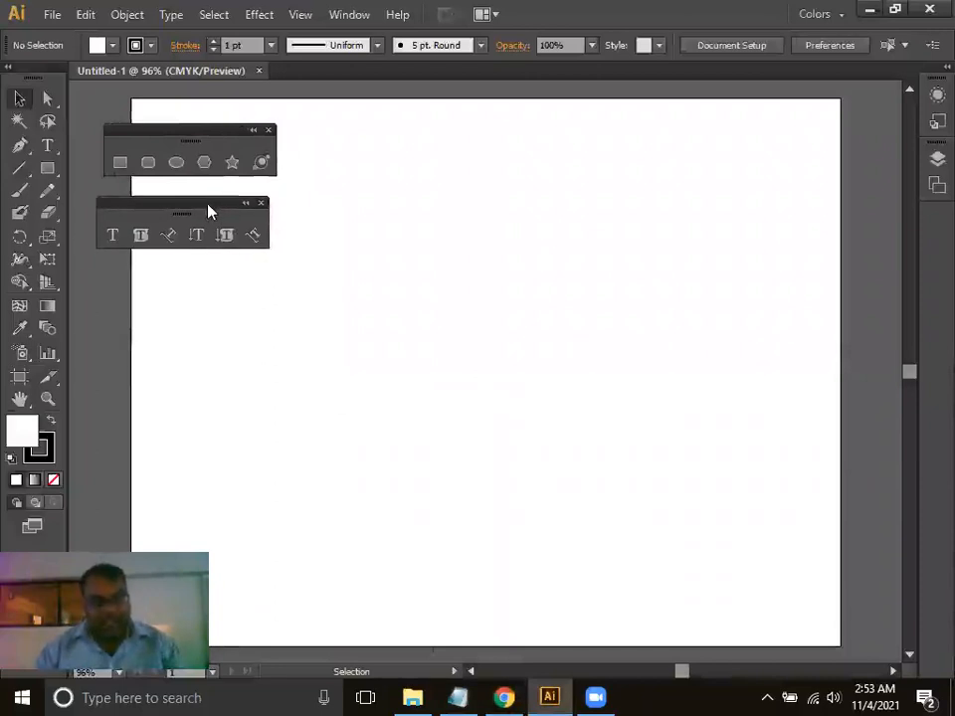
pyautogui.press('F6')
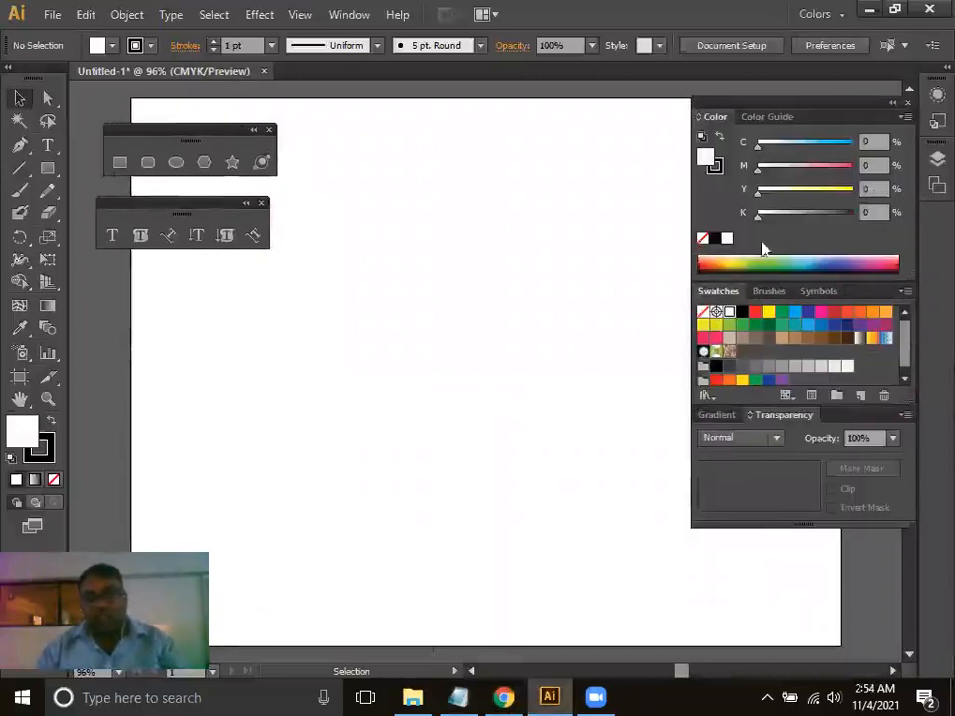
pyautogui.moveTo(777, 108); pyautogui.dragTo(760, 149)
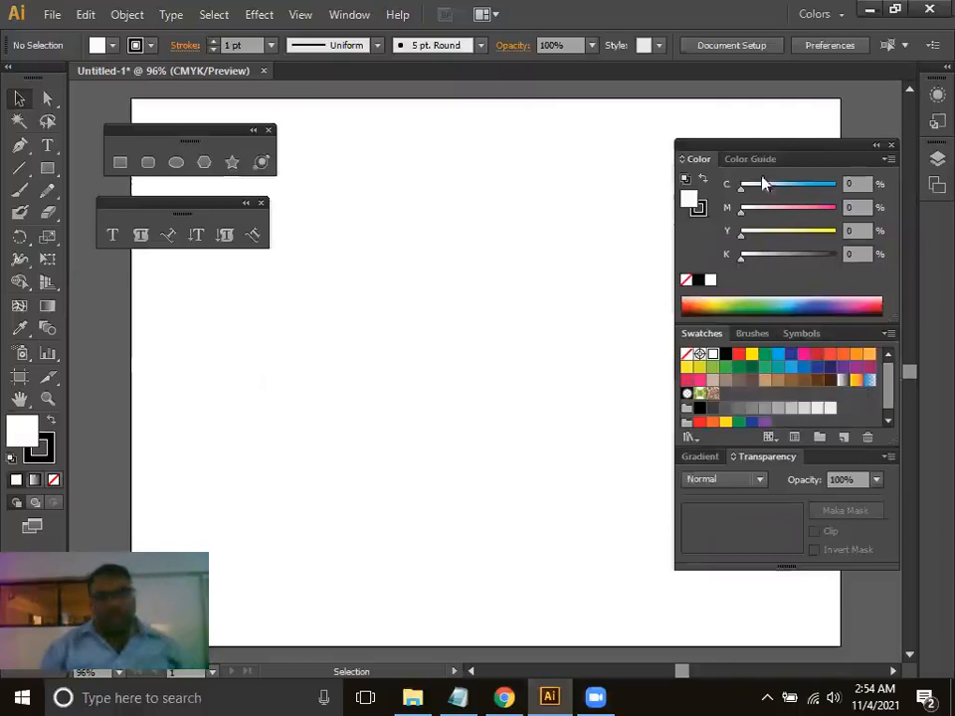
pyautogui.moveTo(771, 156); pyautogui.dragTo(783, 149)
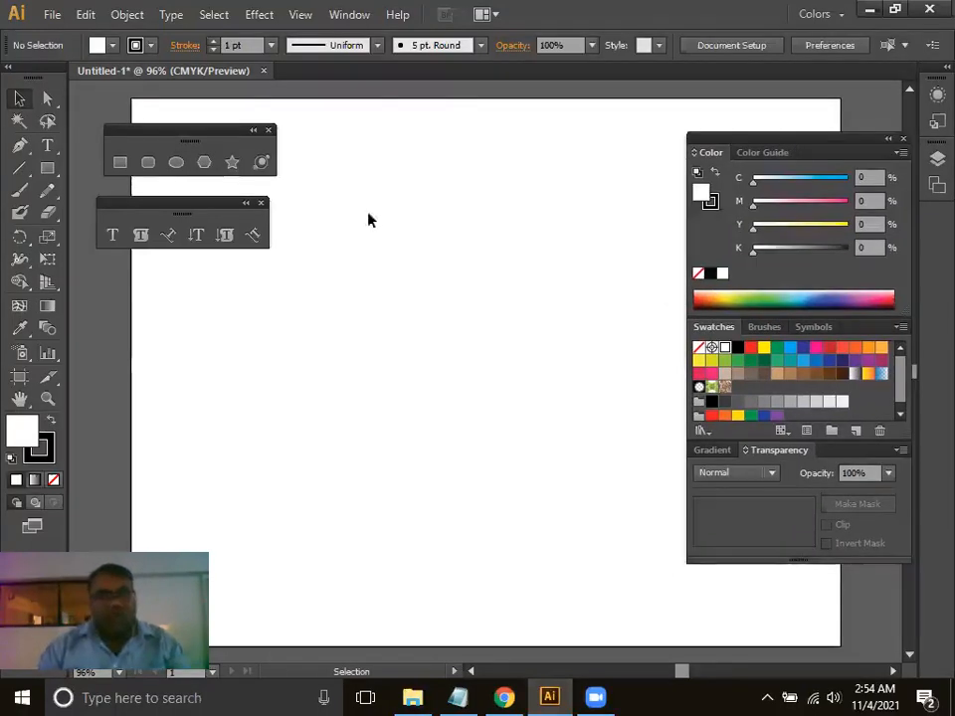
# Draw a large rectangle on the artboard, fill it yellow, and move it up and to the right.
pyautogui.click(120, 162)
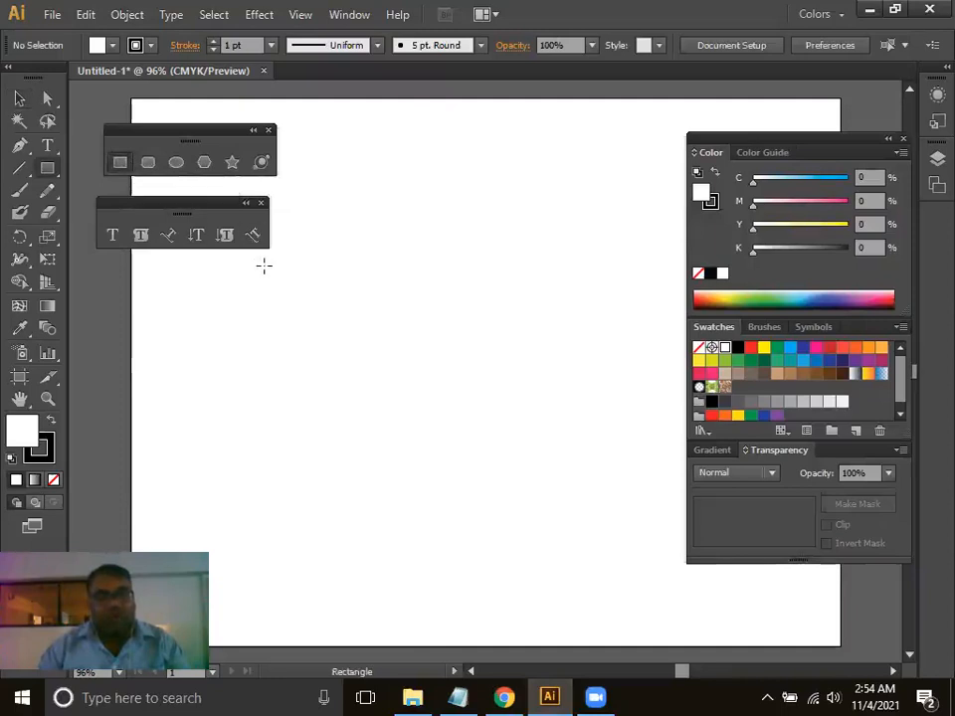
pyautogui.moveTo(210, 274); pyautogui.dragTo(543, 537)
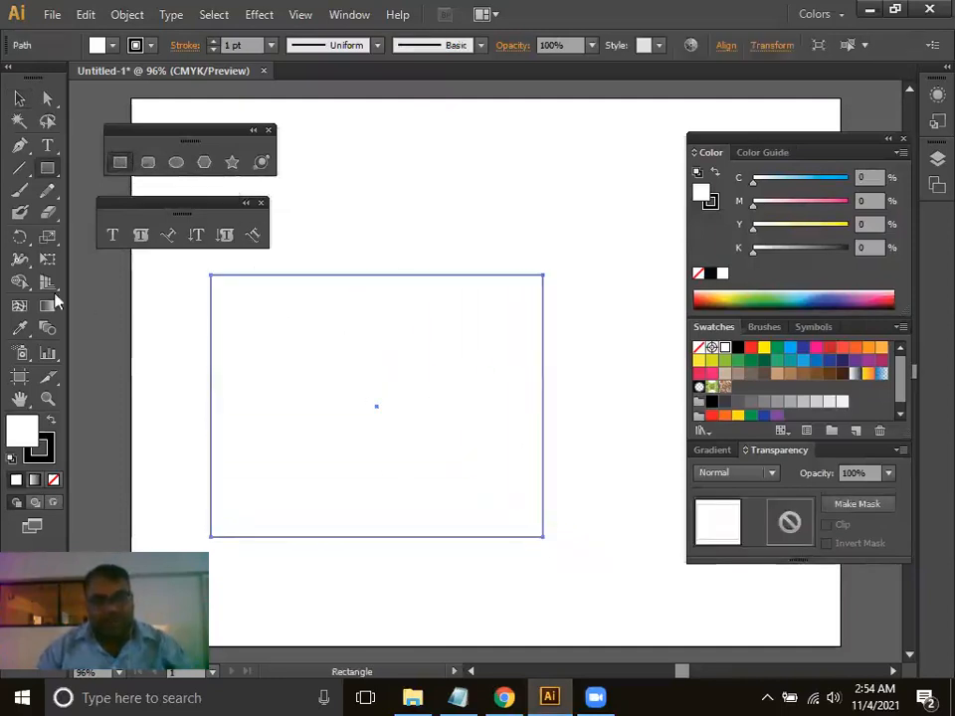
pyautogui.click(18, 98)
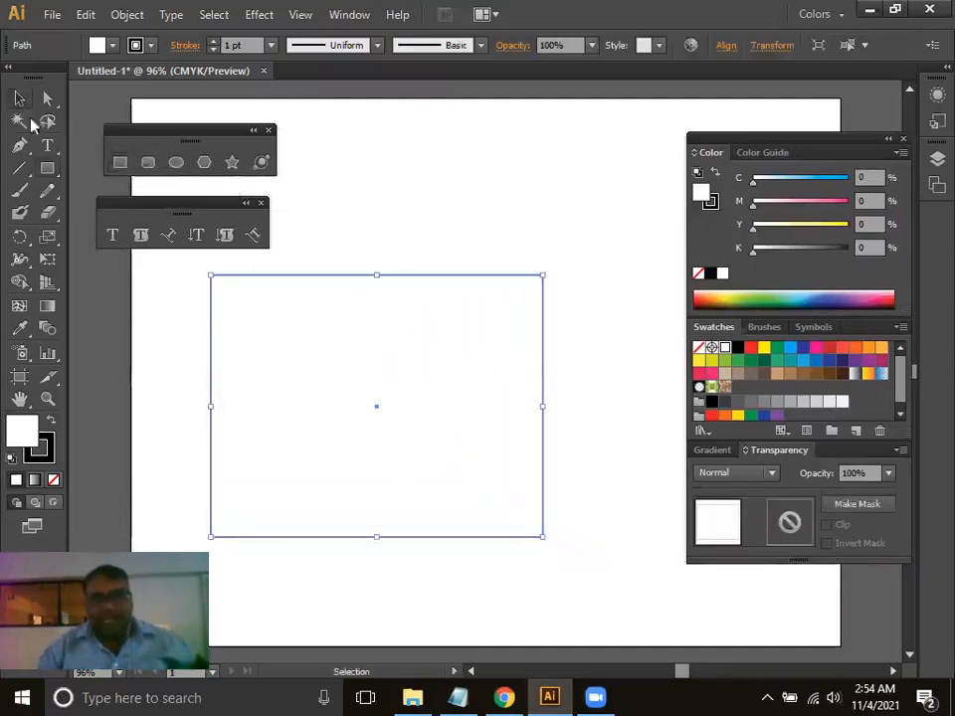
pyautogui.click(761, 348)
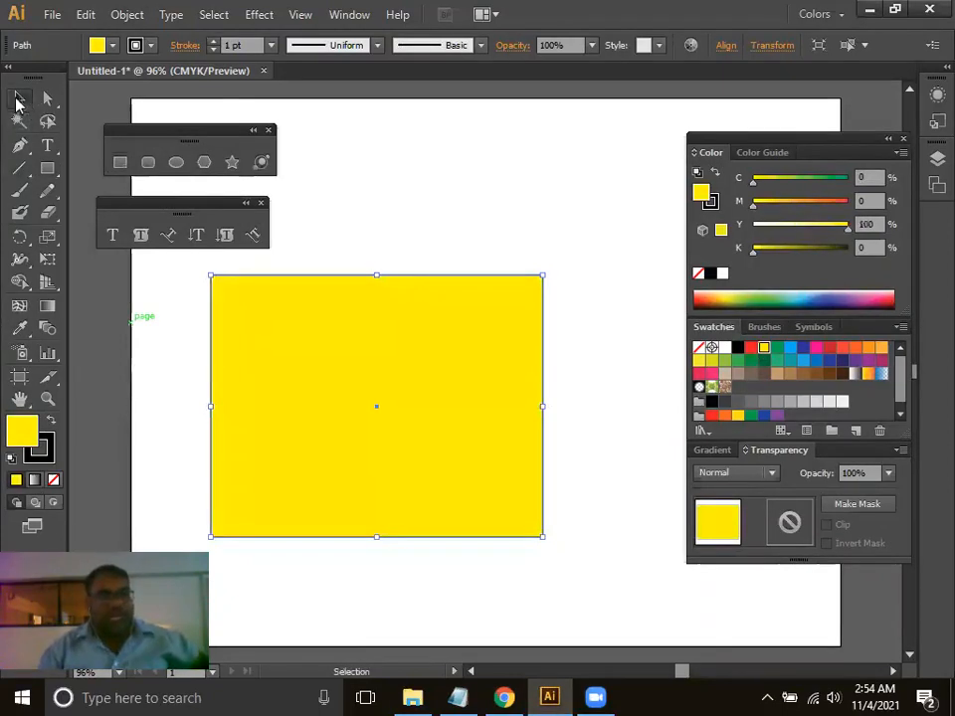
pyautogui.moveTo(380, 354); pyautogui.dragTo(432, 273)
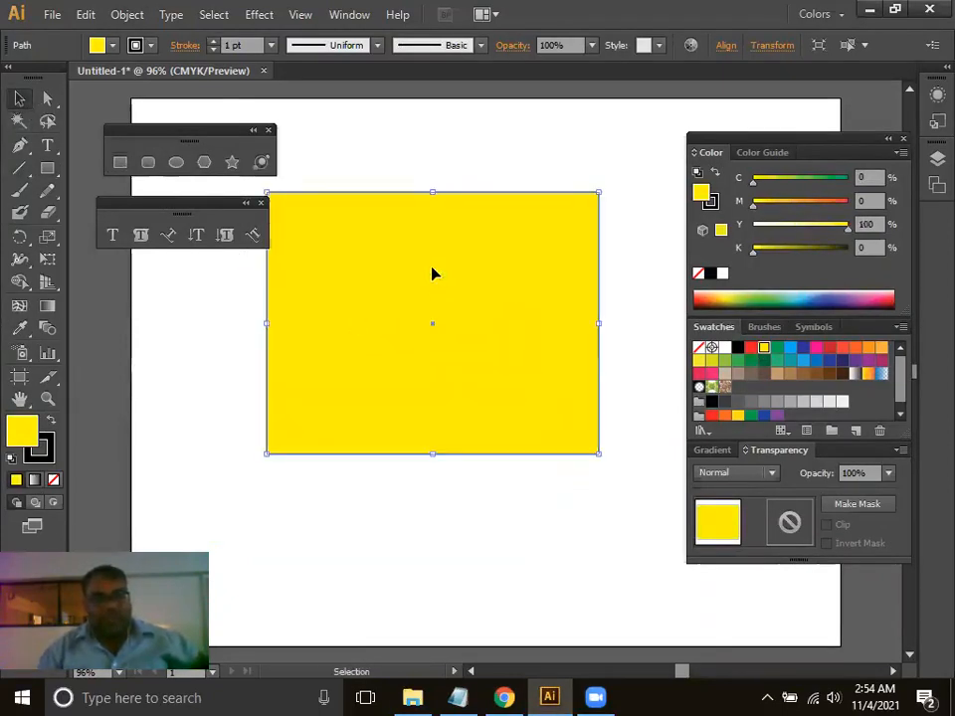
# Draw a large circle overlapping the yellow rectangle's lower edge, fill it red, and move it slightly upward.
pyautogui.click(176, 162)
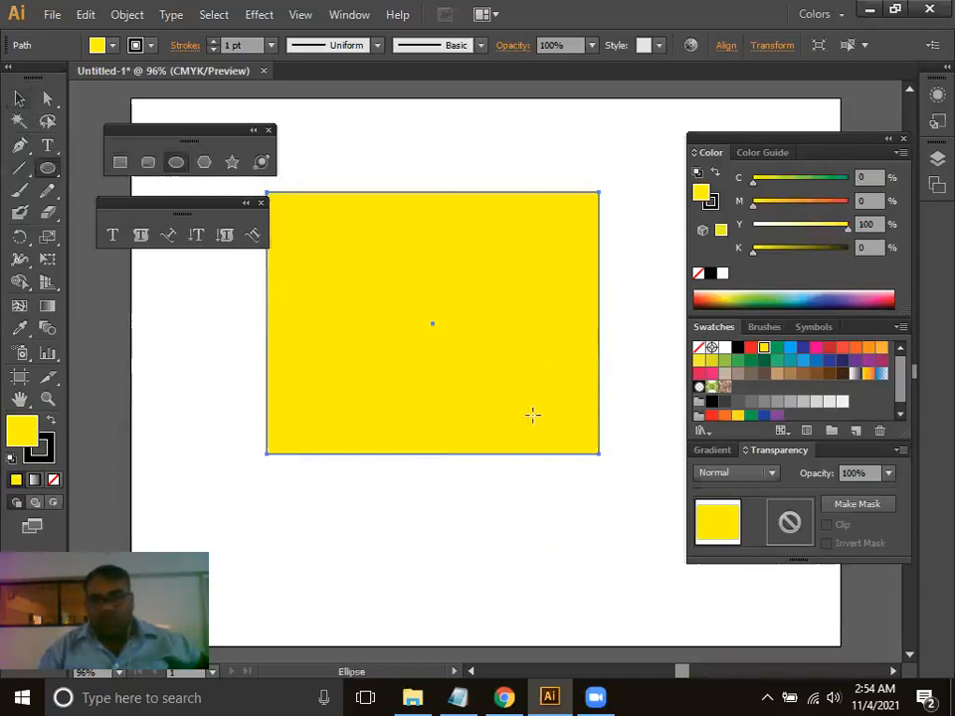
pyautogui.moveTo(294, 323); pyautogui.dragTo(535, 565)
pyautogui.click(18, 98)
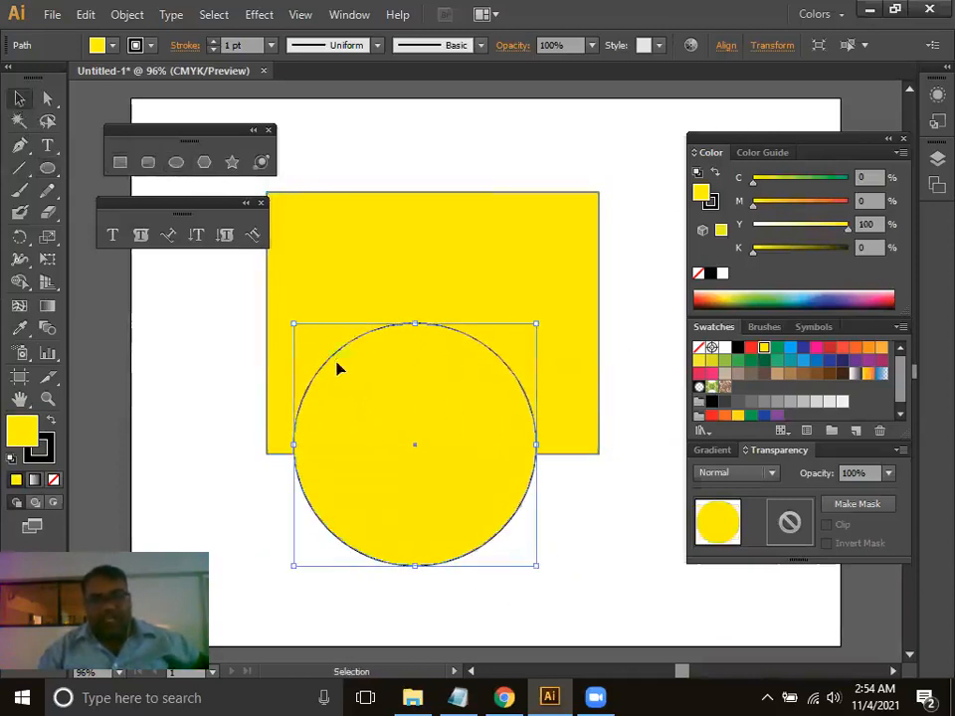
pyautogui.click(750, 348)
pyautogui.moveTo(488, 398); pyautogui.dragTo(494, 372)
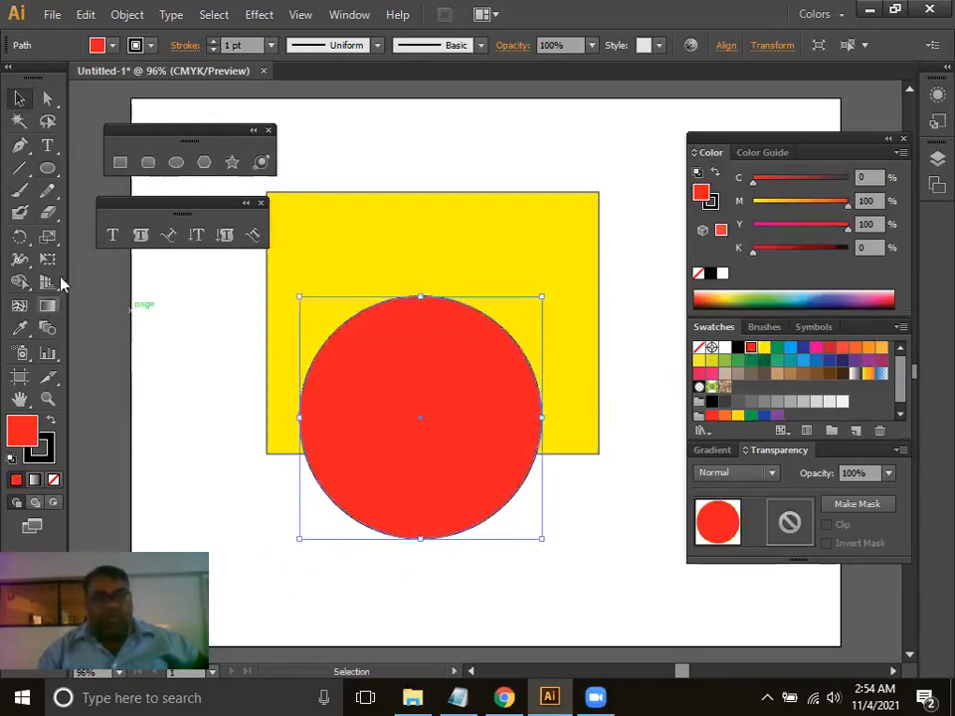
# Check the food flyer in Chrome, return to Illustrator, and add a smaller blue circle over the red circle's lower-right edge.
pyautogui.click(500, 696)
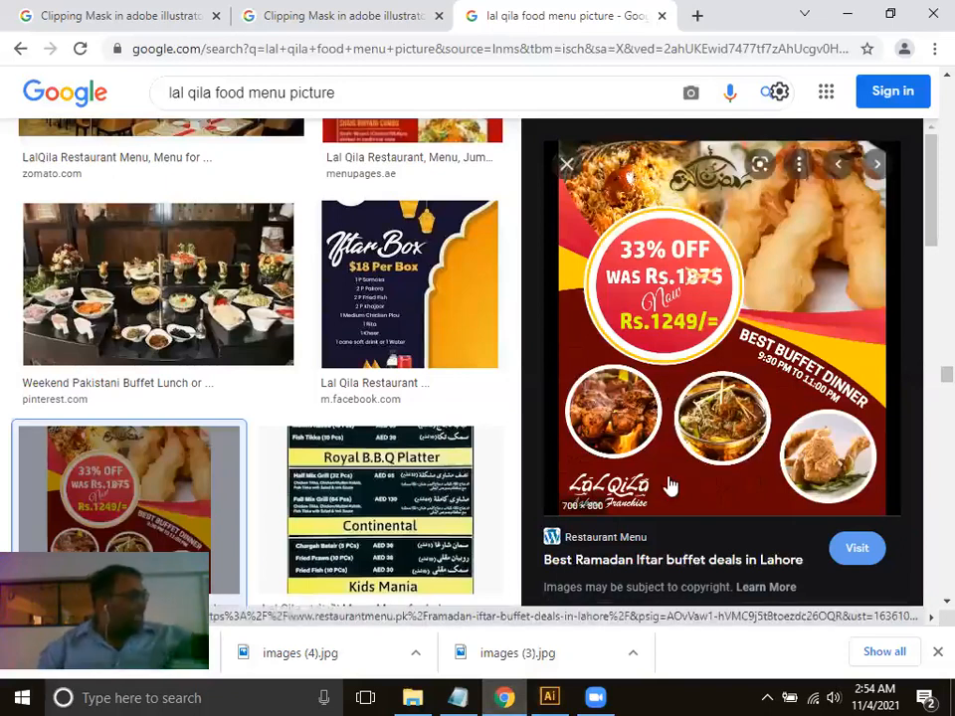
pyautogui.click(550, 696)
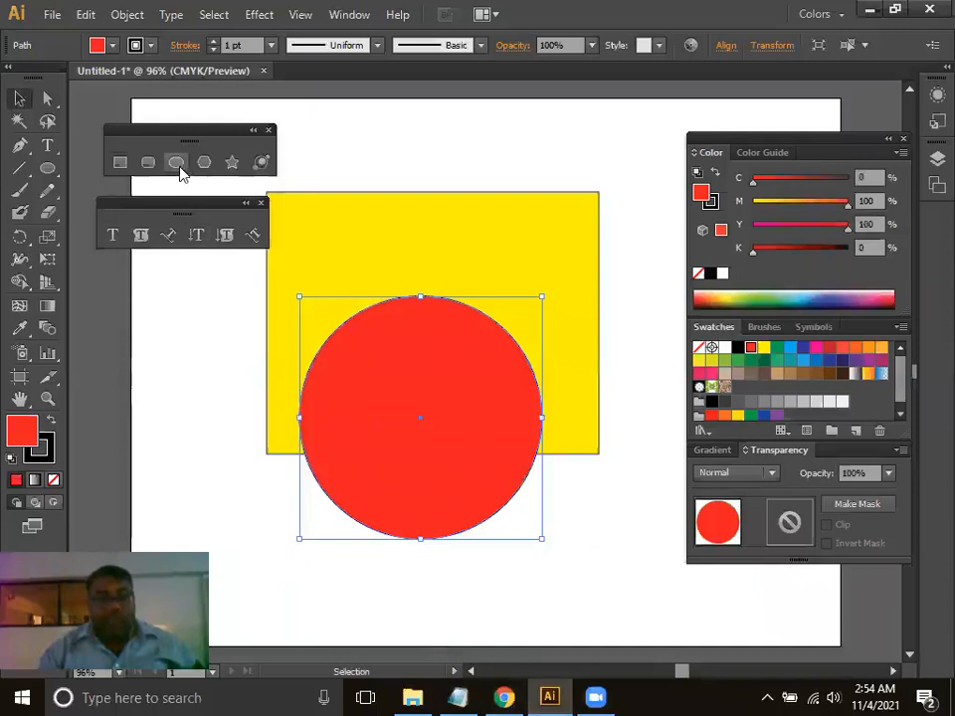
pyautogui.click(179, 169)
pyautogui.moveTo(458, 373); pyautogui.dragTo(603, 518)
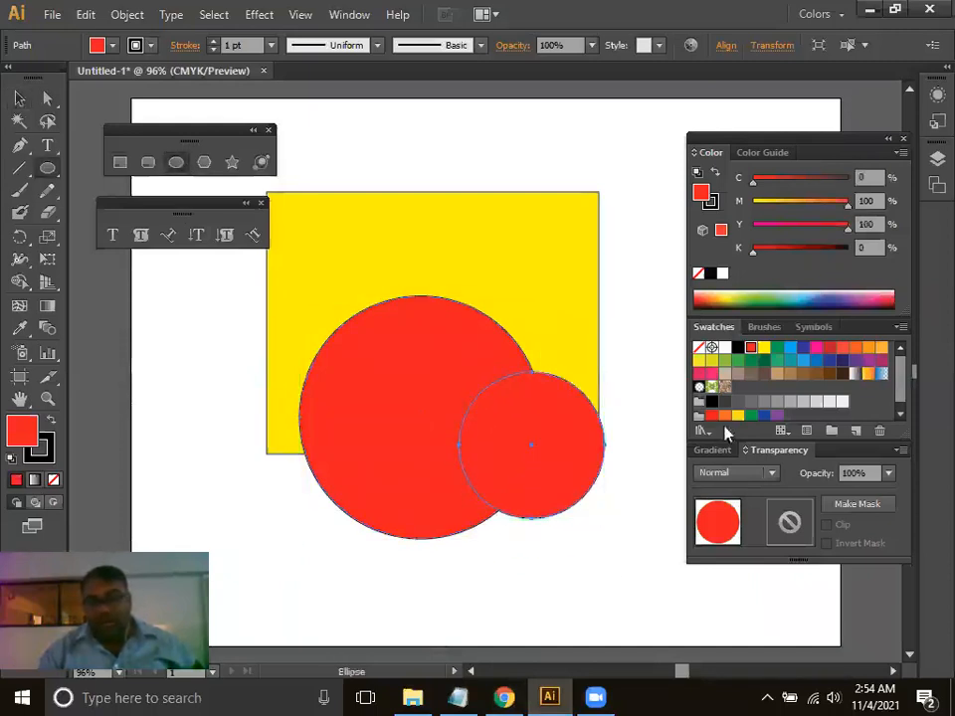
pyautogui.click(789, 347)
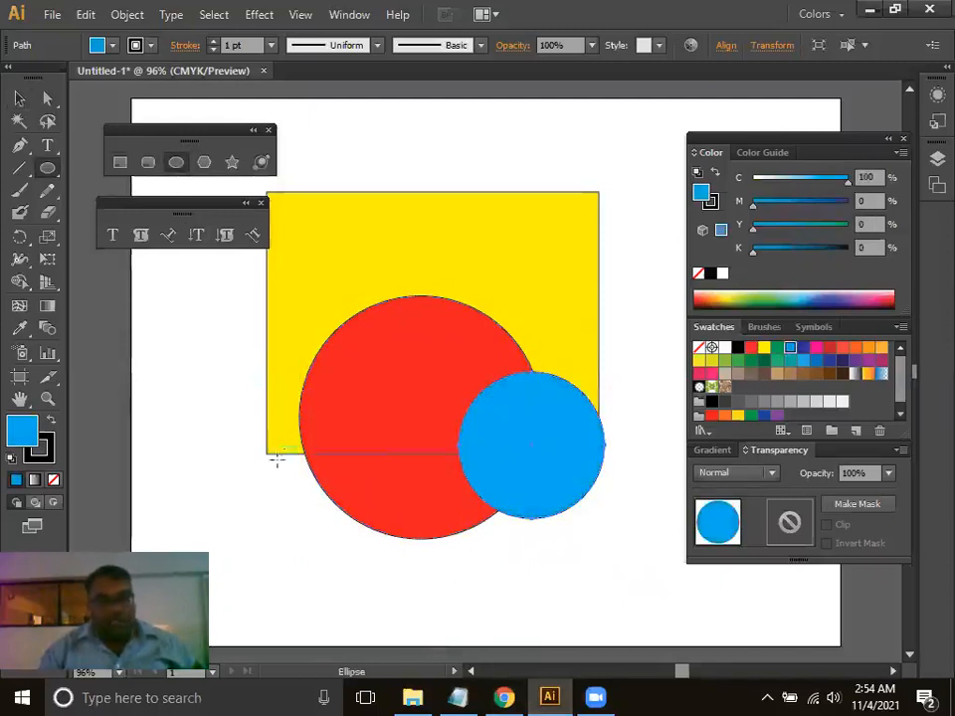
# Draw another small circle overlapping the red circle's lower-left edge and fill it green.
pyautogui.moveTo(354, 498); pyautogui.dragTo(446, 572)
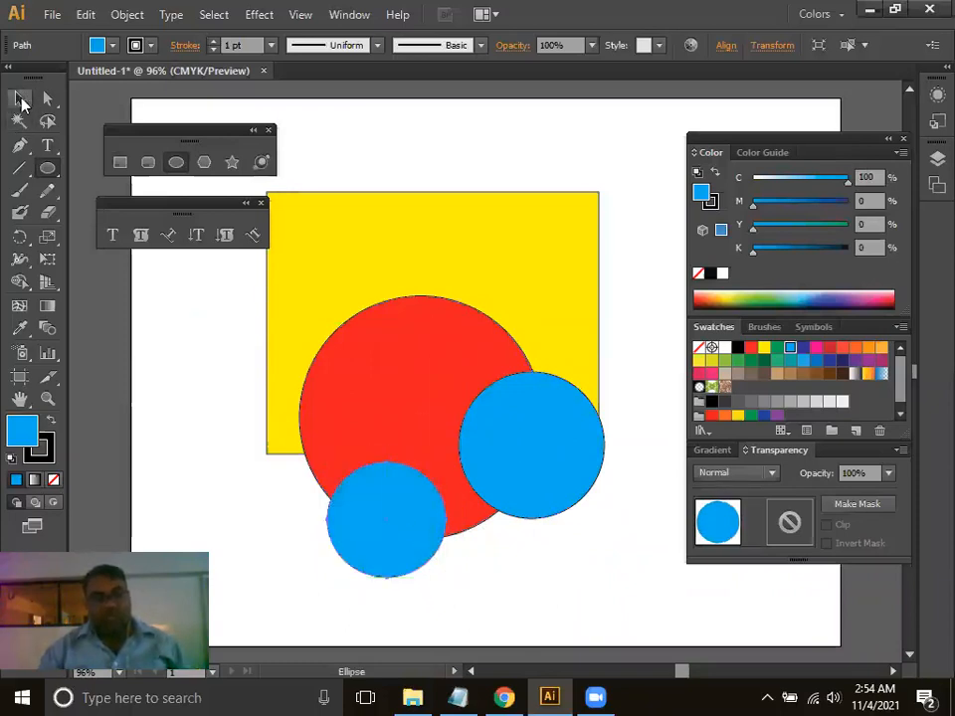
pyautogui.click(21, 103)
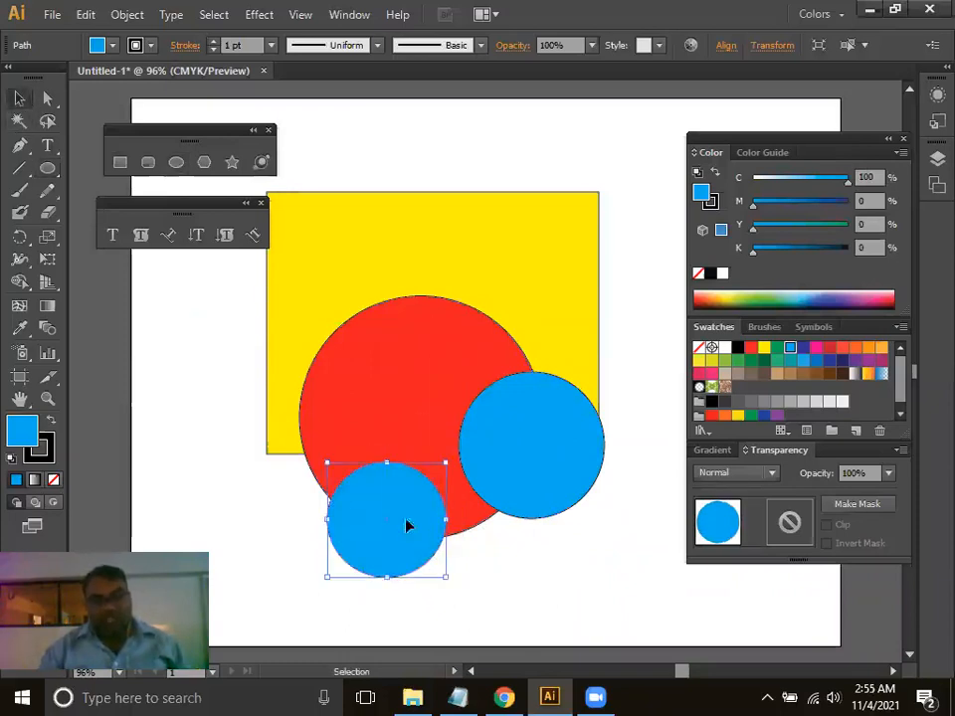
pyautogui.click(737, 362)
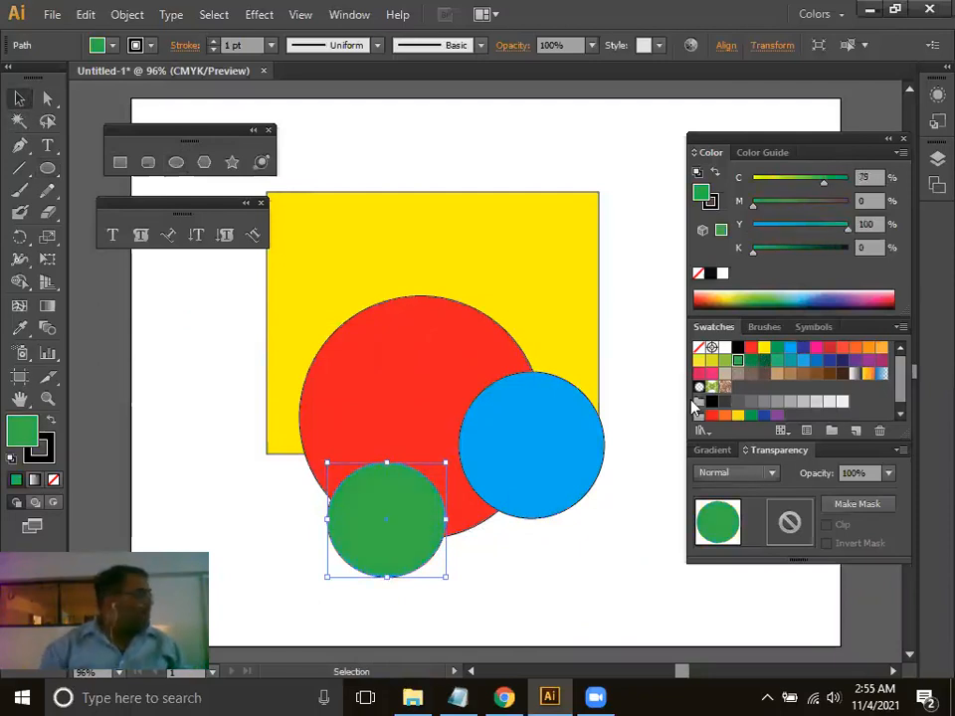
# Select the yellow rectangle together with the red, blue and green circles and delete them all.
pyautogui.click(485, 267)
pyautogui.click(457, 361)
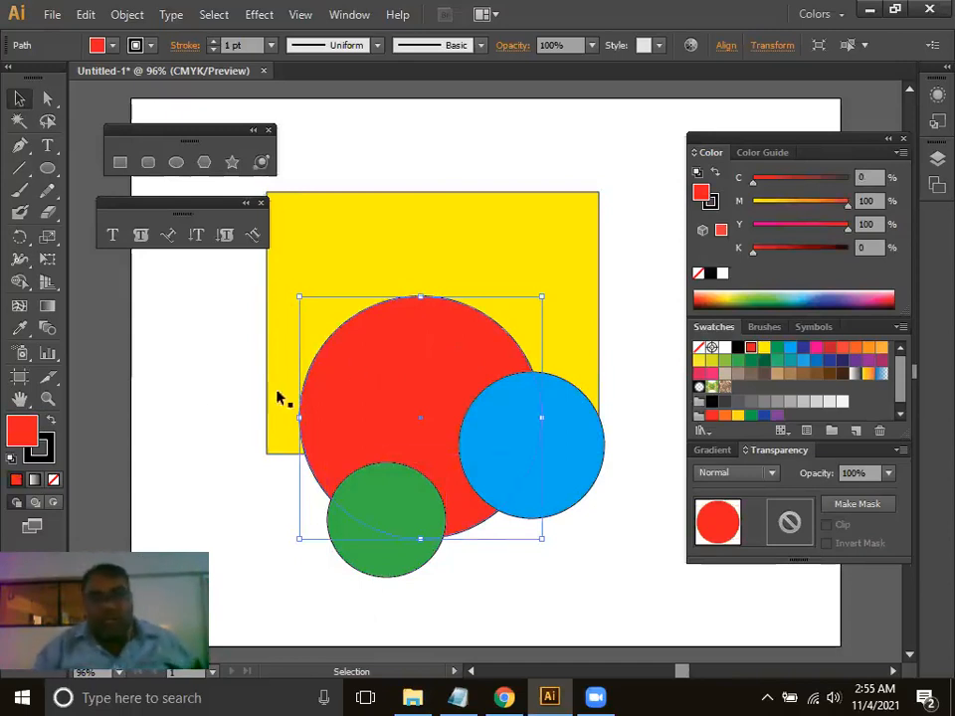
pyautogui.click(162, 390)
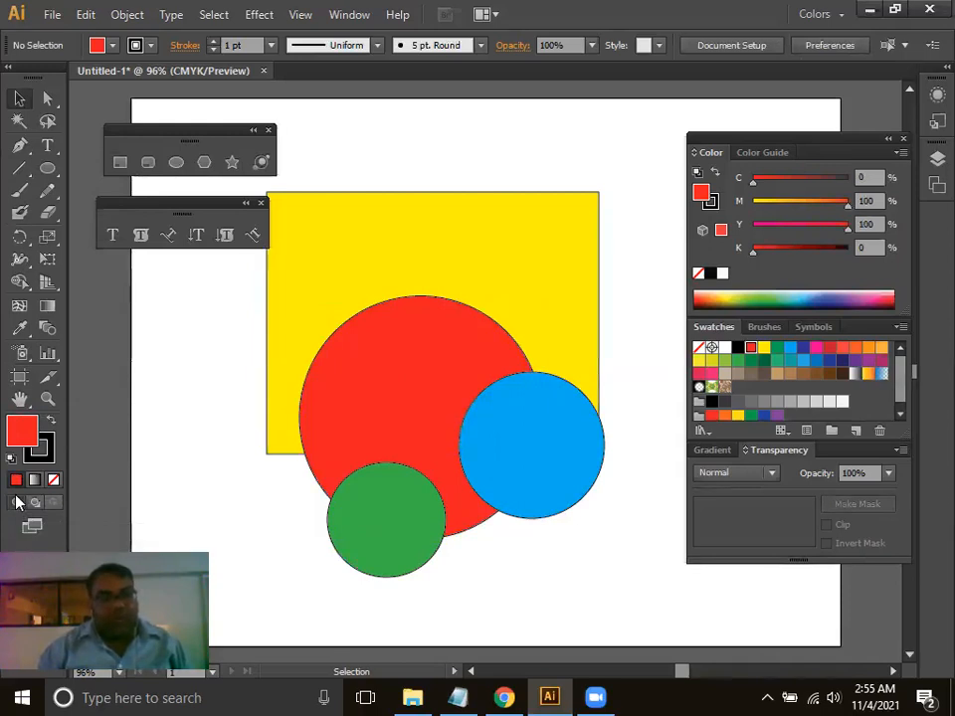
pyautogui.click(332, 280)
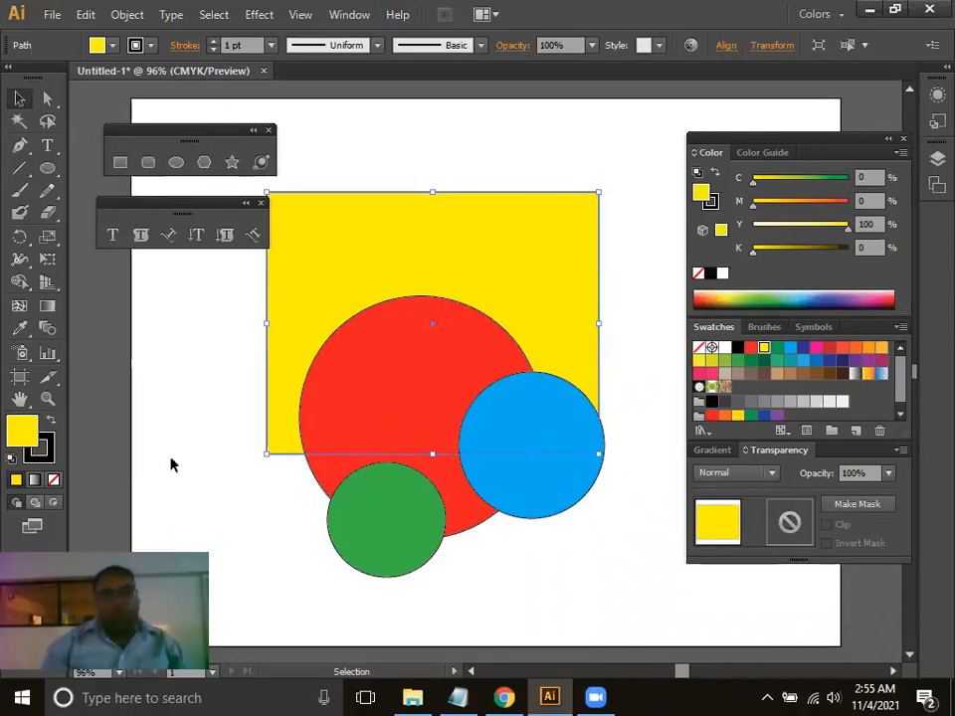
pyautogui.moveTo(626, 288); pyautogui.dragTo(397, 518)
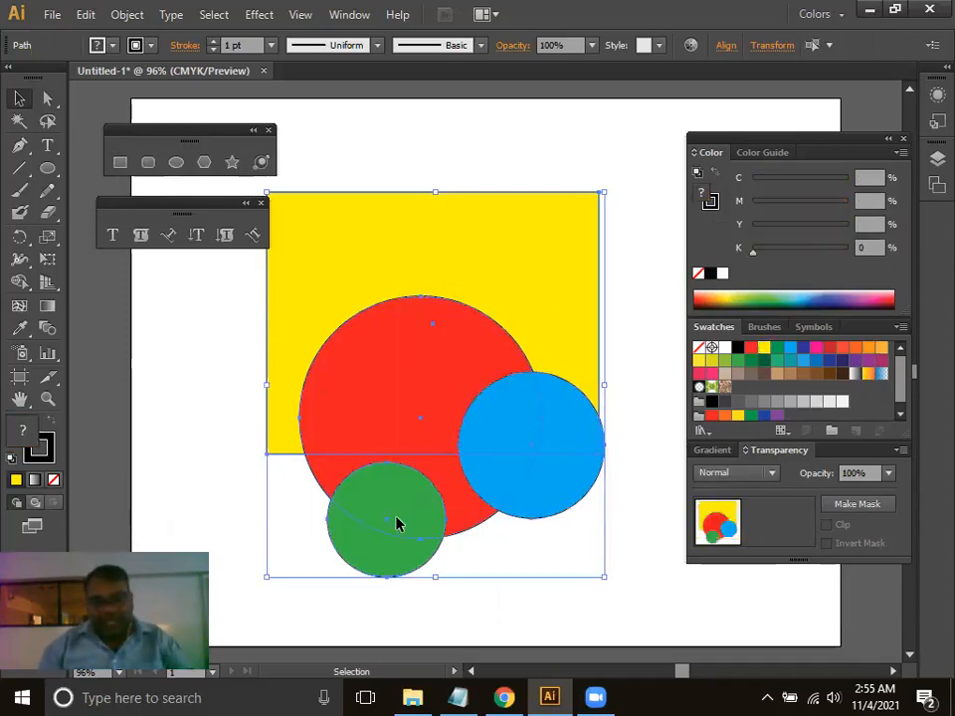
pyautogui.press('Delete')
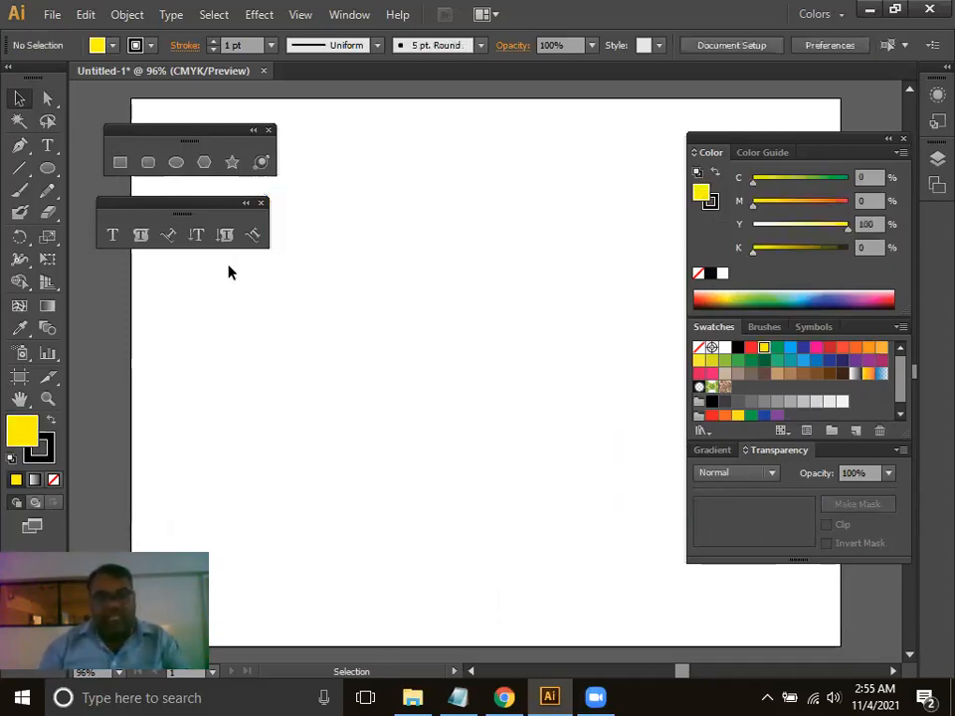
# Draw a new yellow rectangle in the upper middle of the artboard and move it slightly left.
pyautogui.click(119, 162)
pyautogui.moveTo(289, 197); pyautogui.dragTo(524, 391)
pyautogui.click(19, 99)
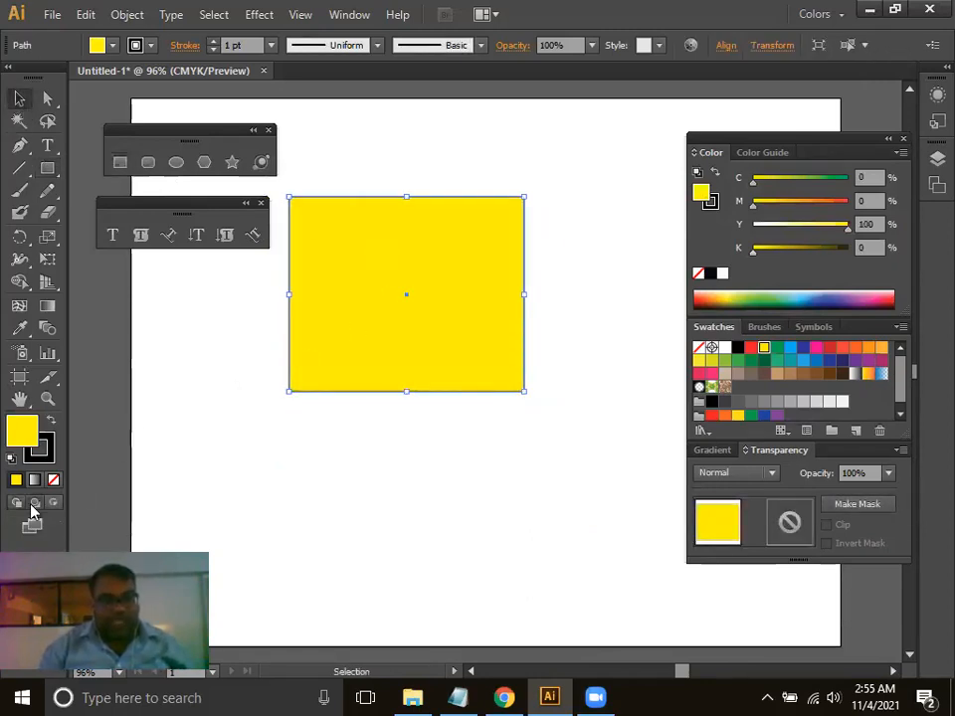
pyautogui.moveTo(310, 323); pyautogui.dragTo(286, 323)
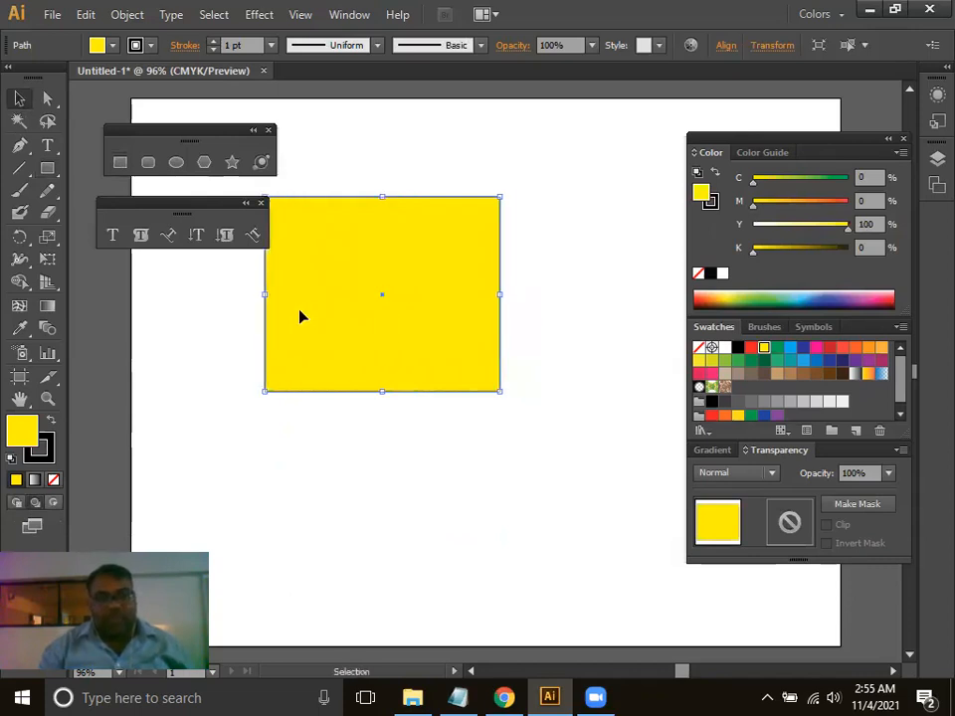
# Draw a circle behind the yellow rectangle, overlapping its lower-right corner, and fill it red.
pyautogui.click(176, 162)
pyautogui.moveTo(382, 307); pyautogui.dragTo(548, 466)
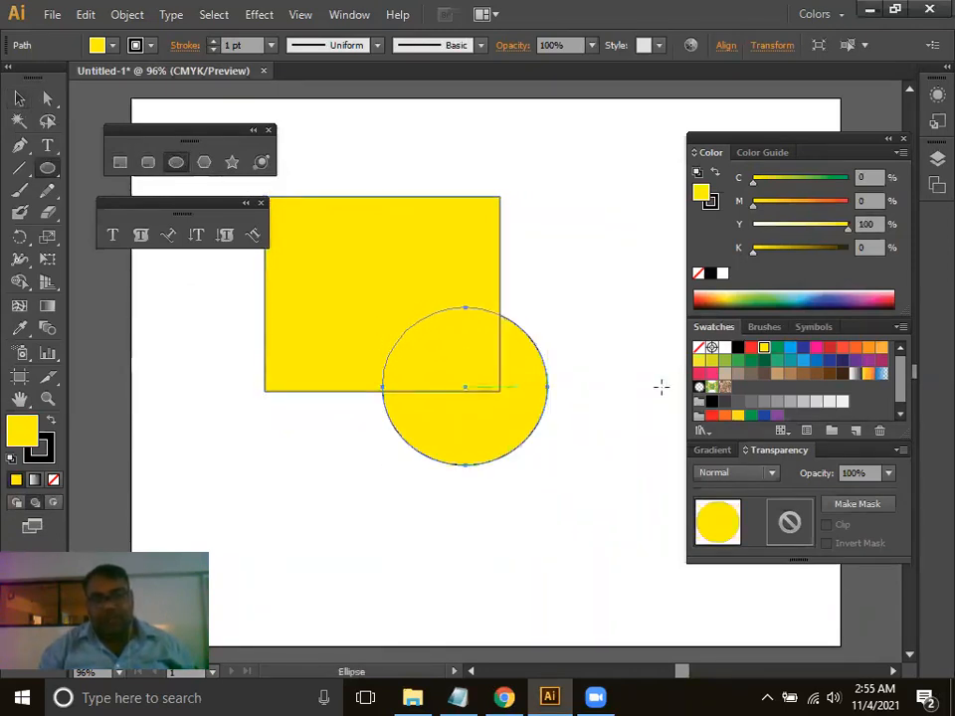
pyautogui.click(752, 348)
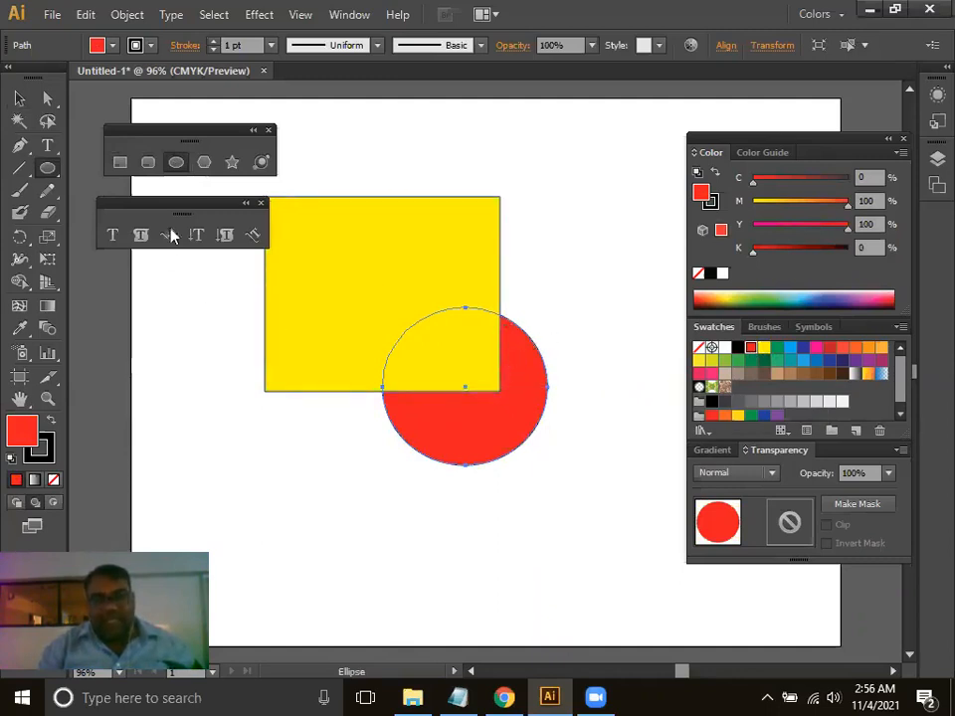
# Draw two smaller circles behind the red circle, a blue one at its right edge and a beige one at its bottom edge.
pyautogui.moveTo(512, 342); pyautogui.dragTo(614, 446)
pyautogui.click(788, 348)
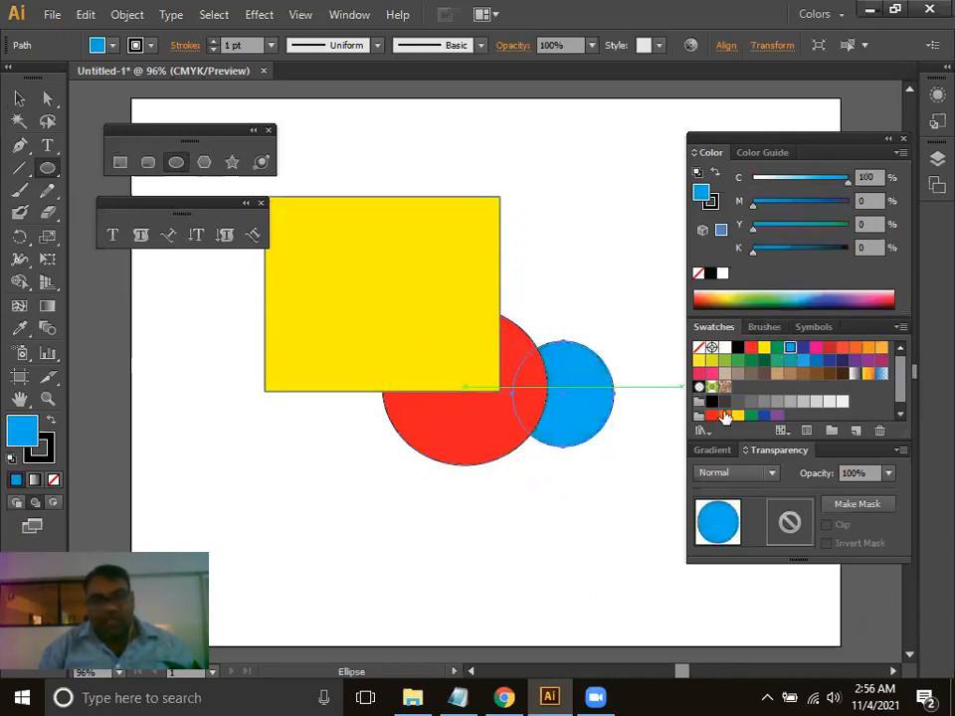
pyautogui.moveTo(434, 425); pyautogui.dragTo(516, 508)
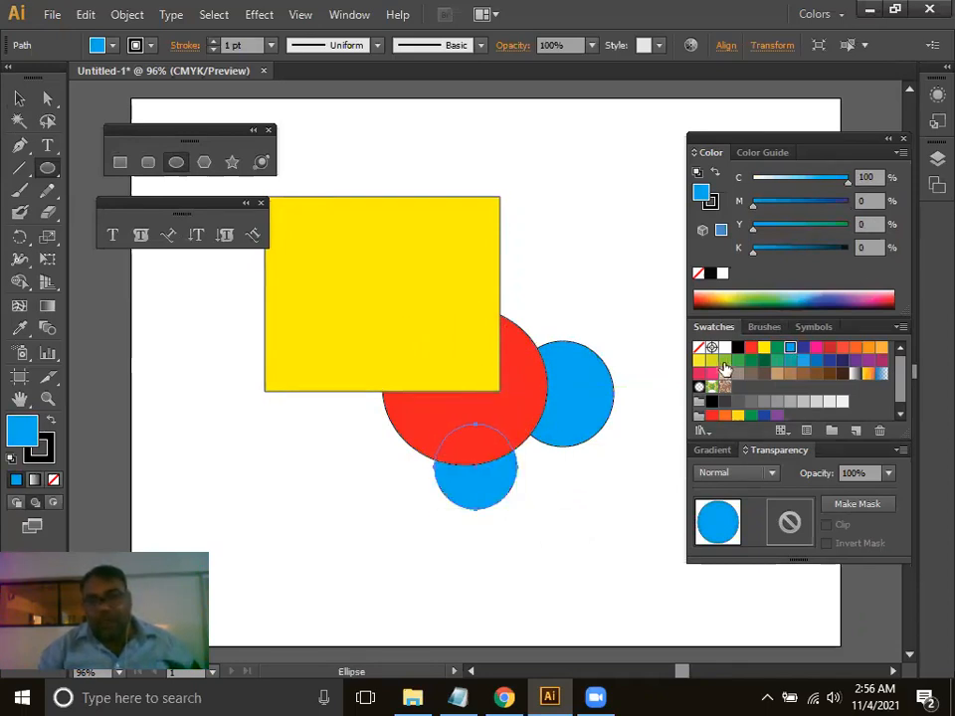
pyautogui.click(724, 374)
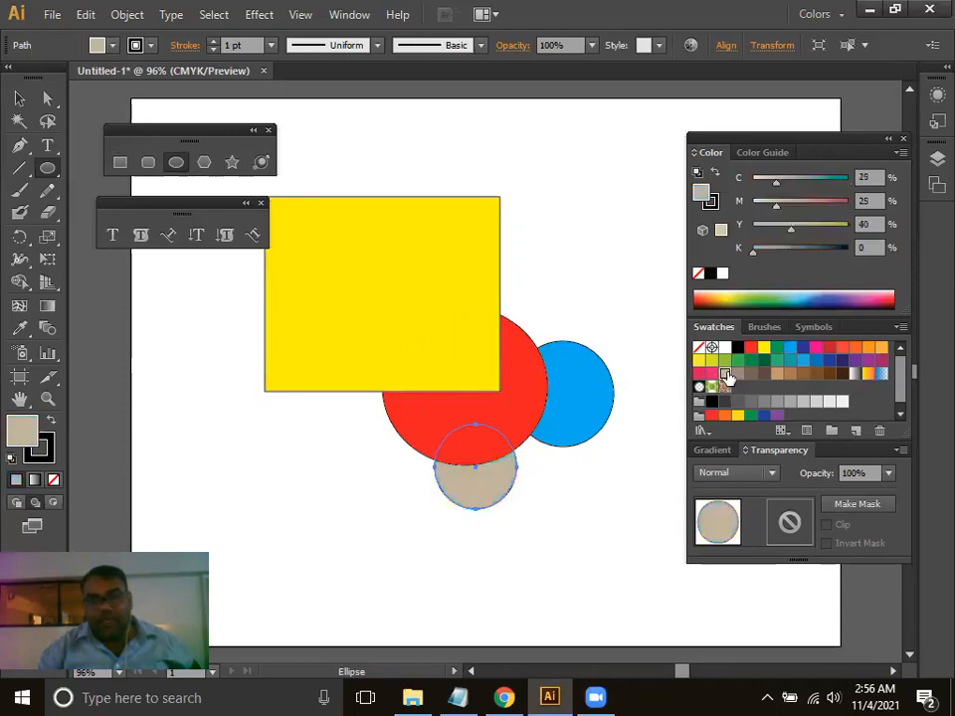
pyautogui.click(19, 98)
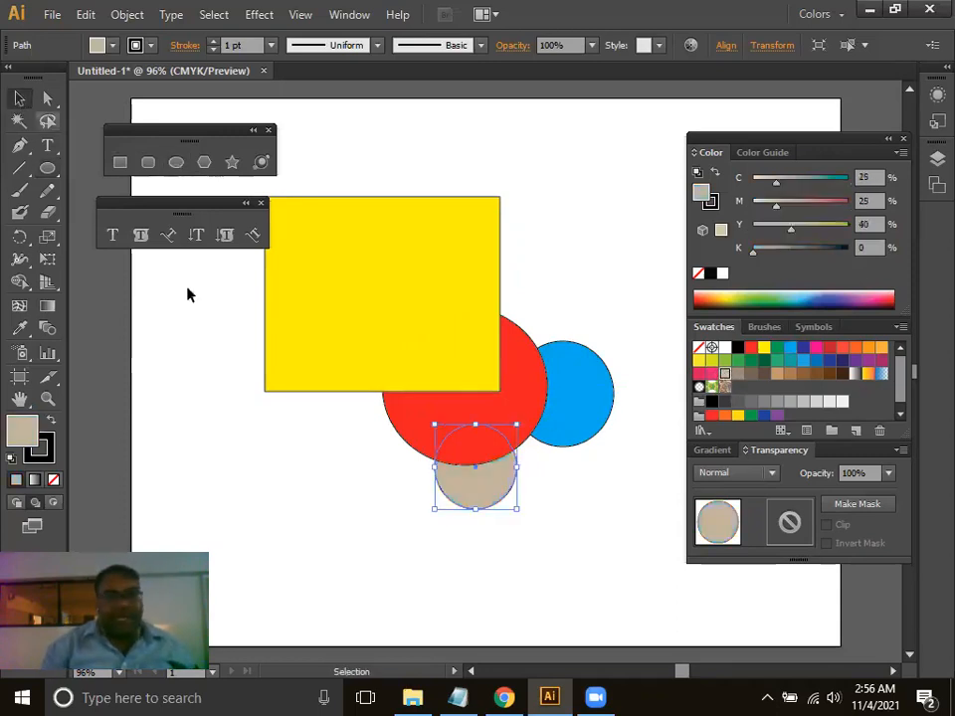
pyautogui.click(243, 456)
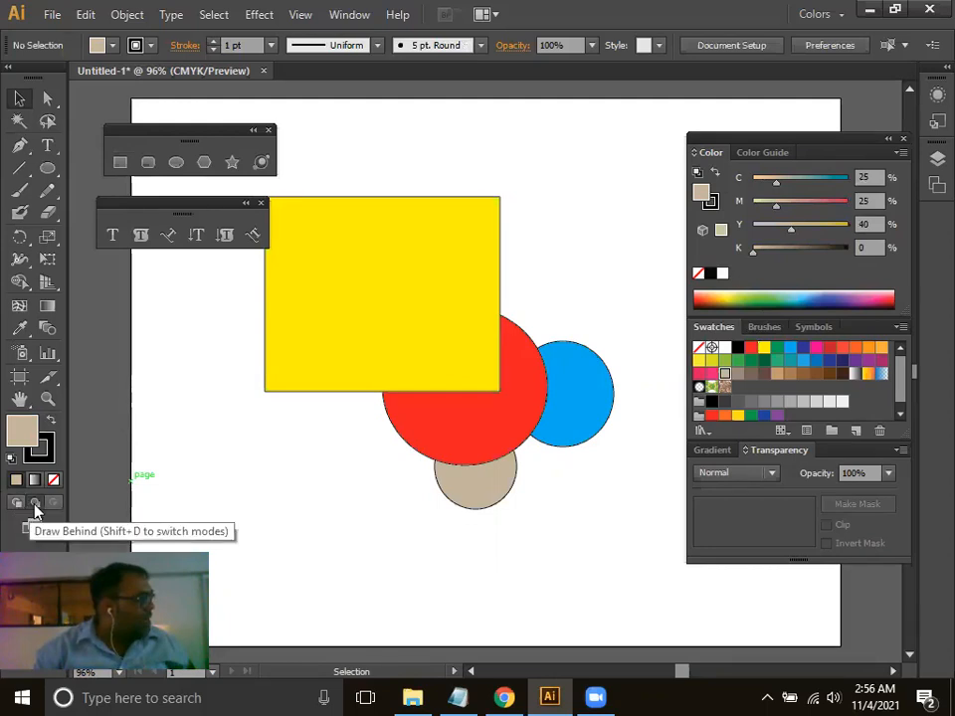
# Delete the yellow rectangle with its three circles and check the list of mask types in the Notepad notes.
pyautogui.moveTo(632, 198); pyautogui.dragTo(399, 521)
pyautogui.press('Delete')
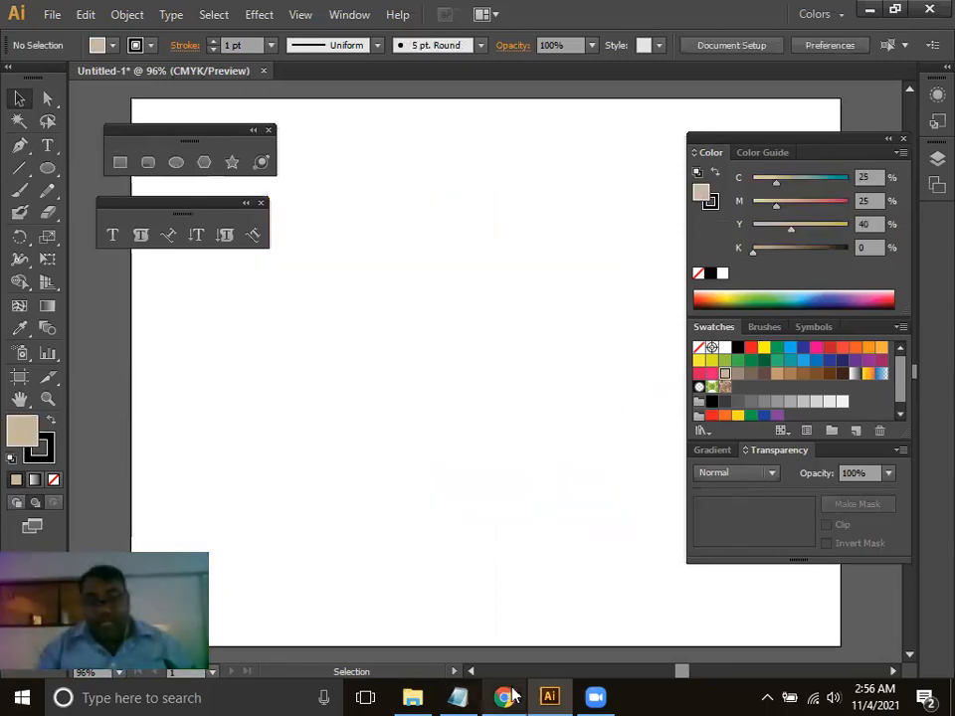
pyautogui.click(457, 697)
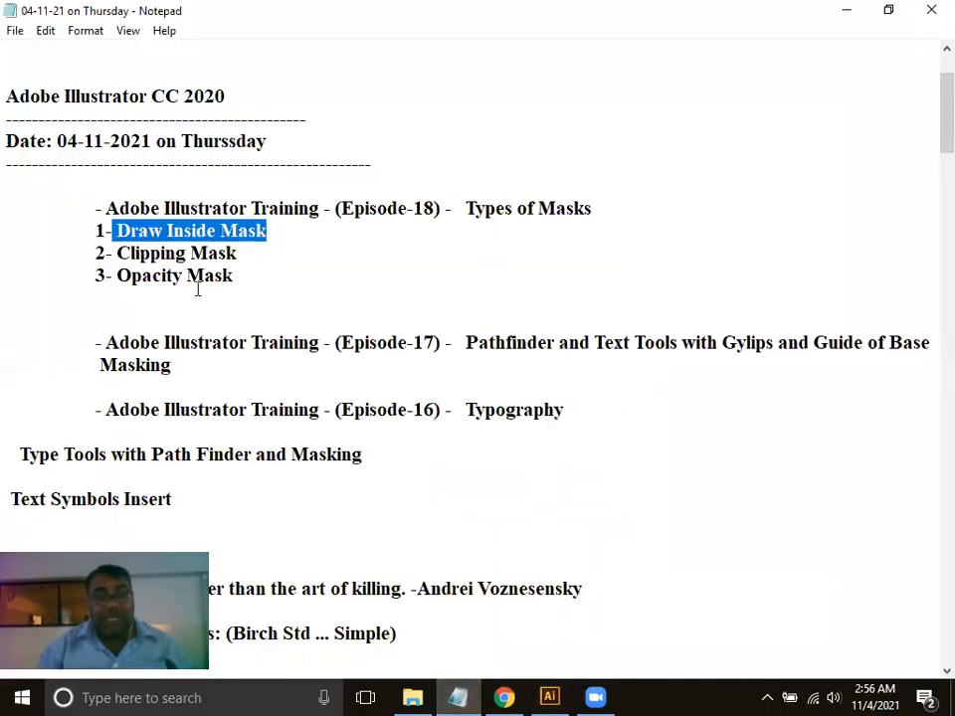
pyautogui.click(550, 696)
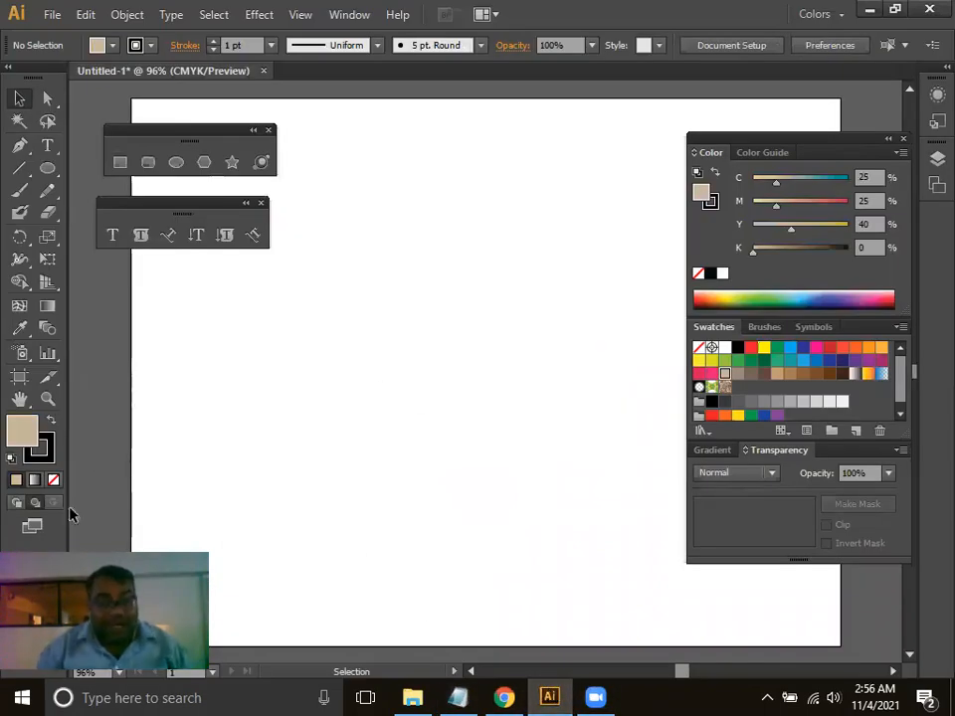
# Draw a large beige rectangle in the middle of the empty artboard and move it slightly up.
pyautogui.click(117, 162)
pyautogui.moveTo(285, 233); pyautogui.dragTo(602, 494)
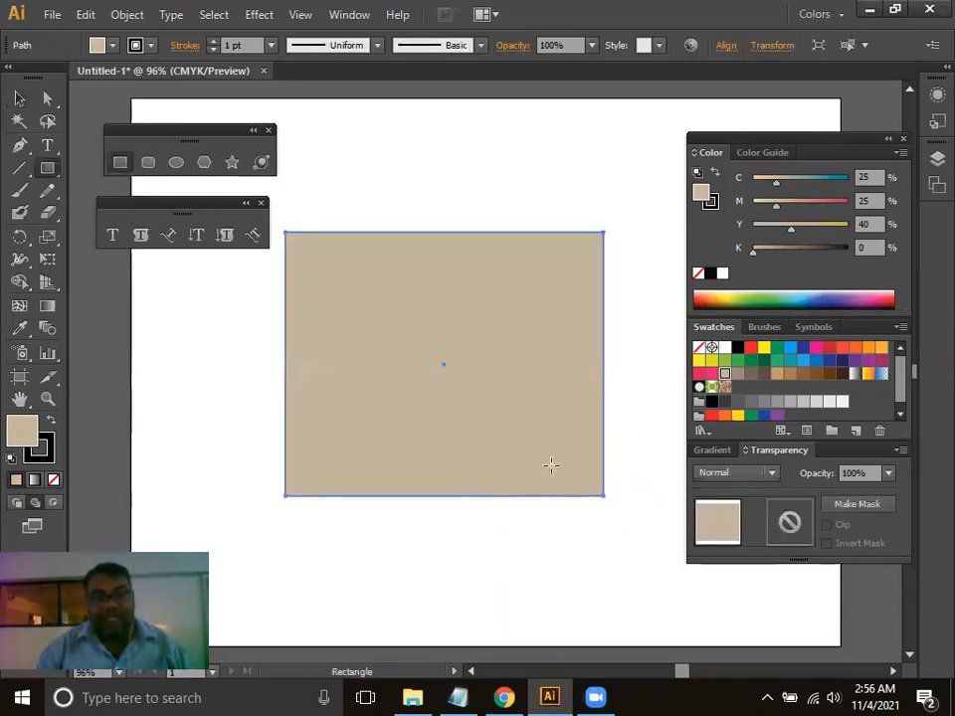
pyautogui.click(15, 97)
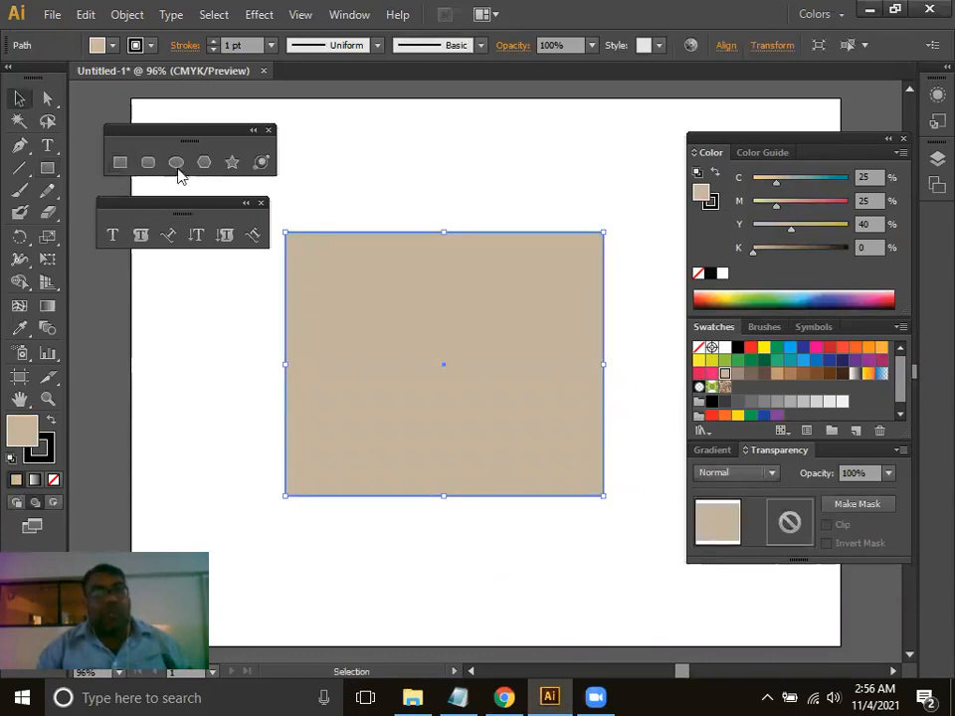
pyautogui.moveTo(330, 271); pyautogui.dragTo(323, 248)
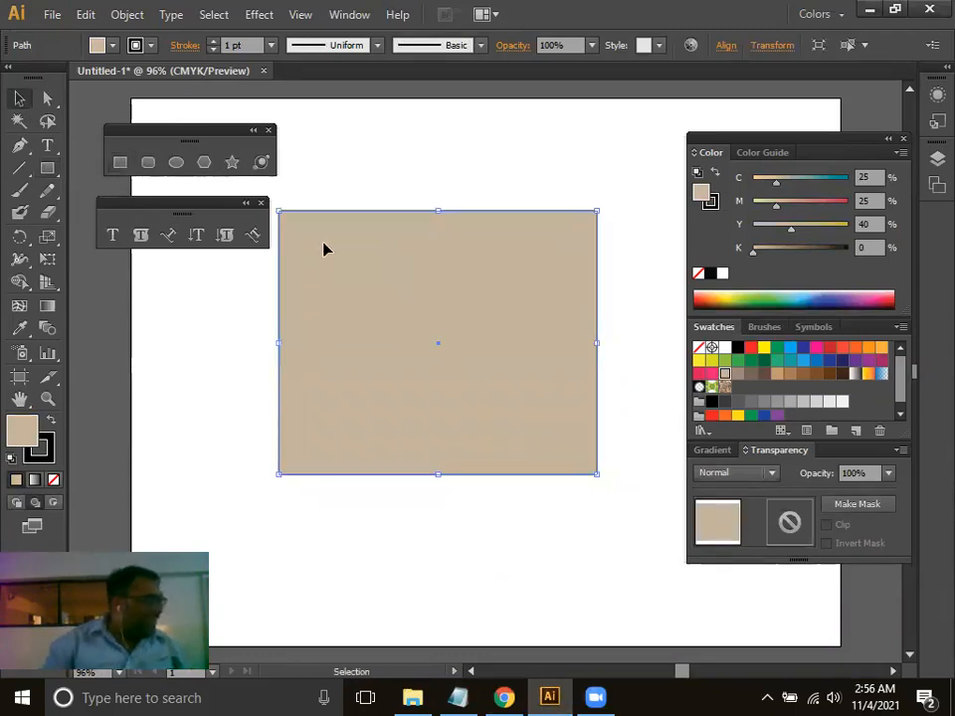
pyautogui.moveTo(355, 293)
pyautogui.mouseDown()
pyautogui.moveTo(367, 277)
pyautogui.moveTo(353, 282)
pyautogui.mouseUp()
pyautogui.click(358, 281)
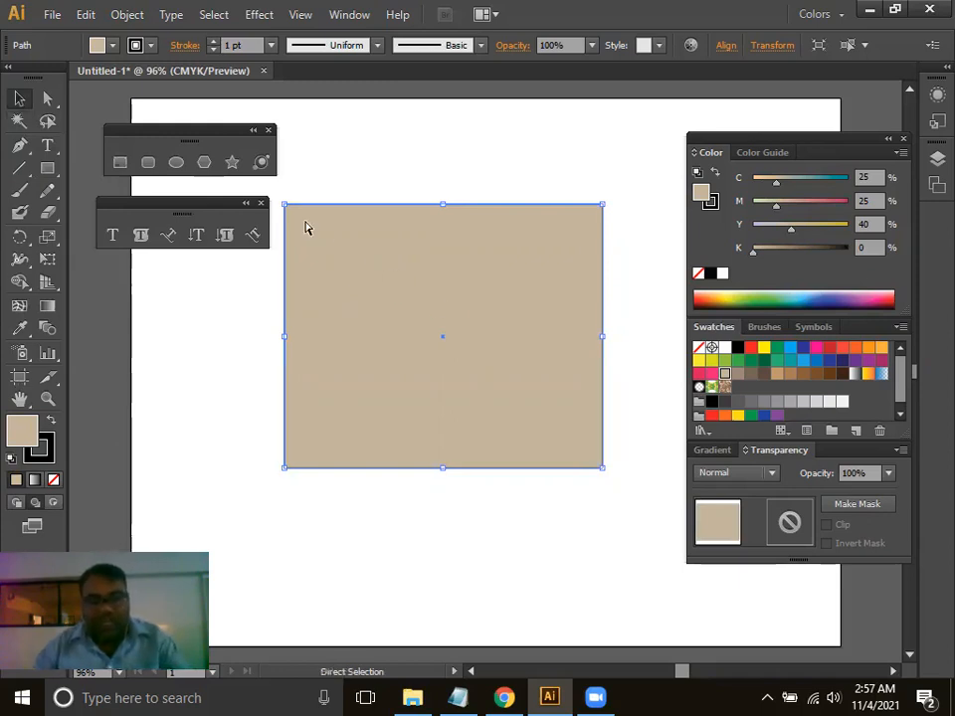
# Turn on Draw Inside mode for the selected beige rectangle.
pyautogui.hotkey('ctrl', '=')
pyautogui.hotkey('ctrl', '=')
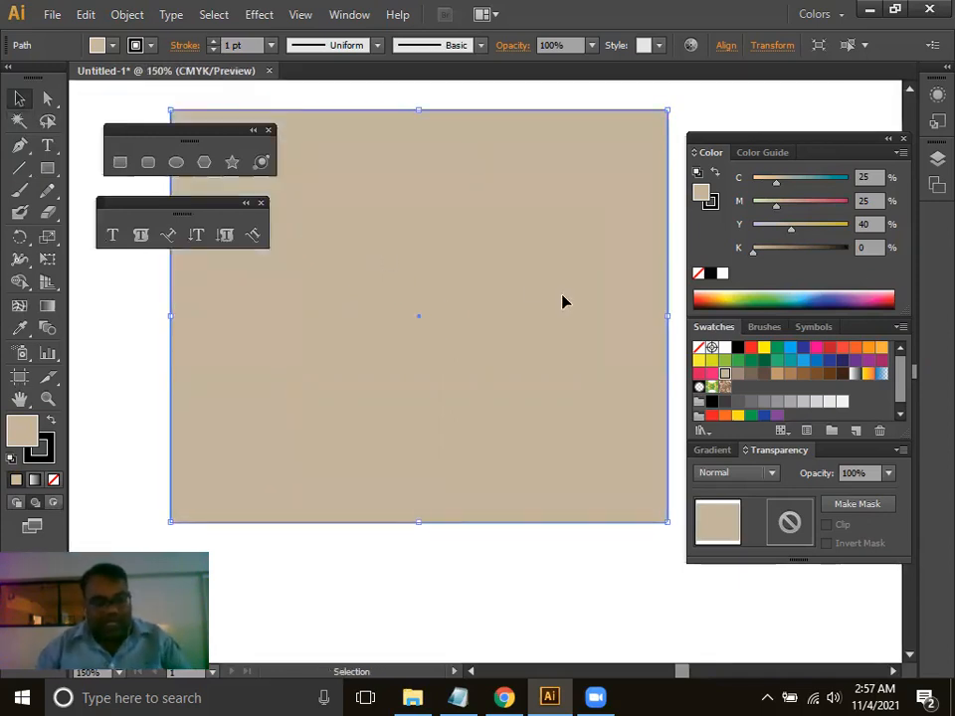
pyautogui.hotkey('shift', 'Tab')
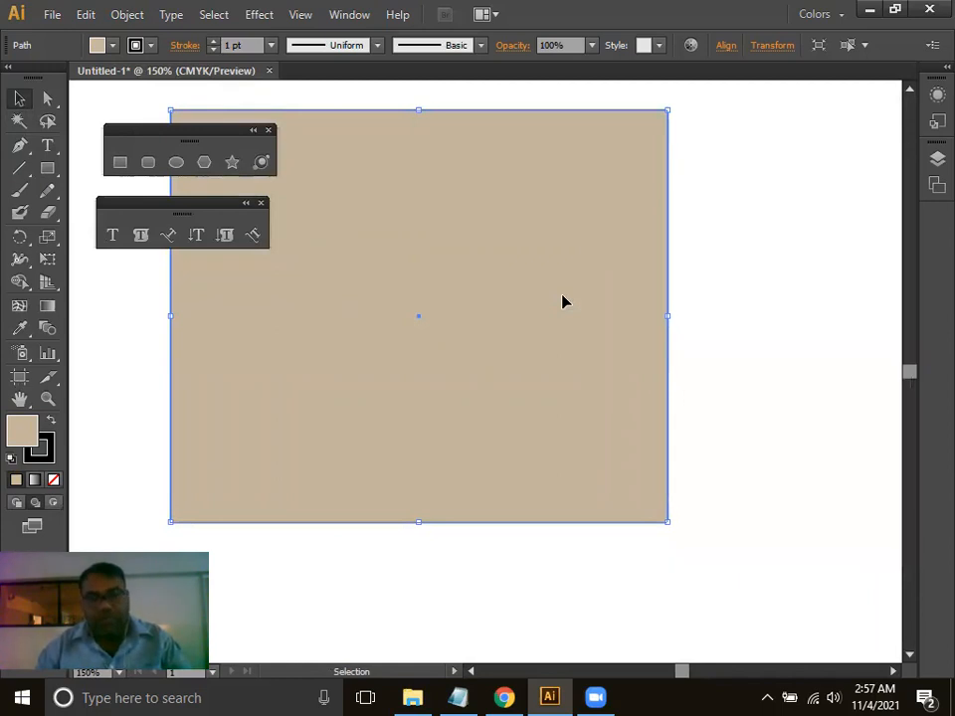
pyautogui.press('space')
pyautogui.moveTo(466, 356); pyautogui.dragTo(623, 395)
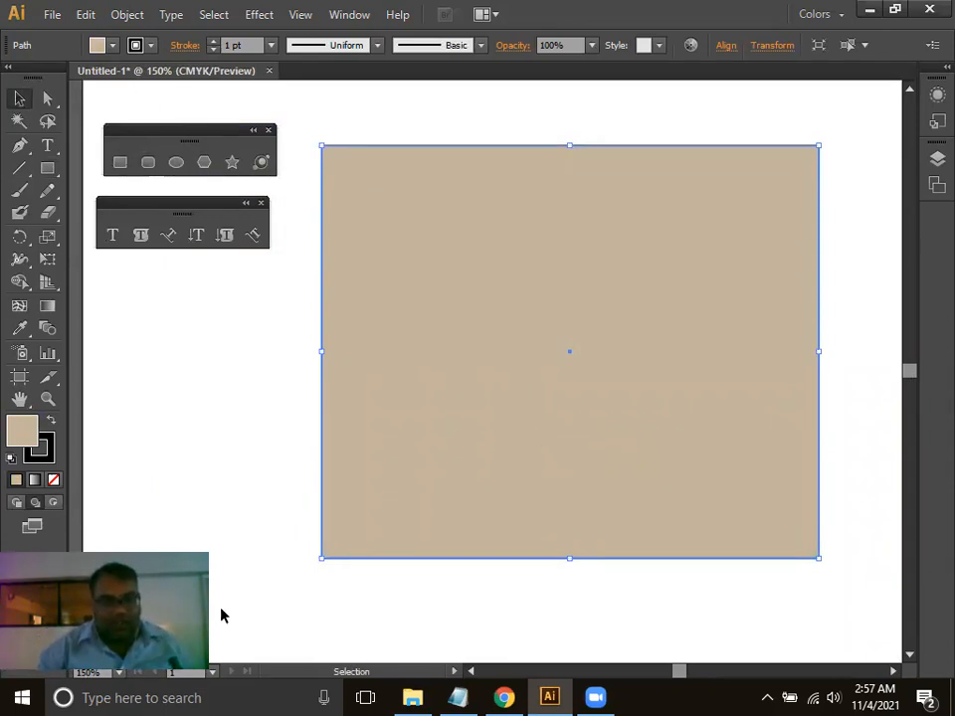
pyautogui.click(54, 504)
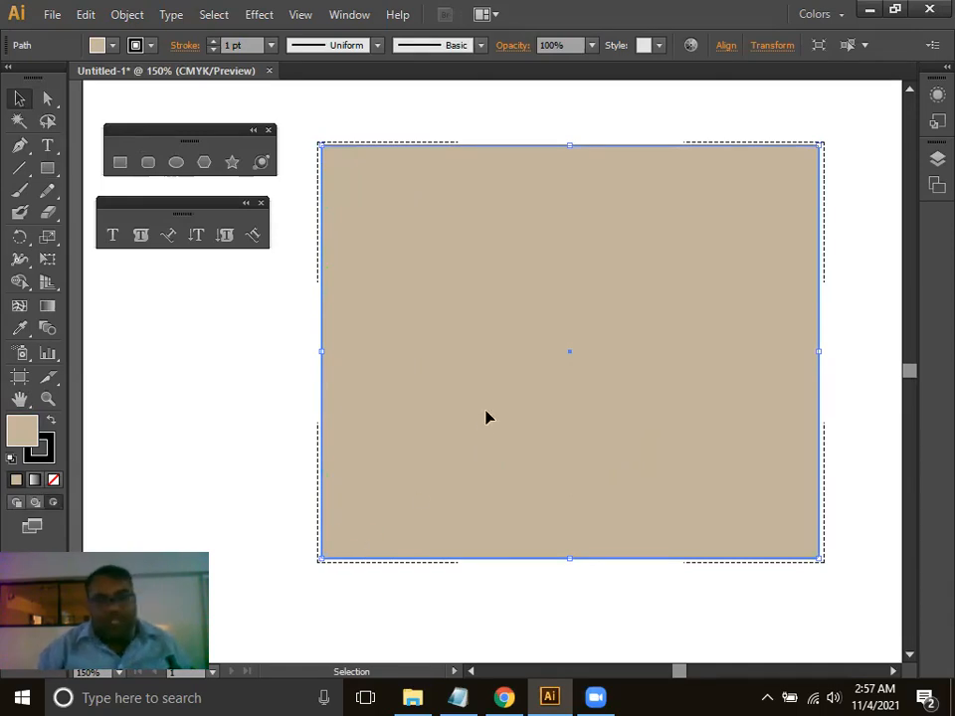
# Draw a large circle inside the rectangle, extending past its lower-right corner, and fill it yellow.
pyautogui.click(176, 164)
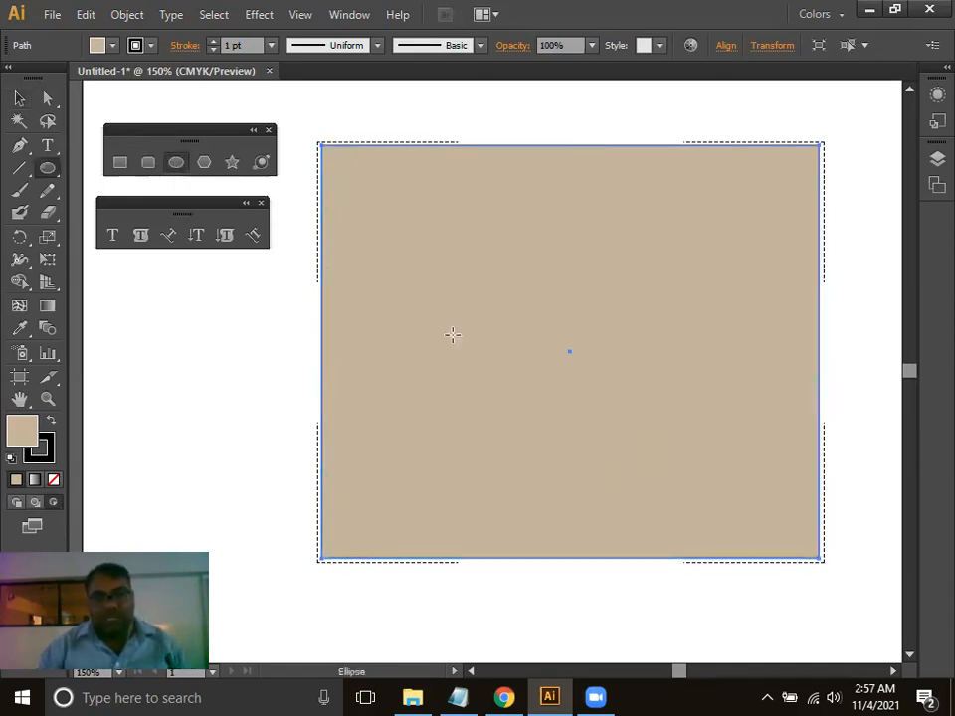
pyautogui.moveTo(517, 371); pyautogui.dragTo(454, 326)
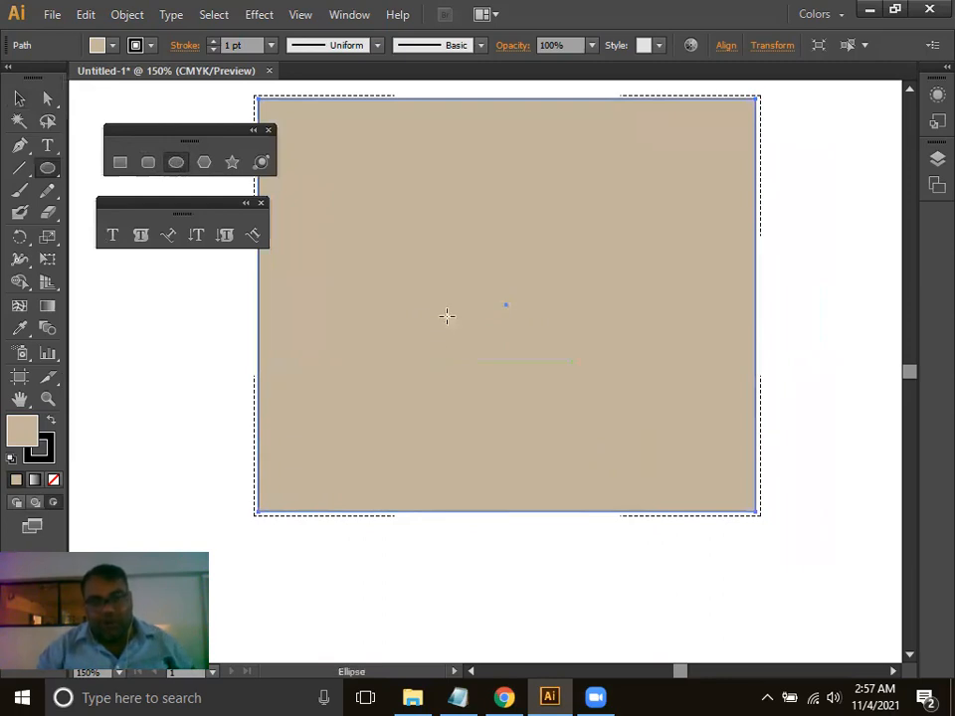
pyautogui.moveTo(602, 420); pyautogui.dragTo(517, 427)
pyautogui.moveTo(417, 331); pyautogui.dragTo(779, 517)
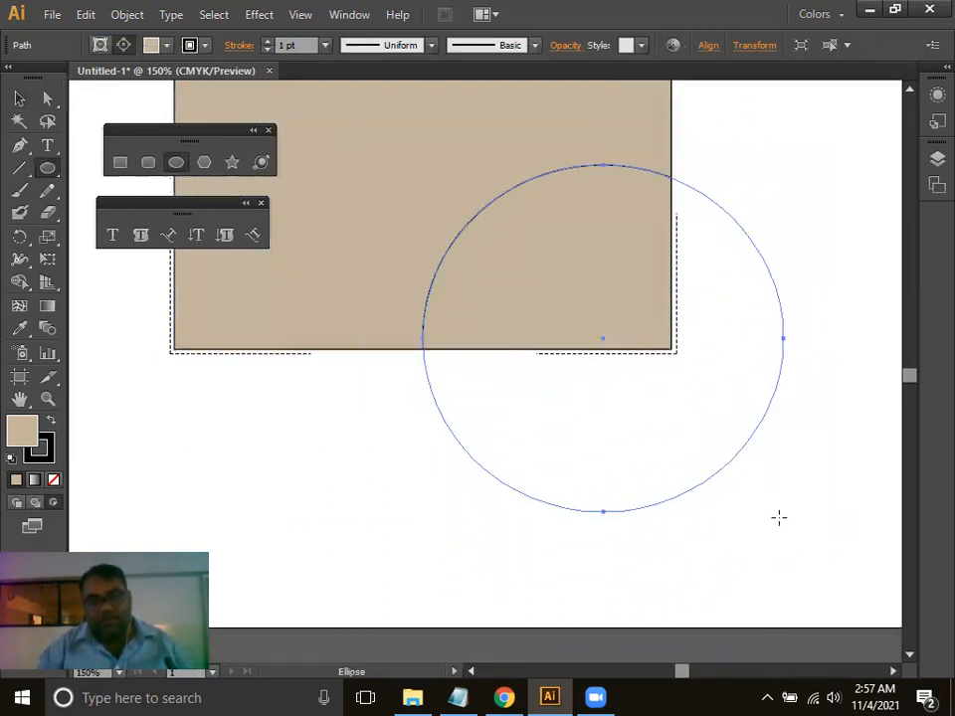
pyautogui.press('F6')
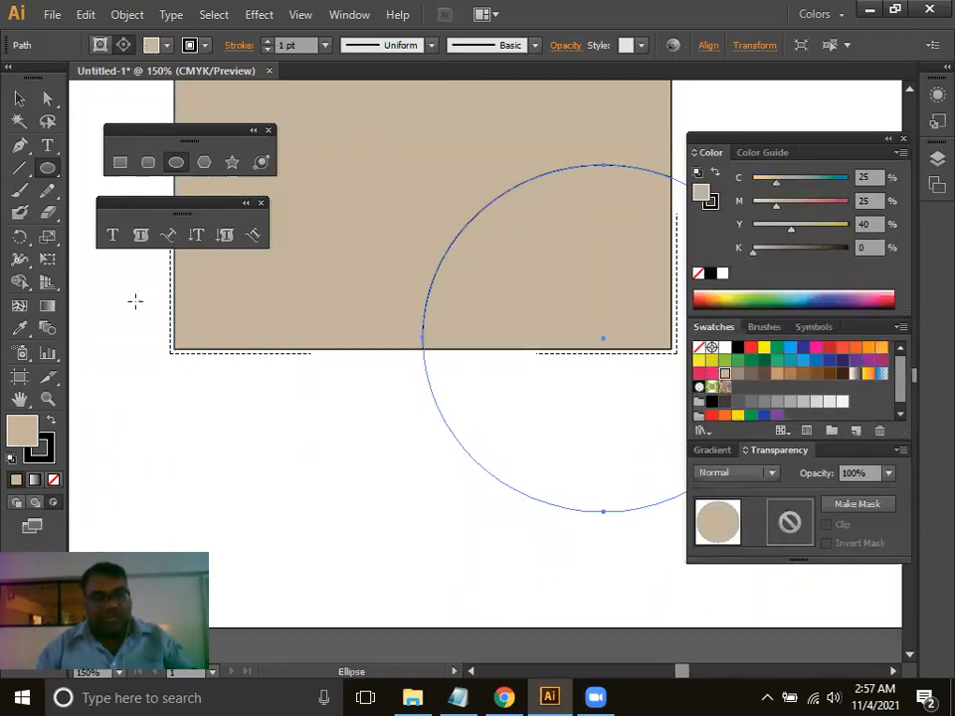
pyautogui.click(763, 348)
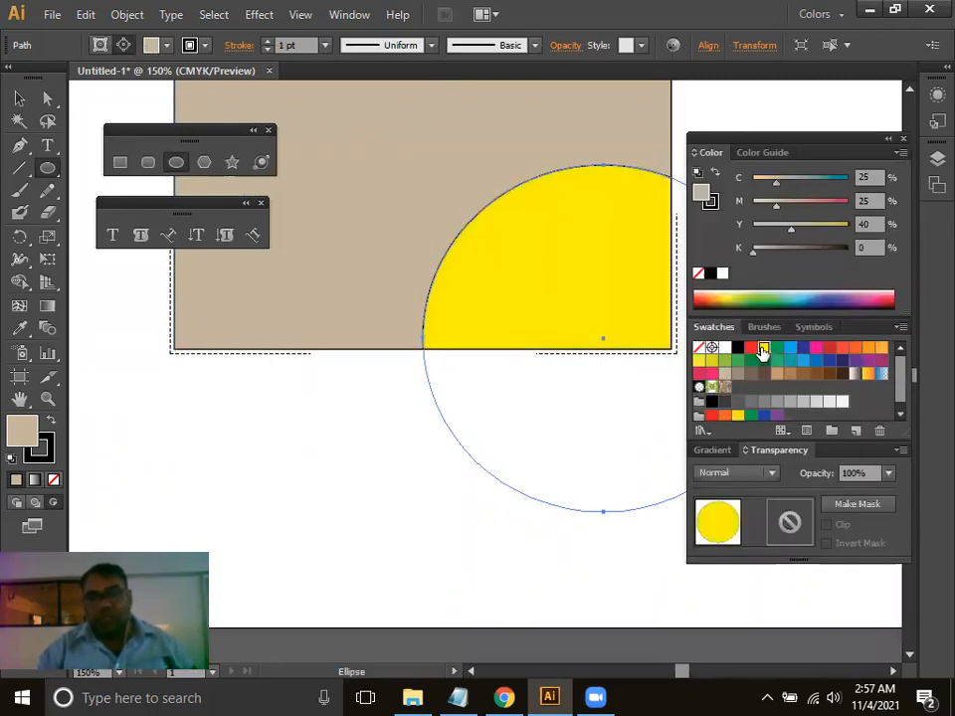
# Move the yellow circle up and slightly left within the rectangle and set its stroke to 5 pt.
pyautogui.moveTo(523, 314); pyautogui.dragTo(456, 474)
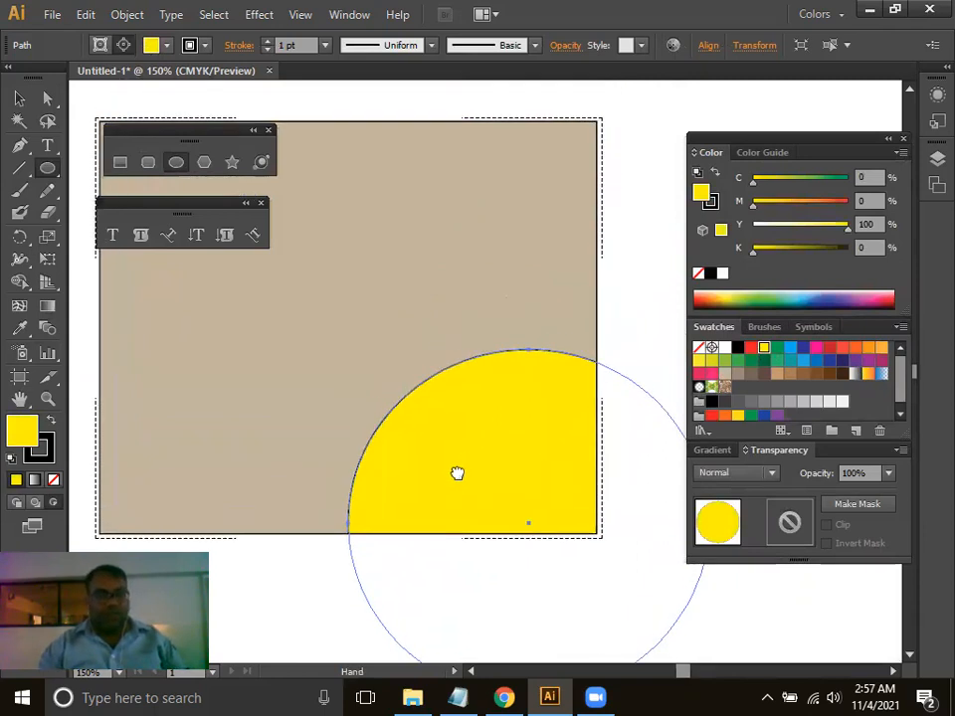
pyautogui.click(19, 97)
pyautogui.moveTo(497, 427); pyautogui.dragTo(524, 454)
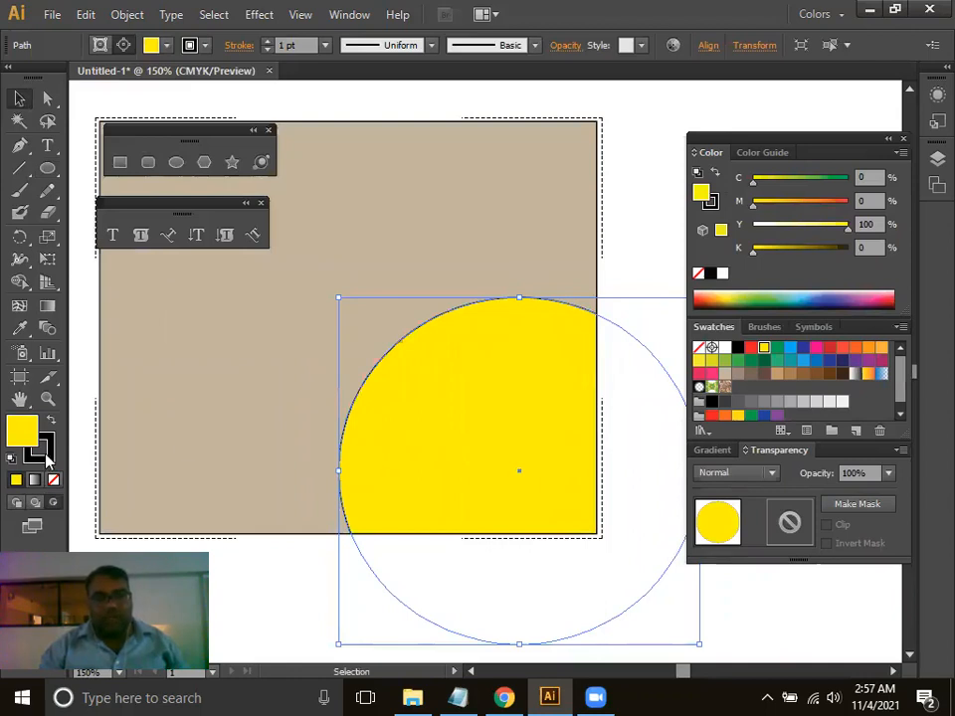
pyautogui.click(325, 46)
pyautogui.click(326, 210)
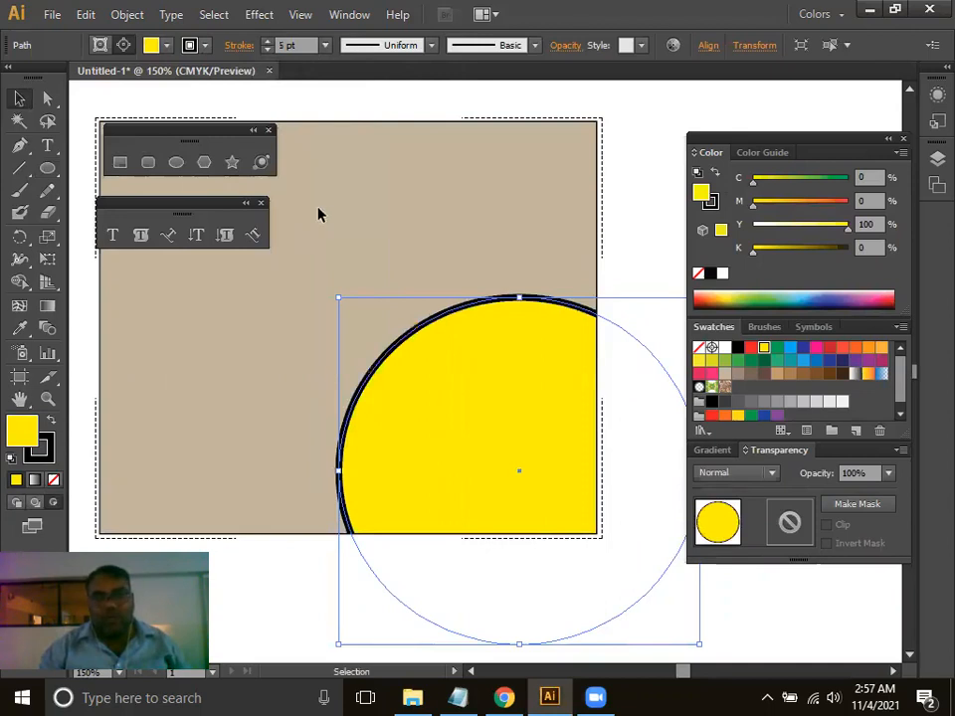
pyautogui.click(642, 227)
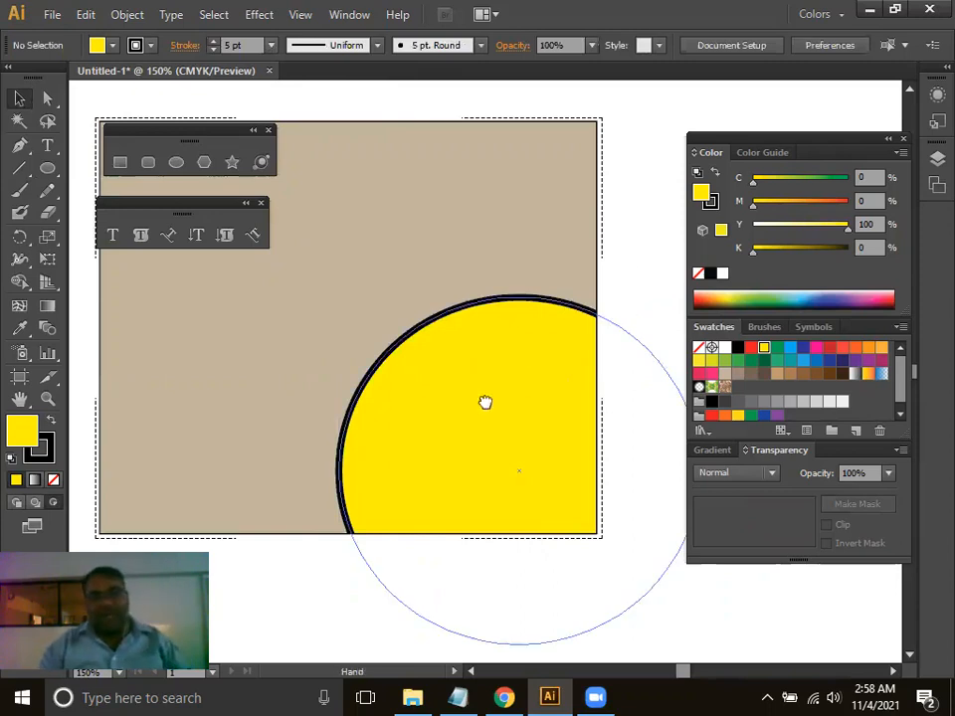
# Draw a second circle across the rectangle's bottom edge, overlapping the yellow circle's left side, and fill it light orange.
pyautogui.moveTo(486, 401); pyautogui.dragTo(576, 369)
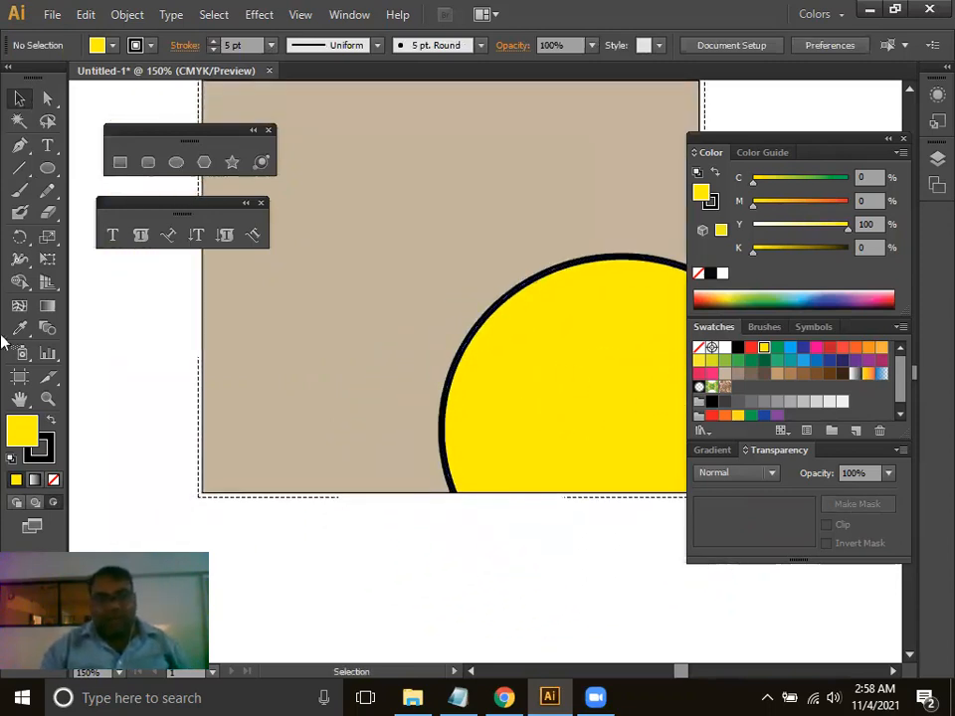
pyautogui.click(175, 162)
pyautogui.moveTo(269, 350)
pyautogui.mouseDown()
pyautogui.moveTo(304, 410)
pyautogui.moveTo(519, 623)
pyautogui.moveTo(540, 616)
pyautogui.mouseUp()
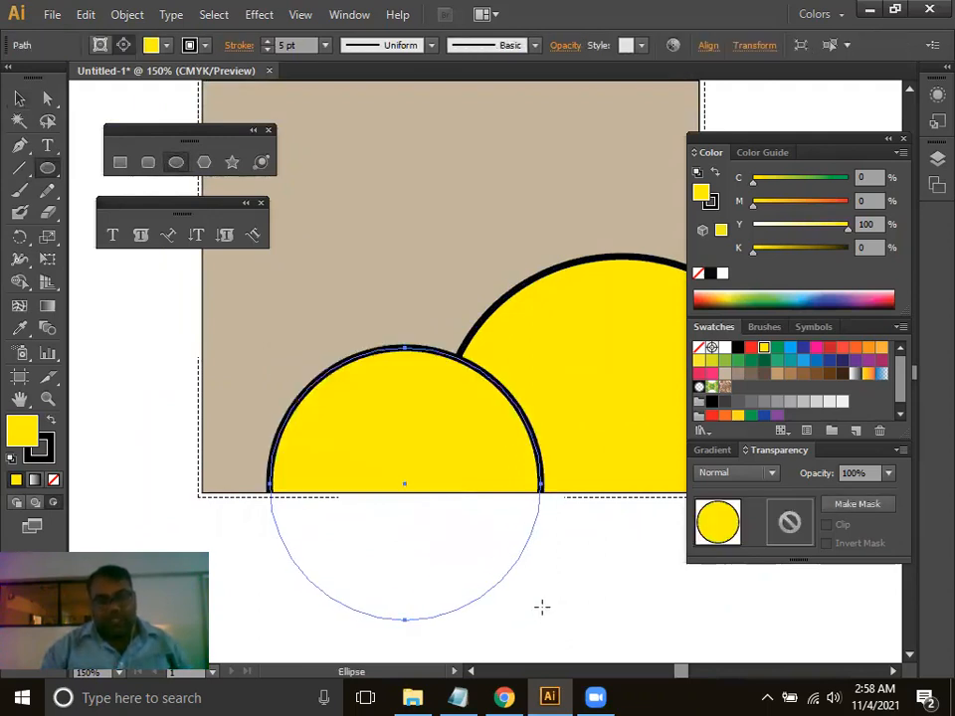
pyautogui.click(881, 347)
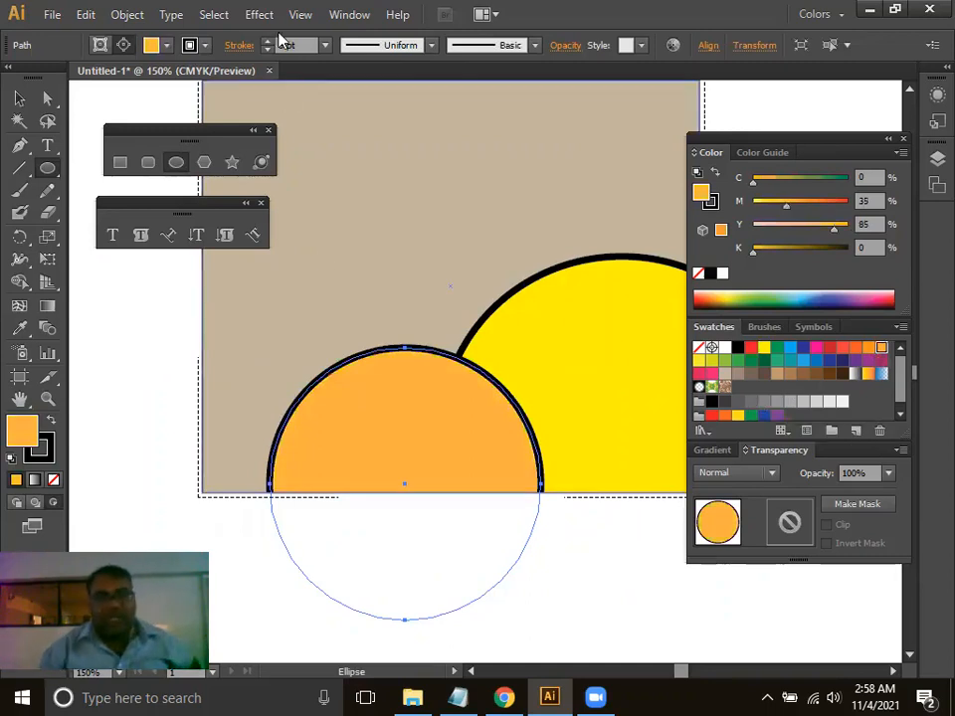
# Reduce the orange circle's stroke weight to 2 pt.
pyautogui.click(324, 46)
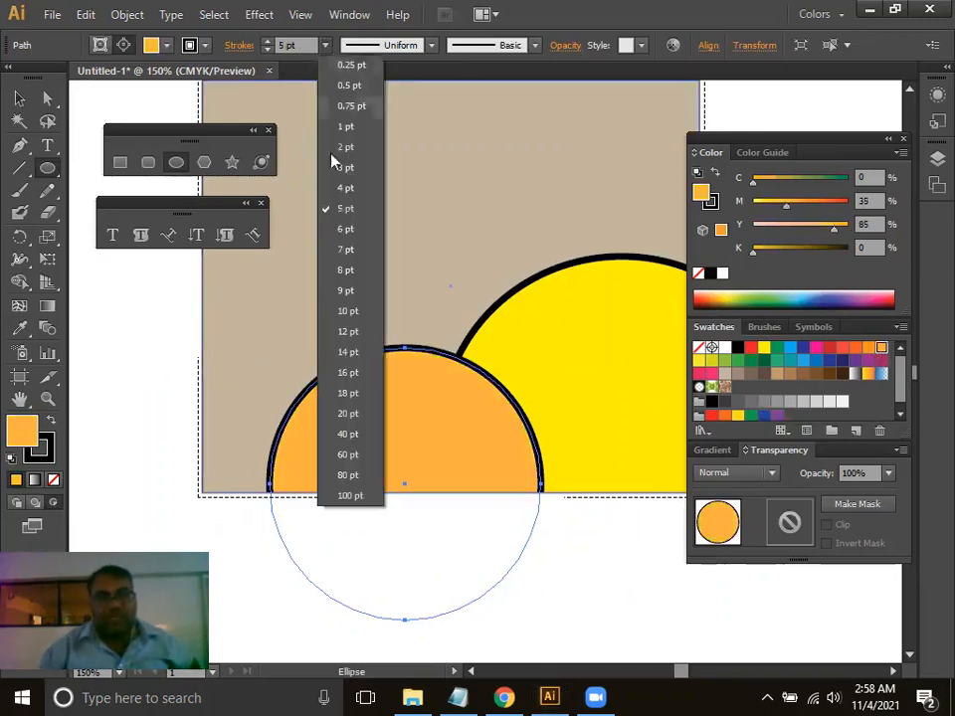
pyautogui.click(356, 188)
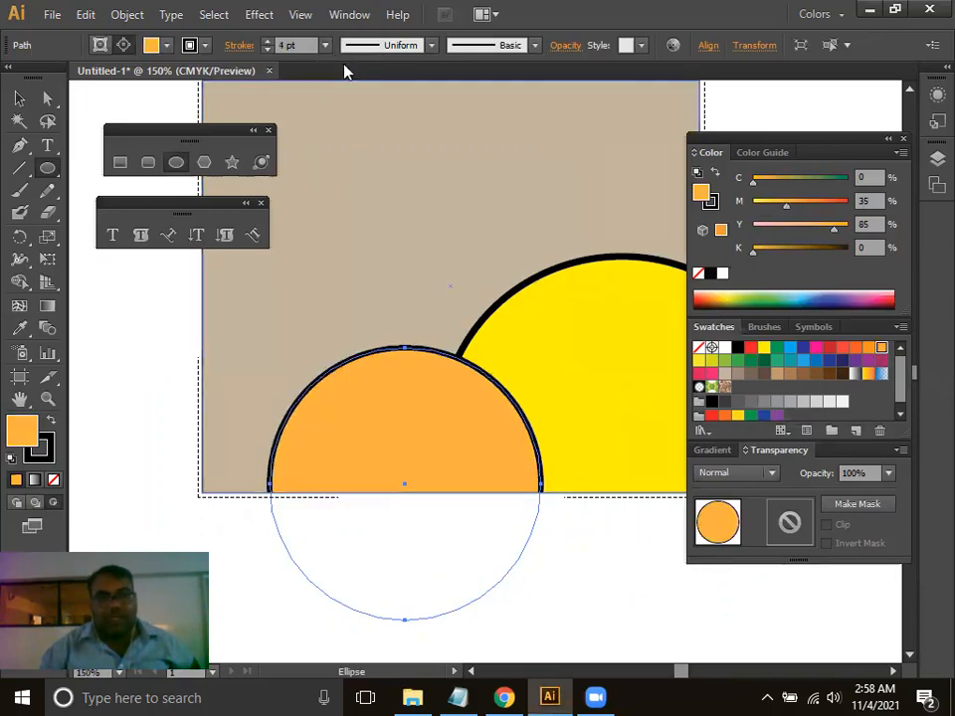
pyautogui.click(324, 46)
pyautogui.click(344, 149)
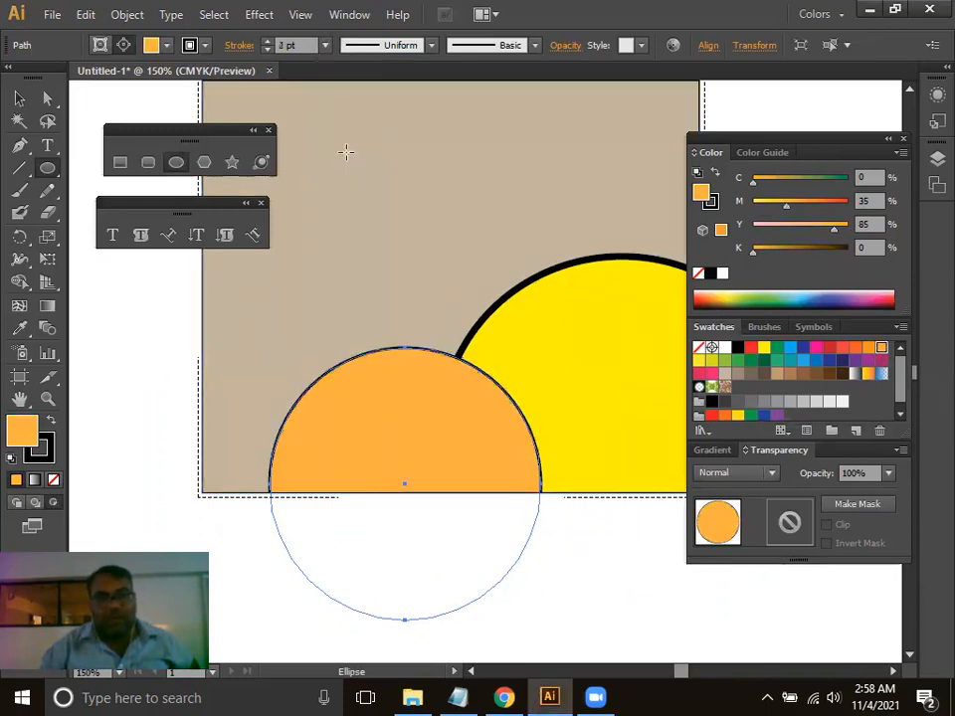
# Draw a large, slightly rotated hexagon inside the rectangle, extending past its upper-left corner, and fill it red.
pyautogui.moveTo(430, 292); pyautogui.dragTo(488, 457)
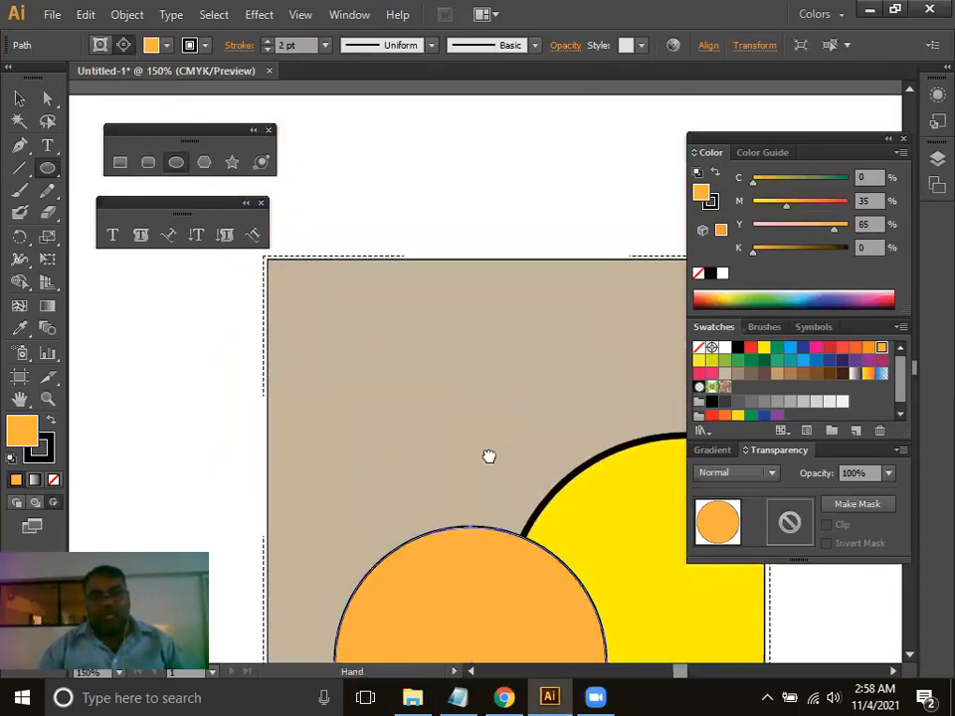
pyautogui.click(207, 162)
pyautogui.moveTo(330, 224)
pyautogui.mouseDown()
pyautogui.moveTo(407, 296)
pyautogui.moveTo(549, 384)
pyautogui.moveTo(537, 385)
pyautogui.mouseUp()
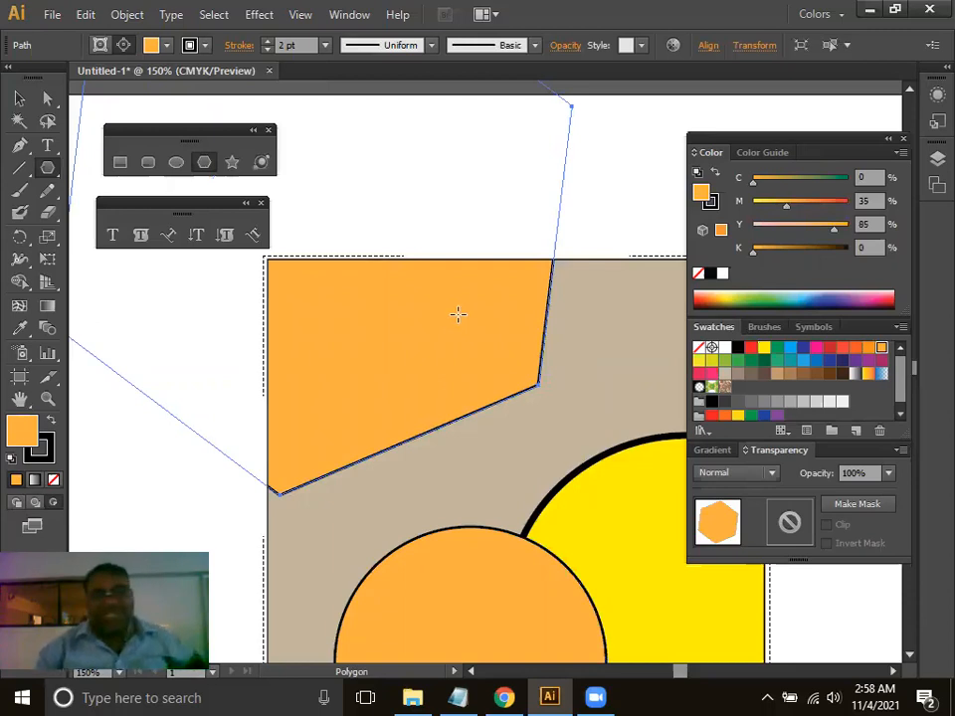
pyautogui.click(816, 348)
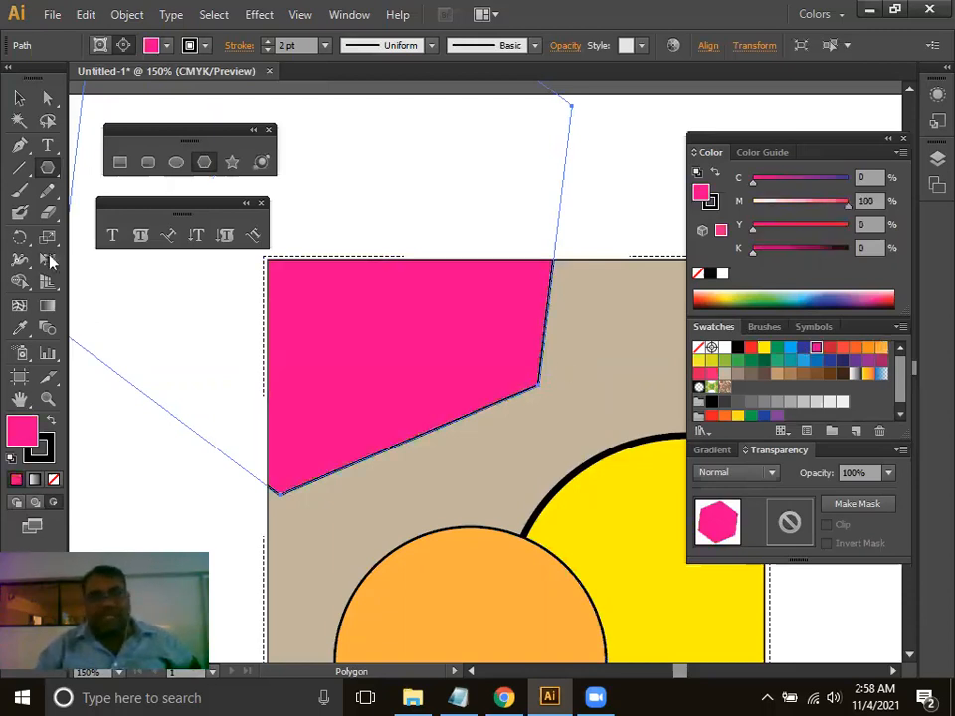
pyautogui.click(750, 348)
pyautogui.click(19, 99)
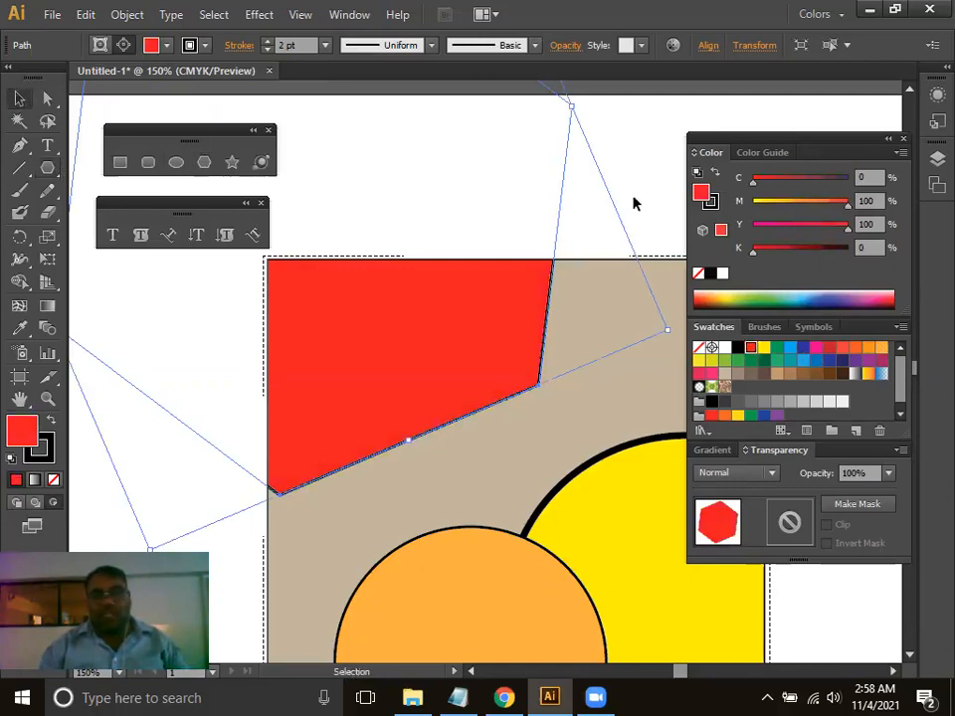
# Deselect the red hexagon and switch the drawing mode back to Draw Normal.
pyautogui.click(641, 199)
pyautogui.moveTo(603, 223); pyautogui.dragTo(550, 100)
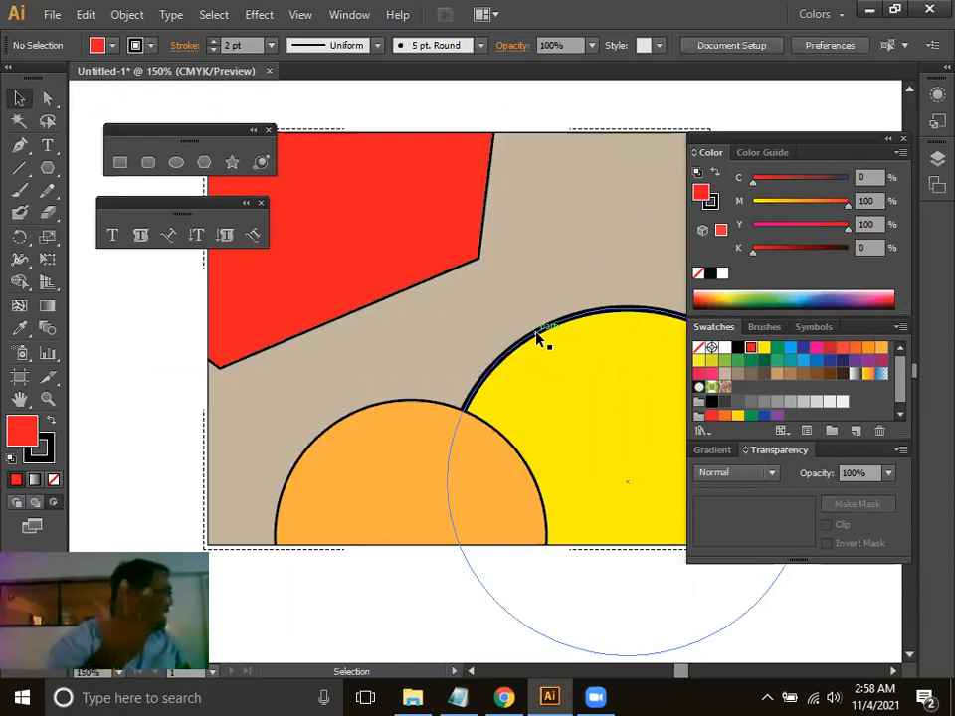
pyautogui.moveTo(488, 298); pyautogui.dragTo(442, 314)
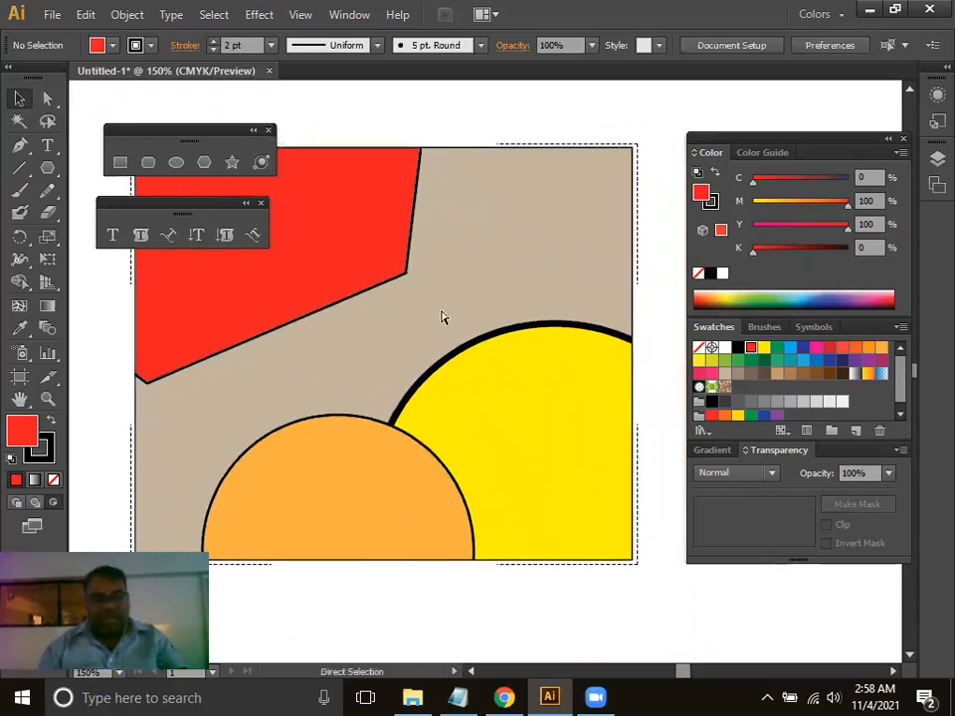
pyautogui.hotkey('ctrl', '-')
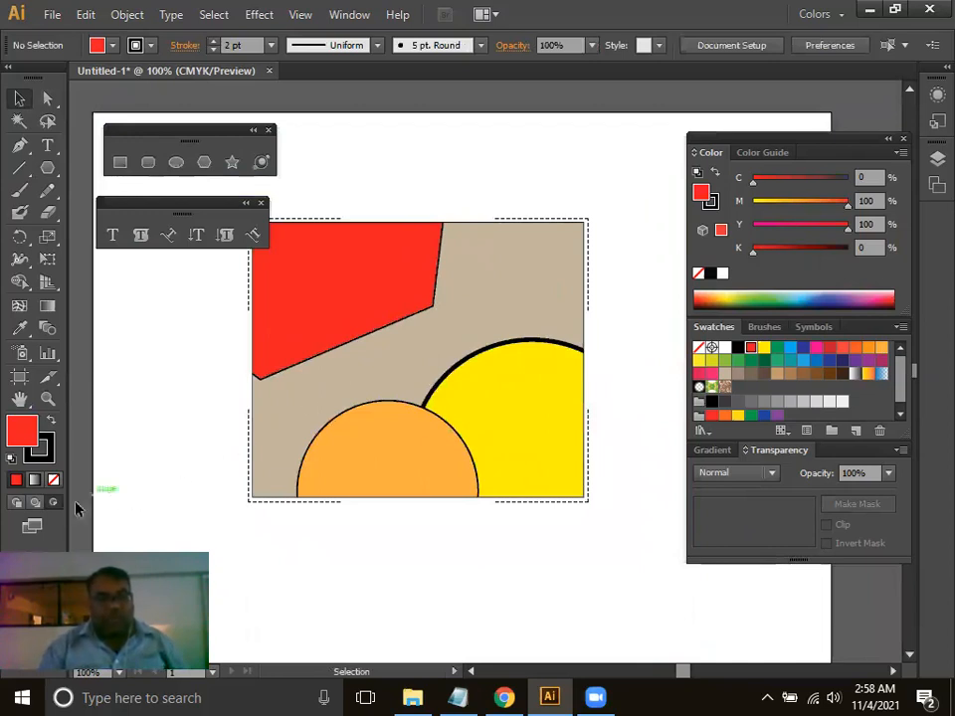
pyautogui.click(20, 504)
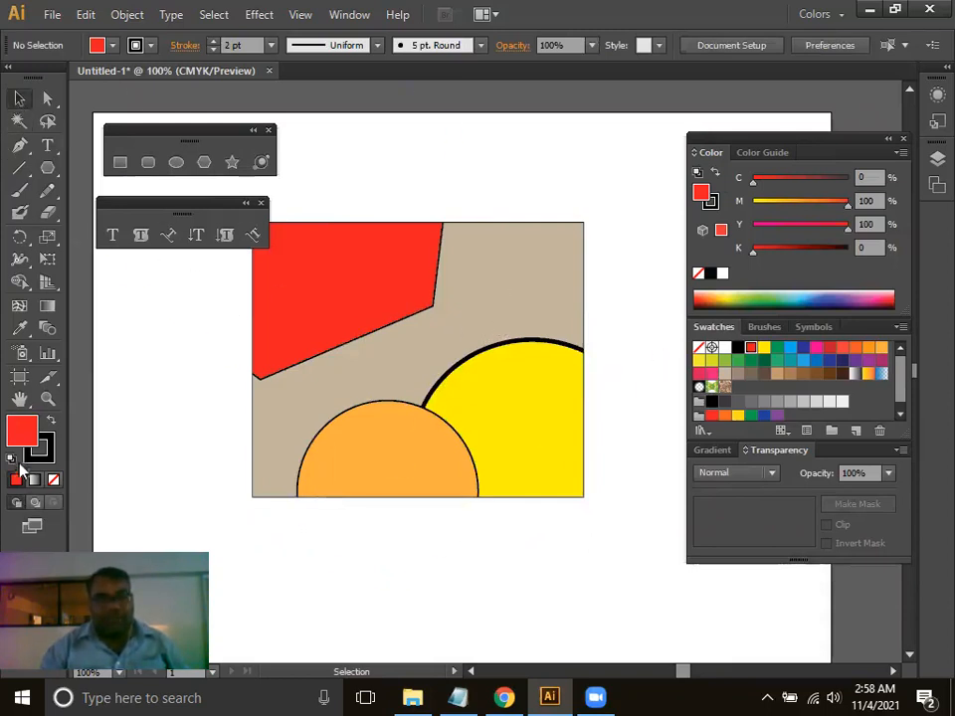
# Move the clipped rectangle artwork up and left, close to the artboard's upper-left corner.
pyautogui.click(567, 293)
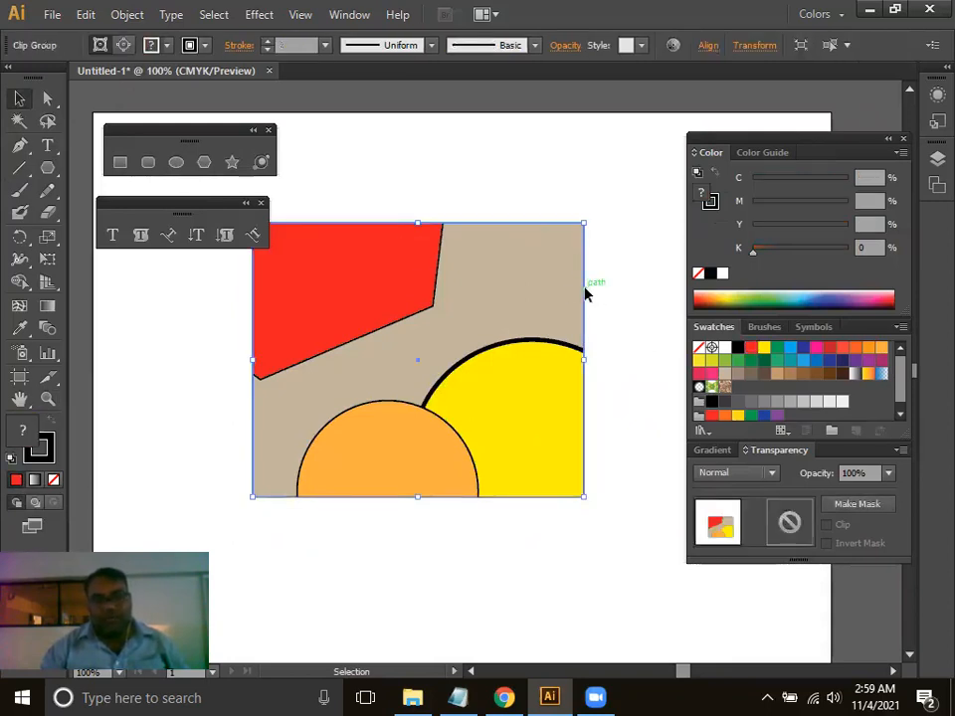
pyautogui.moveTo(585, 293); pyautogui.dragTo(497, 275)
pyautogui.hotkey('ctrl', '-')
pyautogui.hotkey('ctrl', '-')
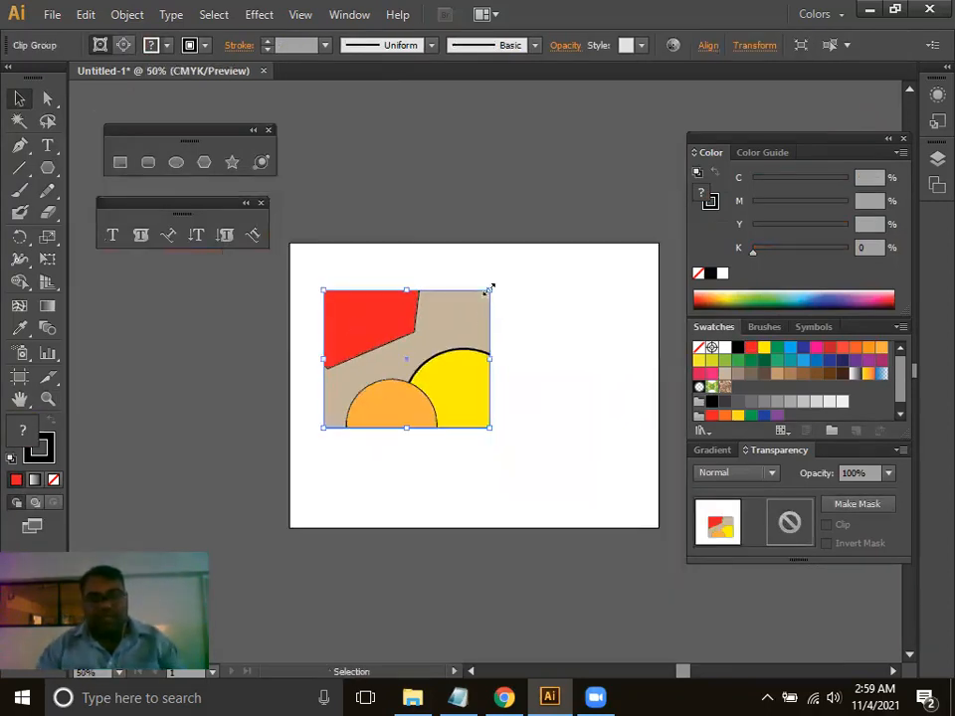
pyautogui.moveTo(460, 311); pyautogui.dragTo(194, 285)
pyautogui.moveTo(341, 301)
pyautogui.mouseDown()
pyautogui.moveTo(232, 315)
pyautogui.moveTo(168, 281)
pyautogui.moveTo(119, 279)
pyautogui.moveTo(121, 288)
pyautogui.moveTo(362, 297)
pyautogui.moveTo(348, 301)
pyautogui.mouseUp()
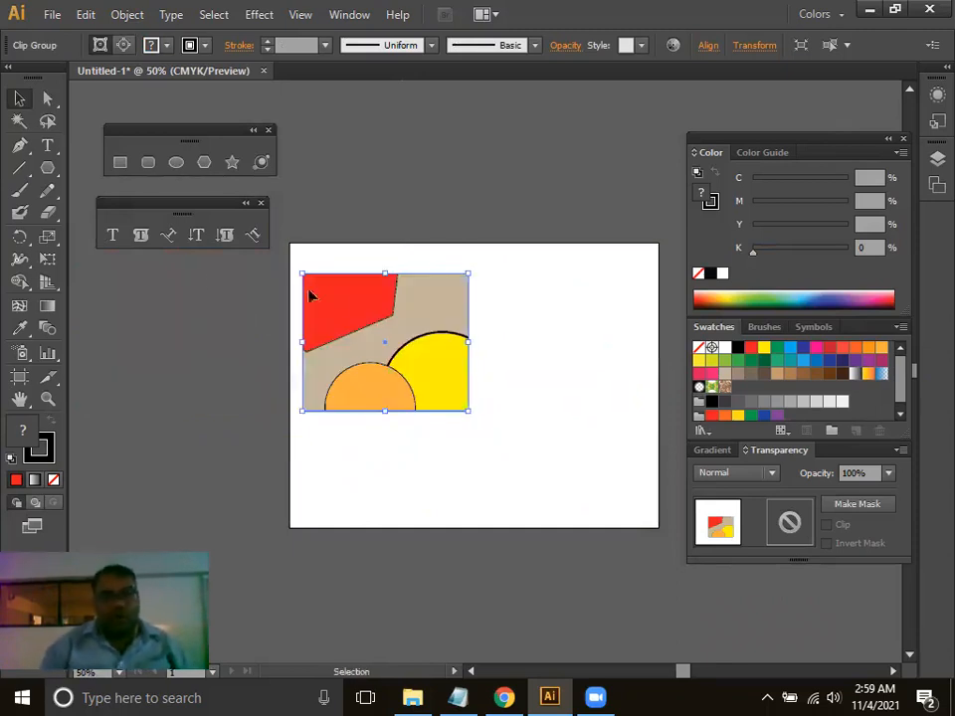
pyautogui.click(196, 235)
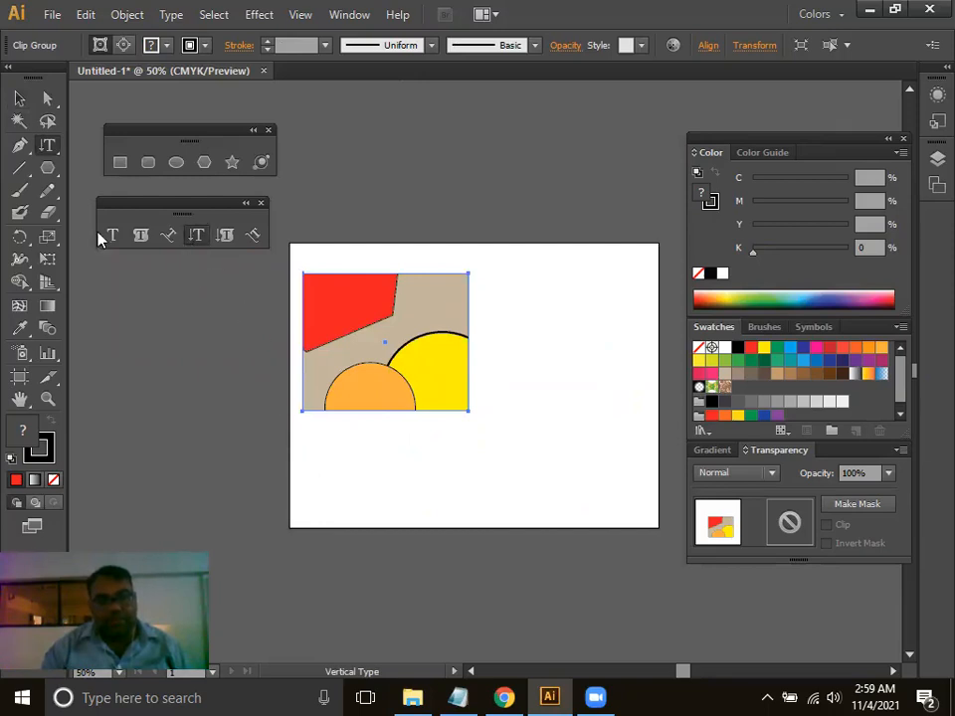
pyautogui.click(315, 448)
pyautogui.press('Escape')
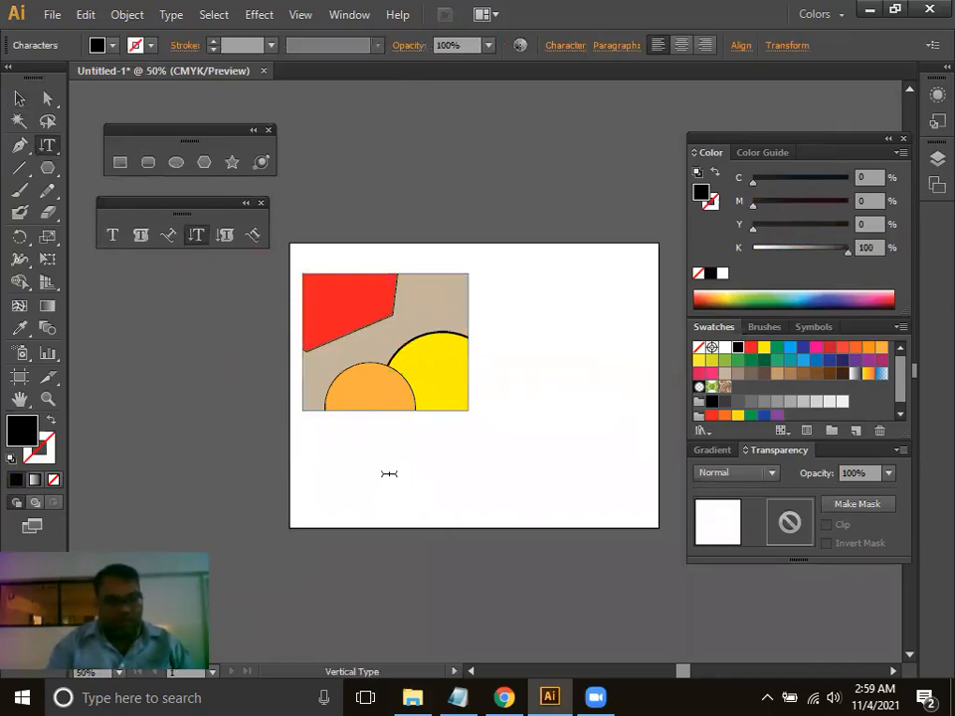
pyautogui.write('D')
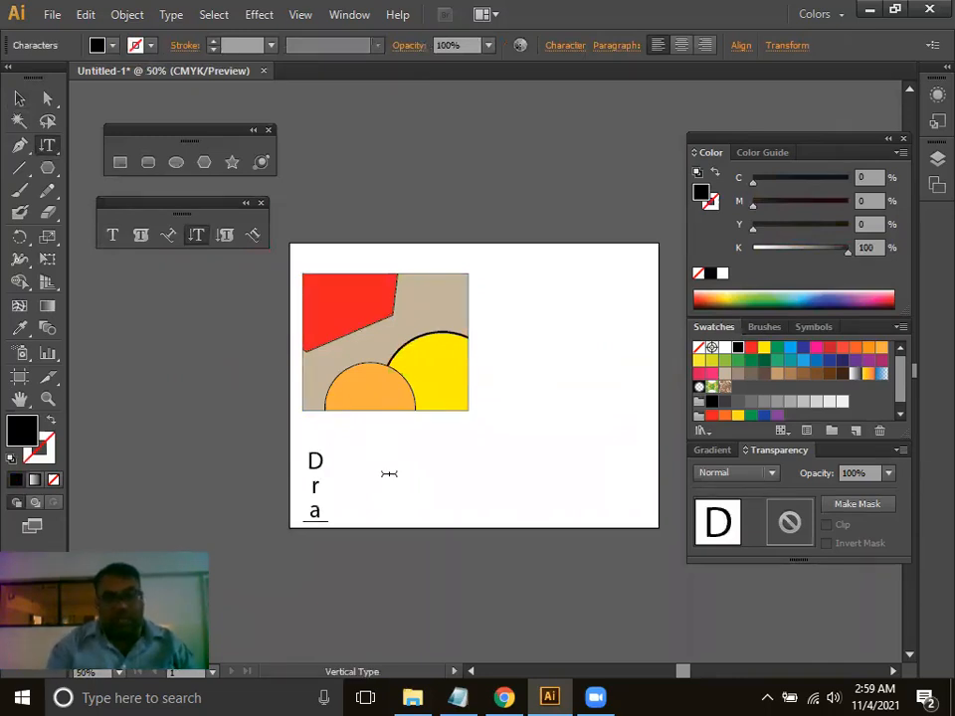
pyautogui.write('ra')
pyautogui.press('BackSpace')
pyautogui.press('BackSpace')
pyautogui.press('BackSpace')
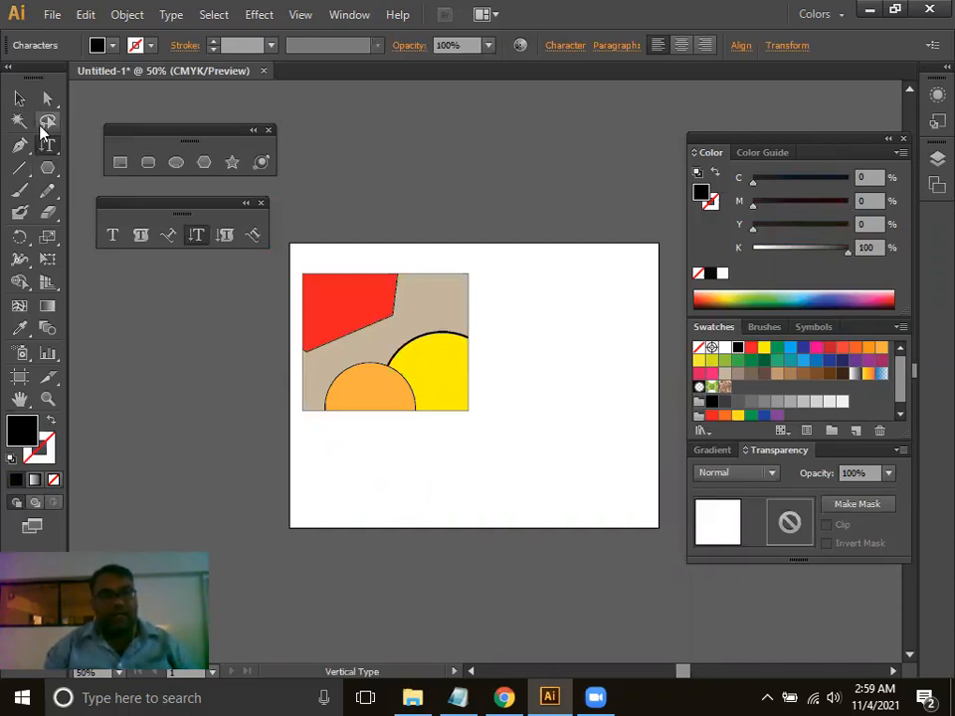
pyautogui.click(17, 102)
pyautogui.press('Delete')
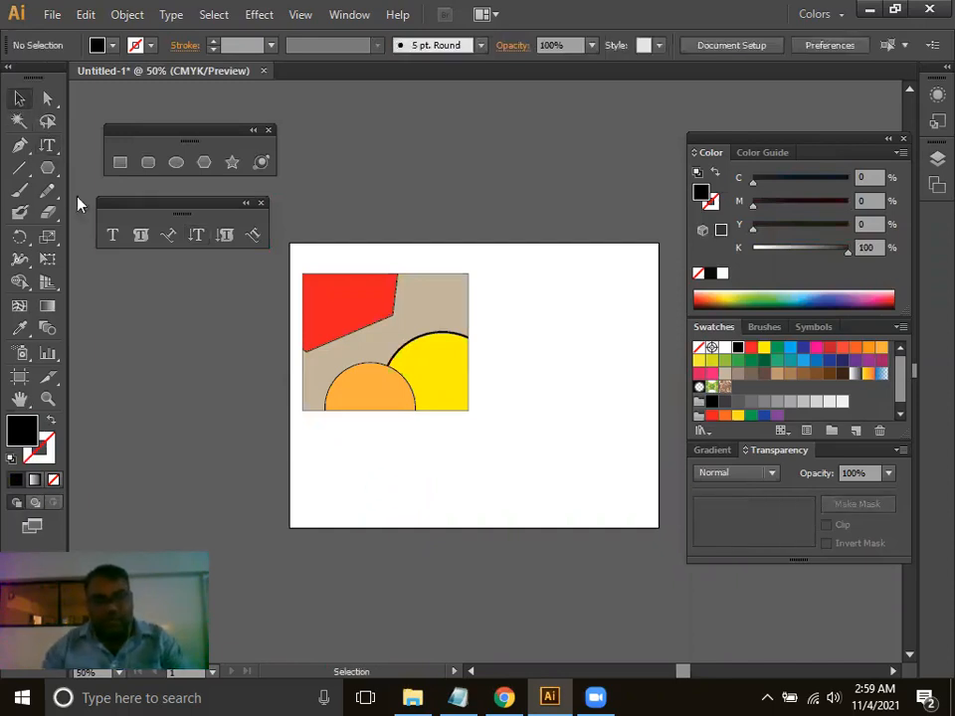
# Add a horizontal point-text caption reading "Draw Inside Masking" below the artwork.
pyautogui.click(112, 236)
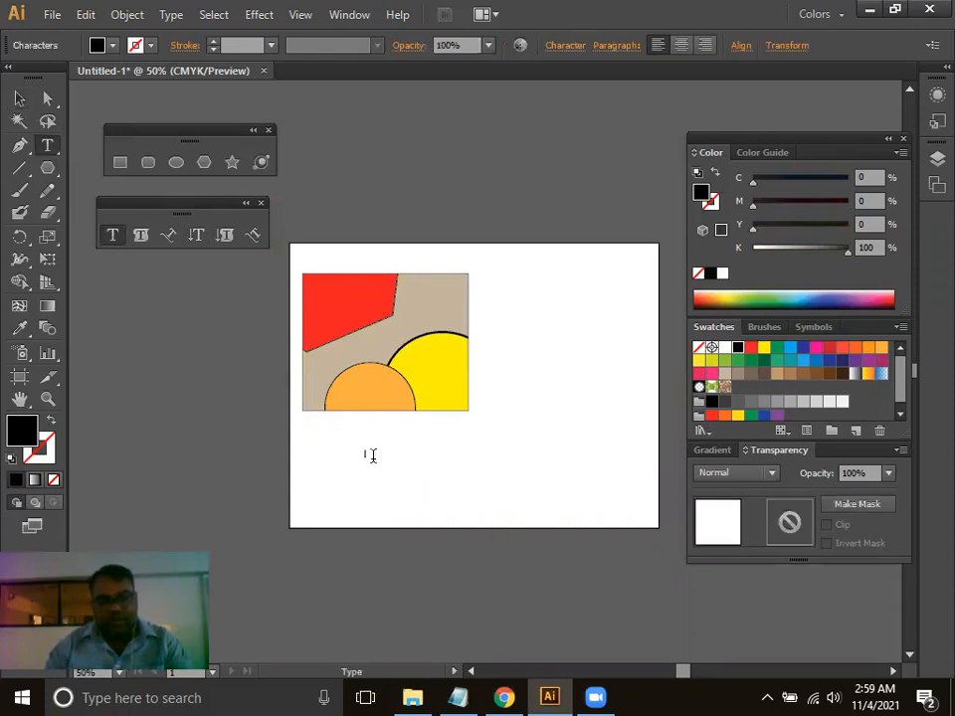
pyautogui.write('Draw Inside Masking')
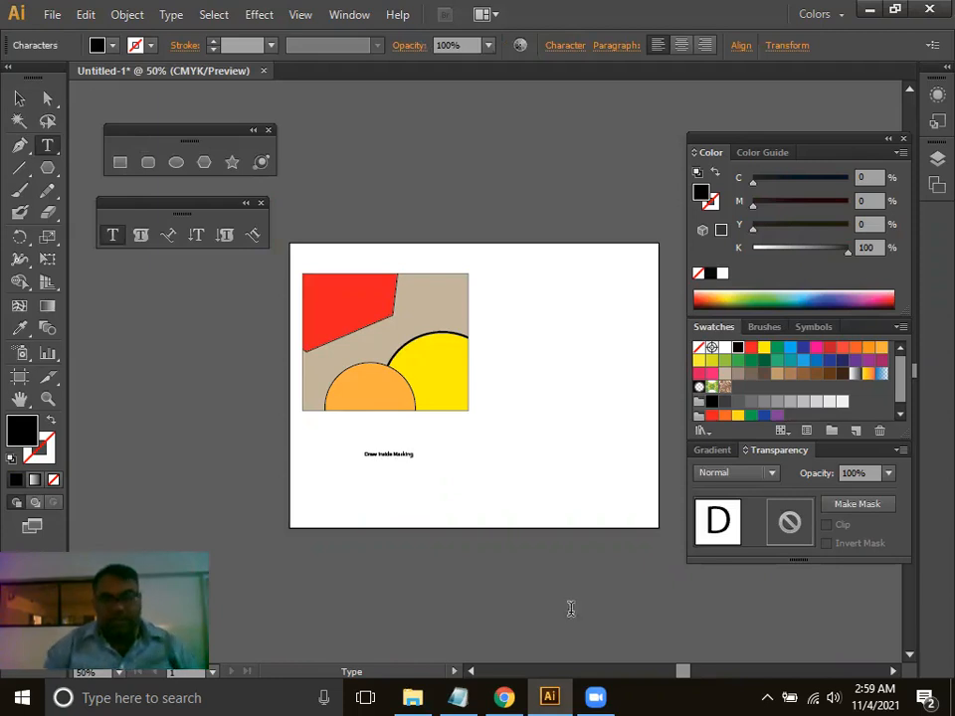
pyautogui.click(22, 98)
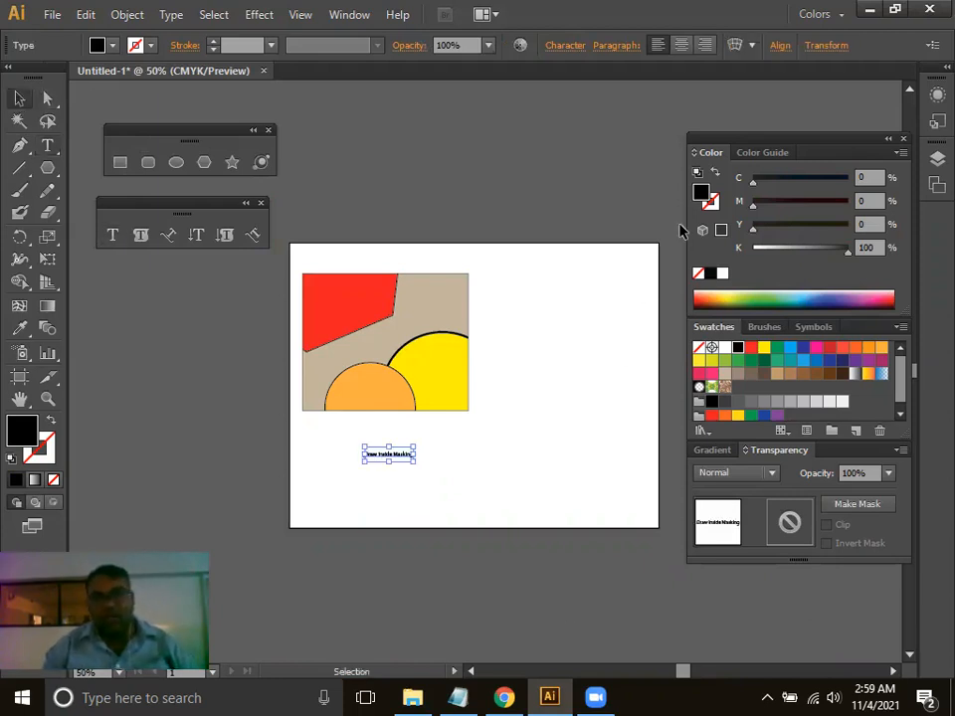
# Enlarge the caption to nearly the artwork's width and place it directly beneath, aligned with the artwork's left edge.
pyautogui.hotkey('ctrl', 'shift', '.')
pyautogui.hotkey('ctrl', 'shift', '.')
pyautogui.hotkey('ctrl', 'shift', '.')
pyautogui.hotkey('ctrl', 'shift', '.')
pyautogui.hotkey('ctrl', 'shift', '.')
pyautogui.hotkey('ctrl', 'shift', '.')
pyautogui.hotkey('ctrl', 'shift', '.')
pyautogui.hotkey('ctrl', 'shift', '.')
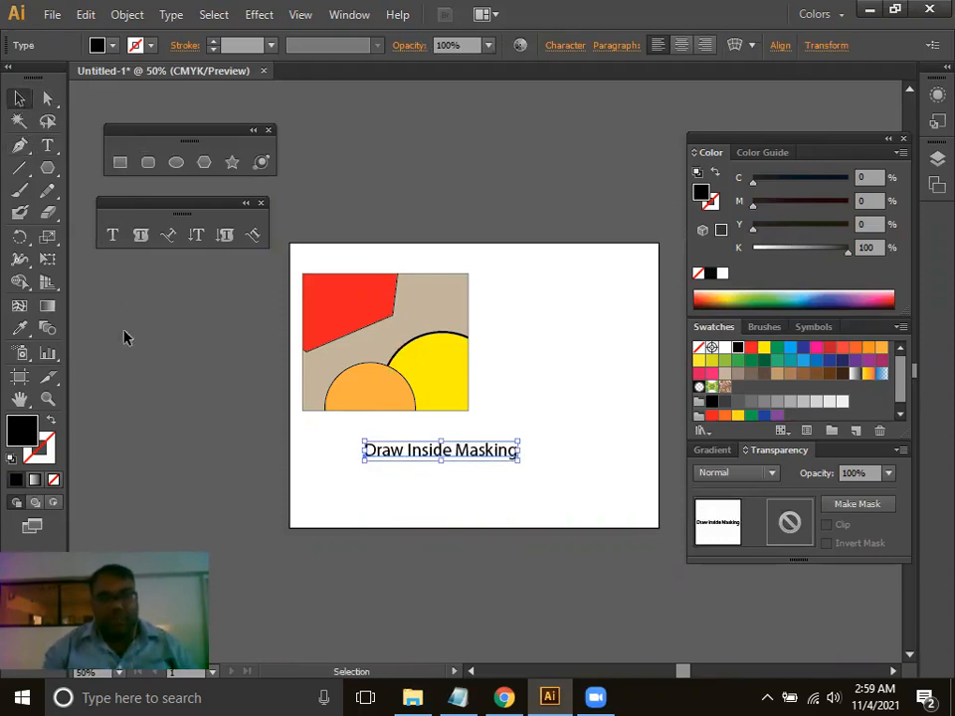
pyautogui.click(497, 470)
pyautogui.moveTo(499, 459)
pyautogui.mouseDown()
pyautogui.moveTo(402, 436)
pyautogui.moveTo(437, 431)
pyautogui.mouseUp()
# Group the clipped artwork with its caption and move the group off the artboard to its left.
pyautogui.moveTo(290, 260); pyautogui.dragTo(495, 489)
pyautogui.hotkey('ctrl', 'g')
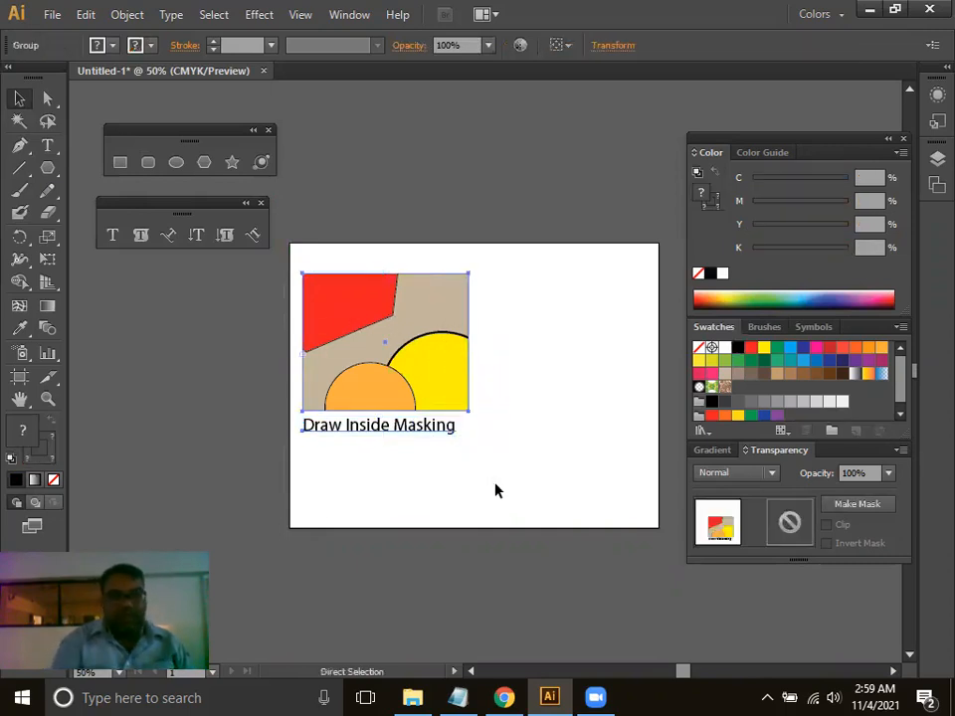
pyautogui.moveTo(428, 341); pyautogui.dragTo(207, 329)
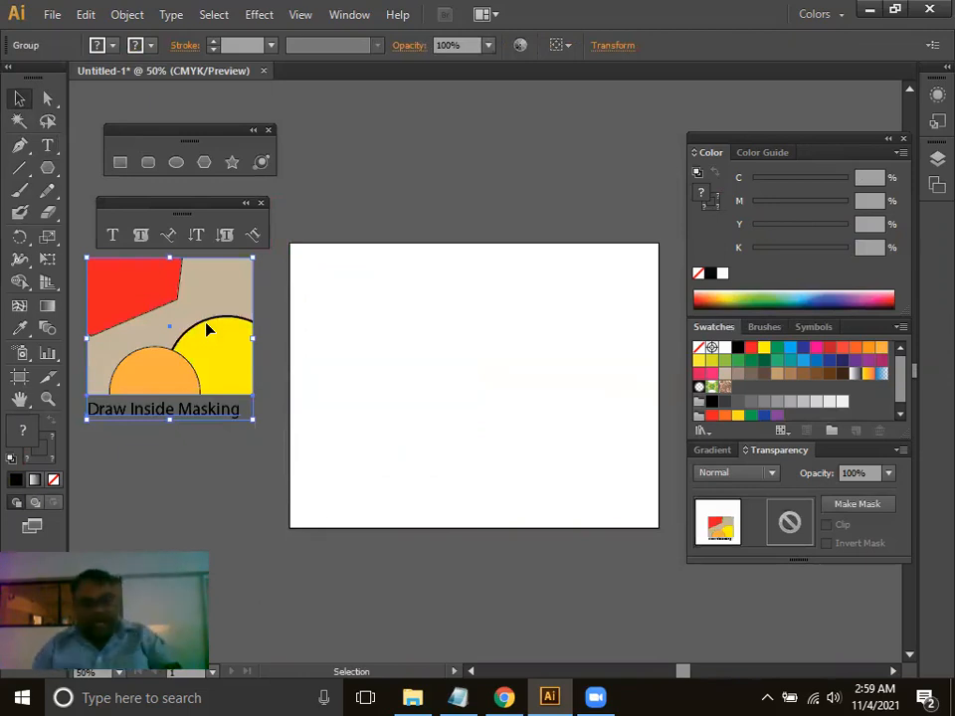
# Draw a large rectangle near the artboard's centre and fill it tan (C25 M25 Y40 K0).
pyautogui.hotkey('ctrl', '1')
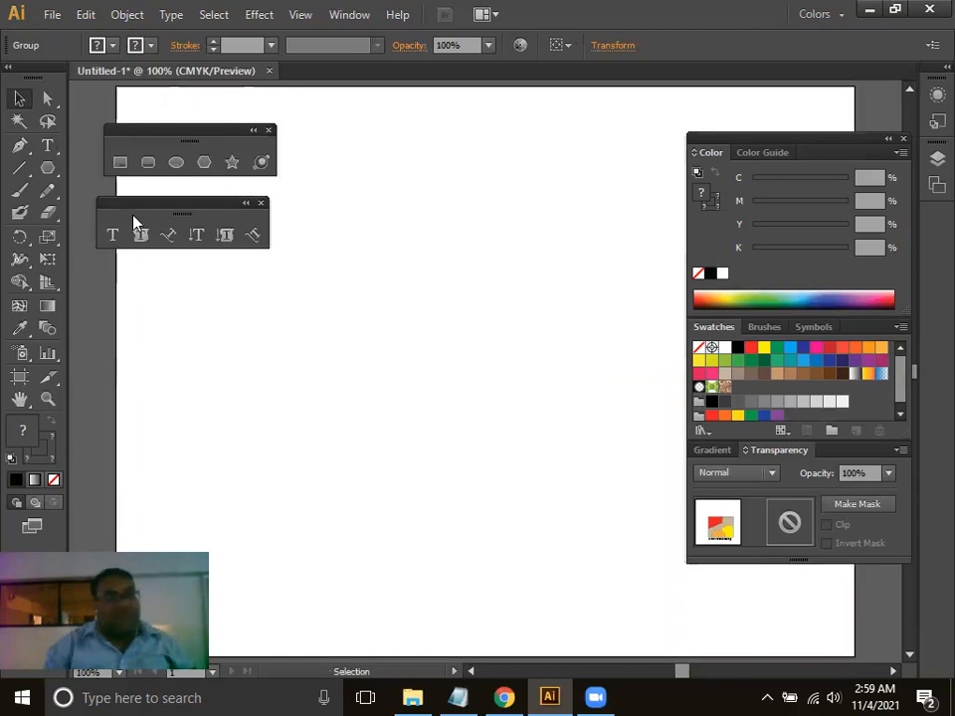
pyautogui.click(120, 161)
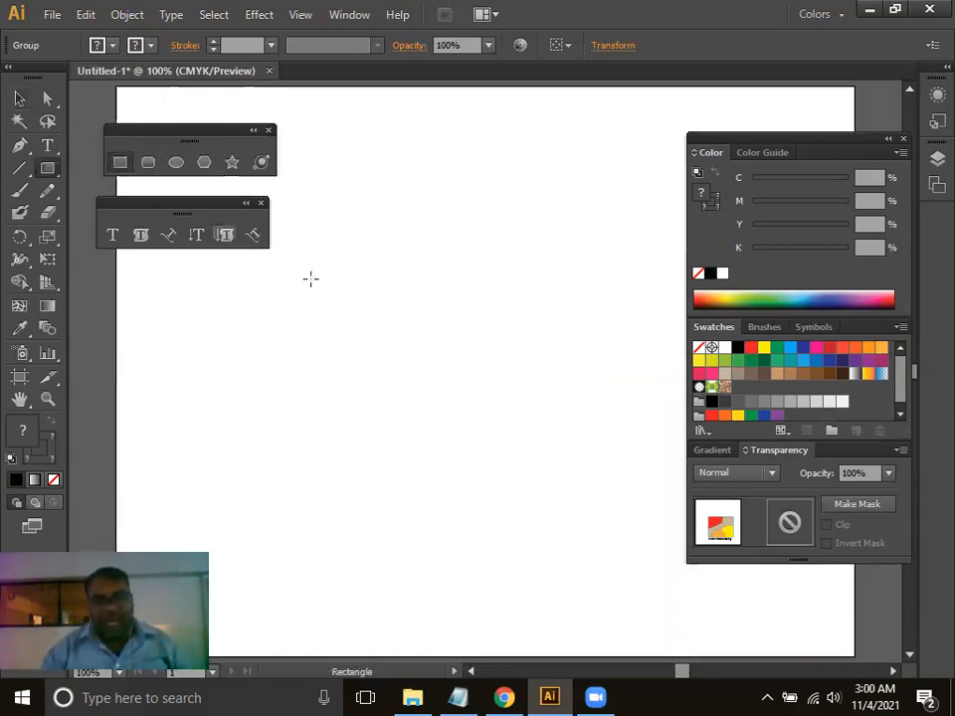
pyautogui.moveTo(201, 299); pyautogui.dragTo(571, 562)
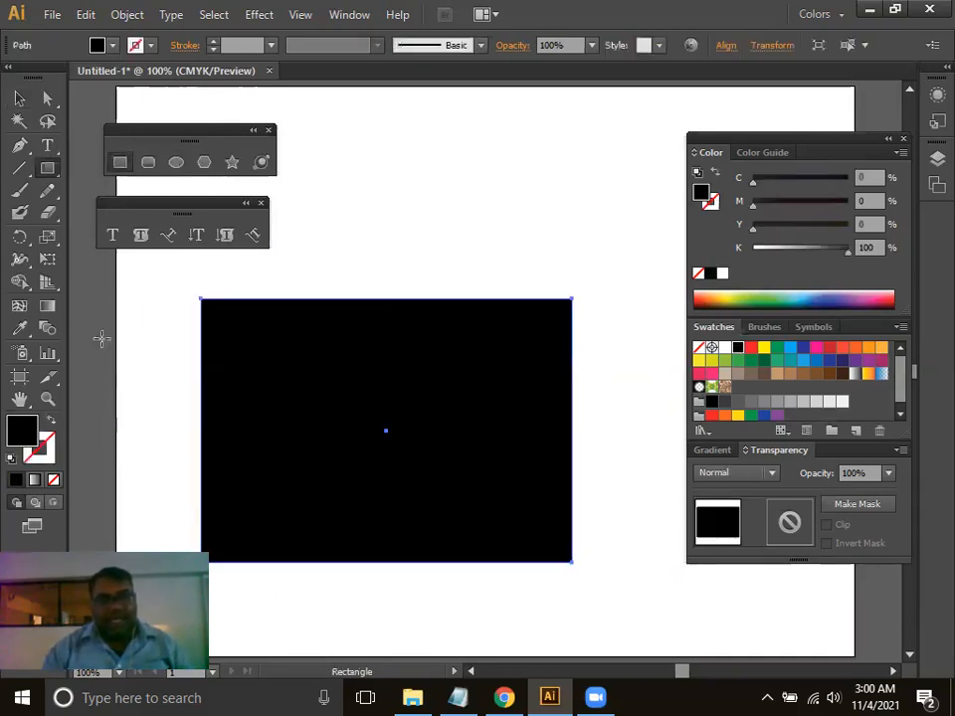
pyautogui.click(20, 98)
pyautogui.moveTo(391, 398); pyautogui.dragTo(409, 339)
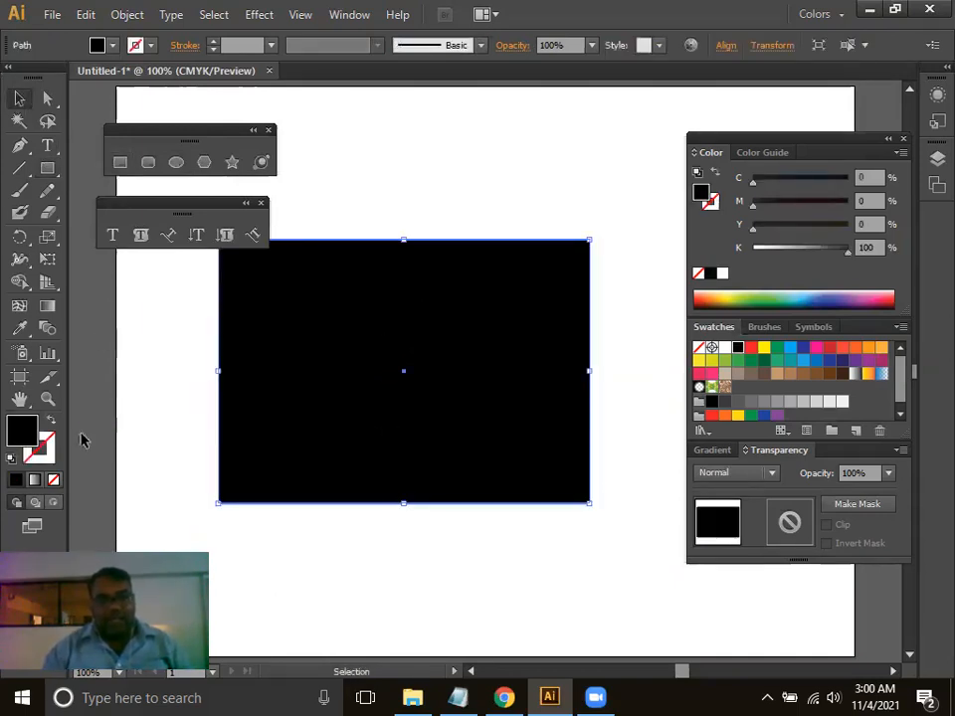
pyautogui.click(724, 374)
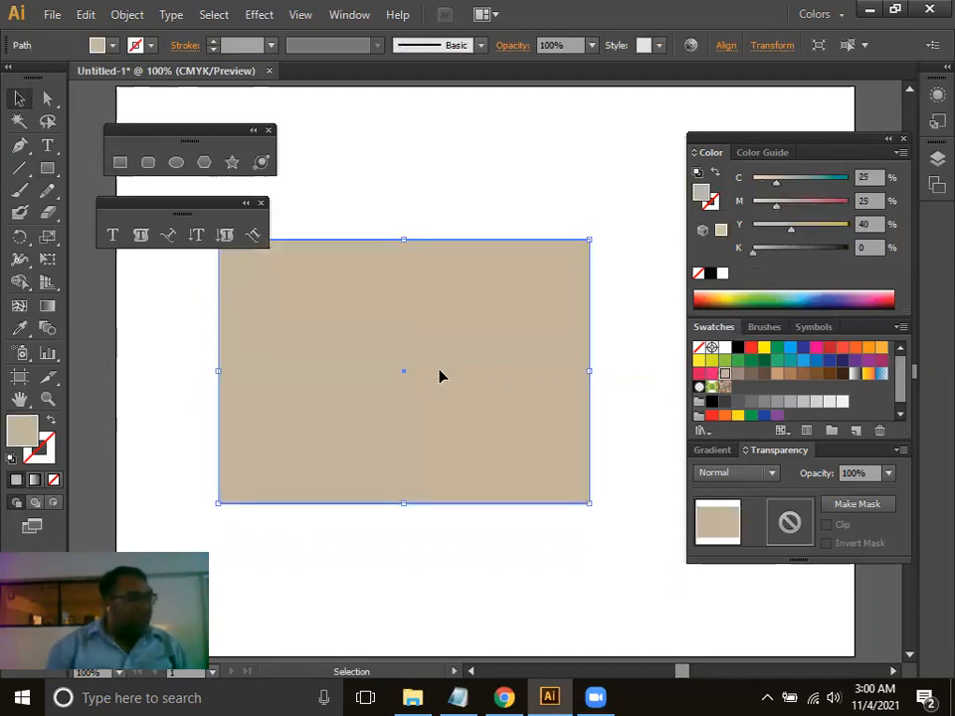
# Draw a tall, narrow rectangle across the tan rectangle's middle, extending past its top and bottom, and fill it dark brown.
pyautogui.click(118, 167)
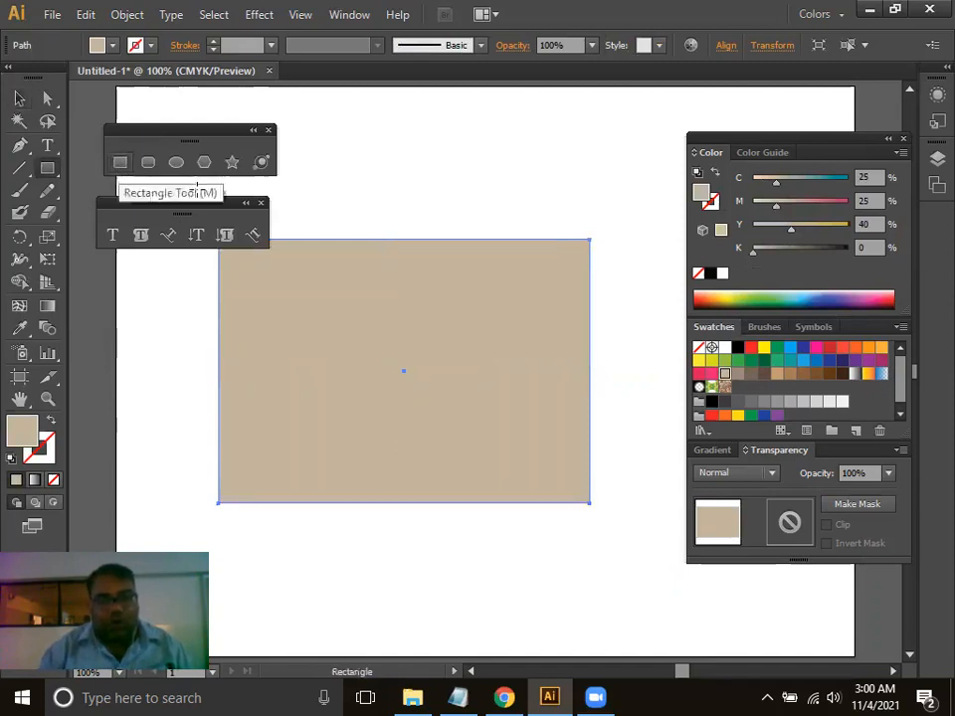
pyautogui.moveTo(369, 203); pyautogui.dragTo(454, 562)
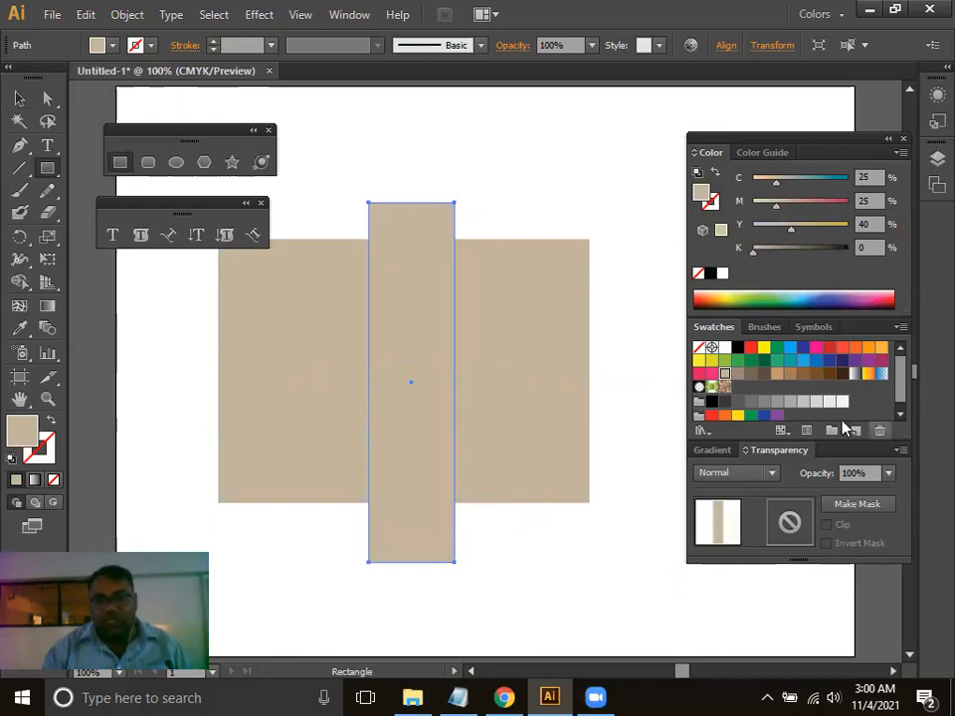
pyautogui.click(766, 375)
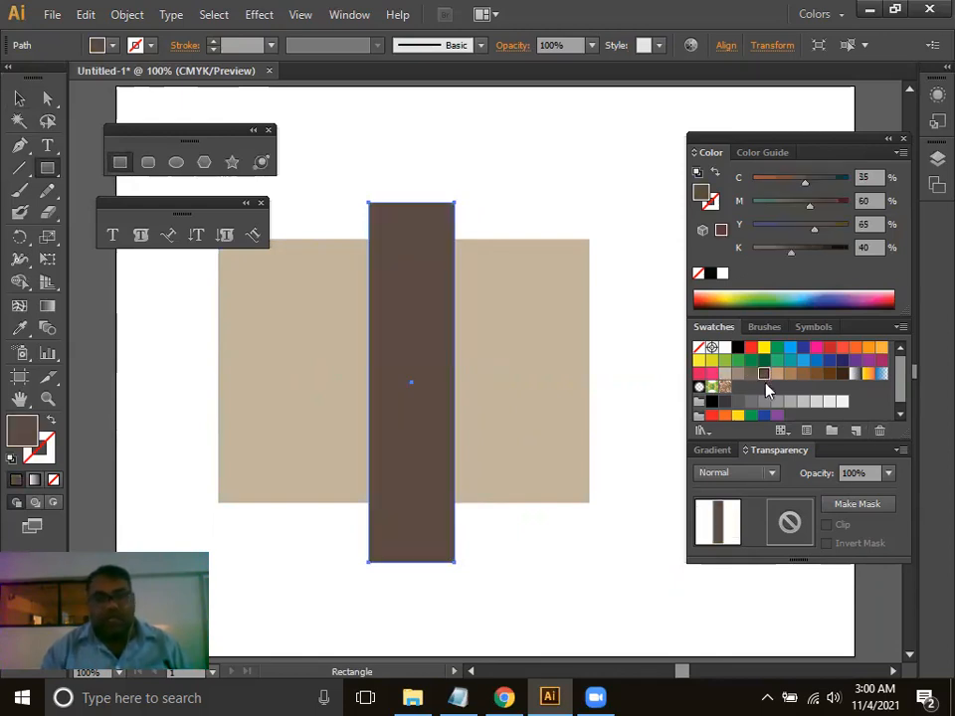
pyautogui.click(19, 98)
pyautogui.click(496, 215)
# Make a clipping mask from the tan rectangle and the brown strip over it, and release that mask.
pyautogui.click(407, 304)
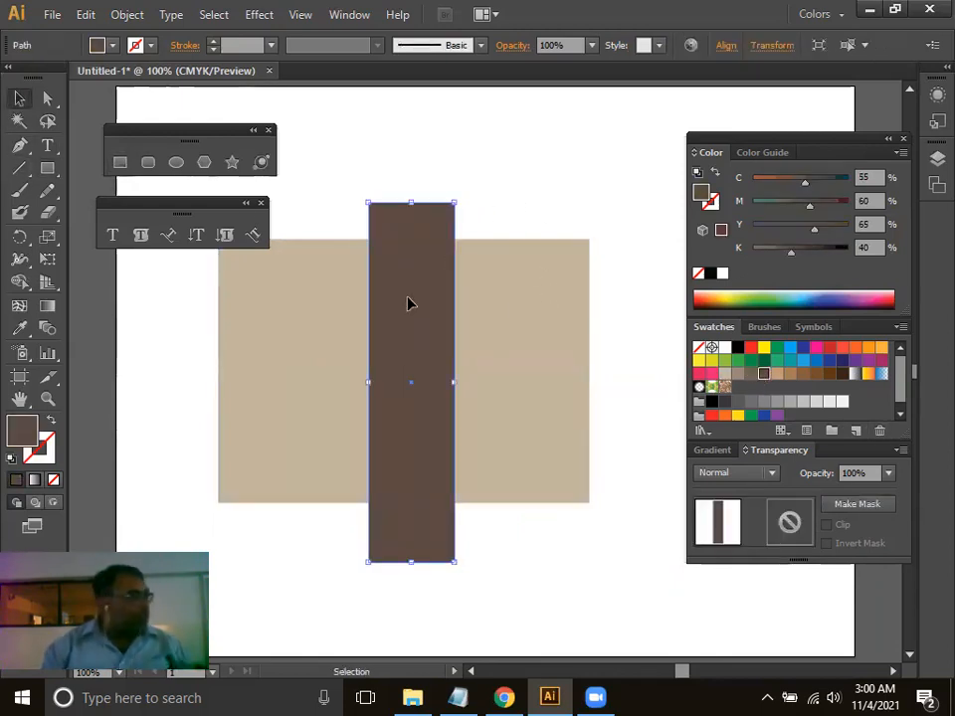
pyautogui.click(571, 297)
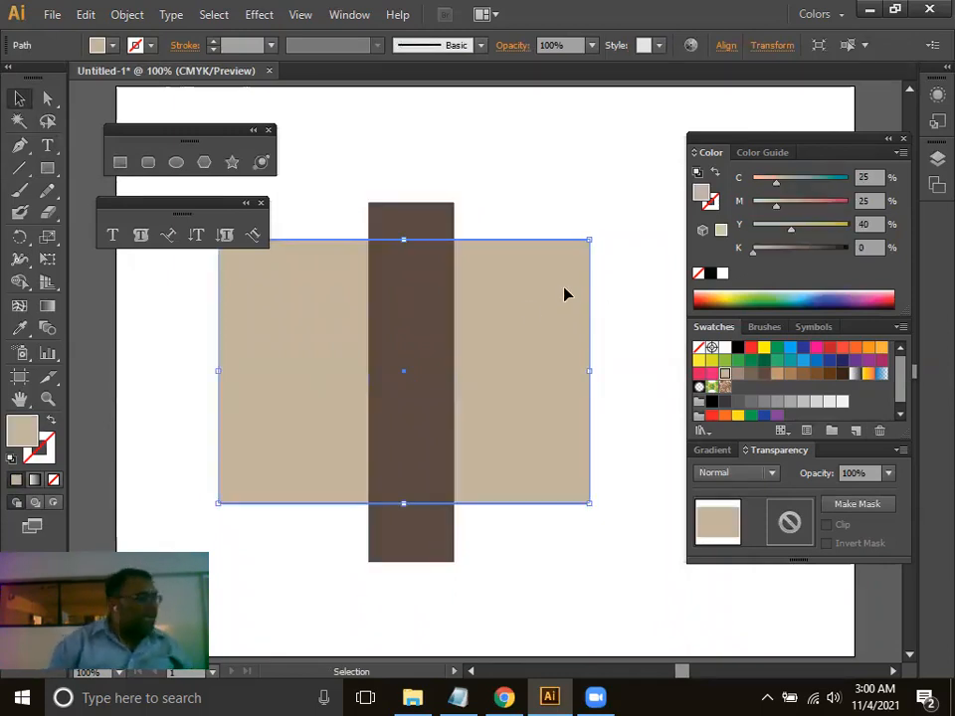
pyautogui.moveTo(319, 180); pyautogui.dragTo(613, 631)
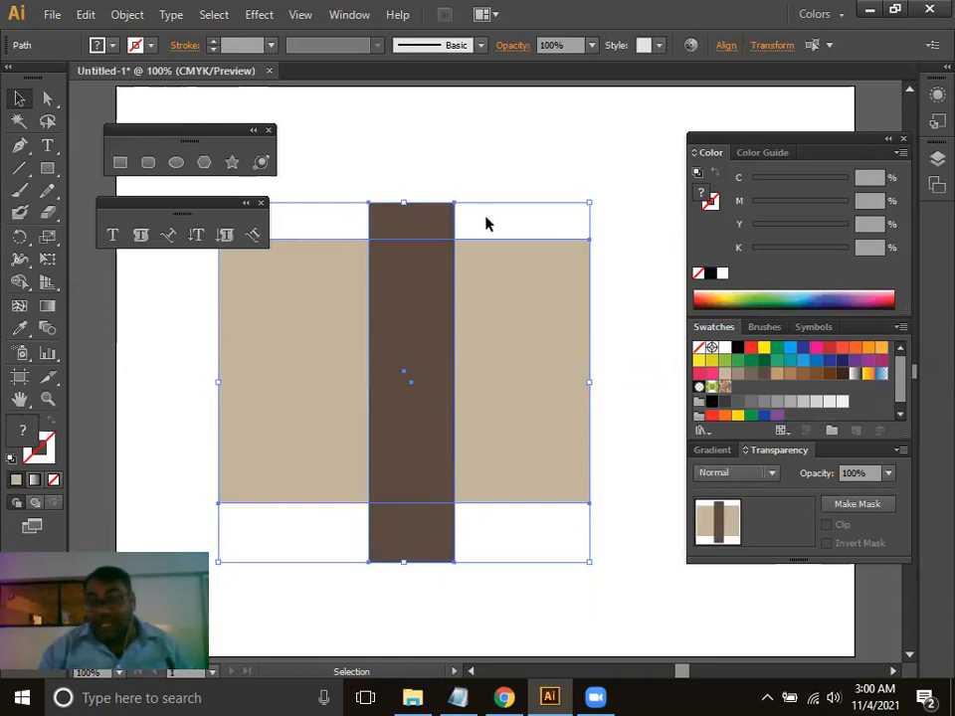
pyautogui.press('space')
pyautogui.moveTo(497, 338); pyautogui.dragTo(518, 343)
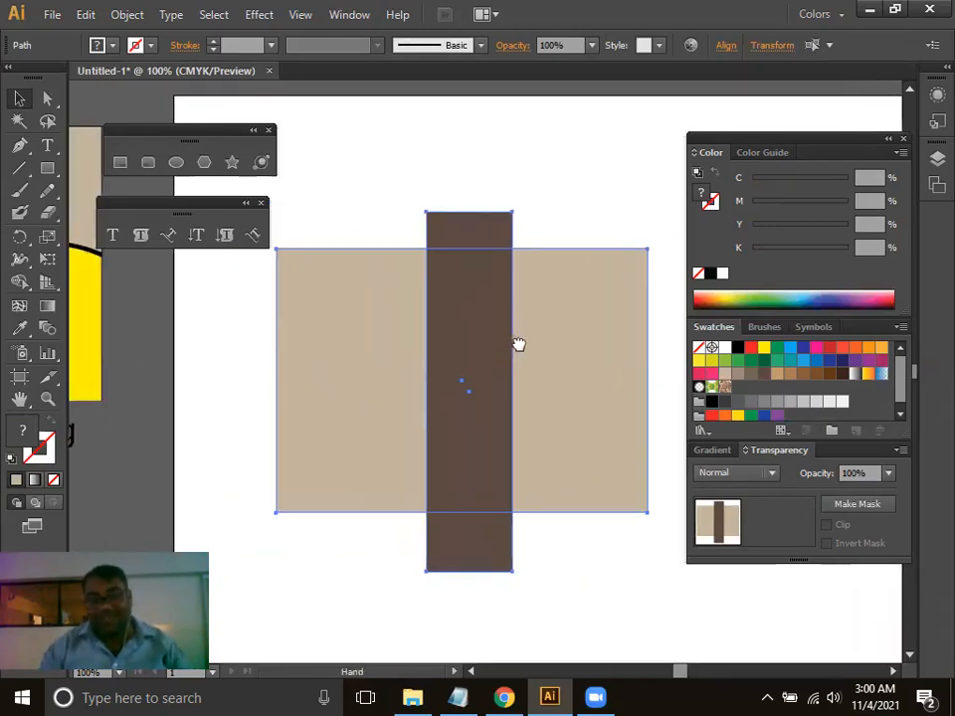
pyautogui.click(344, 172)
pyautogui.moveTo(344, 172); pyautogui.dragTo(569, 574)
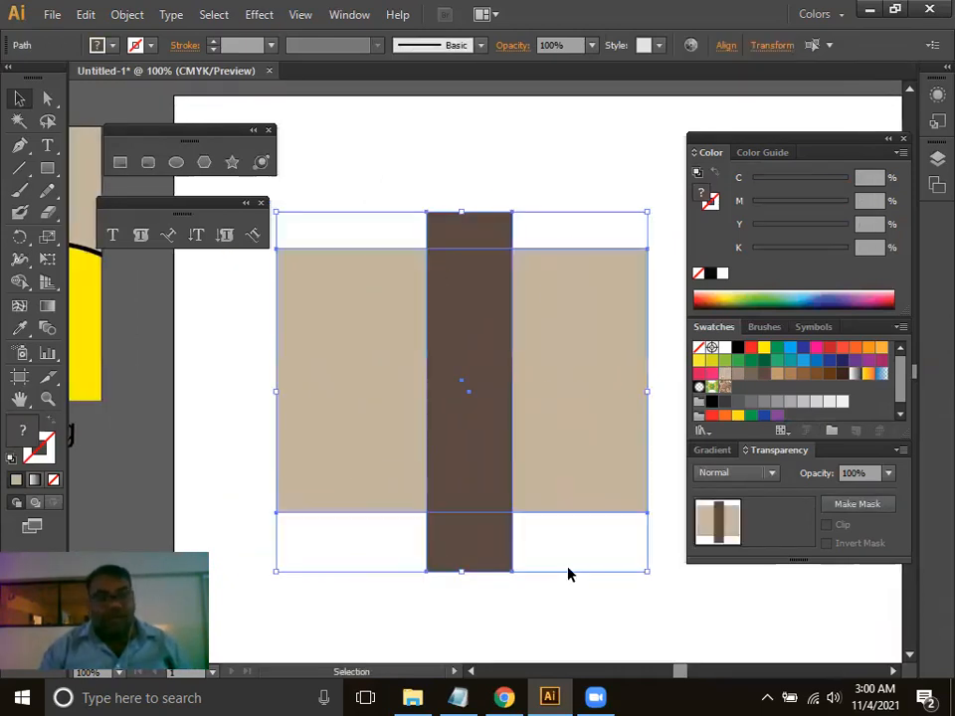
pyautogui.rightClick(479, 343)
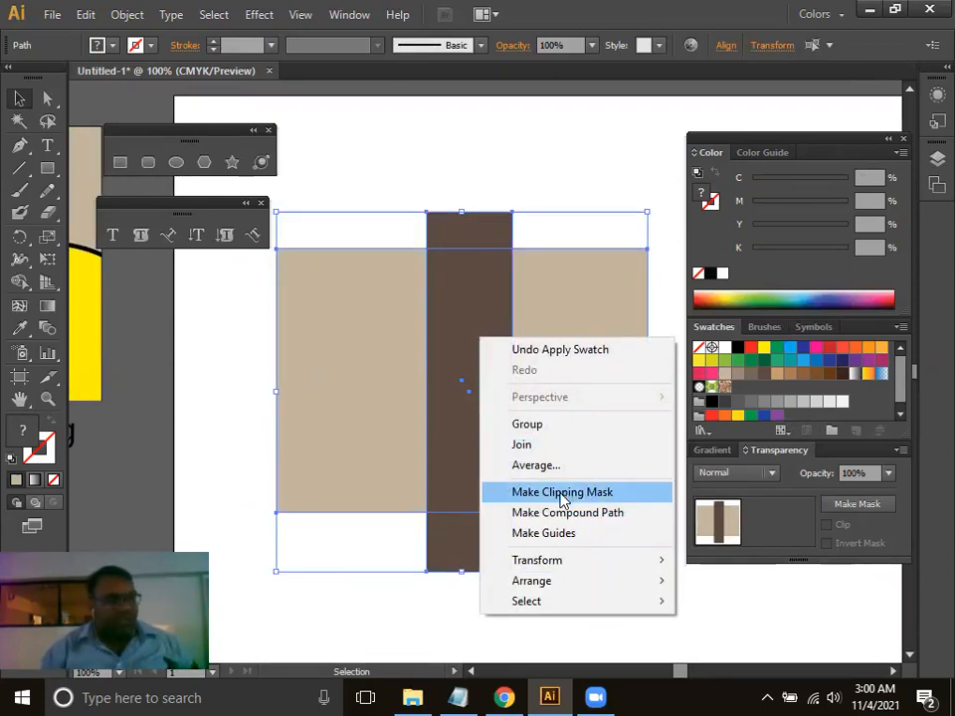
pyautogui.click(562, 497)
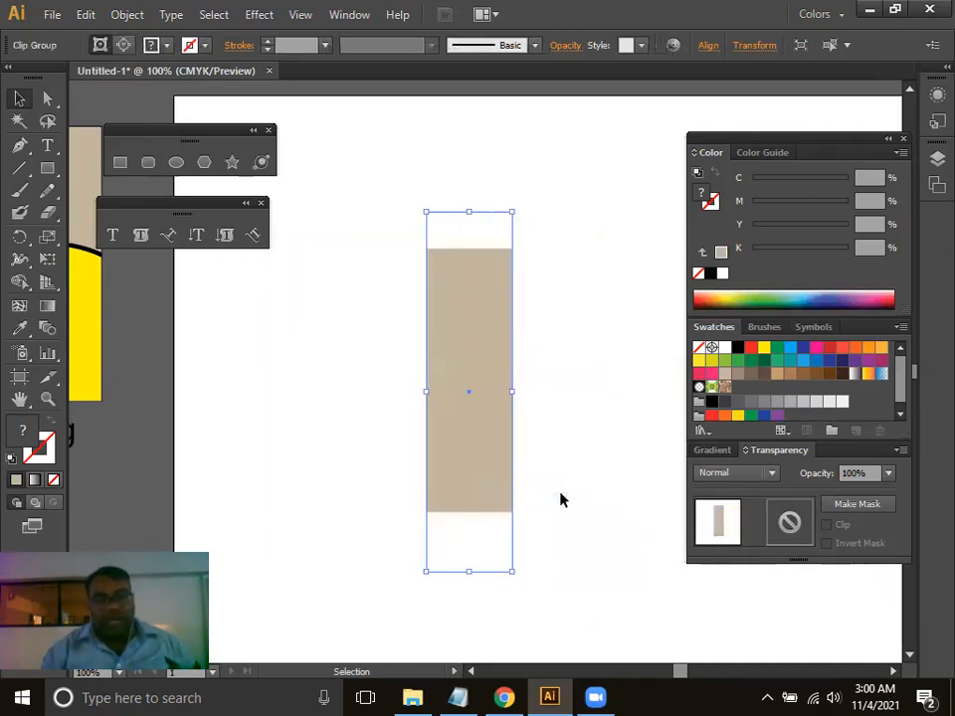
pyautogui.hotkey('ctrl', 'alt', '7')
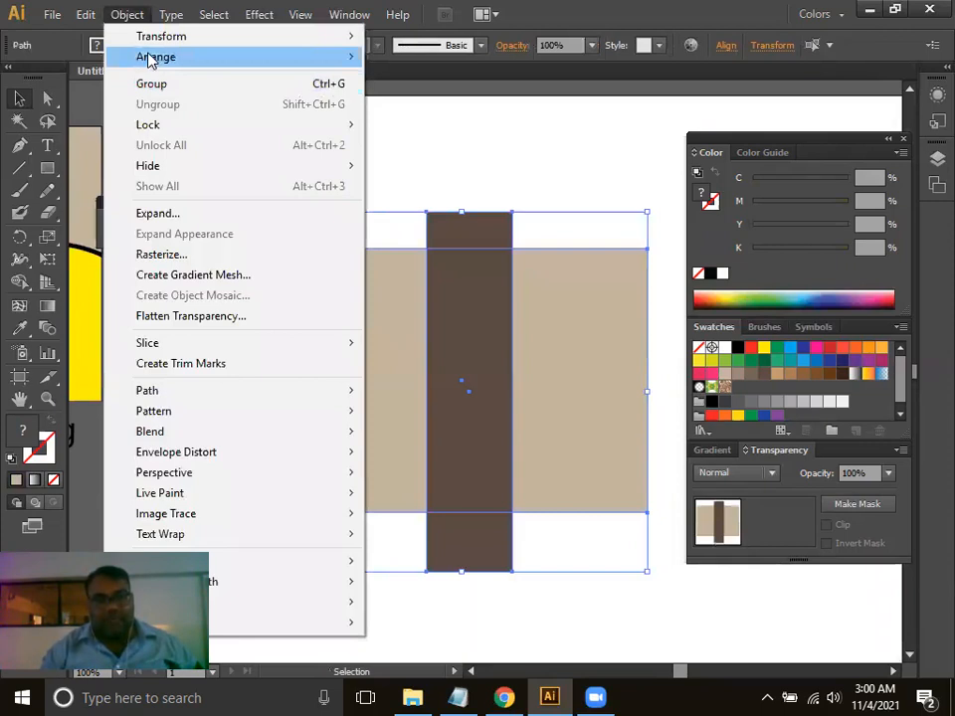
# Make a clipping mask from the two rectangles again and undo it.
pyautogui.moveTo(254, 550)
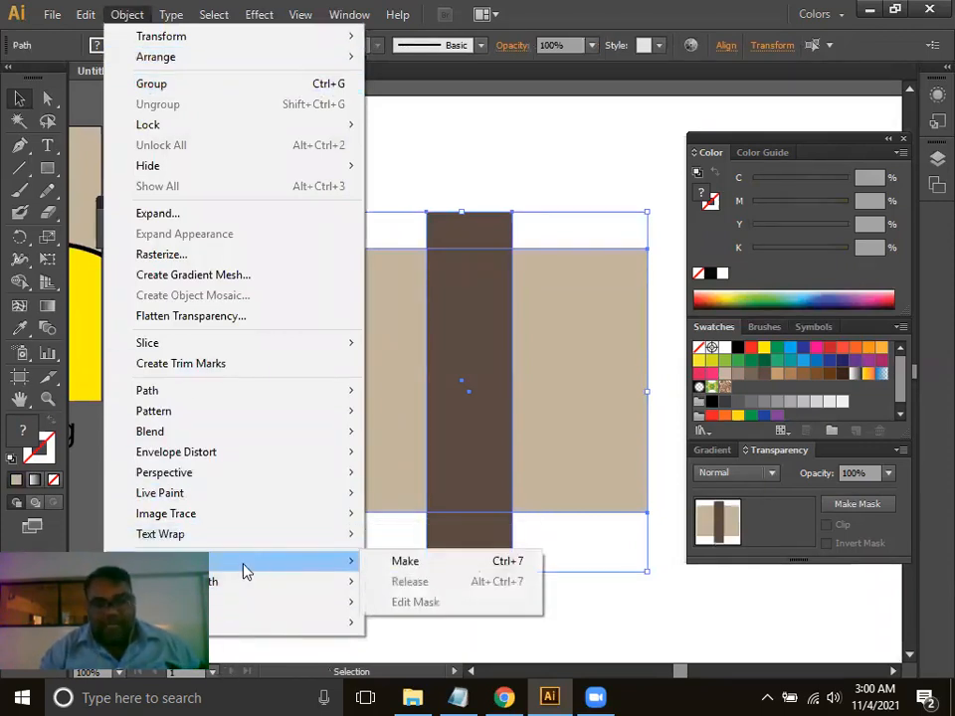
pyautogui.click(376, 564)
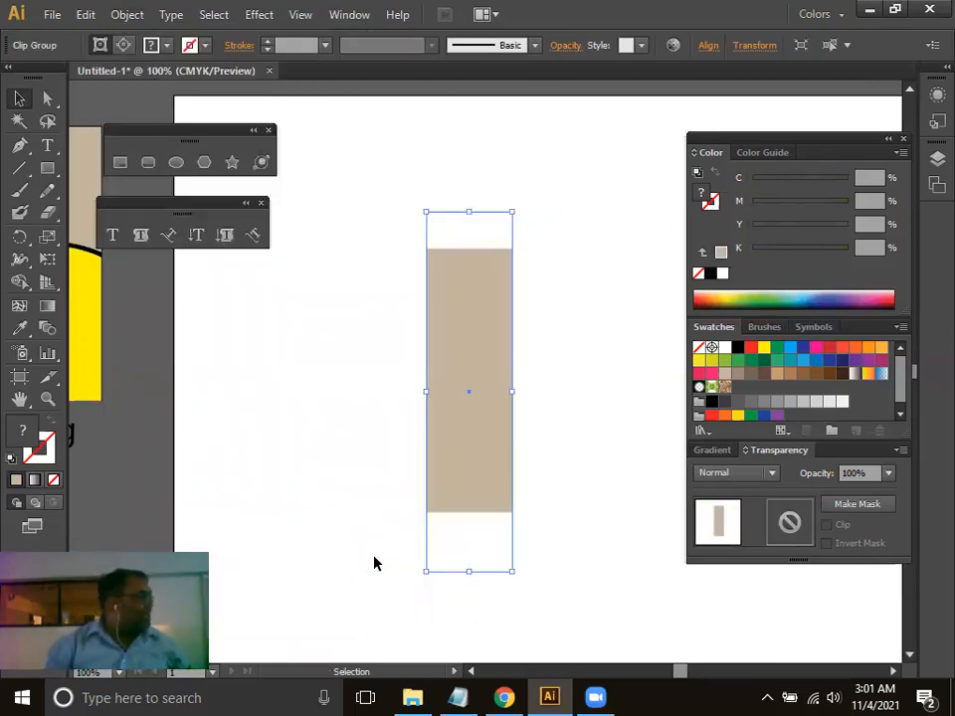
pyautogui.hotkey('ctrl', 'z')
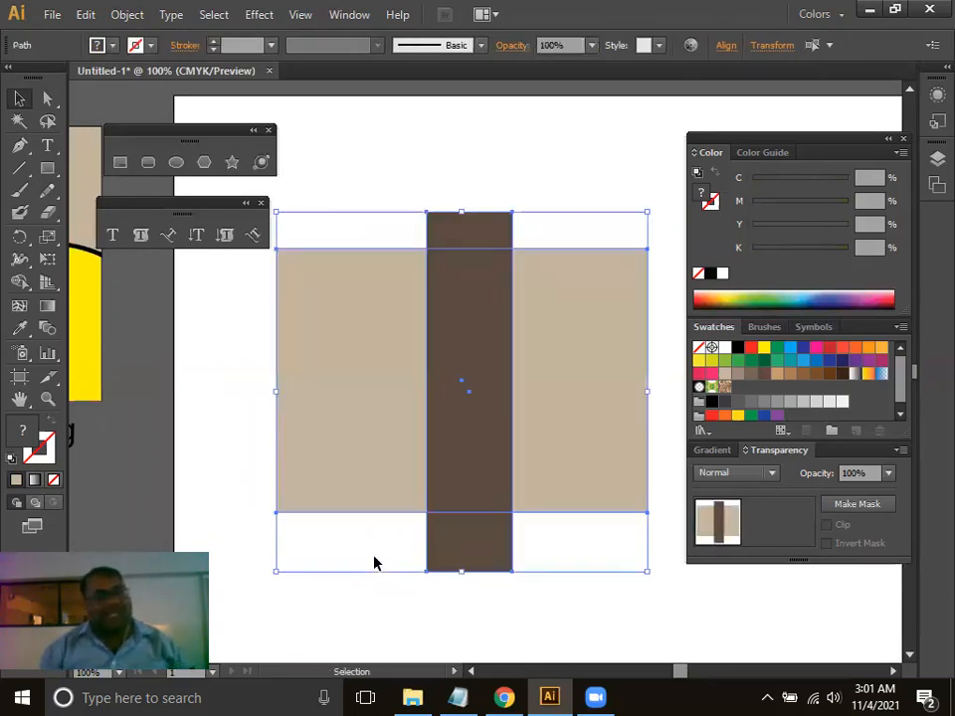
# Delete the dark brown strip and the tan rectangle to clear the artboard.
pyautogui.click(513, 196)
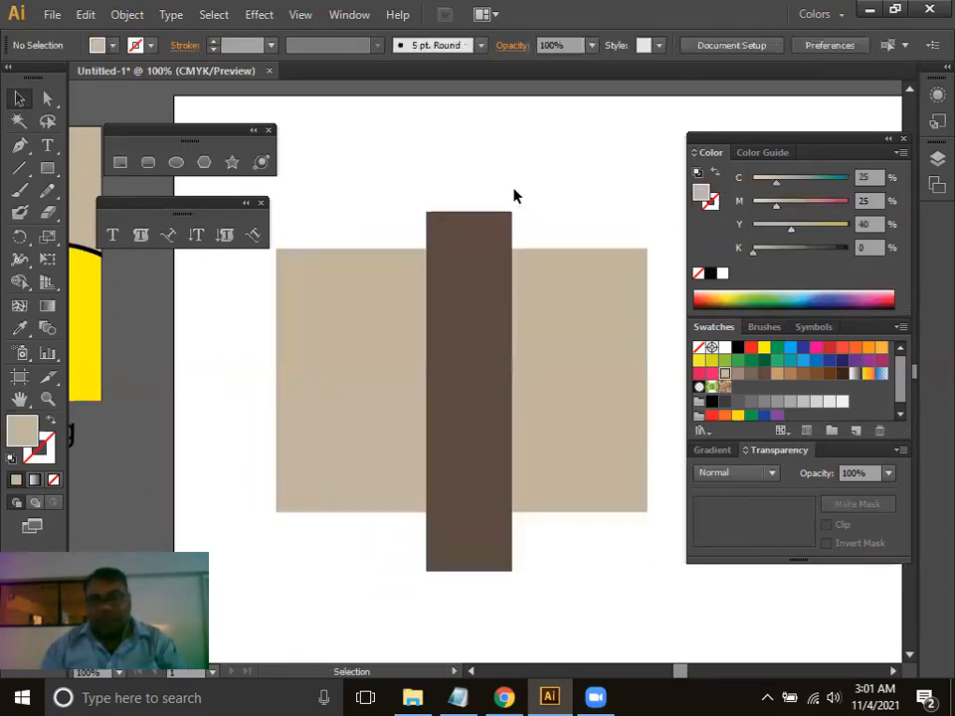
pyautogui.click(459, 324)
pyautogui.press('Delete')
pyautogui.click(443, 326)
pyautogui.press('Delete')
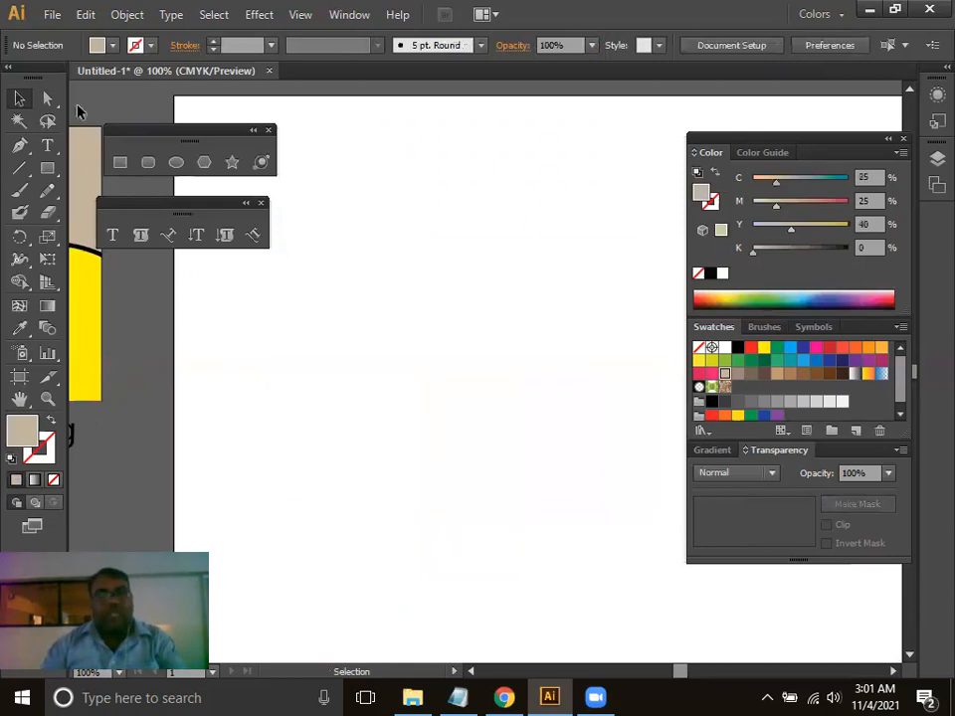
# Start placing a file, browse to the Downloads folder and sort its contents by date.
pyautogui.click(48, 15)
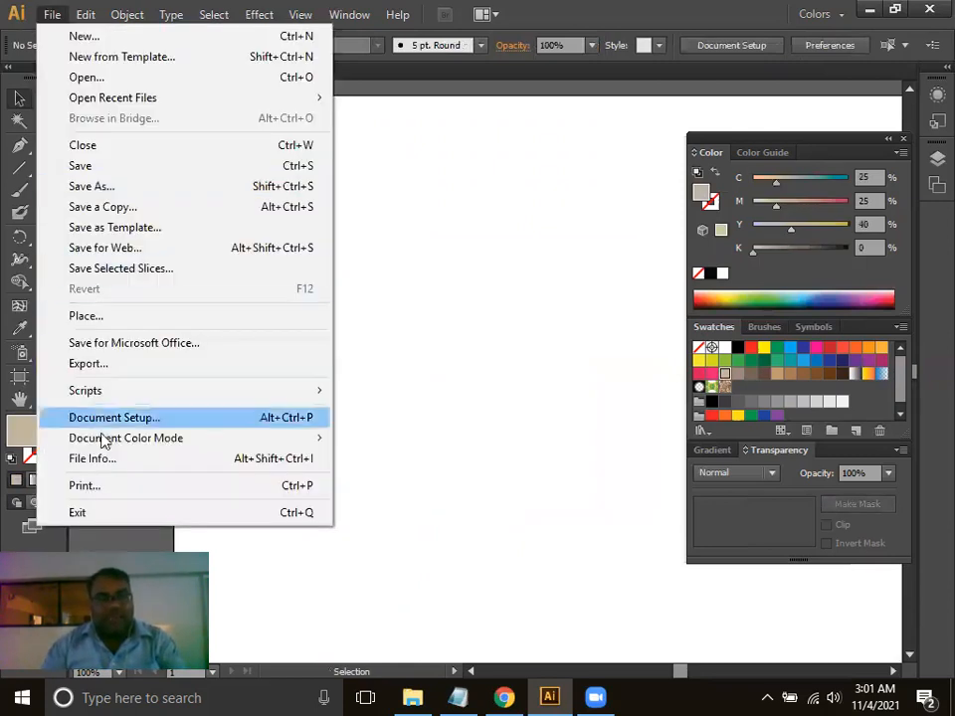
pyautogui.click(128, 320)
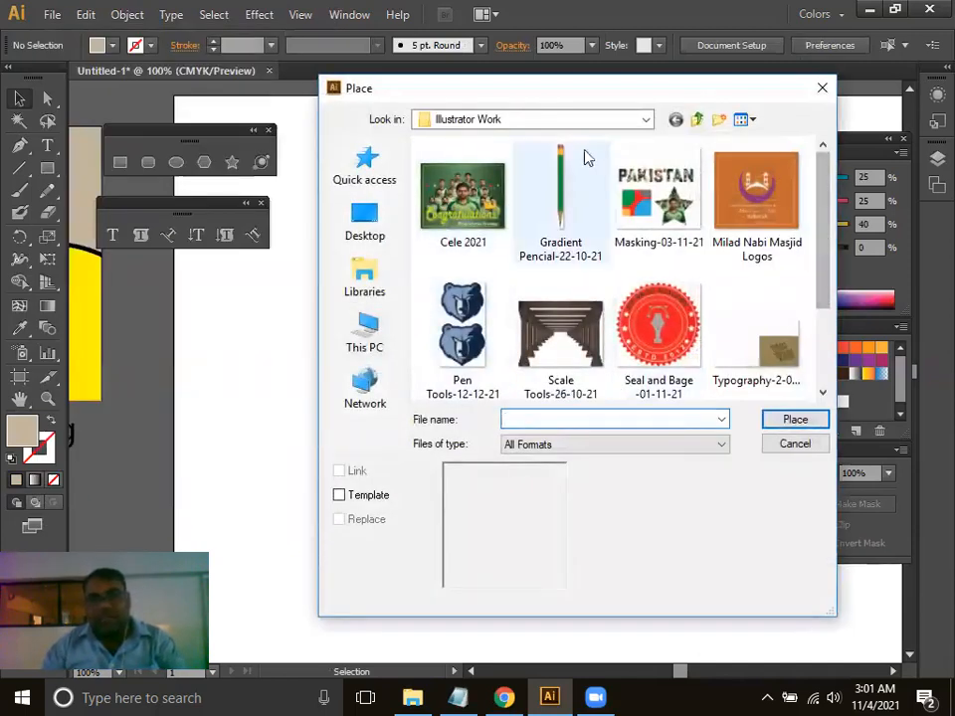
pyautogui.click(647, 121)
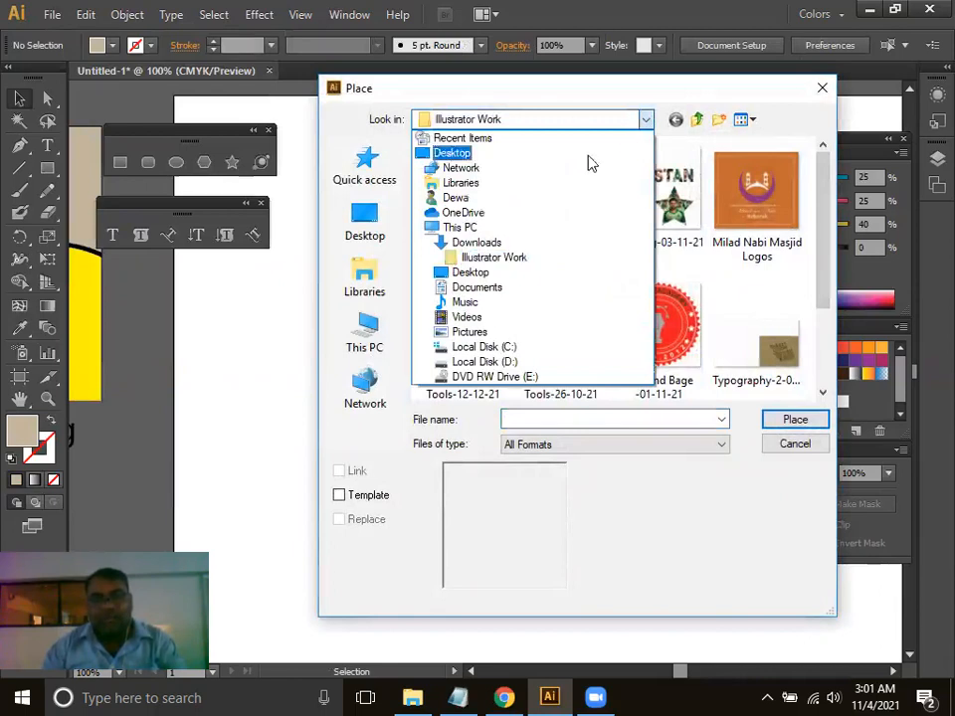
pyautogui.click(550, 246)
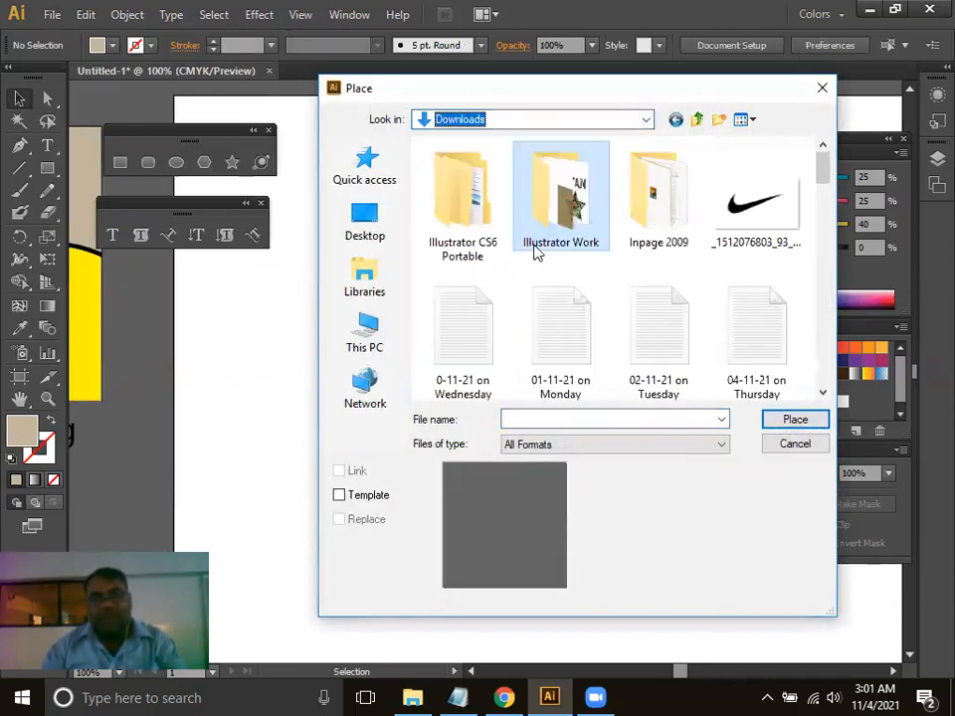
pyautogui.moveTo(827, 179)
pyautogui.mouseDown()
pyautogui.moveTo(837, 304)
pyautogui.moveTo(829, 159)
pyautogui.mouseUp()
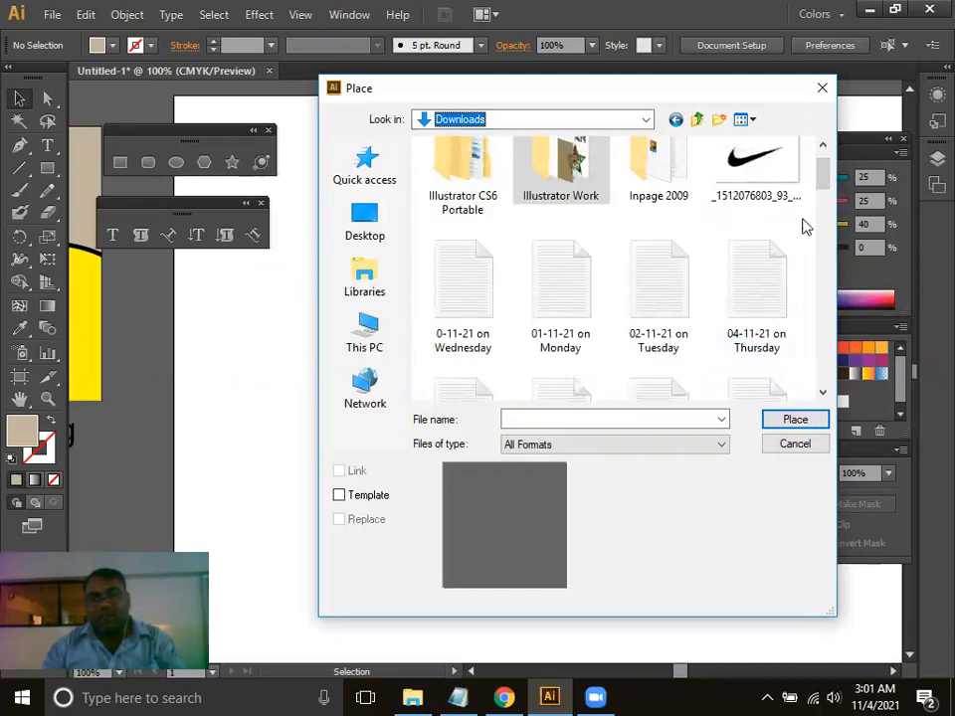
pyautogui.rightClick(804, 227)
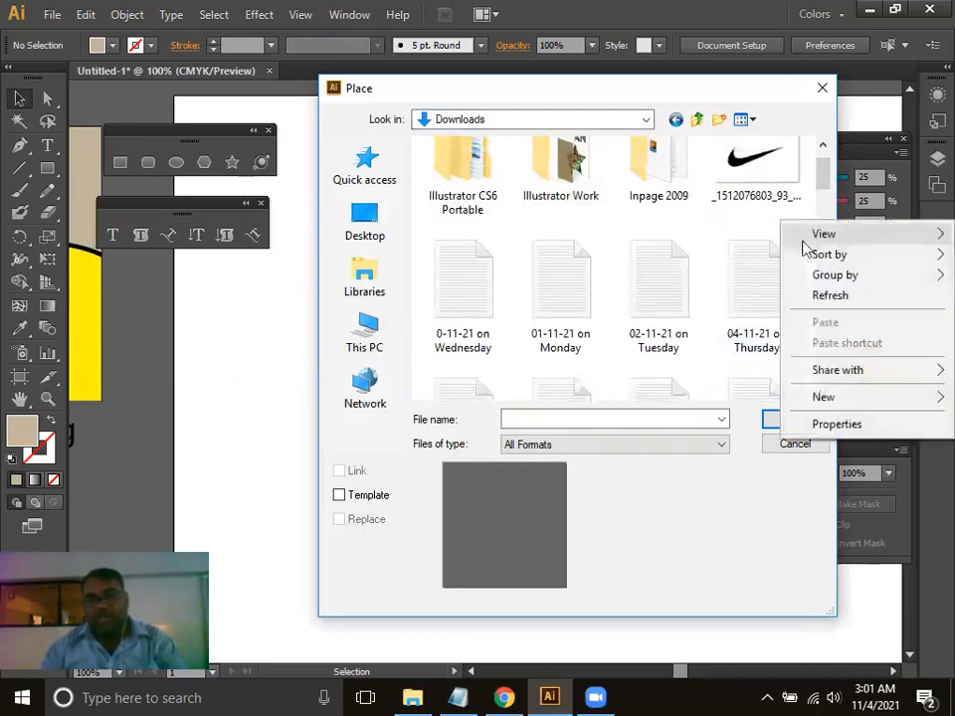
pyautogui.moveTo(817, 260)
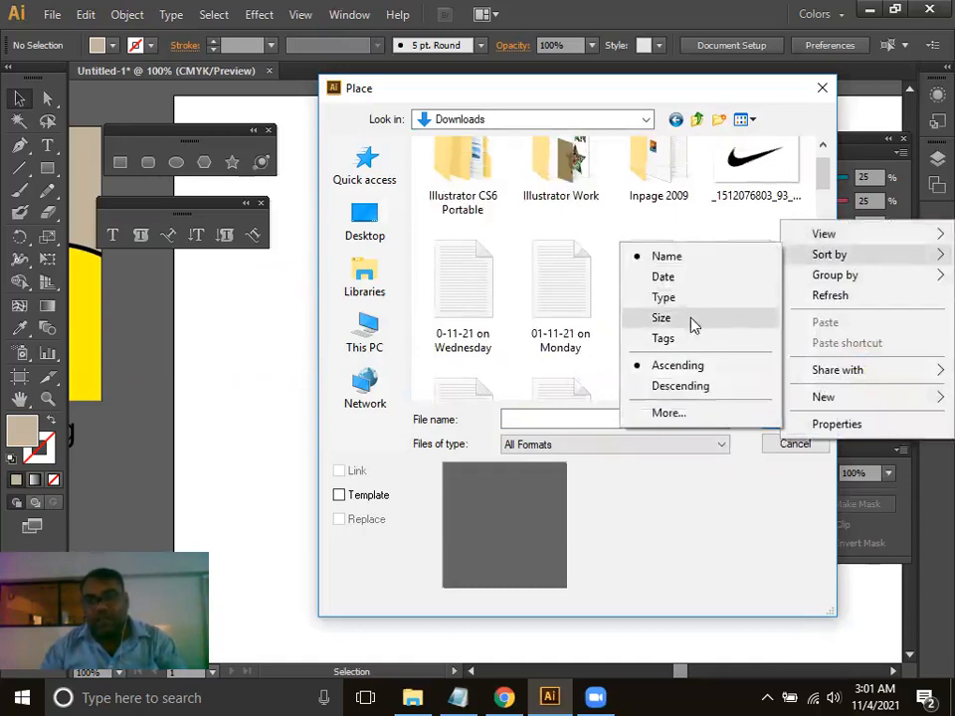
pyautogui.click(694, 279)
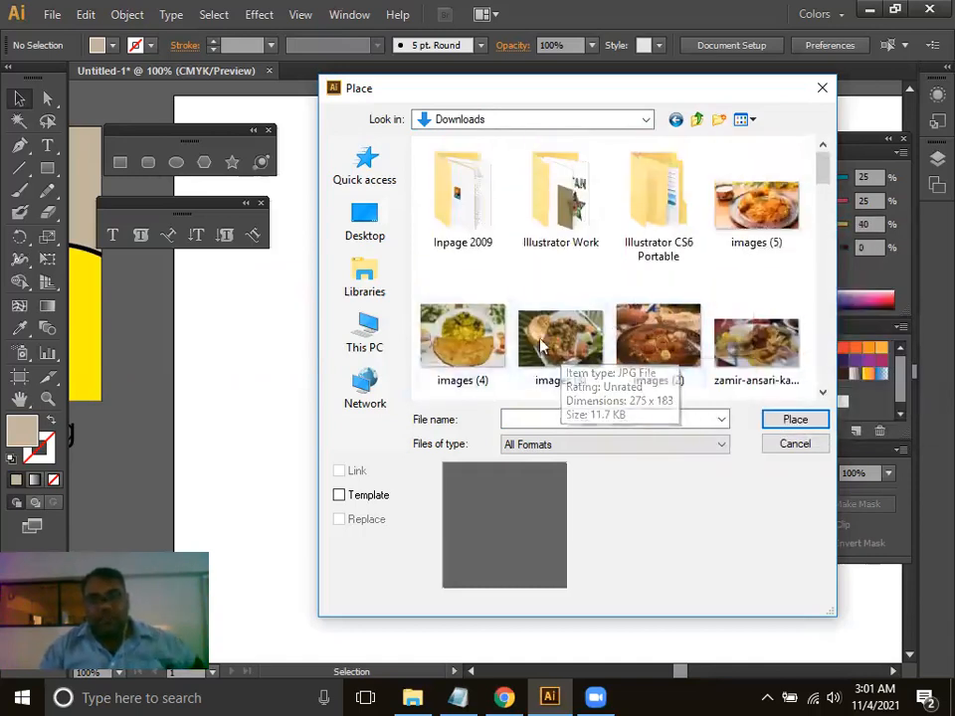
# Place the food photo images (2) on the artboard and move it toward the artboard's left side.
pyautogui.scroll(-3, 735, 302)
pyautogui.scroll(1, 686, 298)
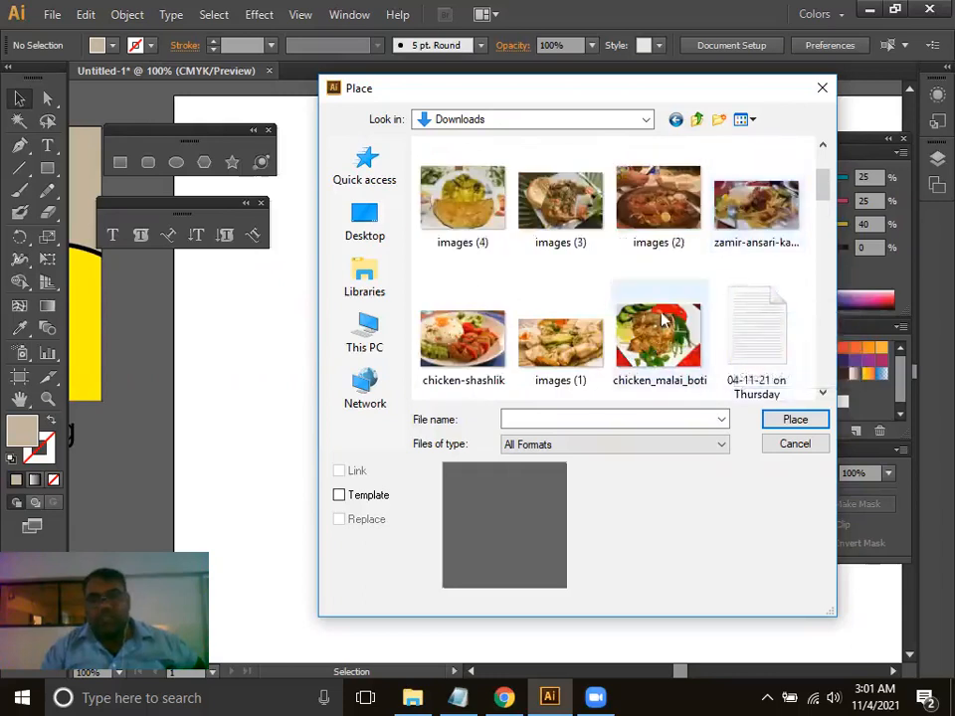
pyautogui.doubleClick(654, 220)
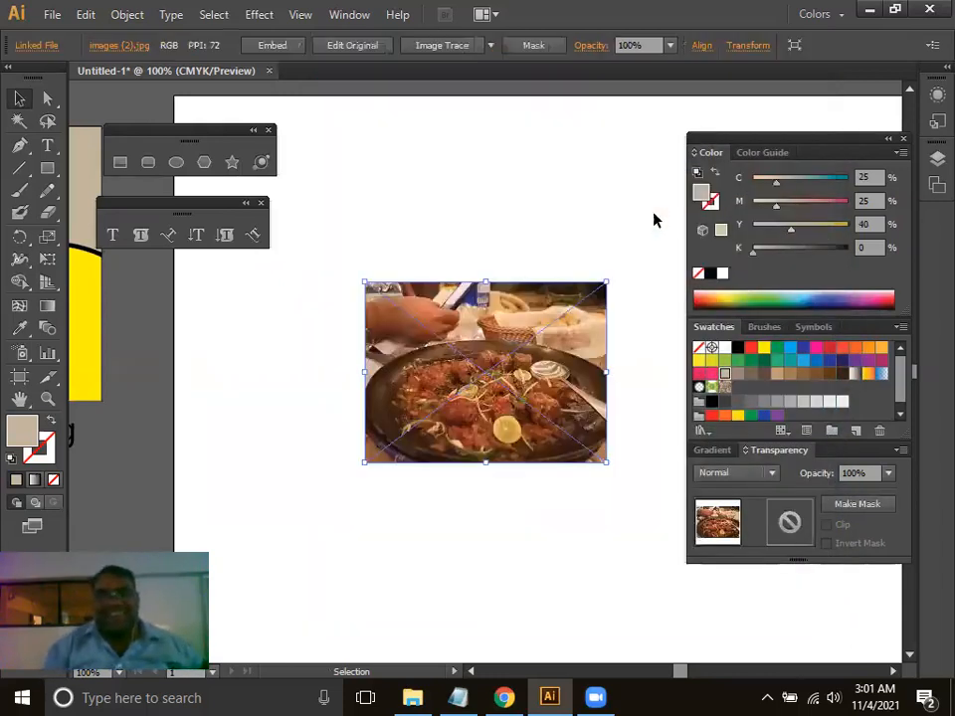
pyautogui.moveTo(554, 364); pyautogui.dragTo(471, 364)
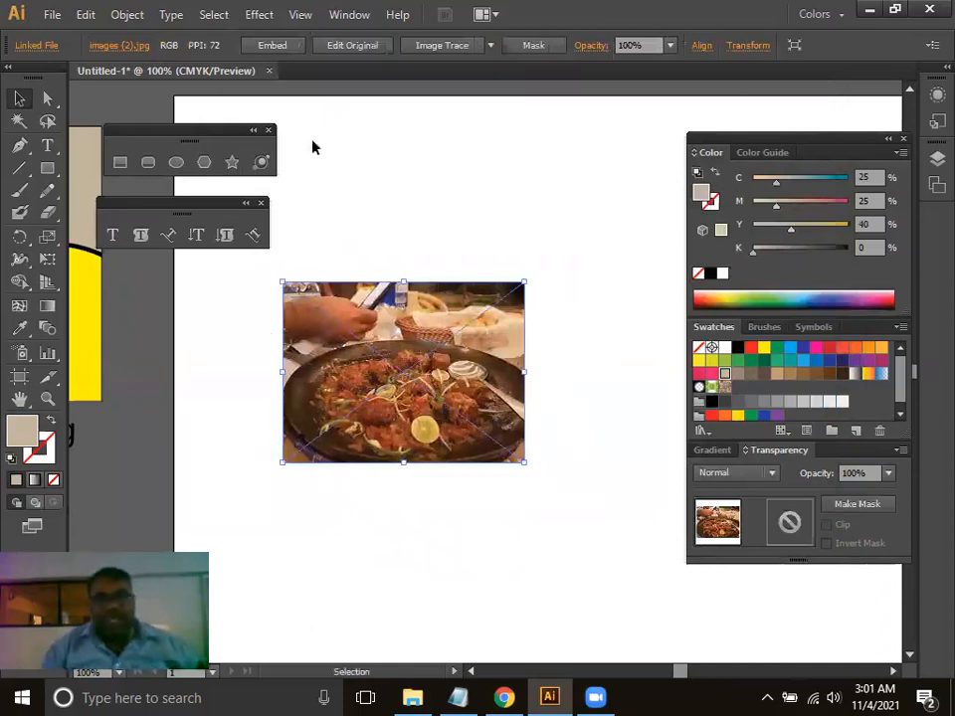
# Embed the placed photo, enlarge it to cover most of the visible artboard and reposition it.
pyautogui.click(272, 45)
pyautogui.moveTo(524, 464); pyautogui.dragTo(705, 624)
pyautogui.moveTo(571, 550); pyautogui.dragTo(526, 493)
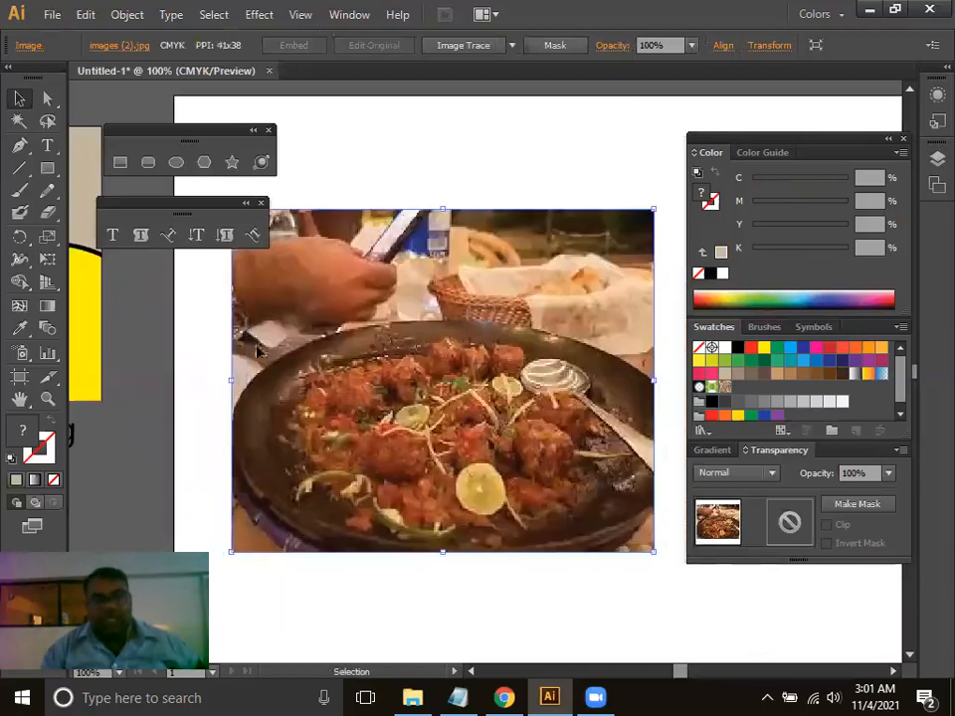
# Try a large tan hexagon over the food photo as the mask shape, and delete it.
pyautogui.click(204, 162)
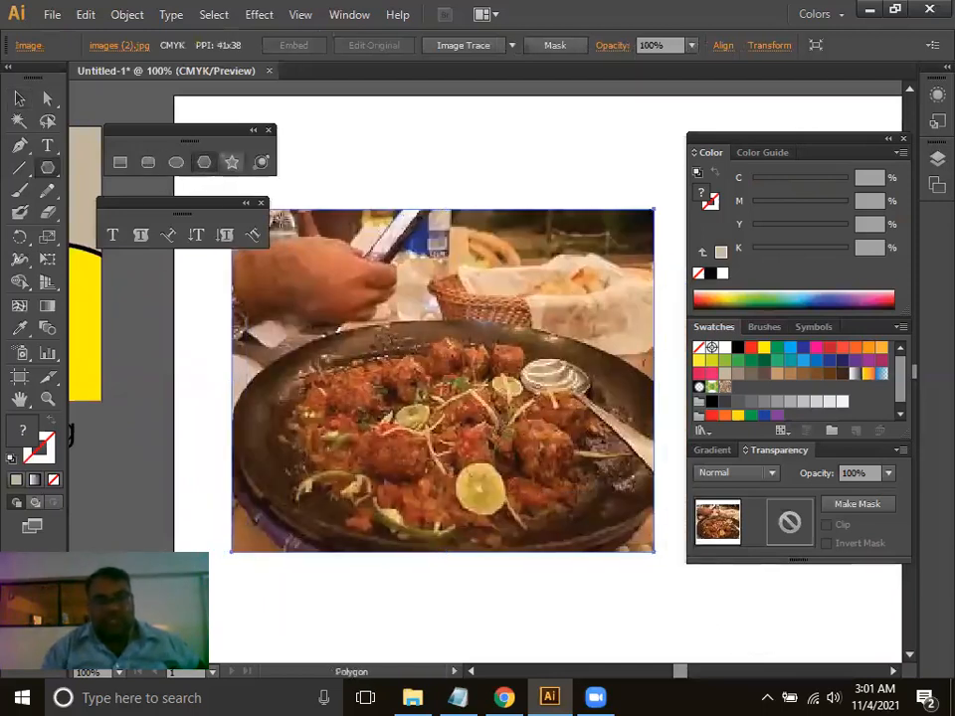
pyautogui.moveTo(447, 368); pyautogui.dragTo(555, 484)
pyautogui.click(19, 99)
pyautogui.moveTo(337, 273); pyautogui.dragTo(345, 310)
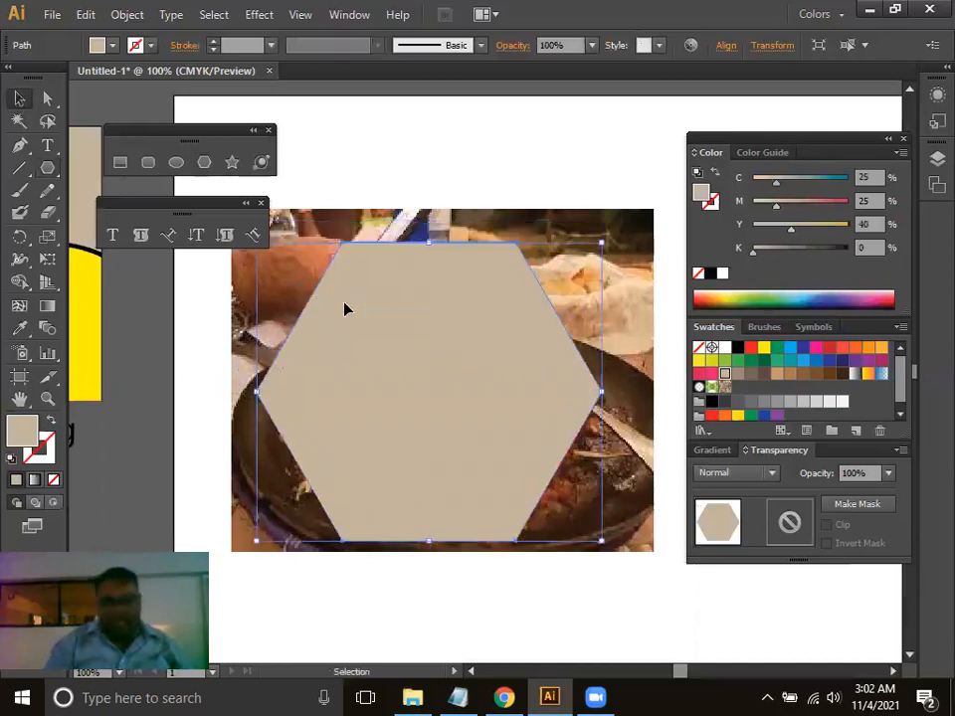
pyautogui.press('Delete')
# Draw a wide tan ellipse over the photo and resize and move it to fit the round pan.
pyautogui.click(174, 164)
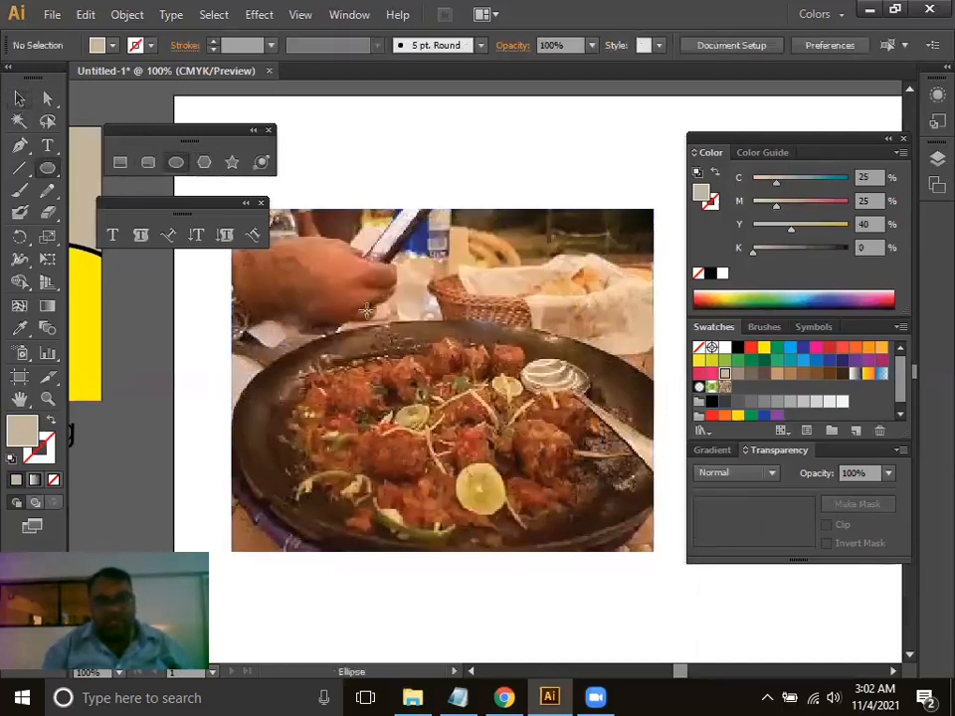
pyautogui.moveTo(252, 304); pyautogui.dragTo(653, 555)
pyautogui.click(19, 98)
pyautogui.moveTo(252, 434); pyautogui.dragTo(240, 438)
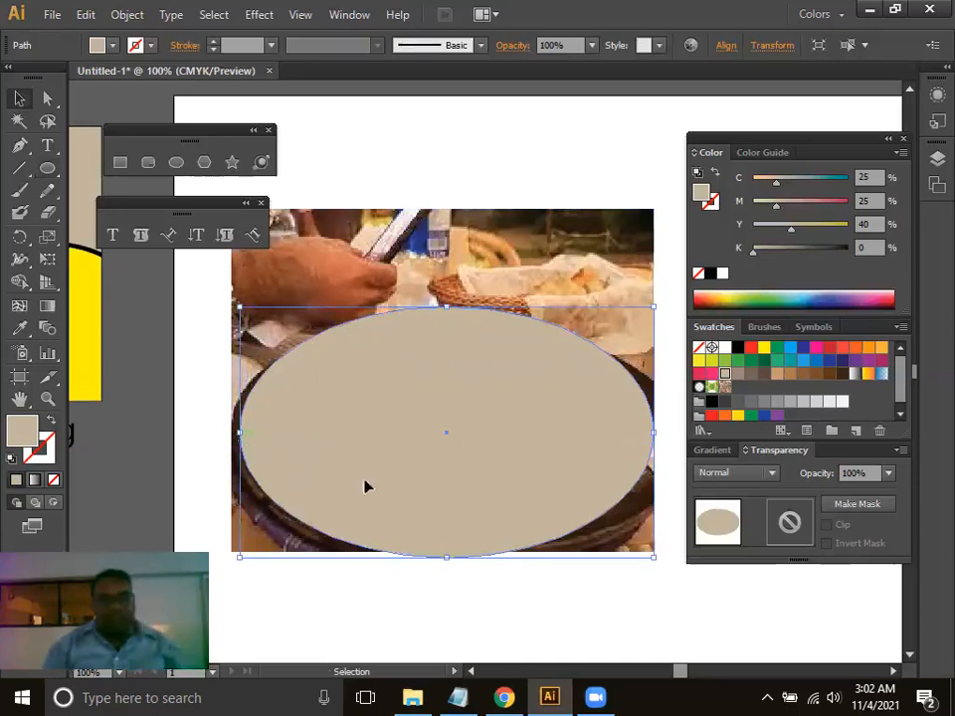
pyautogui.moveTo(427, 462); pyautogui.dragTo(435, 463)
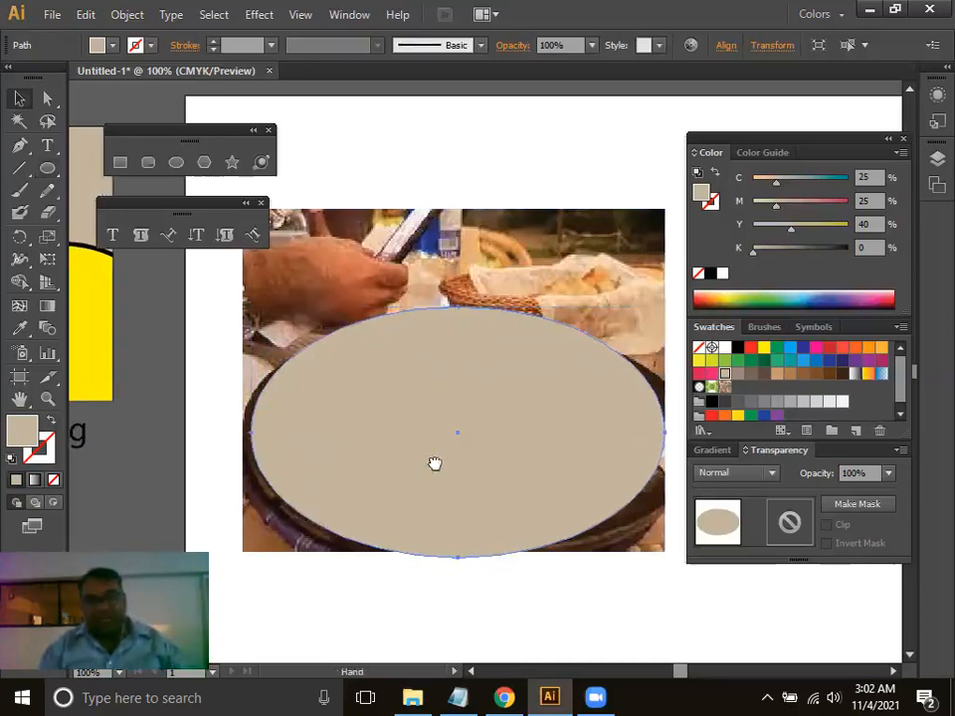
pyautogui.click(447, 183)
pyautogui.moveTo(531, 522); pyautogui.dragTo(531, 514)
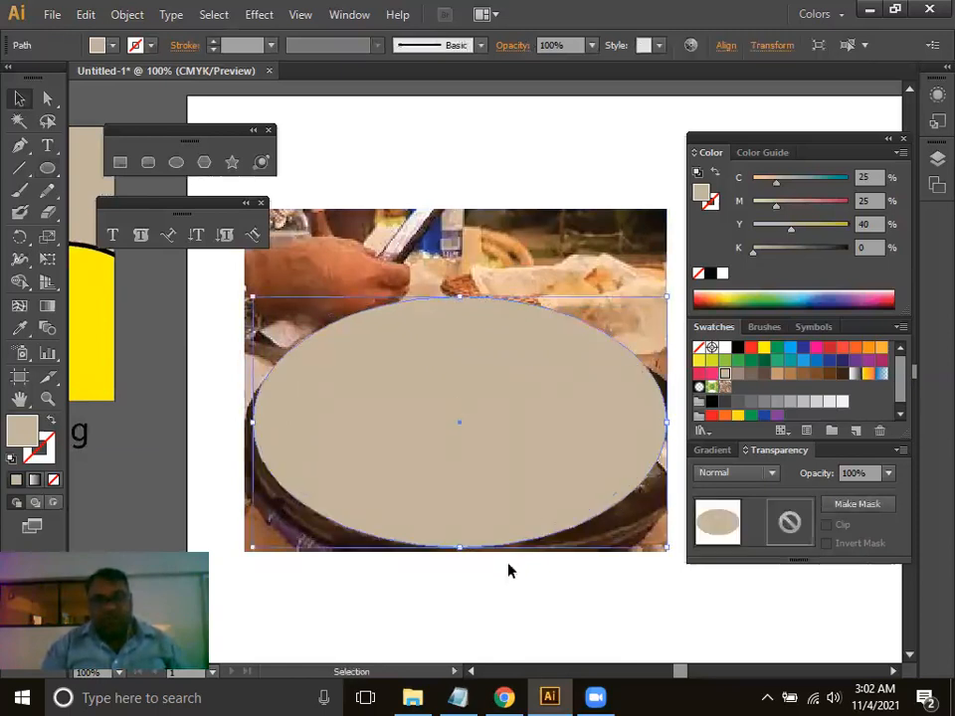
pyautogui.moveTo(459, 297); pyautogui.dragTo(457, 310)
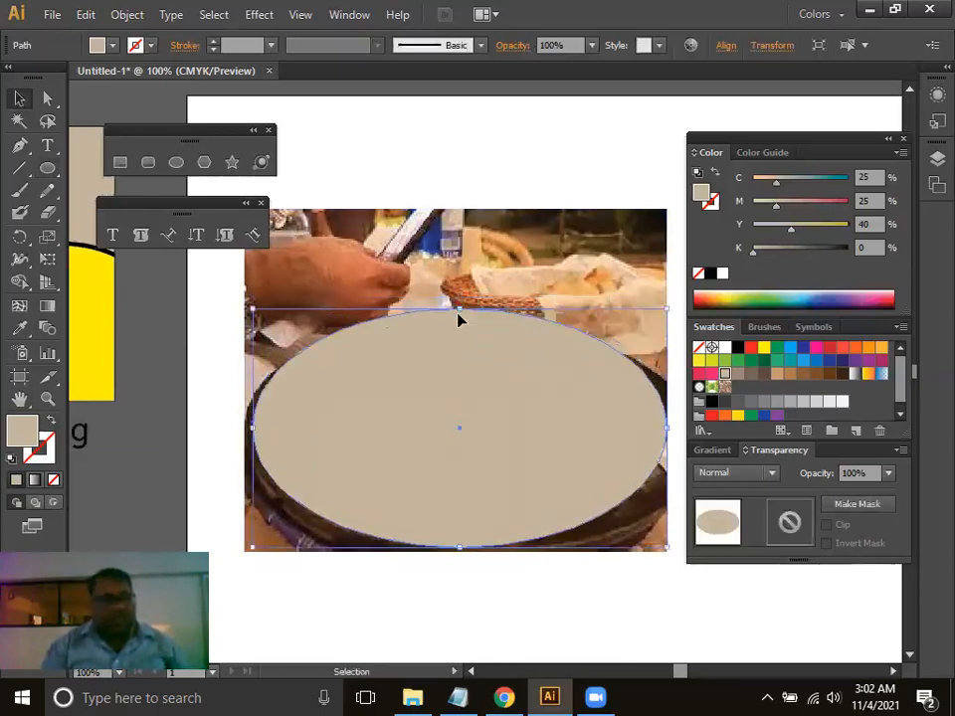
pyautogui.click(434, 140)
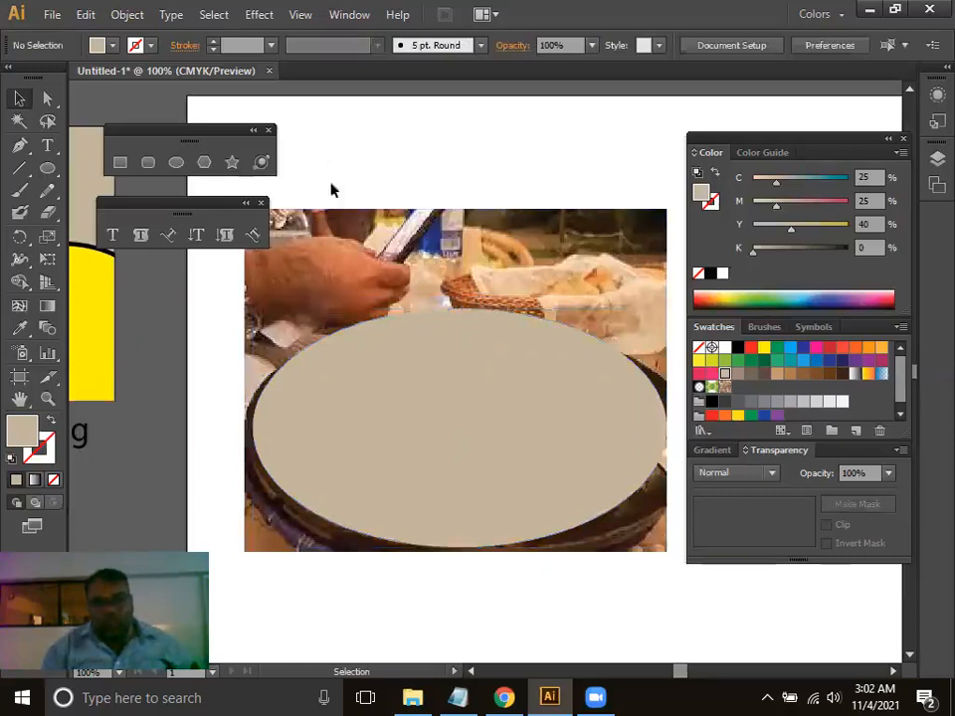
# Select the photo and the ellipse together and make a clipping mask that crops the photo to the oval.
pyautogui.scroll(-2, 530, 654)
pyautogui.scroll(-1, 557, 496)
pyautogui.hotkey('ctrl', 'a')
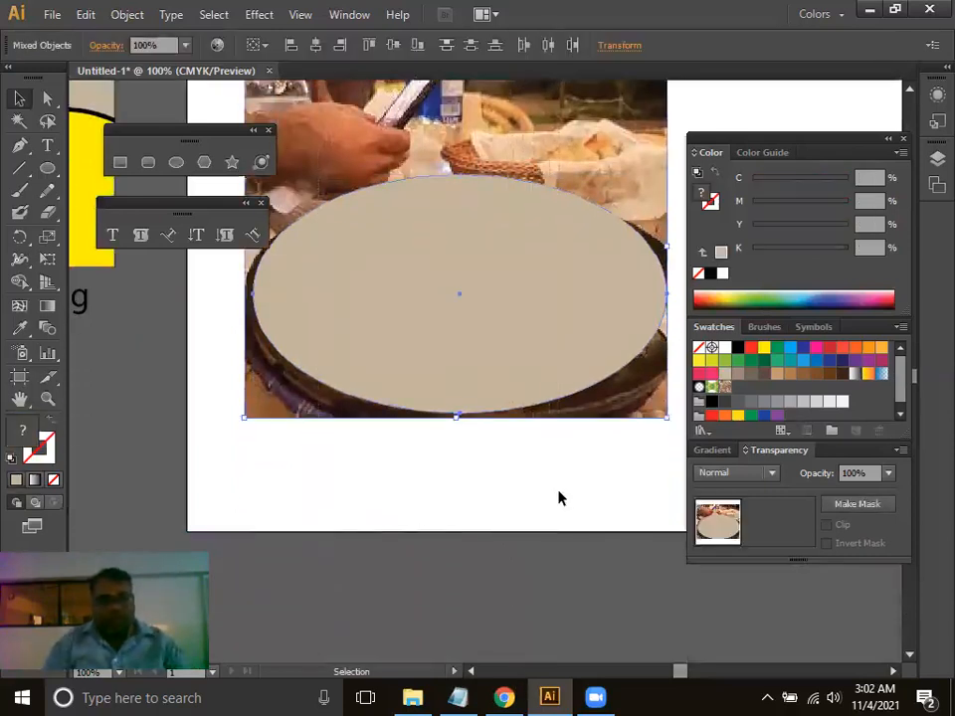
pyautogui.hotkey('ctrl', '7')
pyautogui.moveTo(542, 425); pyautogui.dragTo(464, 537)
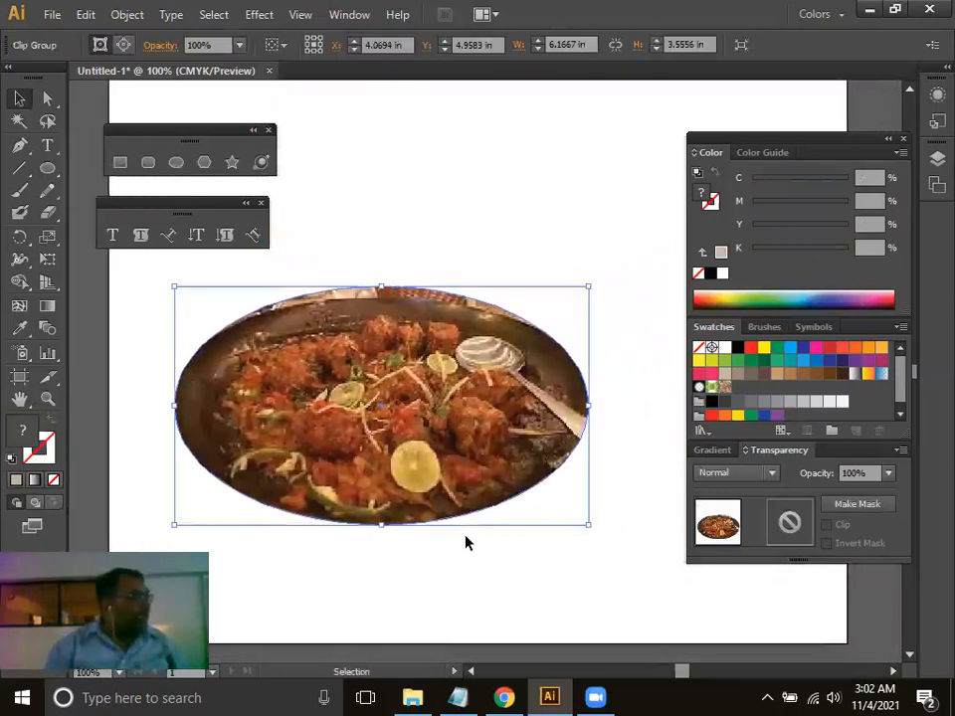
# Delete the oval-masked photo and hide the floating Color, Swatches and Transparency panels.
pyautogui.press('Delete')
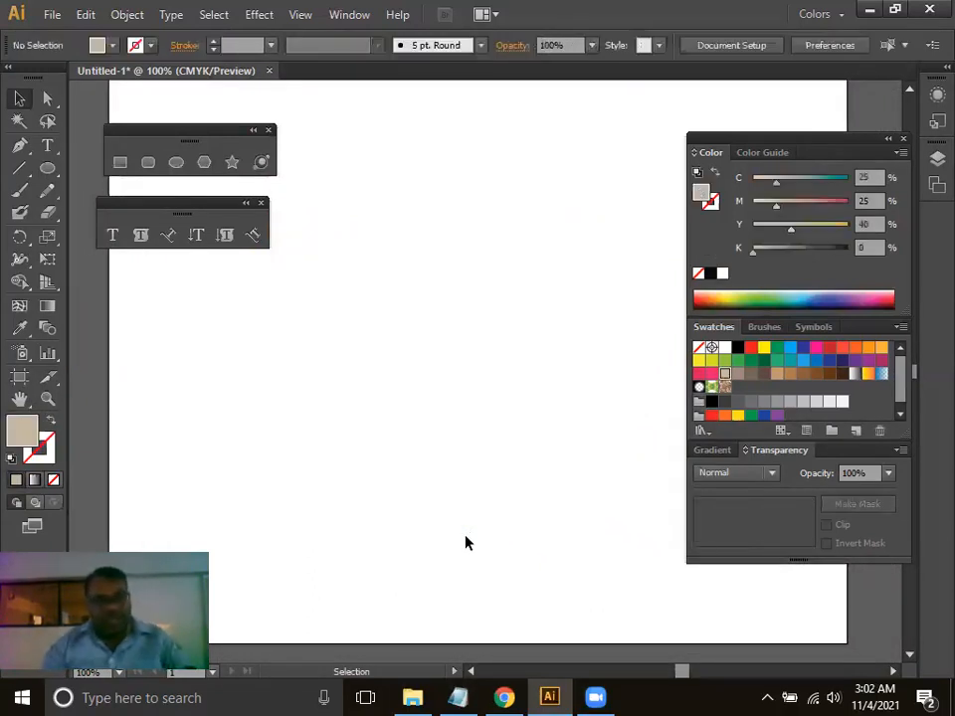
pyautogui.press('F6')
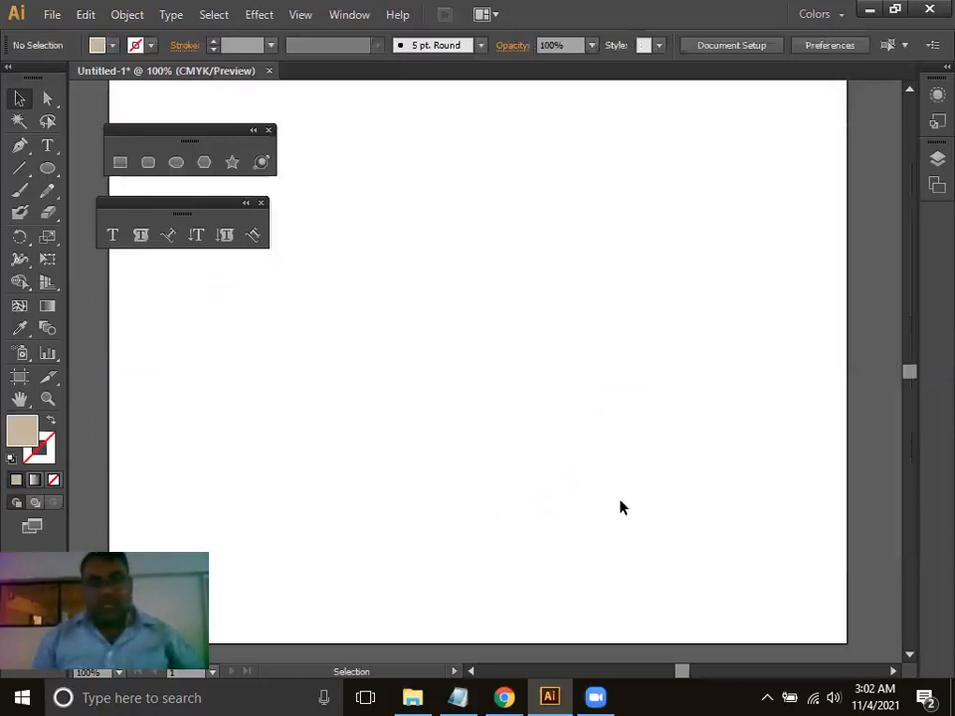
pyautogui.press('space')
pyautogui.moveTo(450, 454); pyautogui.dragTo(458, 453)
# Add the point text BHOLI near the artboard's left edge.
pyautogui.click(112, 237)
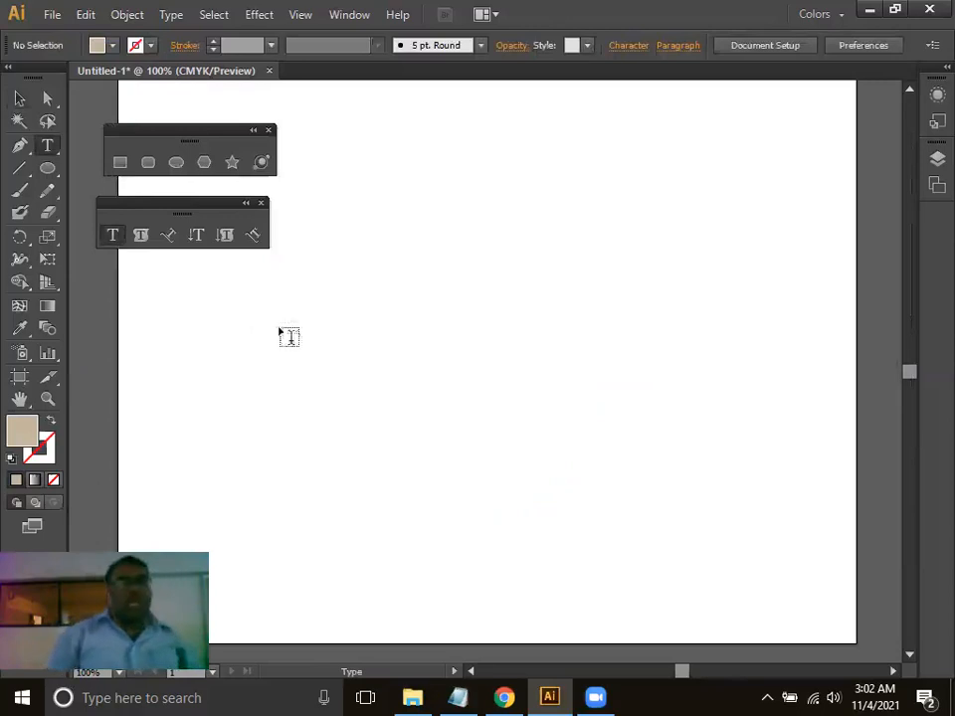
pyautogui.click(187, 348)
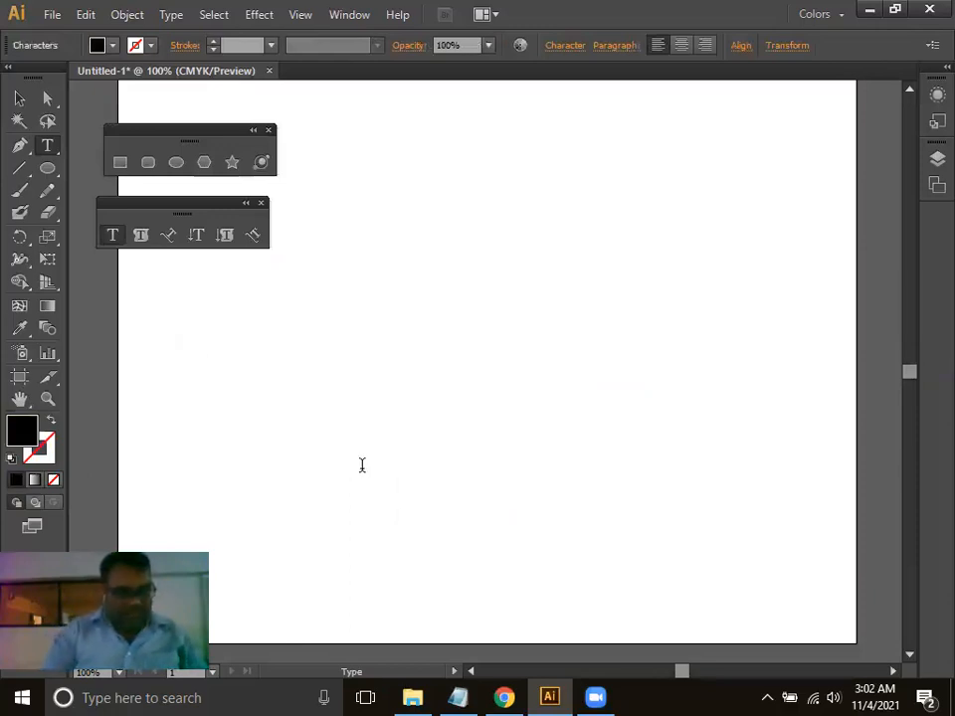
pyautogui.write('BHOLI')
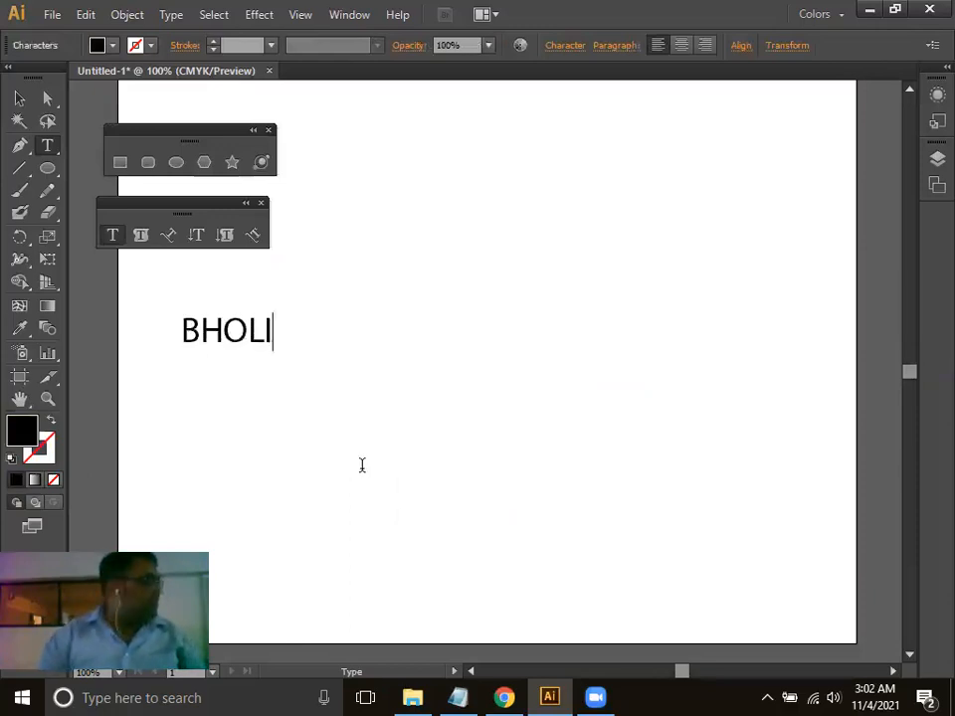
# Set the whole BHOLI text in Verdana with the Bold style.
pyautogui.hotkey('ctrl', 'a')
pyautogui.hotkey('ctrl', 't')
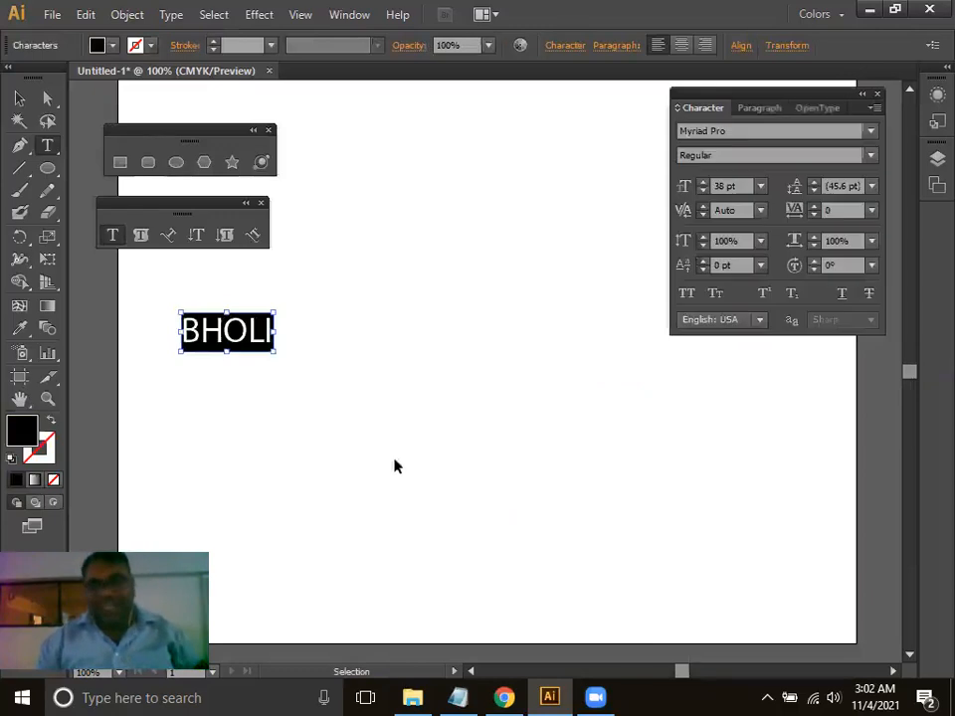
pyautogui.click(709, 132)
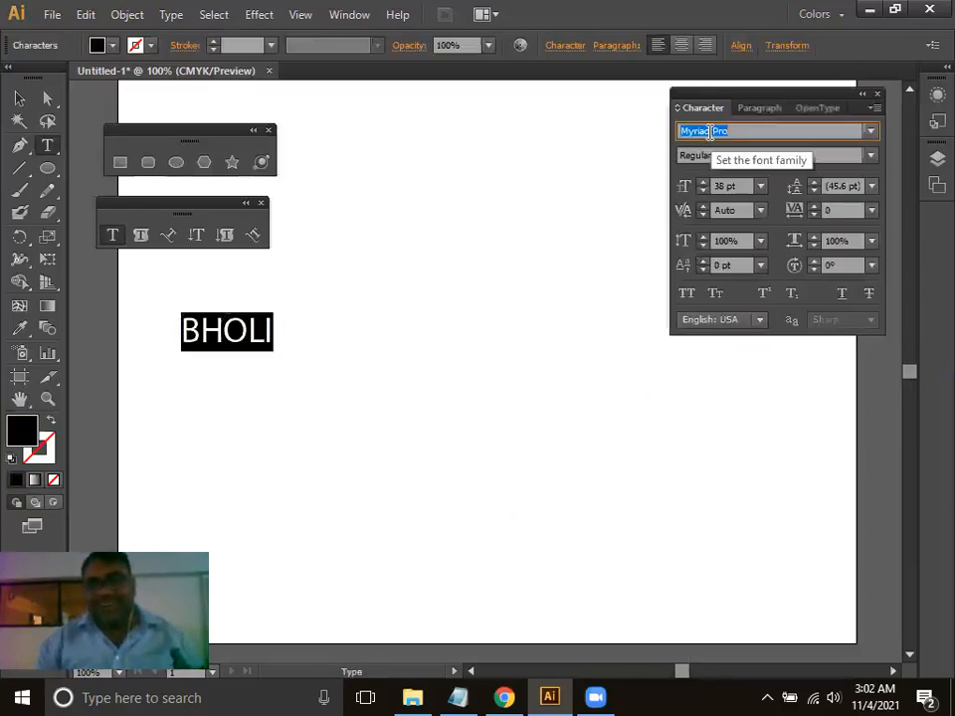
pyautogui.write('al')
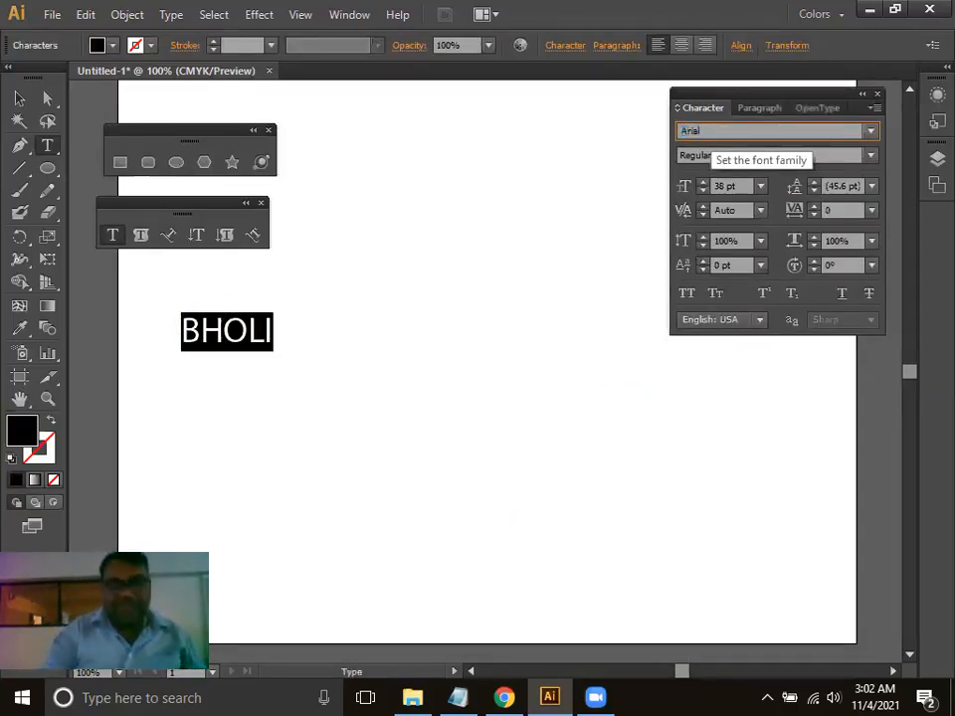
pyautogui.press('Return')
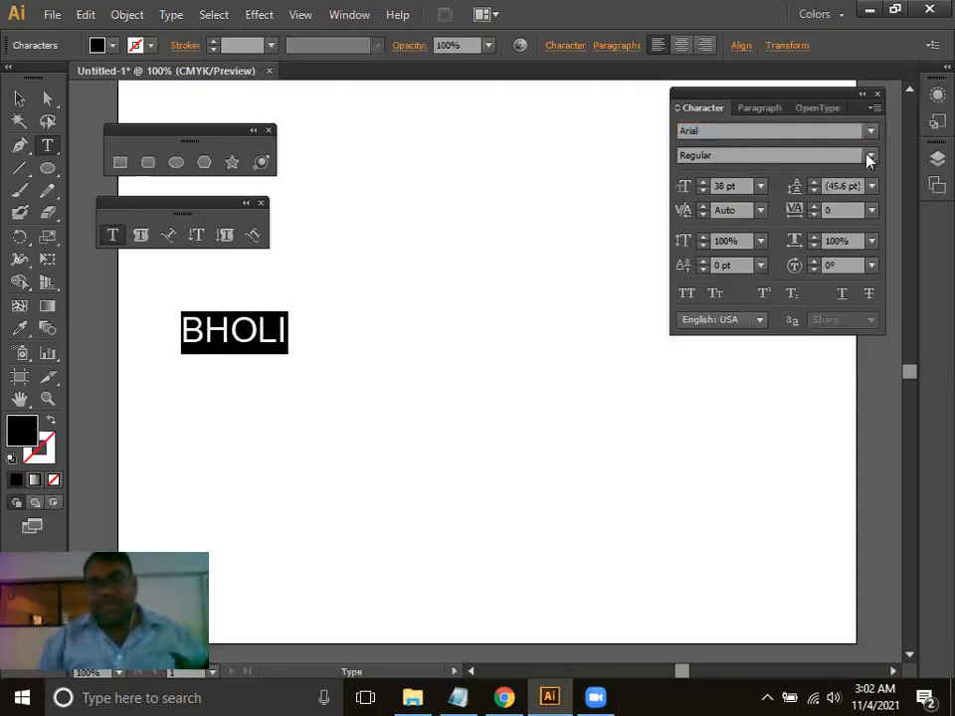
pyautogui.click(702, 126)
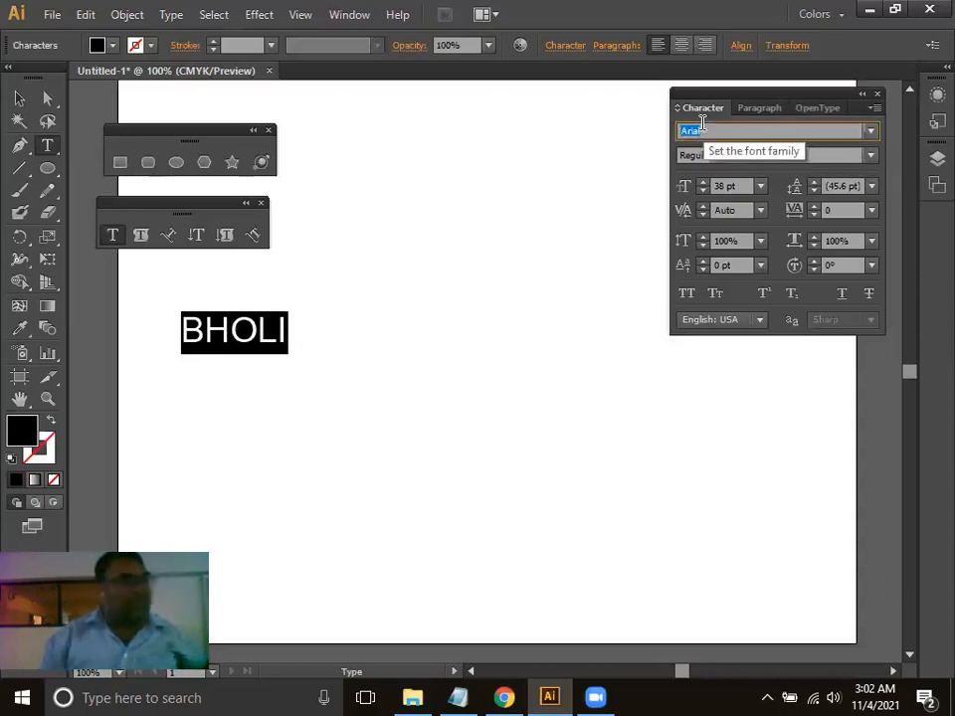
pyautogui.write('Verdana')
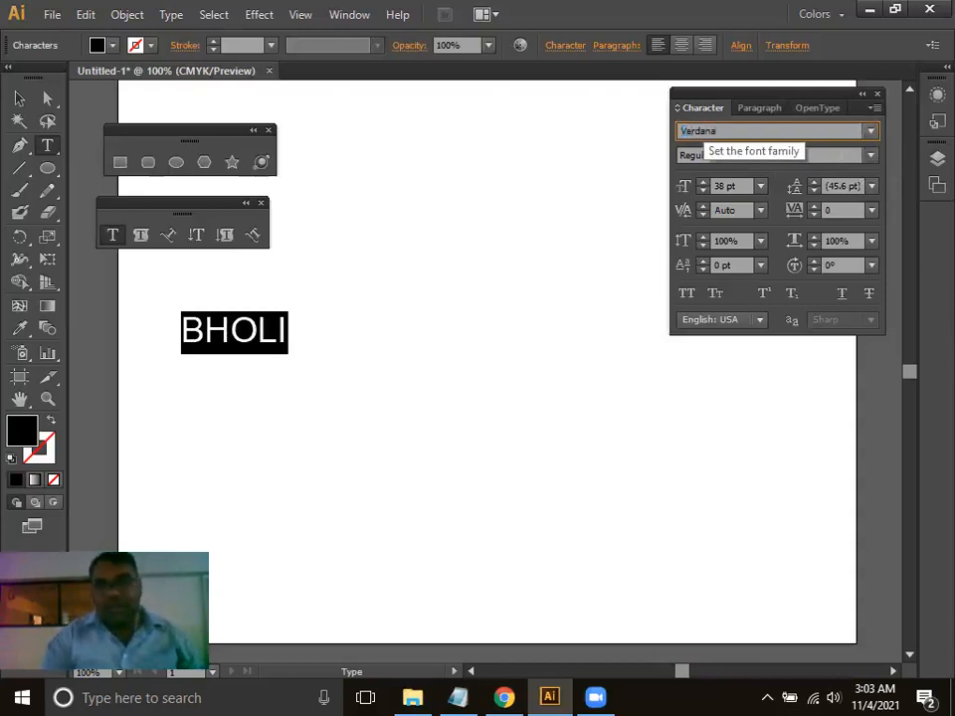
pyautogui.click(870, 155)
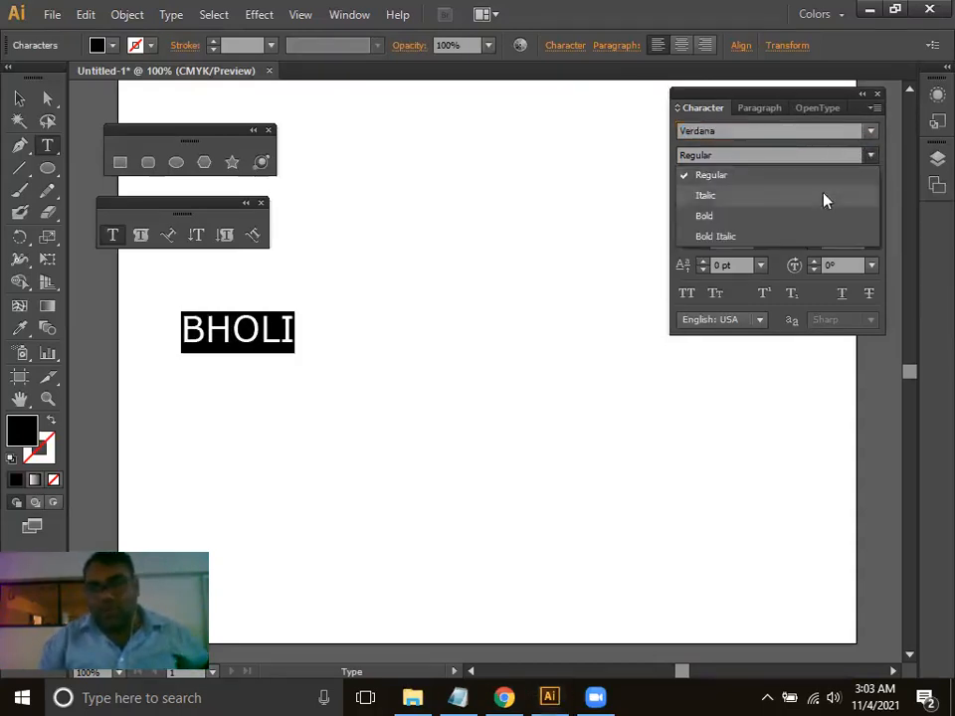
pyautogui.click(774, 217)
# Scale the BHOLI text up to about 229 pt and move it so it spans the artboard's width.
pyautogui.click(20, 98)
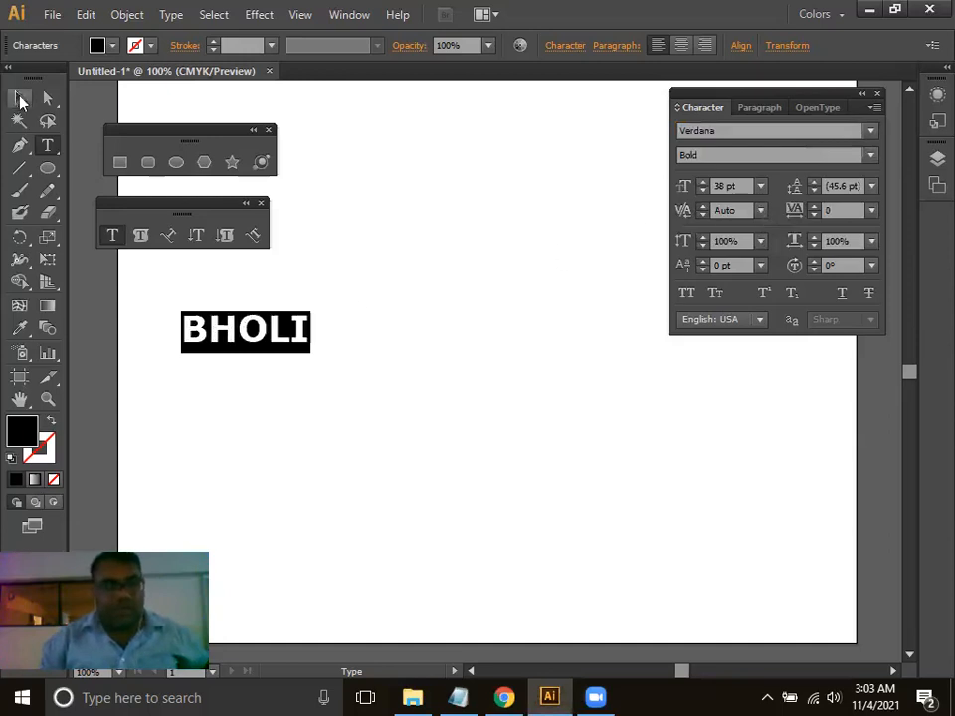
pyautogui.moveTo(312, 356); pyautogui.dragTo(840, 546)
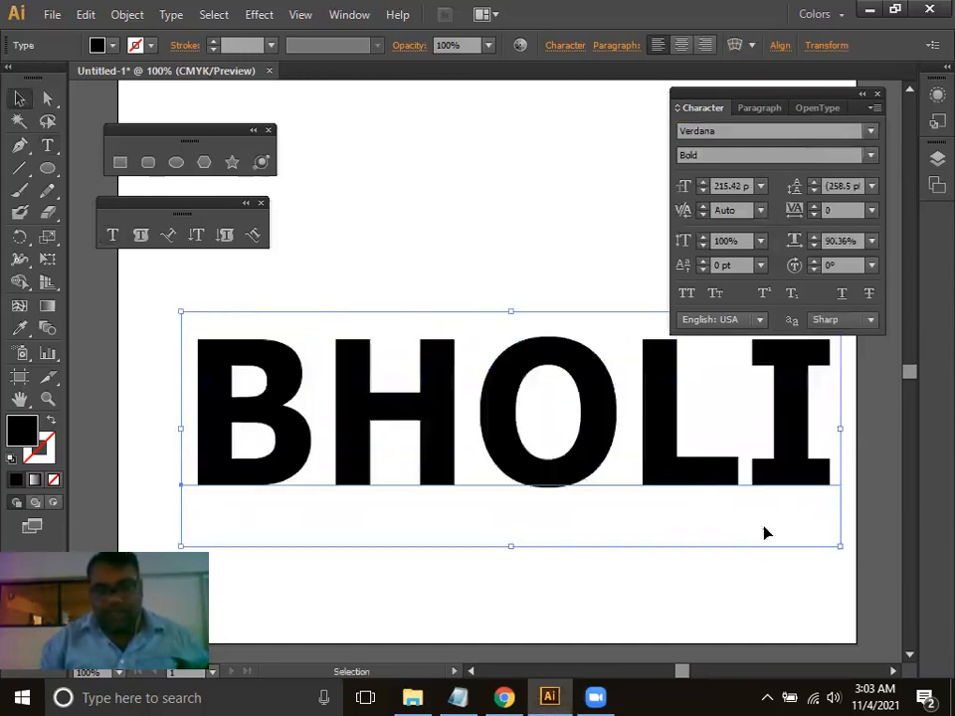
pyautogui.moveTo(694, 484); pyautogui.dragTo(659, 420)
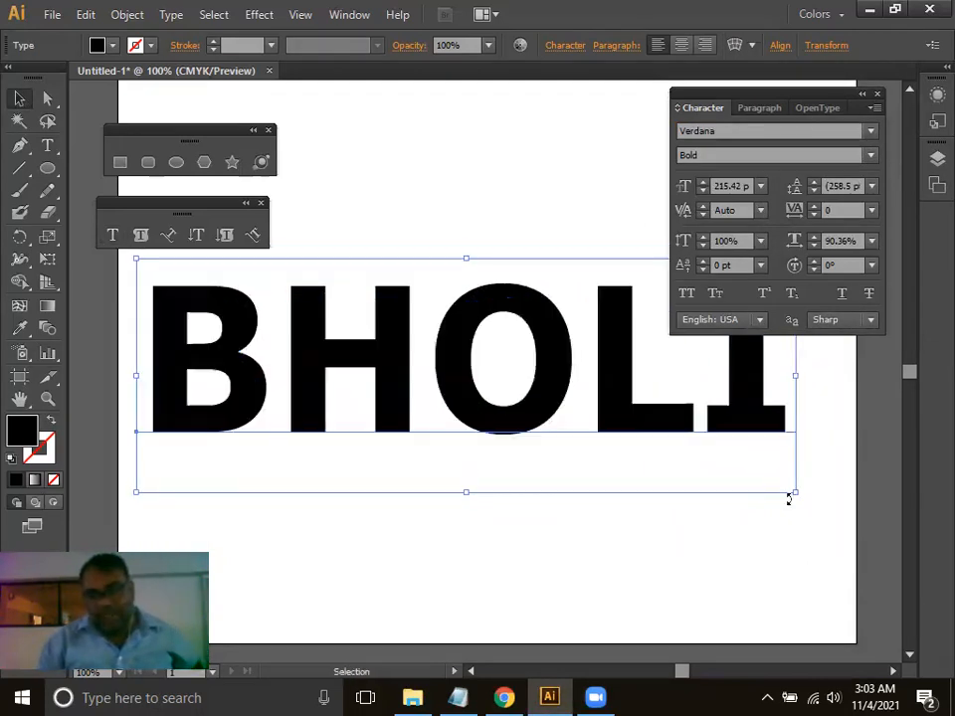
pyautogui.moveTo(794, 491); pyautogui.dragTo(817, 506)
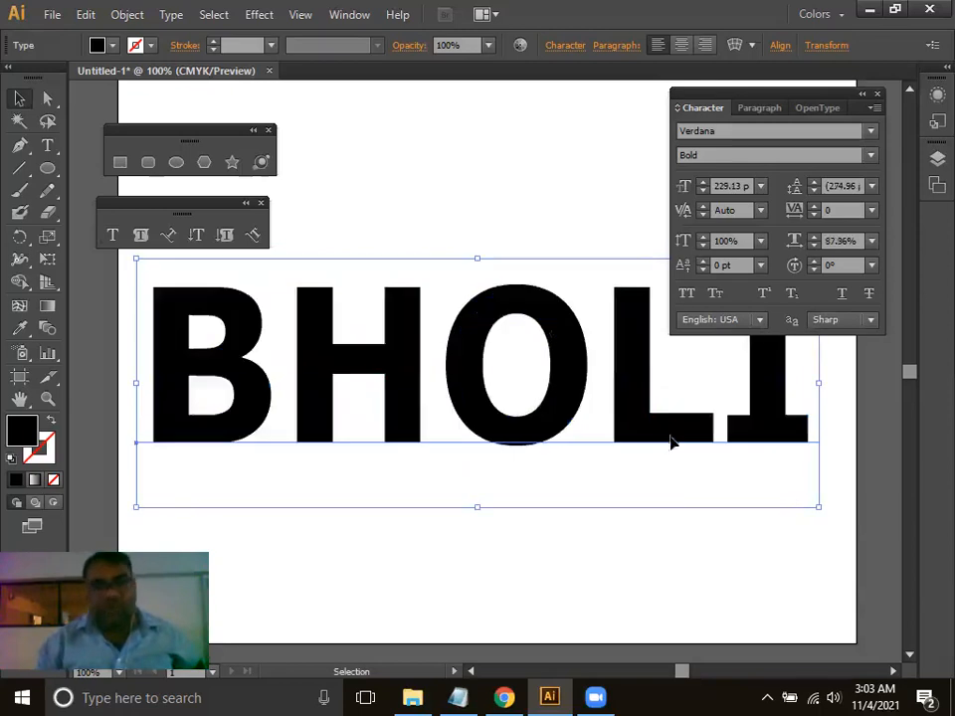
pyautogui.moveTo(564, 377); pyautogui.dragTo(560, 358)
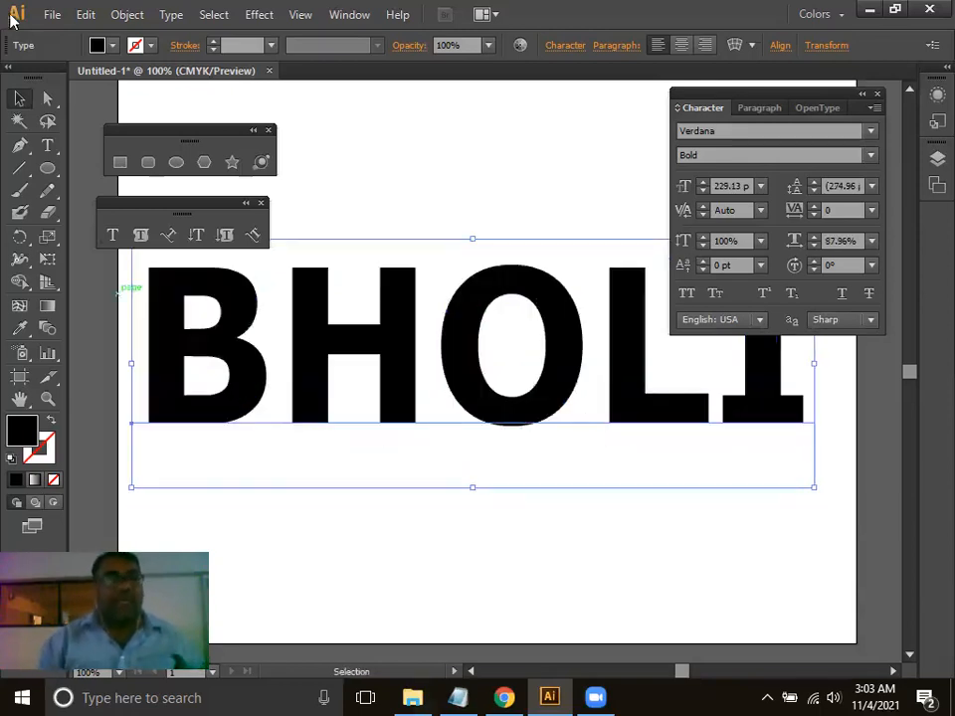
# Try covering the BHOLI text with the placed photo images (2), stretched across the artboard, and delete the photo.
pyautogui.click(44, 15)
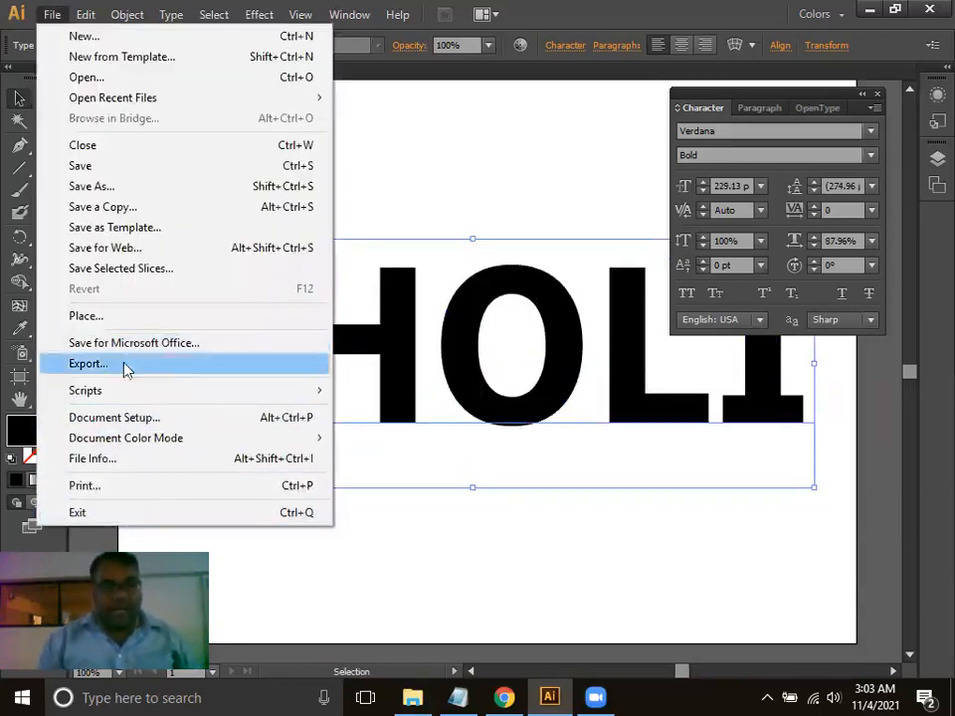
pyautogui.click(133, 315)
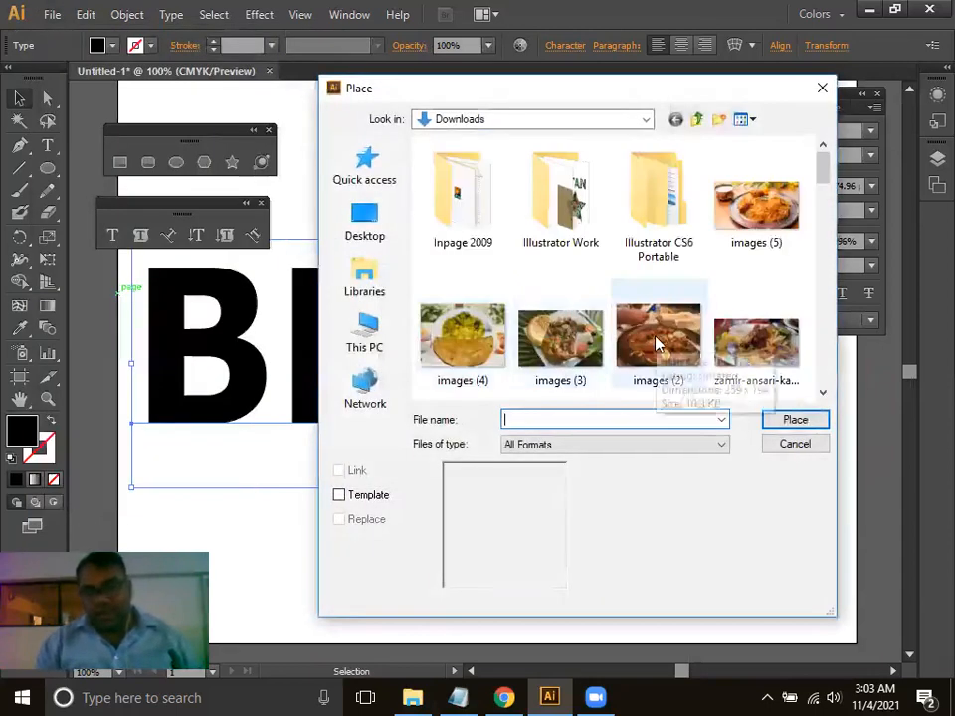
pyautogui.doubleClick(655, 341)
pyautogui.moveTo(525, 386); pyautogui.dragTo(298, 368)
pyautogui.moveTo(370, 444); pyautogui.dragTo(855, 455)
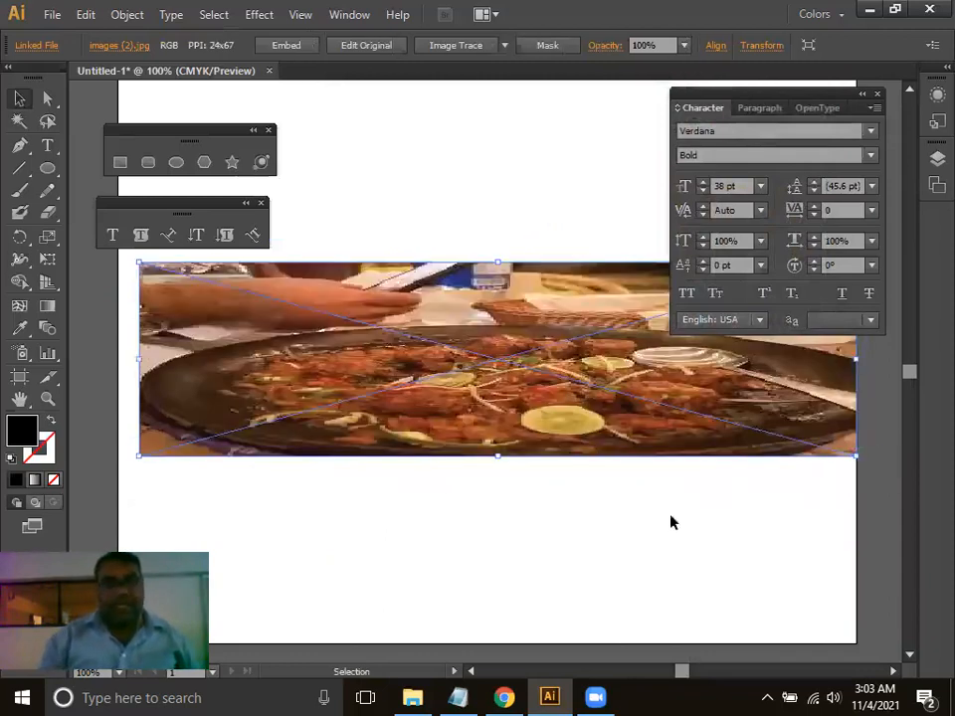
pyautogui.moveTo(667, 435); pyautogui.dragTo(659, 433)
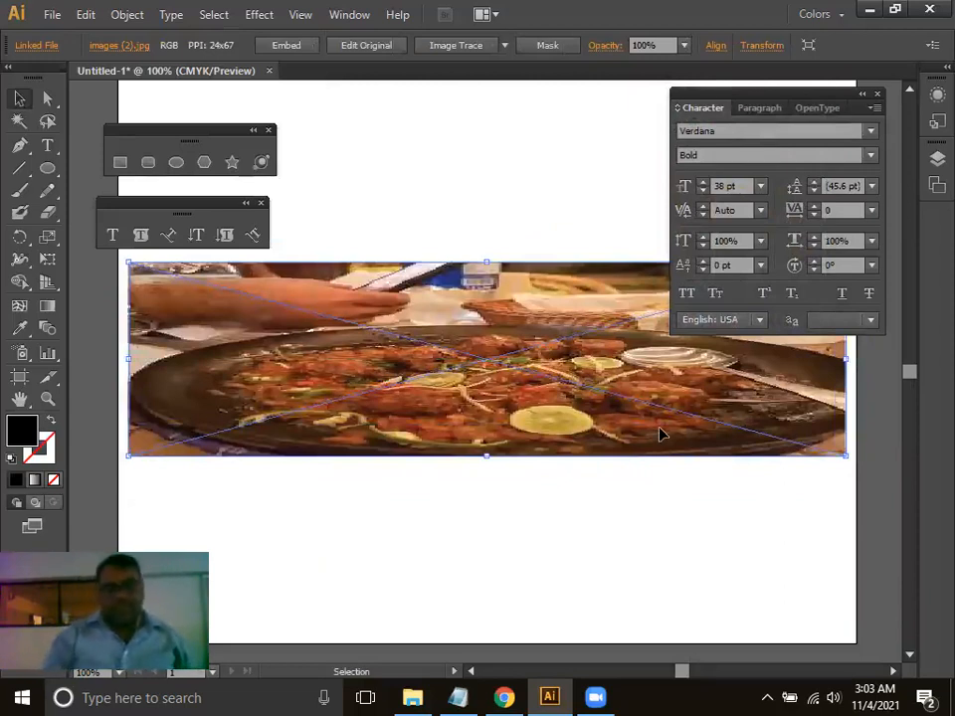
pyautogui.press('Delete')
# Replace the wording of the large BHOLI text with PAKISTAN.
pyautogui.click(527, 395)
pyautogui.doubleClick(527, 395)
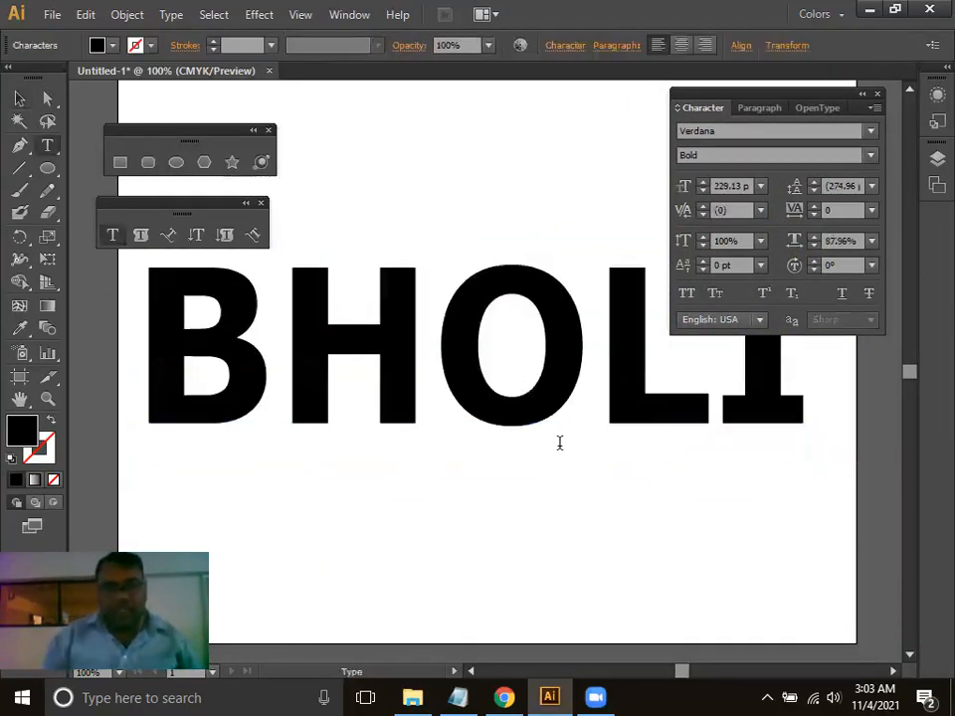
pyautogui.hotkey('ctrl', 'a')
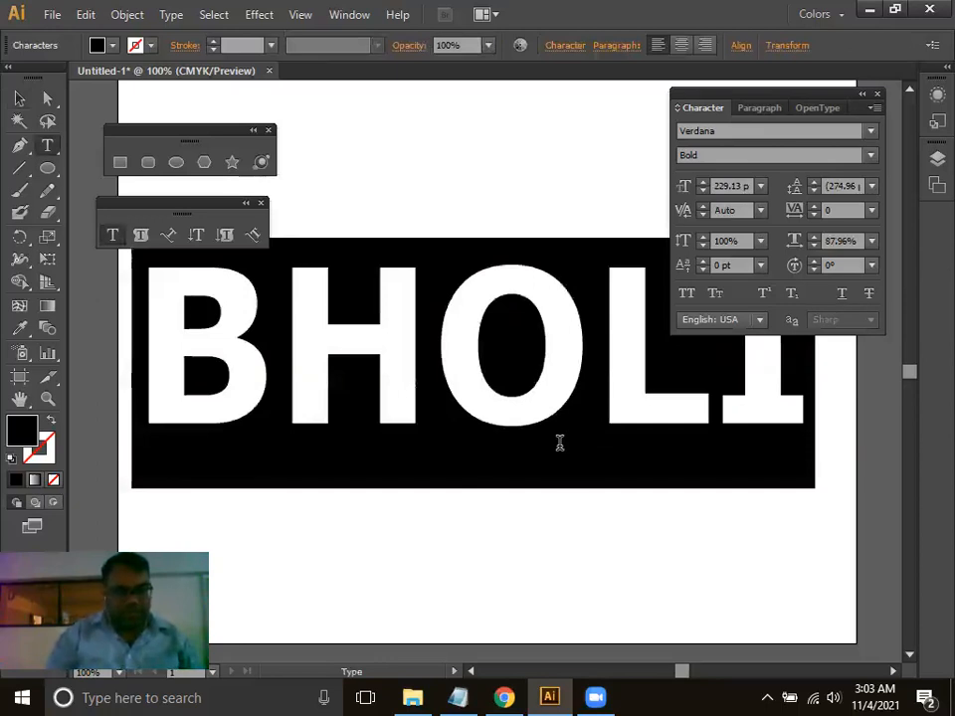
pyautogui.write('PAKISTAN')
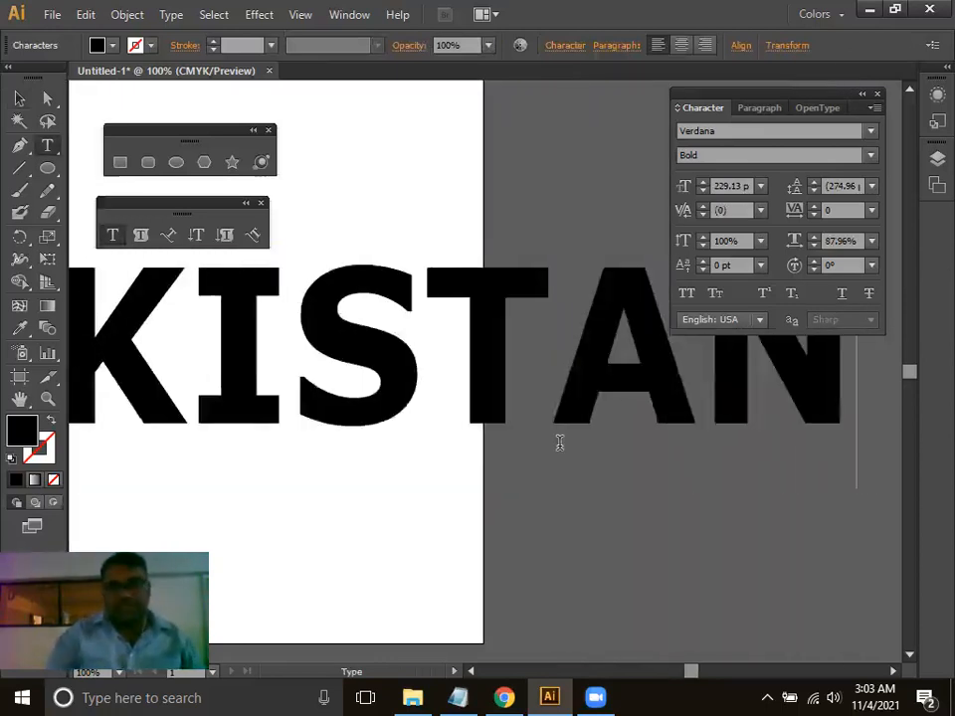
# Reduce the PAKISTAN text to about 139 pt and reposition it within the artboard's width.
pyautogui.hotkey('ctrl', 'a')
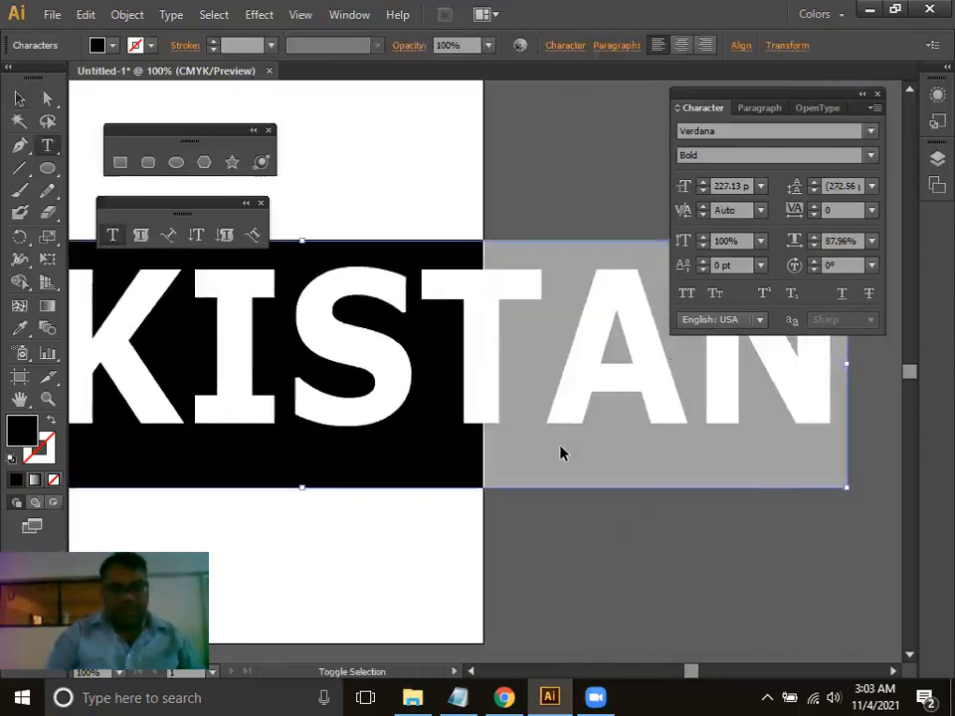
pyautogui.hotkey('ctrl', 'shift', ',')
pyautogui.hotkey('ctrl', 'shift', ',')
pyautogui.hotkey('ctrl', 'shift', ',')
pyautogui.hotkey('ctrl', 'shift', ',')
pyautogui.hotkey('ctrl', 'shift', ',')
pyautogui.hotkey('ctrl', 'shift', ',')
pyautogui.hotkey('ctrl', 'shift', ',')
pyautogui.hotkey('ctrl', 'shift', ',')
pyautogui.hotkey('ctrl', 'shift', ',')
pyautogui.hotkey('ctrl', 'shift', ',')
pyautogui.hotkey('ctrl', 'shift', ',')
pyautogui.hotkey('ctrl', 'shift', ',')
pyautogui.hotkey('ctrl', 'shift', ',')
pyautogui.hotkey('ctrl', 'shift', ',')
pyautogui.hotkey('ctrl', 'shift', ',')
pyautogui.hotkey('ctrl', 'shift', ',')
pyautogui.hotkey('ctrl', 'shift', ',')
pyautogui.hotkey('ctrl', 'shift', ',')
pyautogui.hotkey('ctrl', 'shift', ',')
pyautogui.hotkey('ctrl', 'shift', ',')
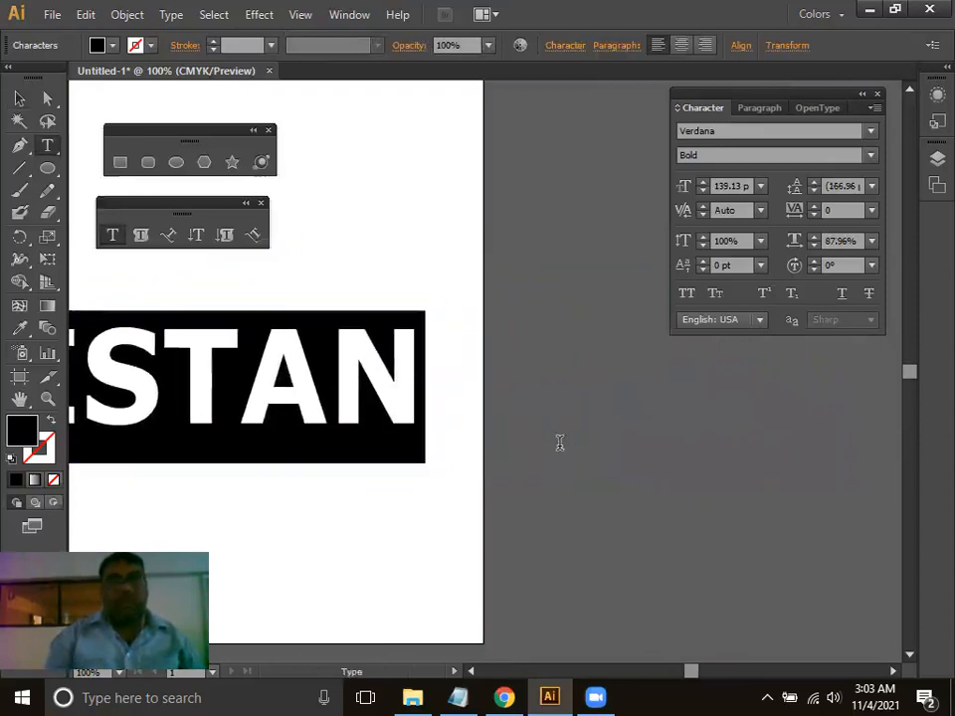
pyautogui.hscroll(-5, 503, 437)
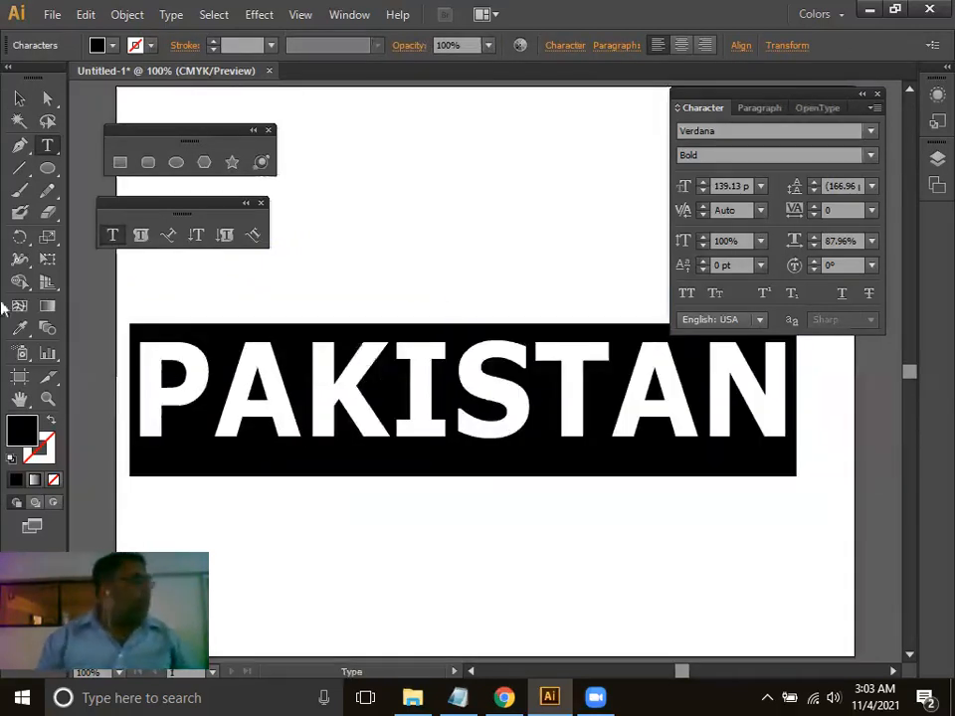
pyautogui.click(19, 98)
pyautogui.moveTo(428, 379); pyautogui.dragTo(445, 340)
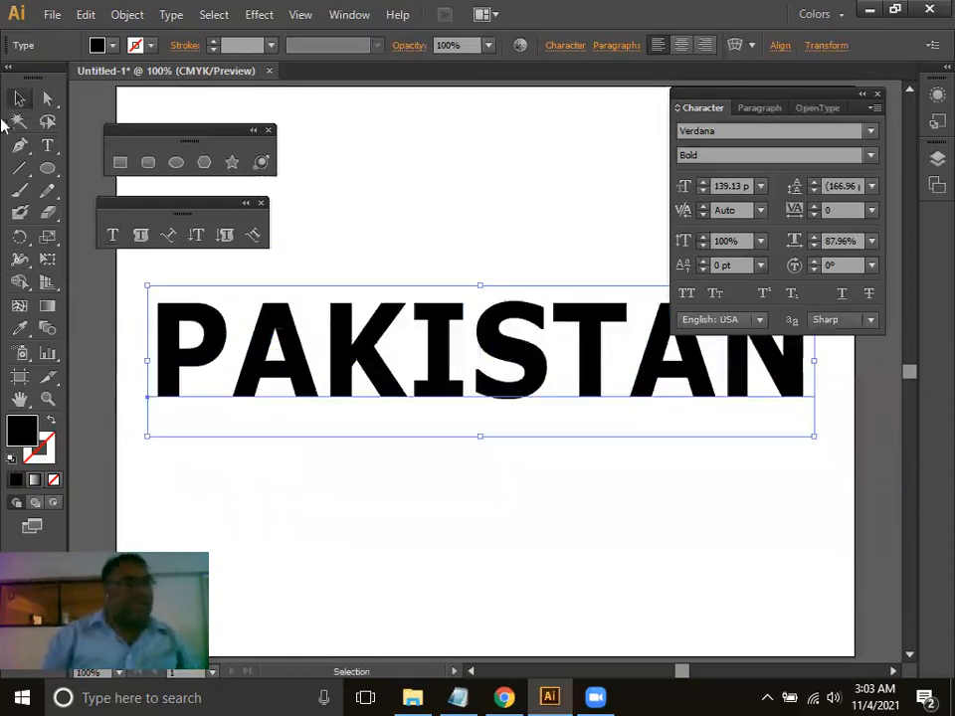
# Place the cricket team photo whose file name starts with 372704_3959722 from the Downloads folder.
pyautogui.click(414, 222)
pyautogui.click(48, 16)
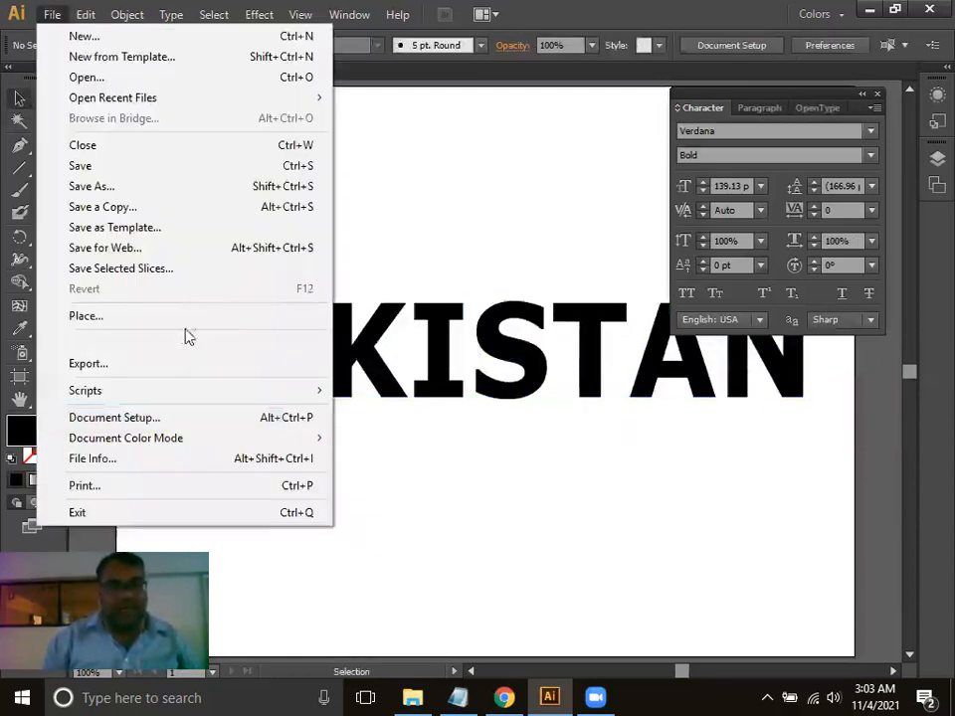
pyautogui.click(183, 316)
pyautogui.click(619, 380)
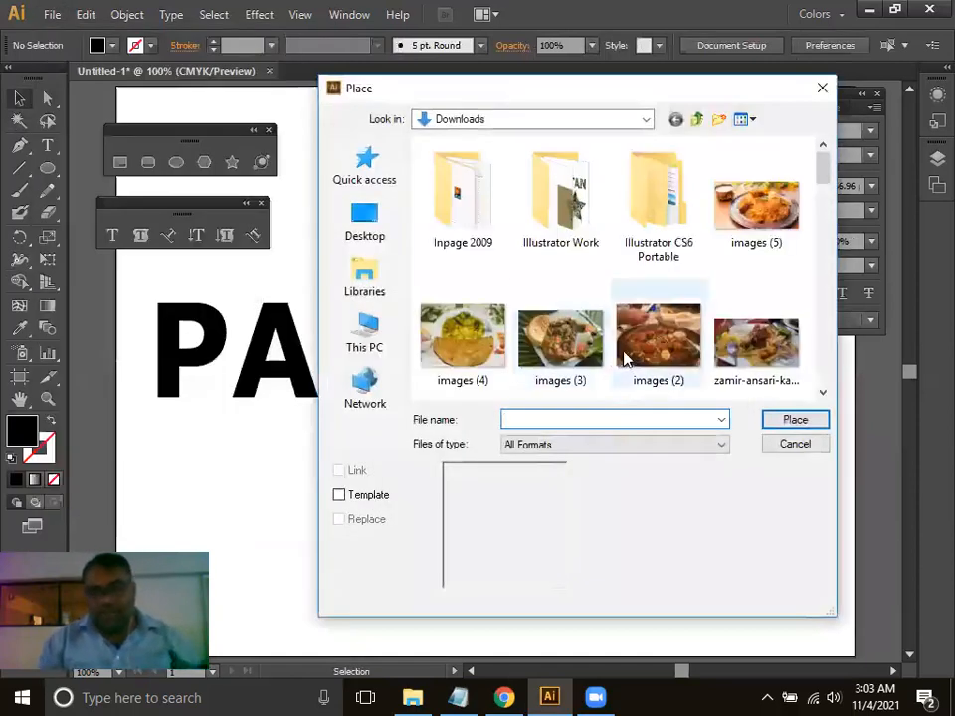
pyautogui.scroll(-2, 629, 366)
pyautogui.scroll(1, 629, 366)
pyautogui.scroll(-1, 629, 365)
pyautogui.scroll(-2, 628, 366)
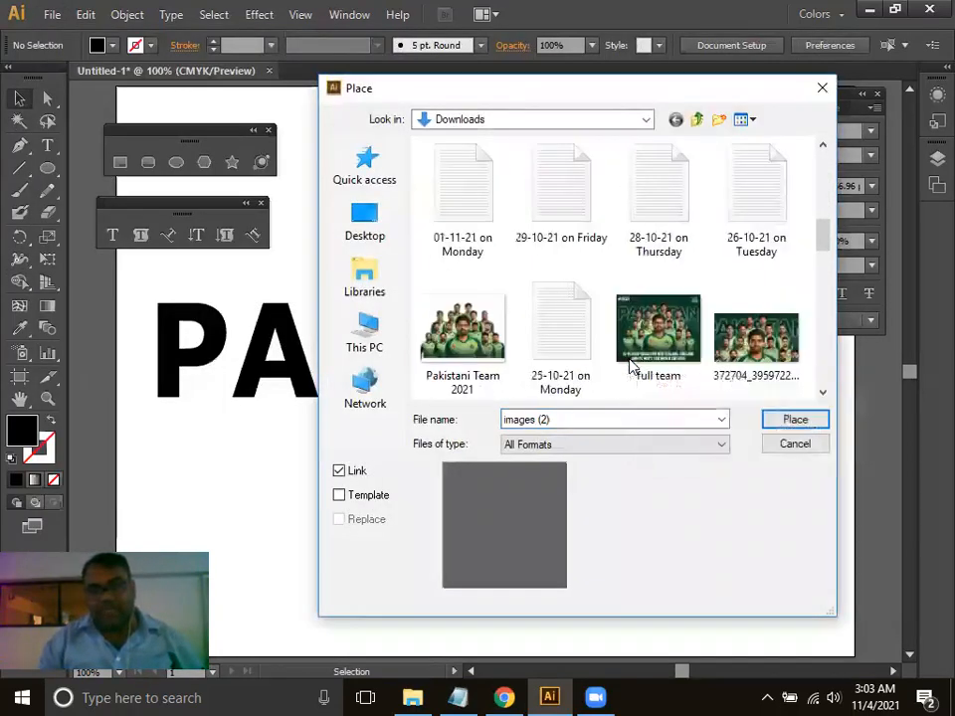
pyautogui.doubleClick(731, 343)
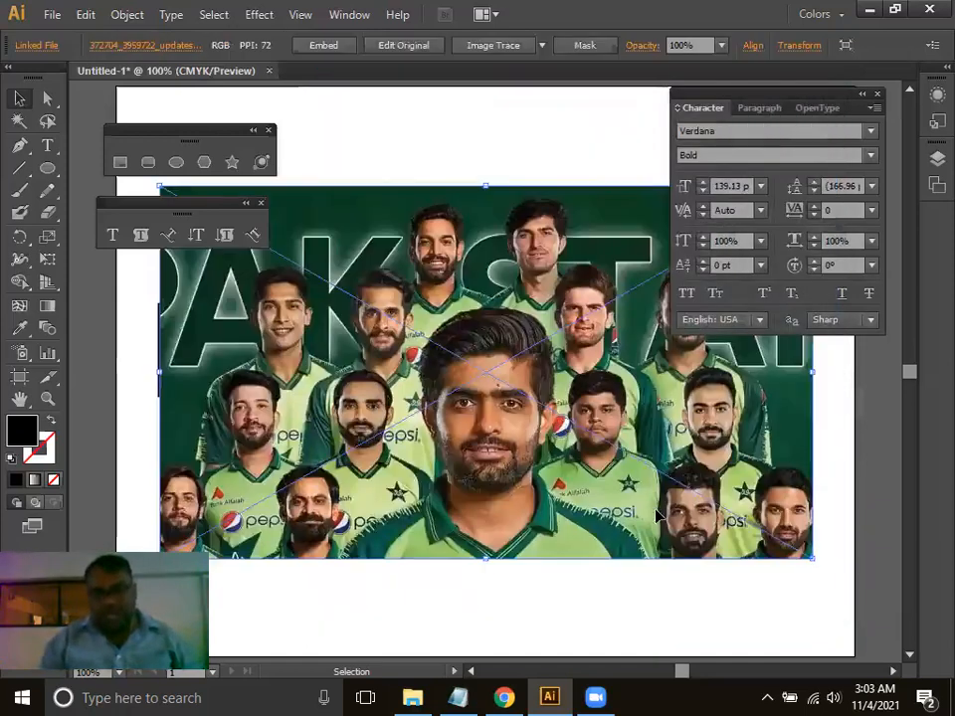
# Fit the team photo to the artboard's width behind the PAKISTAN text and embed it.
pyautogui.moveTo(653, 515); pyautogui.dragTo(616, 504)
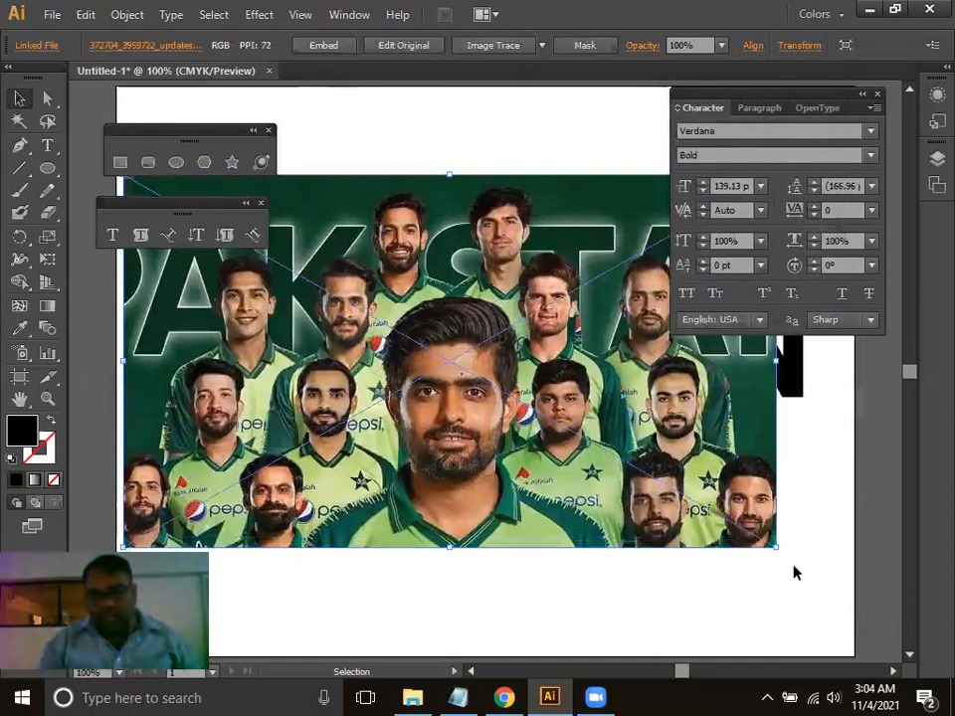
pyautogui.moveTo(778, 548); pyautogui.dragTo(850, 585)
pyautogui.hotkey('ctrl', 'shift', '[')
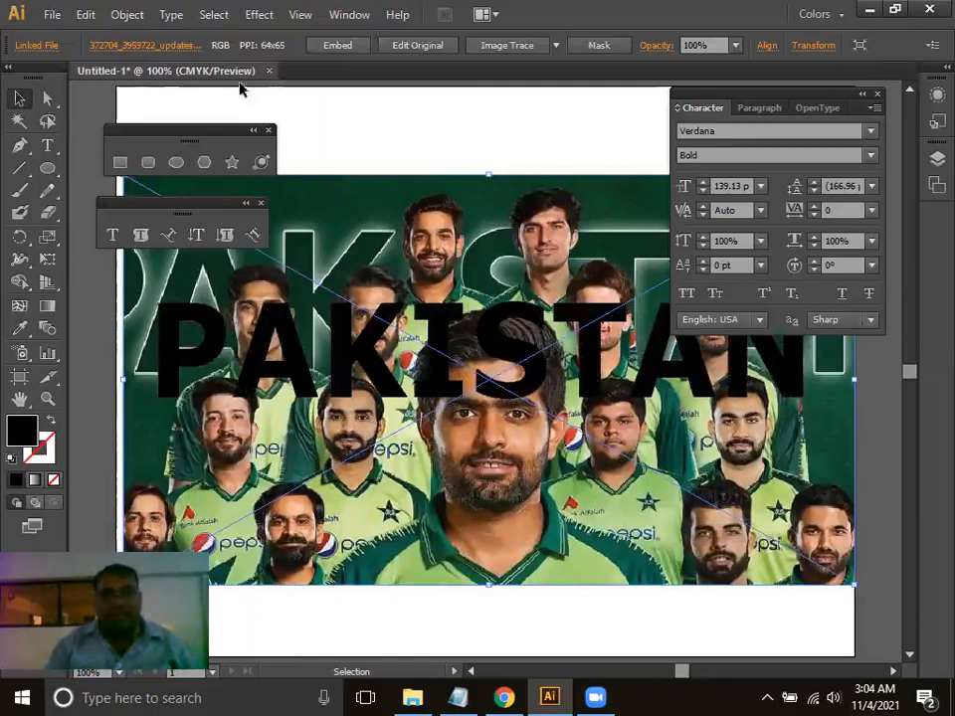
pyautogui.click(342, 45)
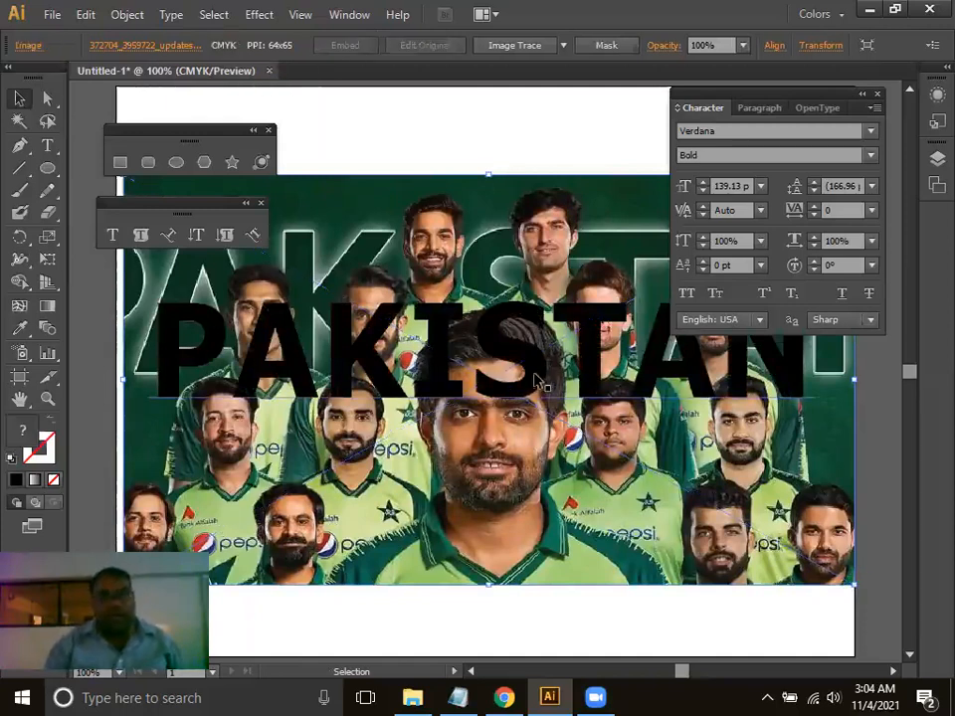
# Enlarge the PAKISTAN text to about 163 pt and adjust its position over the players' faces.
pyautogui.click(534, 371)
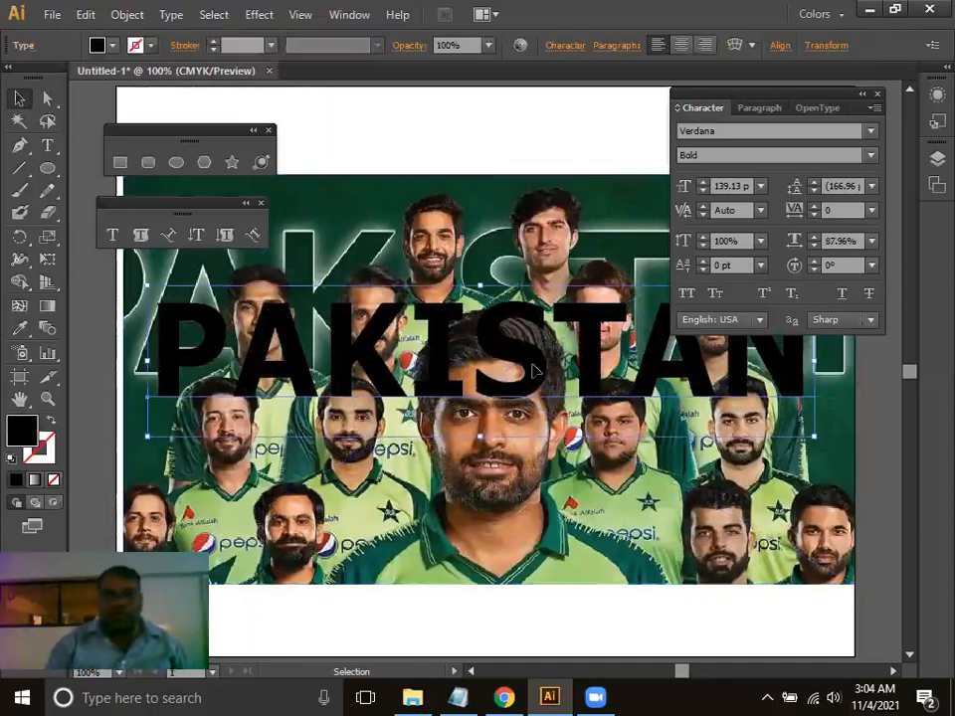
pyautogui.moveTo(534, 372); pyautogui.dragTo(521, 382)
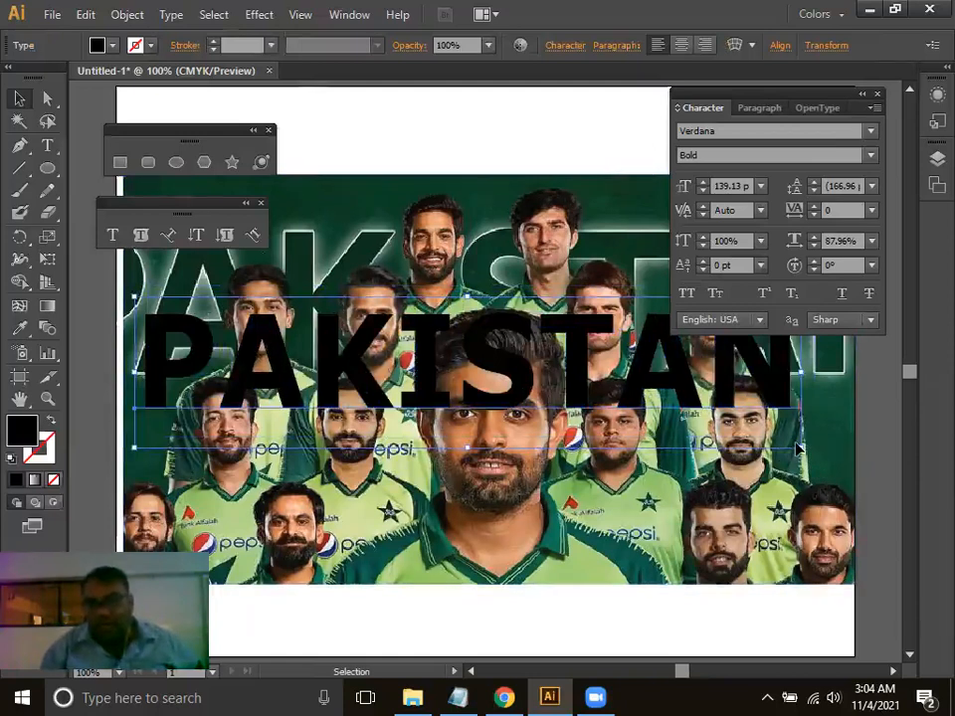
pyautogui.moveTo(802, 447); pyautogui.dragTo(823, 475)
pyautogui.moveTo(586, 382); pyautogui.dragTo(590, 386)
# Select the PAKISTAN text and the team photo together and make a clipping mask that fills the letters with the photo.
pyautogui.moveTo(457, 137); pyautogui.dragTo(556, 617)
pyautogui.press('ctrl')
pyautogui.hotkey('ctrl', '7')
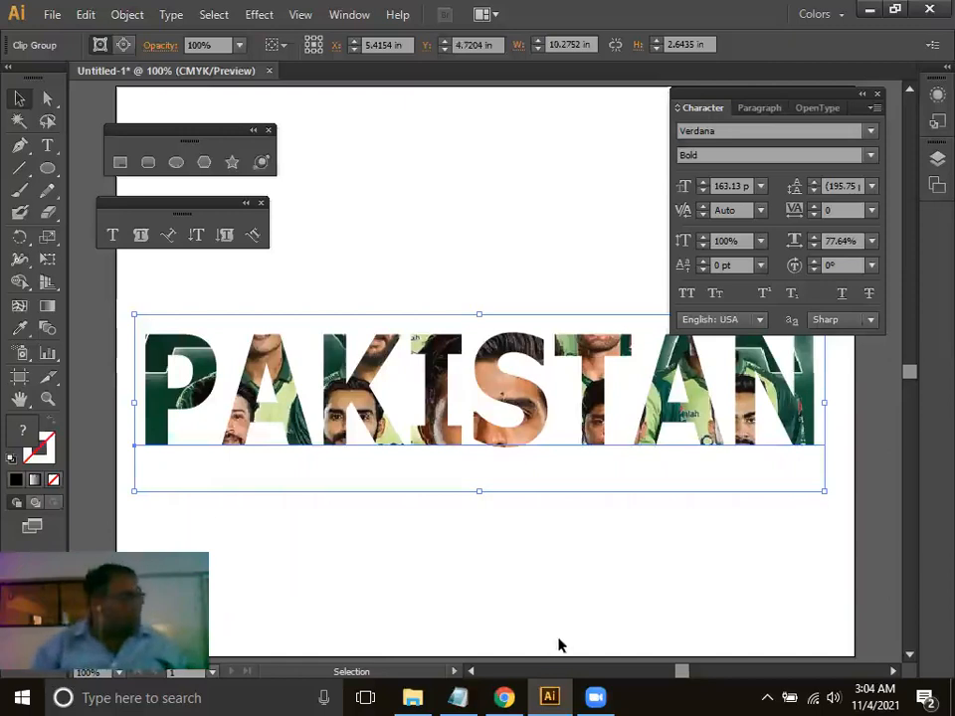
# Delete the photo-filled PAKISTAN clip group from the artboard.
pyautogui.moveTo(563, 686)
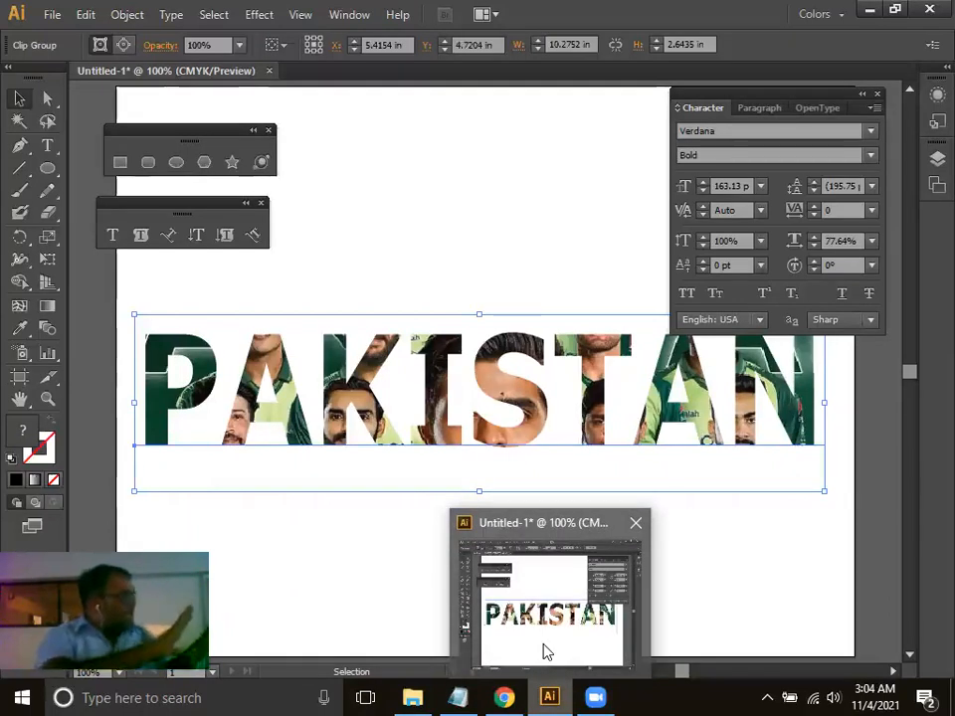
pyautogui.click(543, 644)
pyautogui.press('Delete')
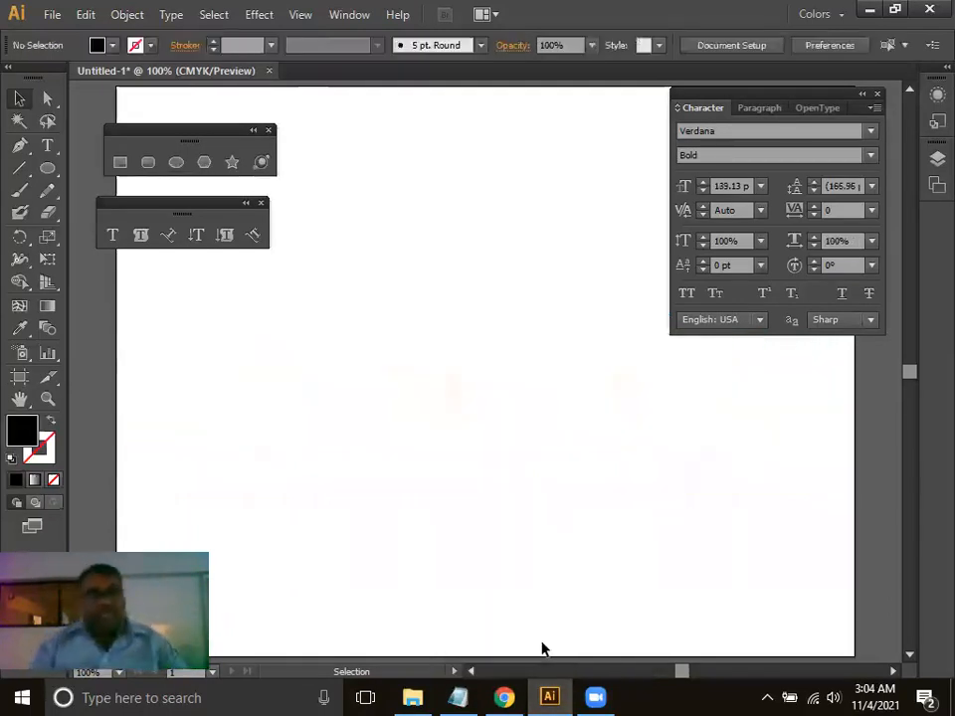
# Switch to Chrome, examine the hexagon and heart multi-shape clipping mask examples, and return to Illustrator.
pyautogui.click(503, 696)
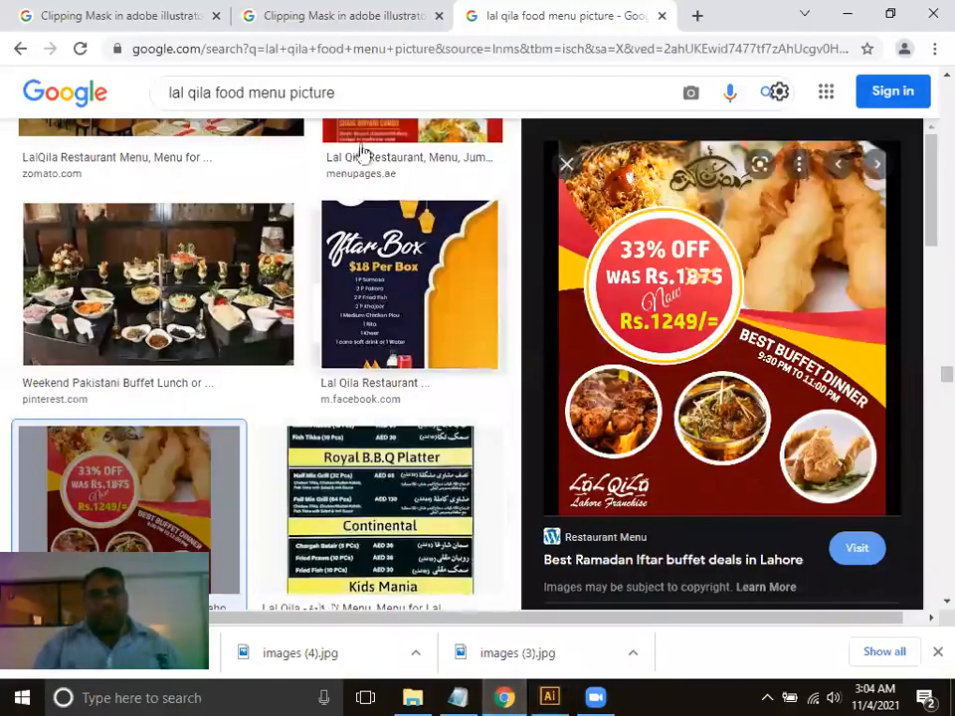
pyautogui.click(100, 12)
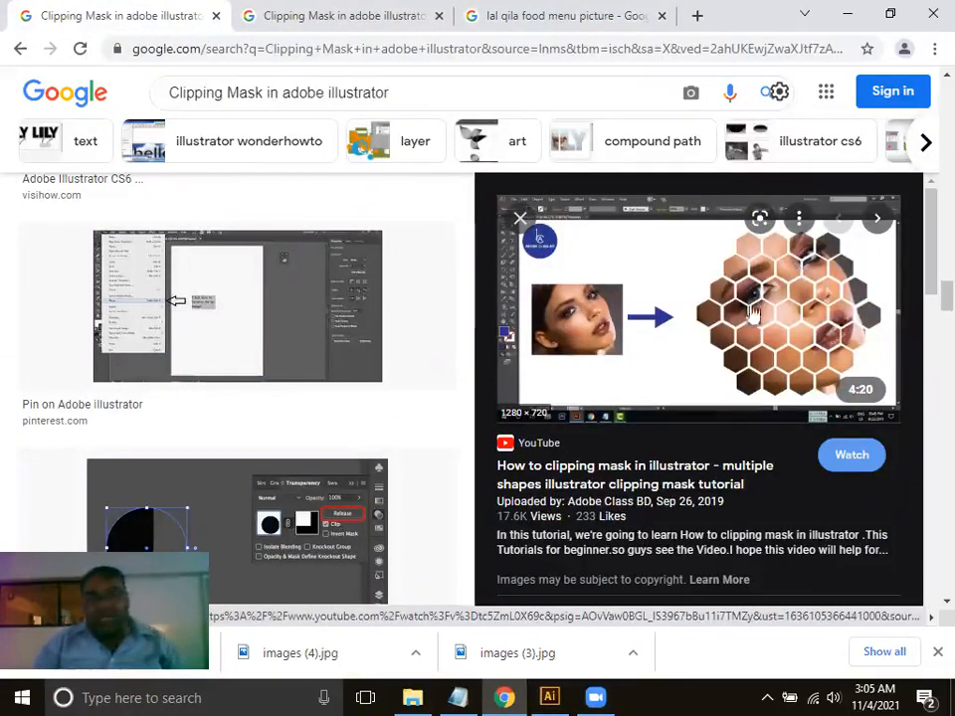
pyautogui.click(316, 20)
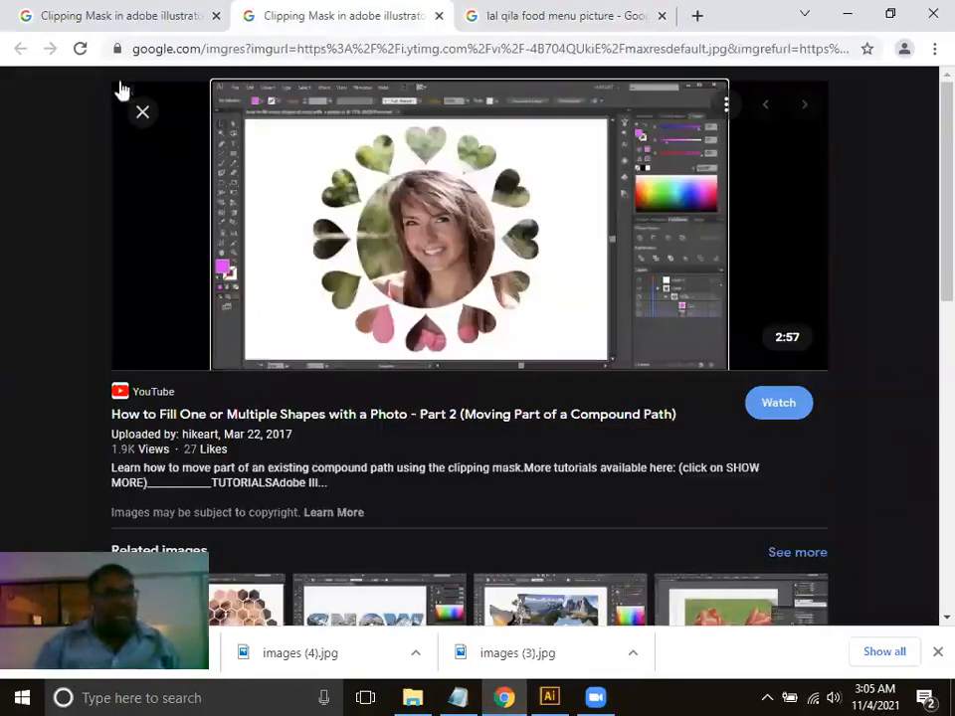
pyautogui.click(101, 15)
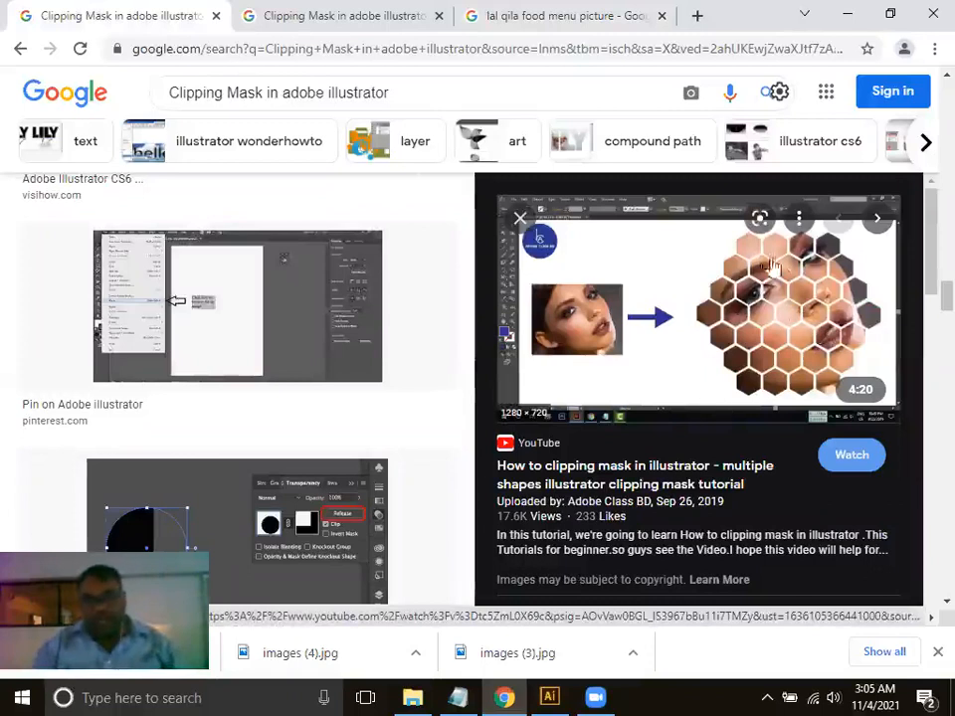
pyautogui.click(509, 695)
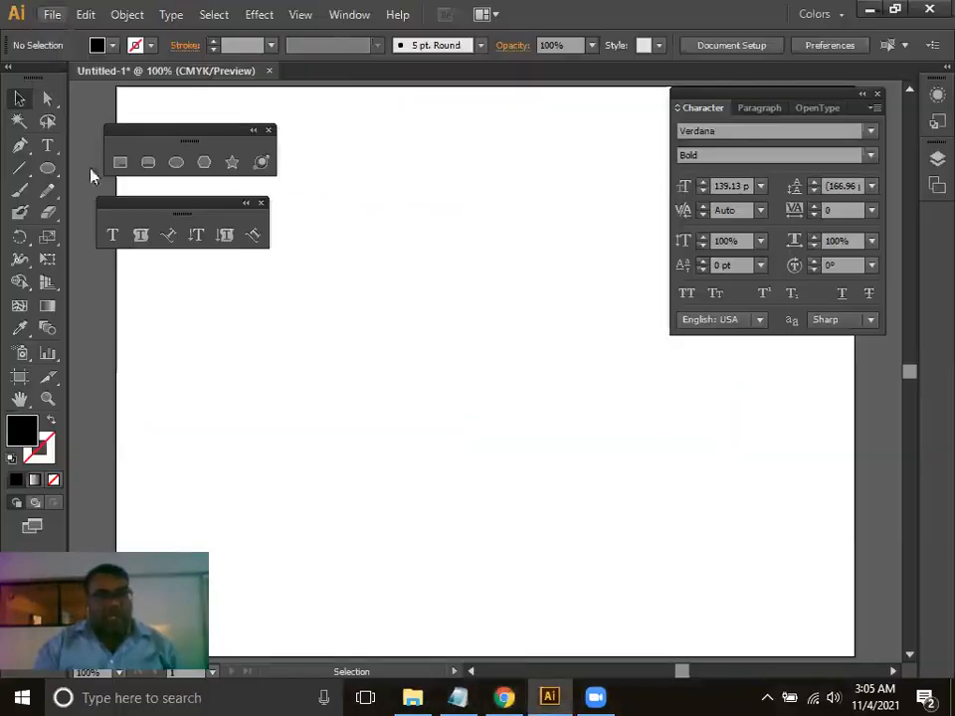
# Place and embed the team photo 372704_3959722_updates from Downloads and stretch its lower edge downward.
pyautogui.click(52, 14)
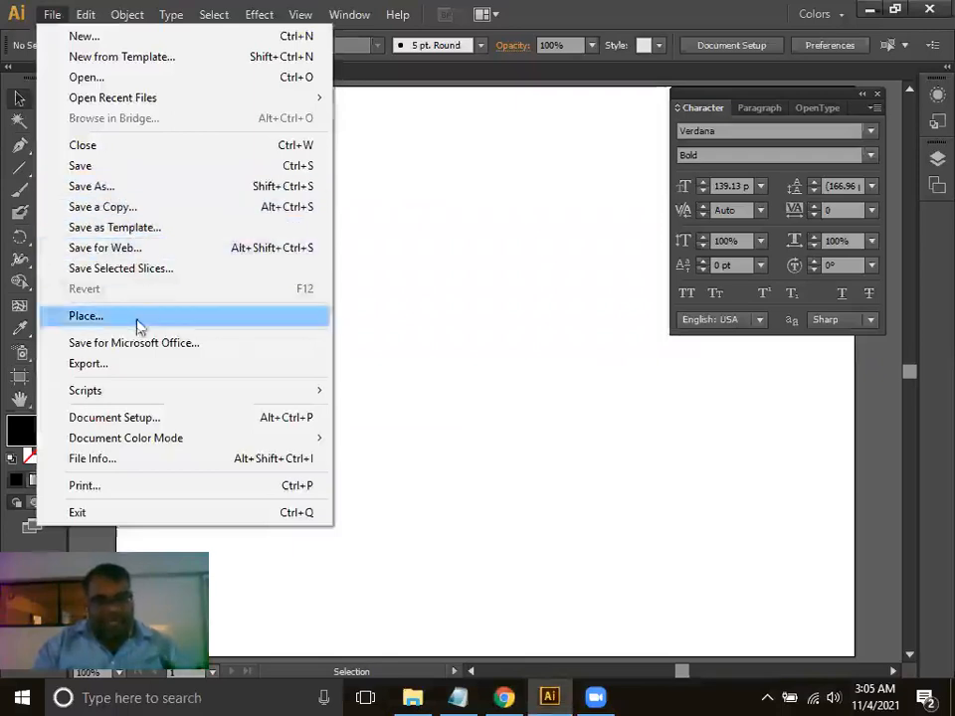
pyautogui.click(138, 320)
pyautogui.click(614, 368)
pyautogui.scroll(-1, 614, 368)
pyautogui.scroll(1, 615, 368)
pyautogui.scroll(-2, 615, 368)
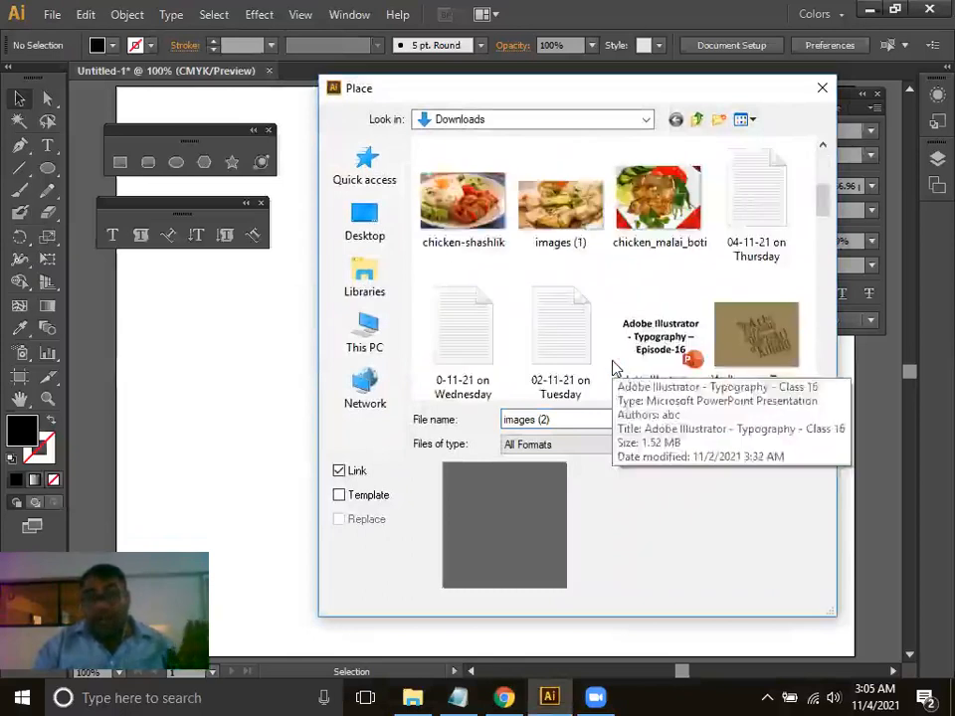
pyautogui.scroll(-3, 615, 368)
pyautogui.click(752, 334)
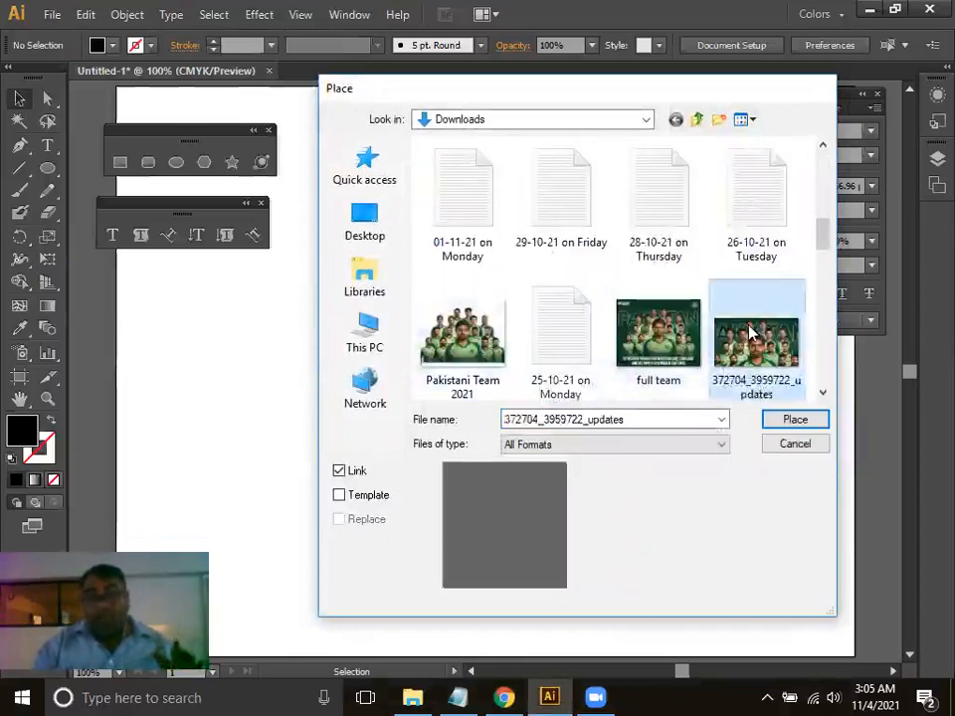
pyautogui.doubleClick(752, 334)
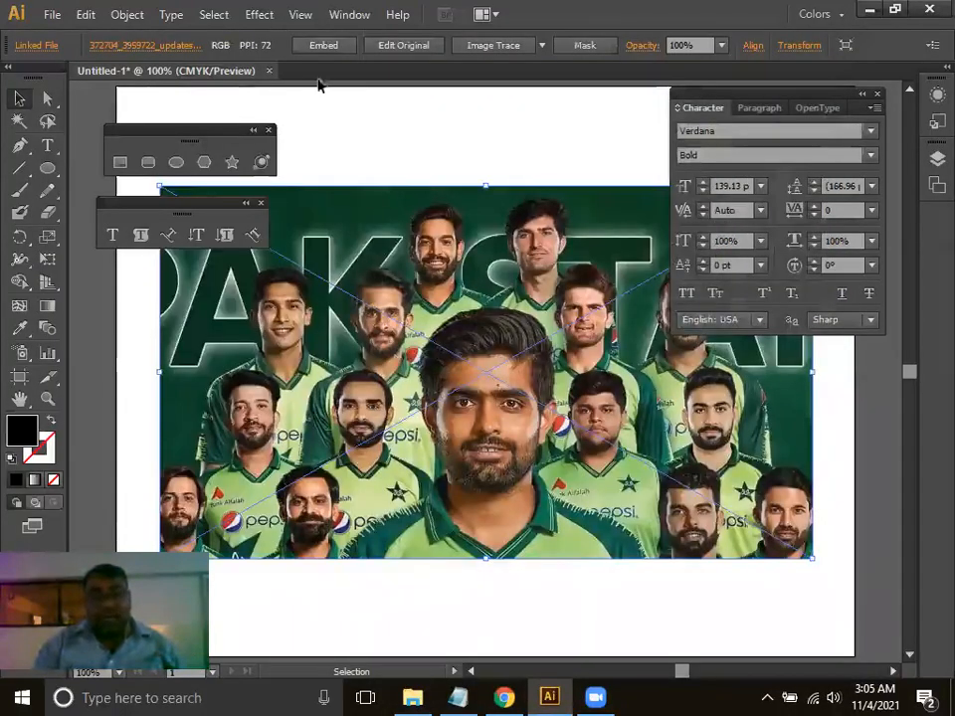
pyautogui.click(324, 46)
pyautogui.moveTo(485, 563); pyautogui.dragTo(486, 608)
# Draw a circle over the left part of the team photo and fill it with green.
pyautogui.click(176, 163)
pyautogui.moveTo(220, 308); pyautogui.dragTo(379, 468)
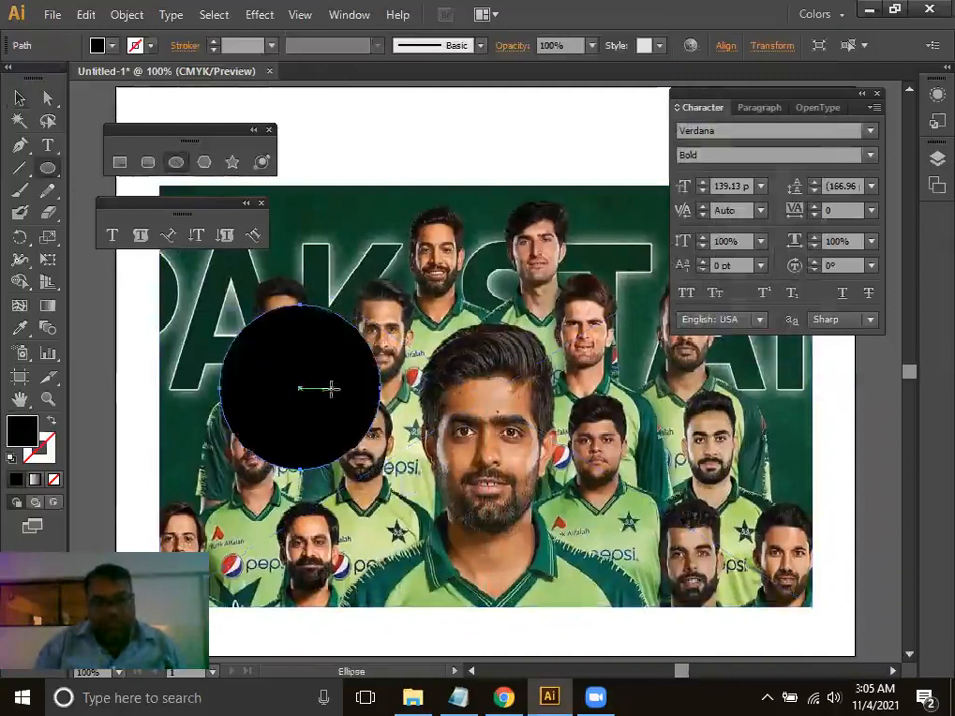
pyautogui.click(19, 99)
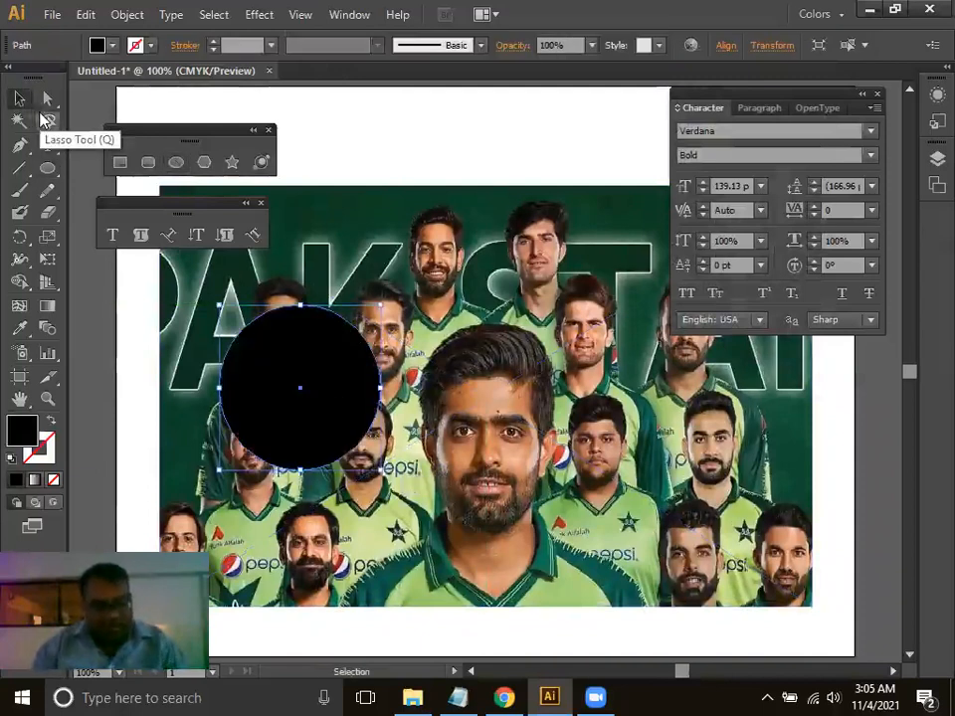
pyautogui.press('F6')
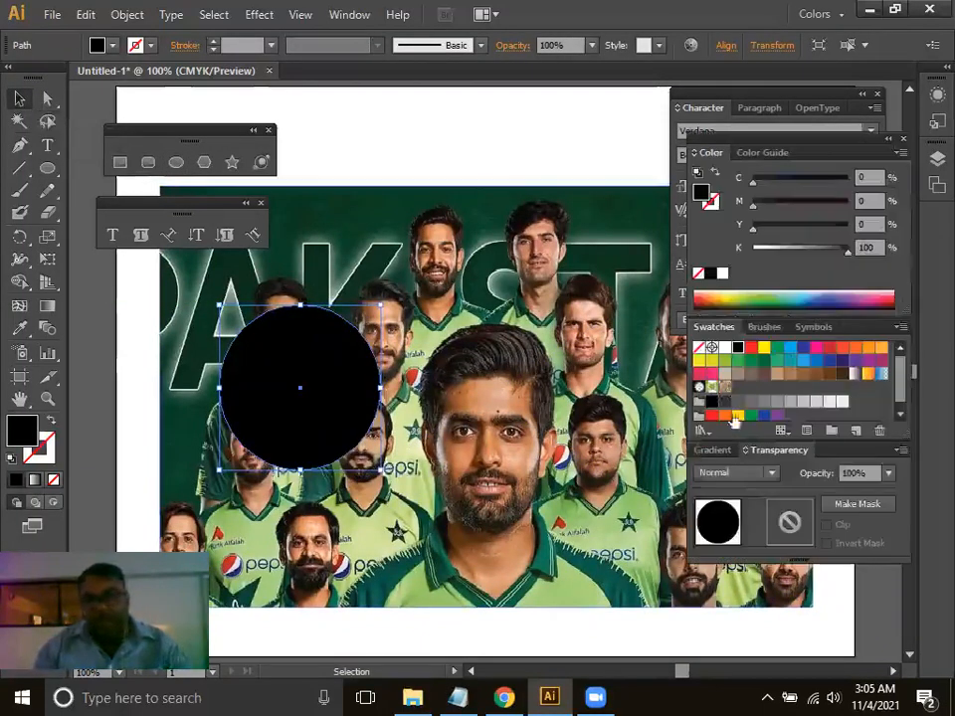
pyautogui.click(777, 347)
# Duplicate the green circle three times across the team photo, making the lower-right copy smaller.
pyautogui.moveTo(279, 362); pyautogui.dragTo(268, 333)
pyautogui.moveTo(450, 481); pyautogui.dragTo(645, 528)
pyautogui.moveTo(597, 496); pyautogui.dragTo(440, 437)
pyautogui.moveTo(561, 378); pyautogui.dragTo(518, 421)
pyautogui.moveTo(490, 477); pyautogui.dragTo(518, 435)
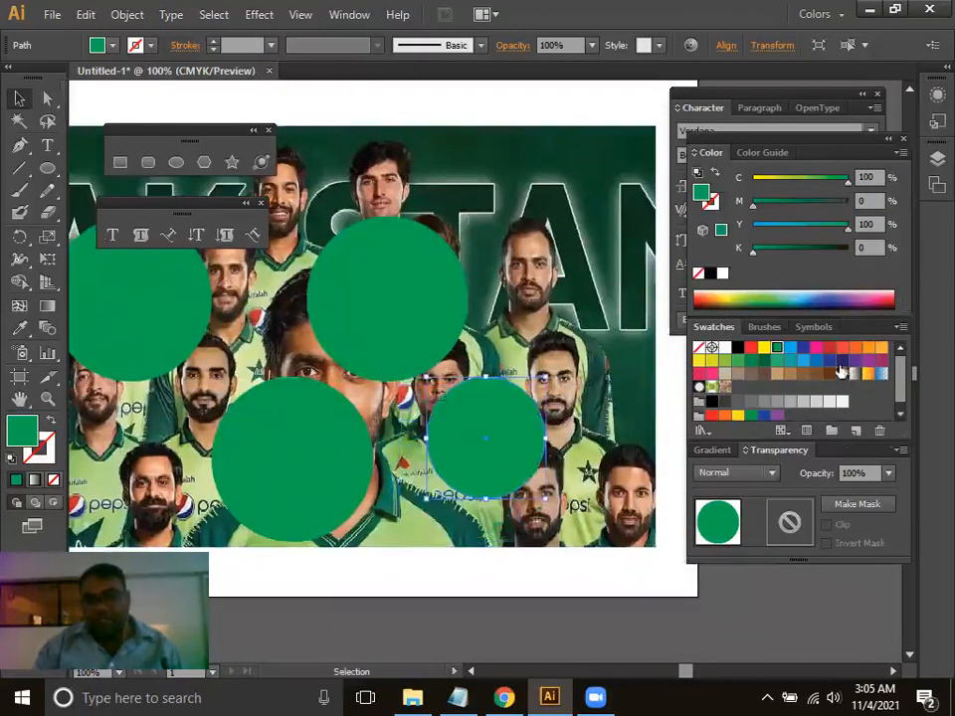
# Recolor the small circle yellow, the upper-right one blue, the lower-left one orange and the upper-left one light green.
pyautogui.click(763, 347)
pyautogui.click(320, 290)
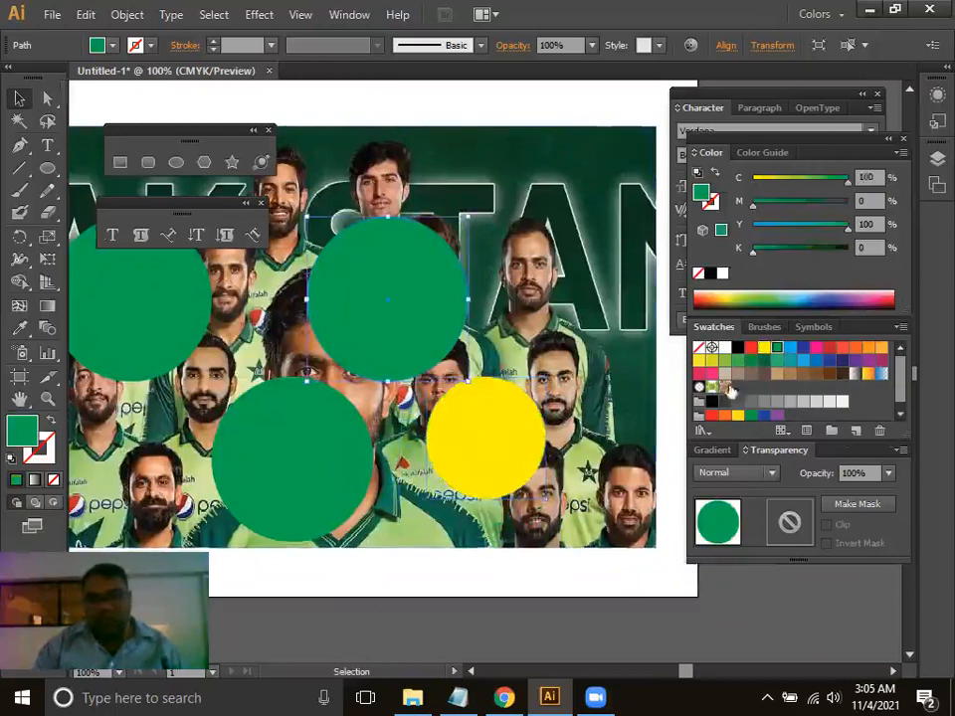
pyautogui.click(790, 348)
pyautogui.click(320, 463)
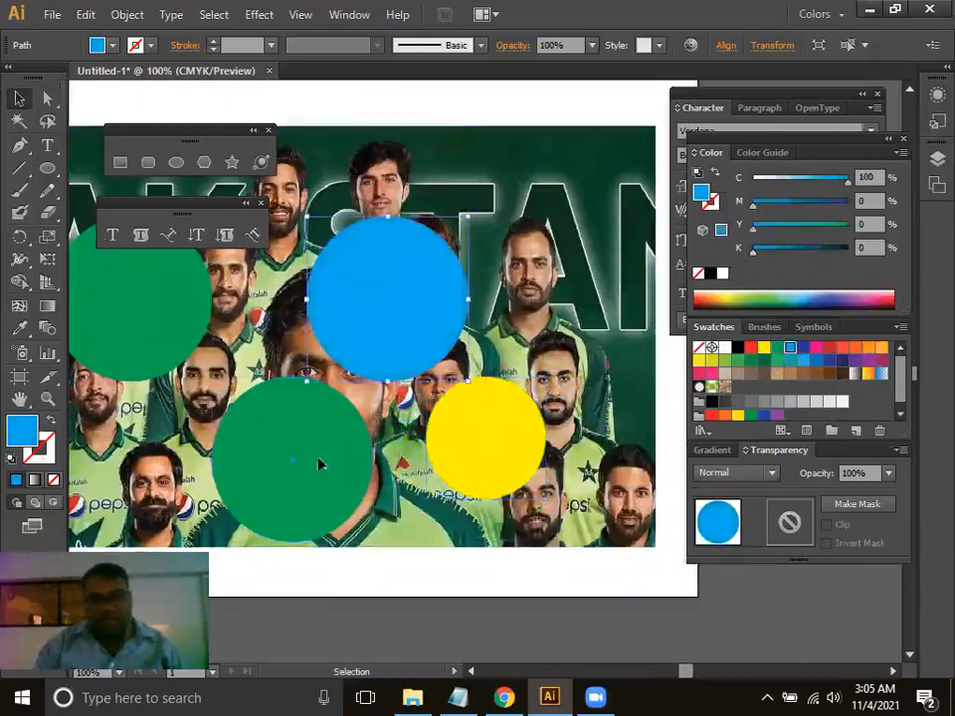
pyautogui.click(881, 347)
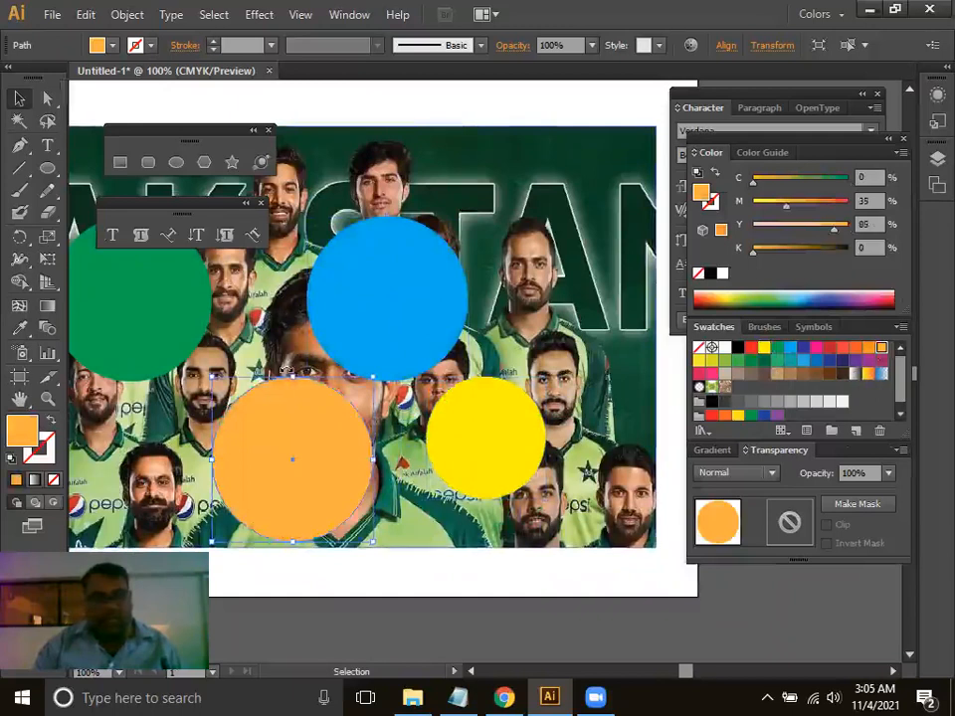
pyautogui.moveTo(263, 393); pyautogui.dragTo(367, 437)
pyautogui.click(272, 329)
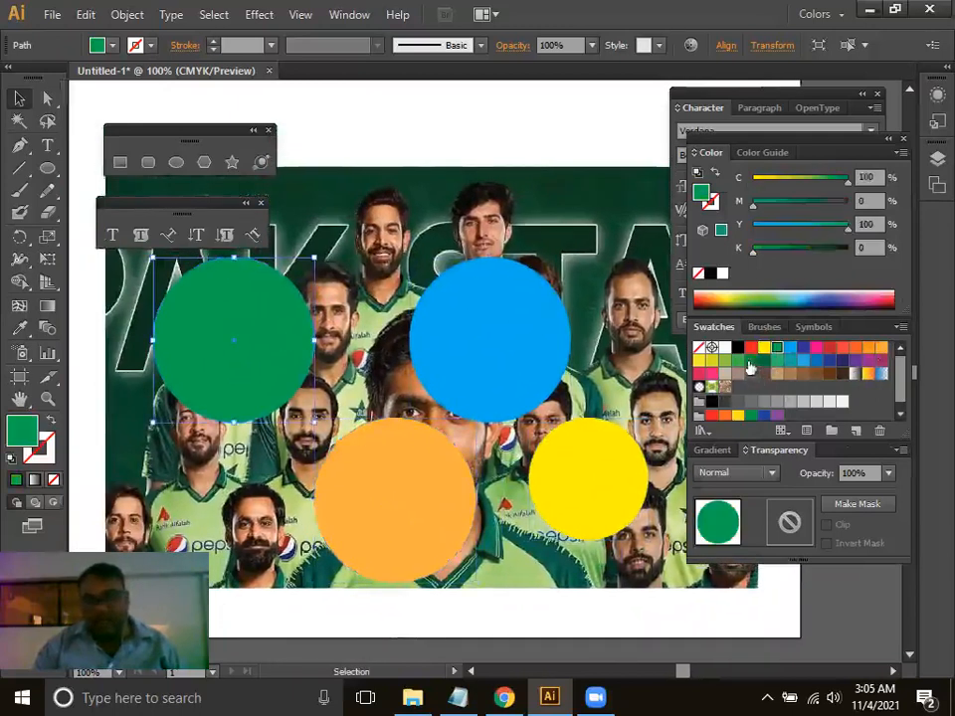
pyautogui.click(723, 362)
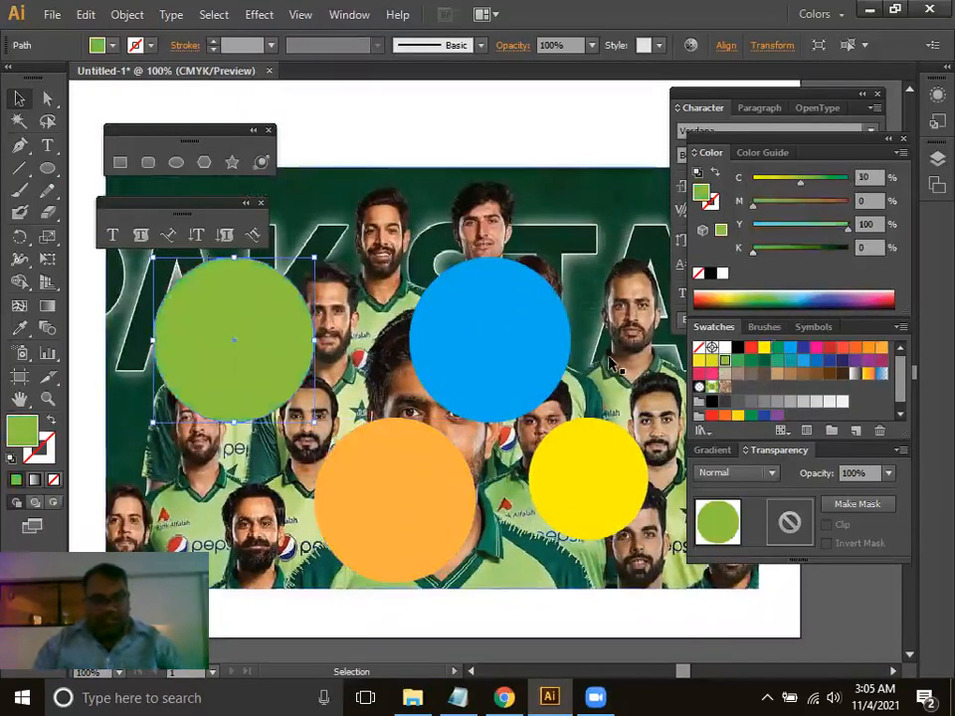
# Select the four separate circles together with the team photo and make a clipping mask.
pyautogui.hotkey('ctrl', '-')
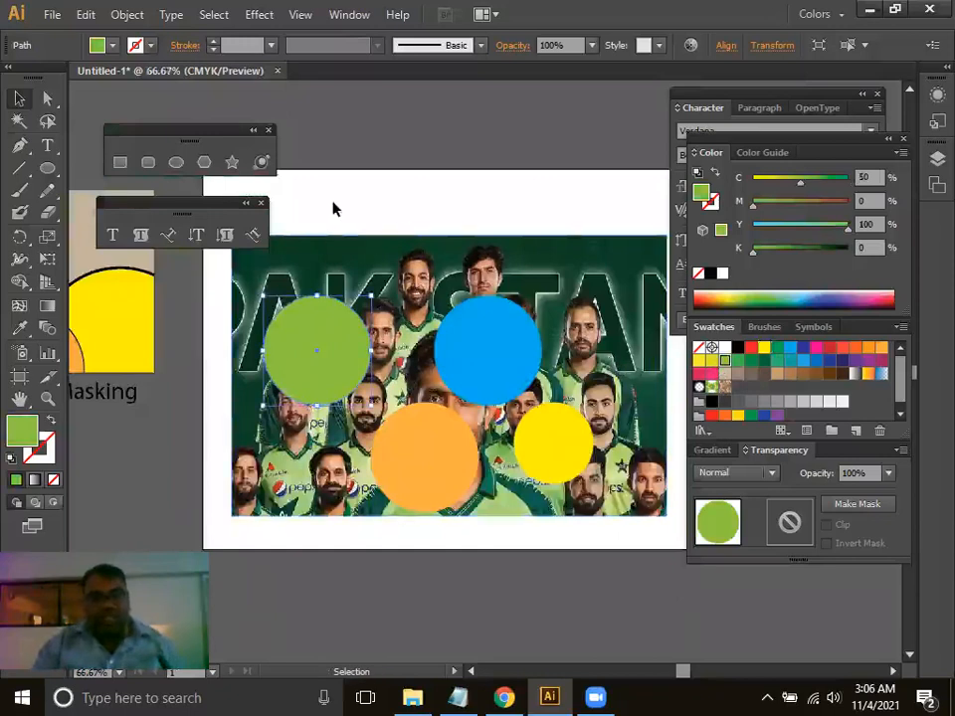
pyautogui.click(334, 207)
pyautogui.moveTo(206, 189); pyautogui.dragTo(676, 552)
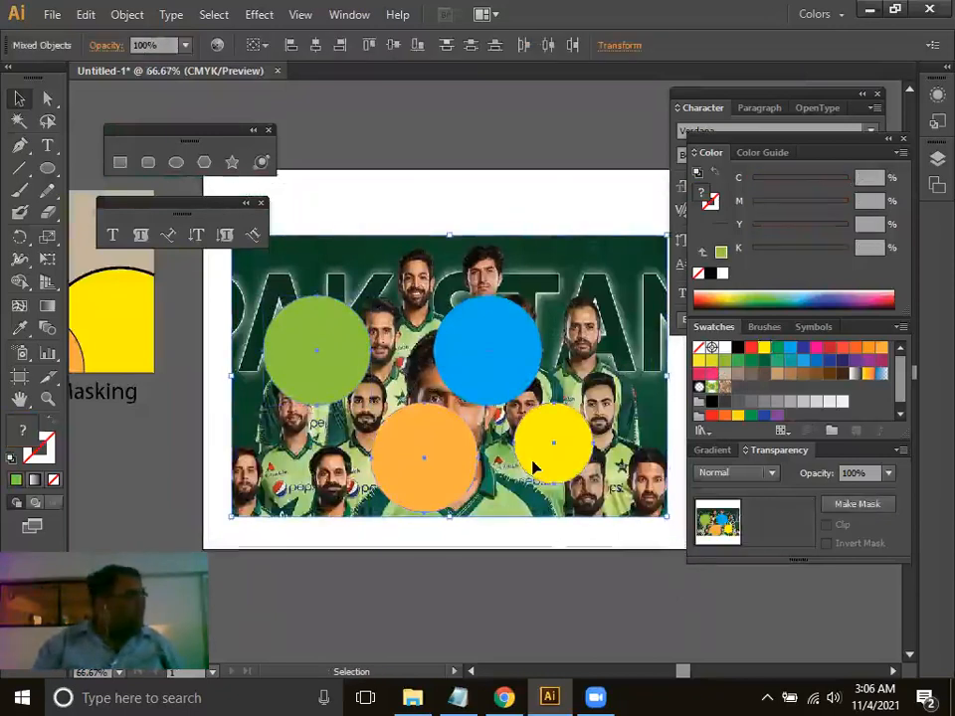
pyautogui.hotkey('ctrl', '7')
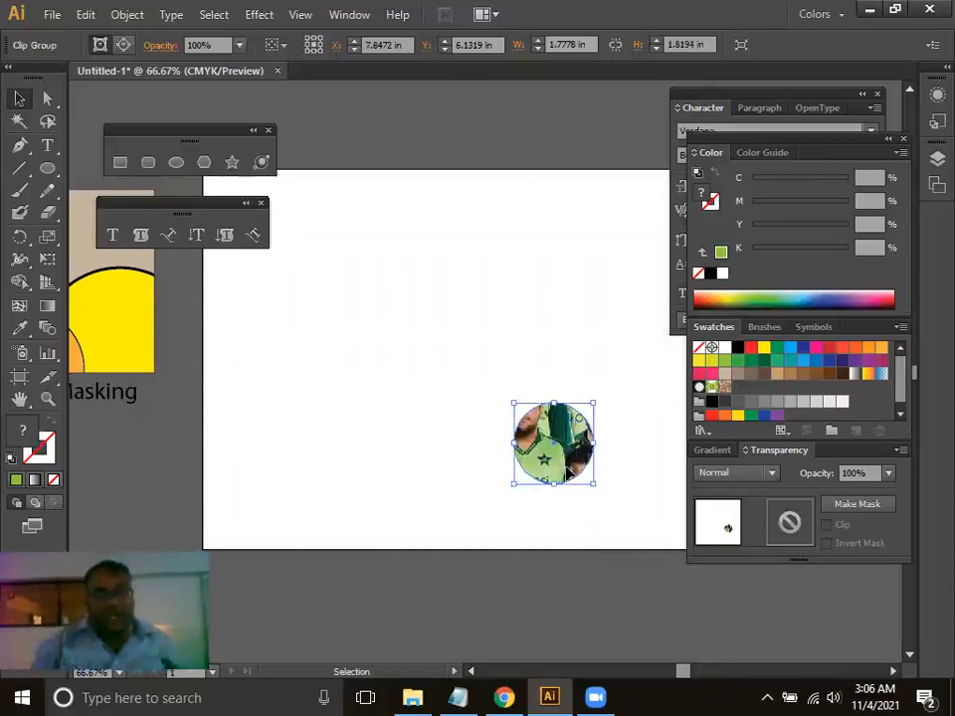
# Switch to Chrome, compare the hexagon and heart clipping mask examples, and return to Illustrator.
pyautogui.click(504, 697)
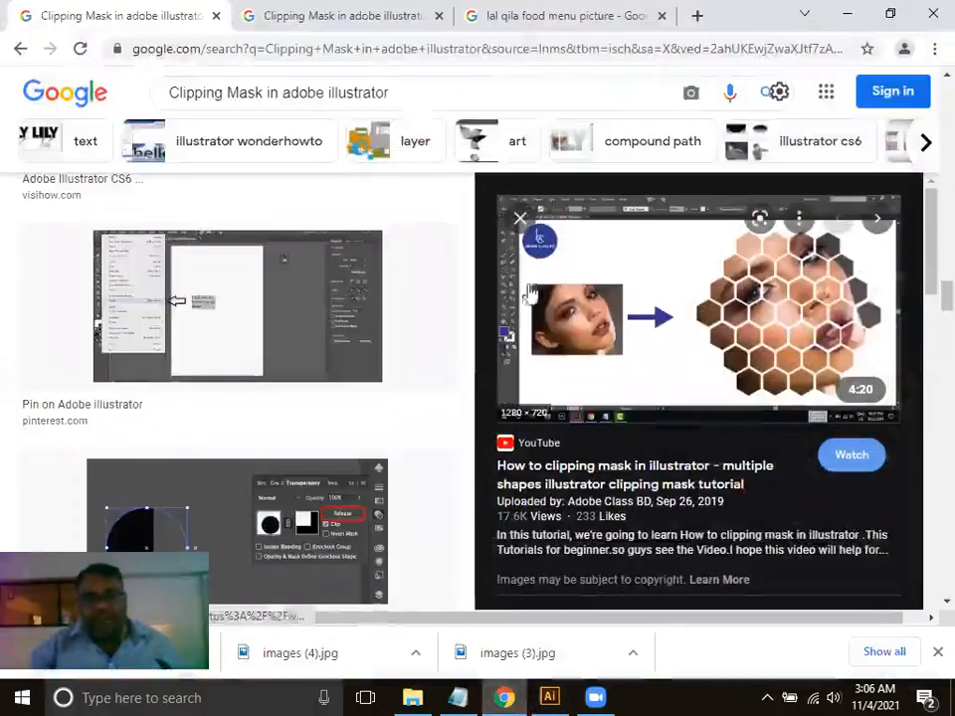
pyautogui.click(246, 24)
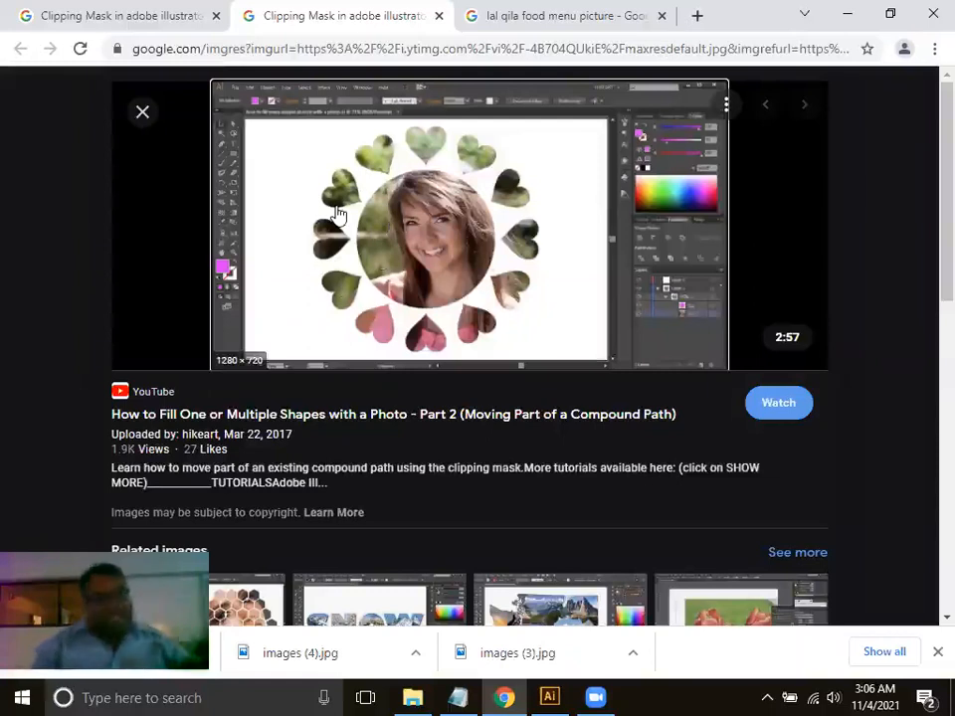
pyautogui.moveTo(595, 697)
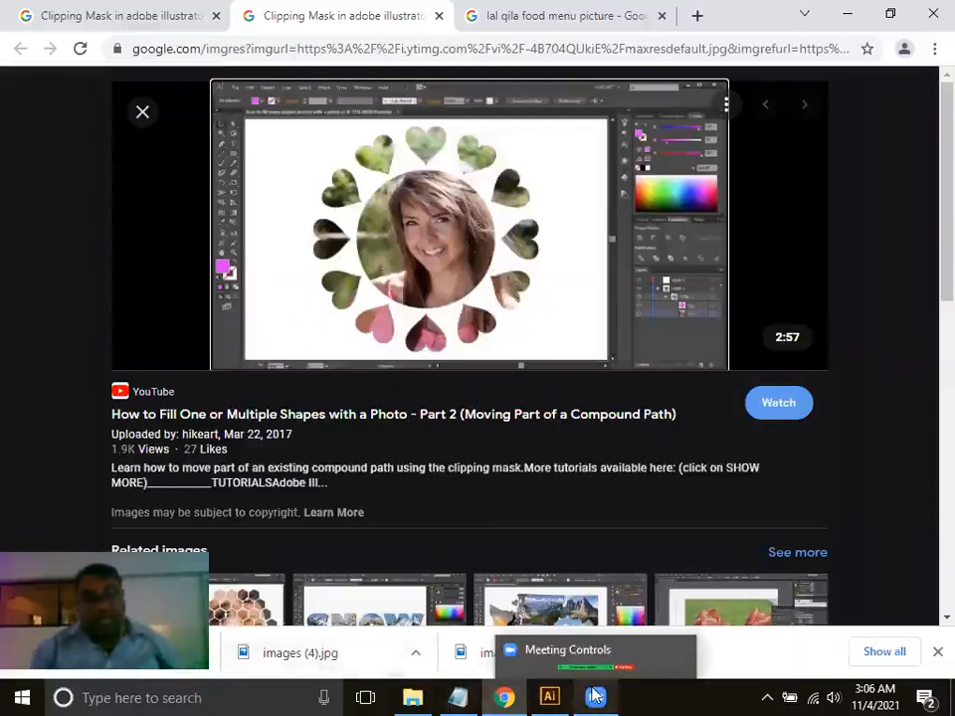
pyautogui.click(511, 696)
# Delete the photo-filled circle clip group and return the view to 100%.
pyautogui.moveTo(530, 435); pyautogui.dragTo(517, 441)
pyautogui.press('Delete')
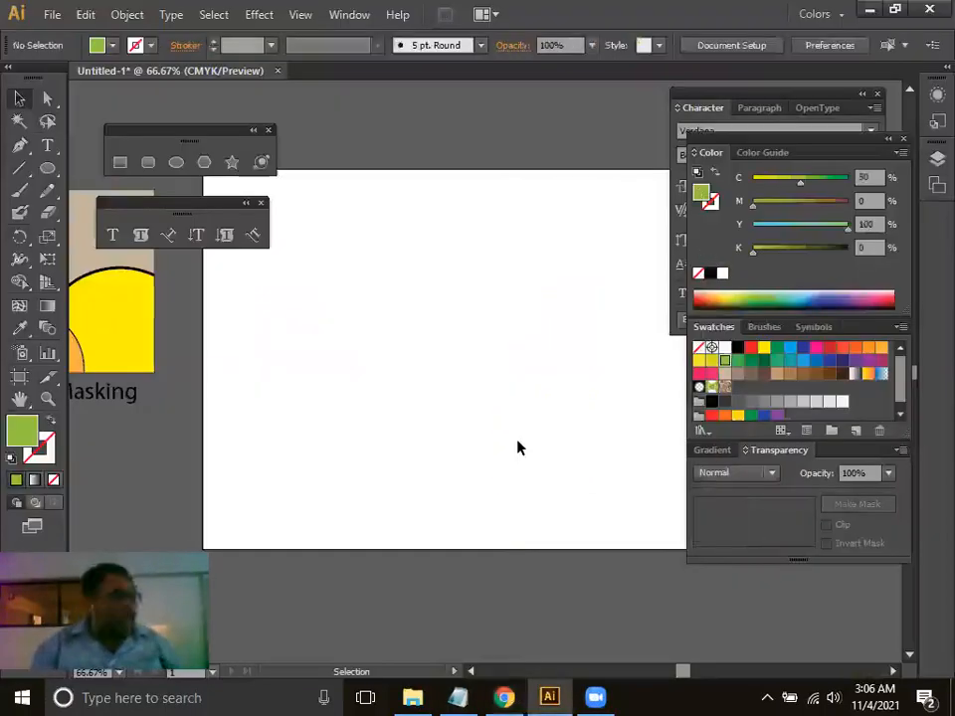
pyautogui.hotkey('ctrl', '1')
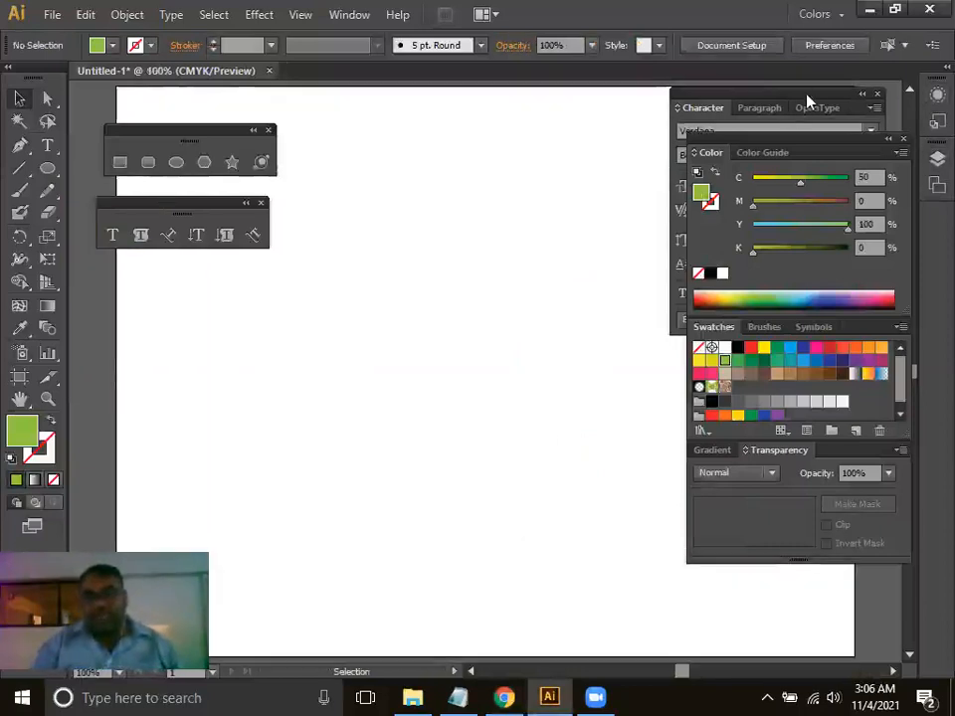
# Close the floating Character and Color panels to clear the artboard.
pyautogui.moveTo(807, 101); pyautogui.dragTo(654, 123)
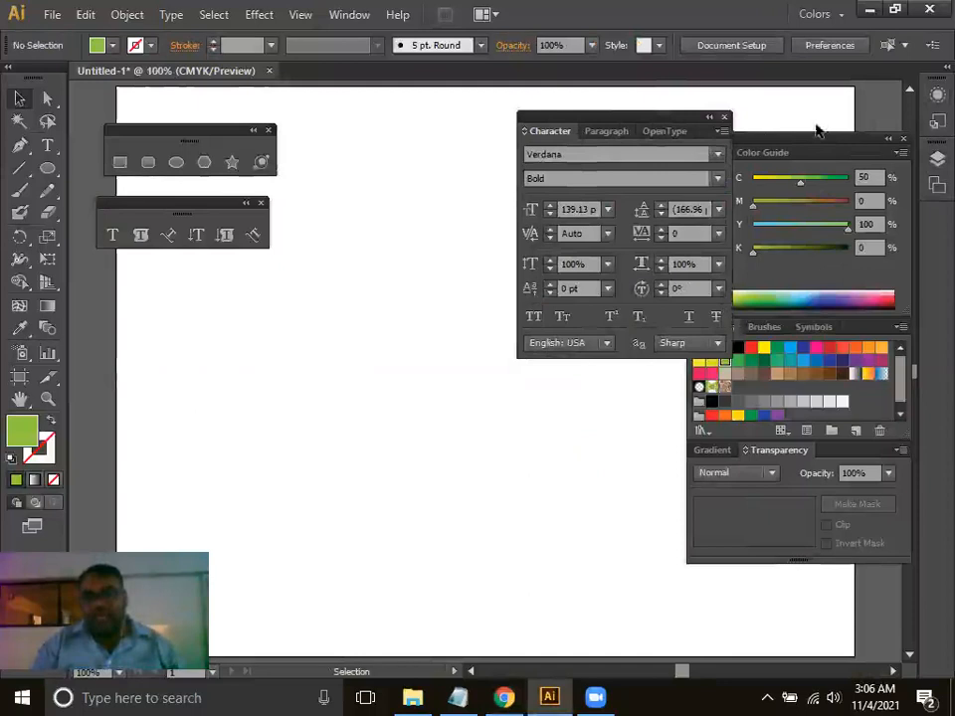
pyautogui.click(724, 118)
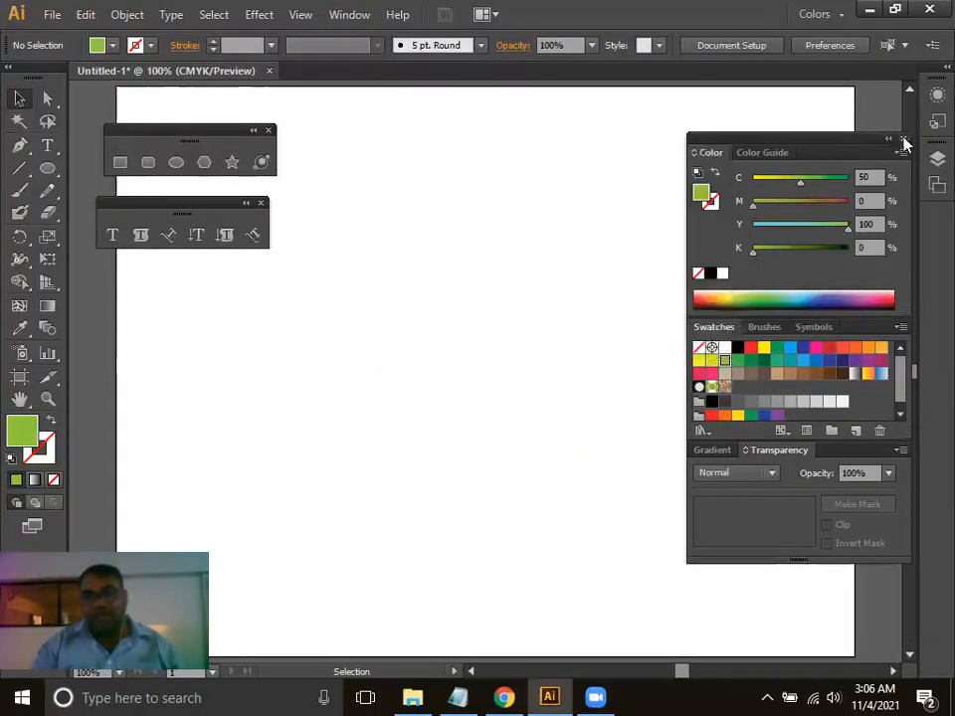
pyautogui.click(902, 140)
pyautogui.moveTo(511, 273); pyautogui.dragTo(494, 317)
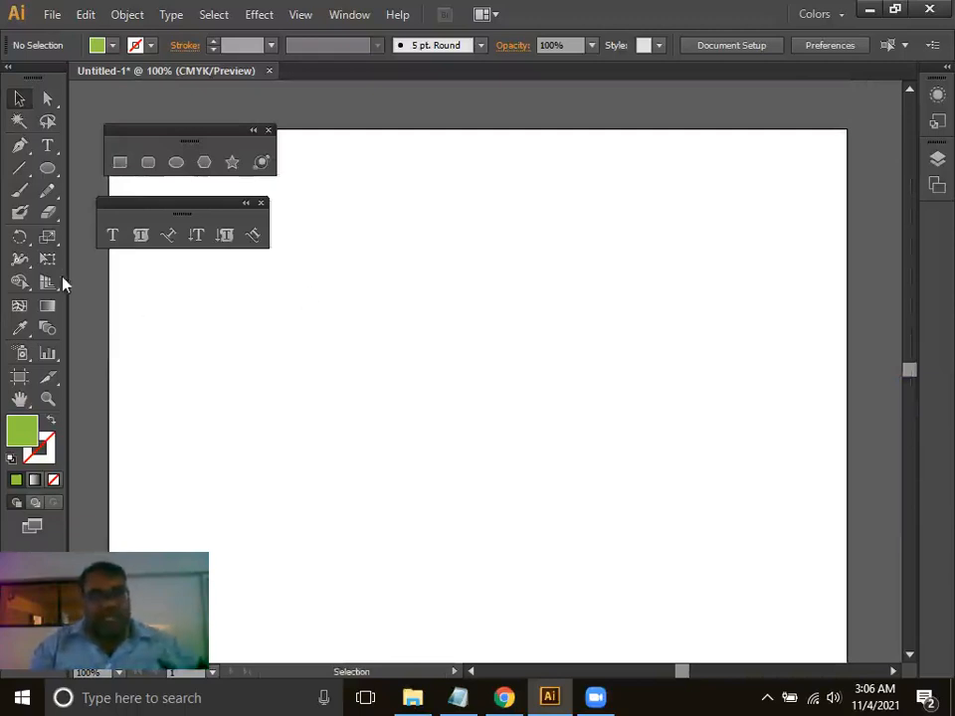
# Set the default fill to none and the stroke to black (000000), and hide the color panels.
pyautogui.doubleClick(45, 451)
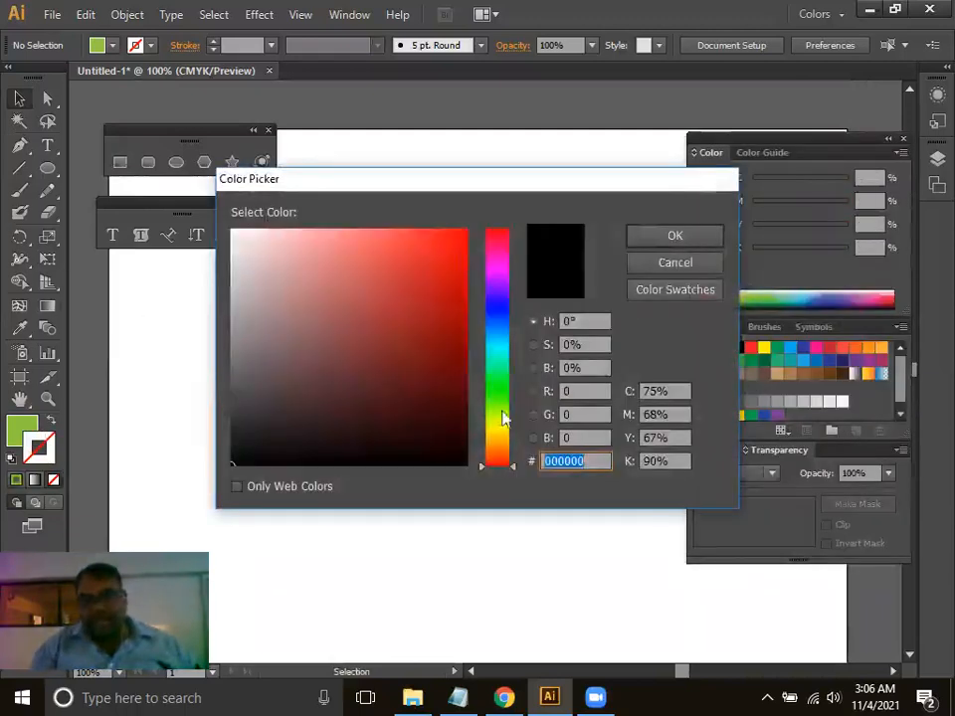
pyautogui.moveTo(455, 443); pyautogui.dragTo(474, 468)
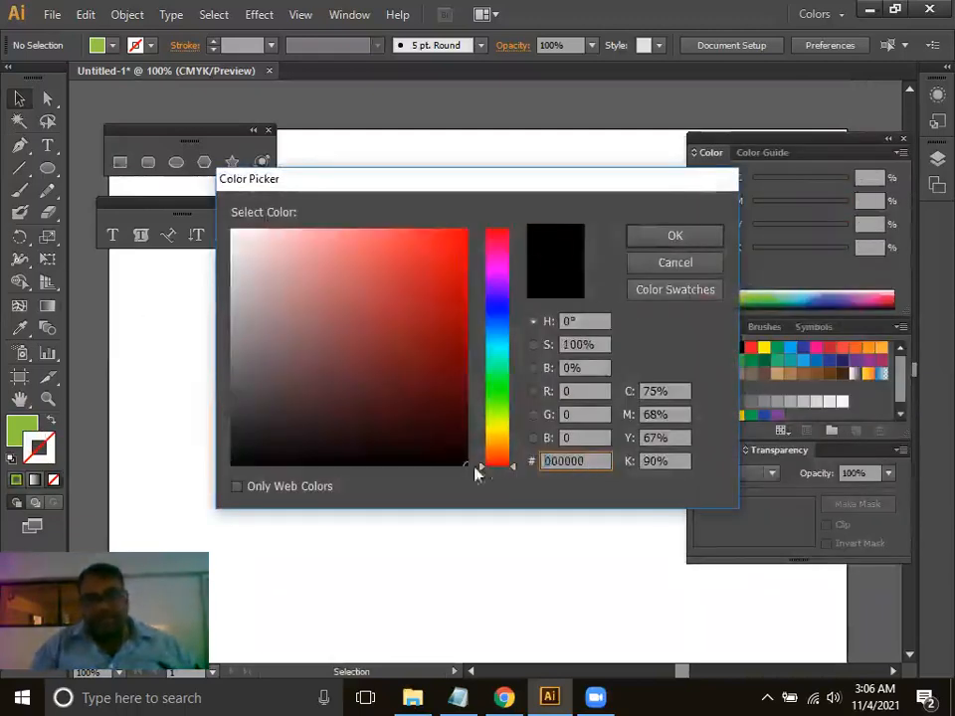
pyautogui.click(671, 240)
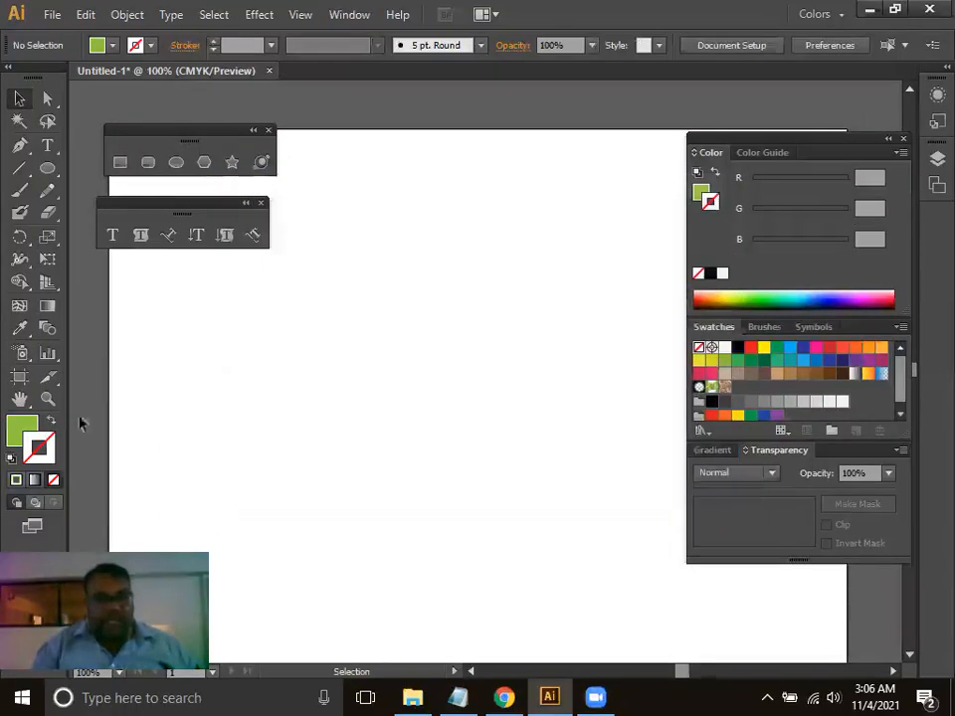
pyautogui.click(53, 481)
pyautogui.doubleClick(45, 456)
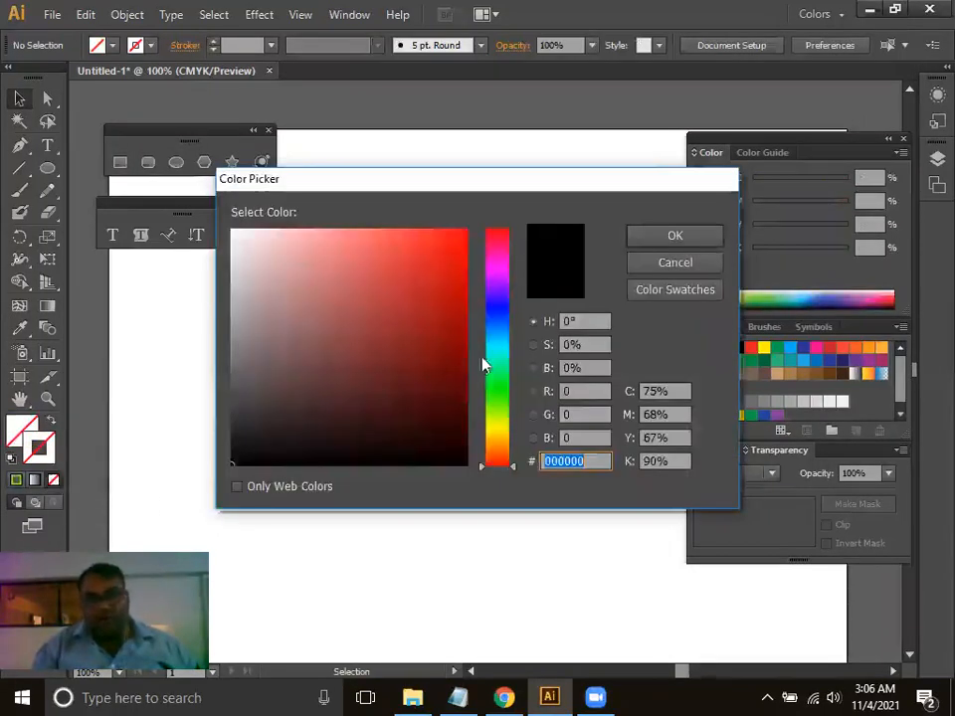
pyautogui.click(677, 242)
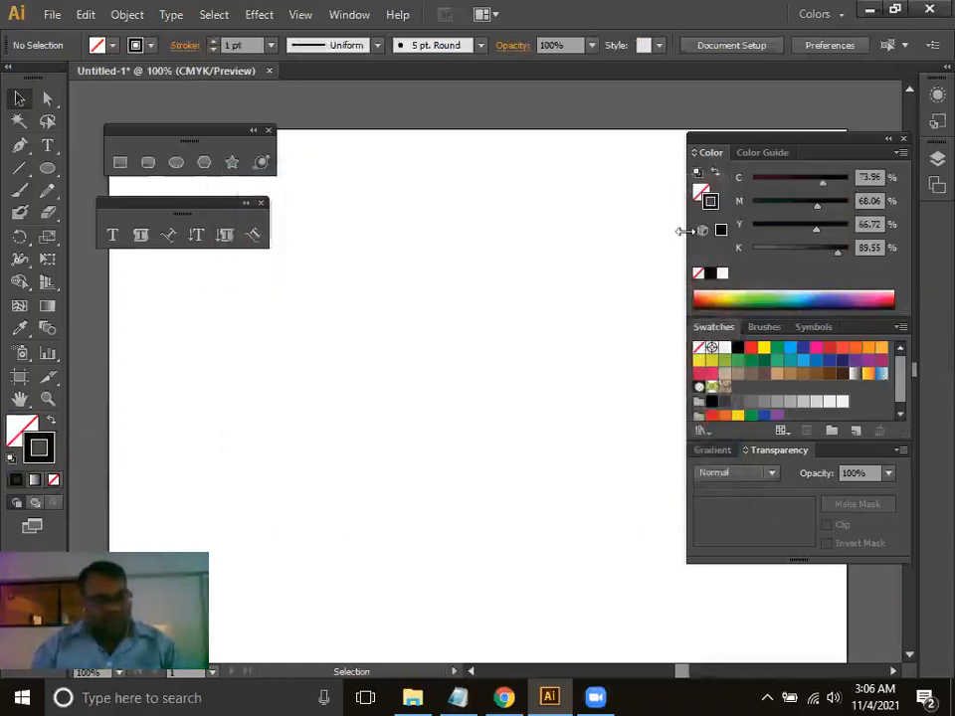
pyautogui.click(655, 250)
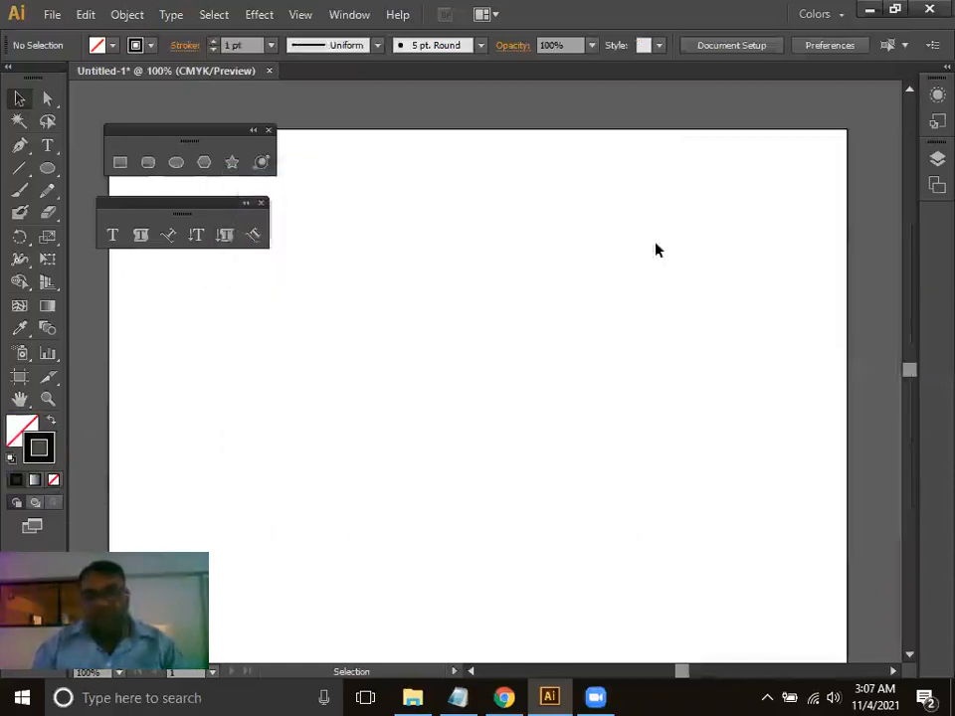
# Draw the left half of a heart as an open curved path with the Pen tool and deselect it.
pyautogui.click(19, 145)
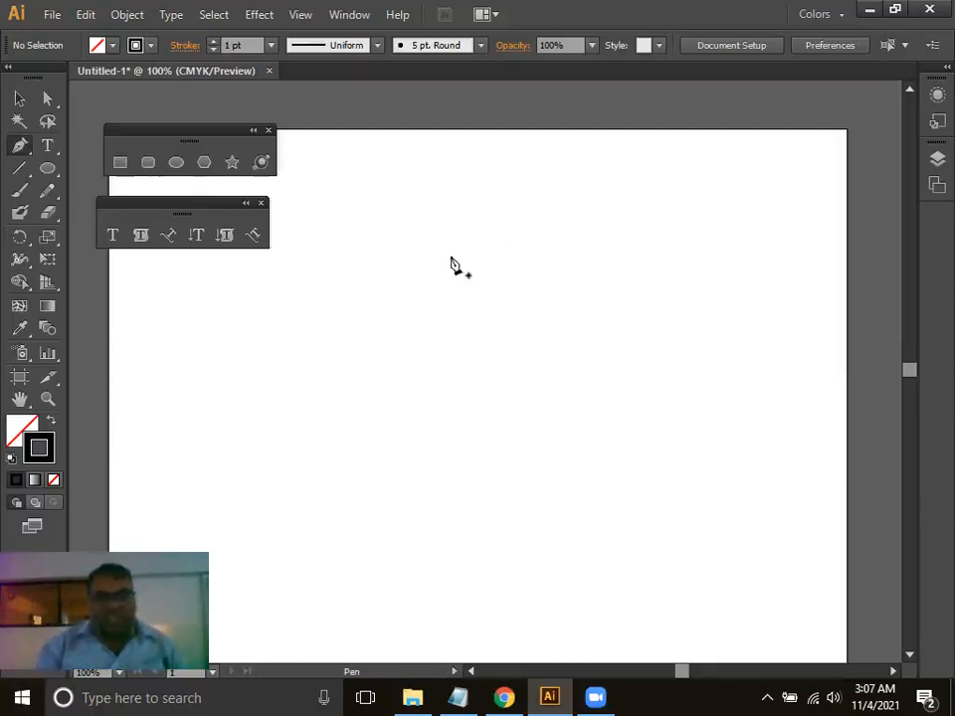
pyautogui.moveTo(468, 257); pyautogui.dragTo(383, 235)
pyautogui.moveTo(379, 232); pyautogui.dragTo(332, 288)
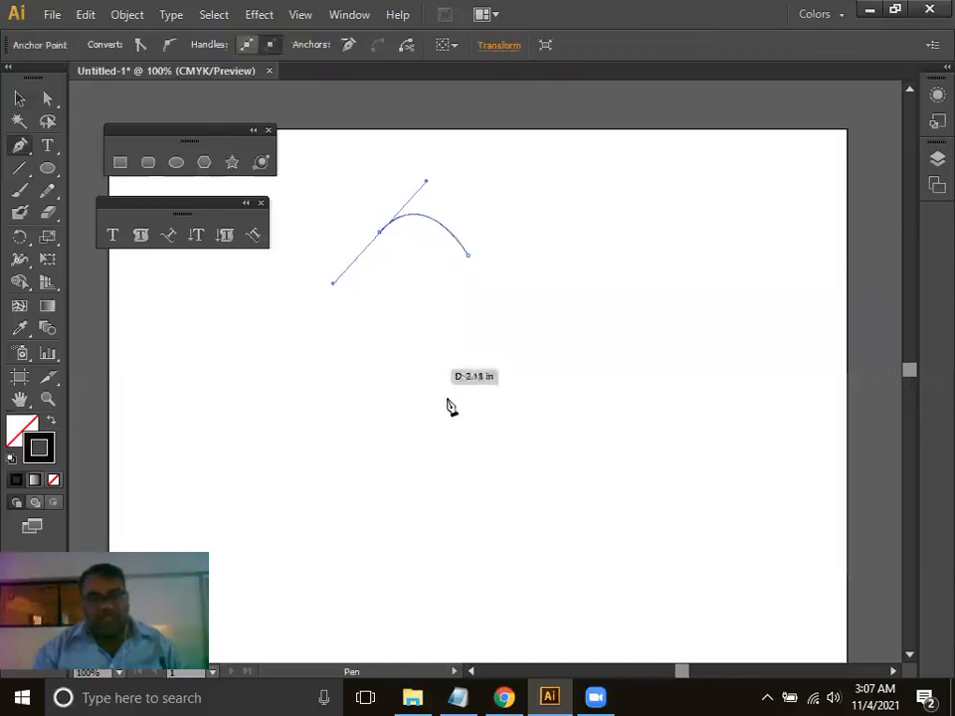
pyautogui.moveTo(461, 402); pyautogui.dragTo(474, 417)
pyautogui.click(19, 97)
pyautogui.click(566, 333)
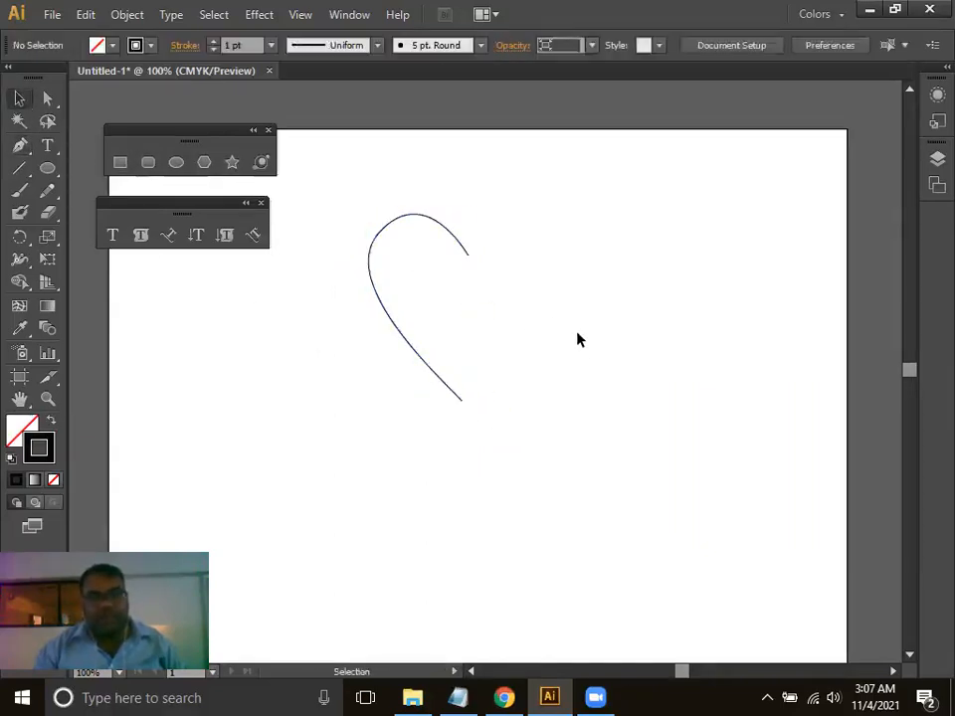
pyautogui.click(405, 336)
pyautogui.rightClick(406, 338)
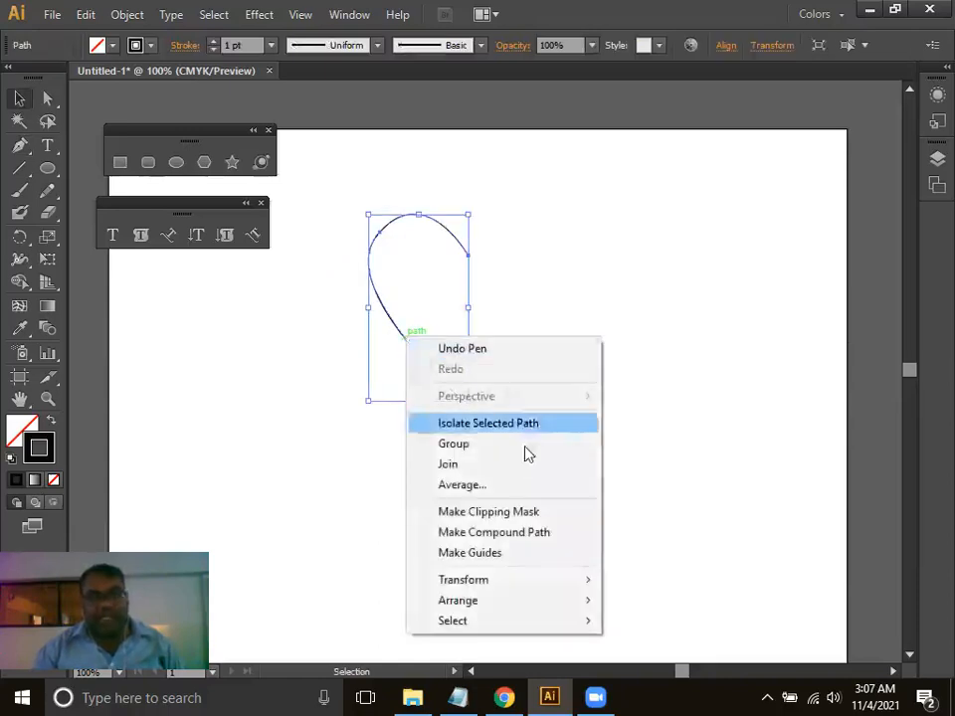
pyautogui.click(513, 485)
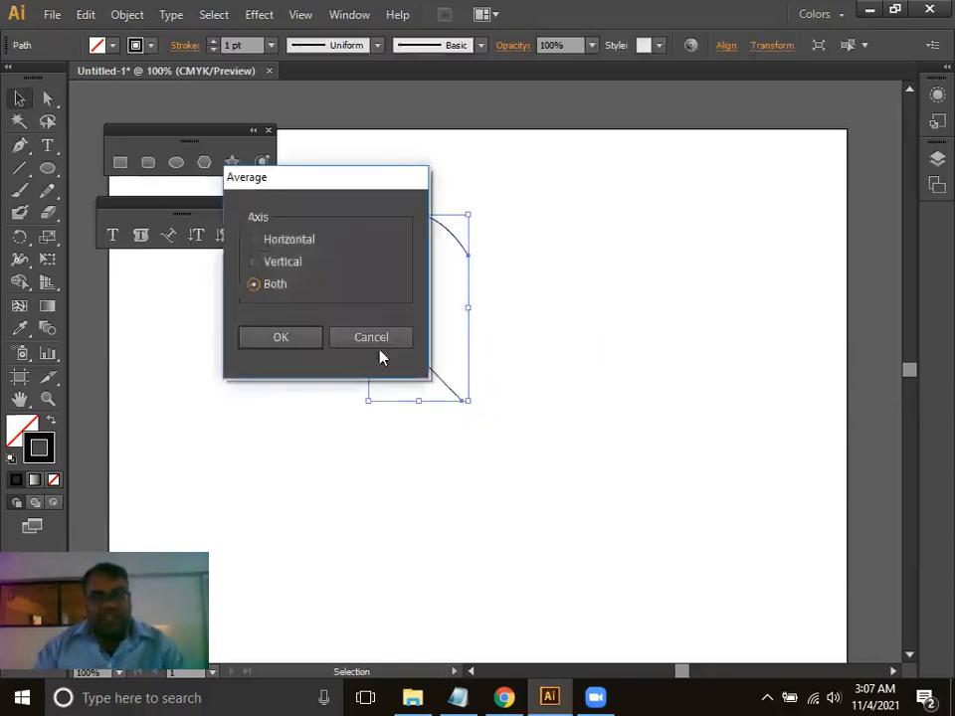
pyautogui.click(388, 340)
# Create a mirrored copy of the half-heart path with Reflect across the vertical axis.
pyautogui.rightClick(409, 347)
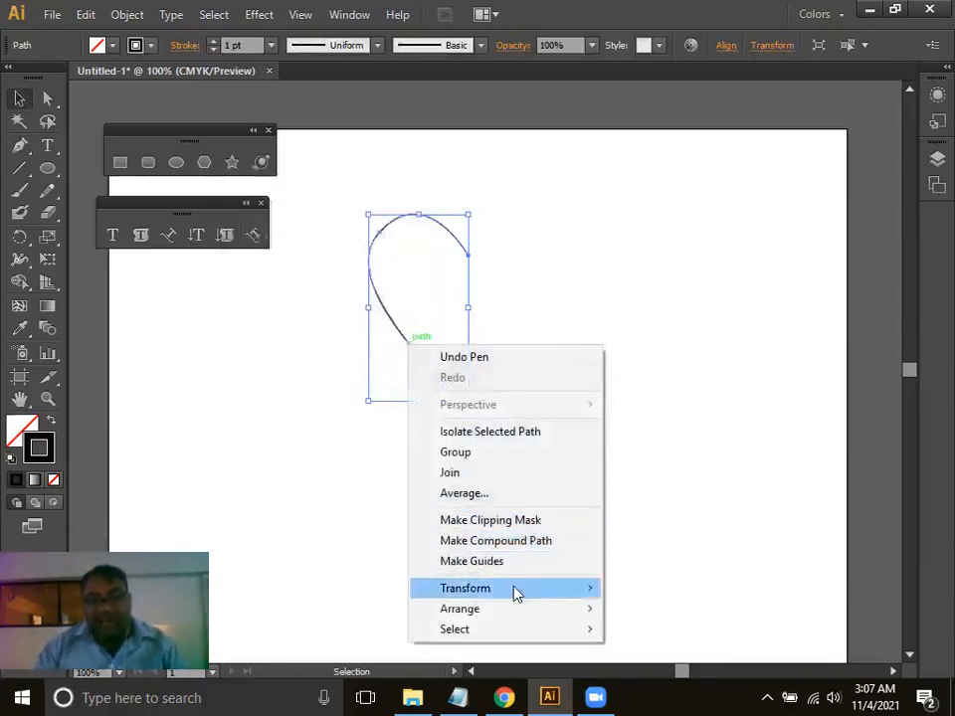
pyautogui.moveTo(539, 595)
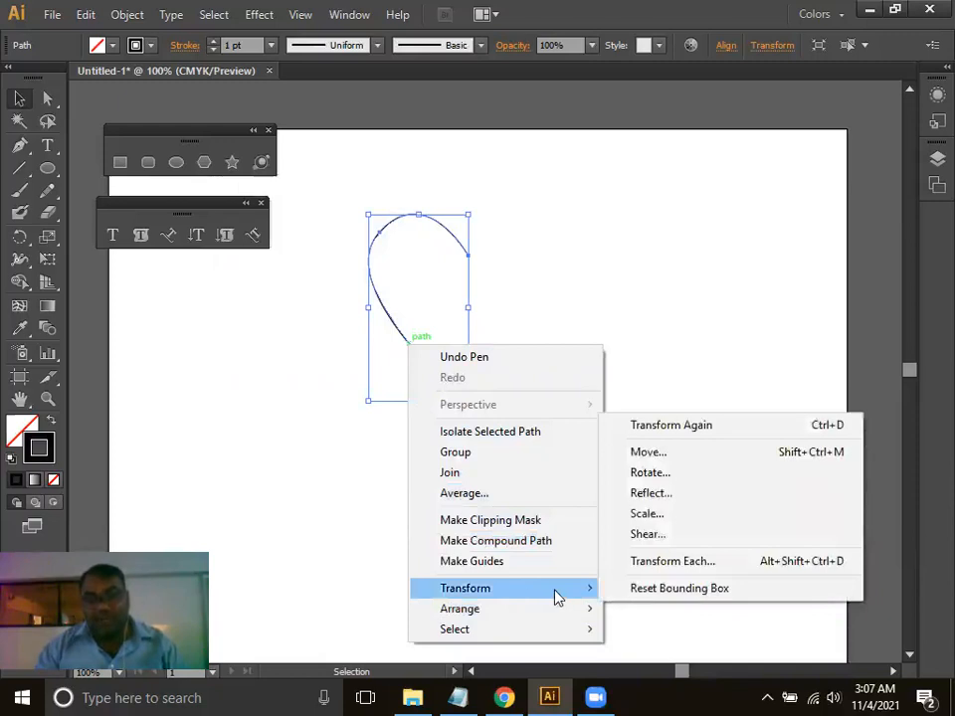
pyautogui.click(696, 495)
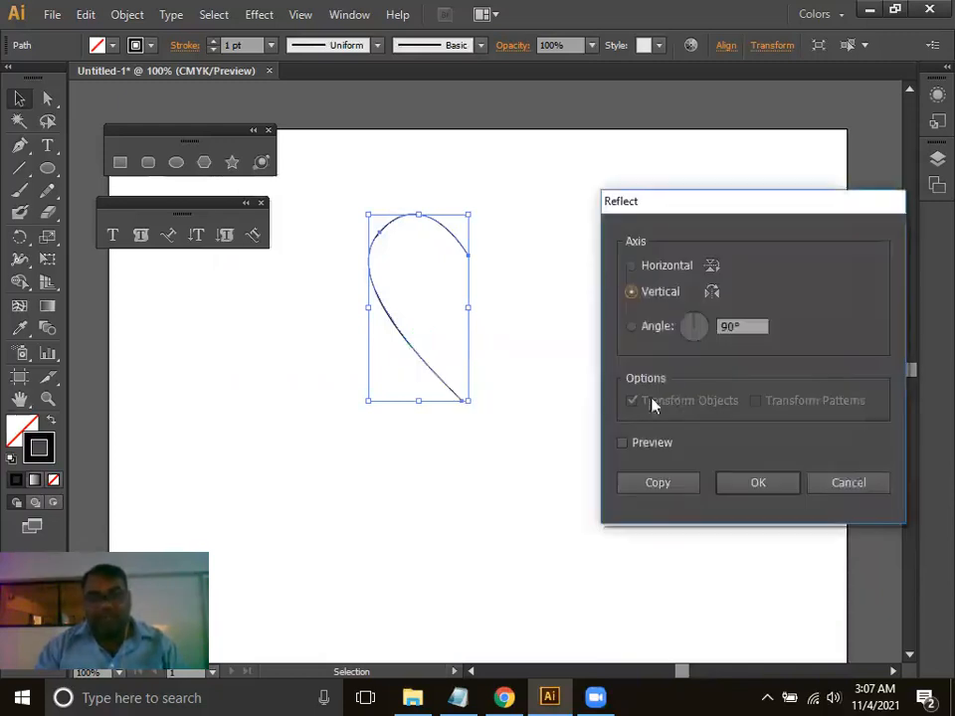
pyautogui.click(656, 485)
pyautogui.click(497, 363)
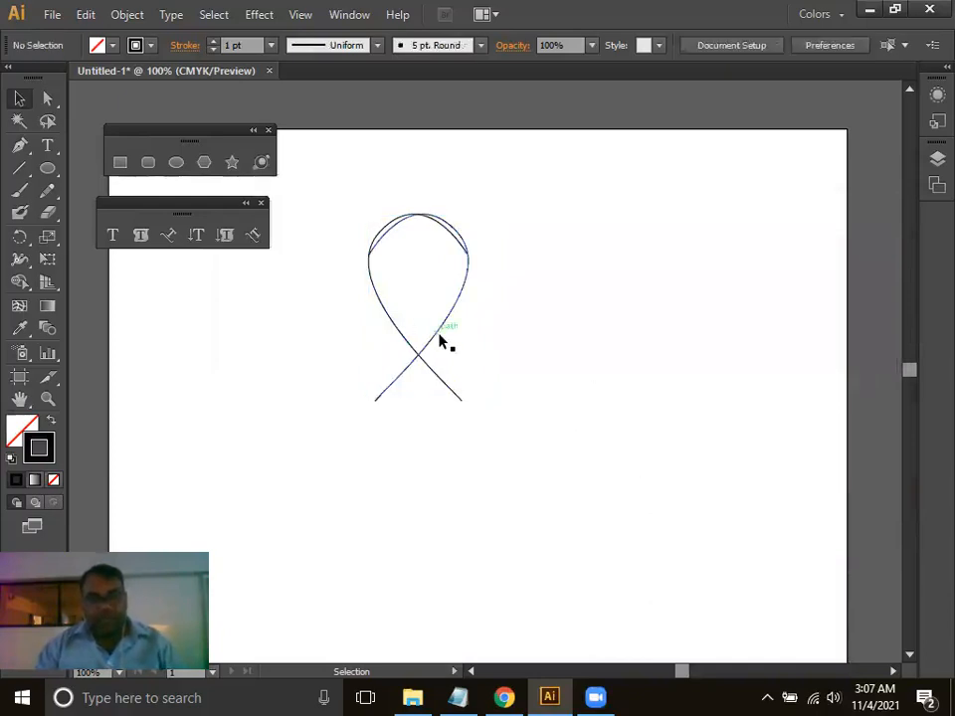
# Move the mirrored half beside the original so the inner ends of both halves meet at the heart's upper notch.
pyautogui.moveTo(433, 338); pyautogui.dragTo(616, 645)
pyautogui.hotkey('ctrl', '+')
pyautogui.hotkey('ctrl', '+')
pyautogui.hotkey('ctrl', '+')
pyautogui.hotkey('ctrl', '+')
pyautogui.hotkey('ctrl', '+')
pyautogui.moveTo(540, 236); pyautogui.dragTo(571, 690)
pyautogui.moveTo(532, 366); pyautogui.dragTo(558, 345)
pyautogui.press('a')
pyautogui.hotkey('ctrl', '+')
pyautogui.hotkey('ctrl', '+')
pyautogui.moveTo(511, 401); pyautogui.dragTo(503, 308)
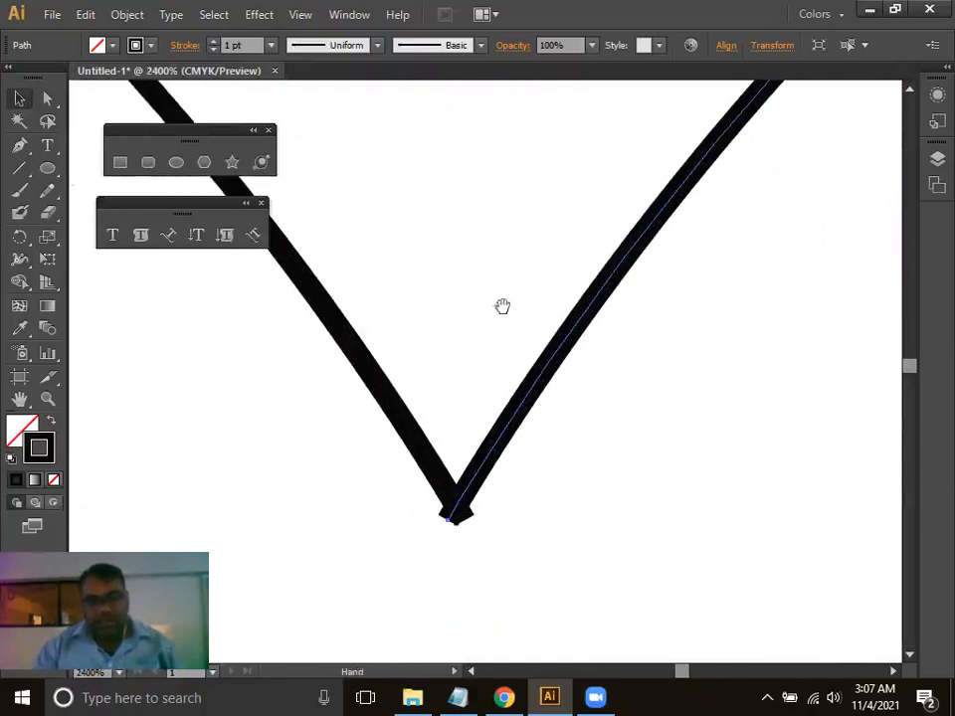
pyautogui.moveTo(532, 395); pyautogui.dragTo(542, 396)
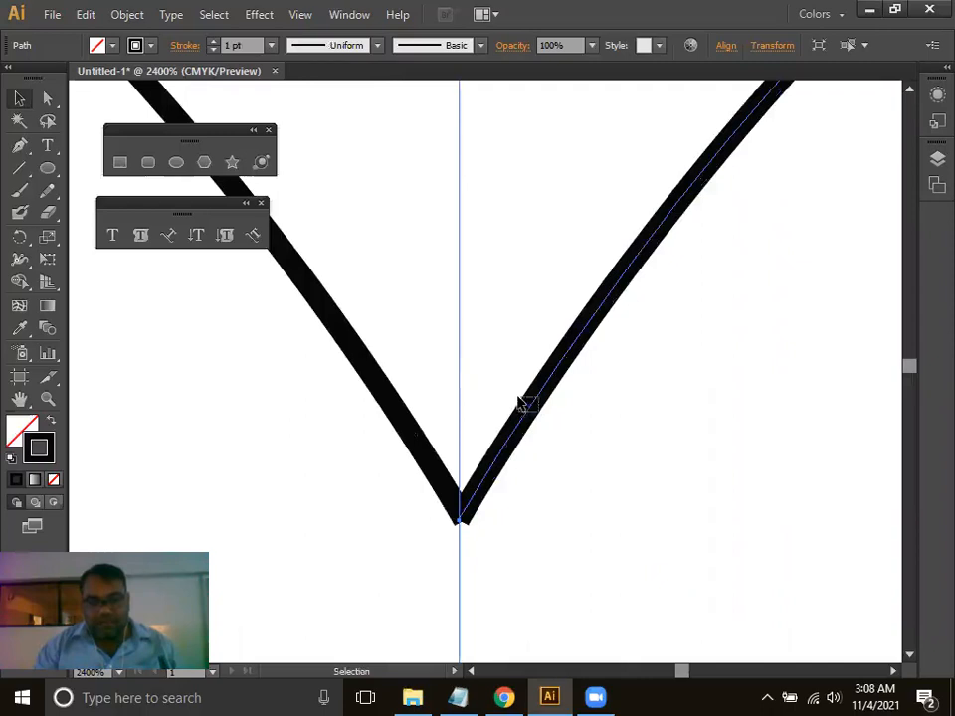
pyautogui.moveTo(515, 421); pyautogui.dragTo(508, 438)
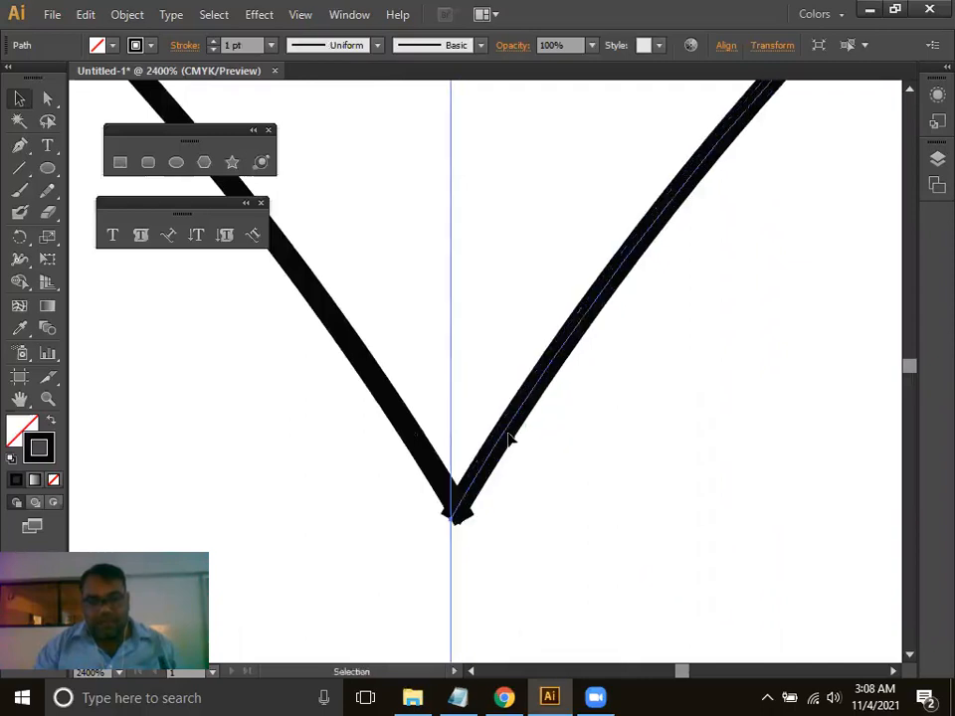
# Select both end anchor points at the heart's upper notch and join them into one corner.
pyautogui.click(48, 99)
pyautogui.moveTo(426, 350); pyautogui.dragTo(528, 616)
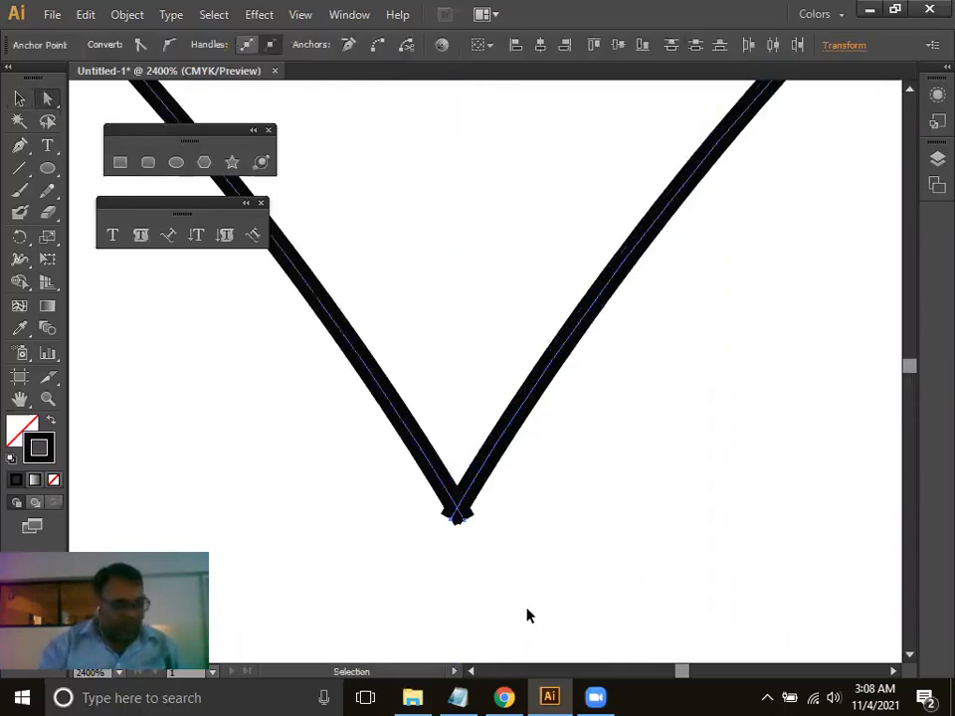
pyautogui.hotkey('ctrl', 'j')
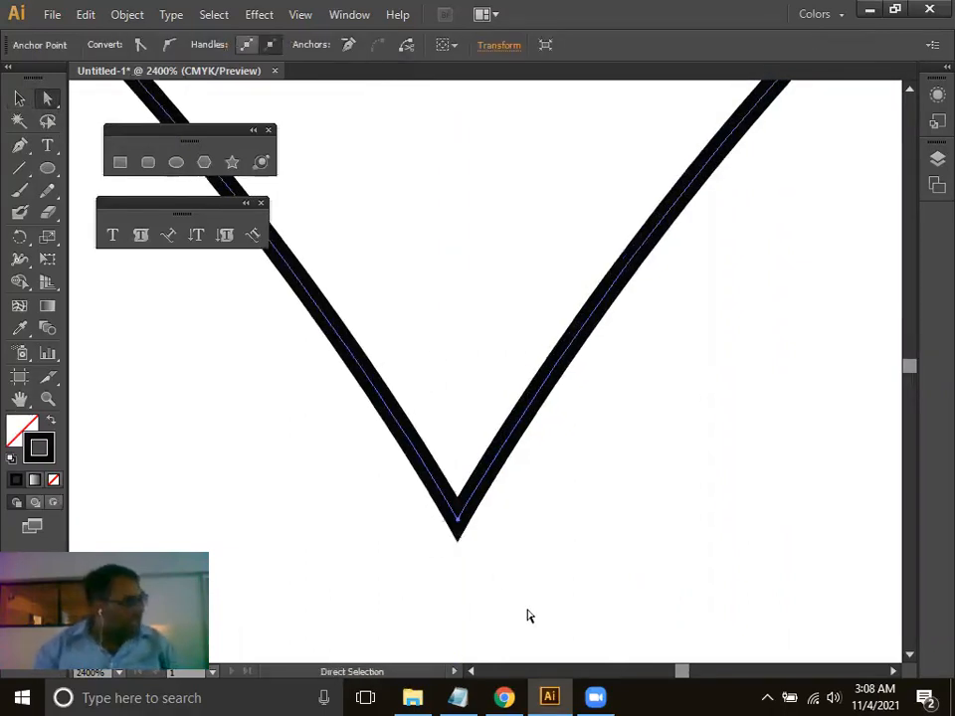
# Move the two open end points at the bottom of the heart together so they meet at the tip.
pyautogui.hotkey('ctrl', '-')
pyautogui.hotkey('ctrl', '-')
pyautogui.hotkey('ctrl', '-')
pyautogui.hotkey('ctrl', '-')
pyautogui.hotkey('ctrl', '-')
pyautogui.hotkey('ctrl', '-')
pyautogui.hotkey('ctrl', '-')
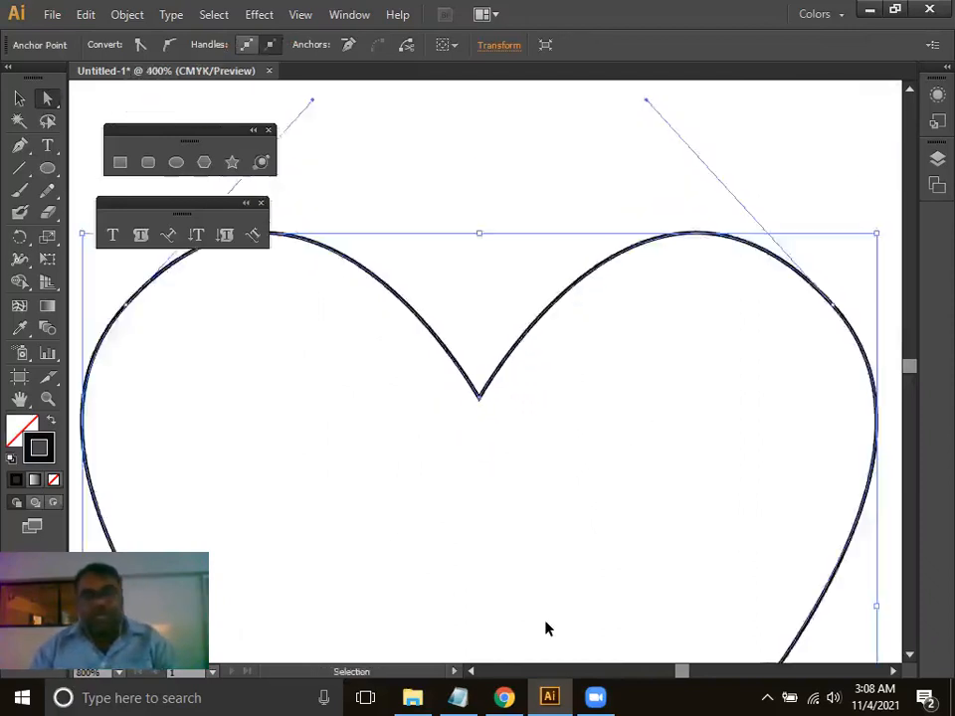
pyautogui.scroll(-5, 578, 513)
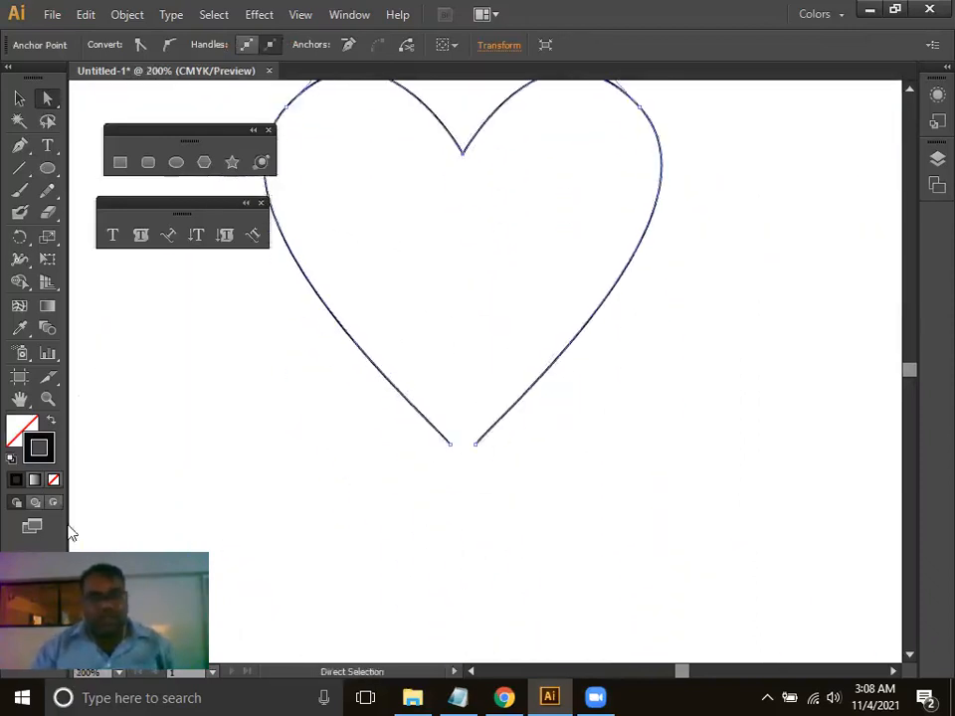
pyautogui.click(47, 398)
pyautogui.click(471, 458)
pyautogui.click(470, 458)
pyautogui.click(470, 459)
pyautogui.click(470, 457)
pyautogui.moveTo(509, 303); pyautogui.dragTo(498, 645)
pyautogui.moveTo(504, 224); pyautogui.dragTo(481, 597)
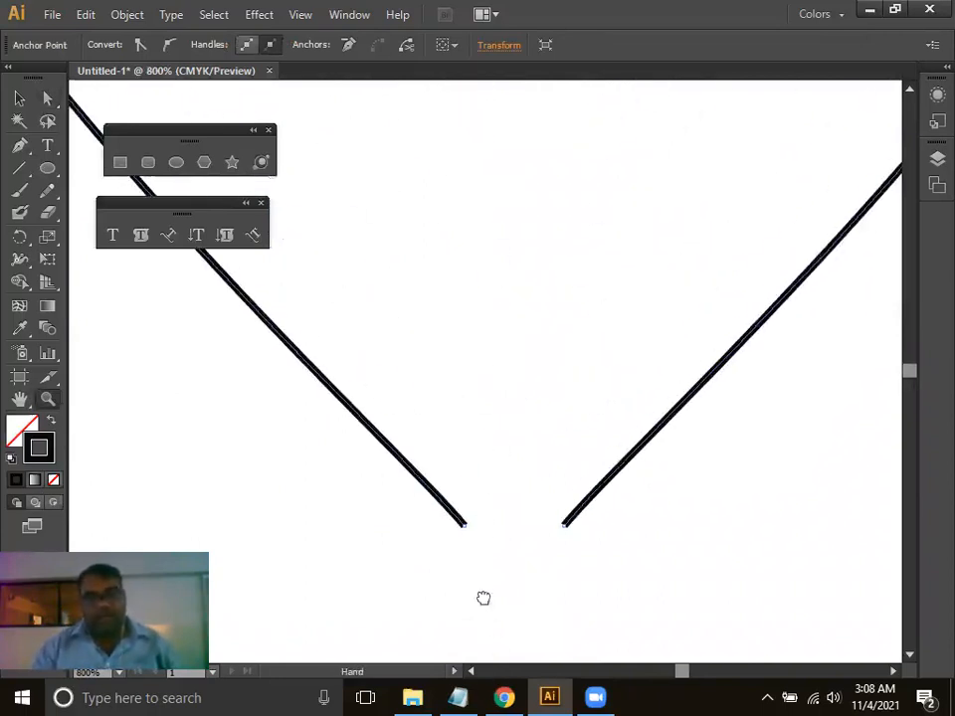
pyautogui.click(48, 98)
pyautogui.click(554, 560)
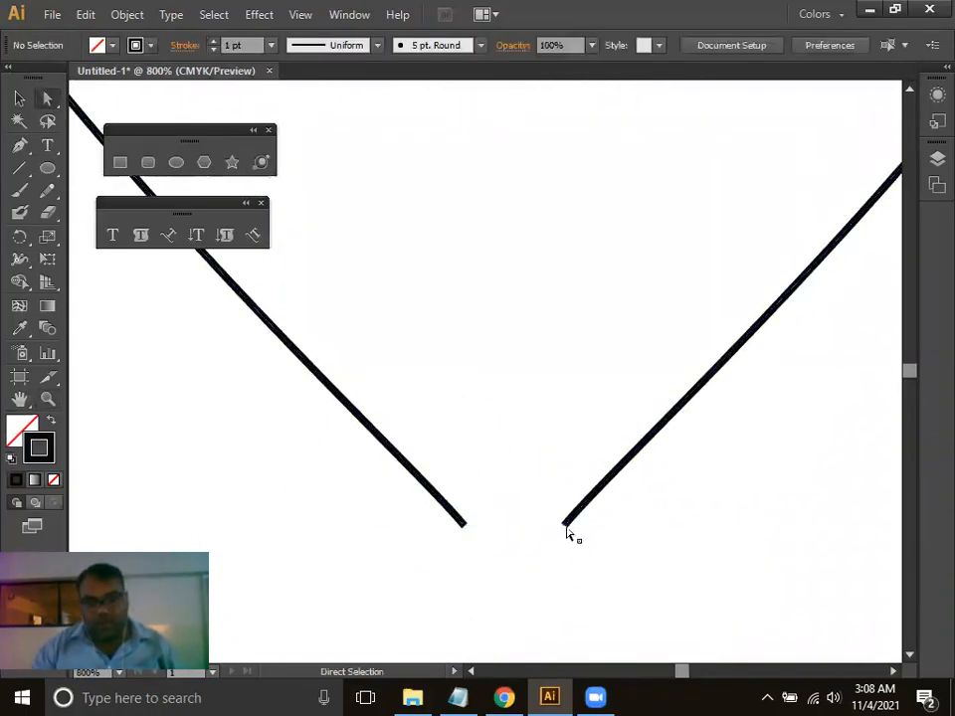
pyautogui.moveTo(565, 528); pyautogui.dragTo(527, 539)
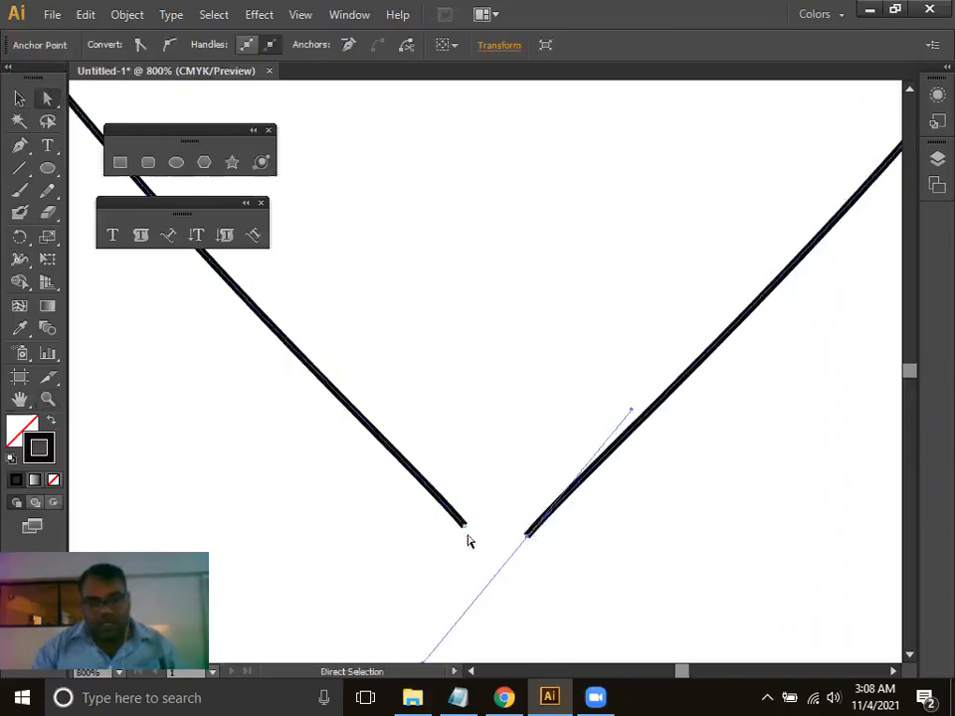
pyautogui.moveTo(468, 528); pyautogui.dragTo(531, 535)
# Join the two end points at the heart's bottom tip and return the view to 100%.
pyautogui.moveTo(613, 611); pyautogui.dragTo(369, 449)
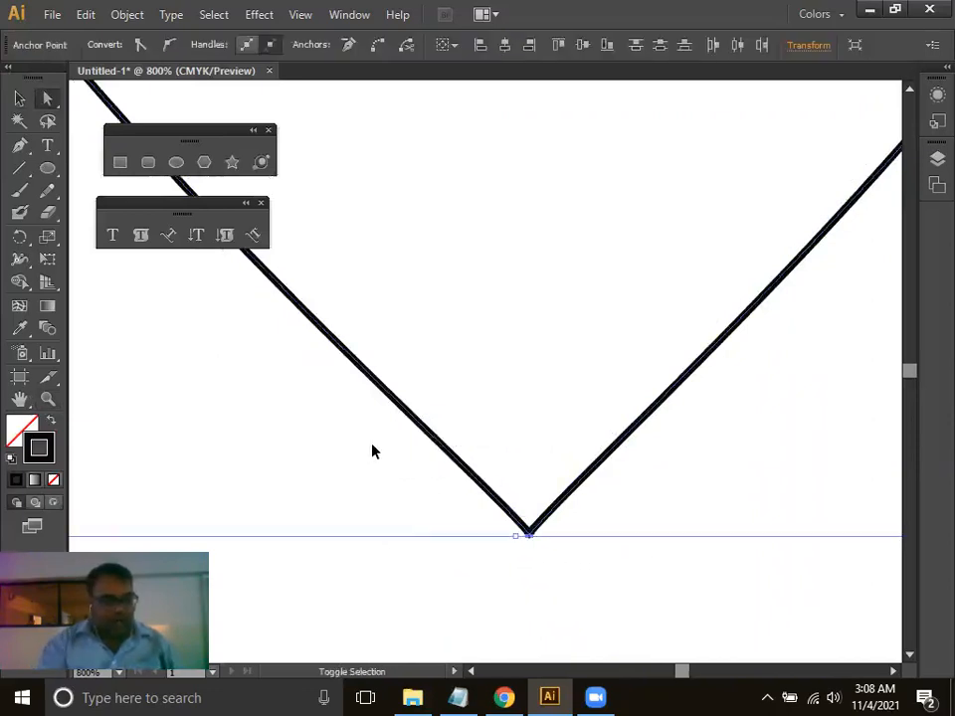
pyautogui.hotkey('ctrl', 'j')
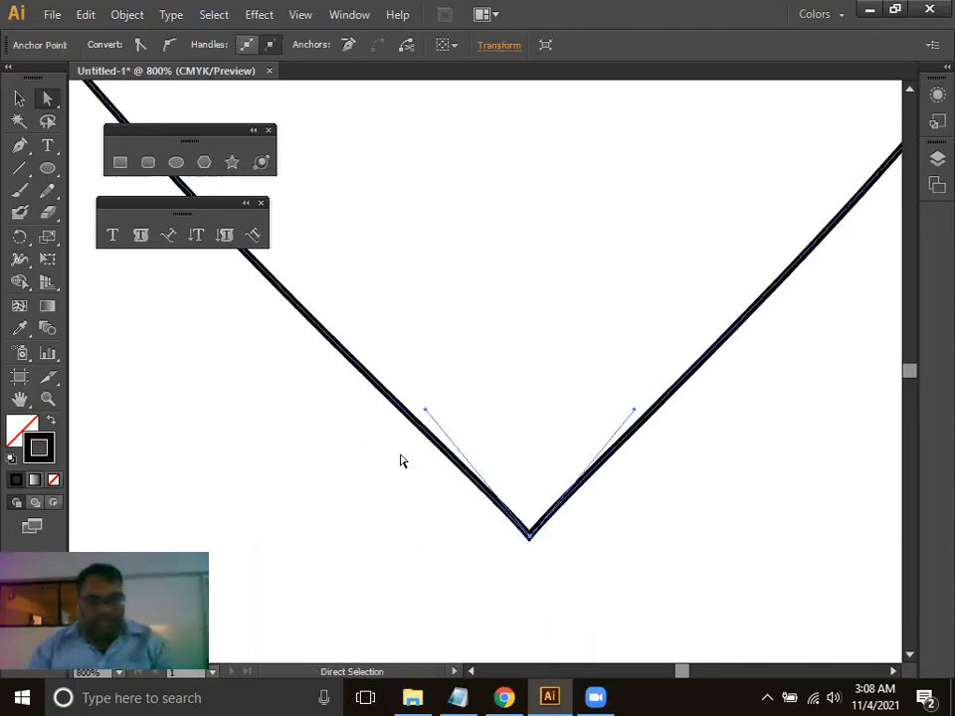
pyautogui.hotkey('ctrl', '1')
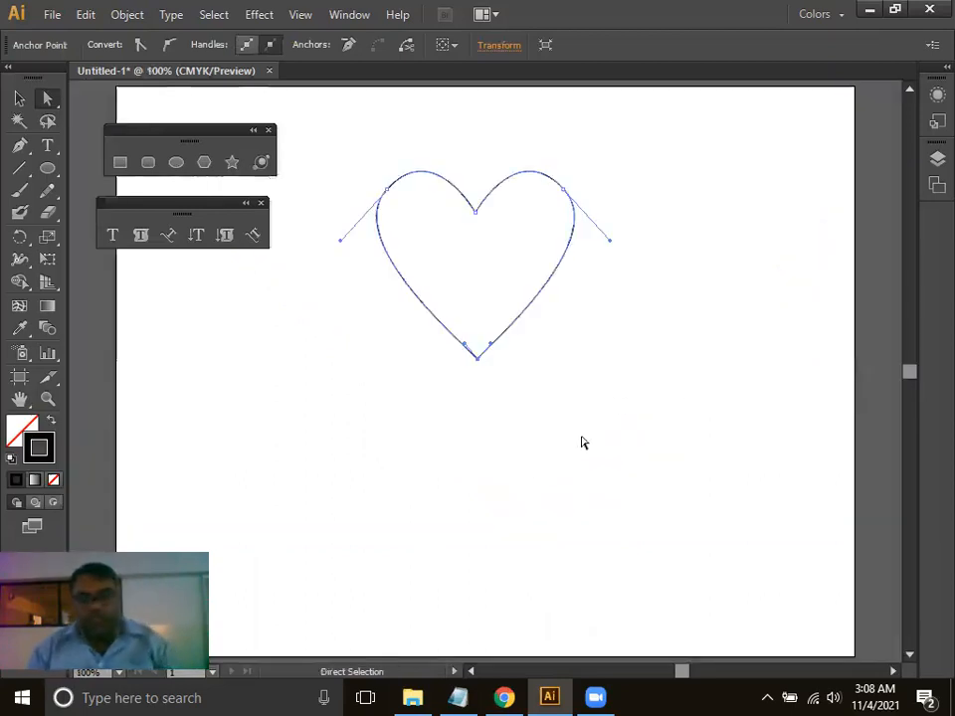
# Fill the heart with the C=25 M=25 Y=40 K=0 swatch, and place it scaled down in the artboard's upper right area.
pyautogui.doubleClick(21, 426)
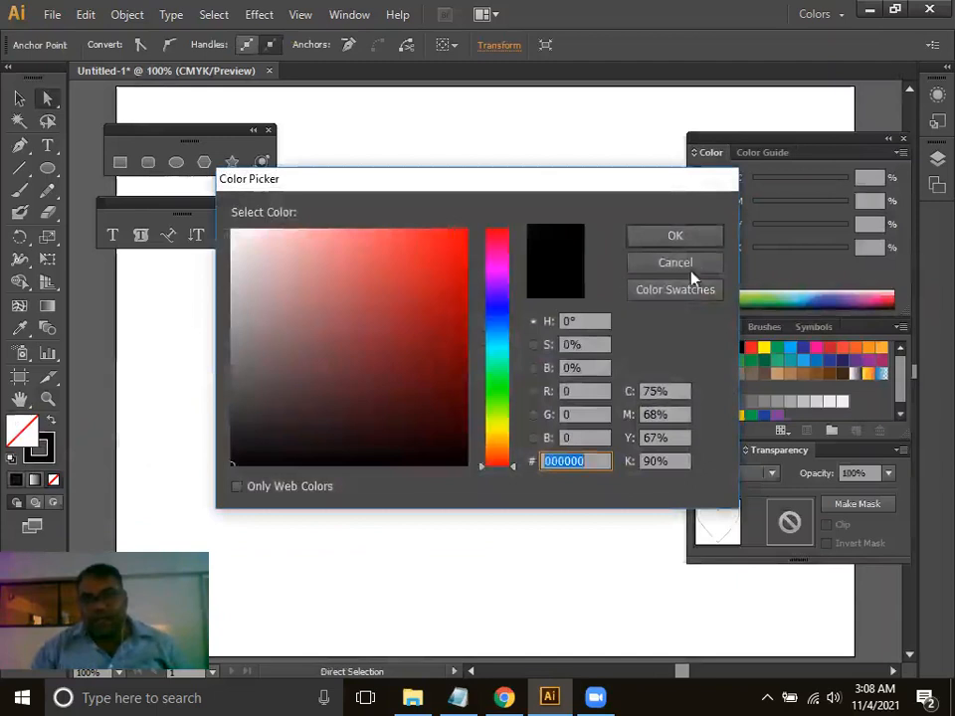
pyautogui.click(691, 271)
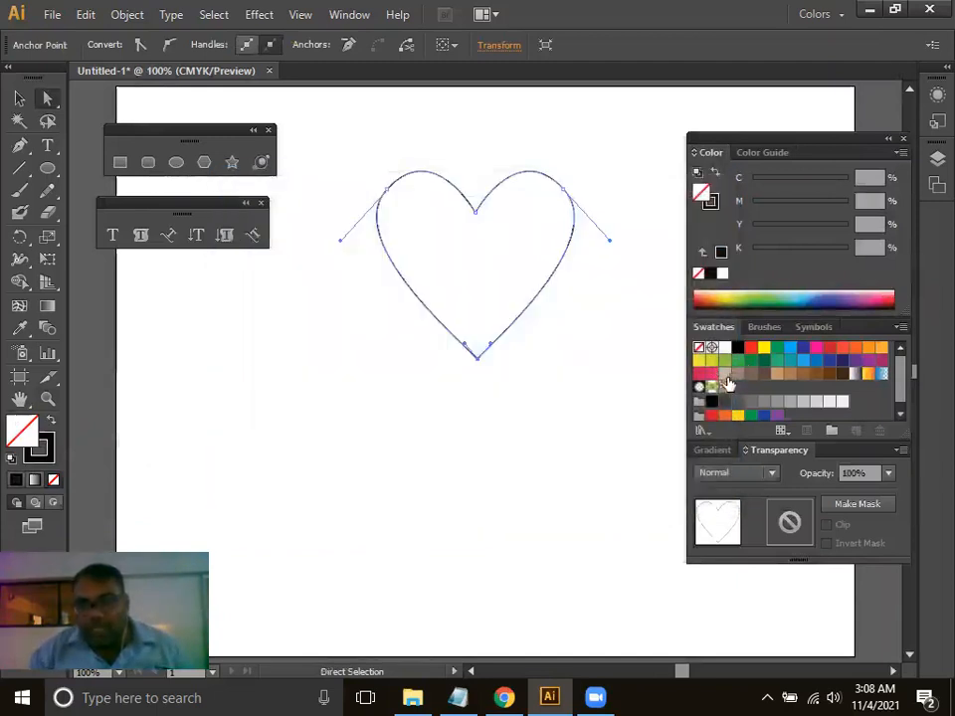
pyautogui.click(723, 375)
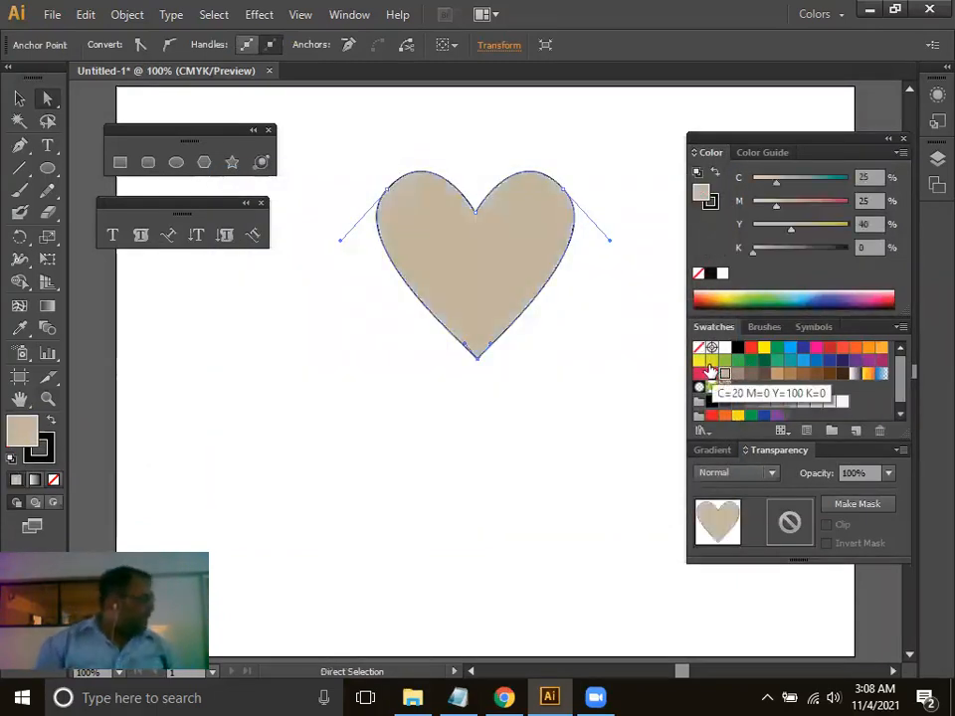
pyautogui.click(902, 139)
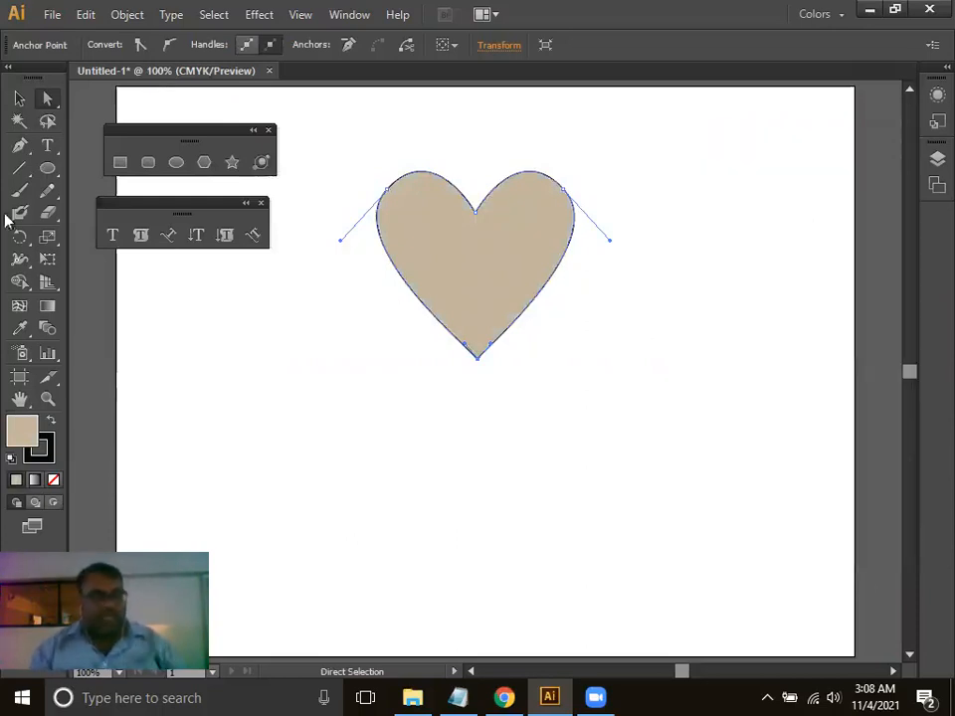
pyautogui.click(19, 97)
pyautogui.moveTo(375, 358); pyautogui.dragTo(667, 209)
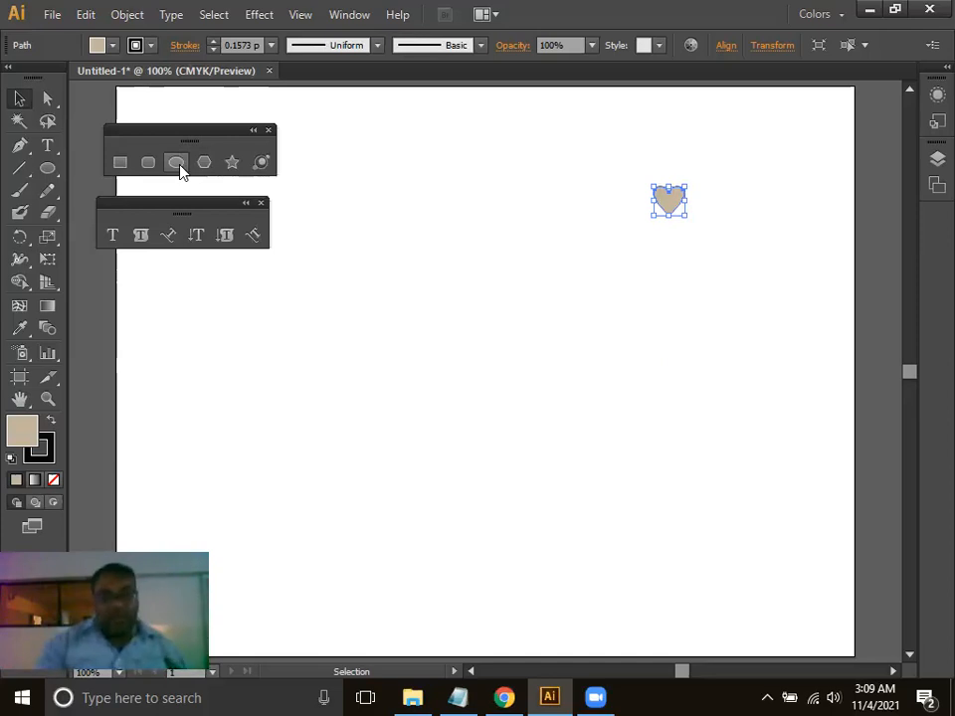
# Switch to Notepad and append ".... Compund Path Masking" to the Clipping Mask line under Episode-18.
pyautogui.click(458, 696)
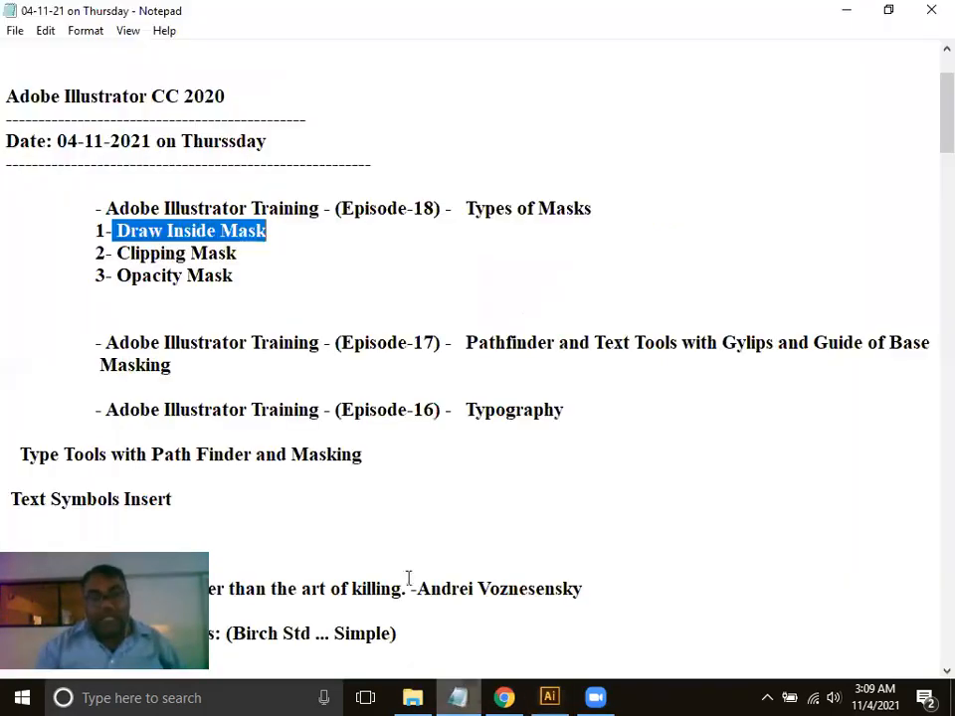
pyautogui.click(257, 255)
pyautogui.write('....')
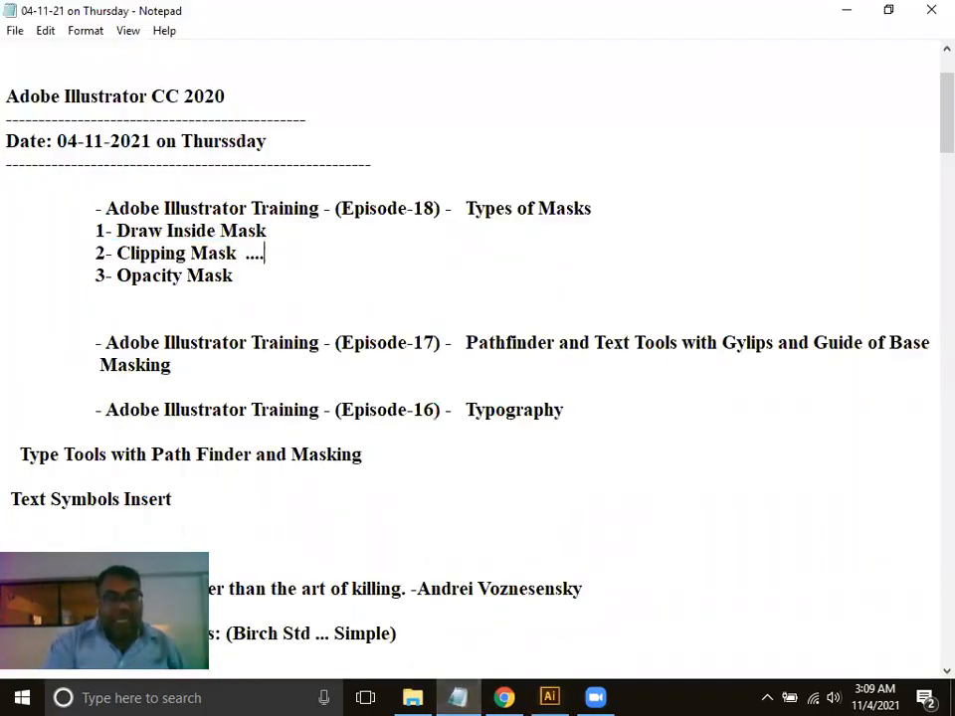
pyautogui.write(' Comp')
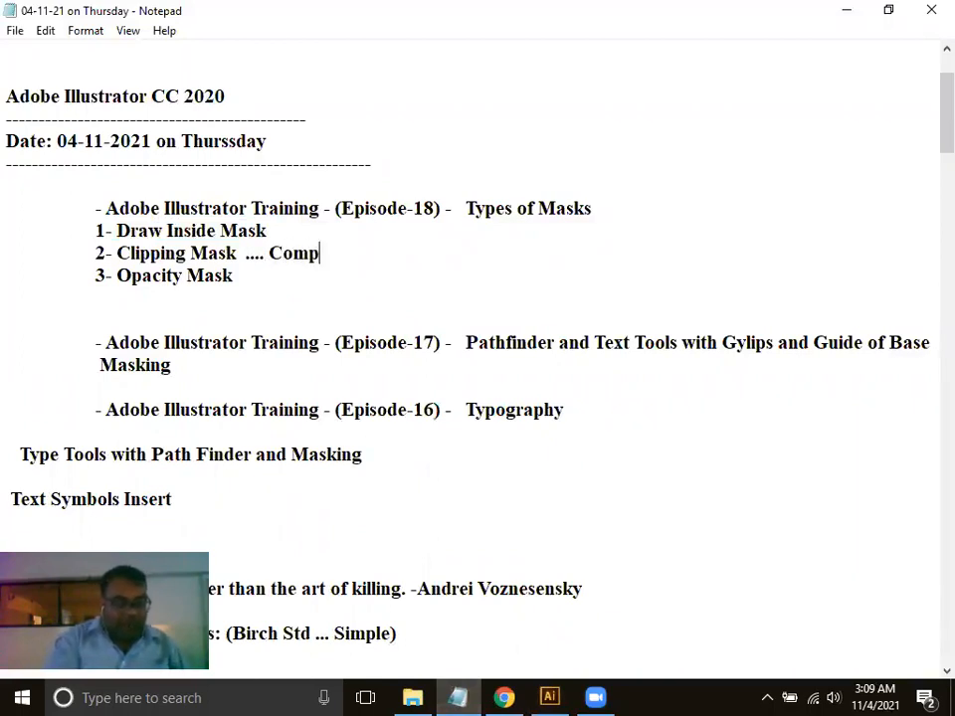
pyautogui.write('und Path')
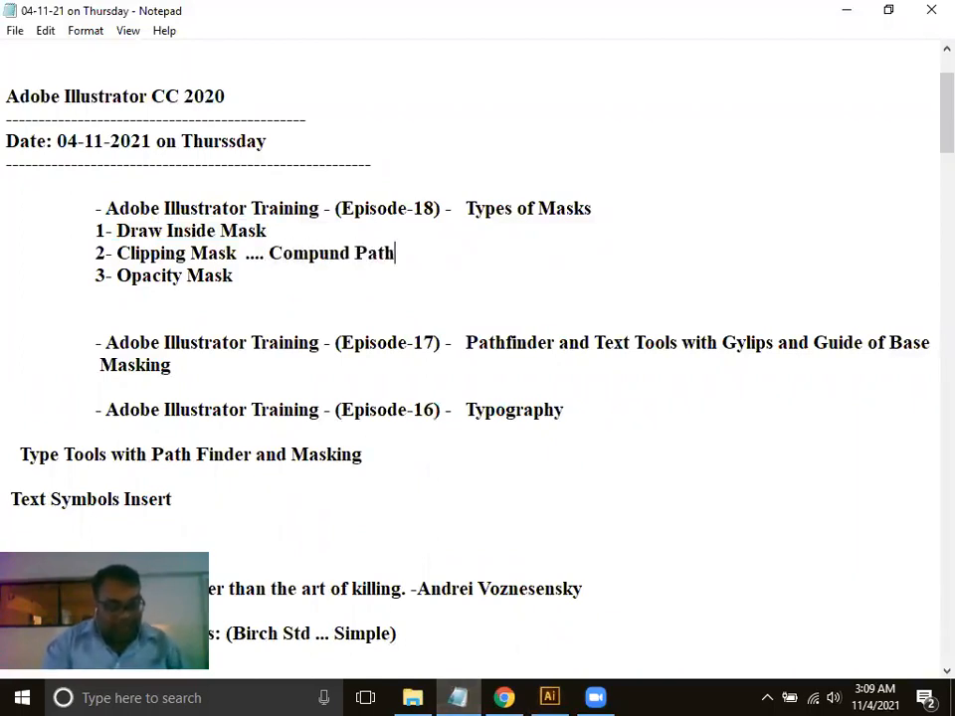
pyautogui.write(' Masking')
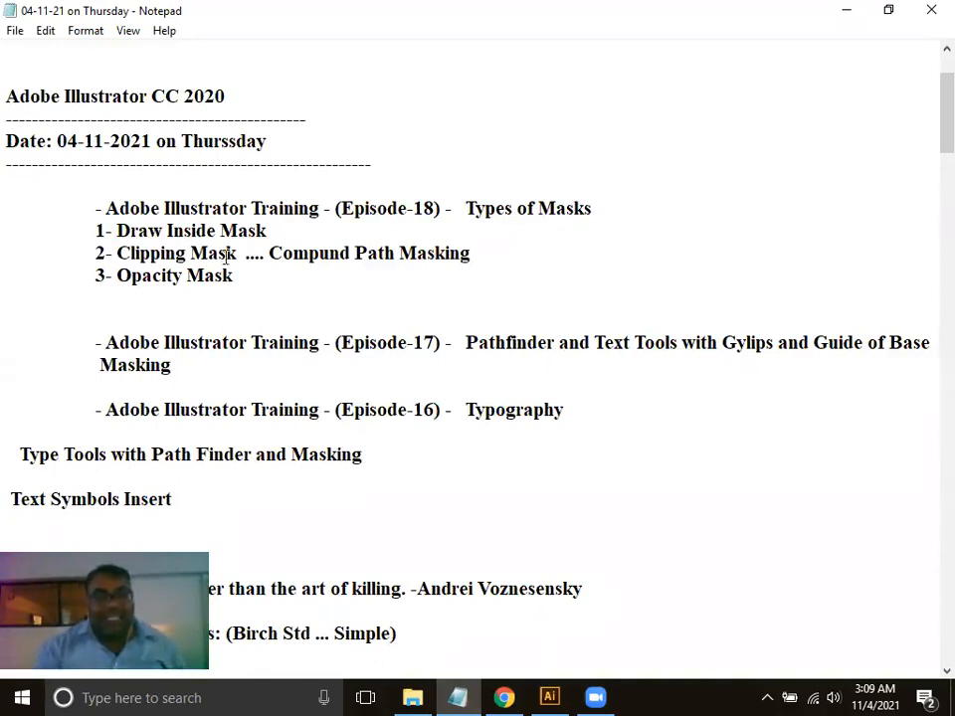
# Insert "Types of Cliping..." before "Compund Path Masking" on the Clipping Mask line under Episode-18.
pyautogui.moveTo(258, 261); pyautogui.dragTo(265, 261)
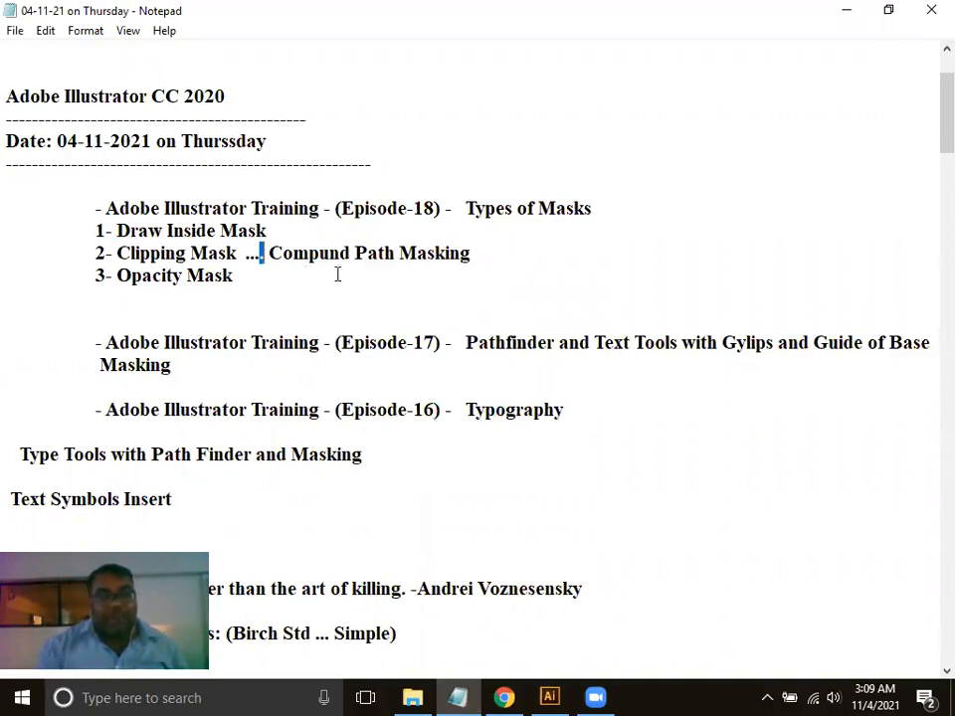
pyautogui.write('| ')
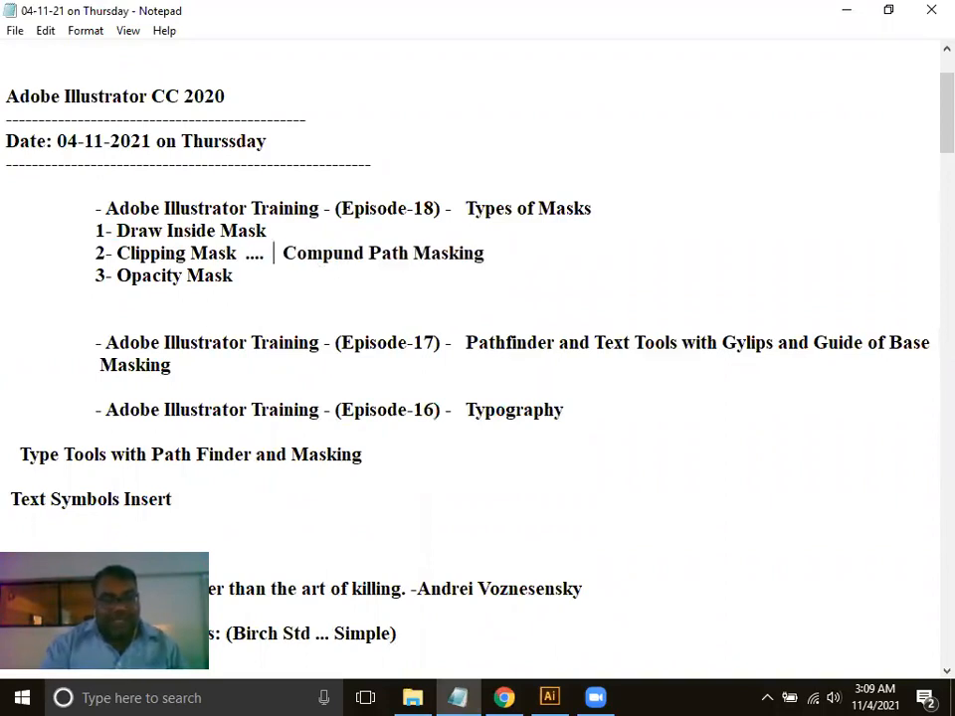
pyautogui.write('Typers of')
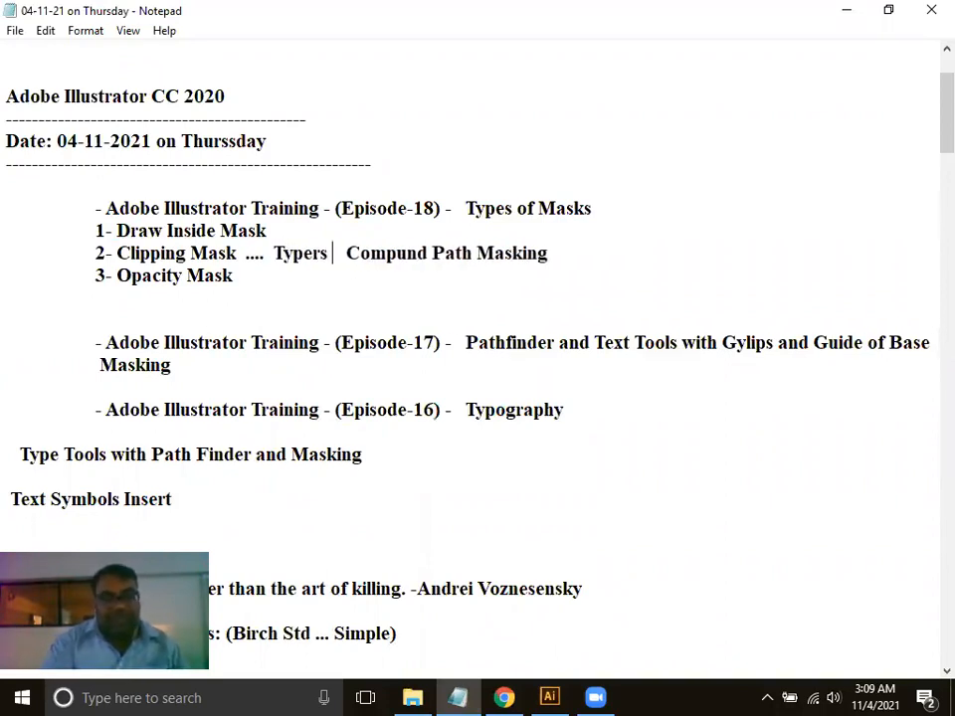
pyautogui.press('BackSpace')
pyautogui.press('BackSpace')
pyautogui.press('BackSpace')
pyautogui.press('BackSpace')
pyautogui.press('BackSpace')
pyautogui.write('s')
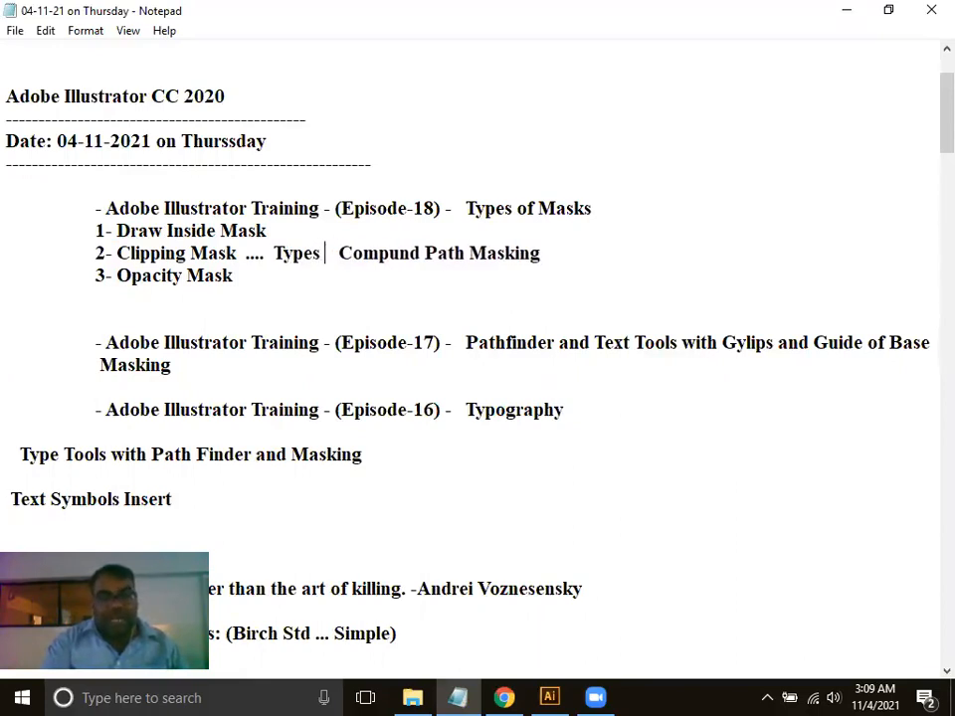
pyautogui.write(' of Clip')
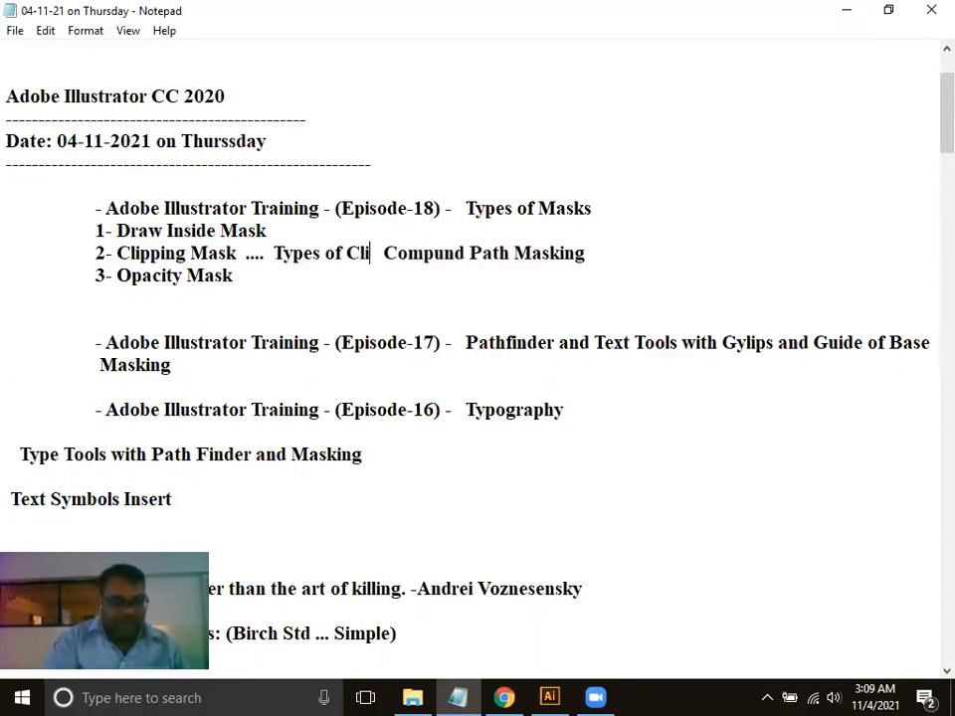
pyautogui.write('oing')
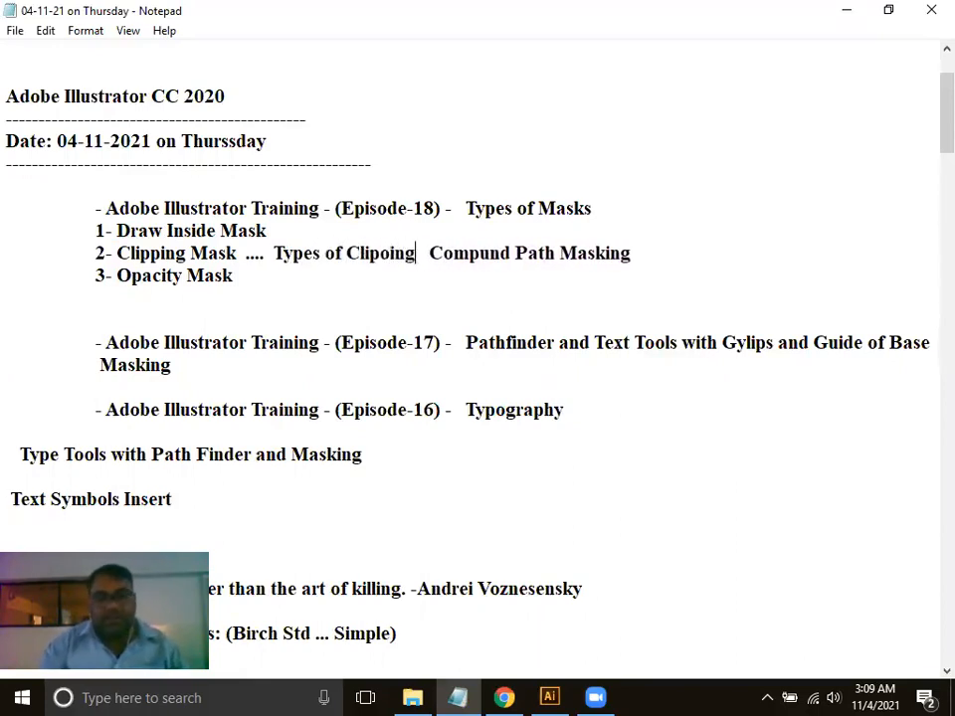
pyautogui.press('BackSpace')
pyautogui.press('BackSpace')
pyautogui.press('BackSpace')
pyautogui.press('BackSpace')
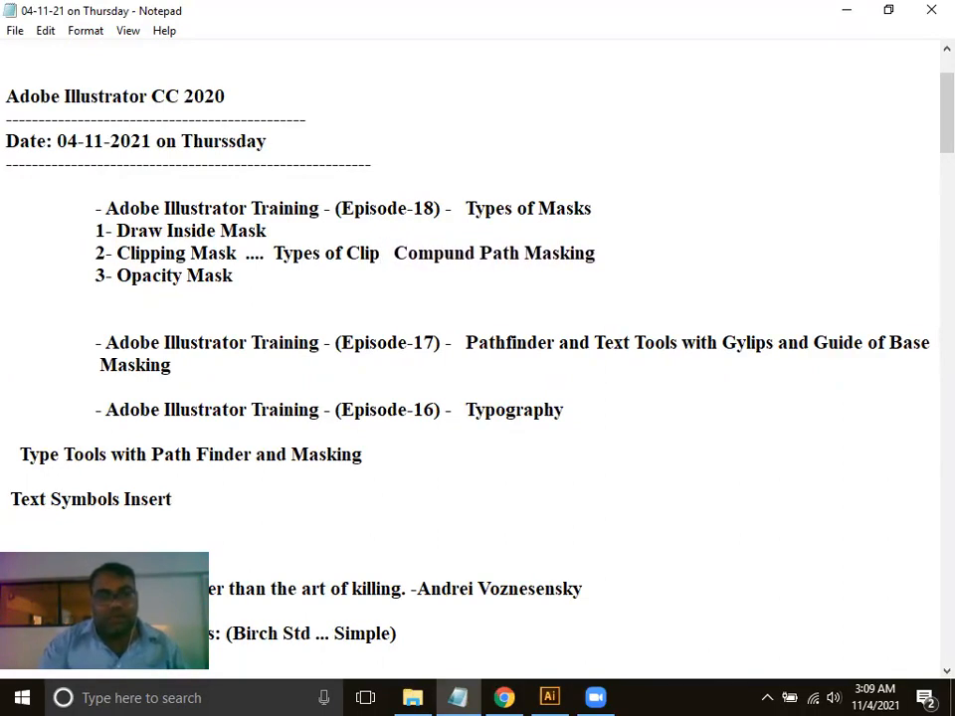
pyautogui.write('ing')
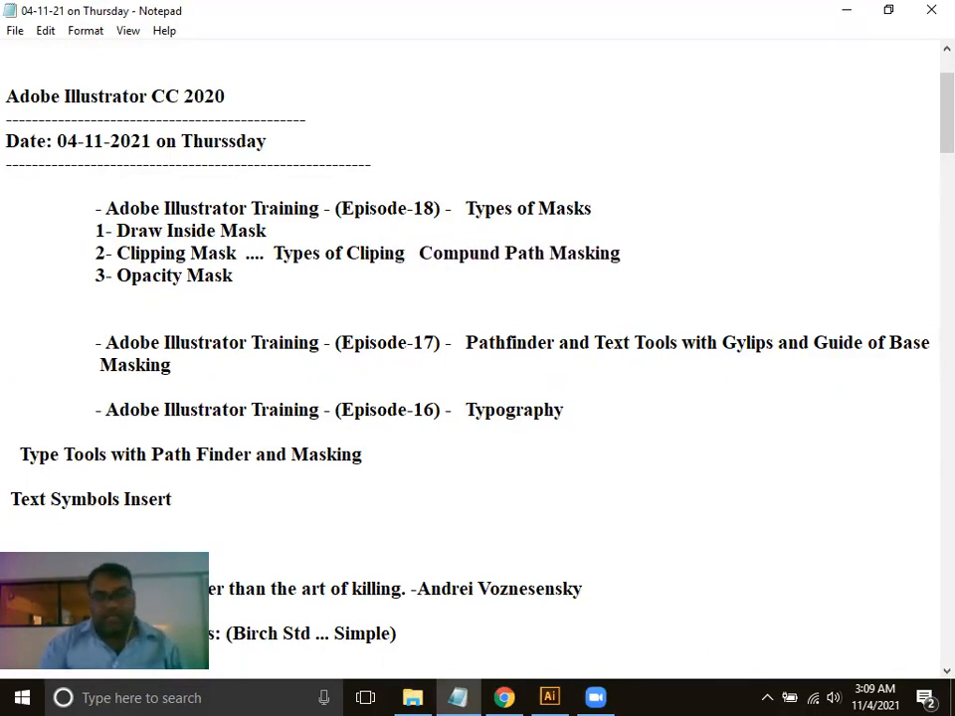
pyautogui.press('Delete')
pyautogui.write('... >')
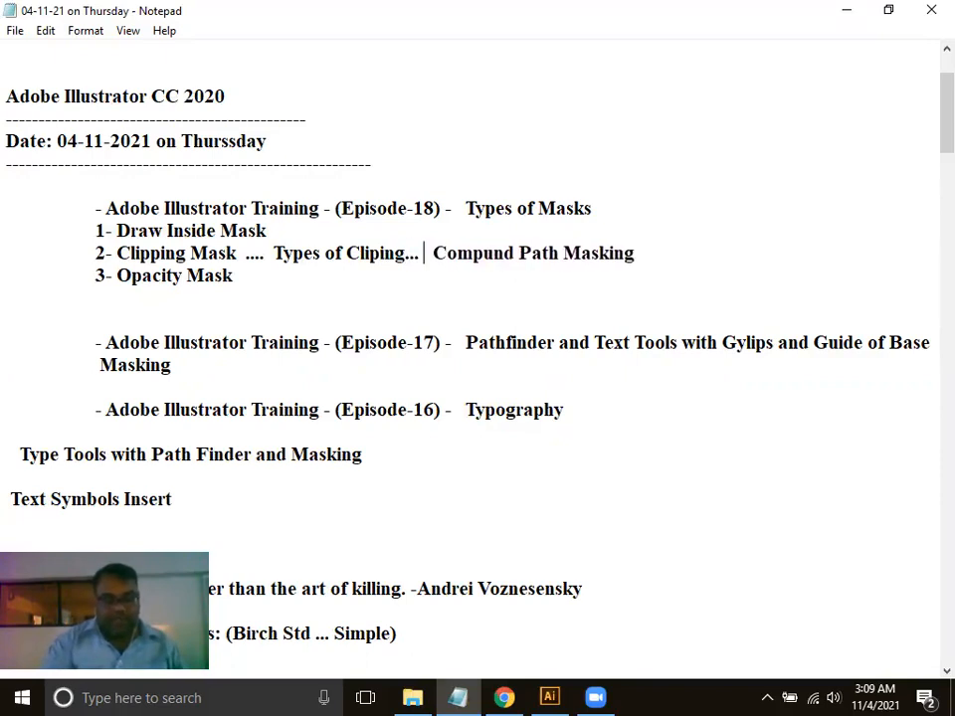
# Switch to Illustrator and draw a circle about 3.2 in across in the middle of the artboard.
pyautogui.click(550, 697)
pyautogui.click(328, 305)
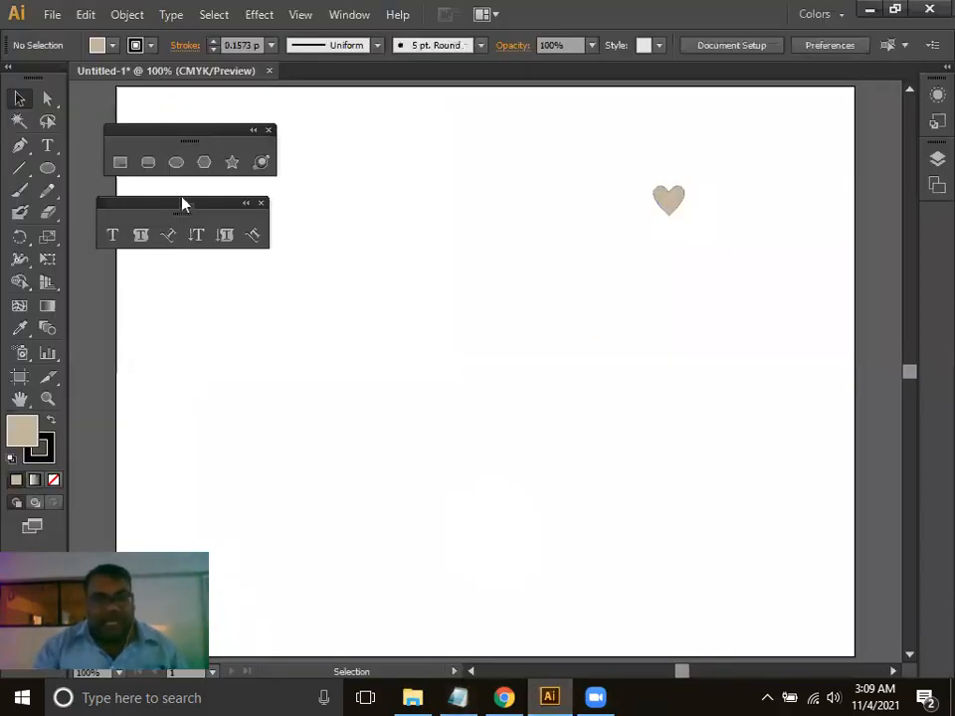
pyautogui.click(176, 162)
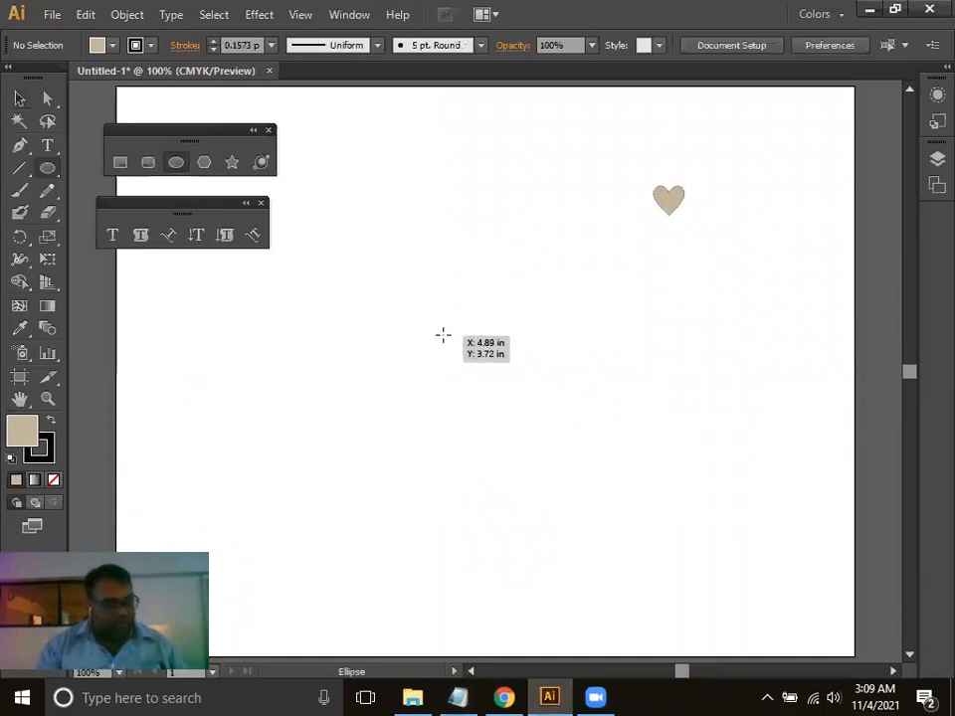
pyautogui.moveTo(477, 353); pyautogui.dragTo(585, 460)
pyautogui.press('v')
pyautogui.moveTo(502, 336); pyautogui.dragTo(515, 337)
# Show the rulers and place a horizontal and a vertical guide crossing at the circle's center.
pyautogui.hotkey('ctrl', 'r')
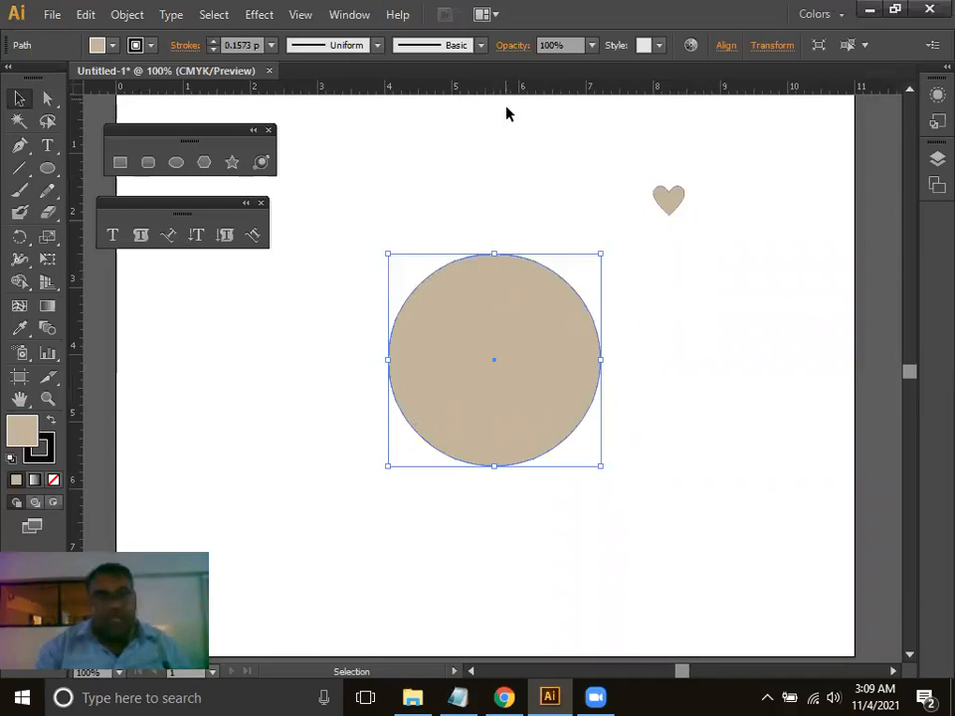
pyautogui.moveTo(495, 88); pyautogui.dragTo(543, 366)
pyautogui.moveTo(78, 427); pyautogui.dragTo(495, 460)
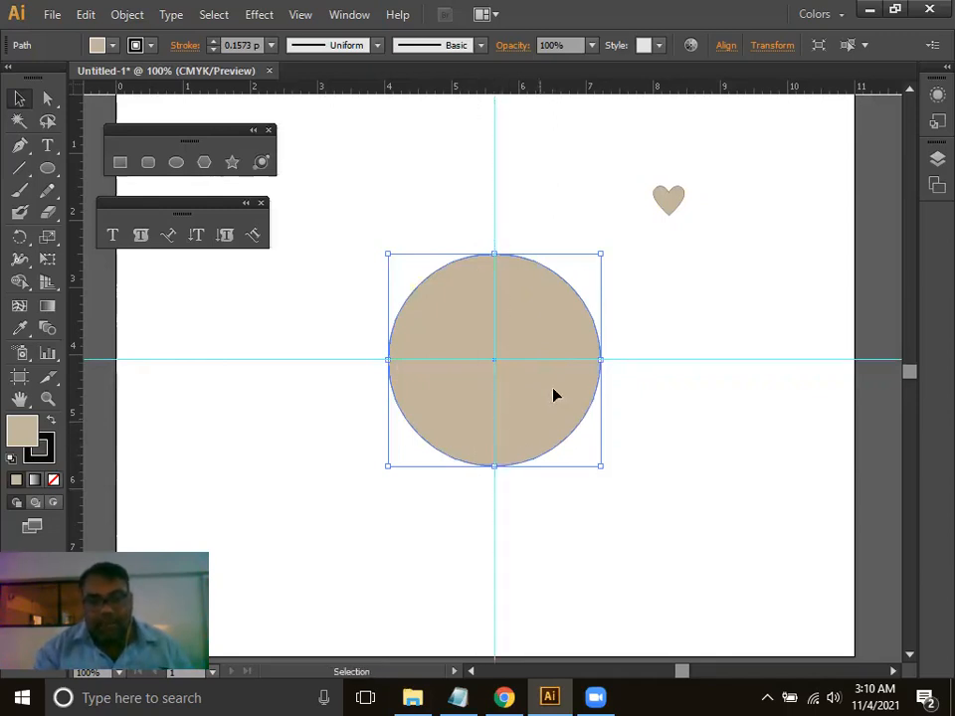
# Center the heart on the vertical guide above the circle, and start a Rotate with its pivot at the circle's center.
pyautogui.click(671, 204)
pyautogui.moveTo(488, 204); pyautogui.dragTo(503, 197)
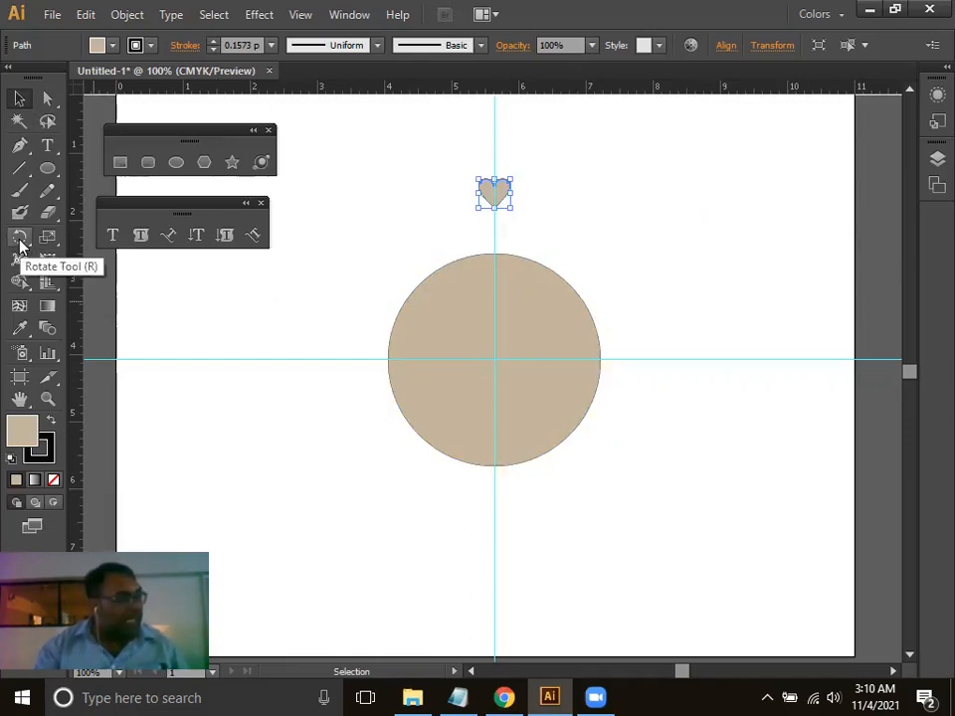
pyautogui.click(20, 238)
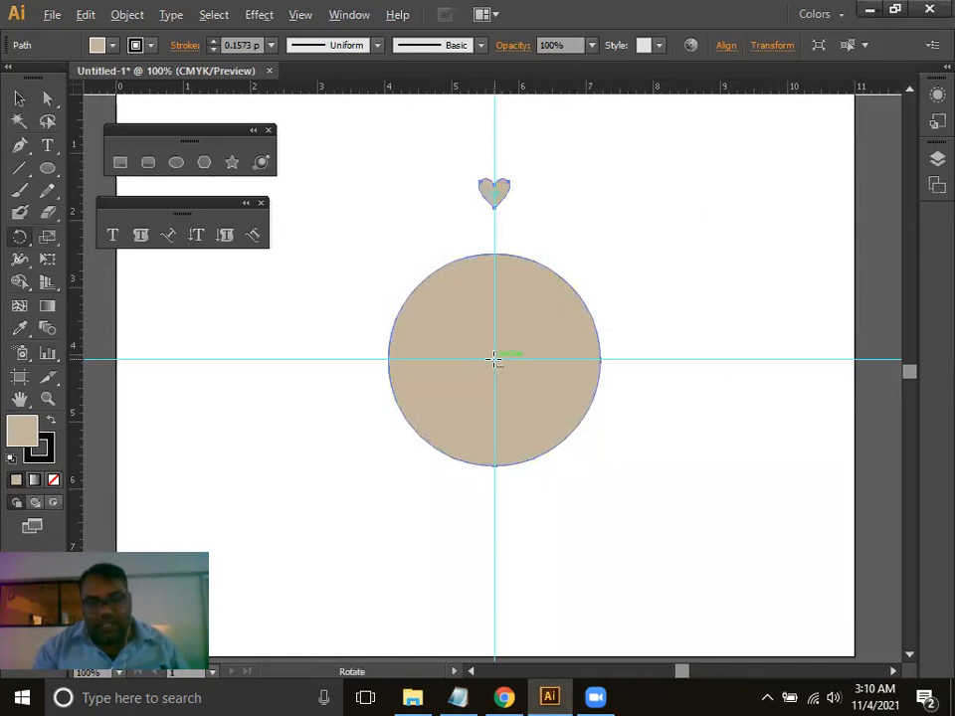
pyautogui.keyDown('alt'); pyautogui.click(494, 364); pyautogui.keyUp('alt')
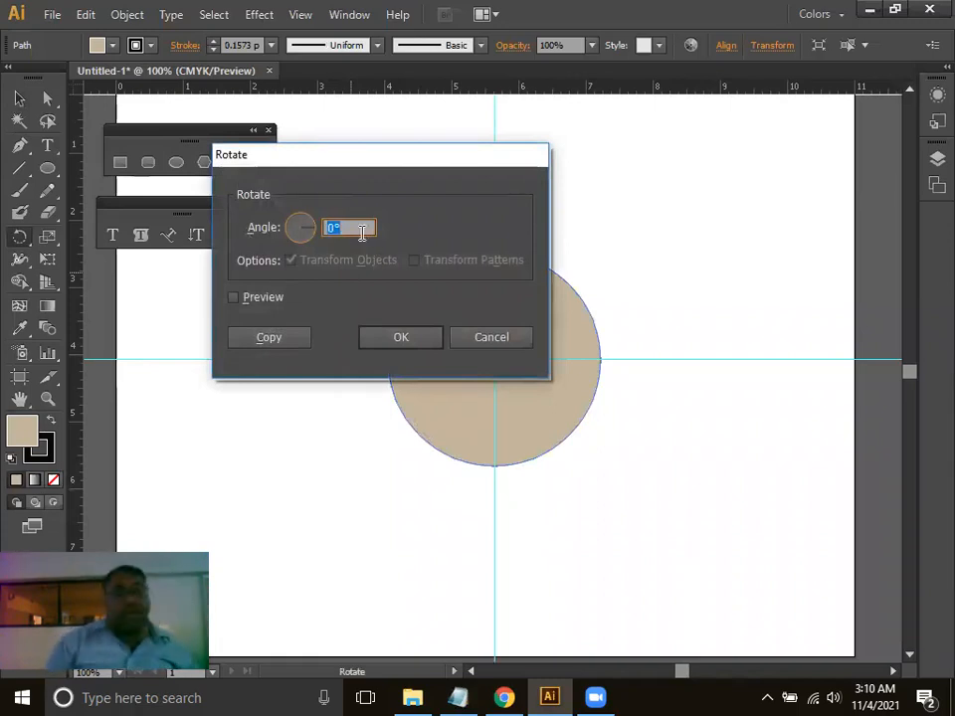
# Open Calculator, divide 360 by 18 to find the rotation angle, and close it.
pyautogui.press('super+r')
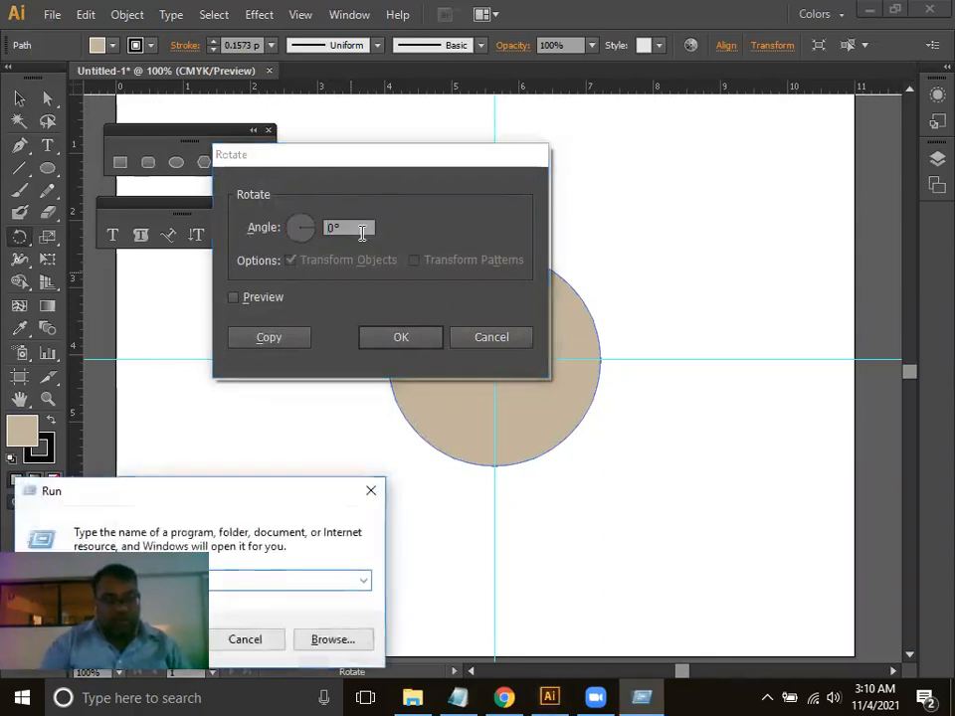
pyautogui.press('Return')
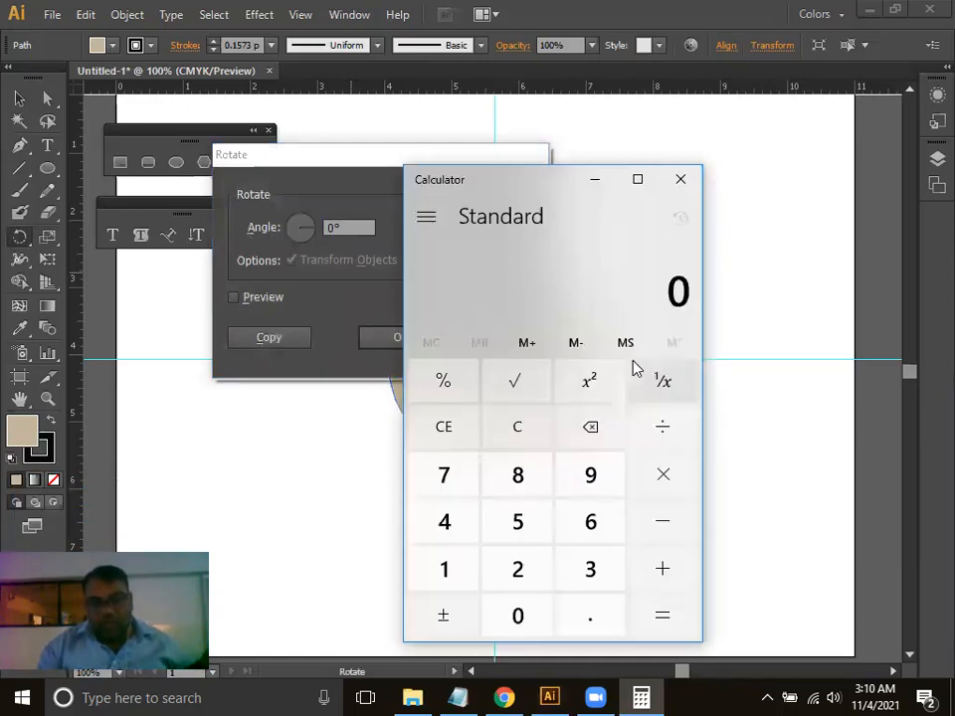
pyautogui.click(589, 575)
pyautogui.click(592, 527)
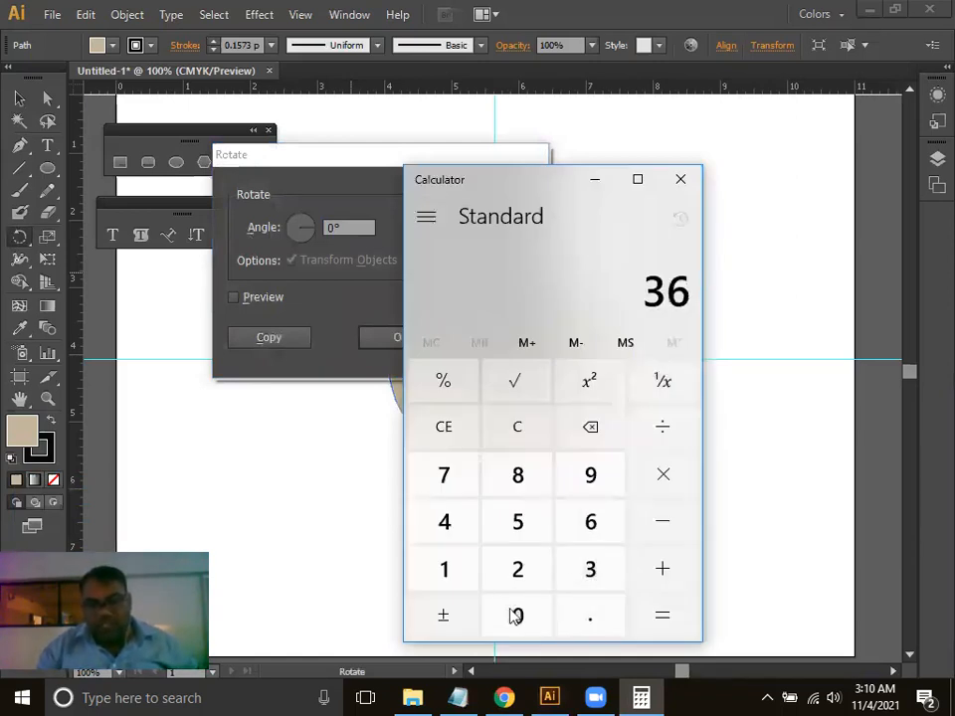
pyautogui.click(514, 616)
pyautogui.click(664, 436)
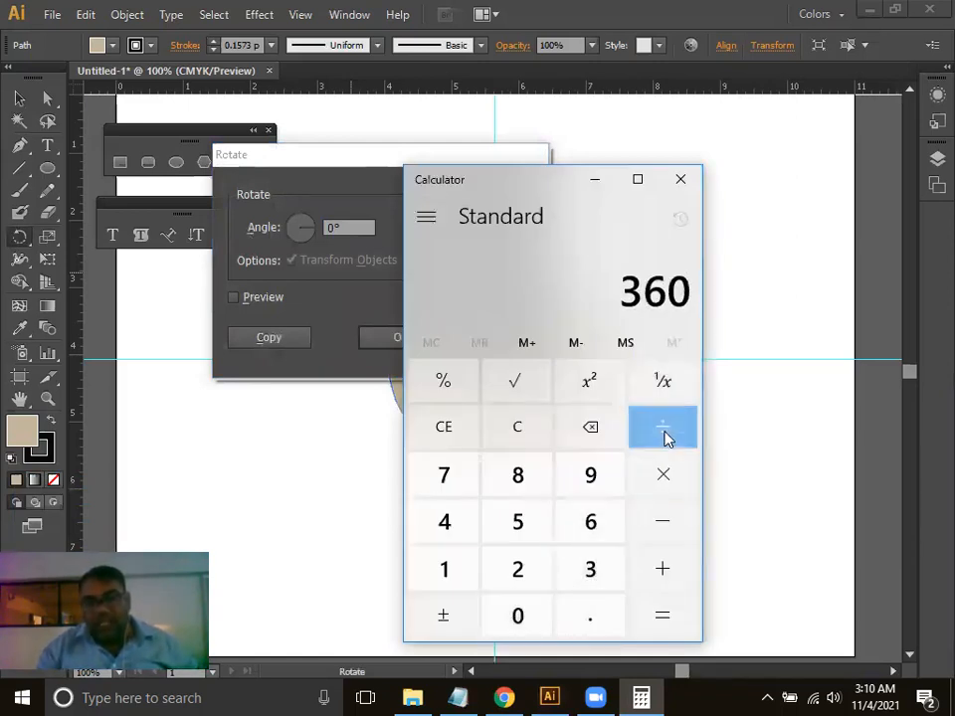
pyautogui.click(444, 577)
pyautogui.click(522, 477)
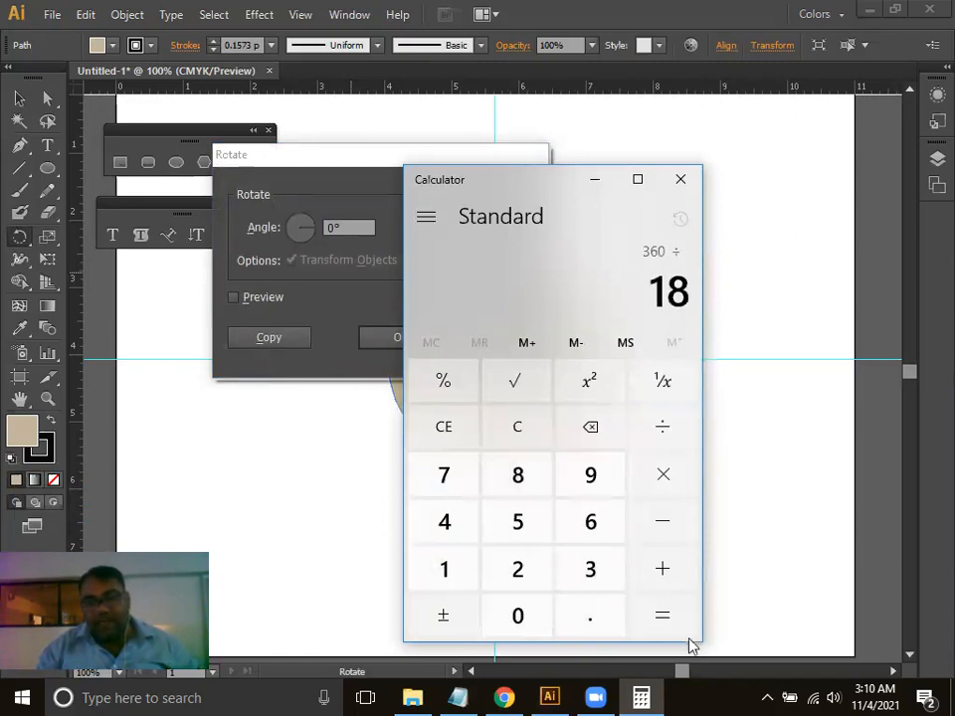
pyautogui.click(675, 628)
pyautogui.click(680, 179)
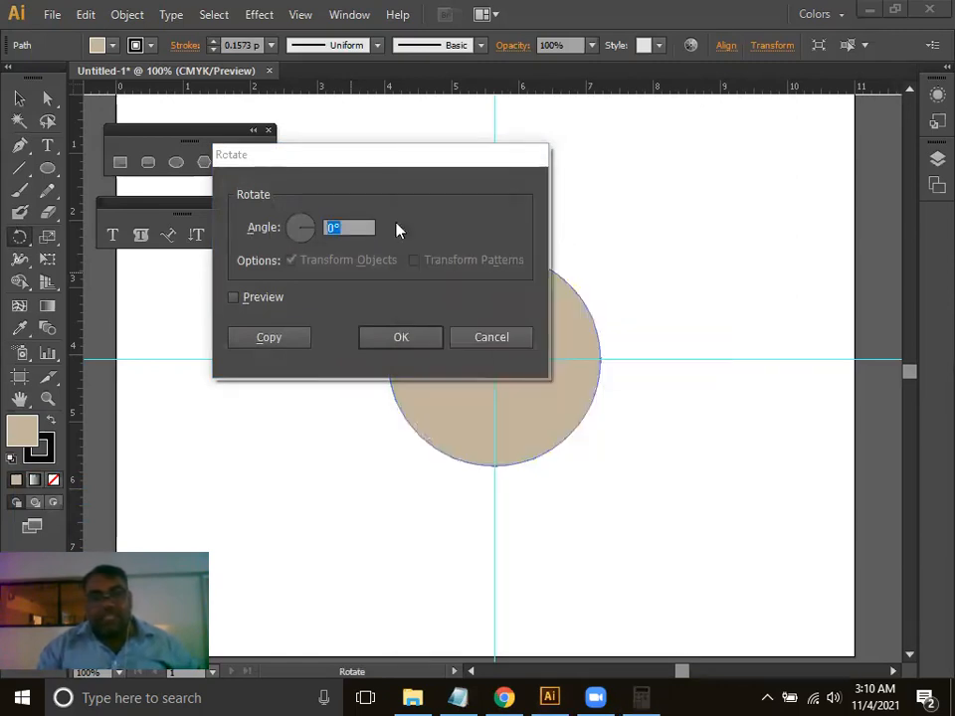
# Create a copy of the heart rotated 20° about the circle's center, and repeat it until 18 hearts ring the circle.
pyautogui.write('20')
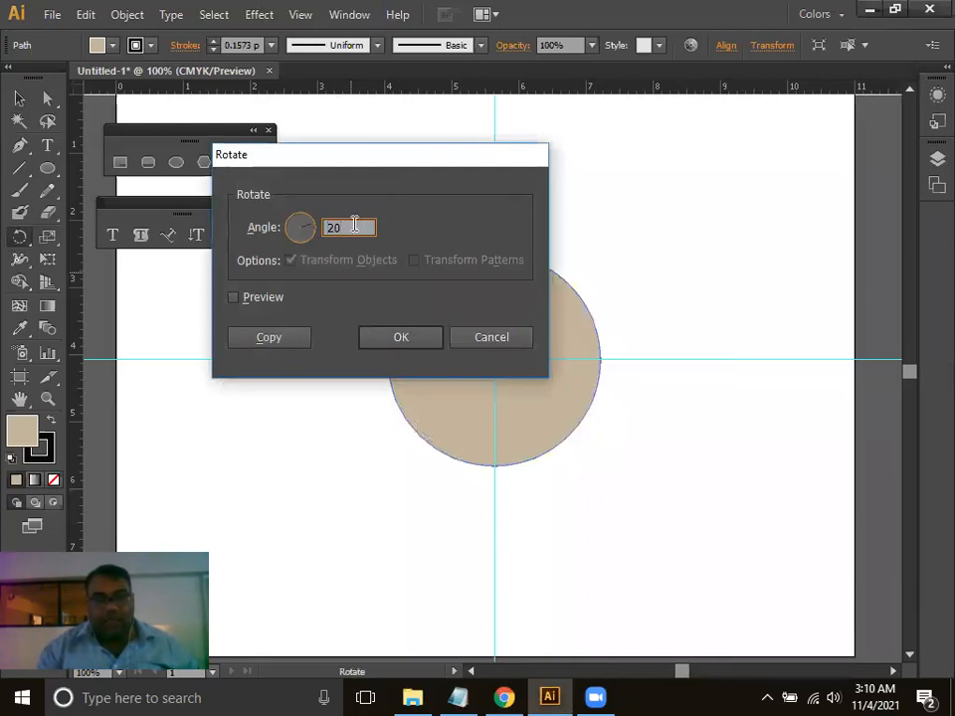
pyautogui.click(267, 338)
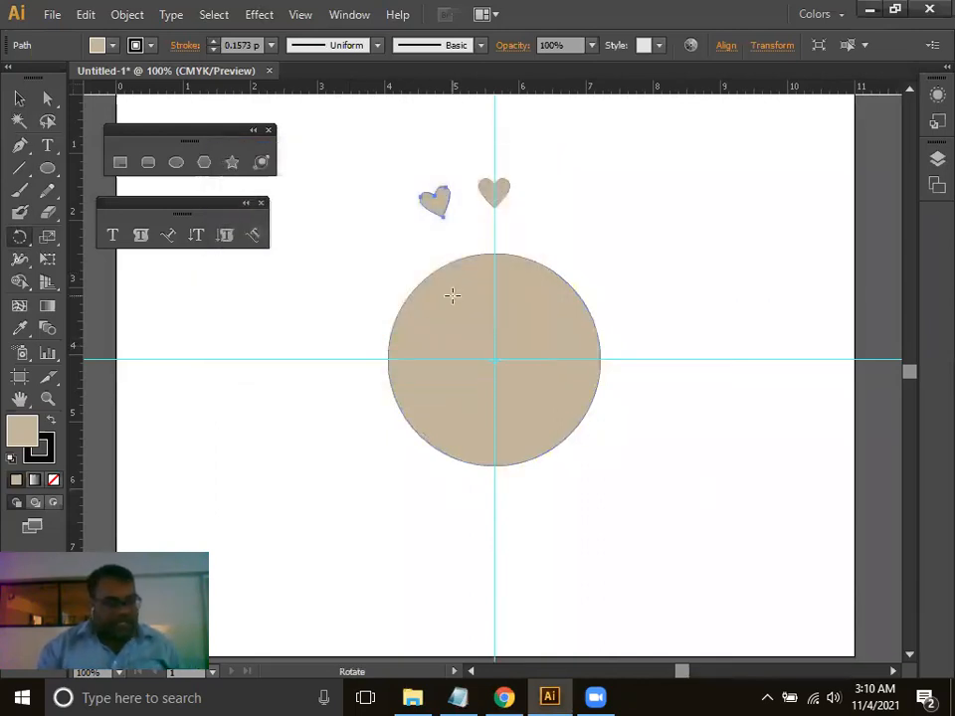
pyautogui.hotkey('ctrl', 'd')
pyautogui.hotkey('ctrl', 'd')
pyautogui.hotkey('ctrl', 'd')
pyautogui.hotkey('ctrl', 'd')
pyautogui.hotkey('ctrl', 'd')
pyautogui.hotkey('ctrl', 'd')
pyautogui.hotkey('ctrl', 'd')
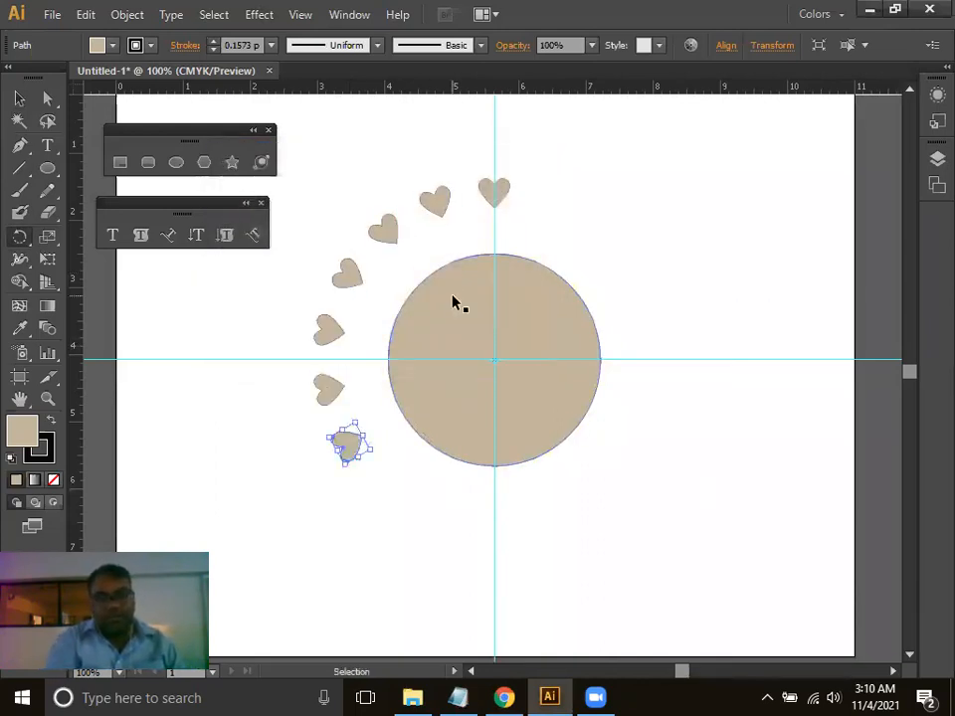
pyautogui.hotkey('ctrl', 'd')
pyautogui.hotkey('ctrl', 'd')
pyautogui.hotkey('ctrl', 'd')
pyautogui.hotkey('ctrl', 'd')
pyautogui.hotkey('ctrl', 'd')
pyautogui.hotkey('ctrl', 'd')
pyautogui.hotkey('ctrl', 'd')
pyautogui.hotkey('ctrl', 'd')
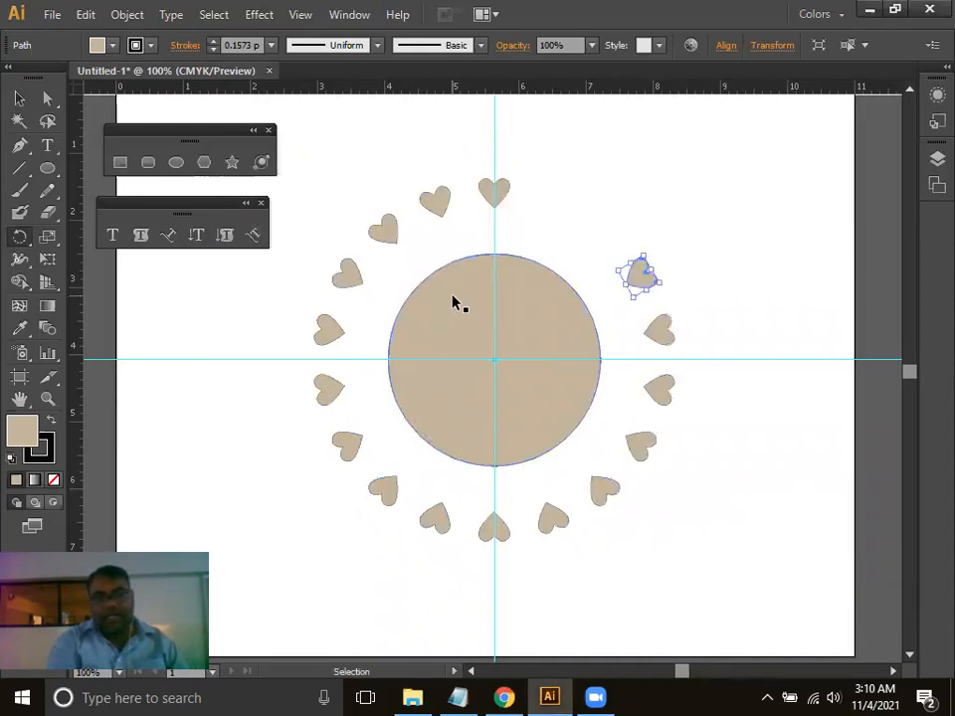
pyautogui.hotkey('ctrl', 'd')
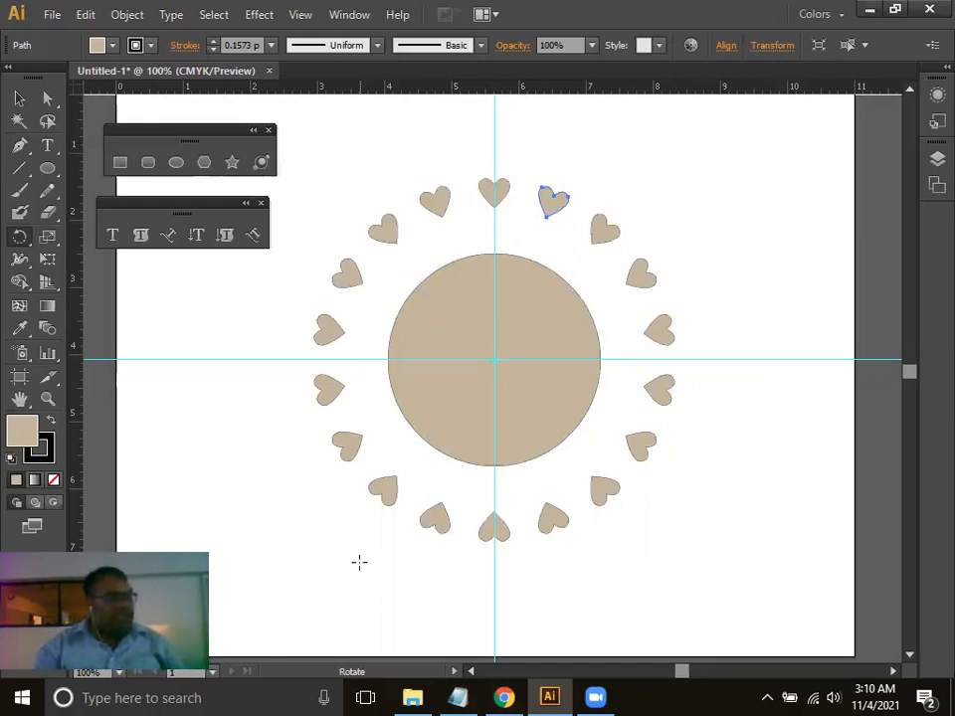
# Hide the guides and select the circle together with all the hearts around it.
pyautogui.hotkey('ctrl', ';')
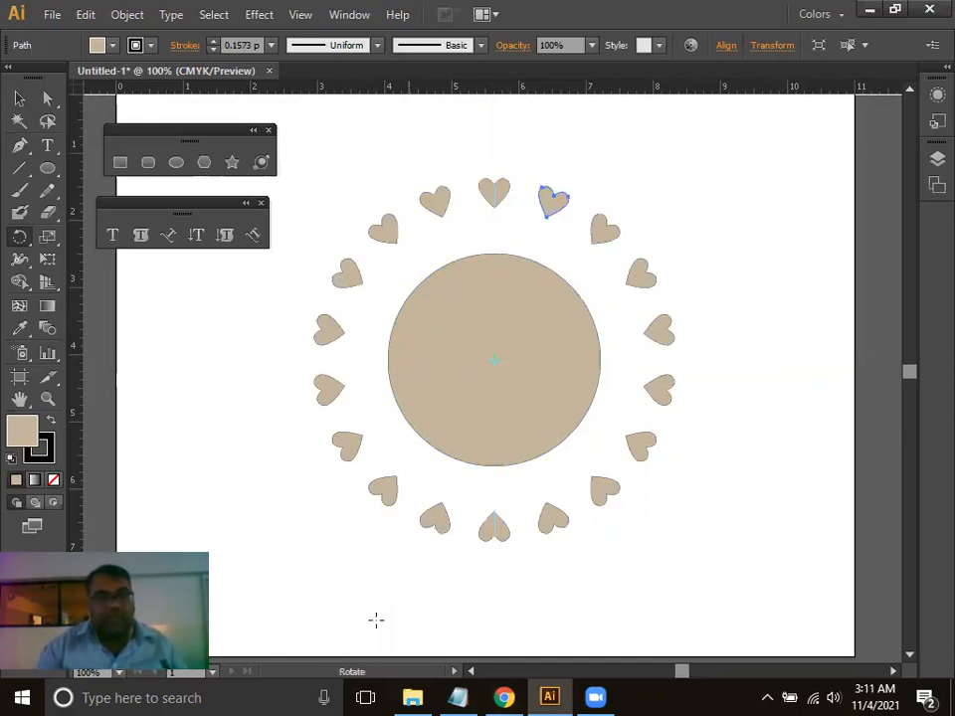
pyautogui.click(18, 99)
pyautogui.hotkey('ctrl', '-')
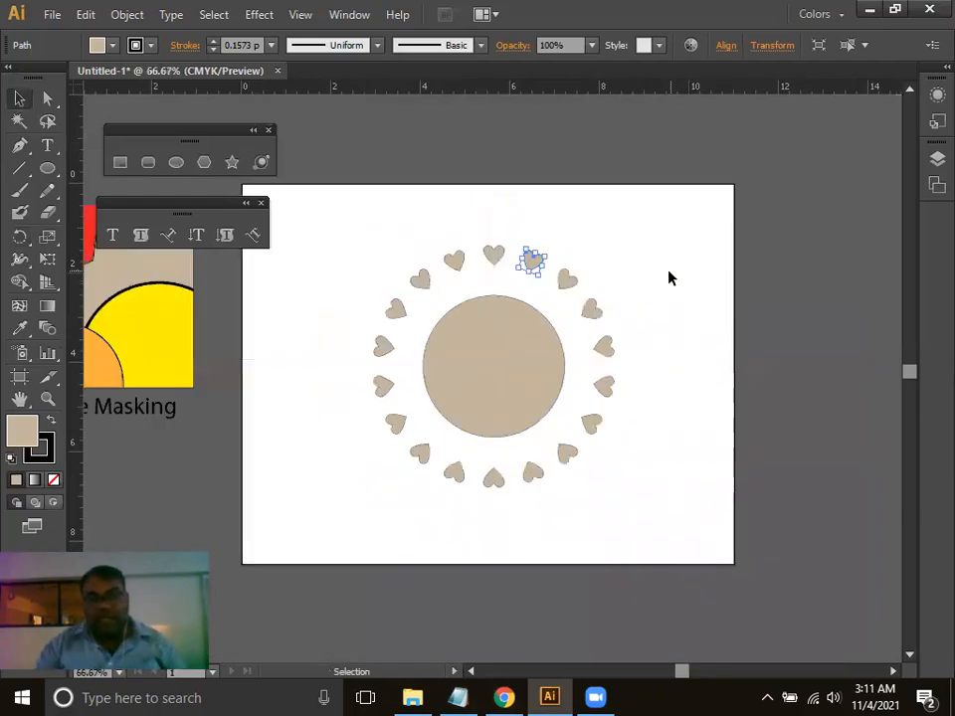
pyautogui.click(362, 228)
pyautogui.moveTo(335, 220); pyautogui.dragTo(677, 535)
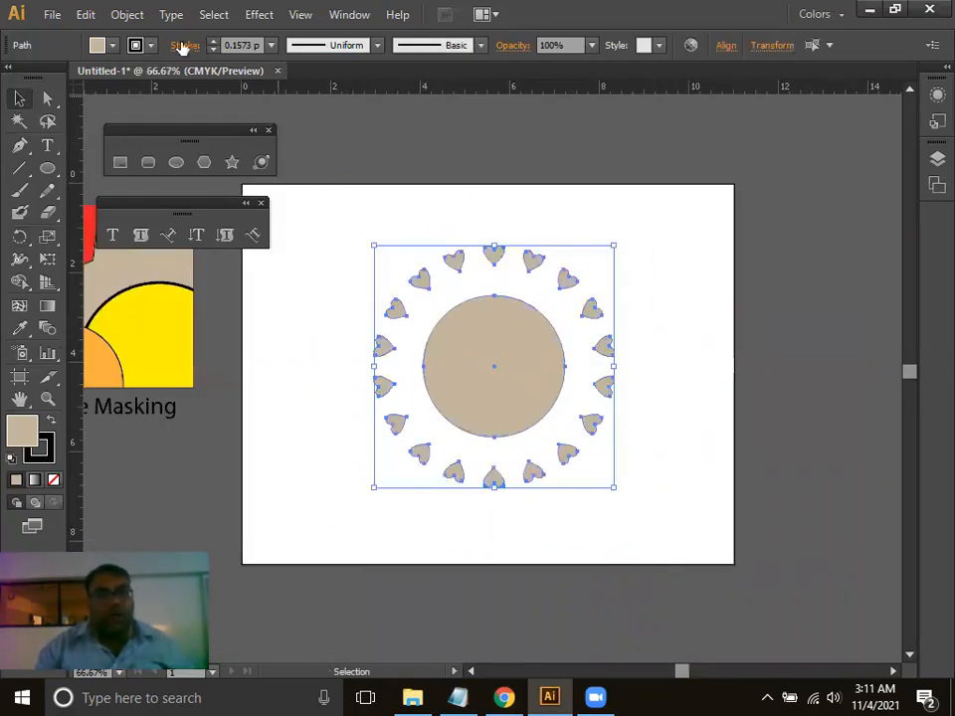
# Group the circle and its ring of hearts and move the group off the artboard's right edge.
pyautogui.click(129, 15)
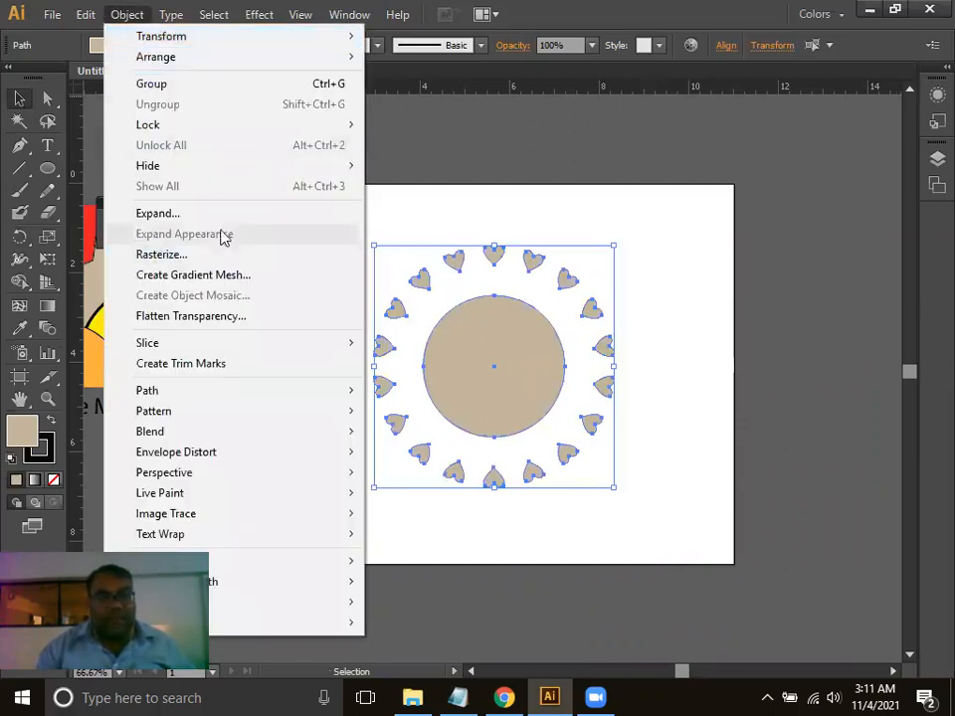
pyautogui.click(223, 84)
pyautogui.moveTo(451, 343); pyautogui.dragTo(802, 325)
pyautogui.press('space')
pyautogui.moveTo(551, 357); pyautogui.dragTo(449, 381)
pyautogui.moveTo(691, 386); pyautogui.dragTo(712, 381)
pyautogui.click(473, 378)
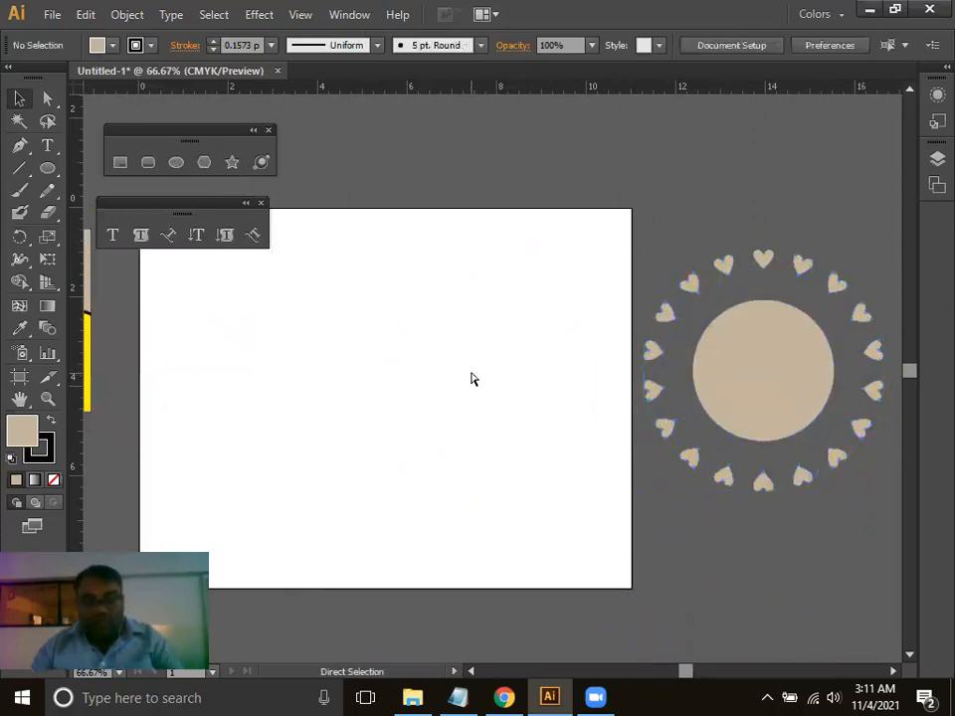
# Place the 372704_3959722 Pakistan team picture from Downloads onto the artboard and embed it.
pyautogui.hotkey('ctrl', '0')
pyautogui.click(54, 14)
pyautogui.click(116, 317)
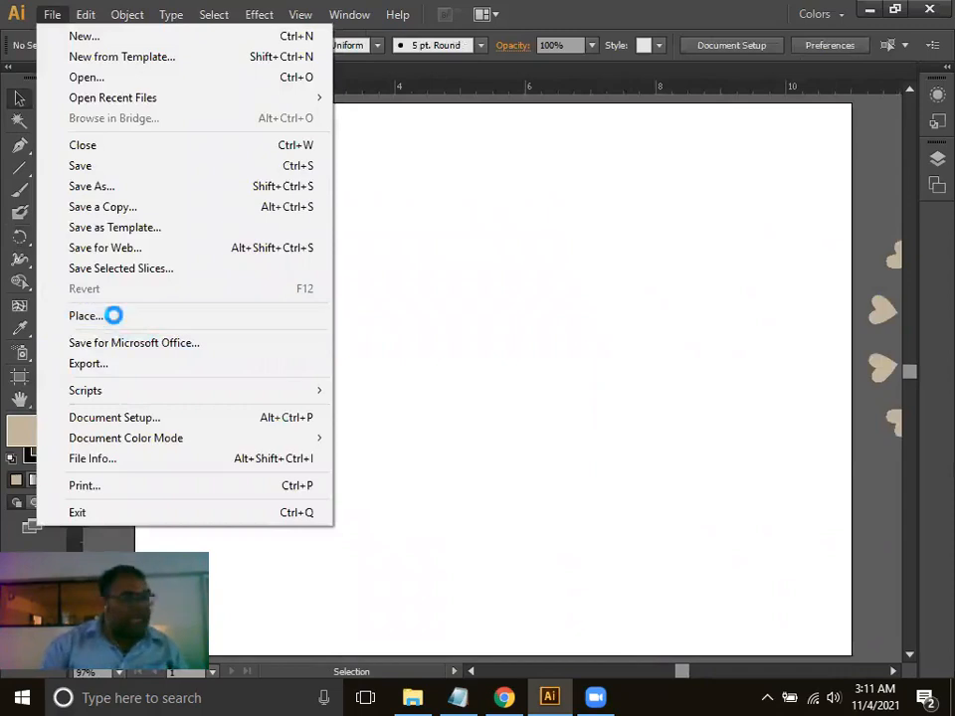
pyautogui.moveTo(825, 185); pyautogui.dragTo(809, 262)
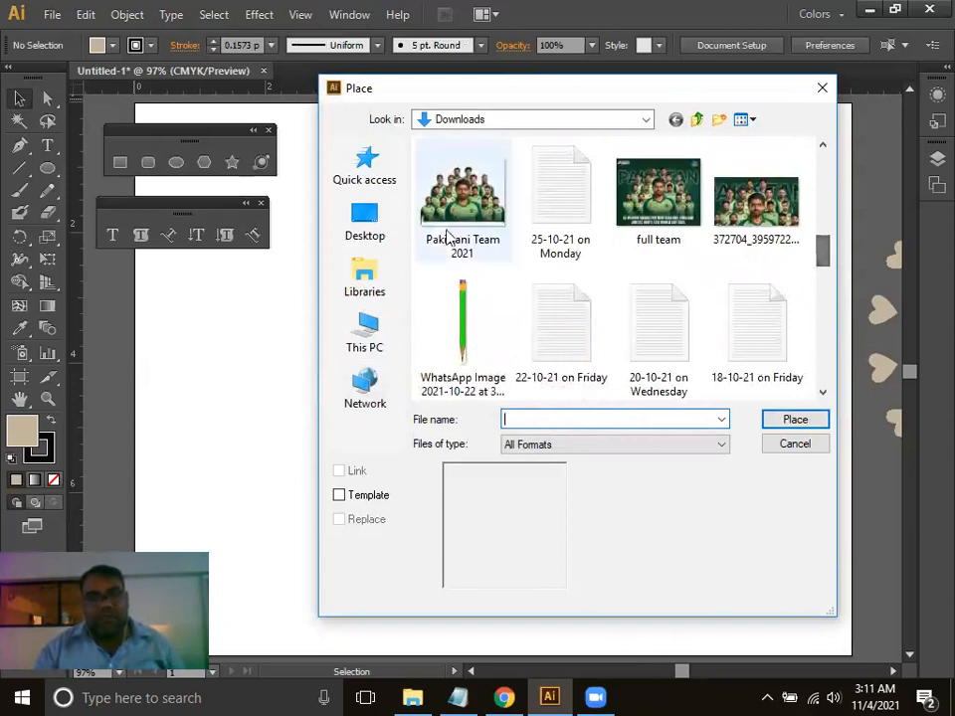
pyautogui.doubleClick(752, 213)
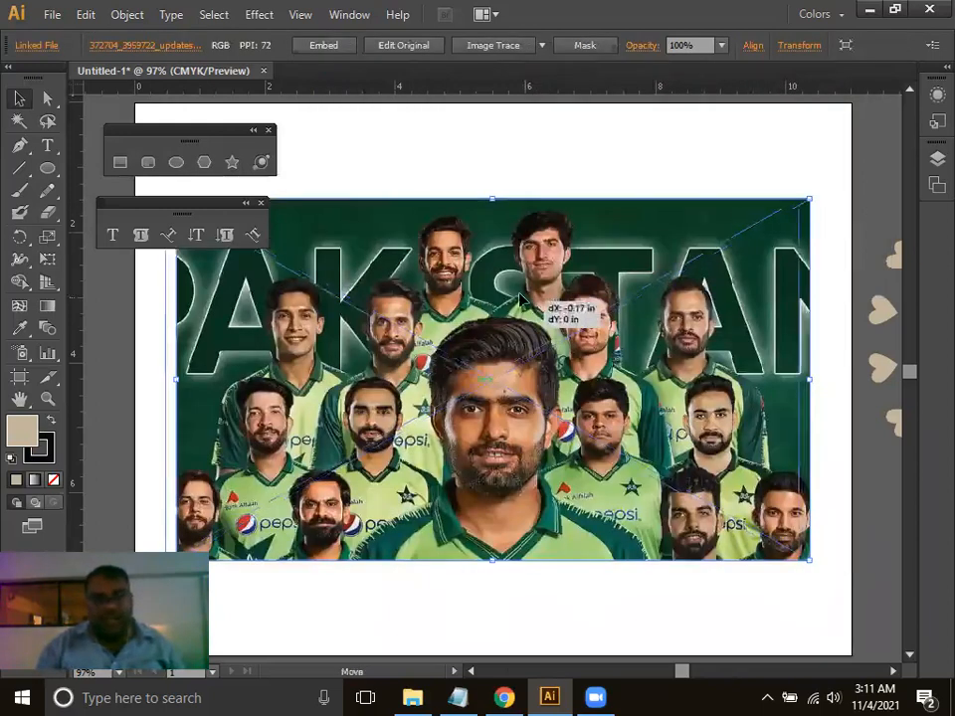
pyautogui.click(301, 47)
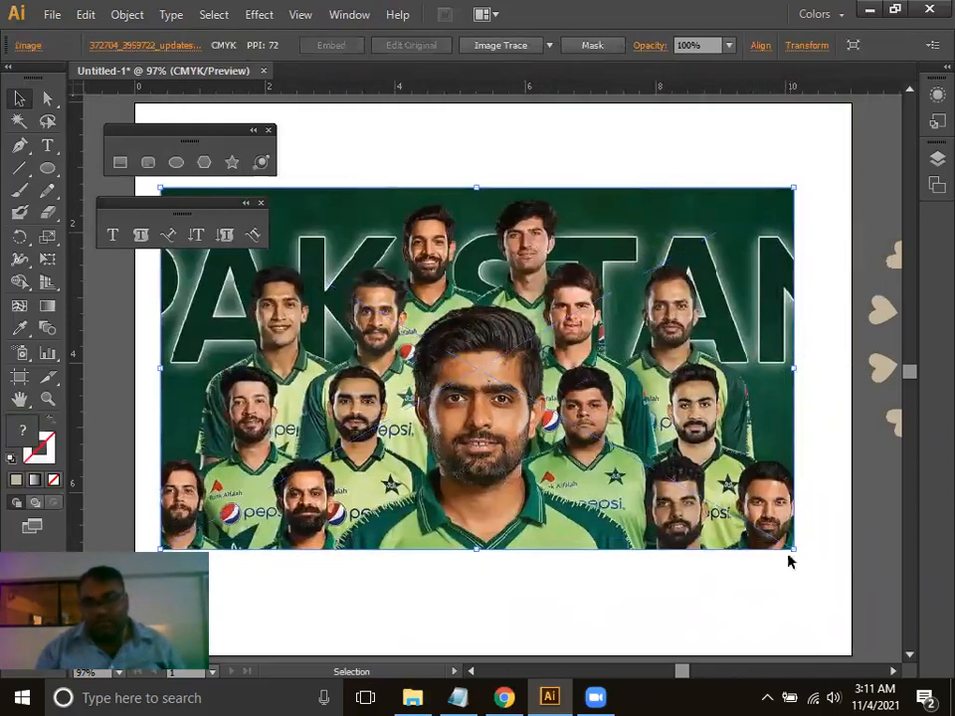
# Stretch the team picture slightly wider and noticeably taller, and centre it on the artboard.
pyautogui.moveTo(795, 549); pyautogui.dragTo(800, 562)
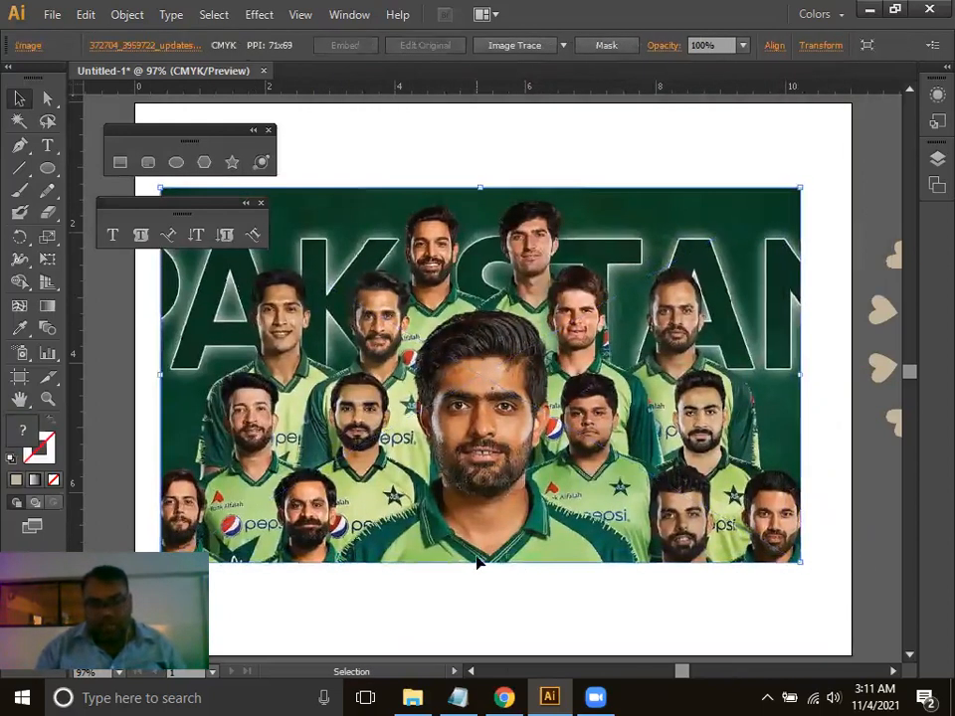
pyautogui.moveTo(481, 563); pyautogui.dragTo(492, 637)
pyautogui.moveTo(522, 497); pyautogui.dragTo(534, 463)
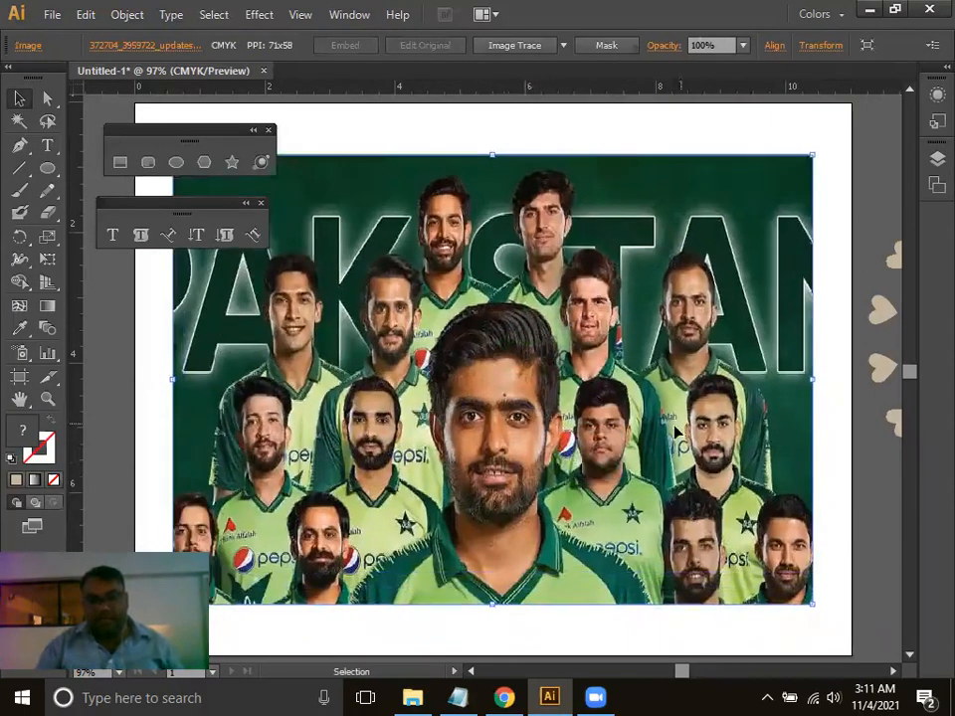
# Move the circle-and-hearts group over the team picture and bring it to the front.
pyautogui.press('space')
pyautogui.moveTo(668, 414); pyautogui.dragTo(594, 422)
pyautogui.moveTo(895, 364); pyautogui.dragTo(379, 408)
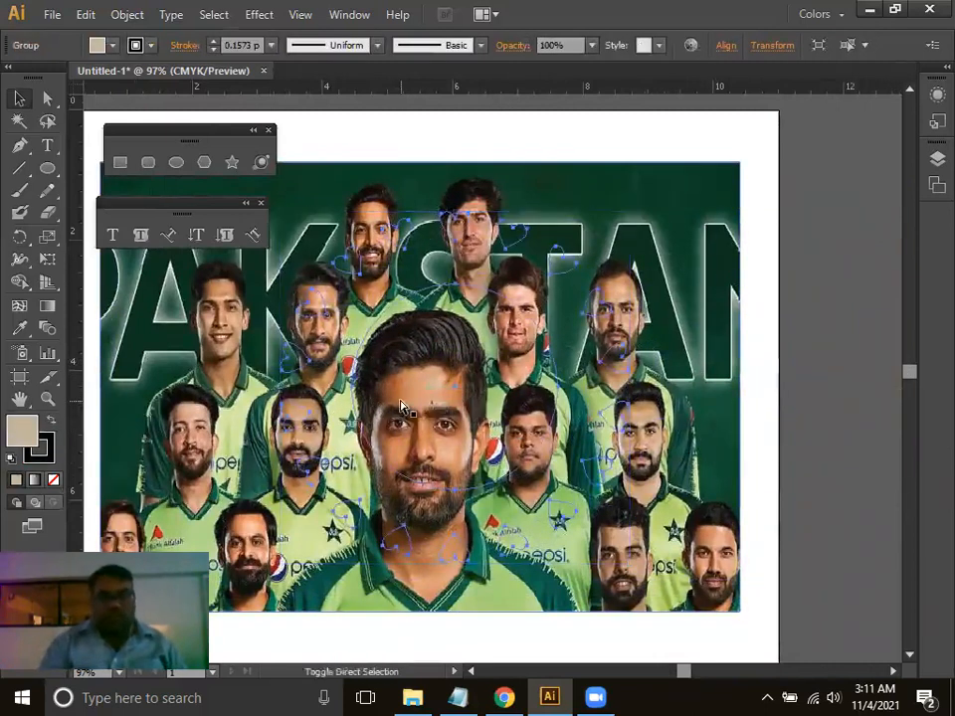
pyautogui.hotkey('ctrl', 'shift', ']')
pyautogui.moveTo(500, 414); pyautogui.dragTo(467, 460)
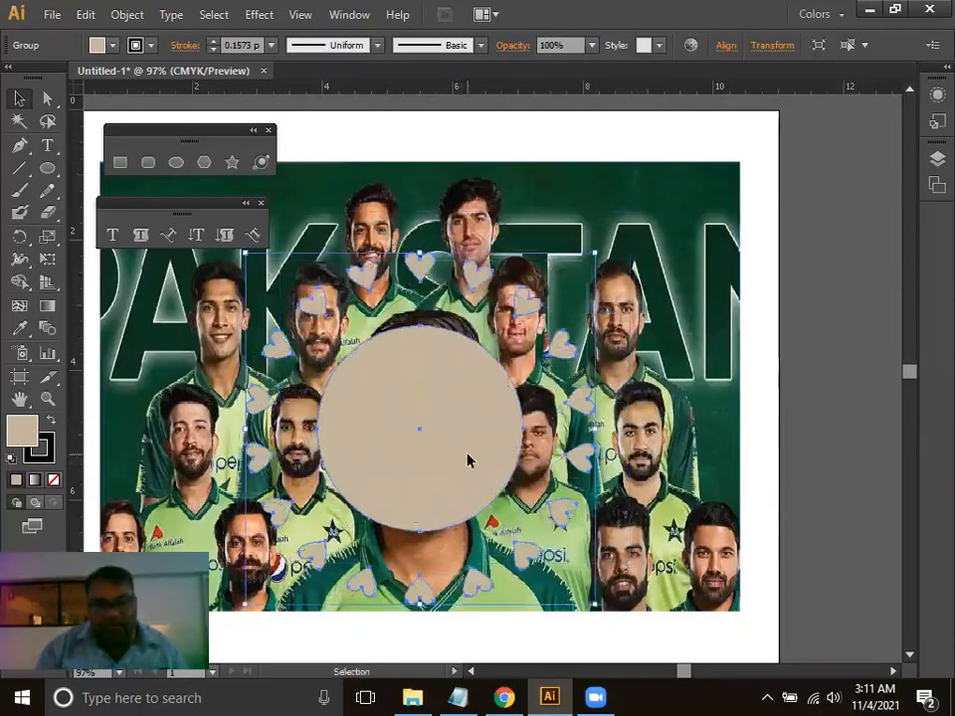
# Enlarge the circle-and-hearts group to cover most of the picture's height.
pyautogui.moveTo(588, 255)
pyautogui.mouseDown()
pyautogui.moveTo(617, 241)
pyautogui.moveTo(652, 196)
pyautogui.moveTo(645, 206)
pyautogui.mouseUp()
pyautogui.moveTo(494, 381); pyautogui.dragTo(599, 373)
pyautogui.moveTo(343, 196); pyautogui.dragTo(320, 183)
pyautogui.click(469, 314)
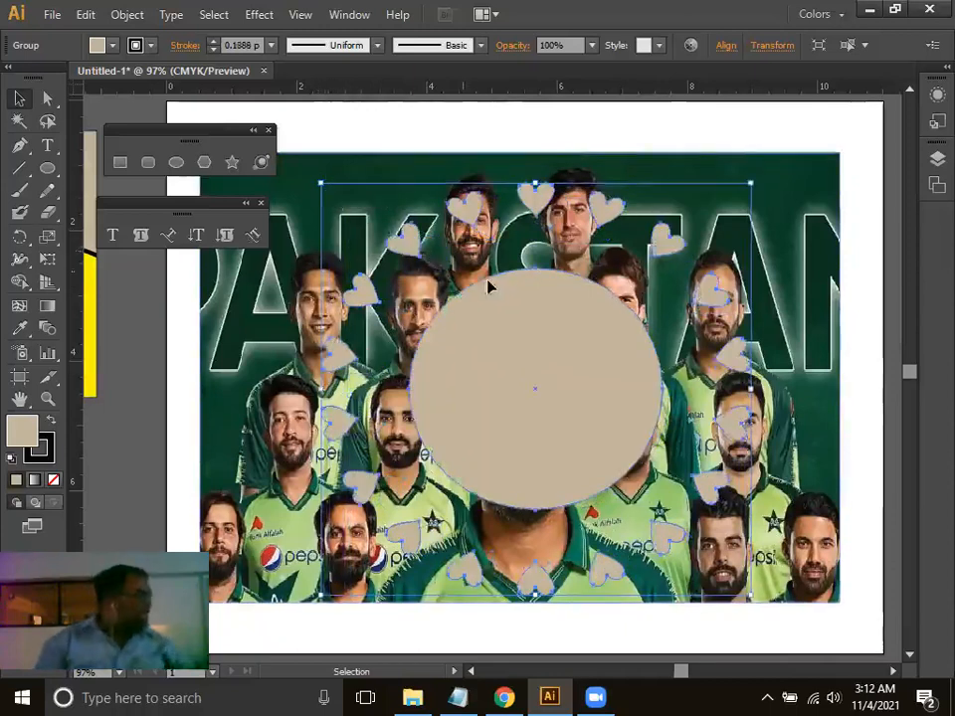
# Close the floating shape tools and type tools palettes that overlap the artwork.
pyautogui.moveTo(633, 446); pyautogui.dragTo(578, 437)
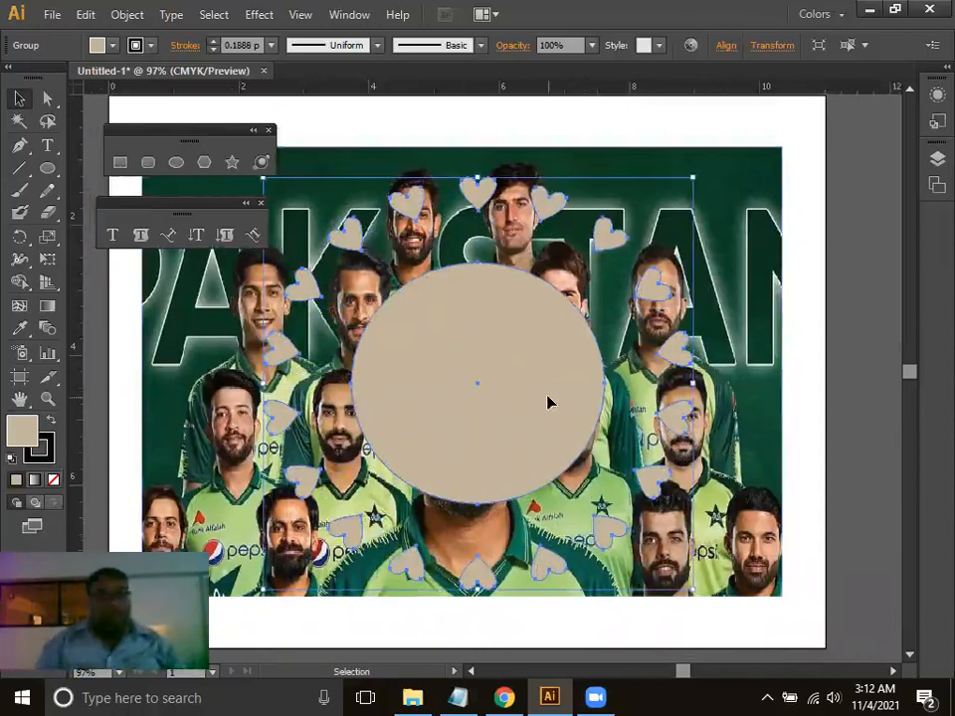
pyautogui.moveTo(506, 400); pyautogui.dragTo(582, 410)
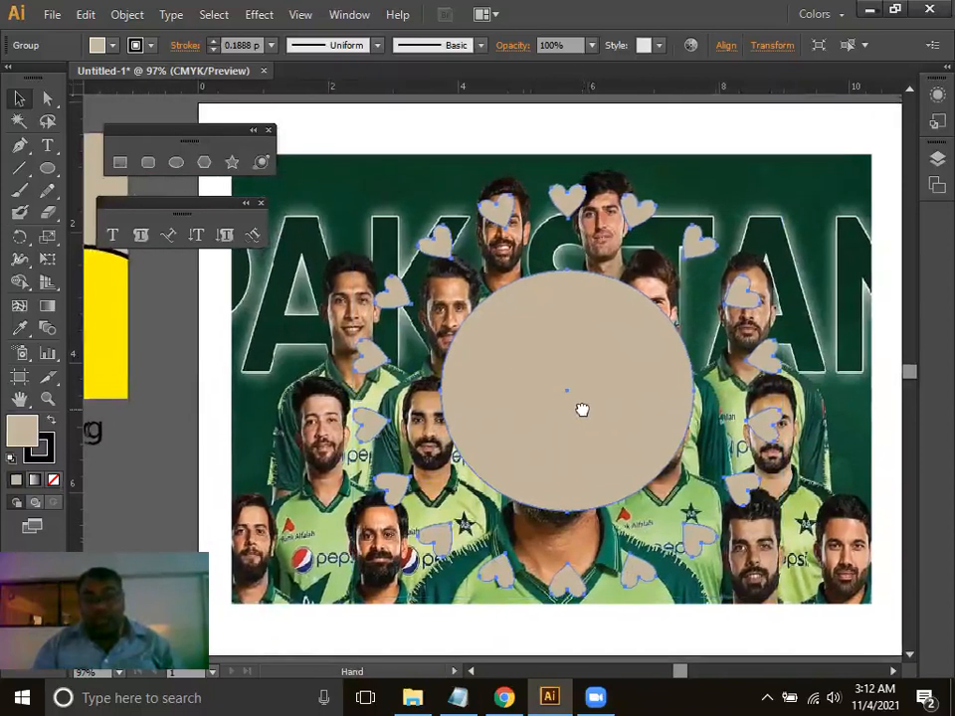
pyautogui.click(269, 132)
pyautogui.click(261, 204)
# Undo the last move of the circle-and-hearts group and ungroup it.
pyautogui.moveTo(518, 343); pyautogui.dragTo(550, 343)
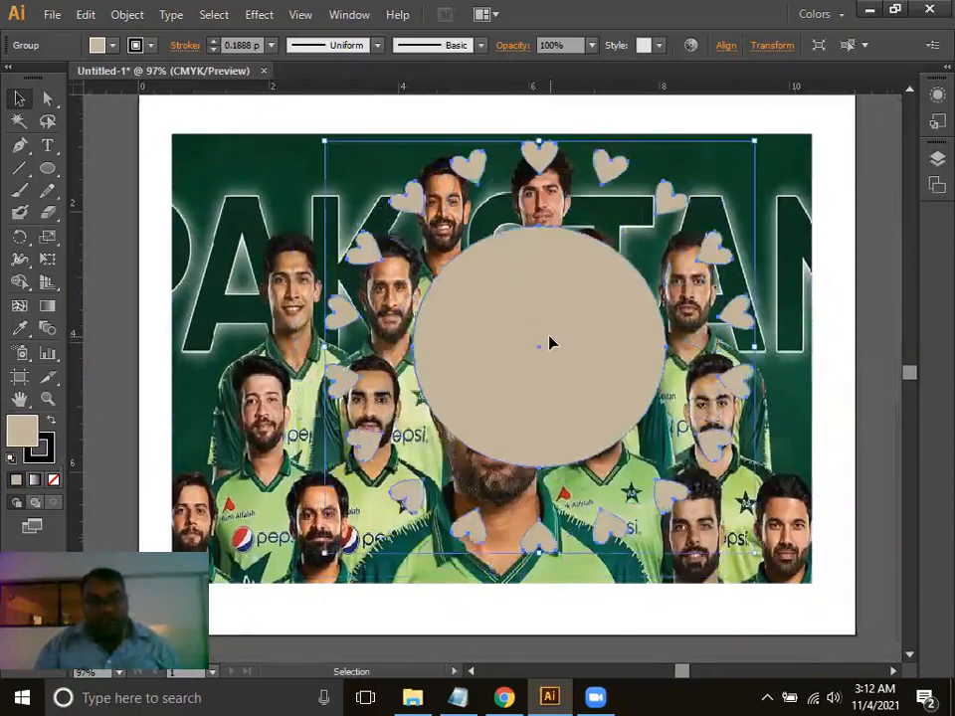
pyautogui.hotkey('ctrl', 'z')
pyautogui.rightClick(539, 334)
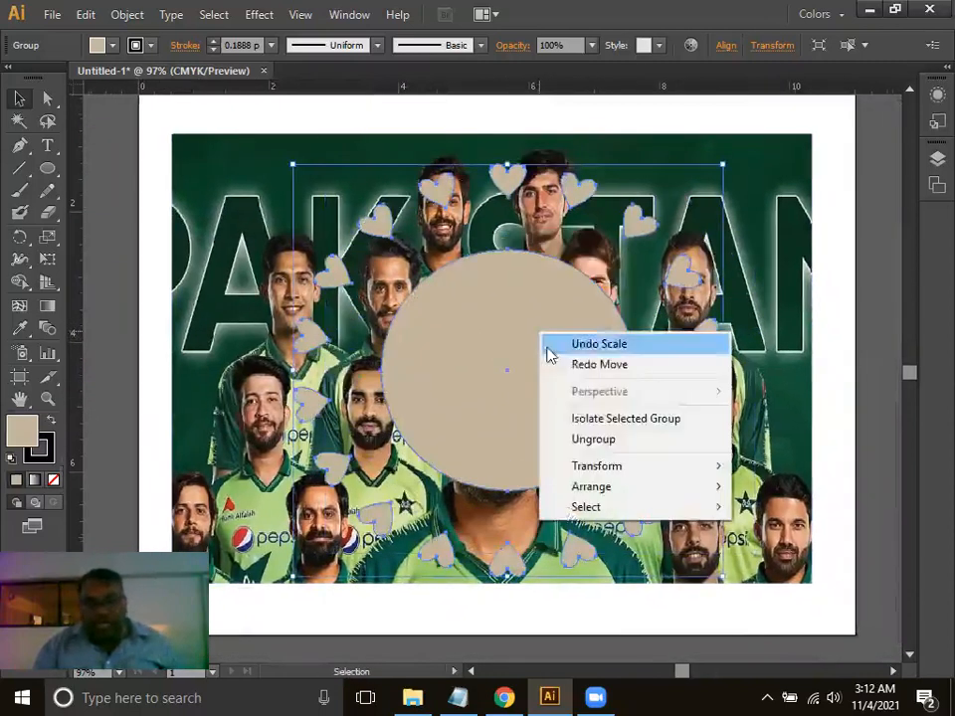
pyautogui.click(619, 443)
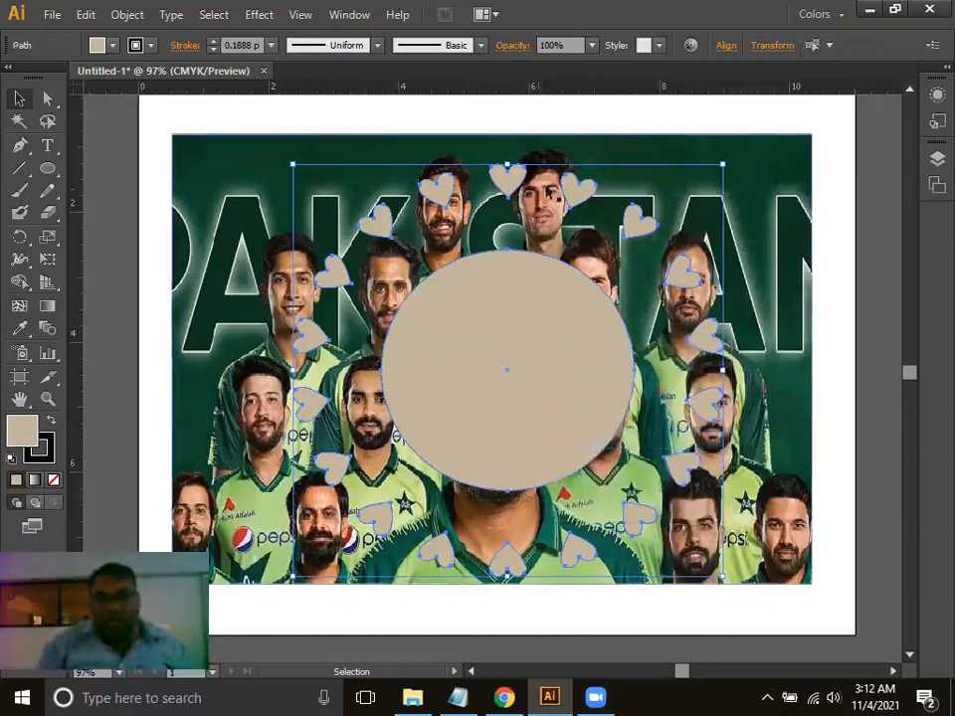
# Select the top heart, the circle and another heart one by one to check whether they are separate objects.
pyautogui.click(575, 121)
pyautogui.click(507, 179)
pyautogui.click(530, 320)
pyautogui.click(641, 235)
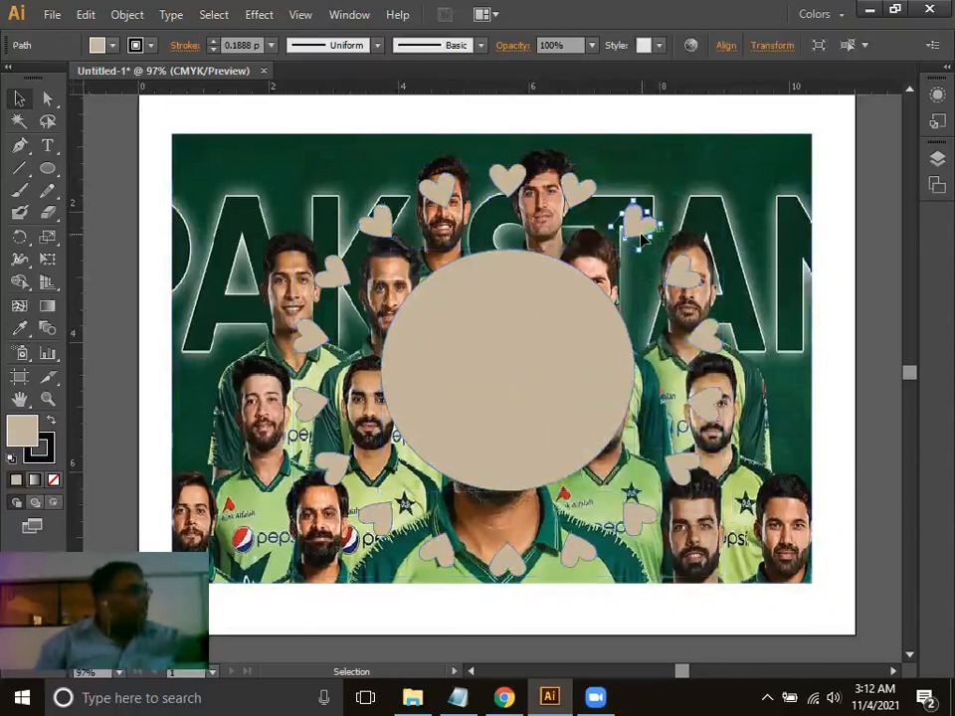
# Select the circle and all hearts without the picture and combine them into a compound path.
pyautogui.click(141, 121)
pyautogui.moveTo(144, 118); pyautogui.dragTo(841, 628)
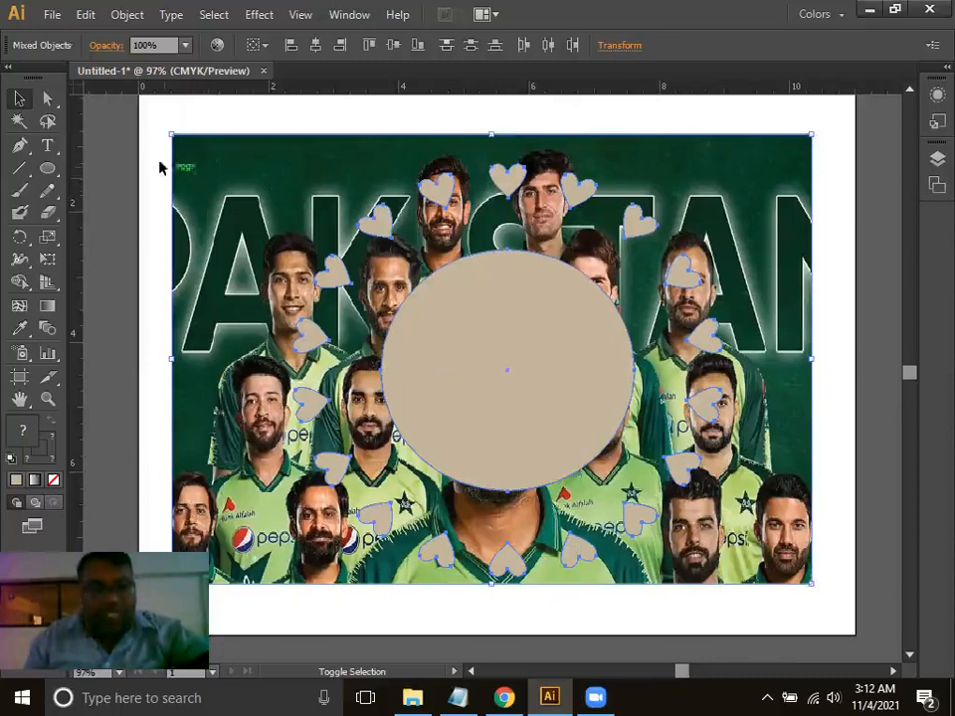
pyautogui.keyDown('shift'); pyautogui.click(225, 174); pyautogui.keyUp('shift')
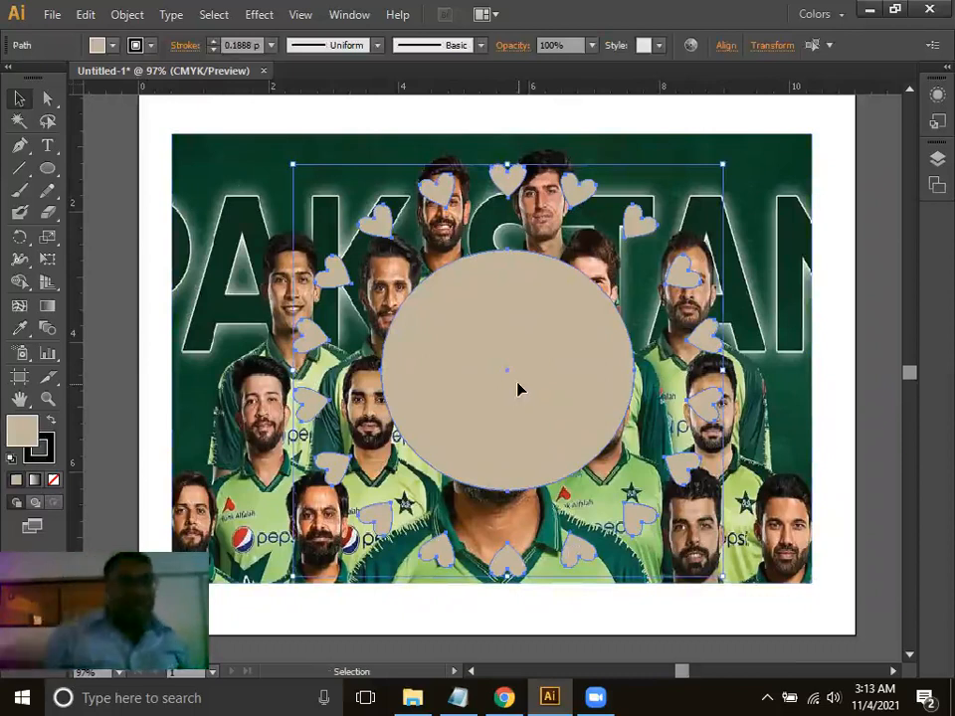
pyautogui.click(127, 14)
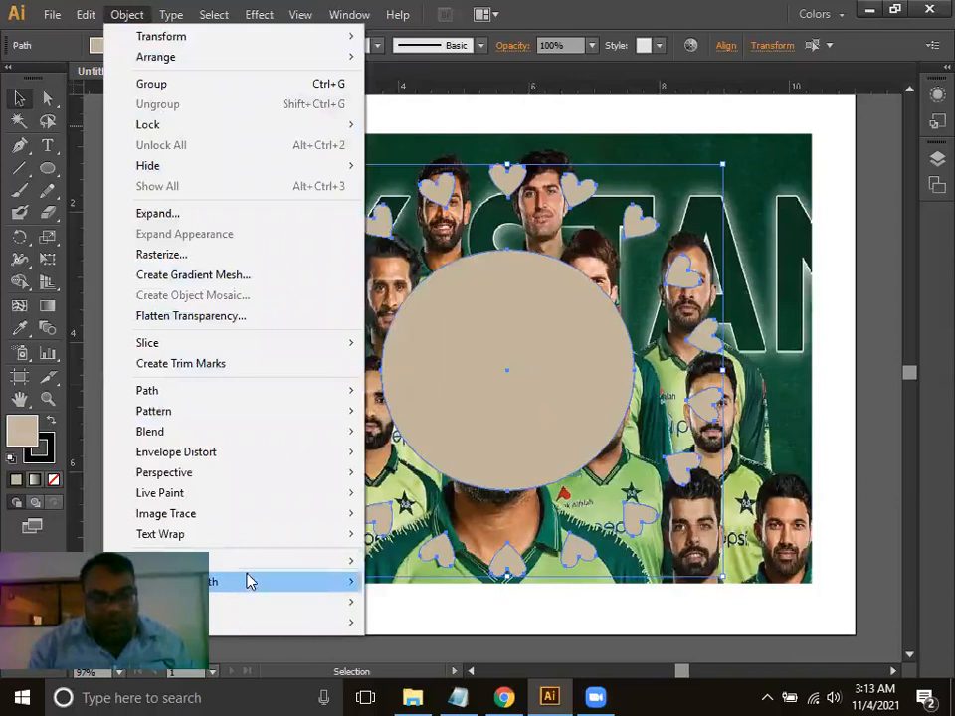
pyautogui.moveTo(247, 581)
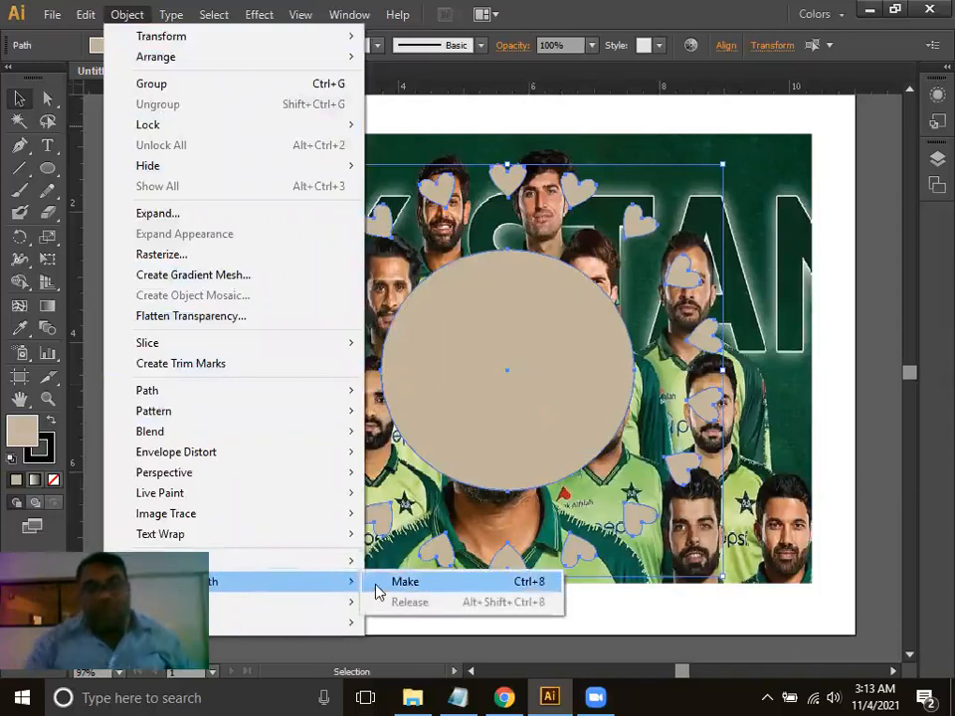
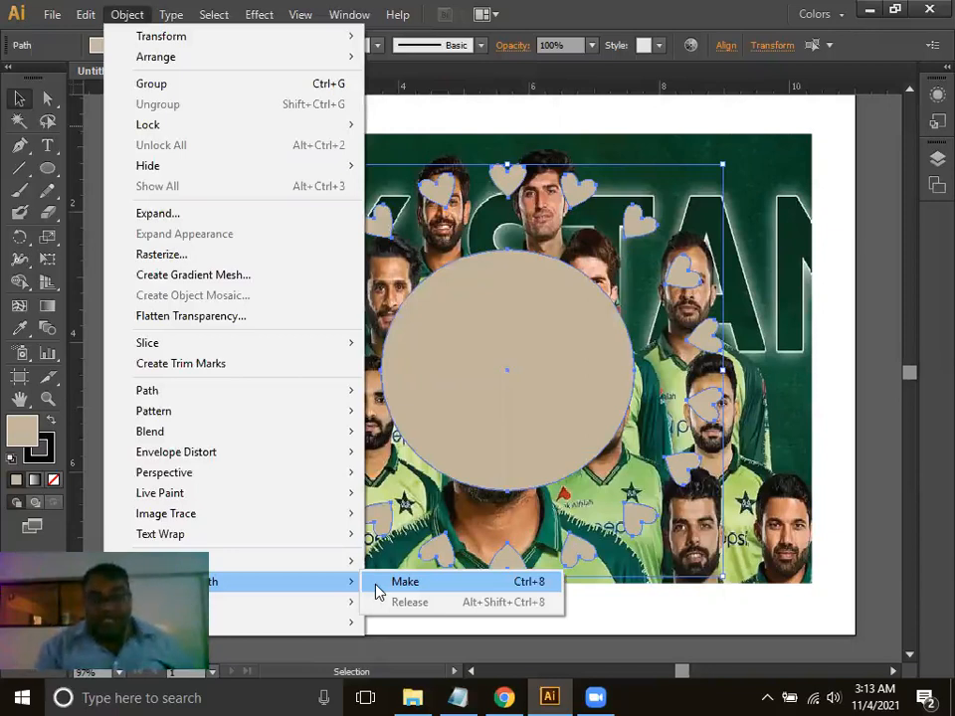
pyautogui.click(378, 587)
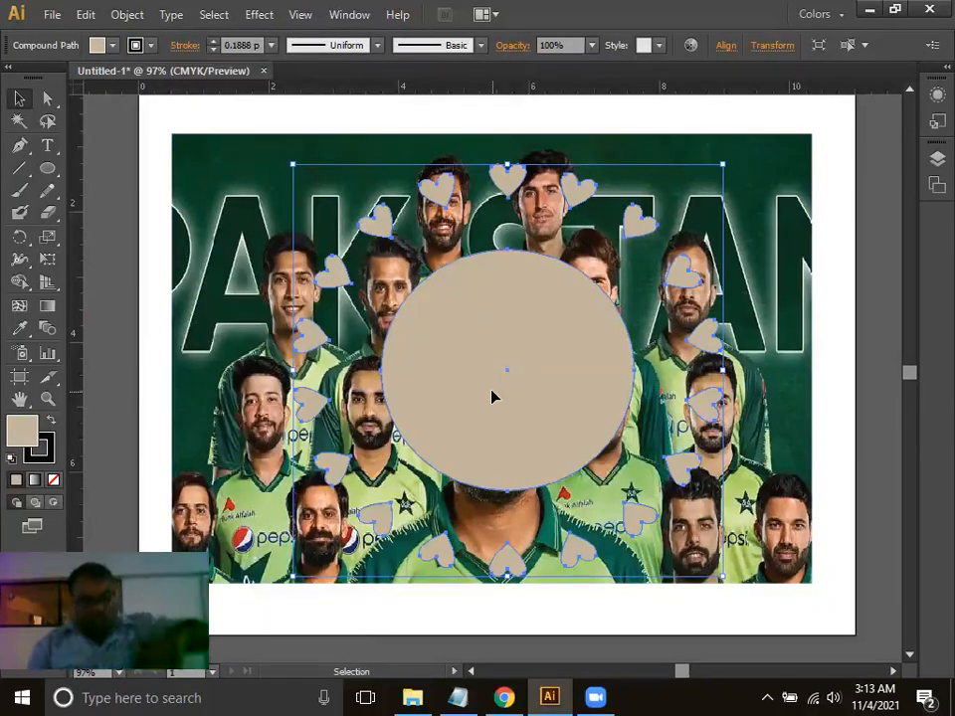
# Add the team picture to the selection and make a clipping mask with the compound path.
pyautogui.keyDown('shift'); pyautogui.click(234, 248); pyautogui.keyUp('shift')
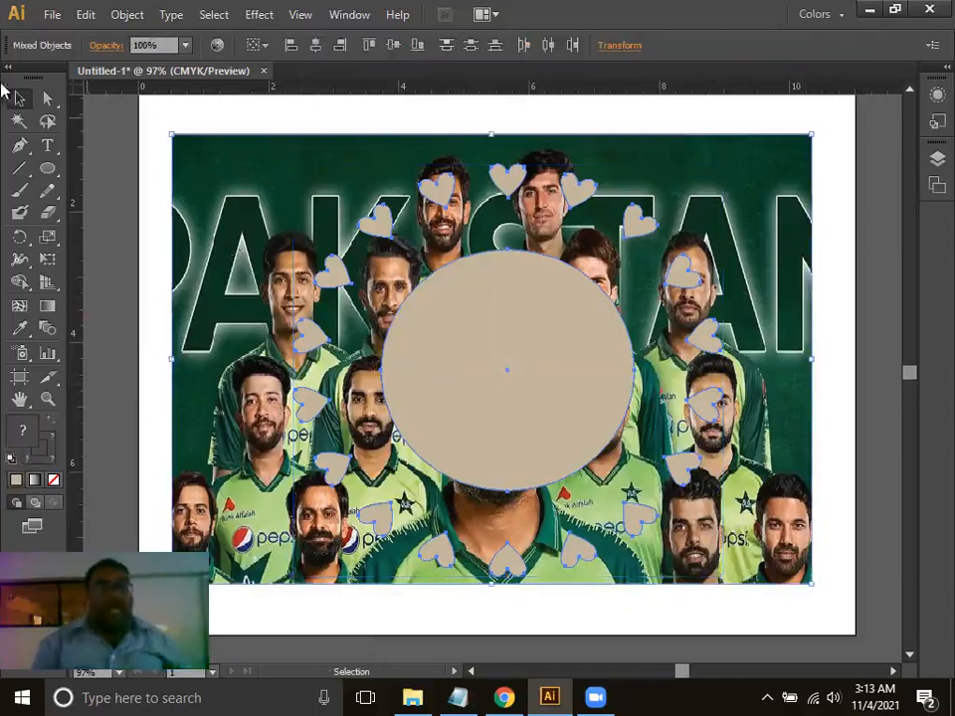
pyautogui.click(121, 16)
pyautogui.moveTo(264, 567)
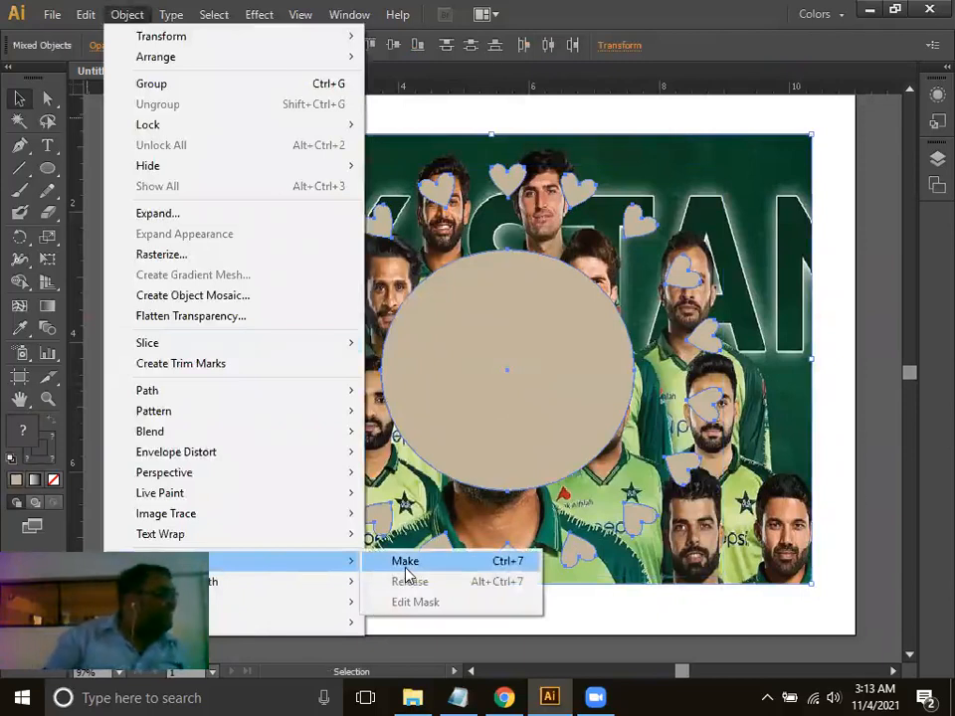
pyautogui.click(405, 569)
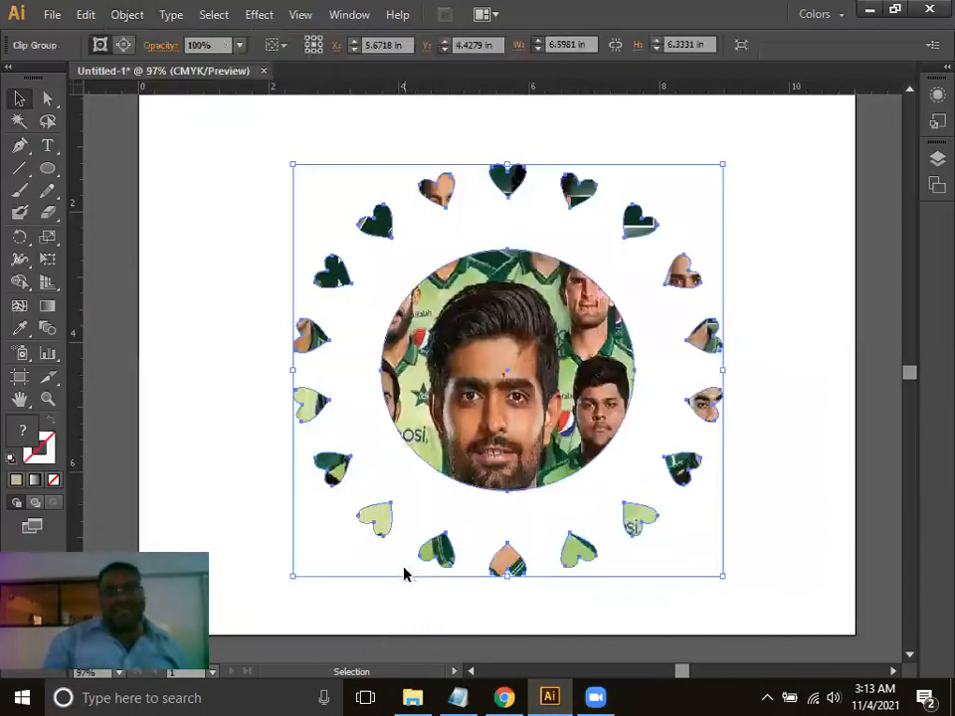
pyautogui.click(823, 402)
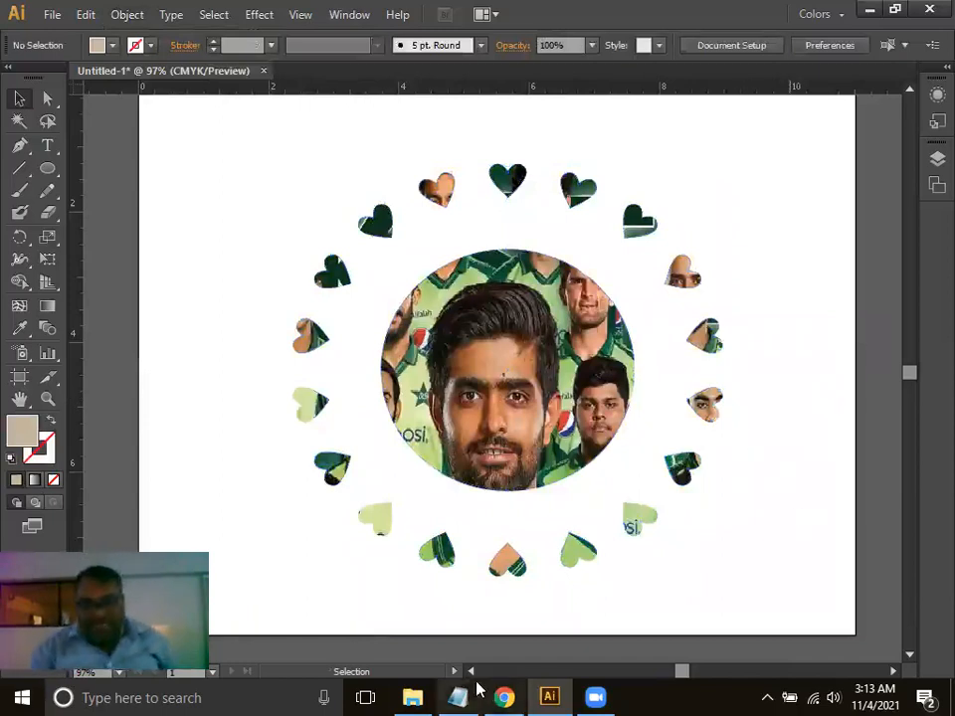
# Switch to Chrome to view the hexagon clipping mask example in the image results, and return to Illustrator.
pyautogui.click(504, 697)
pyautogui.click(42, 12)
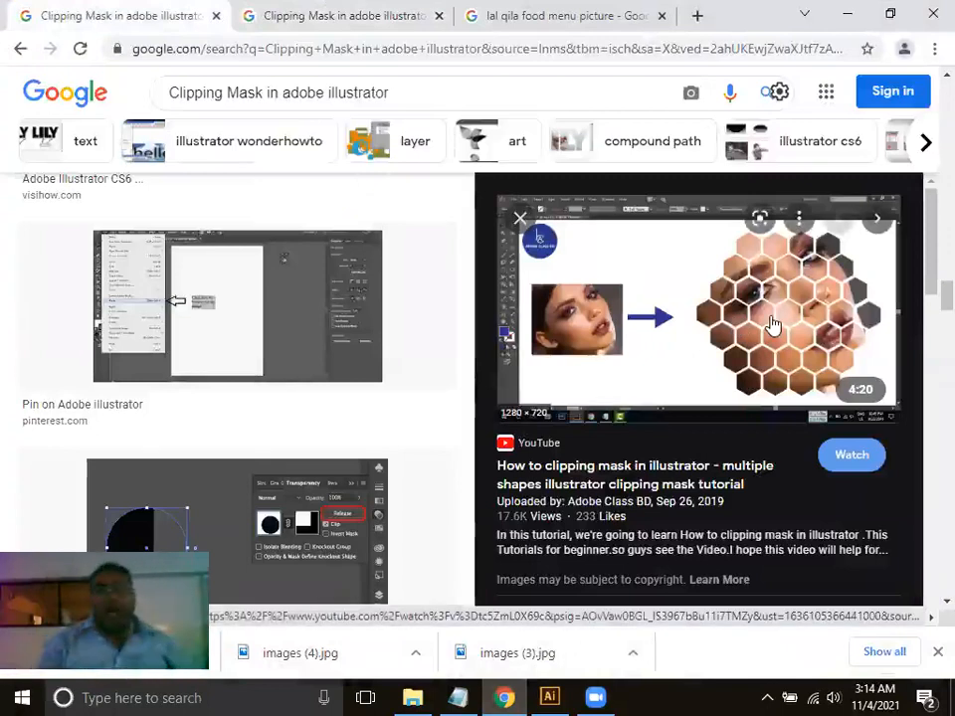
pyautogui.click(555, 696)
# Scale the clipped artwork down to about 4.47 by 4.70 in and position it in the artboard's upper middle.
pyautogui.click(526, 458)
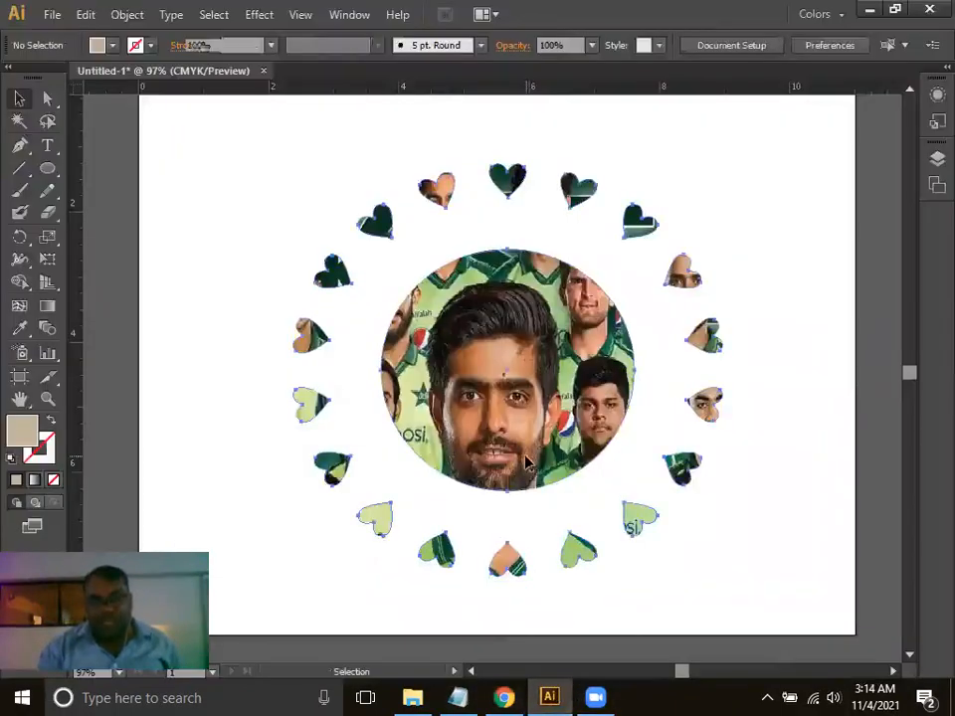
pyautogui.moveTo(723, 576); pyautogui.dragTo(577, 469)
pyautogui.moveTo(461, 334); pyautogui.dragTo(481, 344)
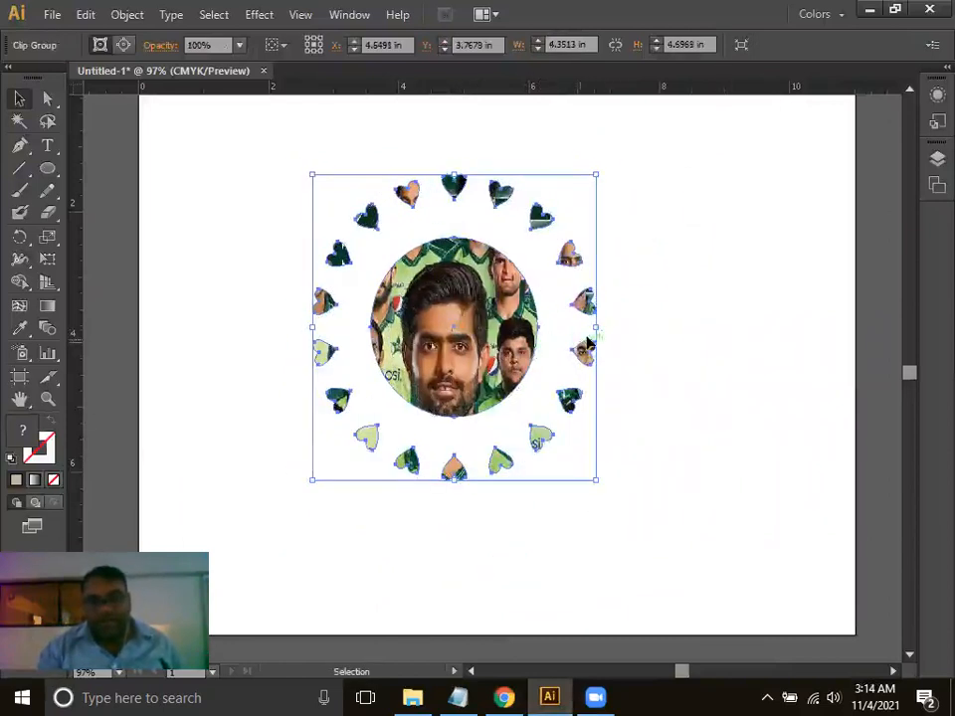
pyautogui.moveTo(597, 327); pyautogui.dragTo(603, 327)
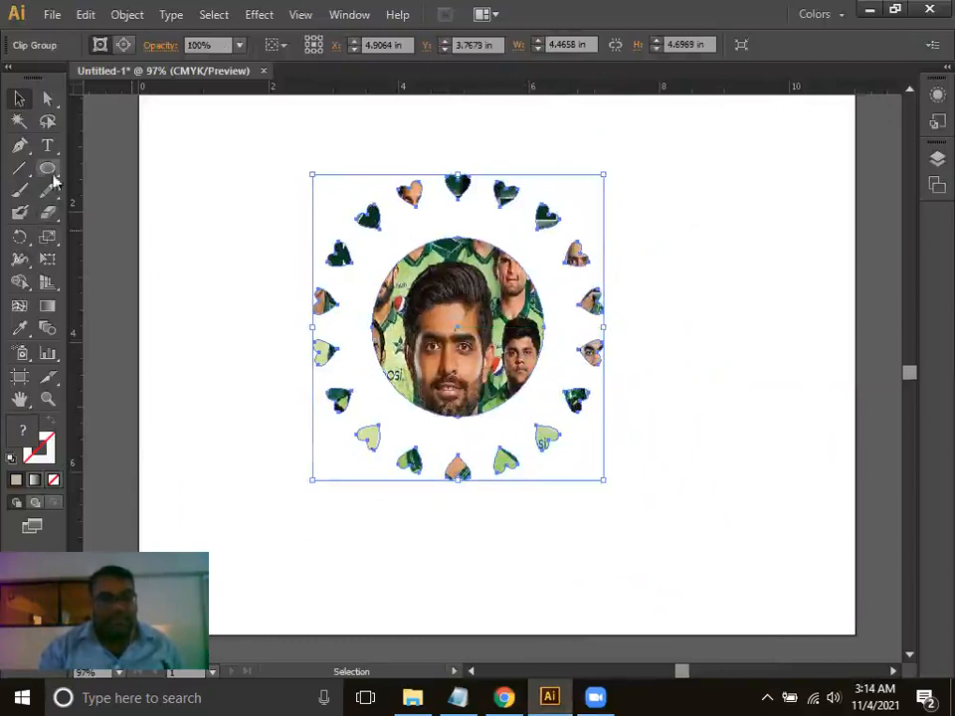
# Add the bold, centred two-line text "Cliping Mask (Compound Mask)" just below the clipped artwork.
pyautogui.click(50, 147)
pyautogui.click(330, 517)
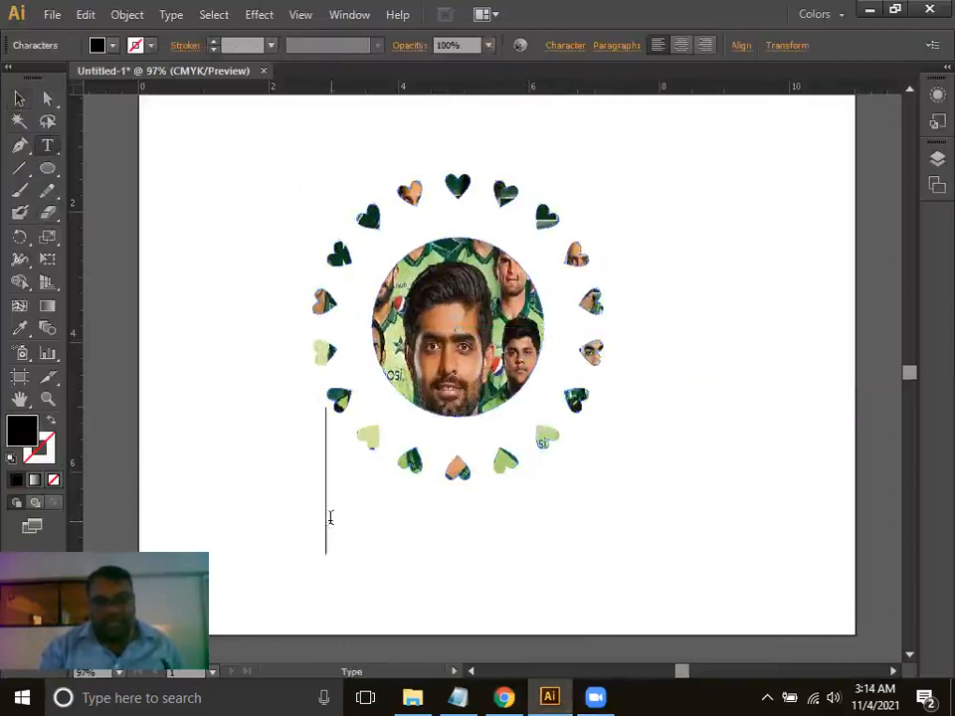
pyautogui.press('ctrl')
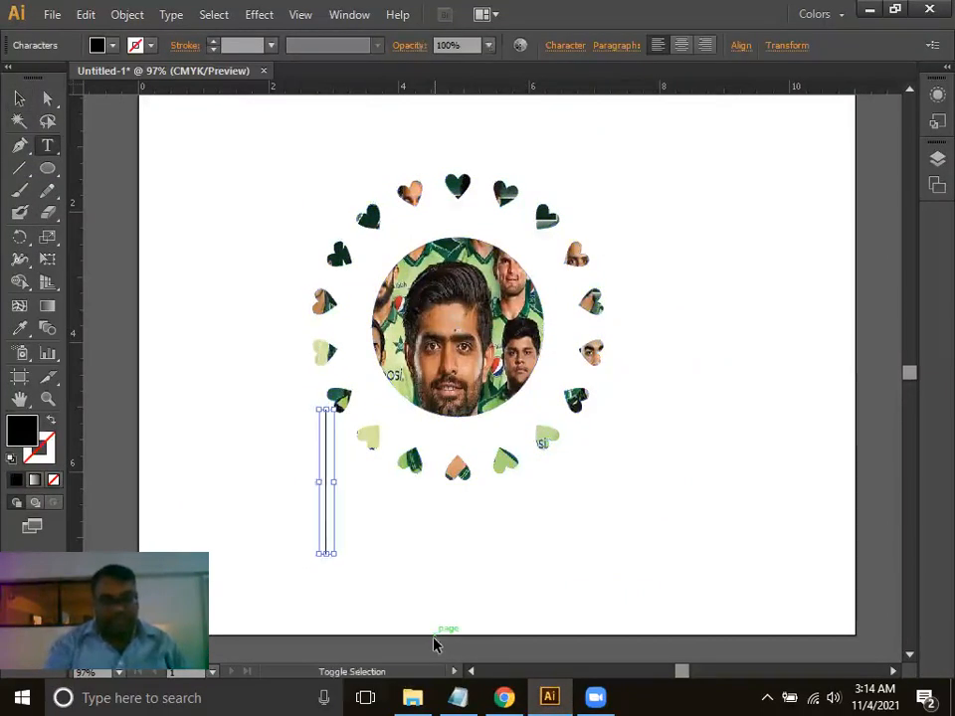
pyautogui.hotkey('ctrl', 'shift', ',')
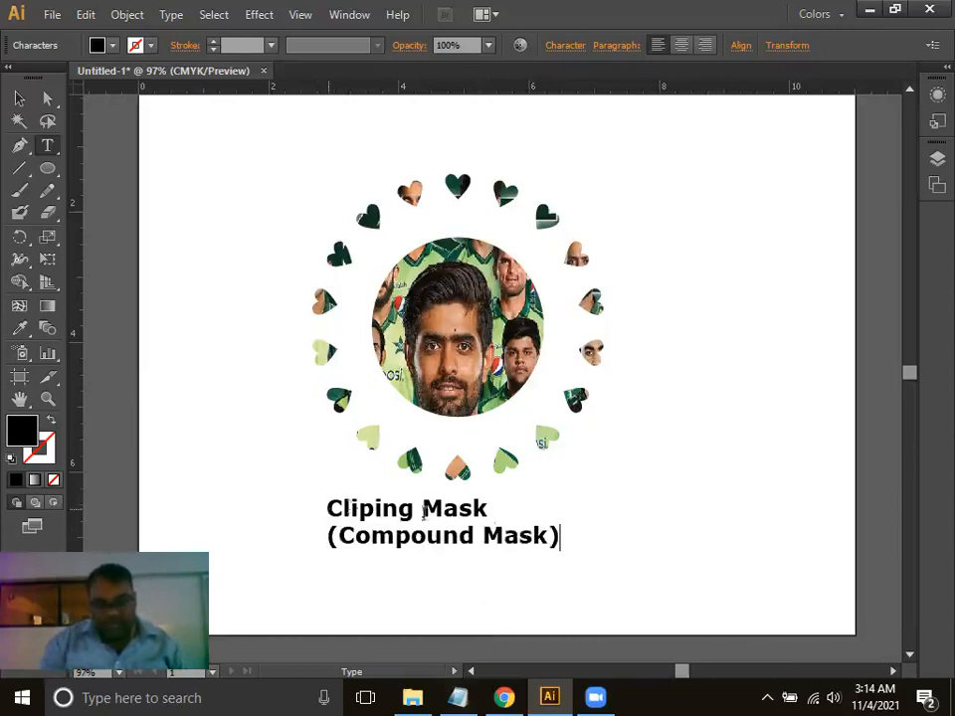
pyautogui.hotkey('ctrl', 'a')
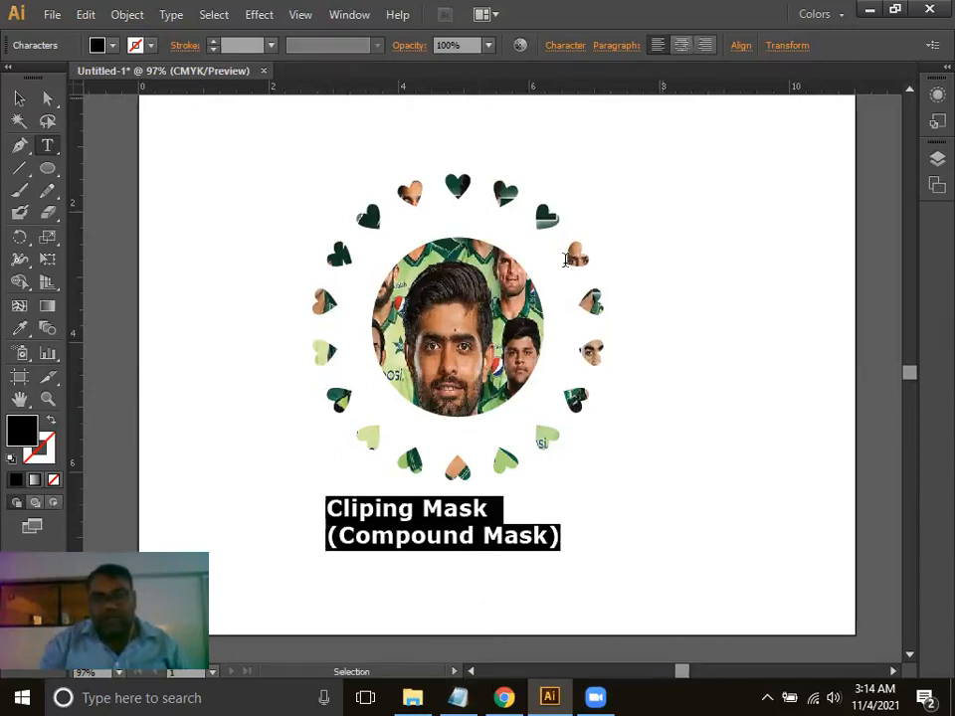
pyautogui.click(19, 99)
pyautogui.moveTo(360, 513); pyautogui.dragTo(528, 521)
# Move the clipped artwork to the artboard's left edge and place its two-line caption centred beneath the hearts.
pyautogui.moveTo(264, 132); pyautogui.dragTo(634, 568)
pyautogui.hotkey('ctrl', 'v')
pyautogui.moveTo(577, 477)
pyautogui.mouseDown()
pyautogui.moveTo(759, 497)
pyautogui.moveTo(938, 485)
pyautogui.moveTo(846, 422)
pyautogui.mouseUp()
pyautogui.moveTo(838, 362)
pyautogui.mouseDown()
pyautogui.moveTo(449, 448)
pyautogui.moveTo(641, 443)
pyautogui.mouseUp()
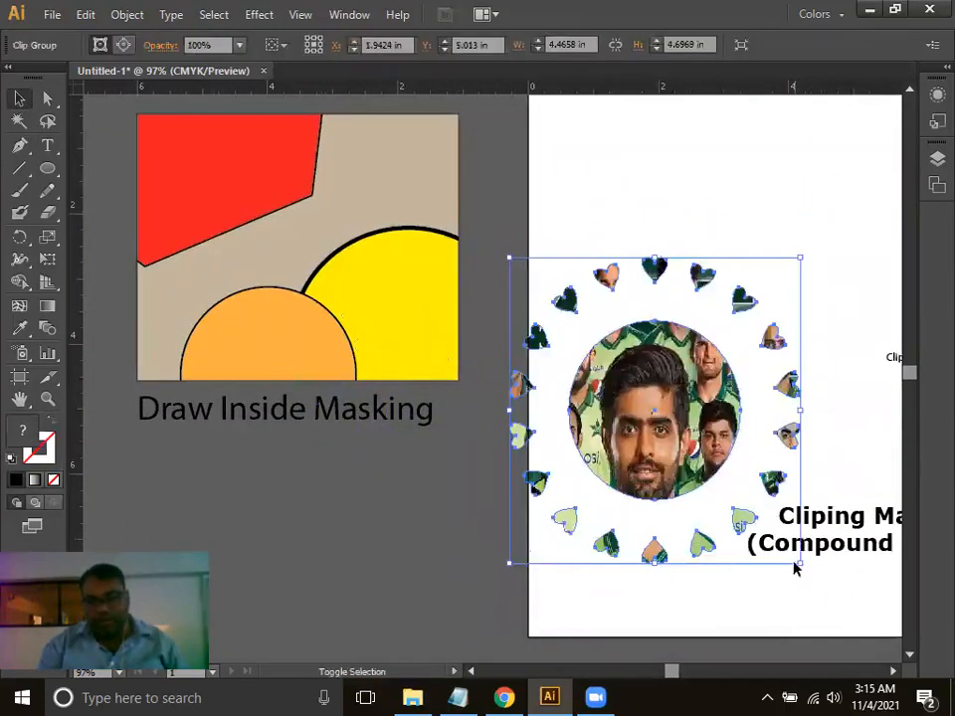
pyautogui.moveTo(795, 545); pyautogui.dragTo(586, 625)
# Group the clipped artwork with its caption, scale it down, and place it off the artboard beneath the Draw Inside Masking example.
pyautogui.moveTo(582, 210); pyautogui.dragTo(791, 649)
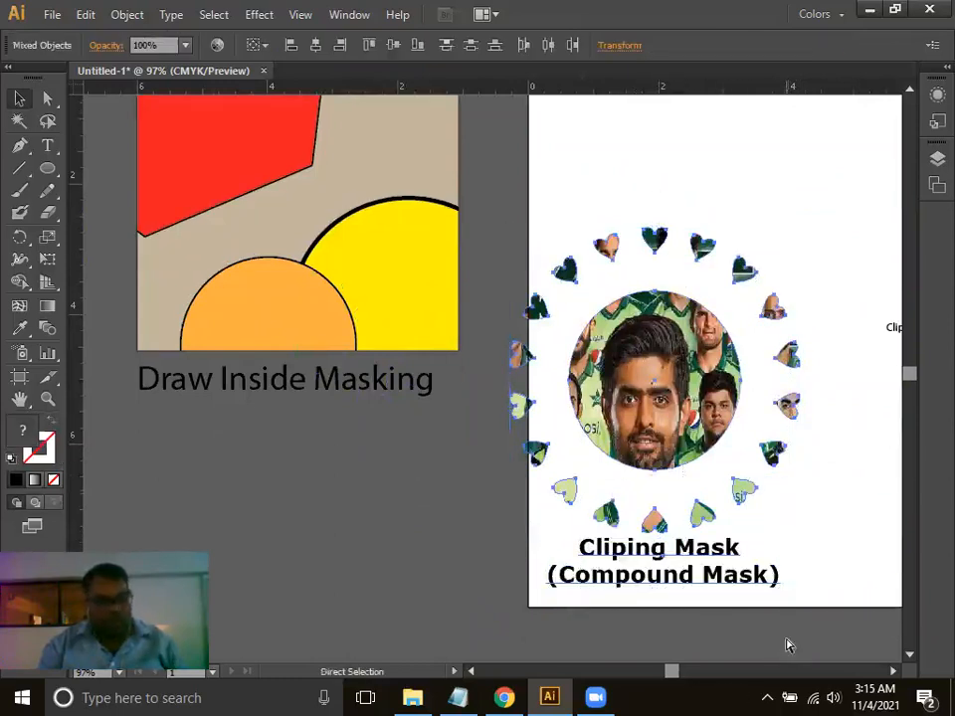
pyautogui.hotkey('ctrl', 'g')
pyautogui.moveTo(802, 593); pyautogui.dragTo(712, 482)
pyautogui.moveTo(626, 394)
pyautogui.mouseDown()
pyautogui.moveTo(364, 528)
pyautogui.moveTo(330, 554)
pyautogui.moveTo(329, 571)
pyautogui.mouseUp()
# Select the Draw Inside Masking group and scale it down slightly.
pyautogui.click(643, 533)
pyautogui.moveTo(327, 326); pyautogui.dragTo(282, 361)
pyautogui.click(300, 358)
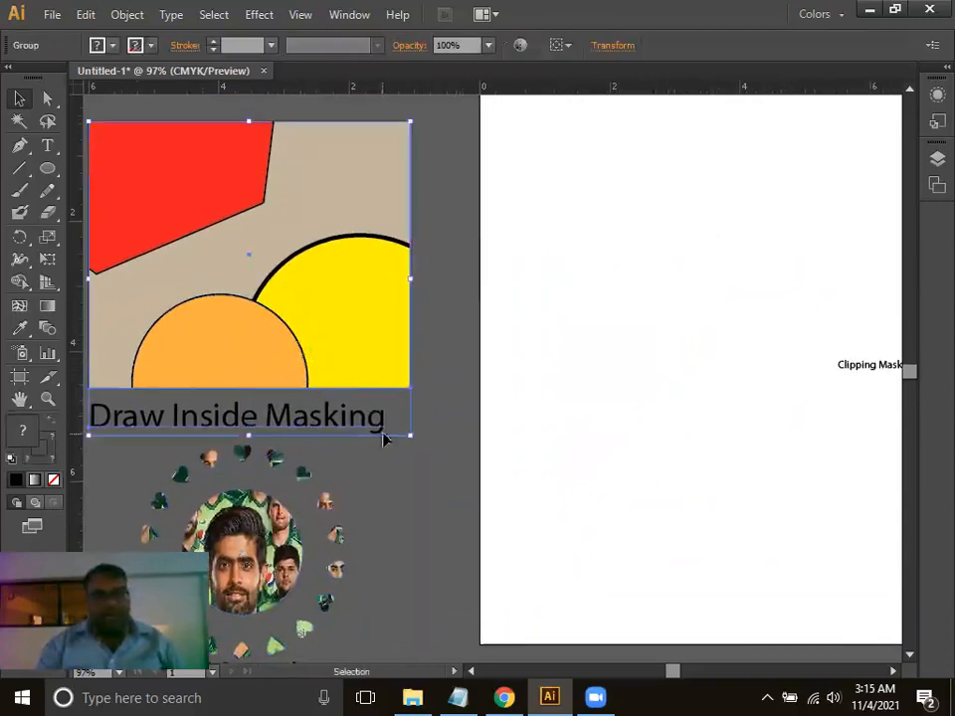
pyautogui.moveTo(409, 436); pyautogui.dragTo(386, 405)
# Delete the leftover small "Clipping Mask" text and fit the empty artboard in the window.
pyautogui.moveTo(528, 459); pyautogui.dragTo(372, 454)
pyautogui.moveTo(503, 327); pyautogui.dragTo(695, 426)
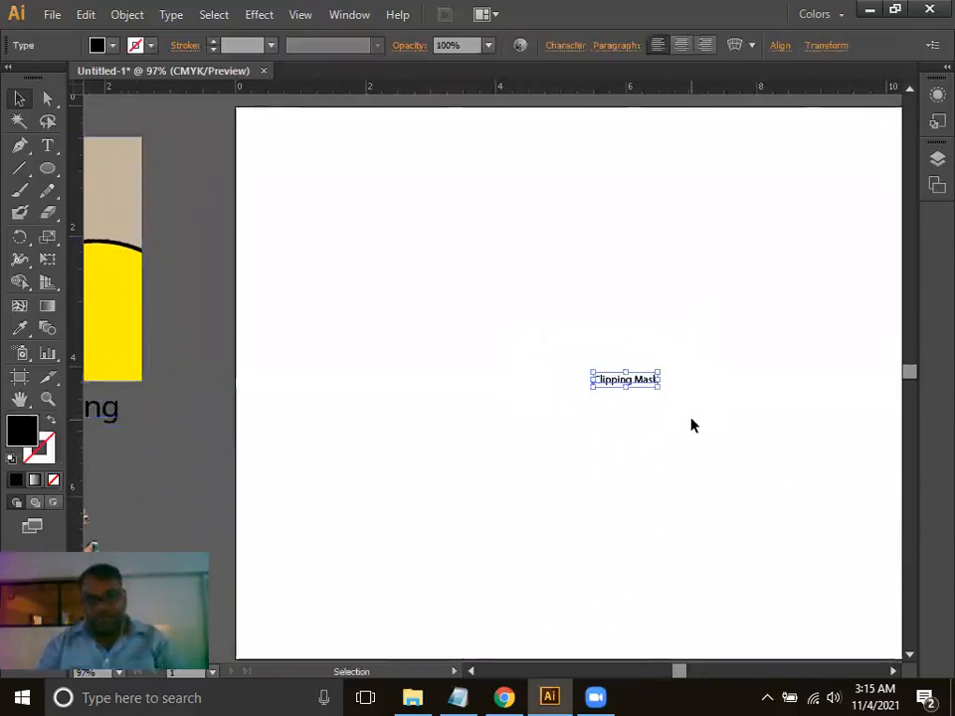
pyautogui.press('Delete')
pyautogui.moveTo(493, 473); pyautogui.dragTo(439, 427)
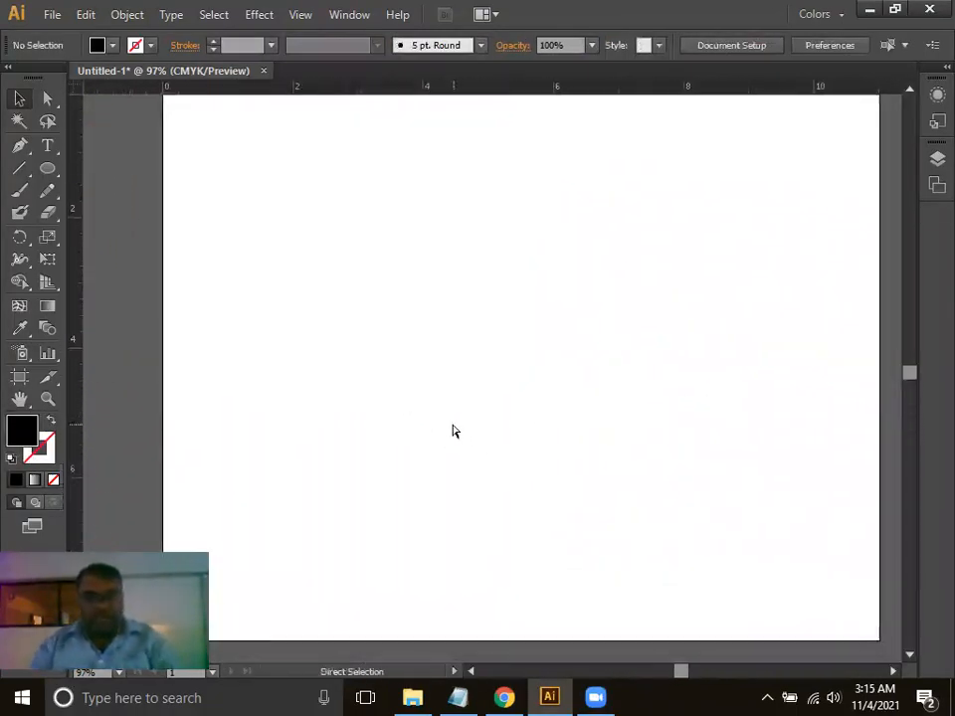
pyautogui.hotkey('ctrl', '0')
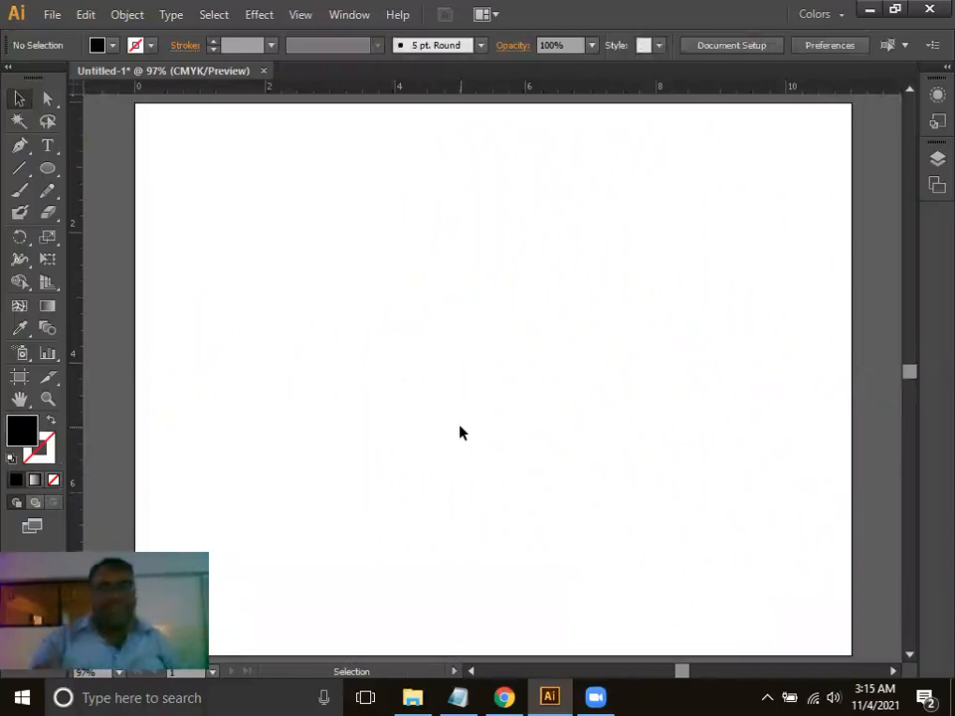
# Switch to Notepad and highlight the Opacity Mask topic, glance at the Chrome image results, and return to Illustrator.
pyautogui.click(457, 697)
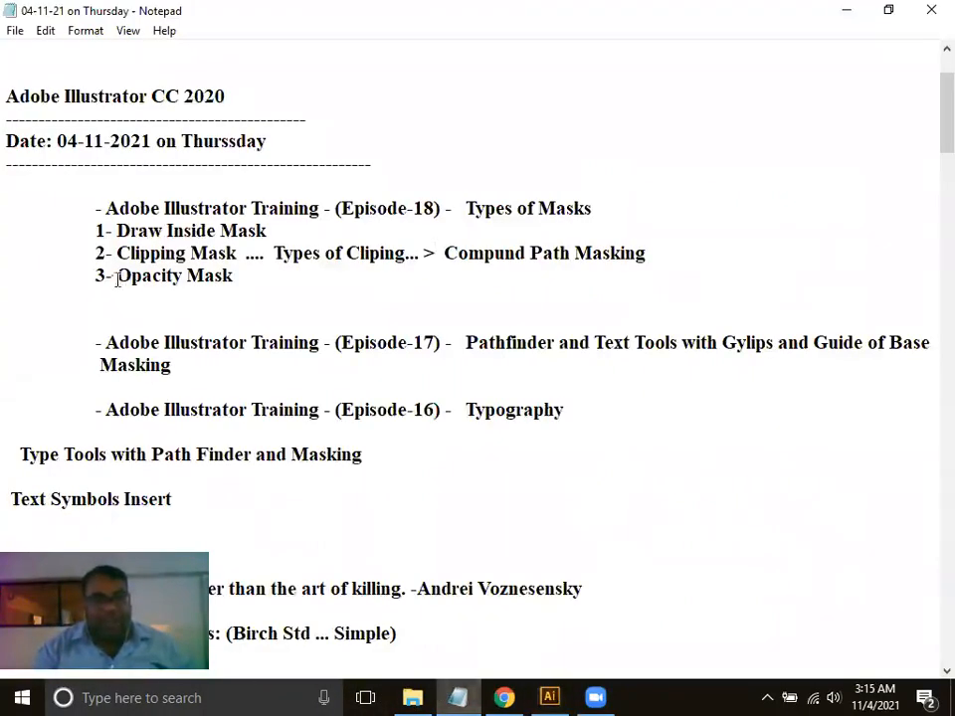
pyautogui.moveTo(118, 279); pyautogui.dragTo(235, 276)
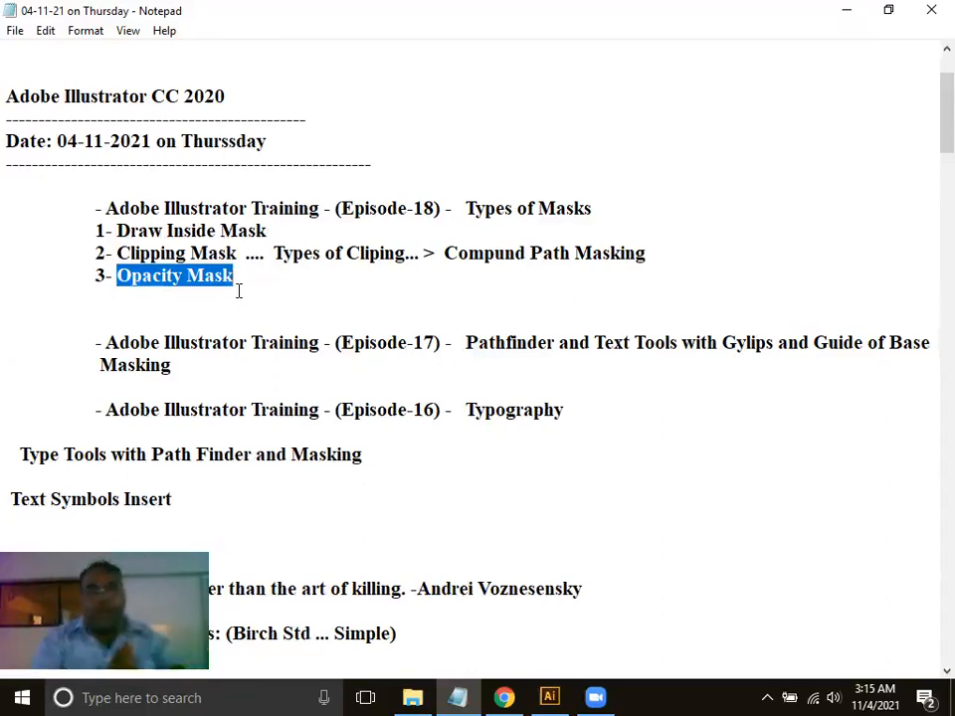
pyautogui.click(504, 696)
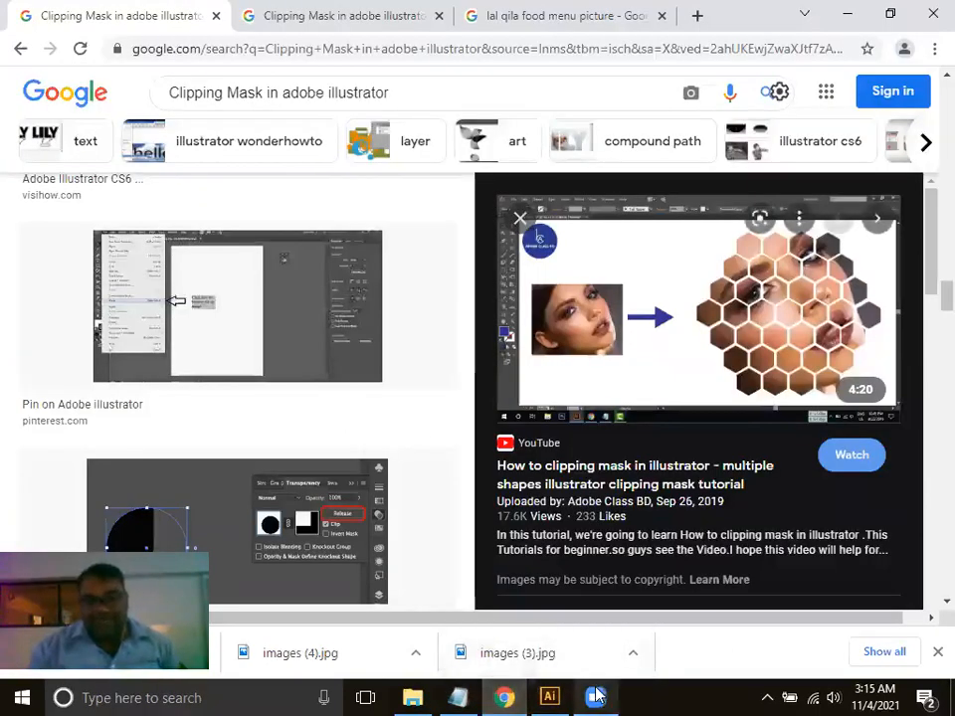
pyautogui.click(549, 695)
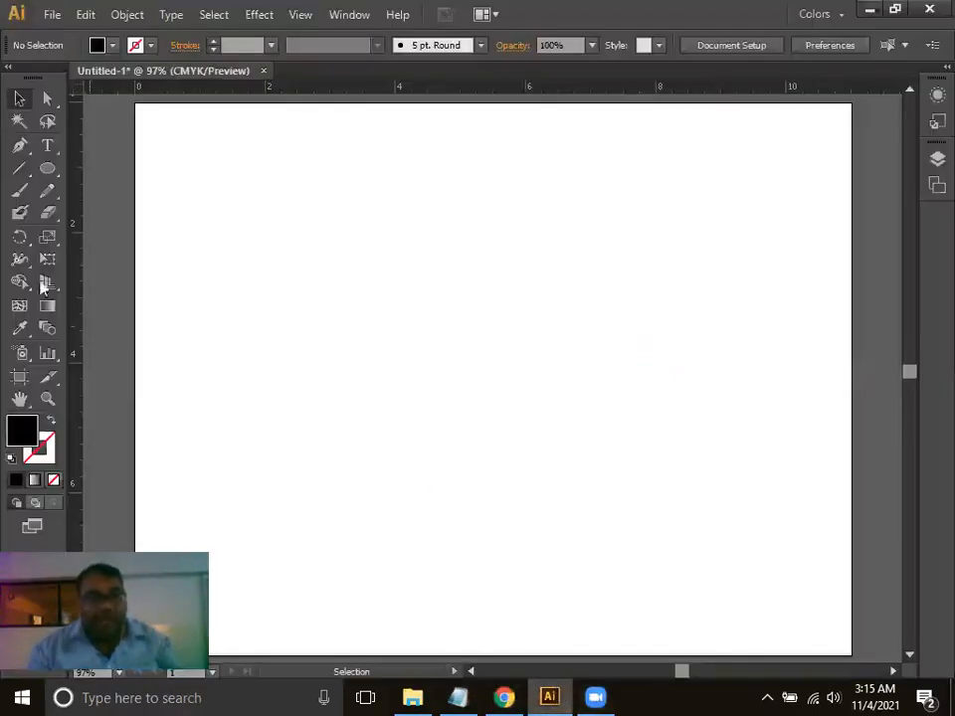
pyautogui.moveTo(47, 167); pyautogui.dragTo(255, 224)
pyautogui.click(256, 224)
pyautogui.press('Escape')
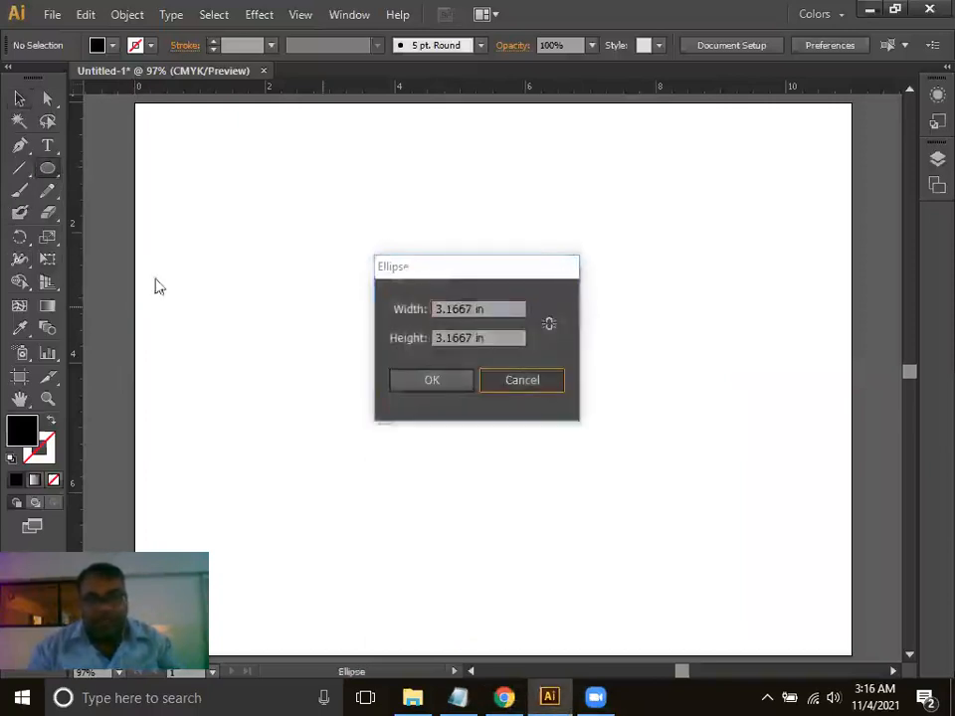
# Tear off the shape tools, draw a wide rectangle in the middle of the artboard, and fill it with yellow.
pyautogui.moveTo(46, 171); pyautogui.dragTo(247, 157)
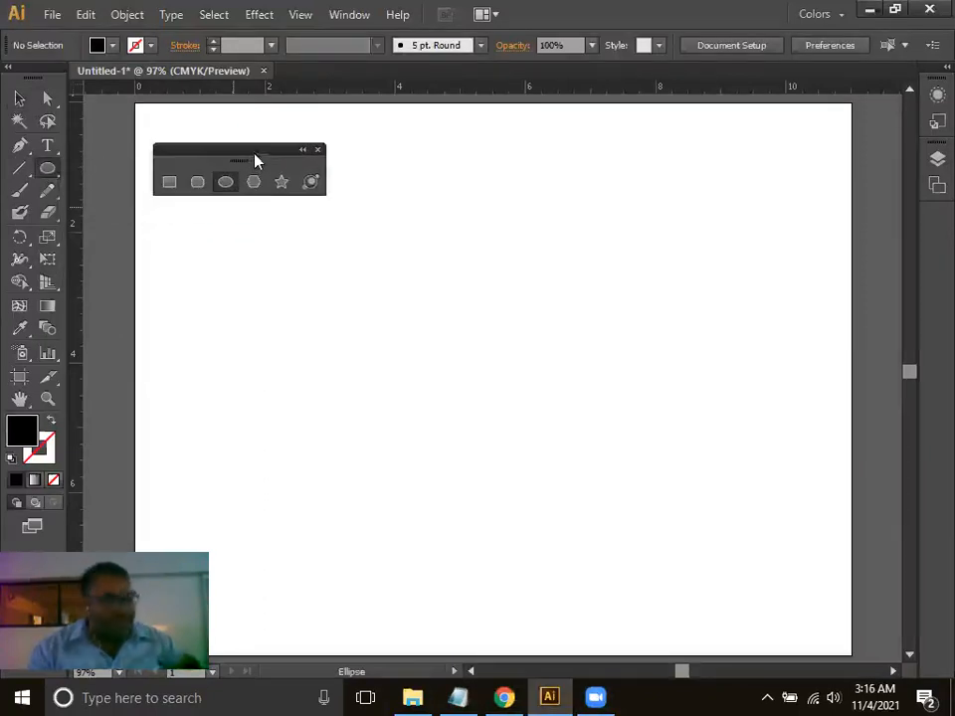
pyautogui.click(171, 183)
pyautogui.moveTo(283, 256); pyautogui.dragTo(599, 465)
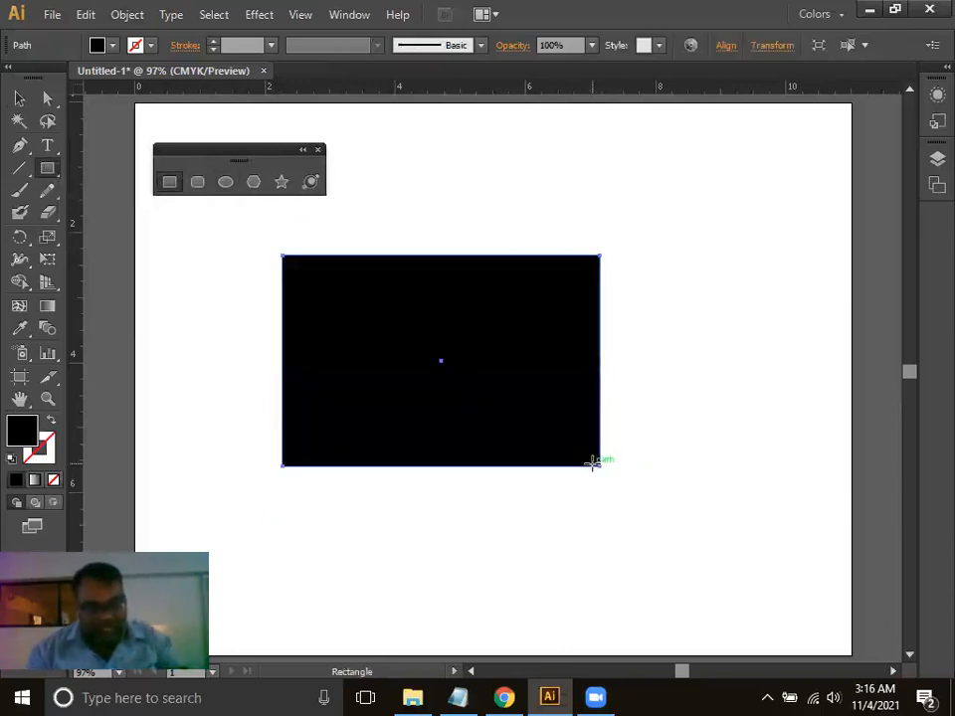
pyautogui.press('F6')
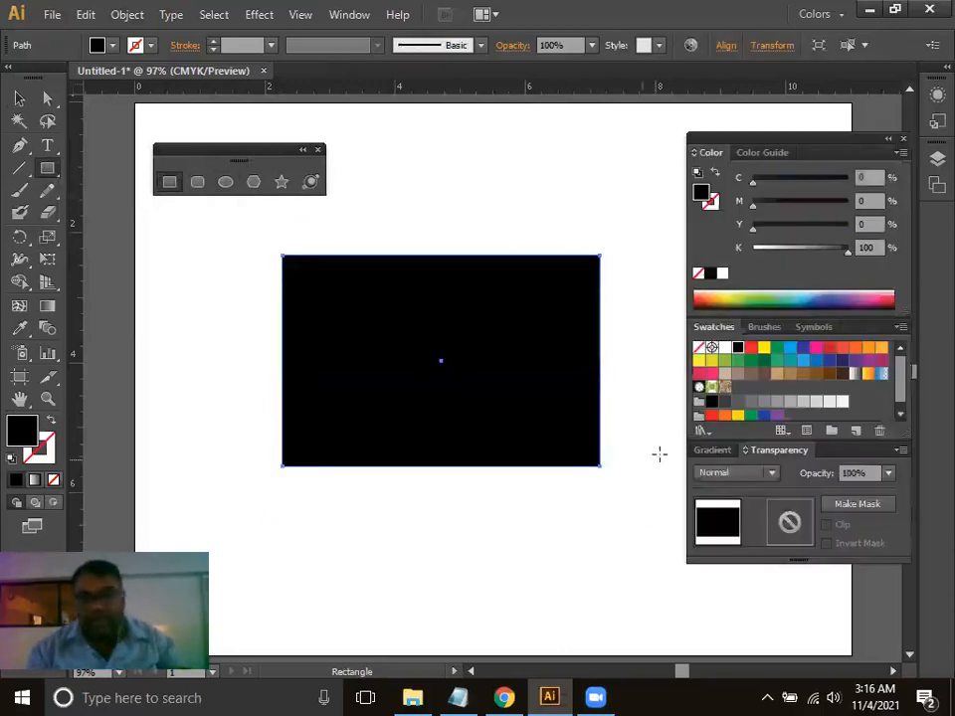
pyautogui.click(764, 351)
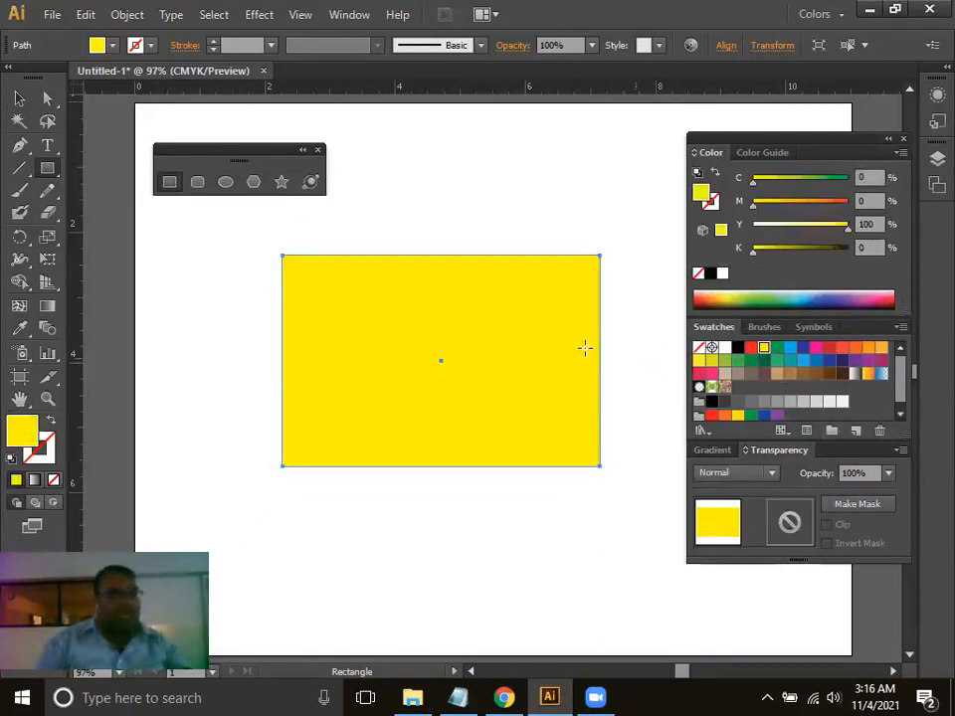
pyautogui.click(19, 98)
pyautogui.moveTo(512, 389); pyautogui.dragTo(507, 389)
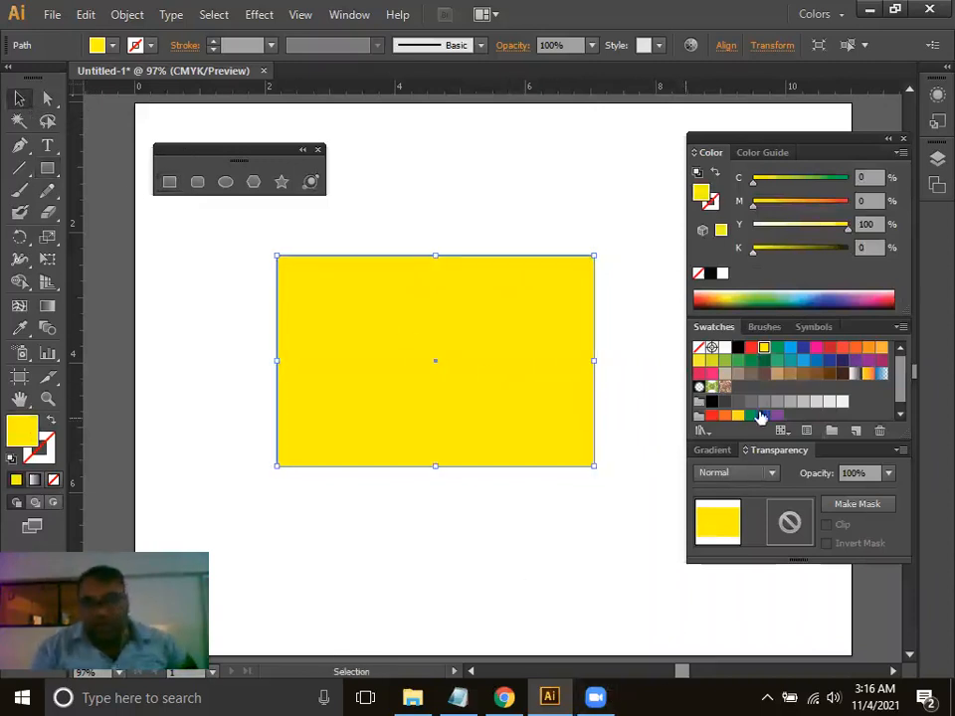
# Draw a full-height vertical strip across the yellow rectangle's middle, fill it red, and place a copy beside the rectangle's left edge.
pyautogui.click(170, 182)
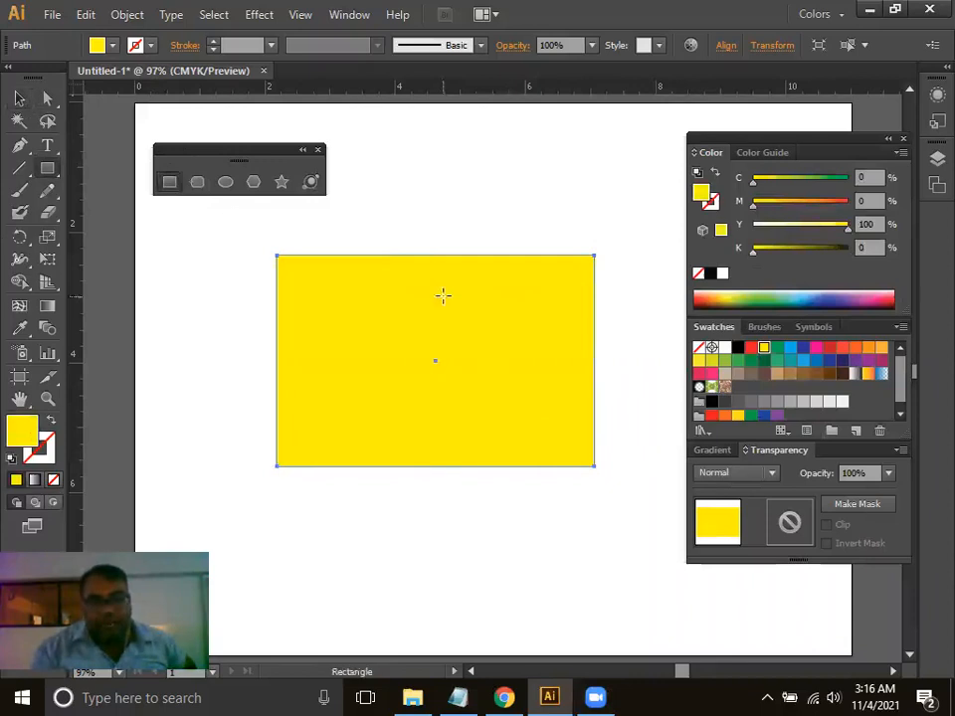
pyautogui.moveTo(412, 253); pyautogui.dragTo(467, 464)
pyautogui.click(751, 350)
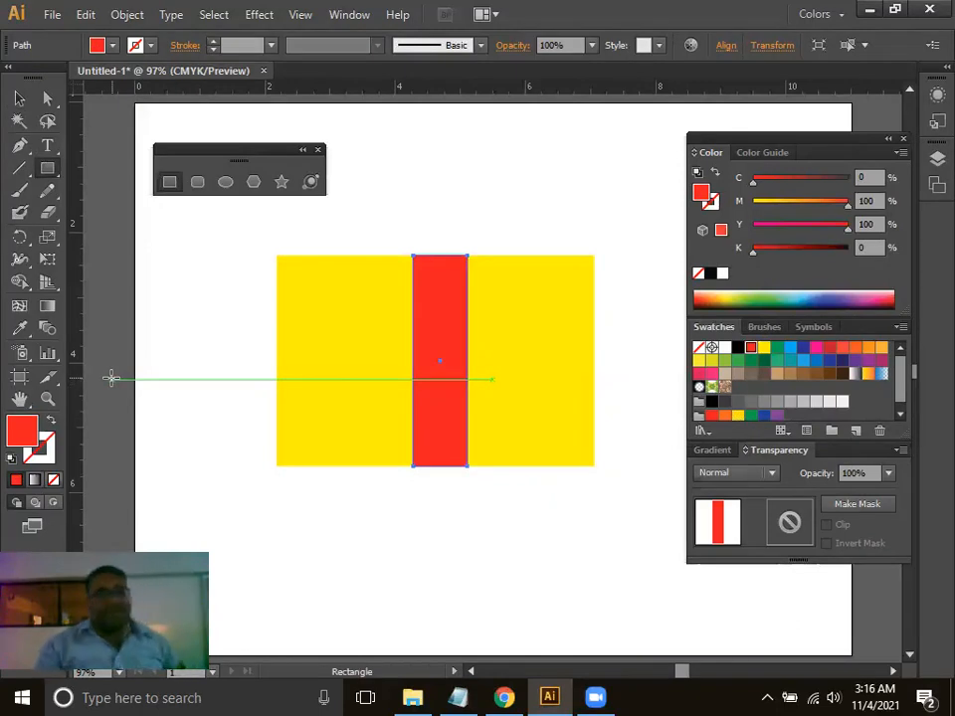
pyautogui.click(19, 97)
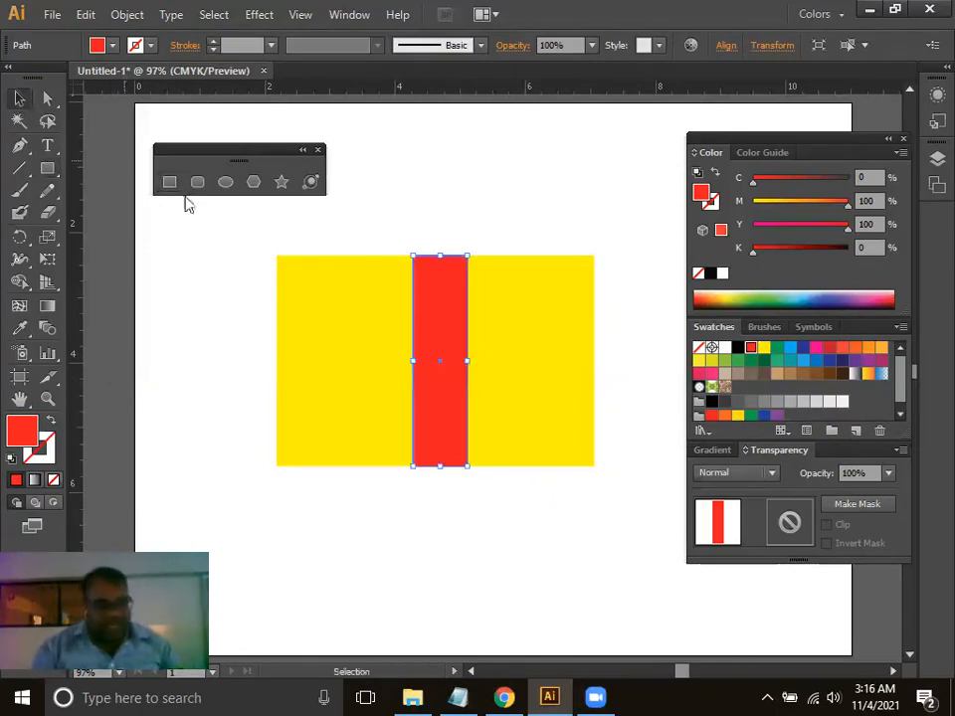
pyautogui.moveTo(445, 323); pyautogui.dragTo(202, 329)
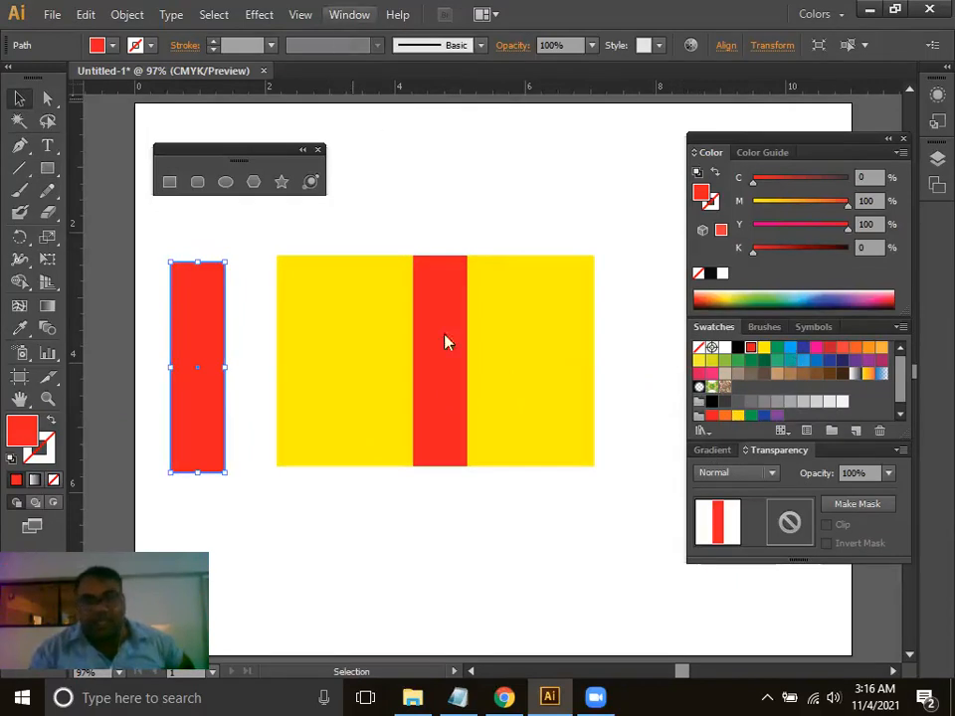
# Apply a linear white-to-black gradient to the copied strip and run it vertically from white above to black below.
pyautogui.click(349, 14)
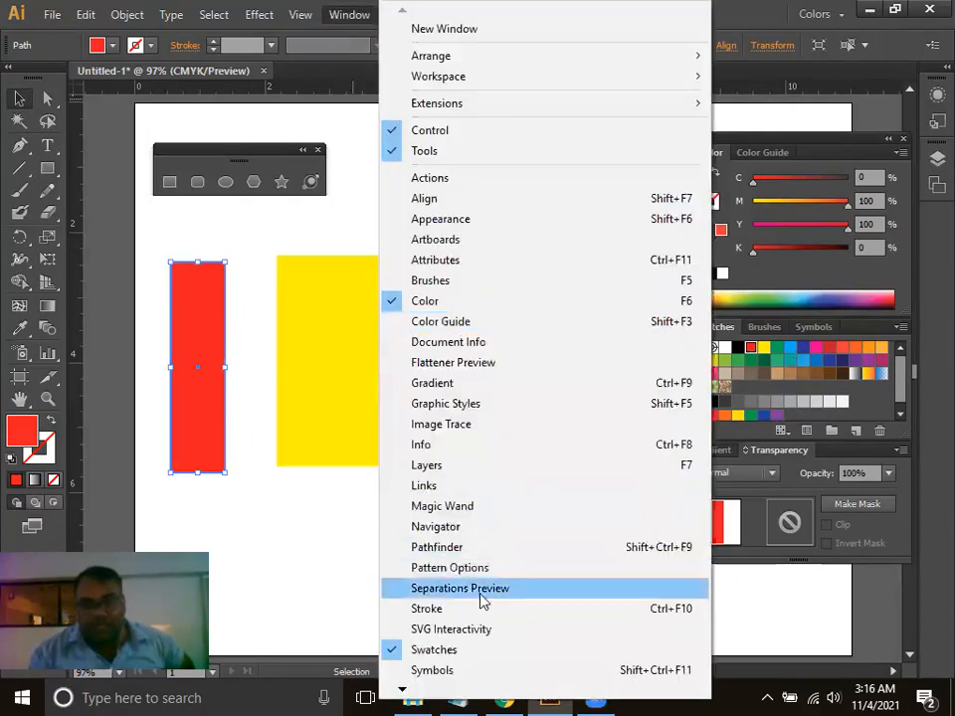
pyautogui.click(512, 386)
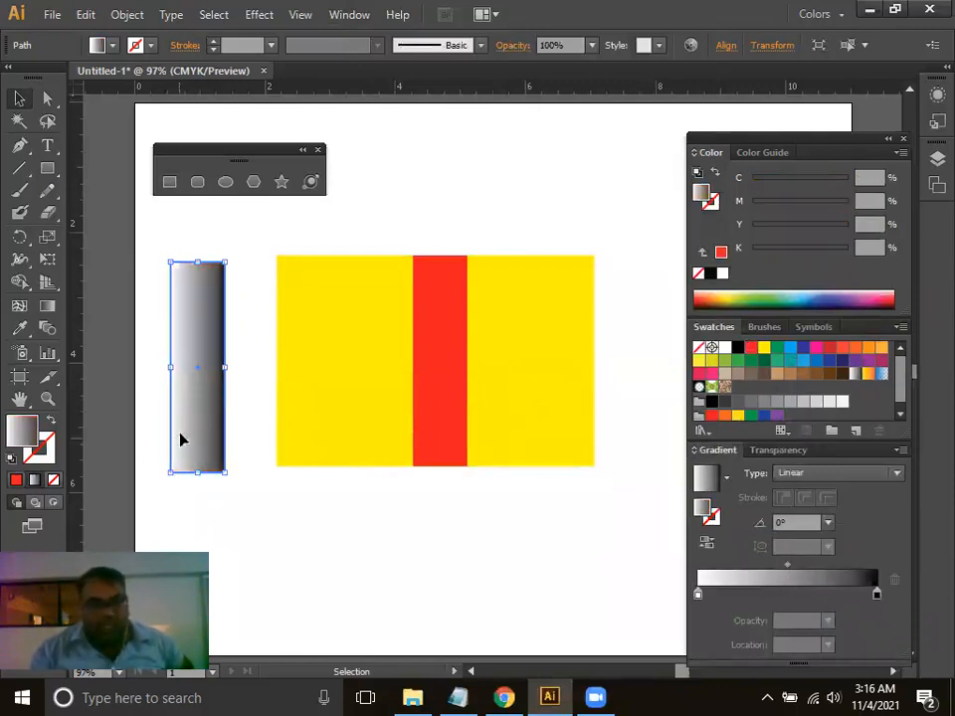
pyautogui.click(48, 307)
pyautogui.moveTo(206, 298); pyautogui.dragTo(205, 436)
pyautogui.moveTo(203, 300); pyautogui.dragTo(200, 273)
pyautogui.moveTo(199, 413)
pyautogui.mouseDown()
pyautogui.moveTo(195, 464)
pyautogui.moveTo(200, 451)
pyautogui.mouseUp()
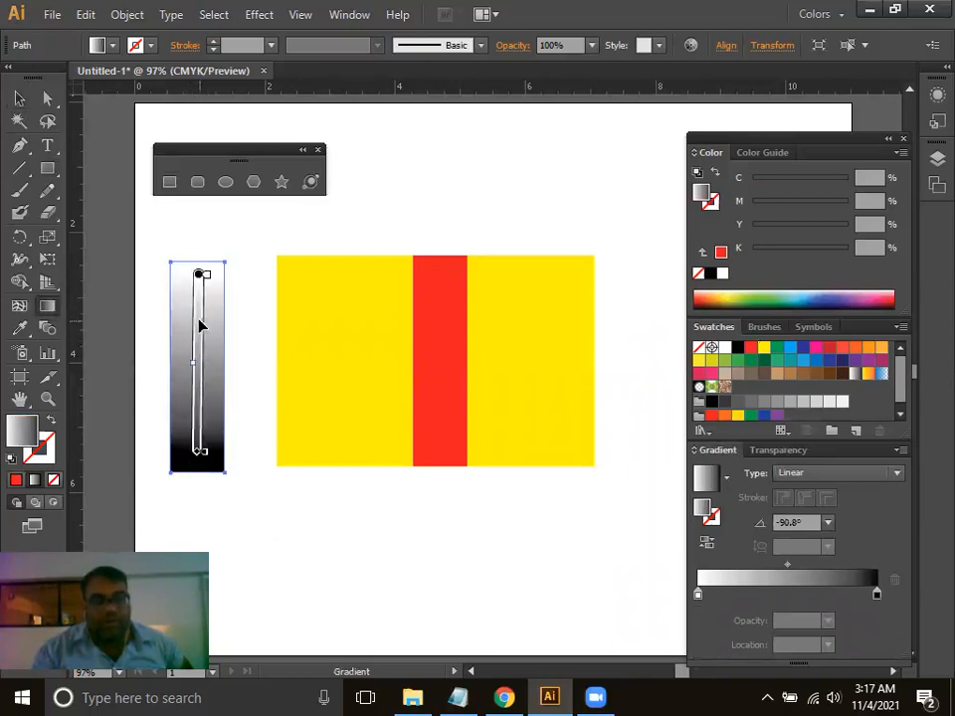
pyautogui.moveTo(196, 368); pyautogui.dragTo(194, 319)
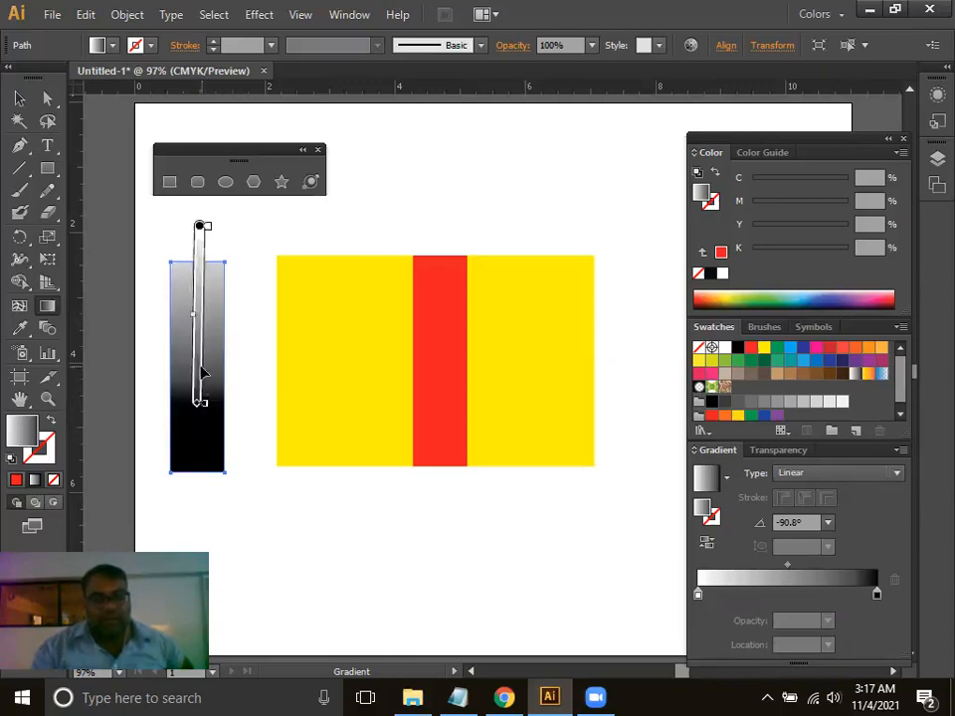
pyautogui.click(19, 97)
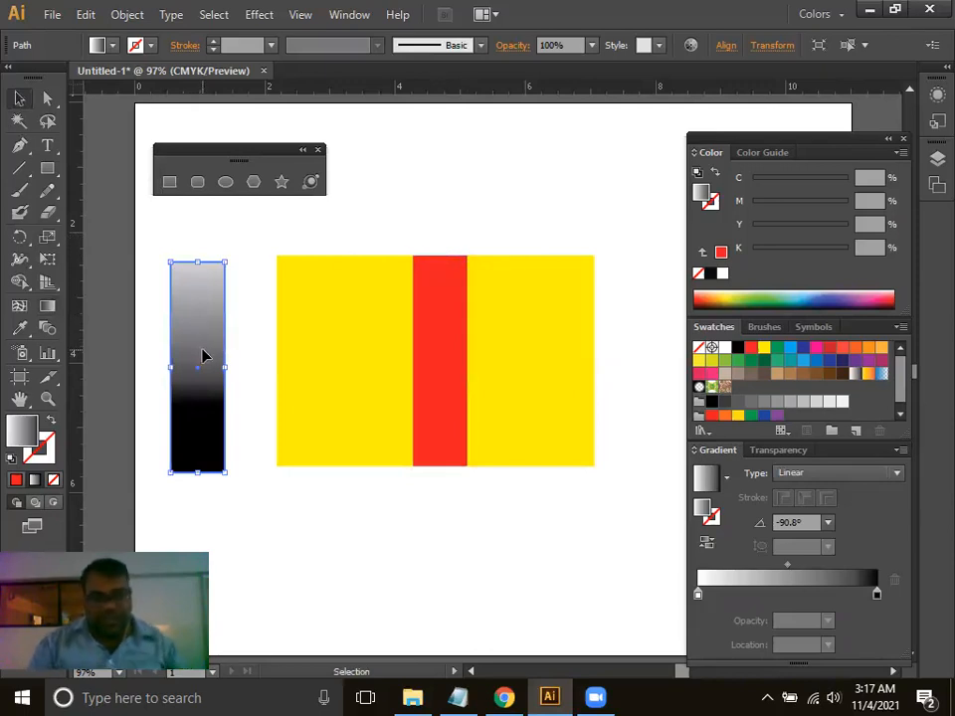
# Redraw the strip's gradient from near its upper edge to near its lower edge and set the gradient midpoint to 30.1%.
pyautogui.hotkey('ctrl', '+')
pyautogui.hotkey('ctrl', '+')
pyautogui.moveTo(247, 394); pyautogui.dragTo(759, 392)
pyautogui.click(48, 307)
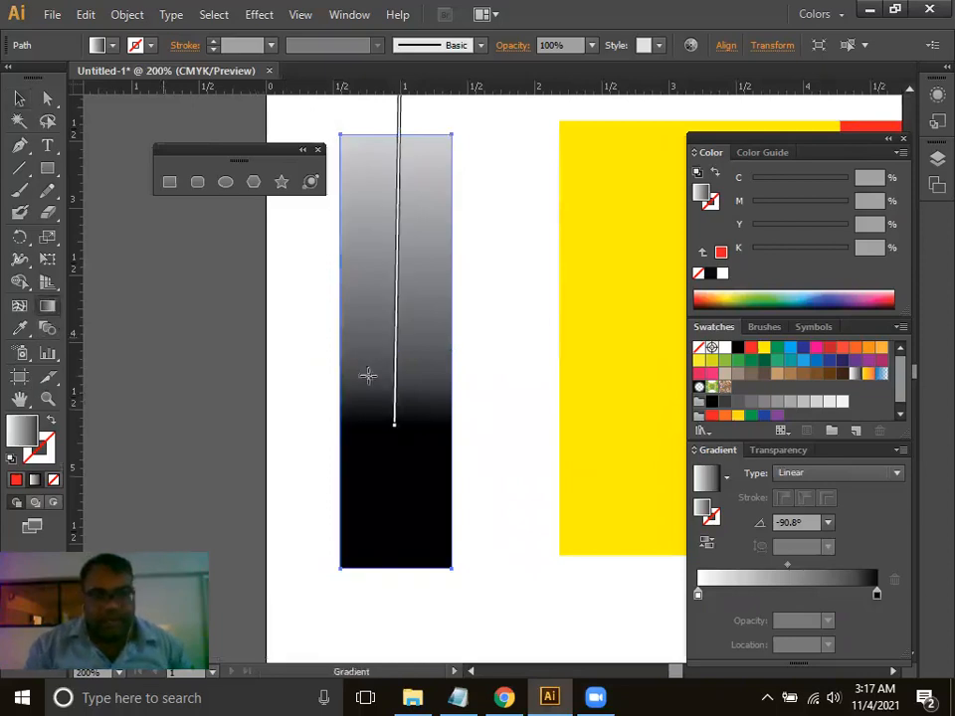
pyautogui.moveTo(398, 159); pyautogui.dragTo(393, 524)
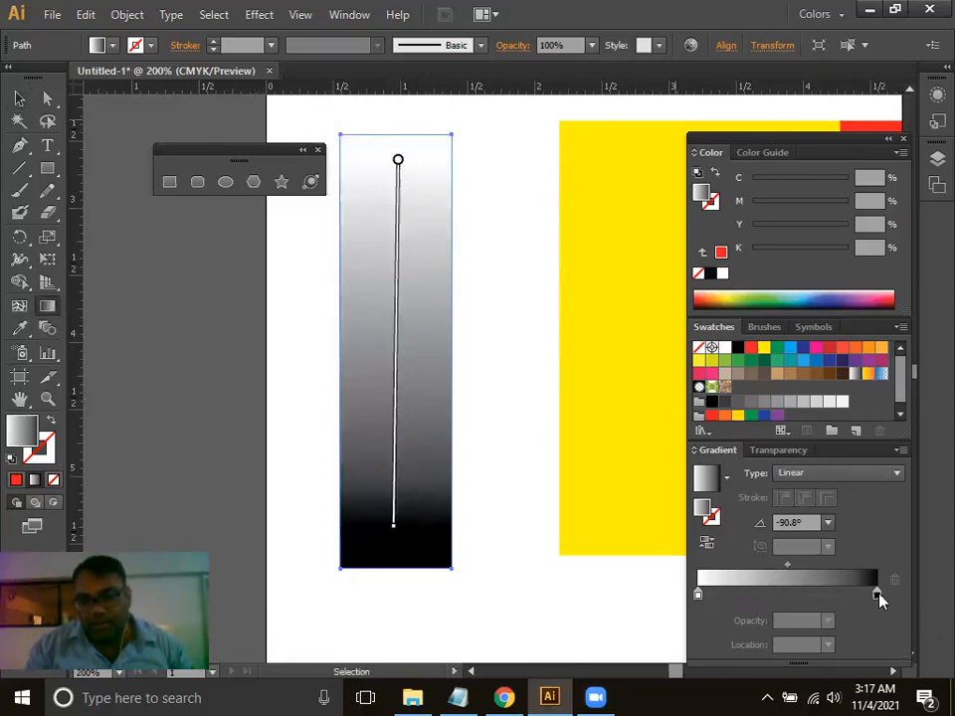
pyautogui.click(876, 594)
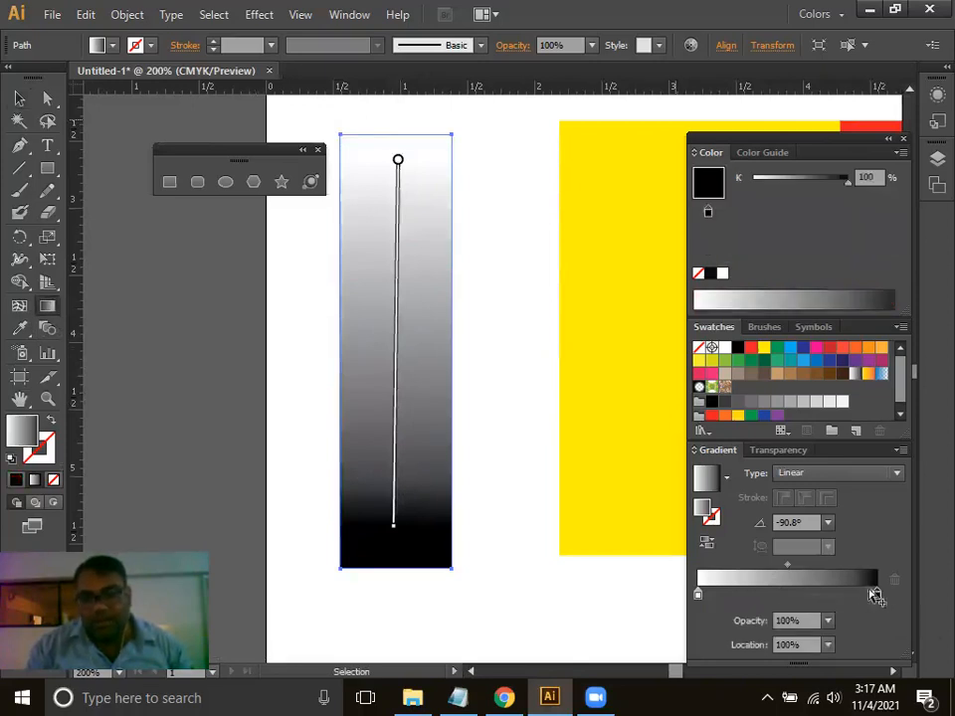
pyautogui.moveTo(788, 566); pyautogui.dragTo(747, 565)
pyautogui.click(19, 98)
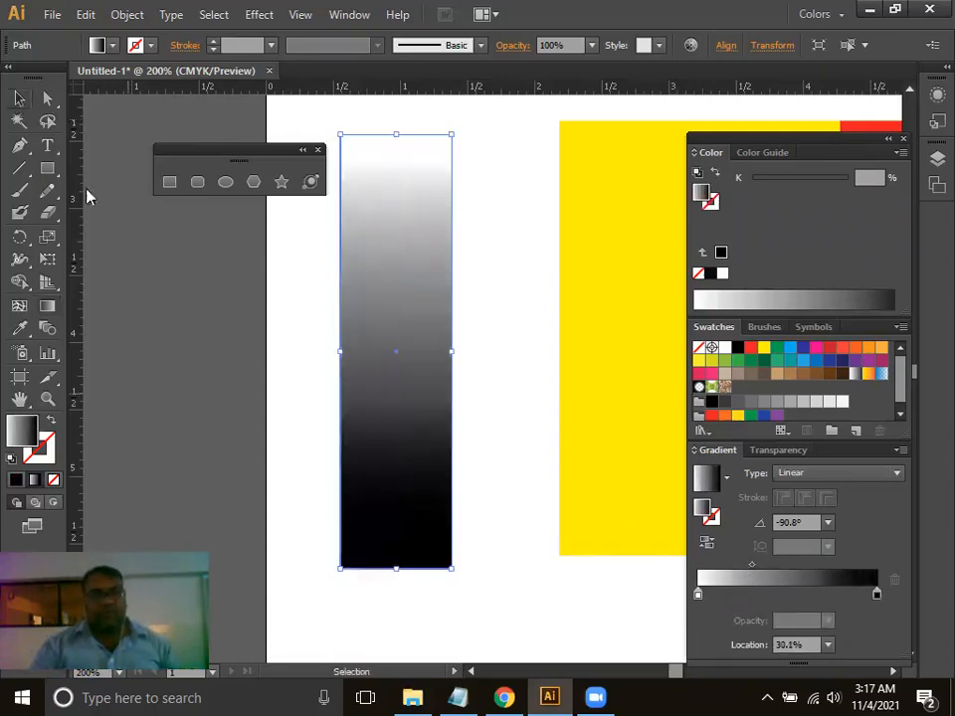
# Move the gradient strip onto the red strip in the yellow rectangle so that it covers it exactly.
pyautogui.click(198, 375)
pyautogui.moveTo(552, 479); pyautogui.dragTo(341, 490)
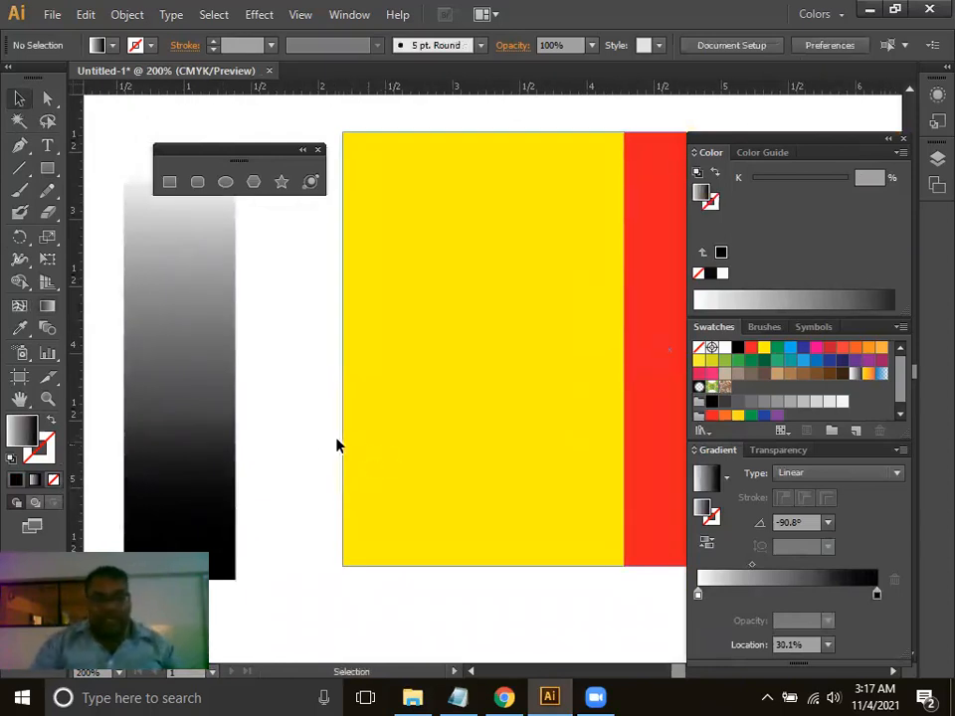
pyautogui.moveTo(370, 433); pyautogui.dragTo(260, 433)
pyautogui.moveTo(94, 418); pyautogui.dragTo(454, 411)
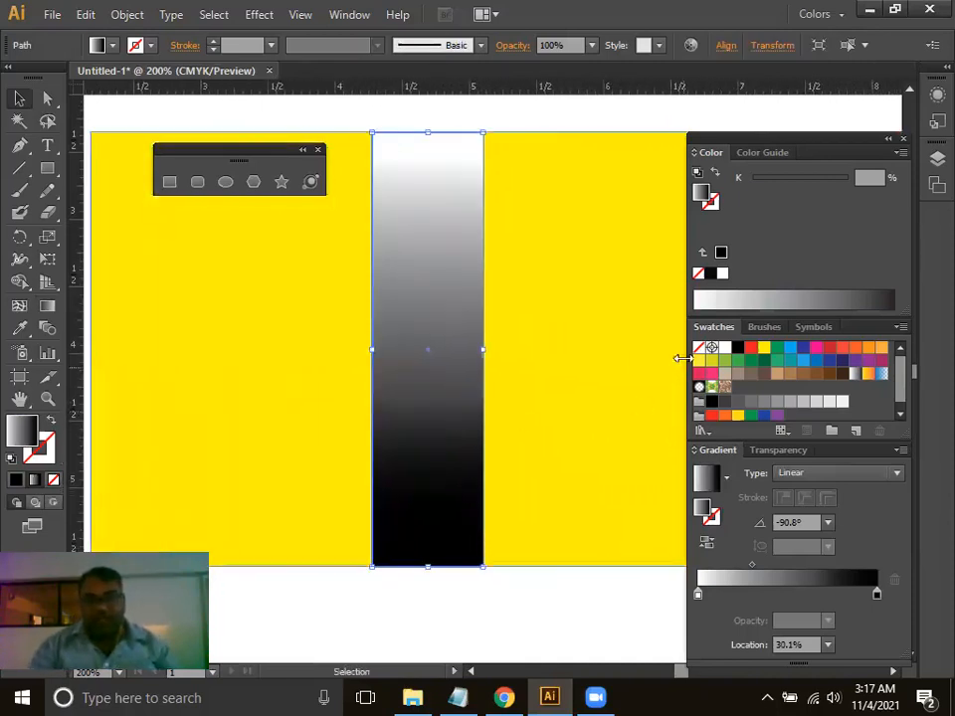
# Move the gradient strip aside to uncover the red strip, and put it back exactly over the red strip.
pyautogui.moveTo(824, 147); pyautogui.dragTo(829, 125)
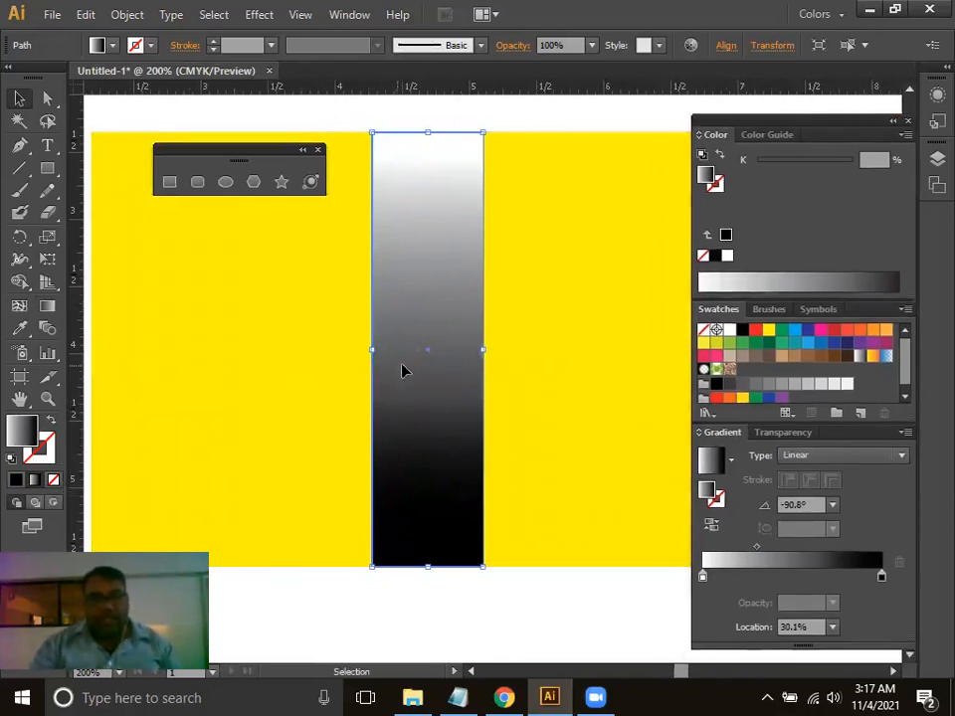
pyautogui.moveTo(436, 238); pyautogui.dragTo(587, 282)
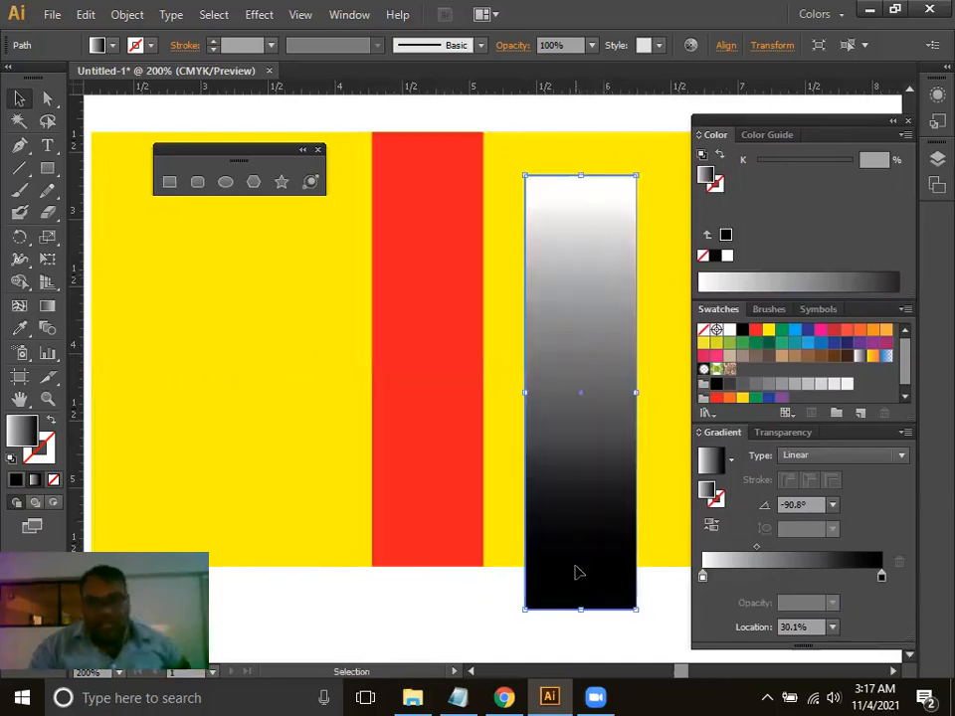
pyautogui.moveTo(582, 545); pyautogui.dragTo(429, 495)
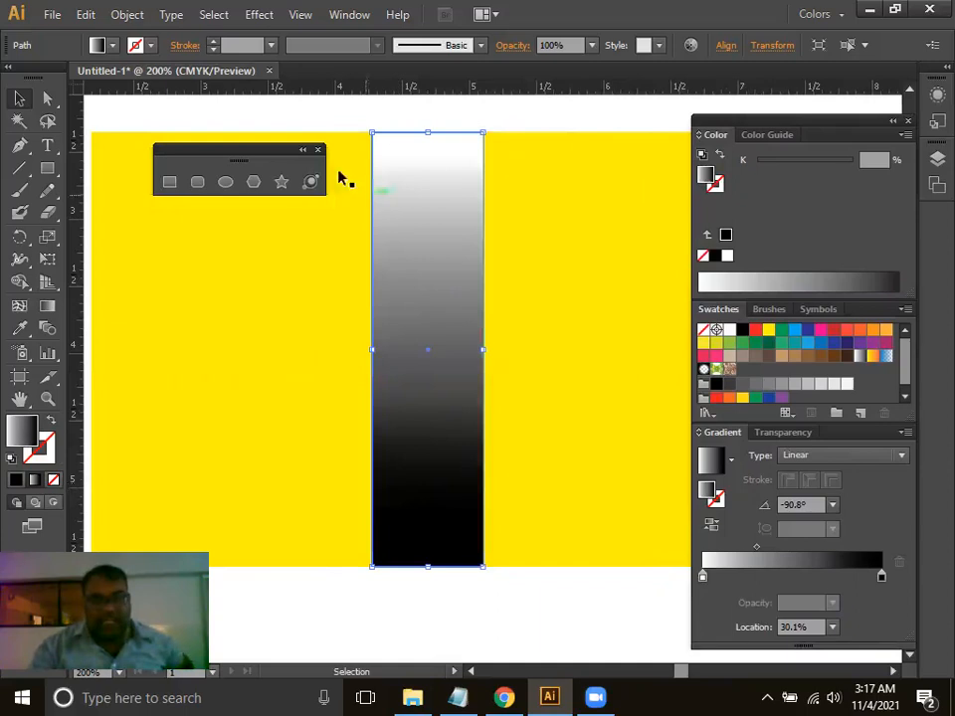
pyautogui.moveTo(344, 113); pyautogui.dragTo(508, 606)
pyautogui.hotkey('ctrl', '-')
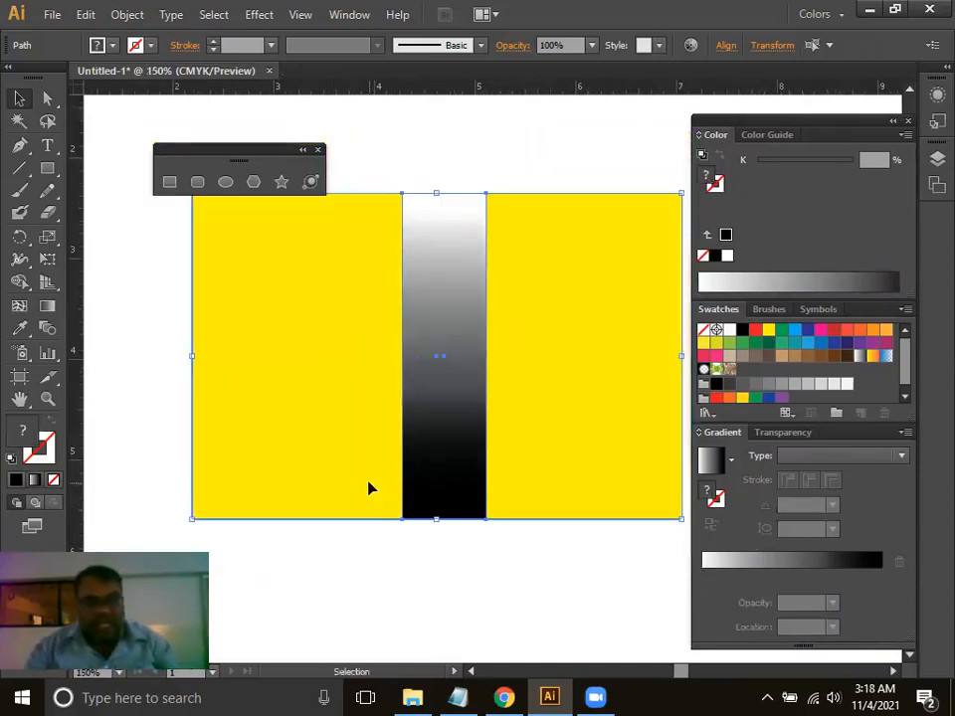
pyautogui.keyDown('shift'); pyautogui.click(284, 428); pyautogui.keyUp('shift')
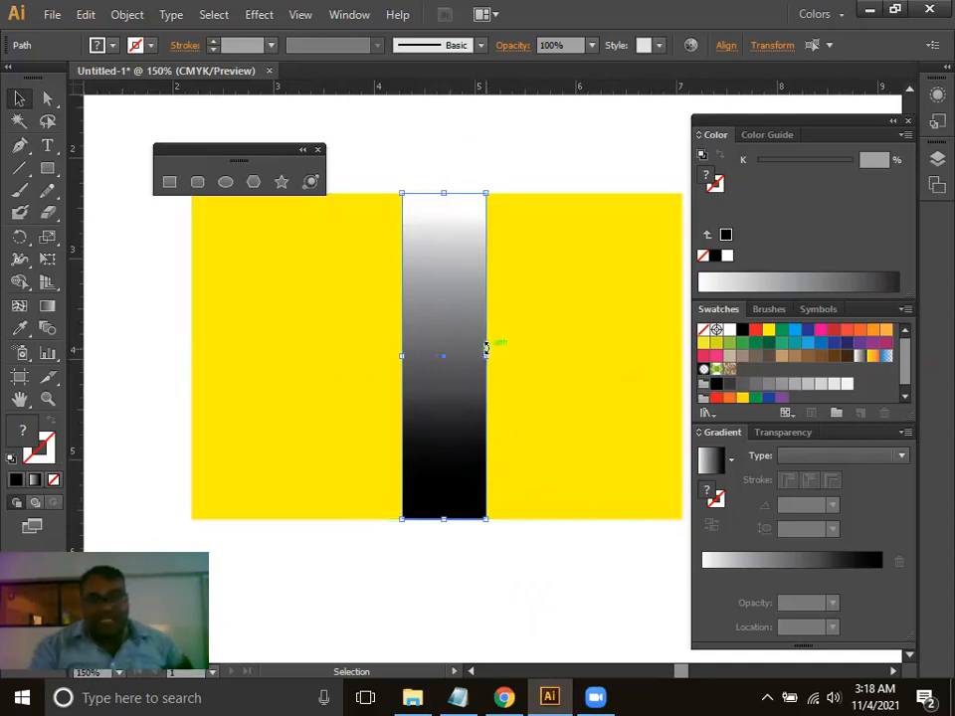
pyautogui.click(396, 175)
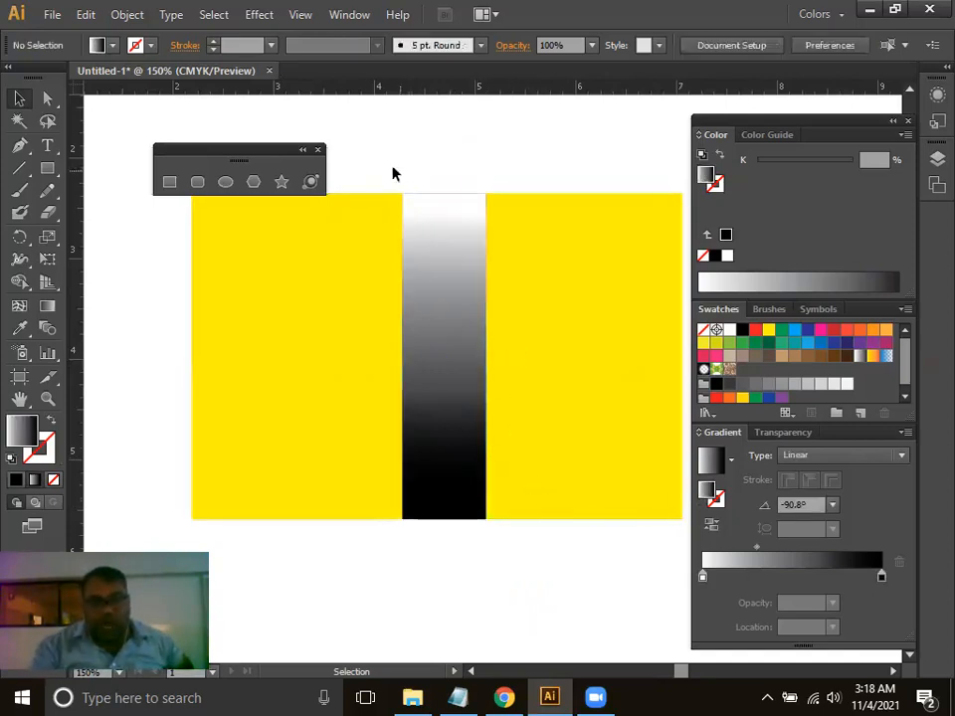
pyautogui.moveTo(441, 280); pyautogui.dragTo(464, 281)
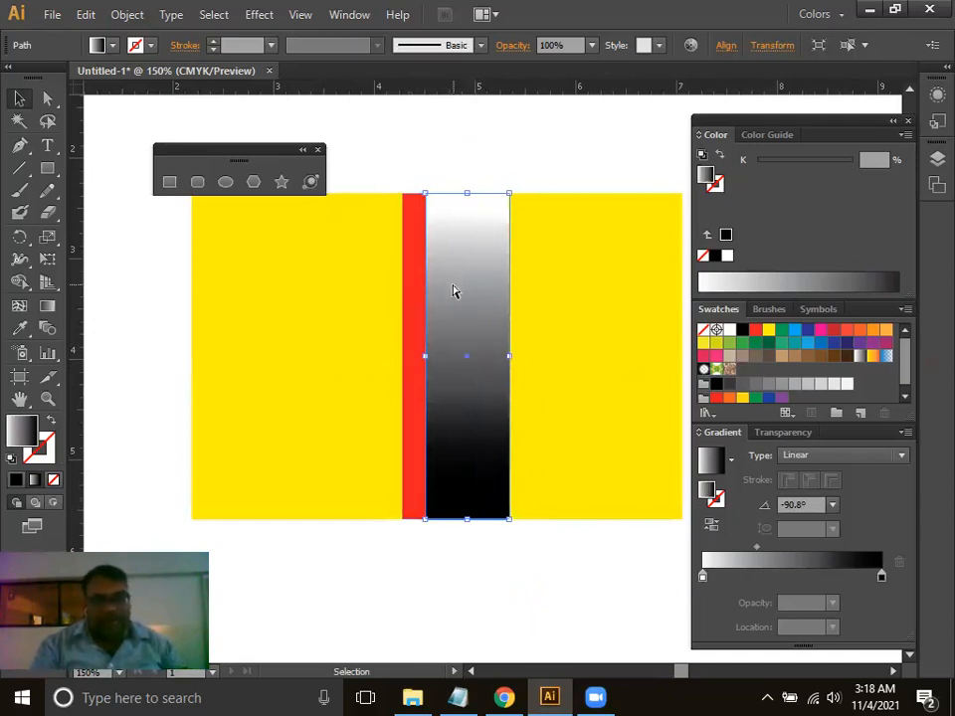
pyautogui.hotkey('ctrl', 'z')
# Select the gradient strip and the red strip without the yellow rectangle, and make an opacity mask from them.
pyautogui.moveTo(384, 170); pyautogui.dragTo(508, 591)
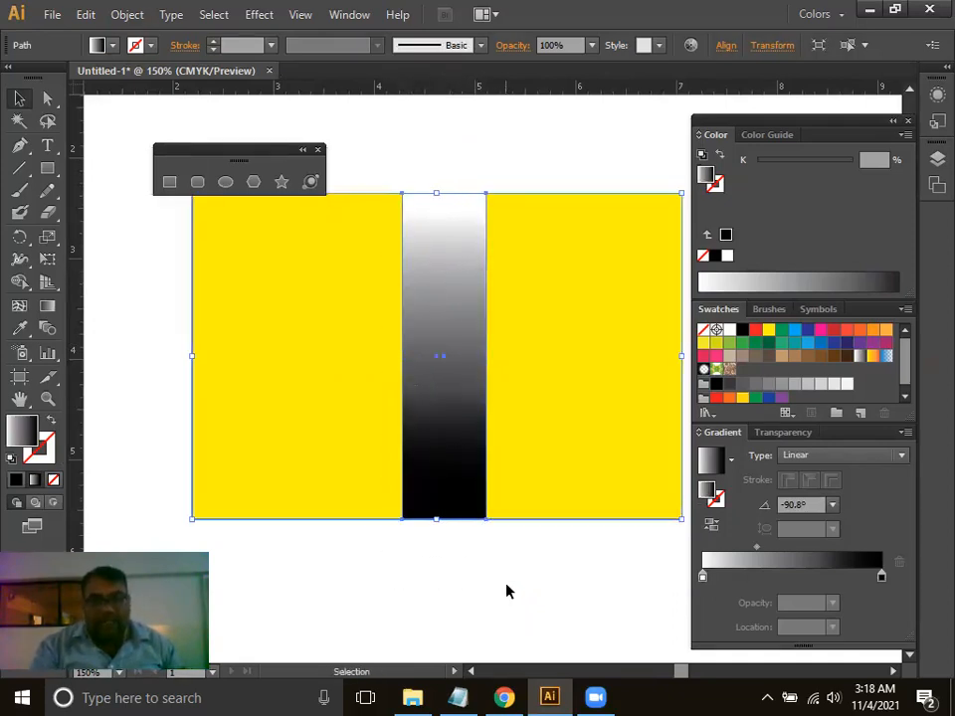
pyautogui.keyDown('shift'); pyautogui.click(304, 409); pyautogui.keyUp('shift')
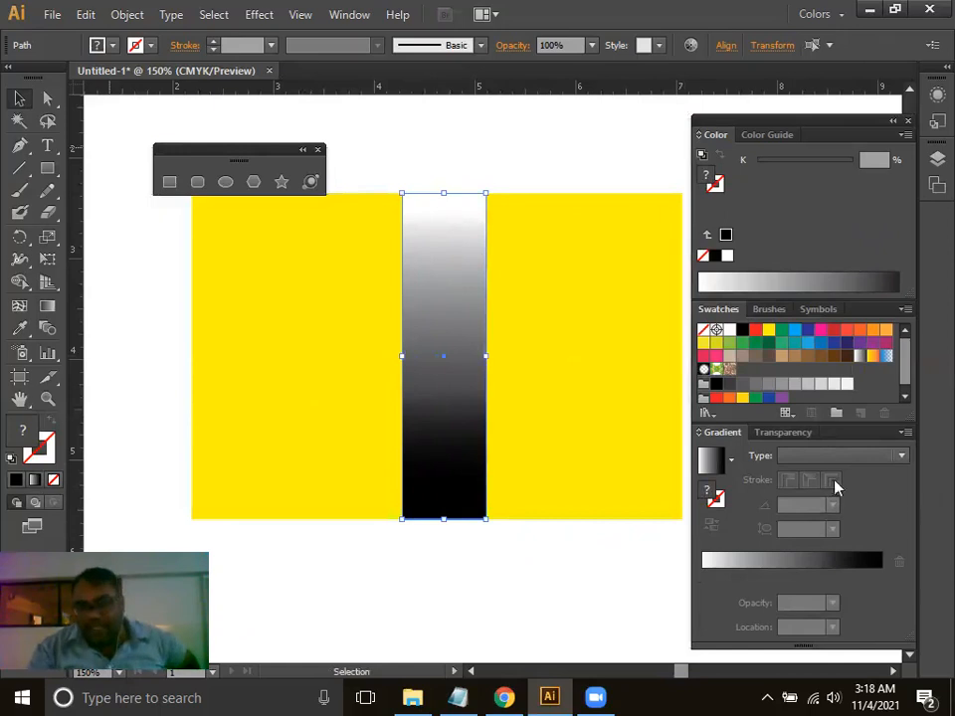
pyautogui.click(777, 433)
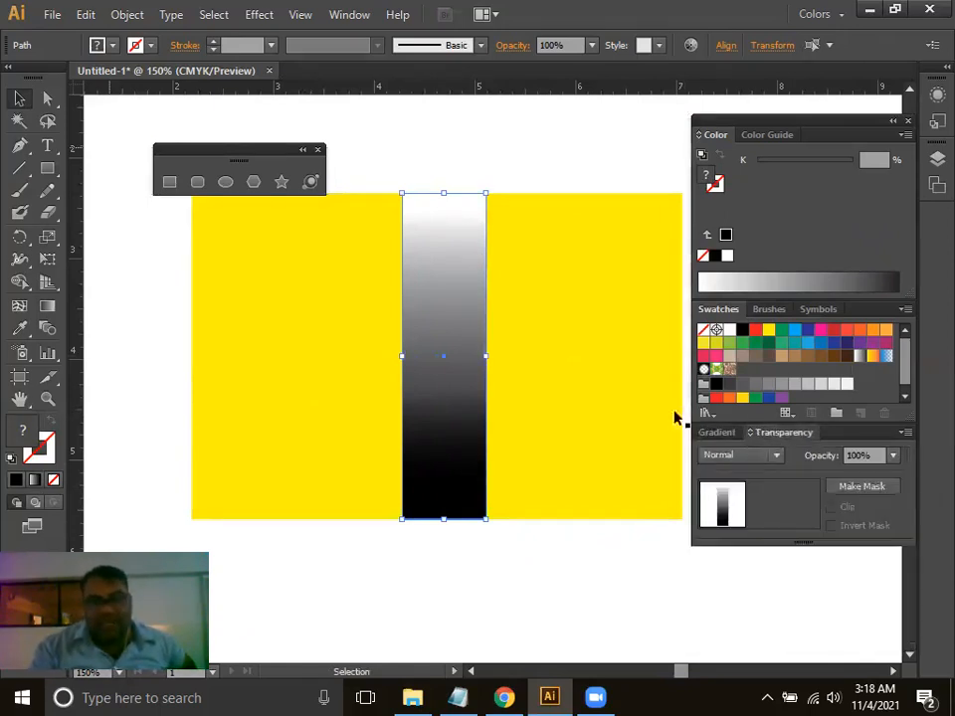
pyautogui.click(349, 14)
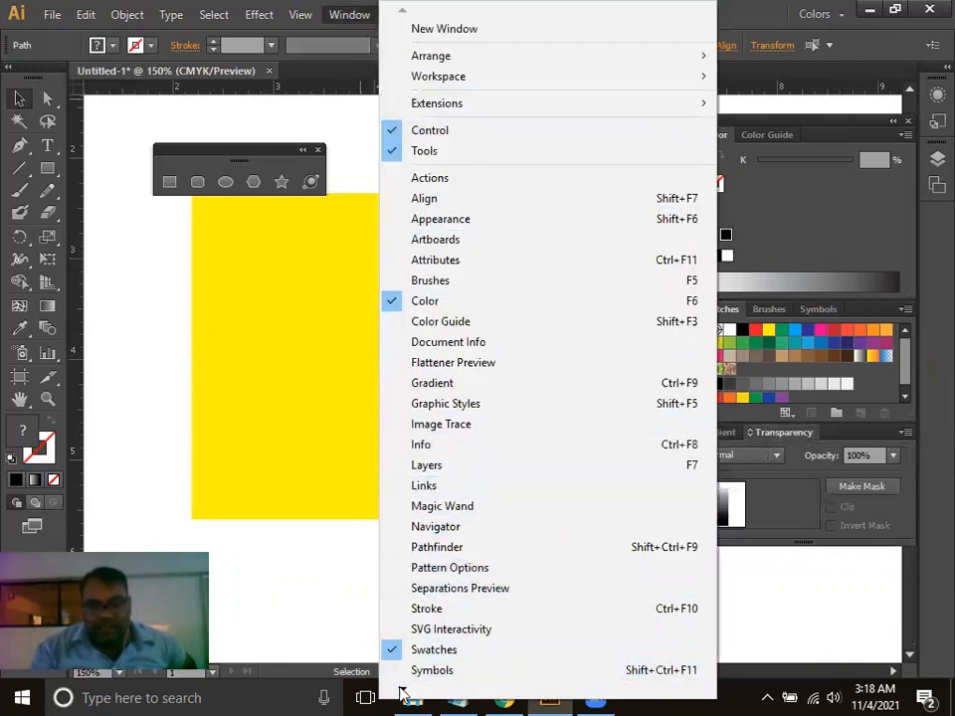
pyautogui.moveTo(402, 693)
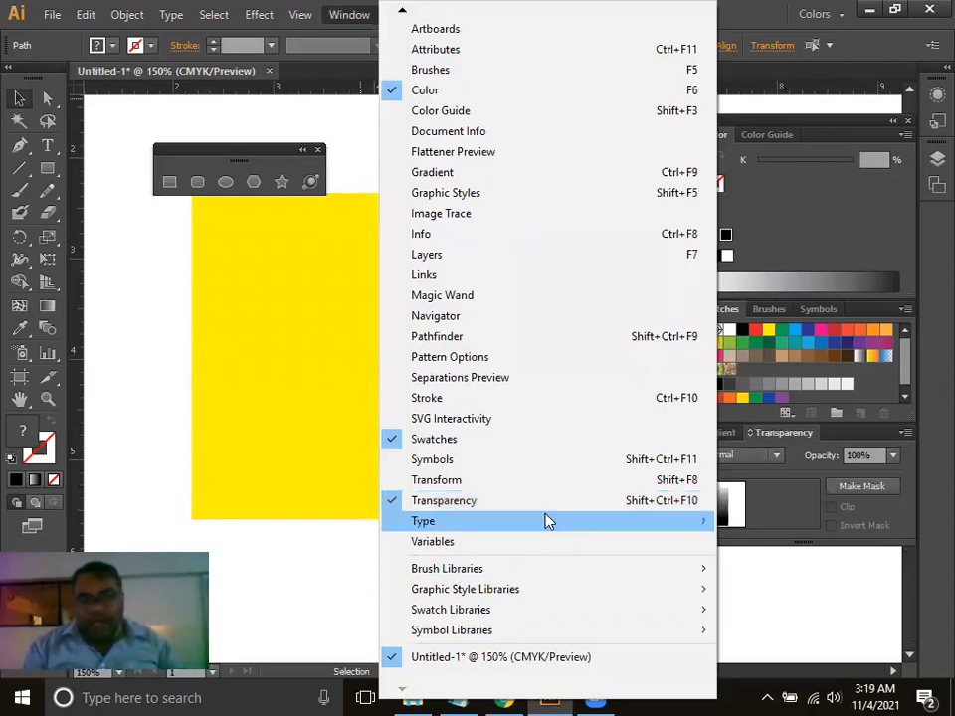
pyautogui.click(754, 469)
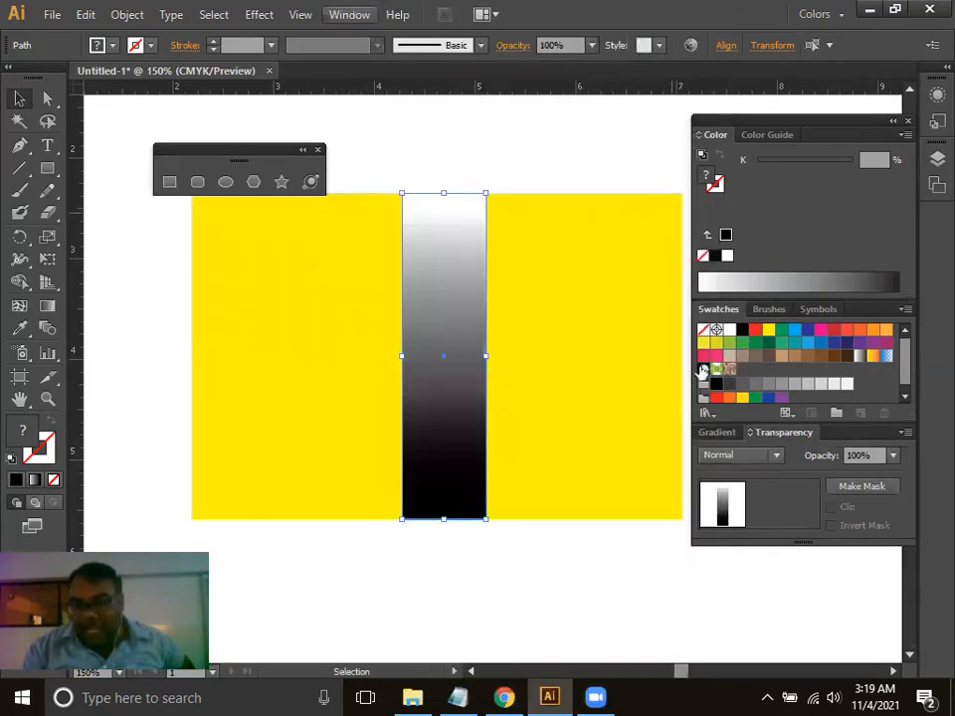
pyautogui.click(863, 486)
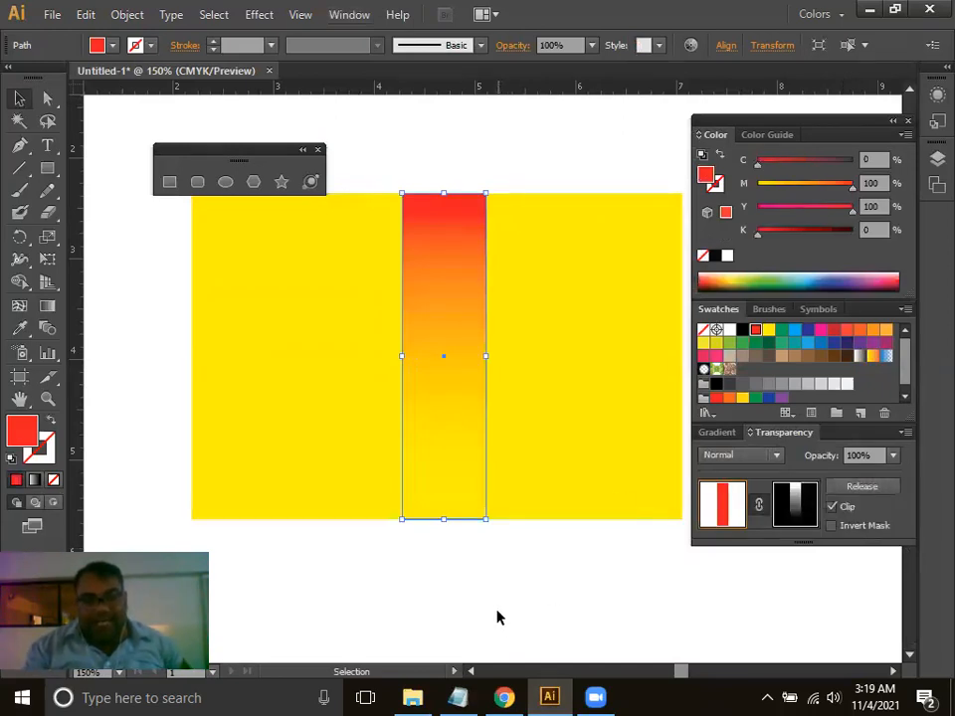
# Undo the opacity mask, apply it again to the two strips, and clear the selection.
pyautogui.hotkey('ctrl', 'z')
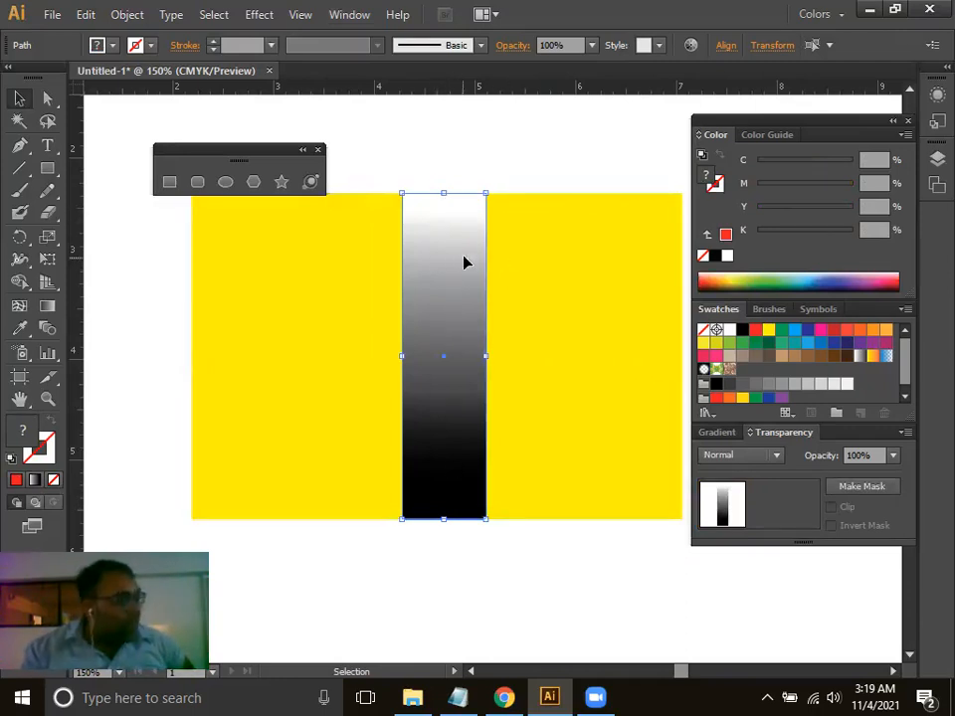
pyautogui.click(861, 487)
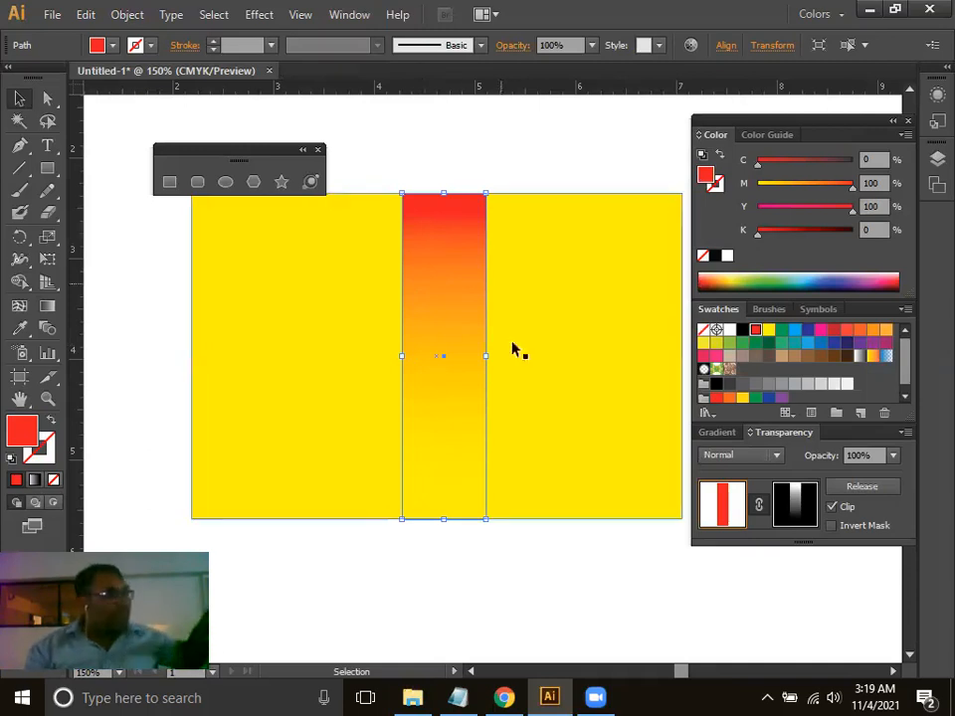
pyautogui.click(524, 554)
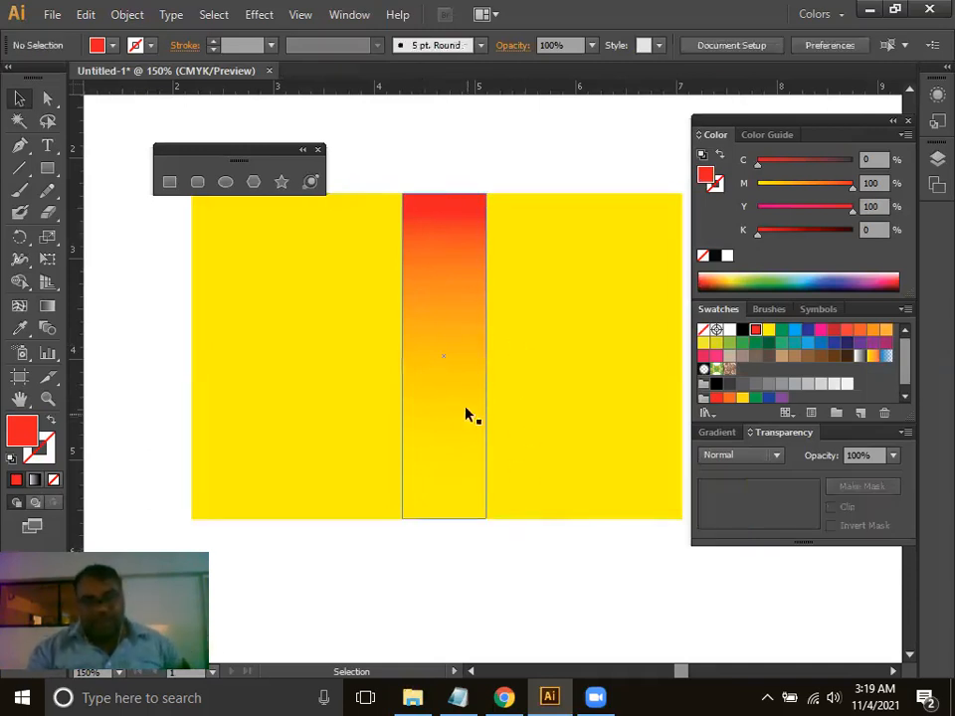
# Delete the masked strip and enlarge the yellow rectangle until it covers the whole artboard.
pyautogui.click(467, 404)
pyautogui.press('Delete')
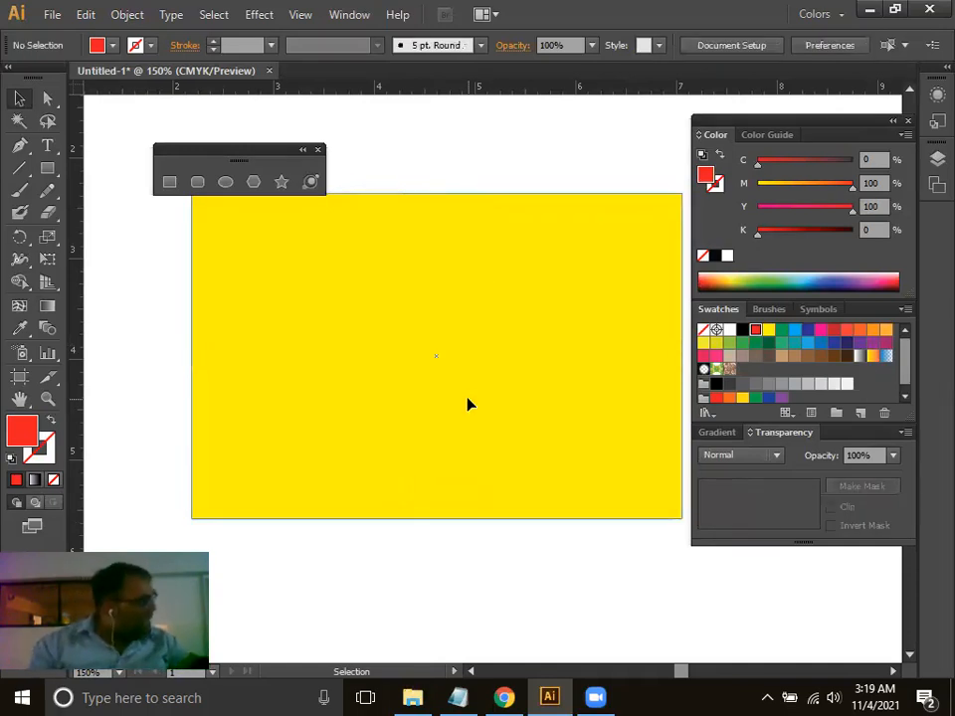
pyautogui.click(547, 384)
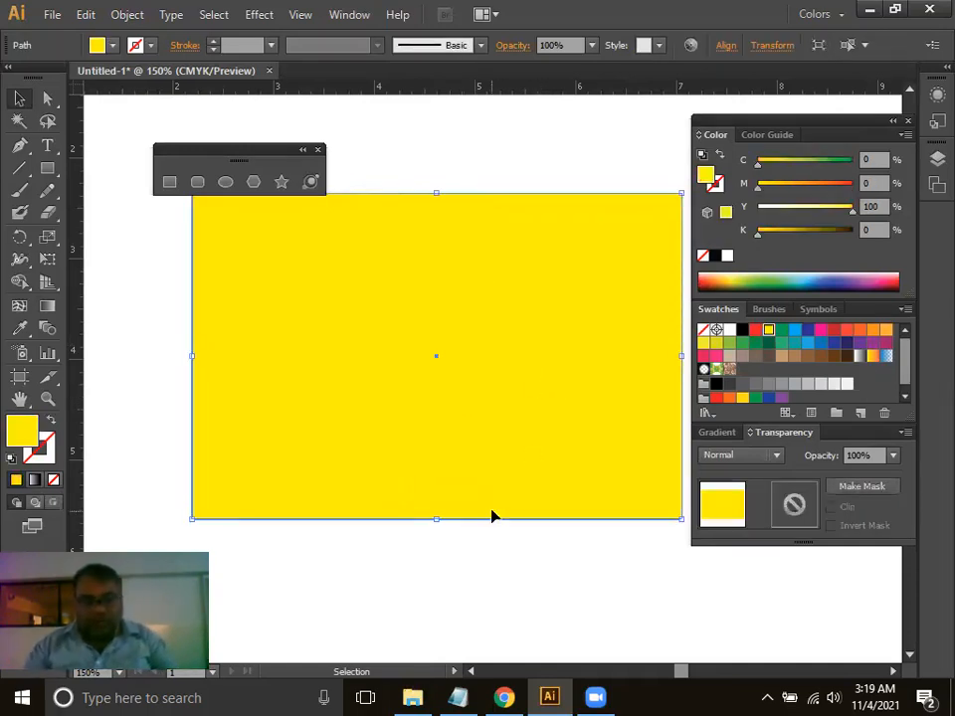
pyautogui.hotkey('ctrl', '-')
pyautogui.moveTo(619, 468); pyautogui.dragTo(710, 586)
pyautogui.moveTo(585, 492); pyautogui.dragTo(528, 445)
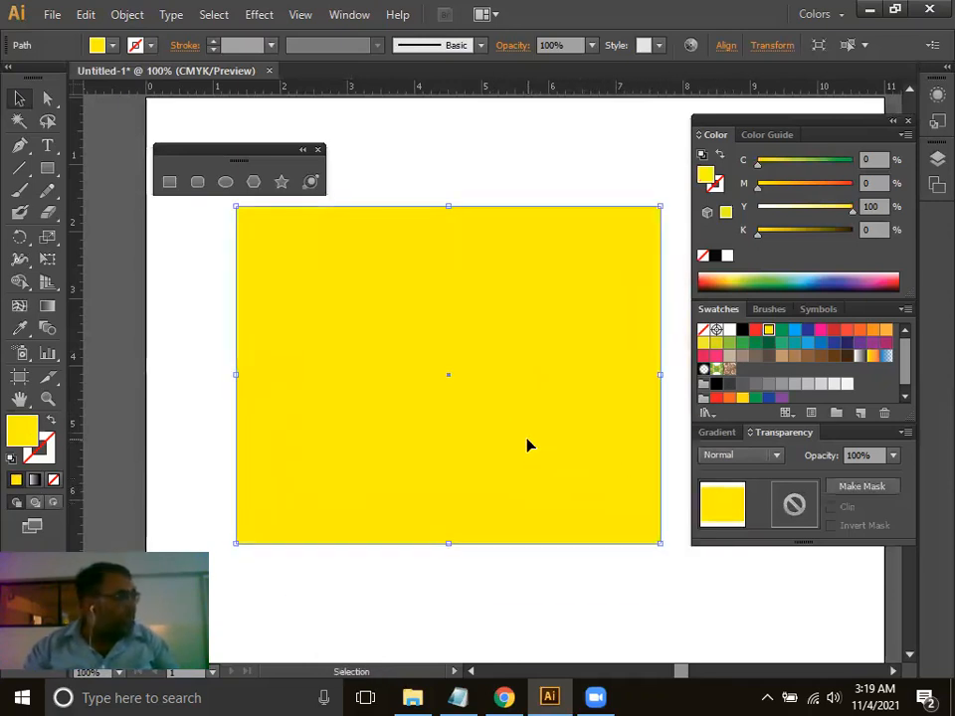
pyautogui.hotkey('ctrl', '-')
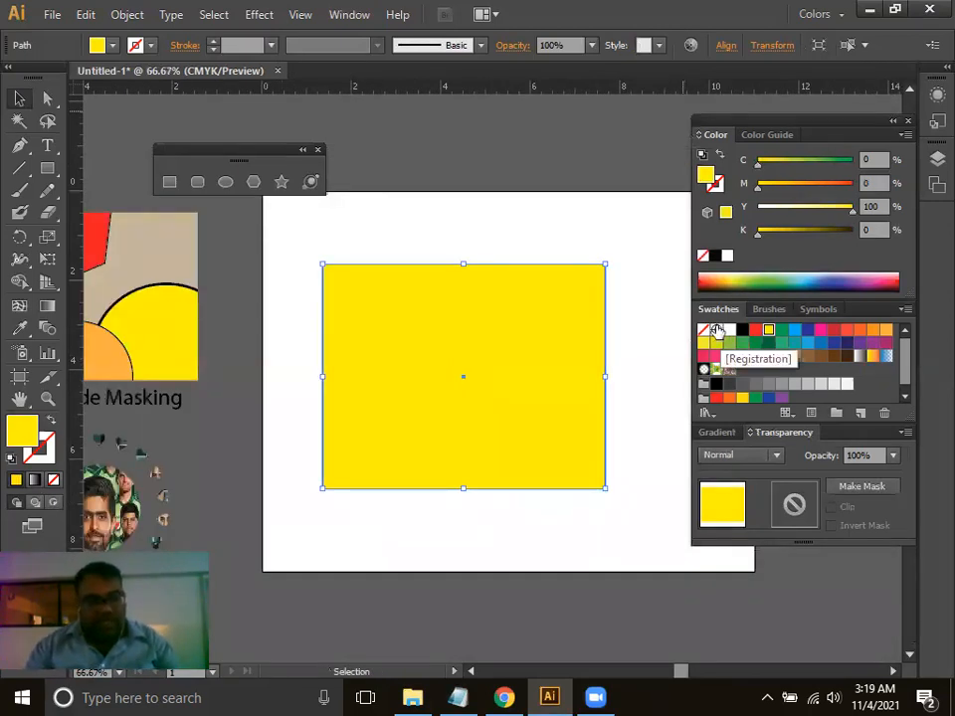
pyautogui.press('F6')
pyautogui.moveTo(525, 385); pyautogui.dragTo(470, 382)
pyautogui.moveTo(569, 470); pyautogui.dragTo(774, 625)
pyautogui.click(863, 467)
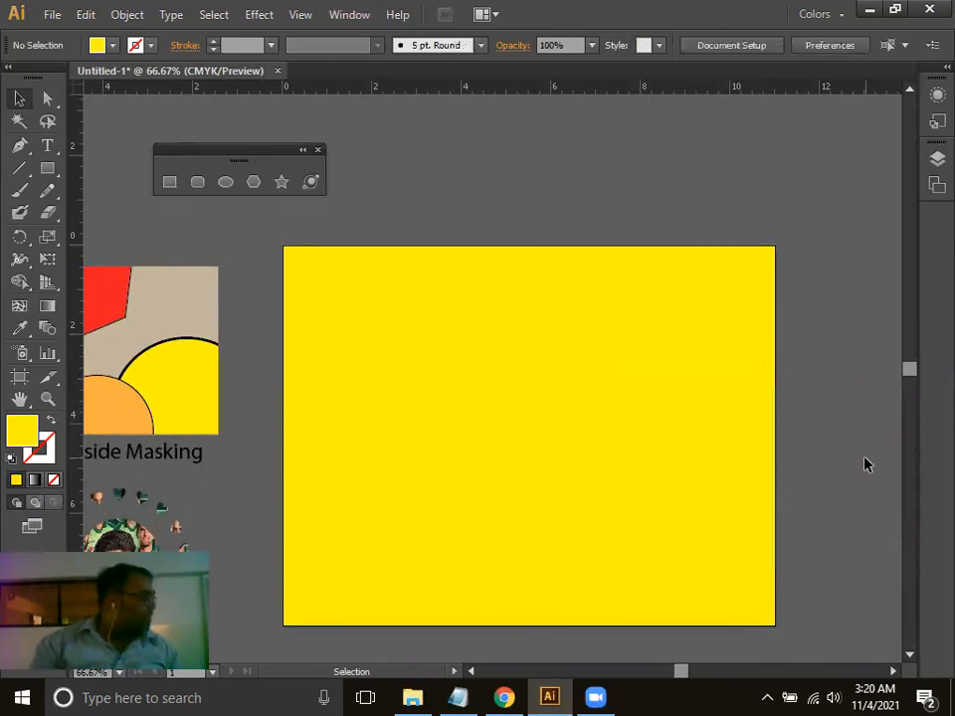
# Fill the artboard-sized rectangle with green and lock it.
pyautogui.click(519, 386)
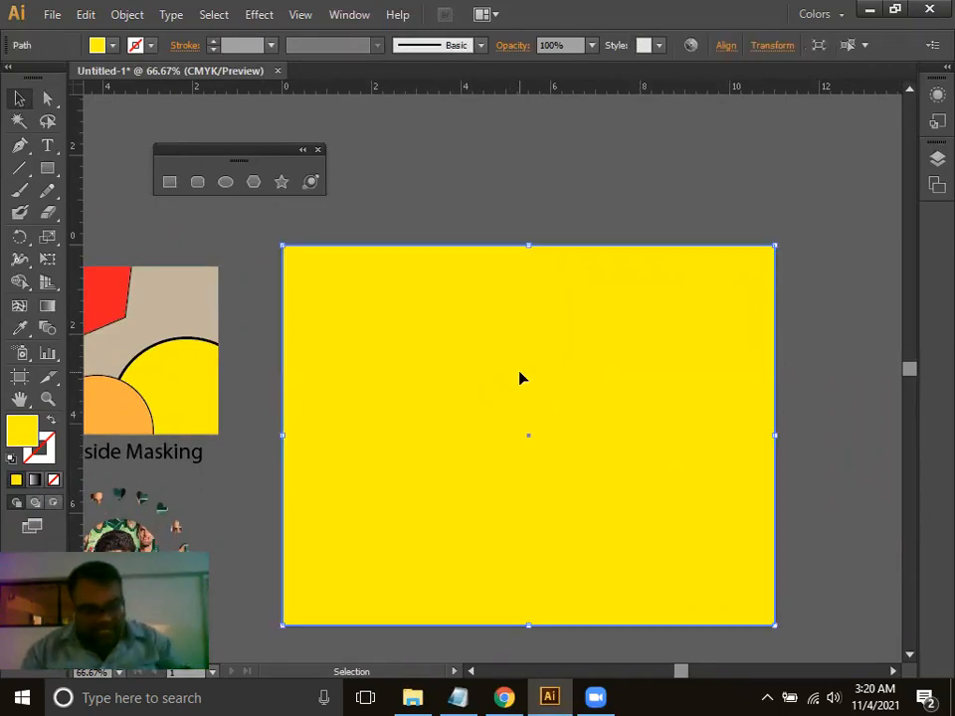
pyautogui.press('F6')
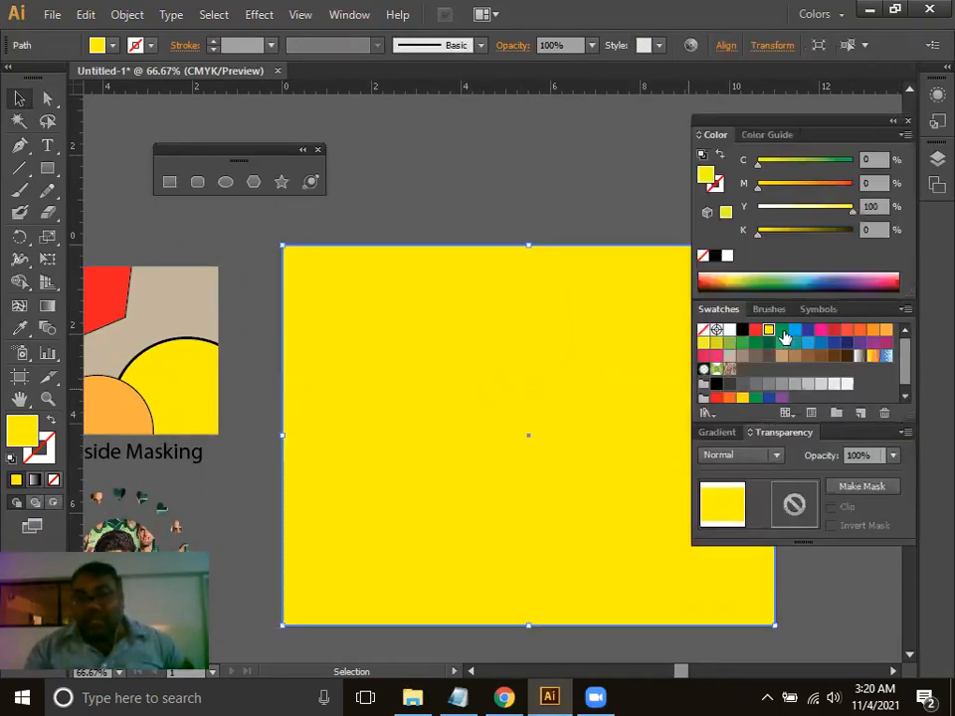
pyautogui.click(780, 331)
pyautogui.click(588, 226)
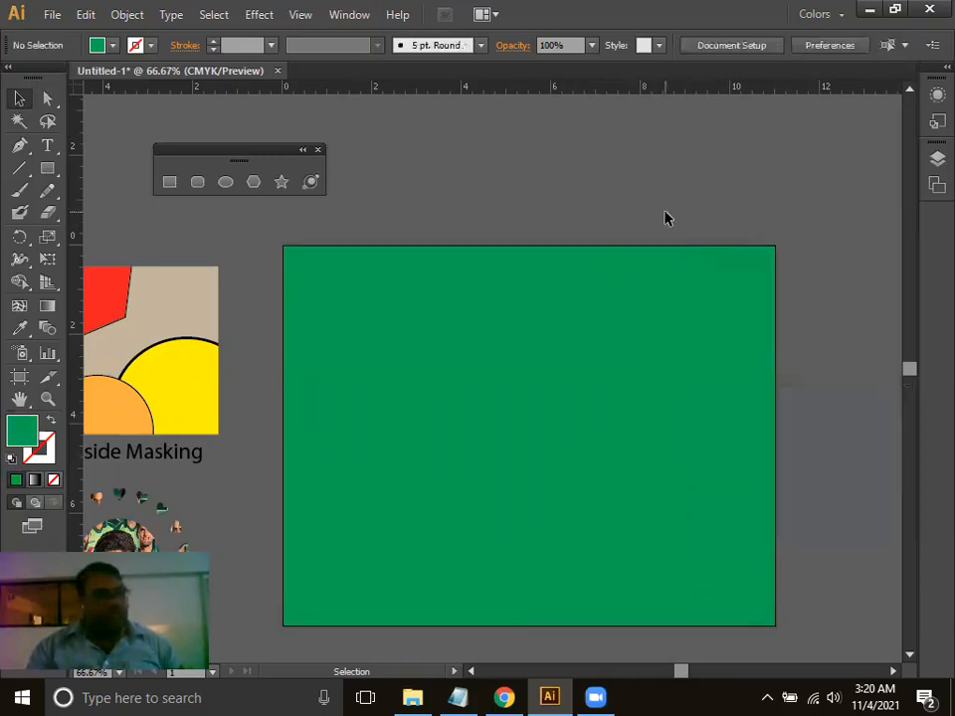
pyautogui.click(614, 439)
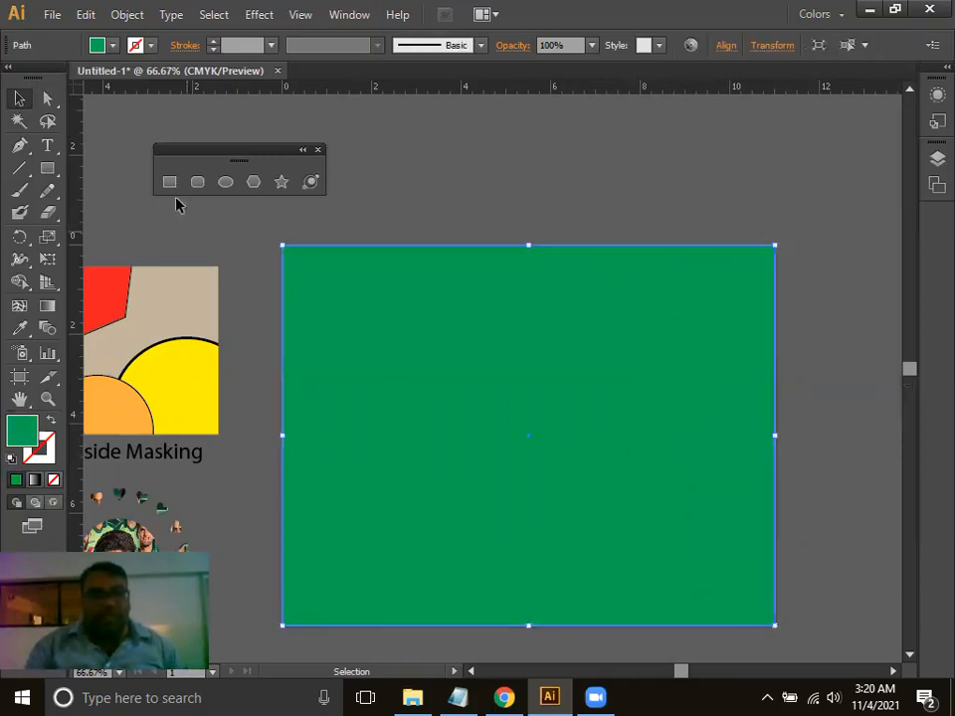
pyautogui.click(128, 14)
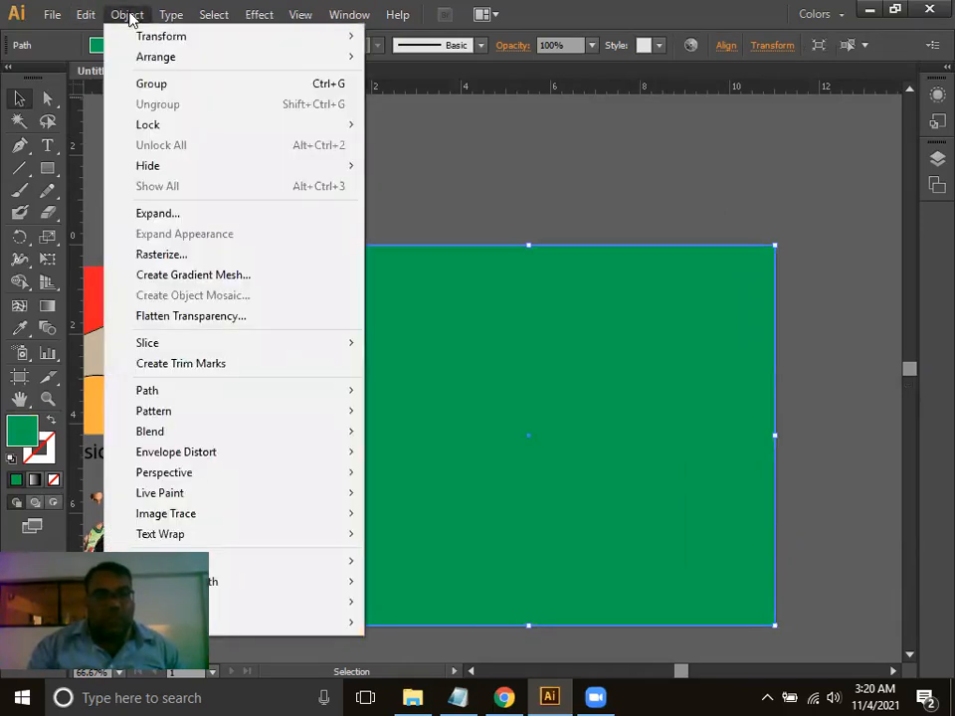
pyautogui.moveTo(208, 125)
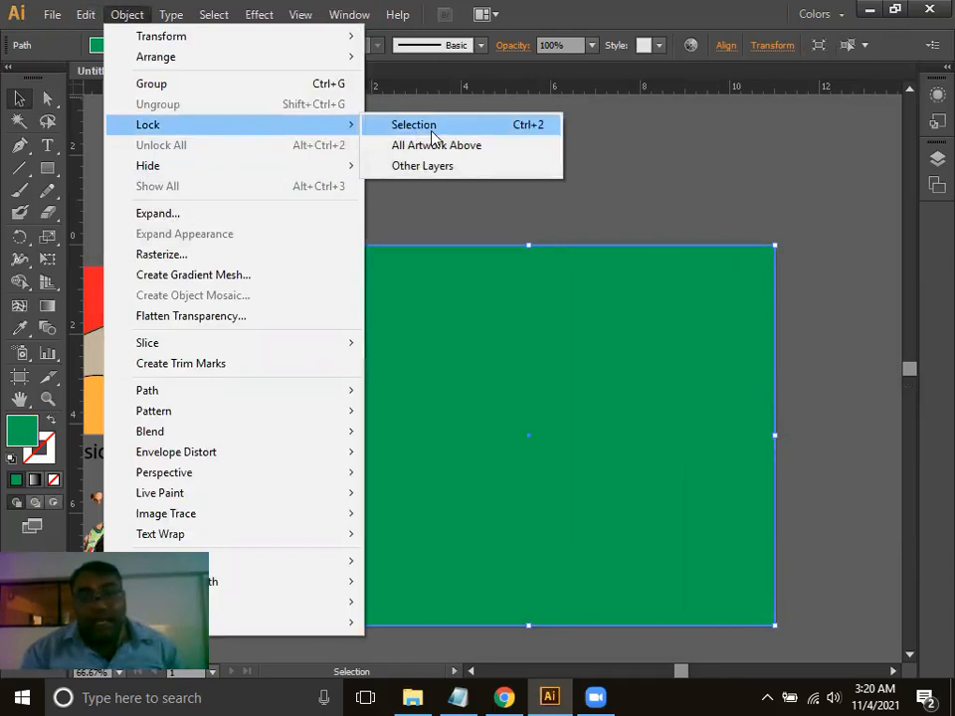
pyautogui.click(432, 132)
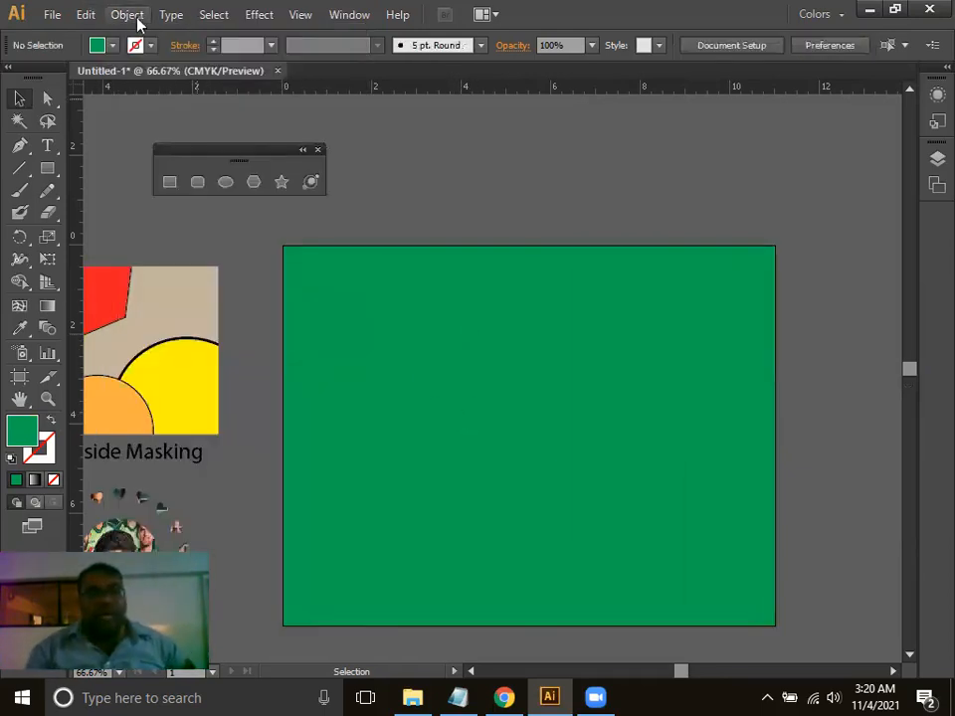
# Place the team picture whose file name starts with 372704_3959722 from the Downloads folder as a linked image.
pyautogui.click(52, 15)
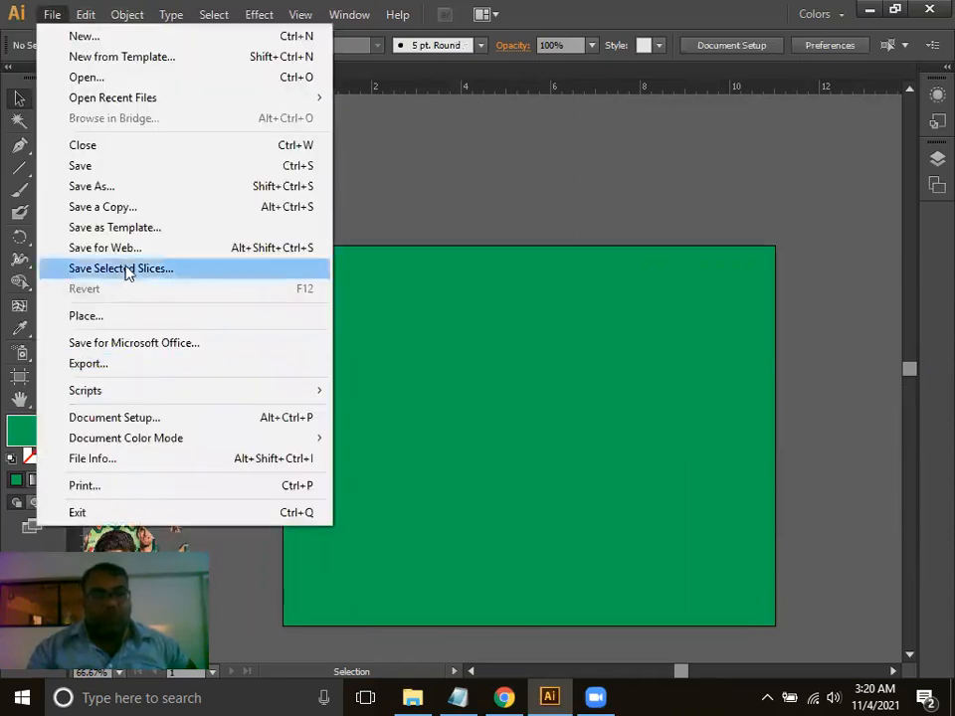
pyautogui.click(137, 318)
pyautogui.click(652, 376)
pyautogui.scroll(-4, 653, 374)
pyautogui.scroll(-2, 652, 374)
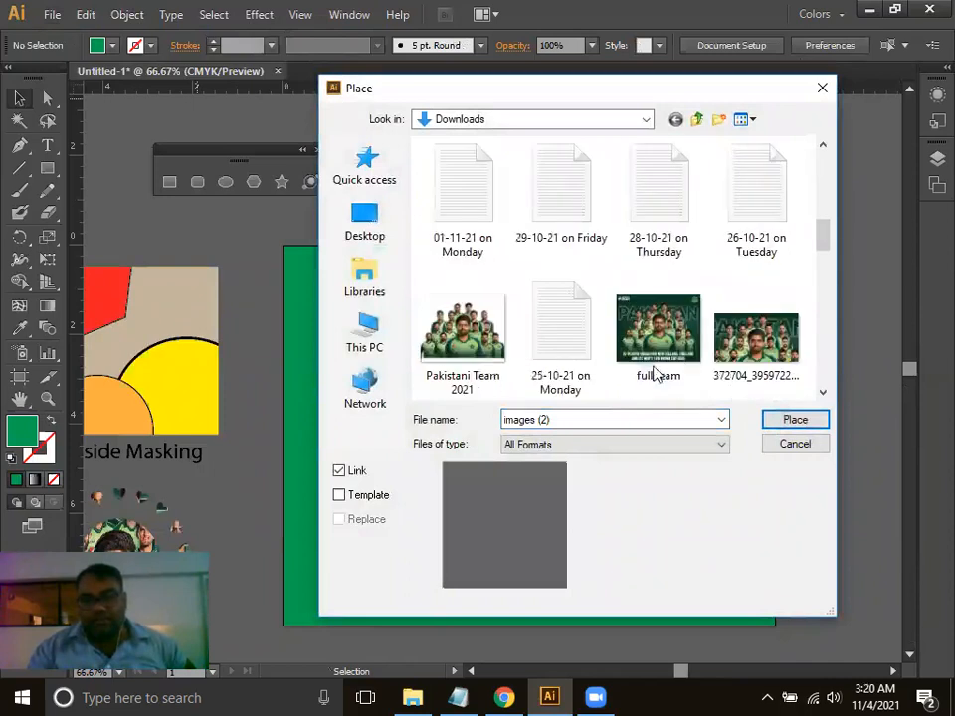
pyautogui.doubleClick(734, 339)
# Resize the placed team picture and centre it on the green rectangle, leaving a green border on all sides.
pyautogui.moveTo(574, 443); pyautogui.dragTo(587, 474)
pyautogui.moveTo(733, 530); pyautogui.dragTo(761, 608)
pyautogui.moveTo(598, 514); pyautogui.dragTo(599, 502)
pyautogui.moveTo(288, 270); pyautogui.dragTo(370, 324)
pyautogui.moveTo(457, 405); pyautogui.dragTo(424, 379)
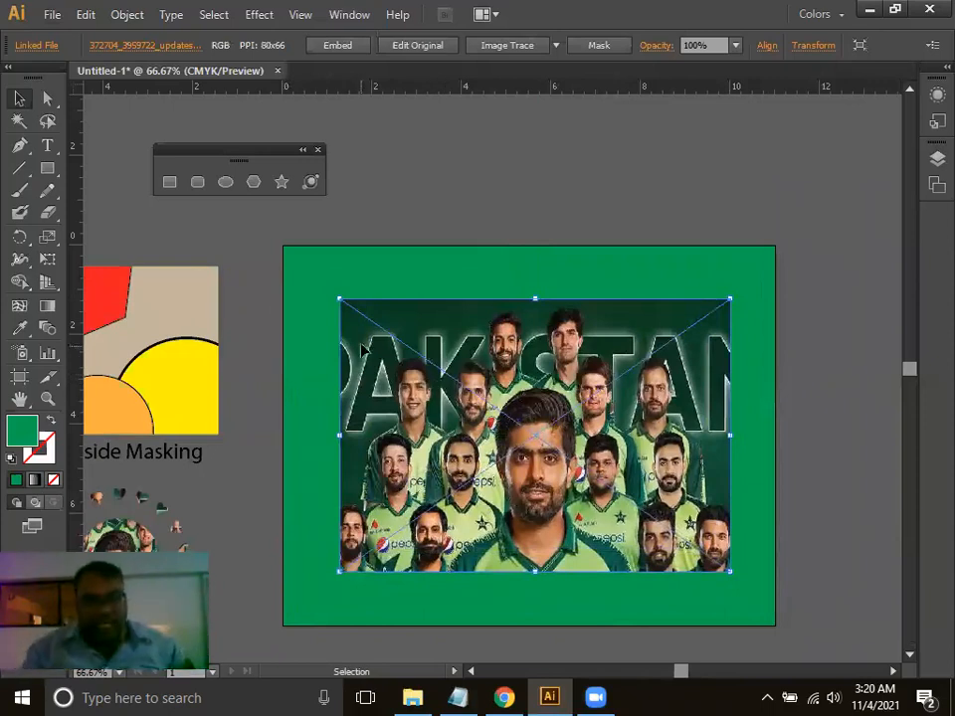
# Draw a rectangle over most of the placed team picture, leaving a margin of the picture on every side.
pyautogui.press('a')
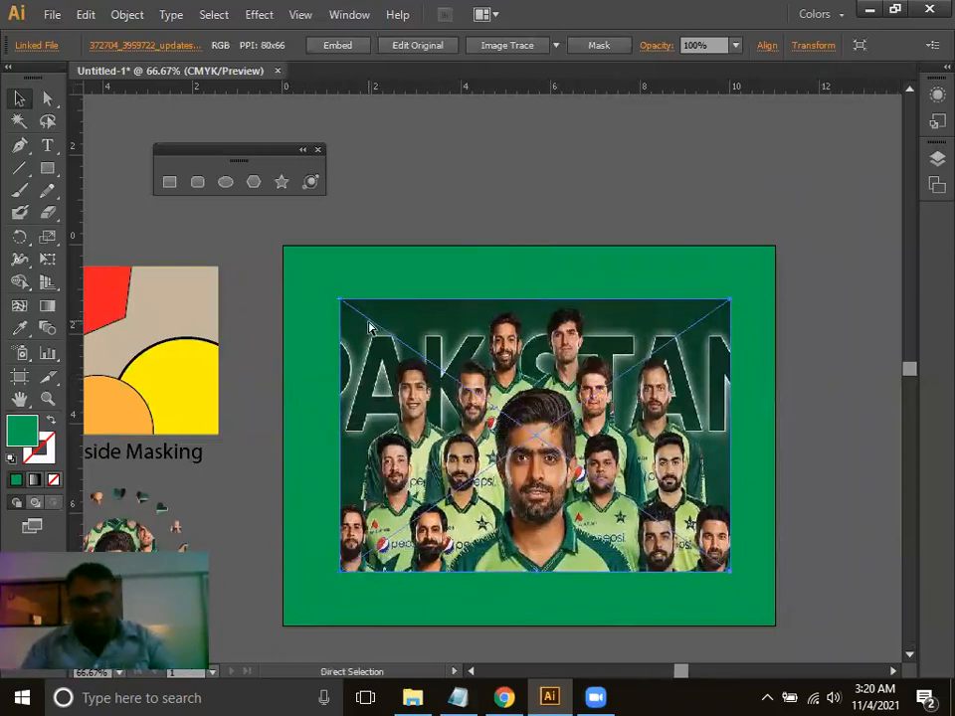
pyautogui.hotkey('ctrl', '+')
pyautogui.press('space')
pyautogui.moveTo(585, 420); pyautogui.dragTo(528, 339)
pyautogui.press('v')
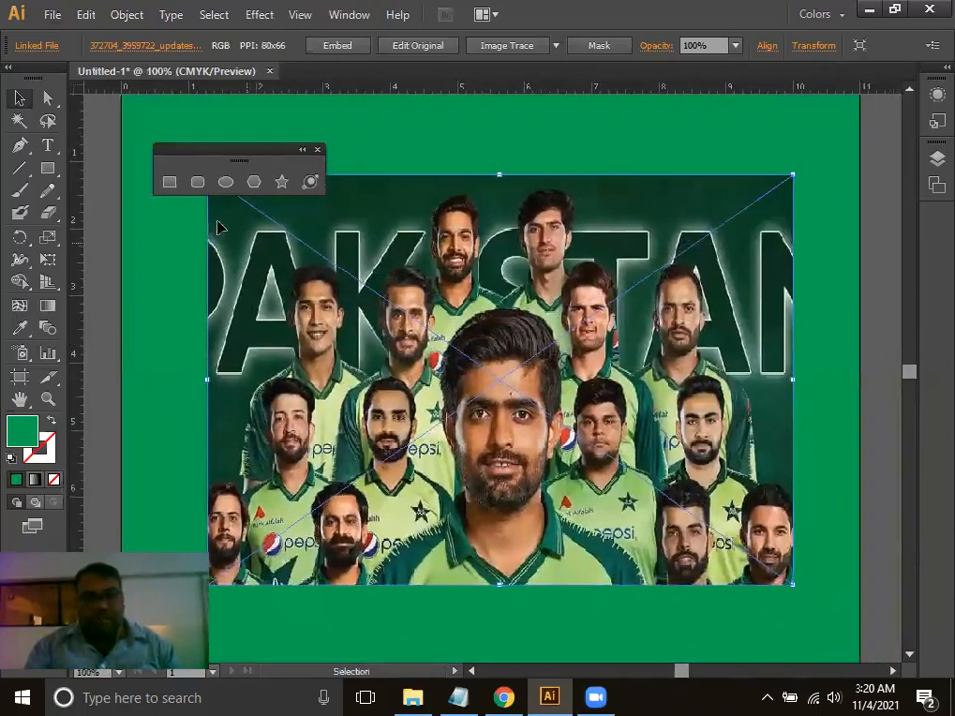
pyautogui.click(168, 183)
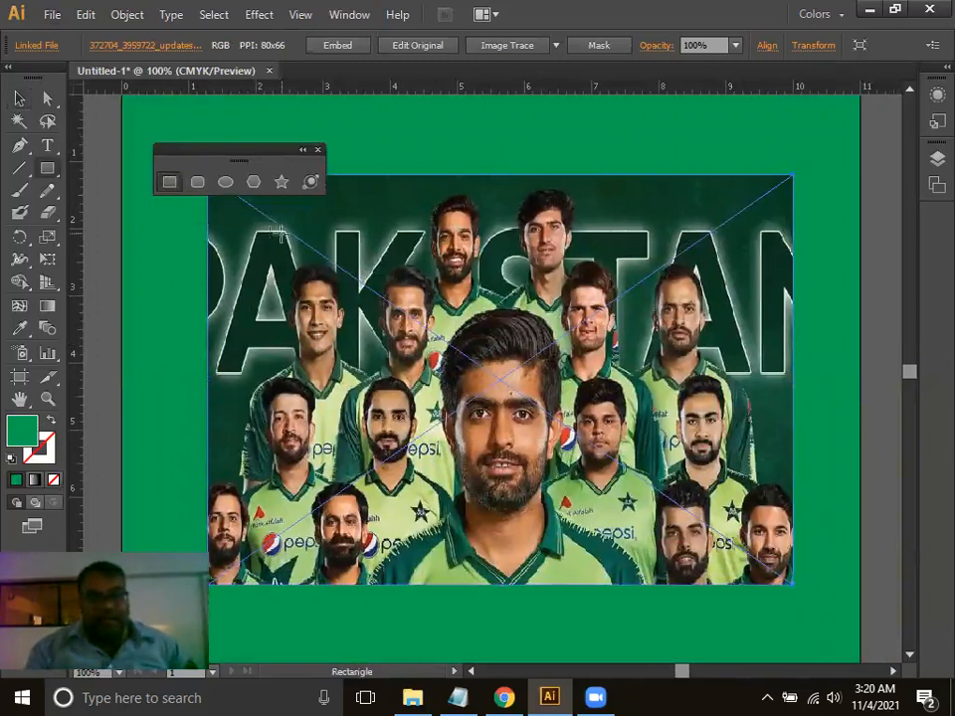
pyautogui.moveTo(242, 206); pyautogui.dragTo(737, 553)
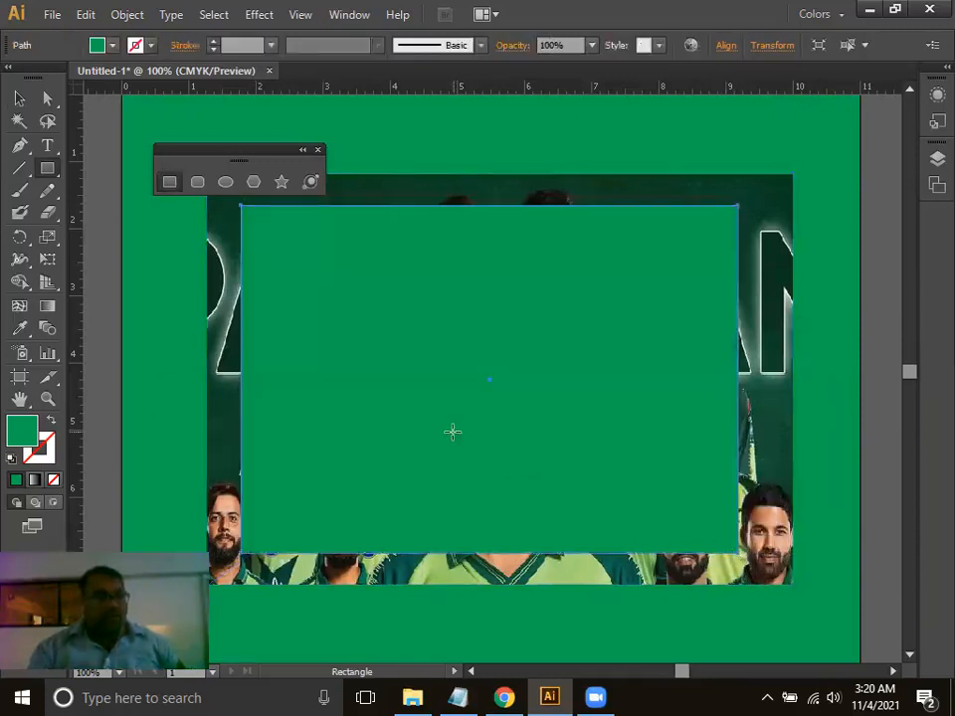
pyautogui.click(19, 98)
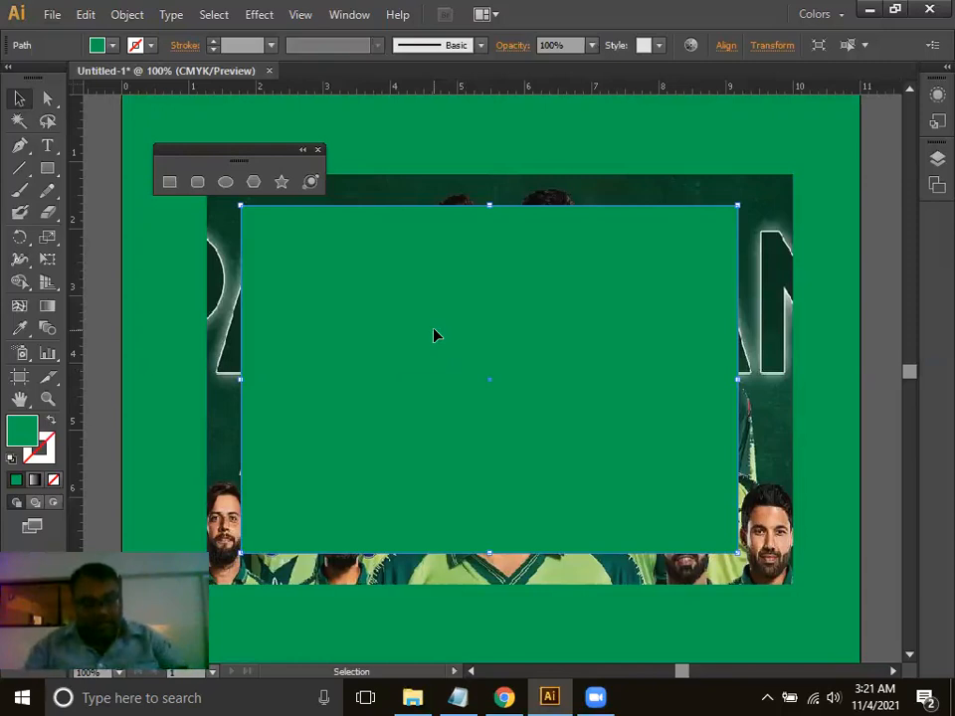
# Fill the rectangle over the picture with a linear white-to-black gradient at 0°.
pyautogui.hotkey('ctrl', 'shift', 'F10')
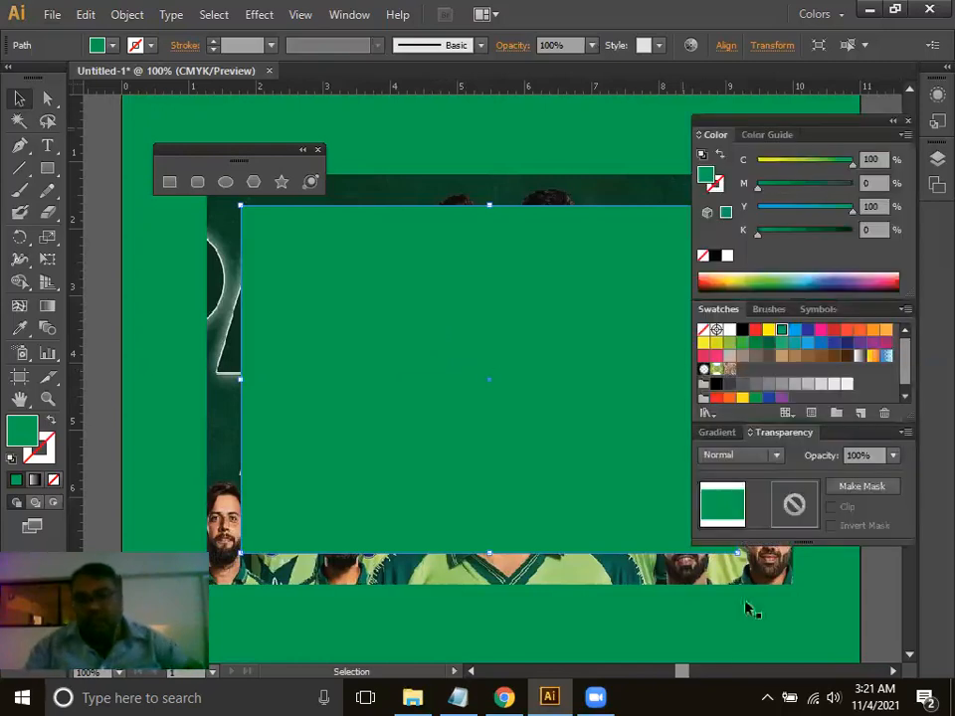
pyautogui.click(718, 435)
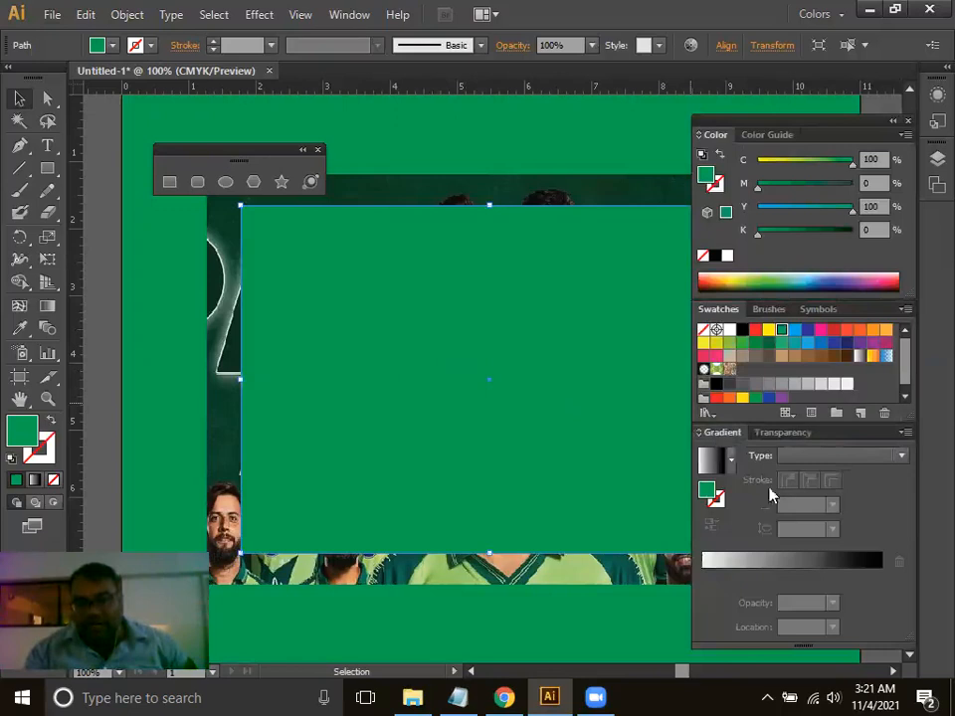
pyautogui.click(787, 570)
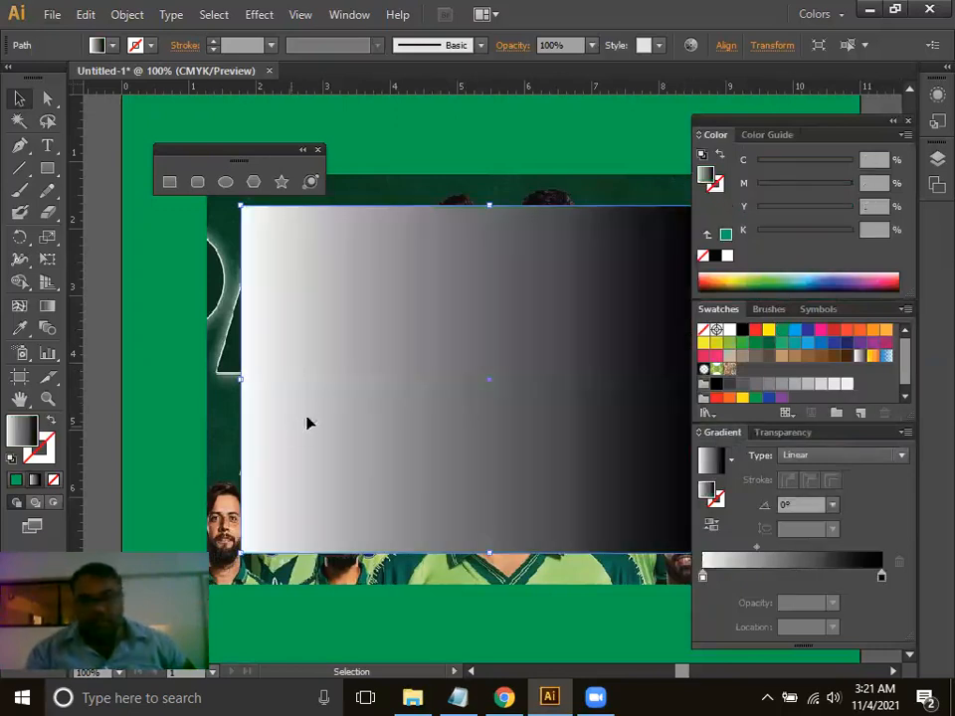
pyautogui.press('space')
pyautogui.moveTo(552, 356); pyautogui.dragTo(513, 349)
pyautogui.press('space')
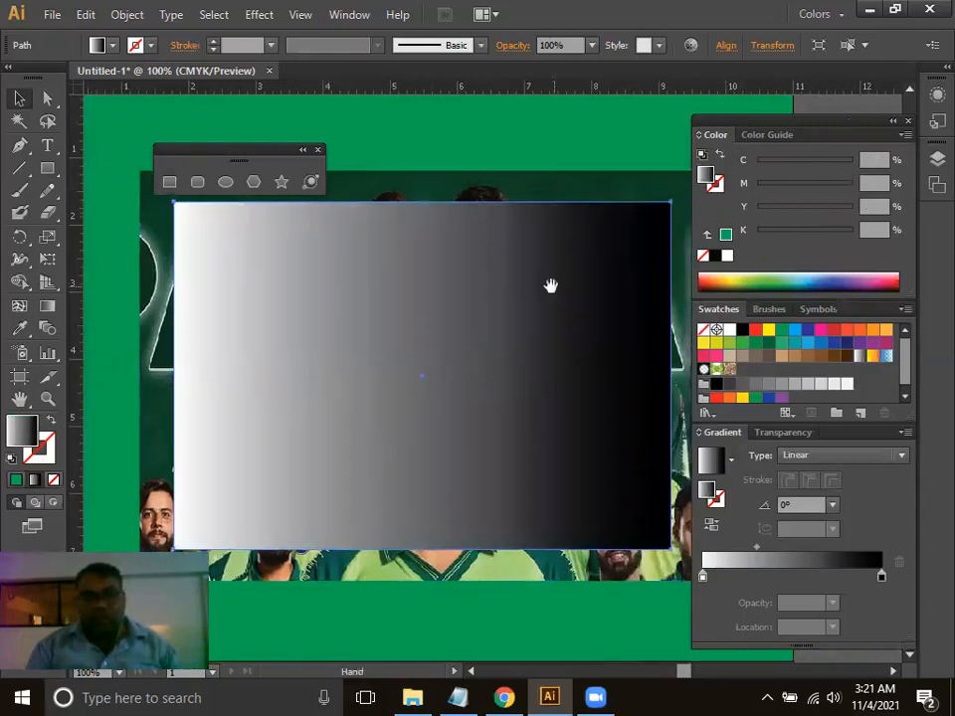
pyautogui.moveTo(550, 283); pyautogui.dragTo(485, 274)
pyautogui.moveTo(375, 298); pyautogui.dragTo(420, 315)
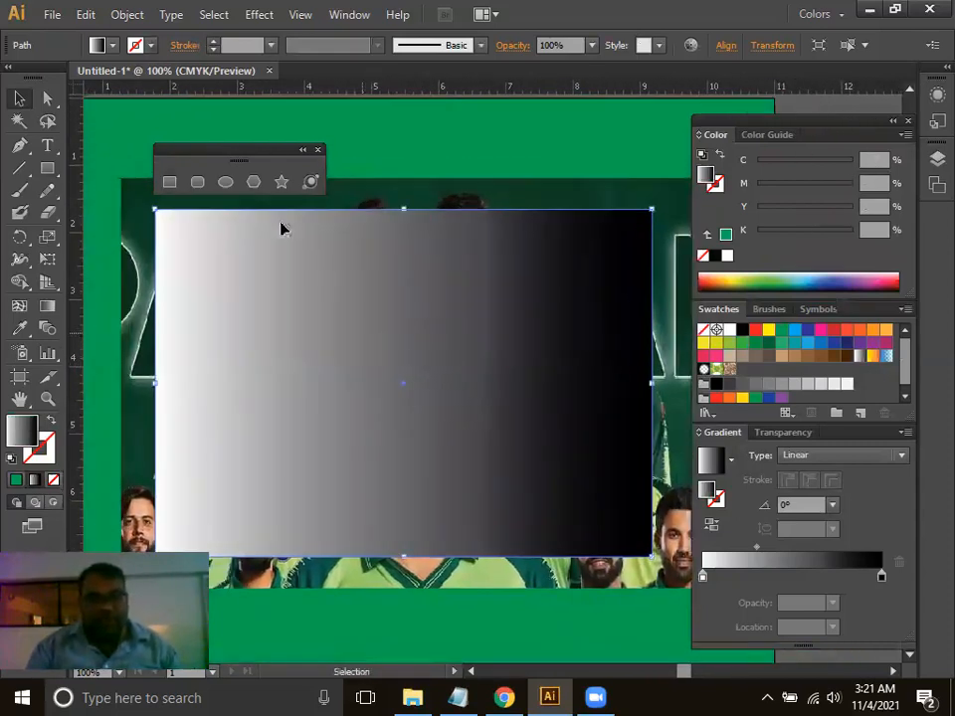
# Close the floating shape tools and align the gradient rectangle with the picture's upper-left corner.
pyautogui.click(317, 151)
pyautogui.moveTo(340, 264); pyautogui.dragTo(298, 229)
pyautogui.press('space')
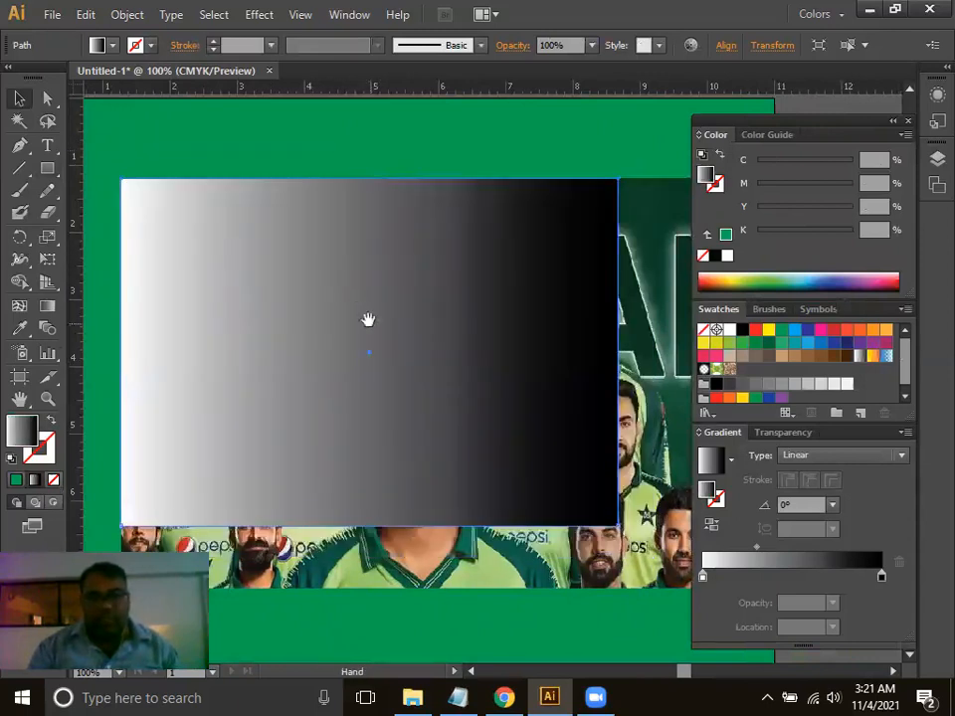
pyautogui.moveTo(367, 319); pyautogui.dragTo(341, 283)
# Enlarge the gradient rectangle from its lower-right and upper-left corners so it extends slightly beyond the picture on all sides.
pyautogui.moveTo(519, 406); pyautogui.dragTo(635, 492)
pyautogui.press('space')
pyautogui.moveTo(397, 362); pyautogui.dragTo(718, 513)
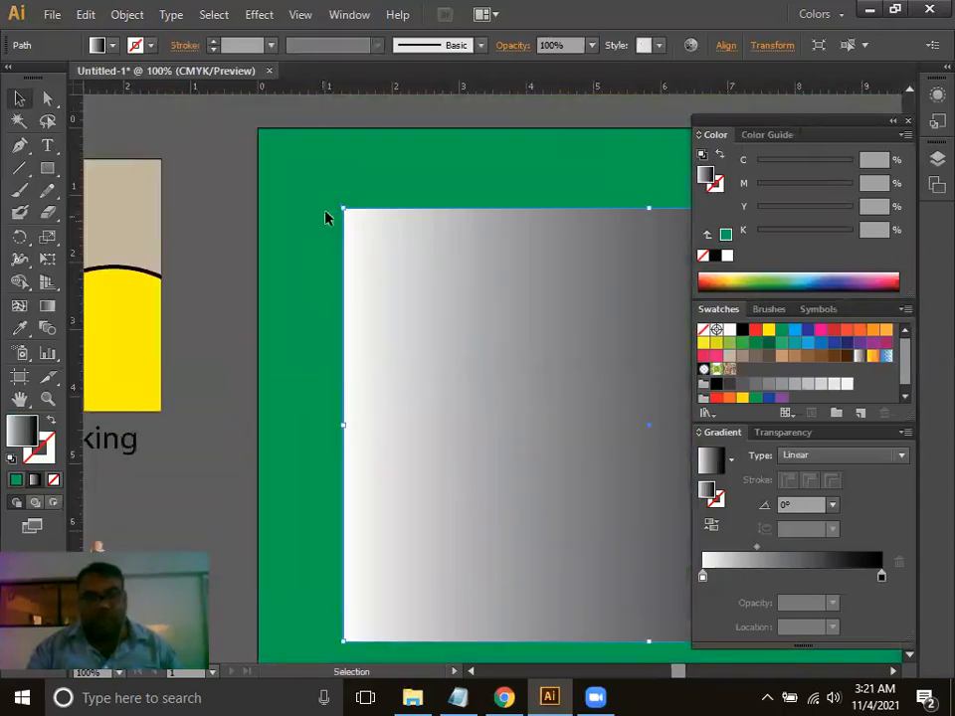
pyautogui.moveTo(342, 207); pyautogui.dragTo(324, 194)
pyautogui.press('space')
pyautogui.moveTo(461, 356); pyautogui.dragTo(85, 213)
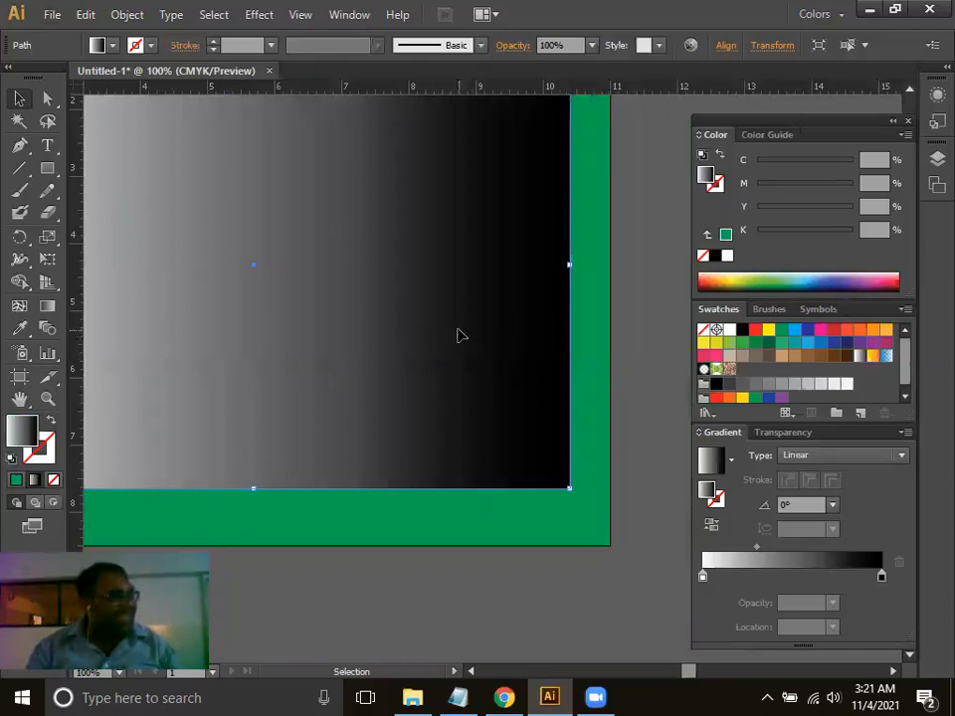
pyautogui.press('space')
pyautogui.moveTo(412, 319); pyautogui.dragTo(509, 395)
pyautogui.press('space')
pyautogui.moveTo(379, 355); pyautogui.dragTo(465, 401)
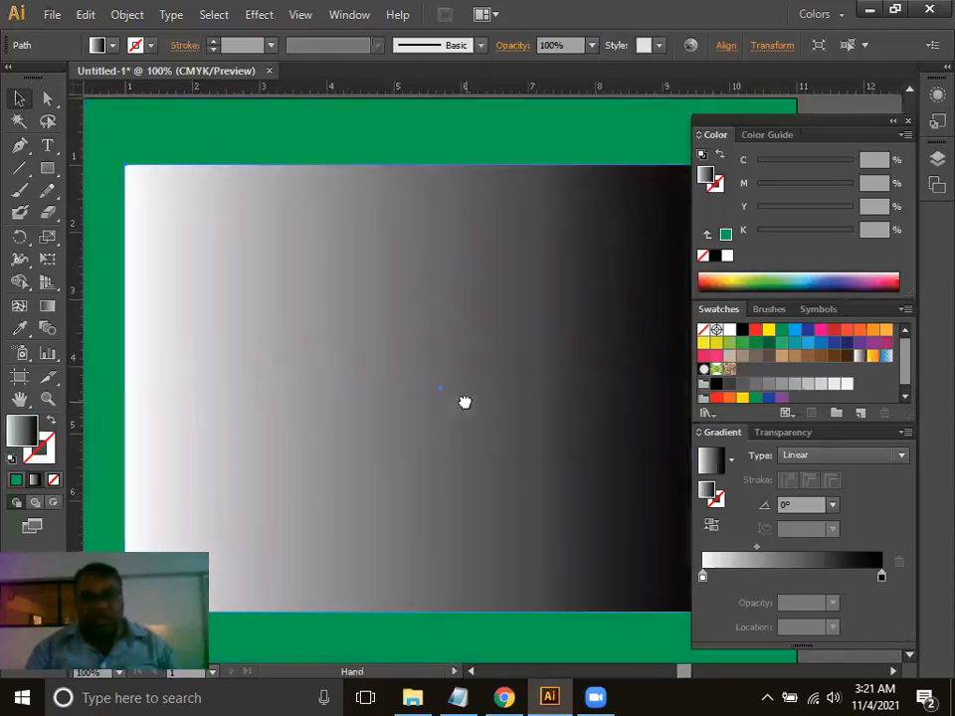
pyautogui.hotkey('ctrl', '-')
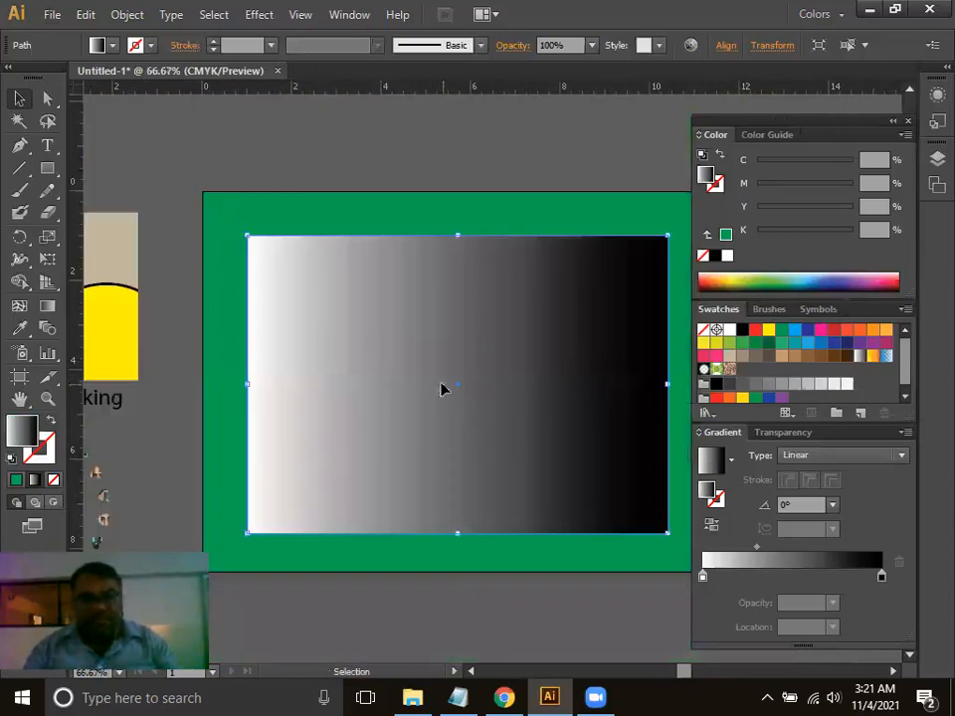
# Select the gradient rectangle together with the picture, make a clipped opacity mask from them, and deselect the result.
pyautogui.click(313, 188)
pyautogui.moveTo(467, 467); pyautogui.dragTo(684, 586)
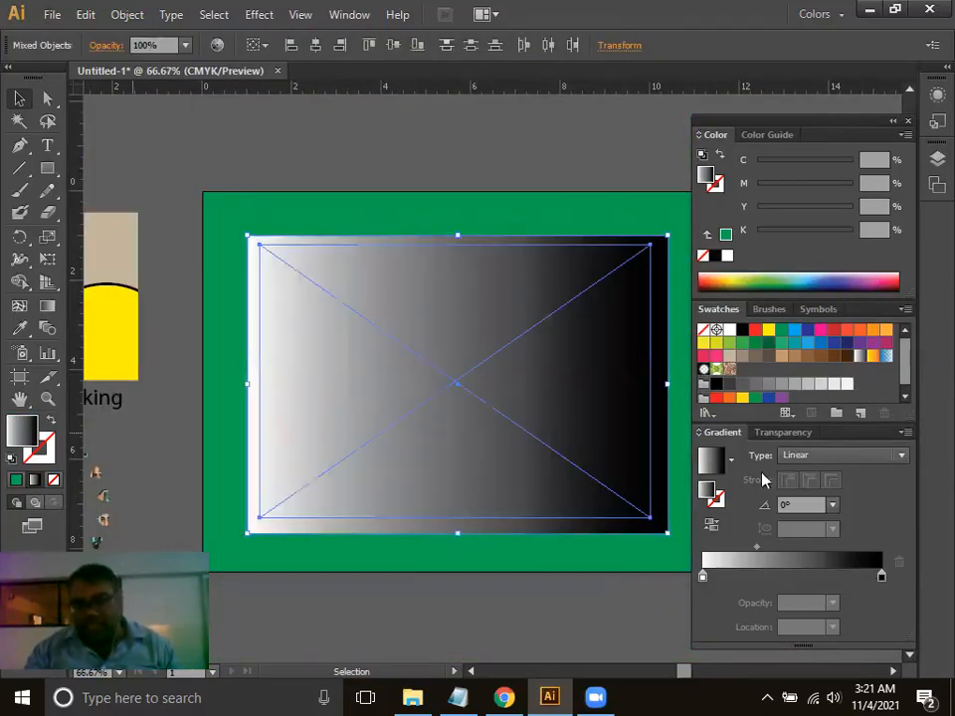
pyautogui.click(782, 432)
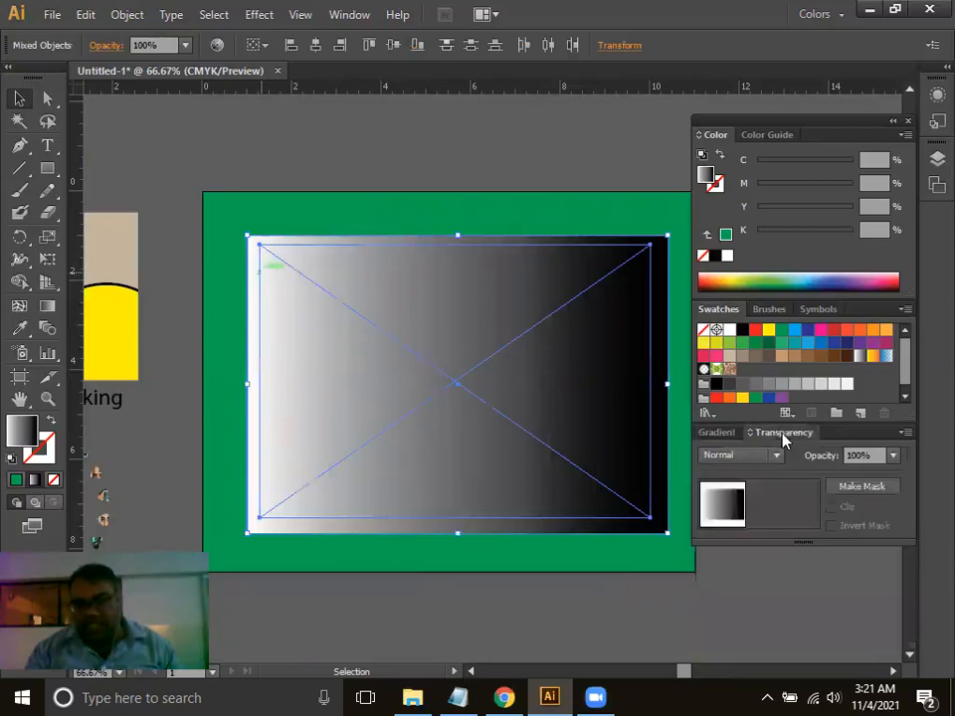
pyautogui.click(860, 488)
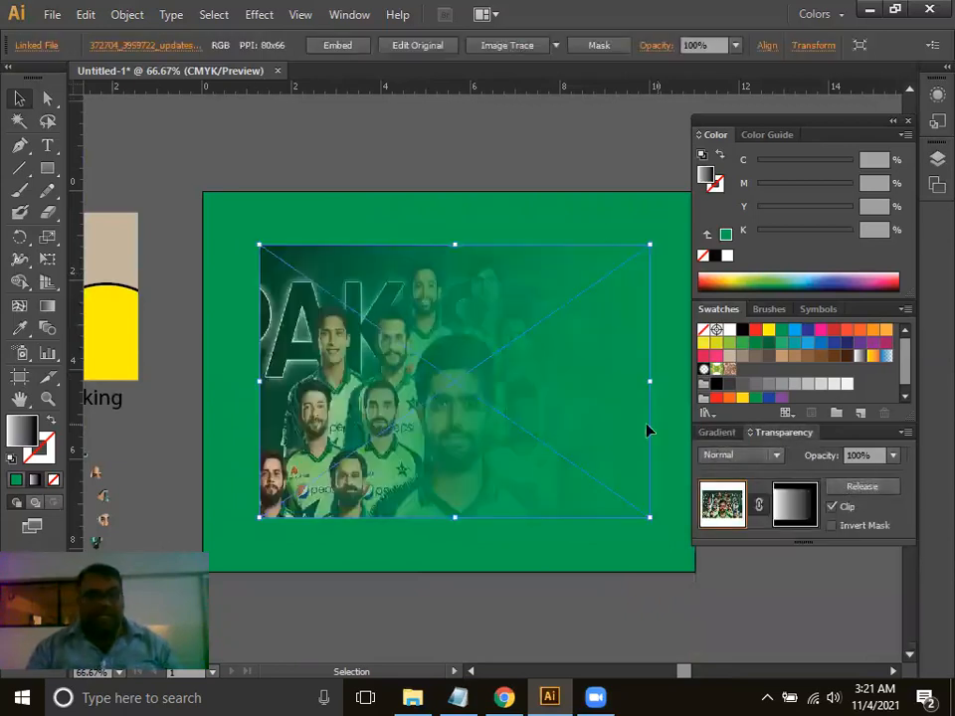
pyautogui.moveTo(437, 185); pyautogui.dragTo(427, 148)
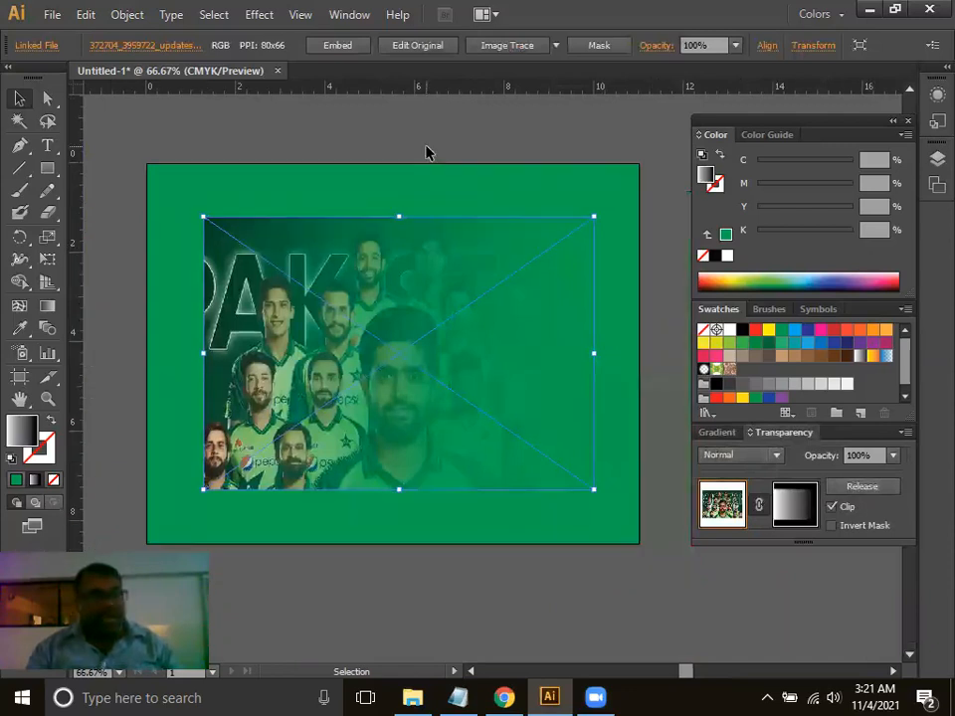
pyautogui.click(448, 136)
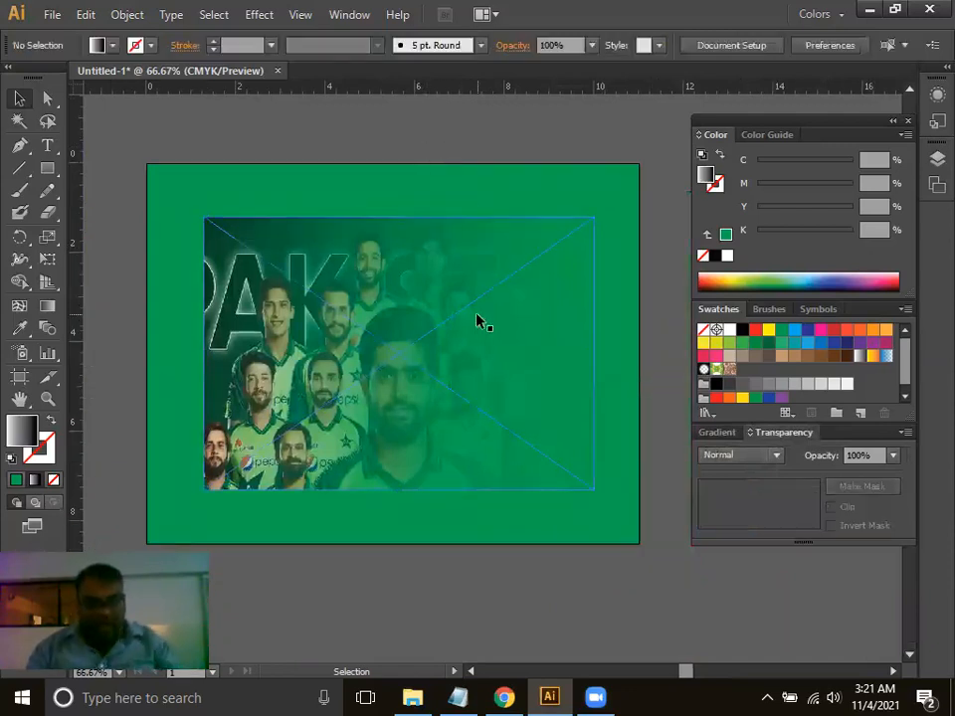
pyautogui.scroll(4, 476, 319)
pyautogui.moveTo(485, 423); pyautogui.dragTo(344, 386)
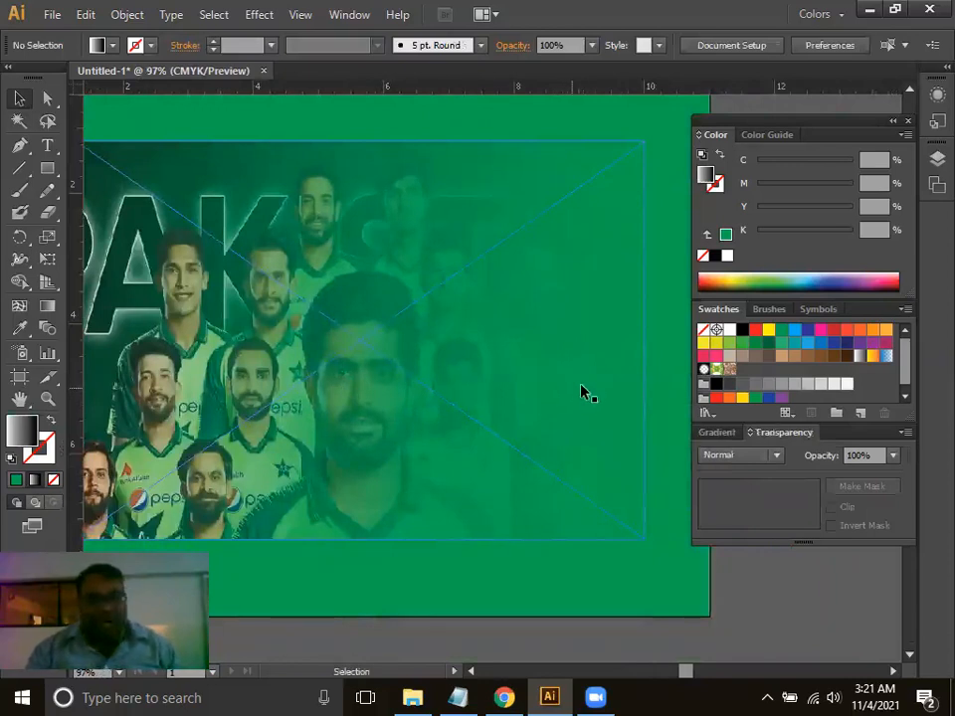
pyautogui.moveTo(390, 370); pyautogui.dragTo(452, 384)
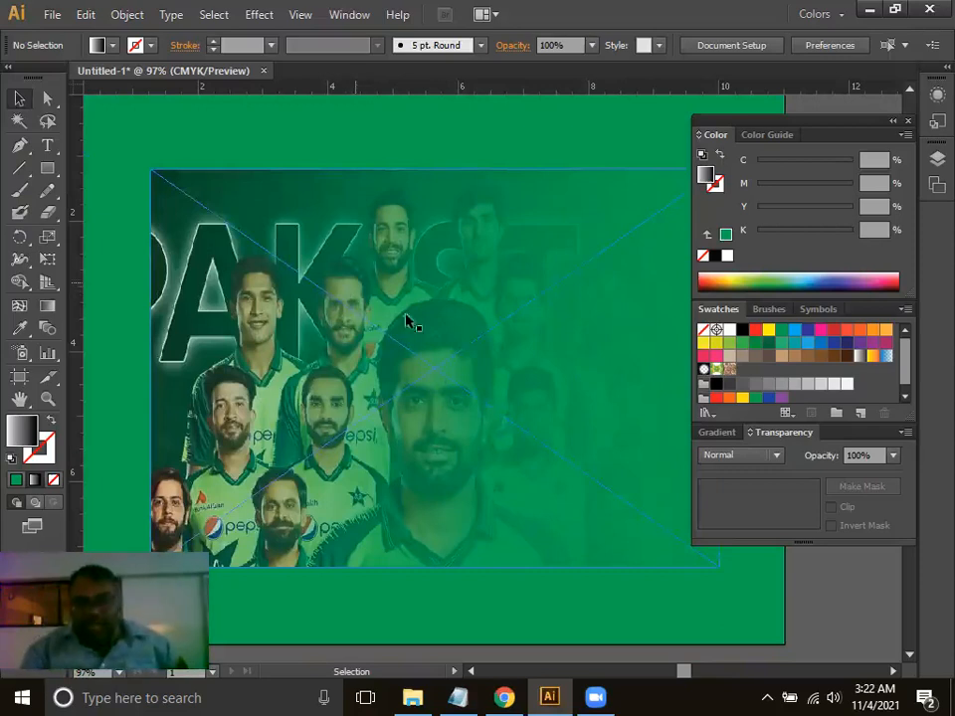
# Switch to the opacity mask and back to the picture, then scale the masked picture down proportionally and centre it on the green background.
pyautogui.click(438, 343)
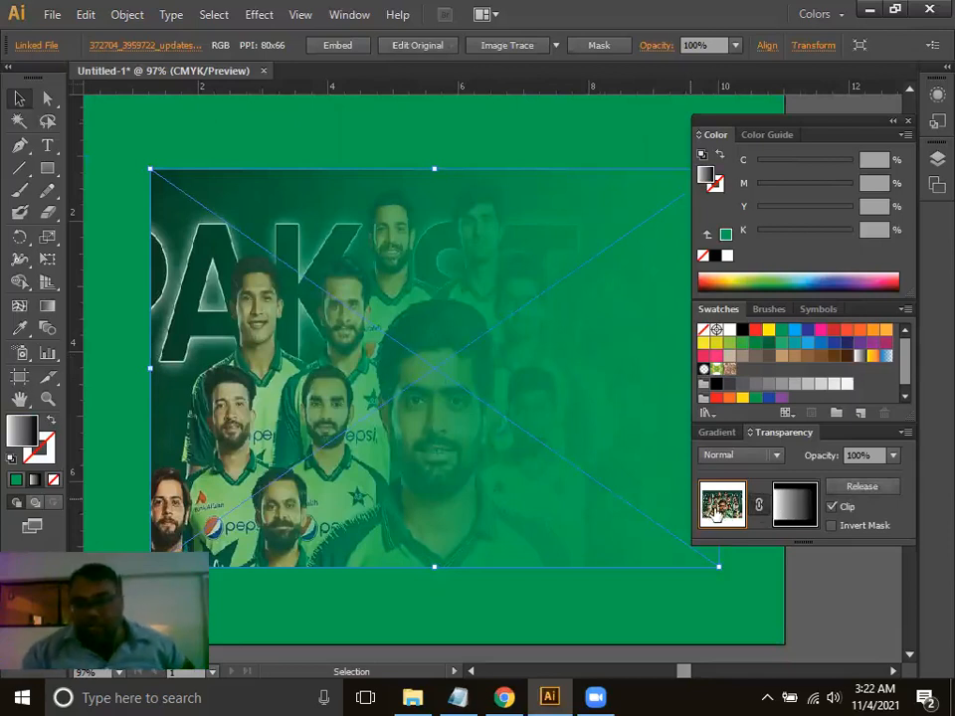
pyautogui.click(793, 513)
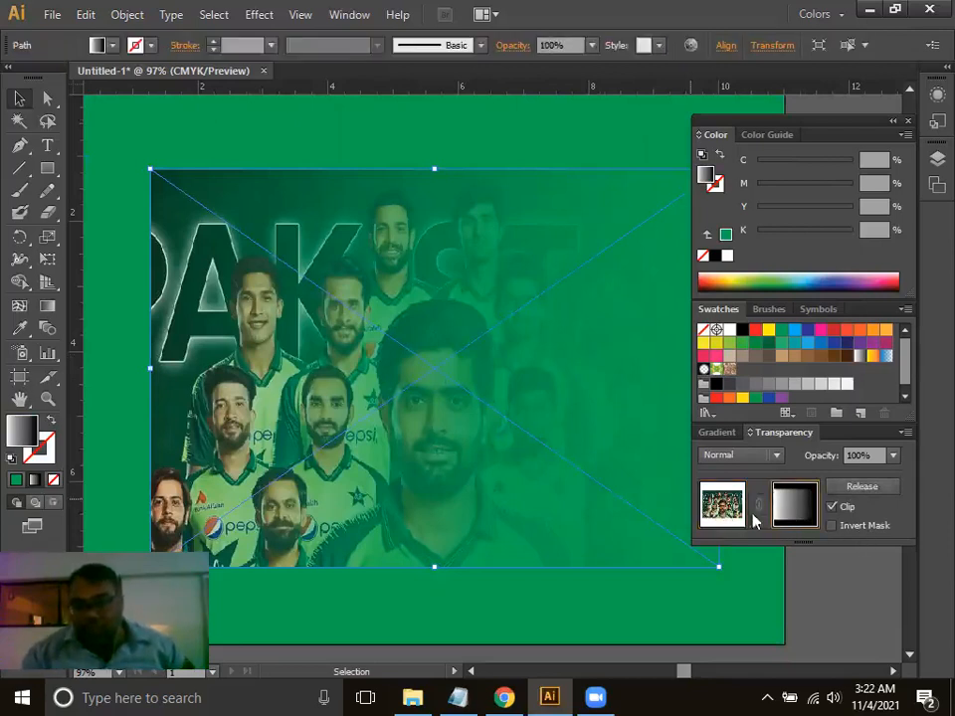
pyautogui.click(722, 504)
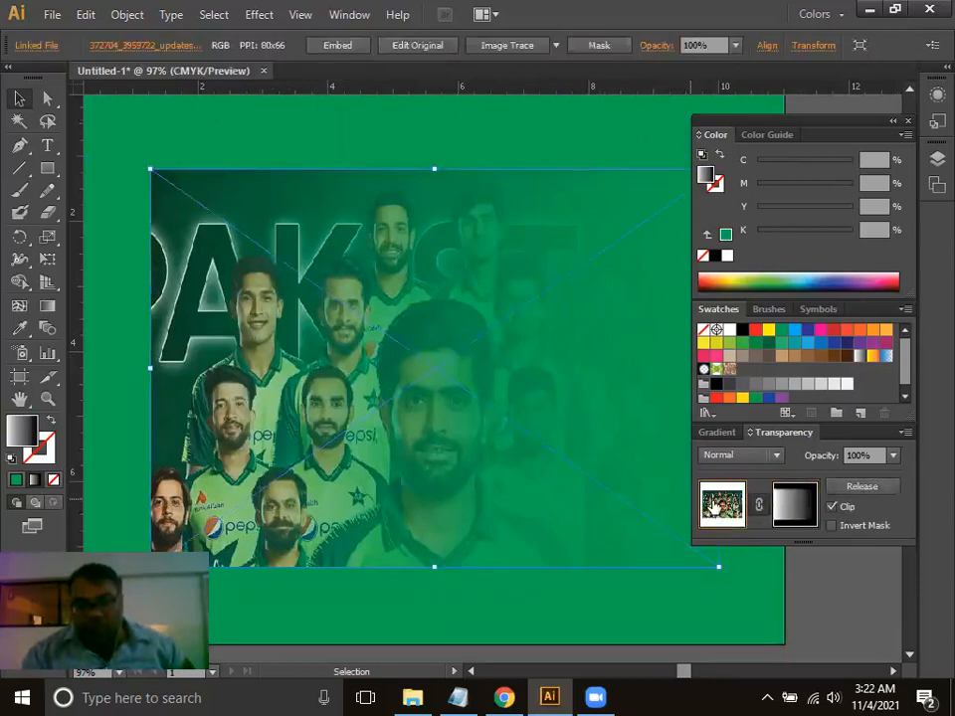
pyautogui.moveTo(719, 566); pyautogui.dragTo(625, 489)
pyautogui.moveTo(552, 404); pyautogui.dragTo(604, 428)
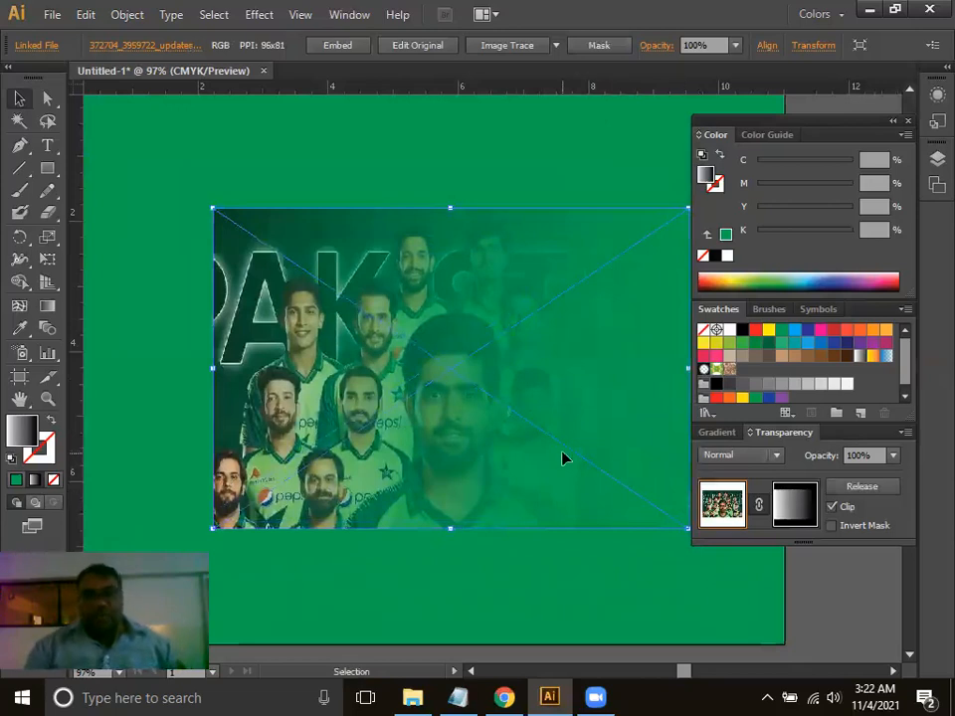
pyautogui.moveTo(491, 398); pyautogui.dragTo(475, 398)
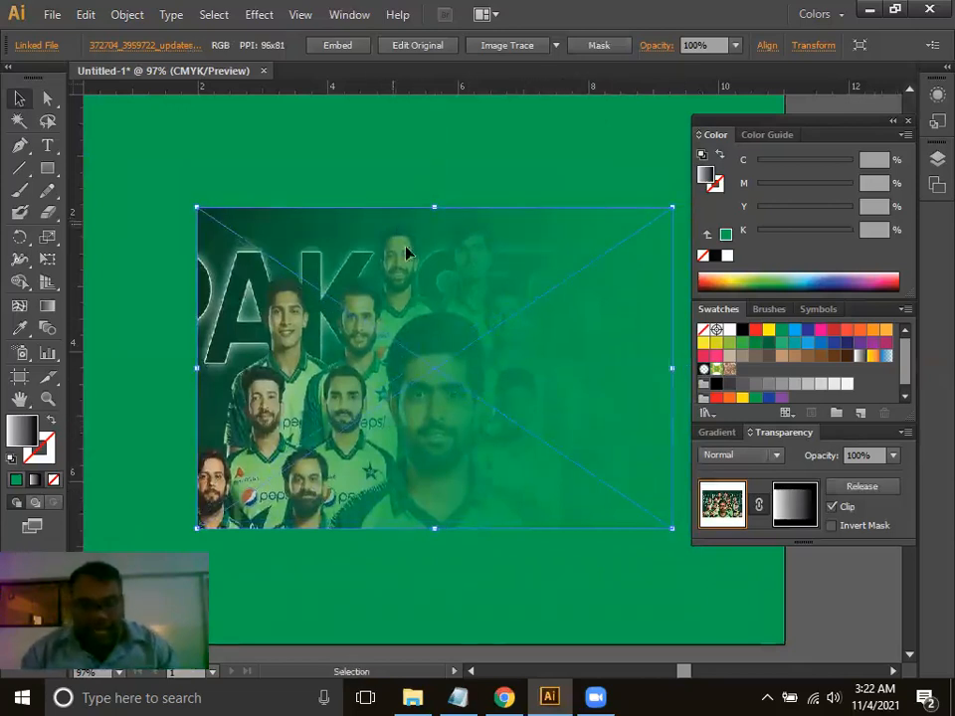
pyautogui.click(466, 179)
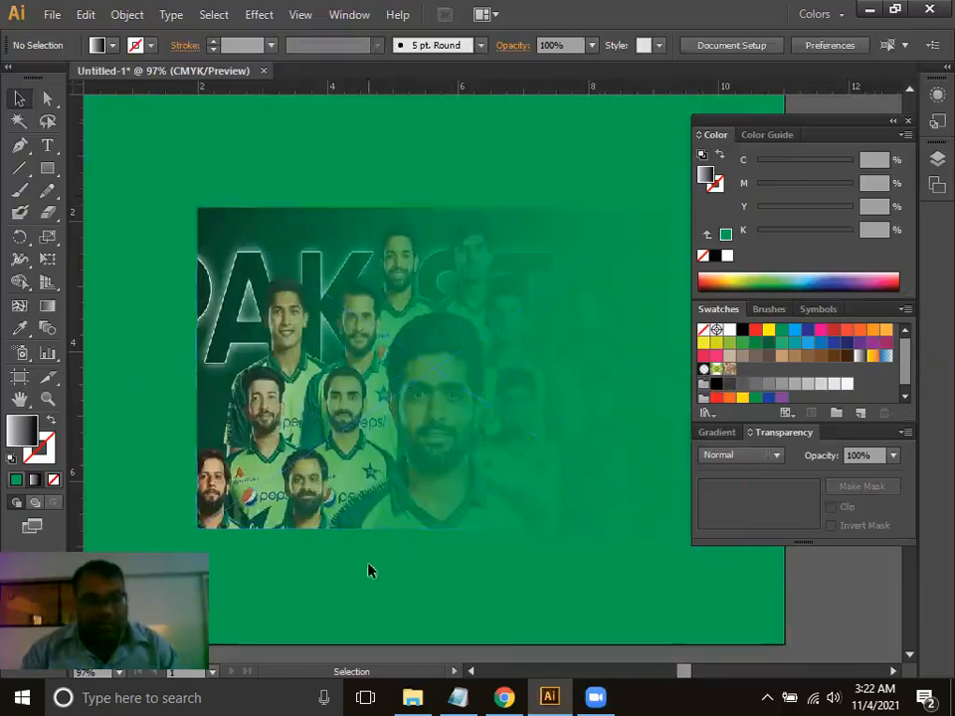
# Select the masked picture, enter opacity mask editing, and return to the picture artwork.
pyautogui.click(416, 392)
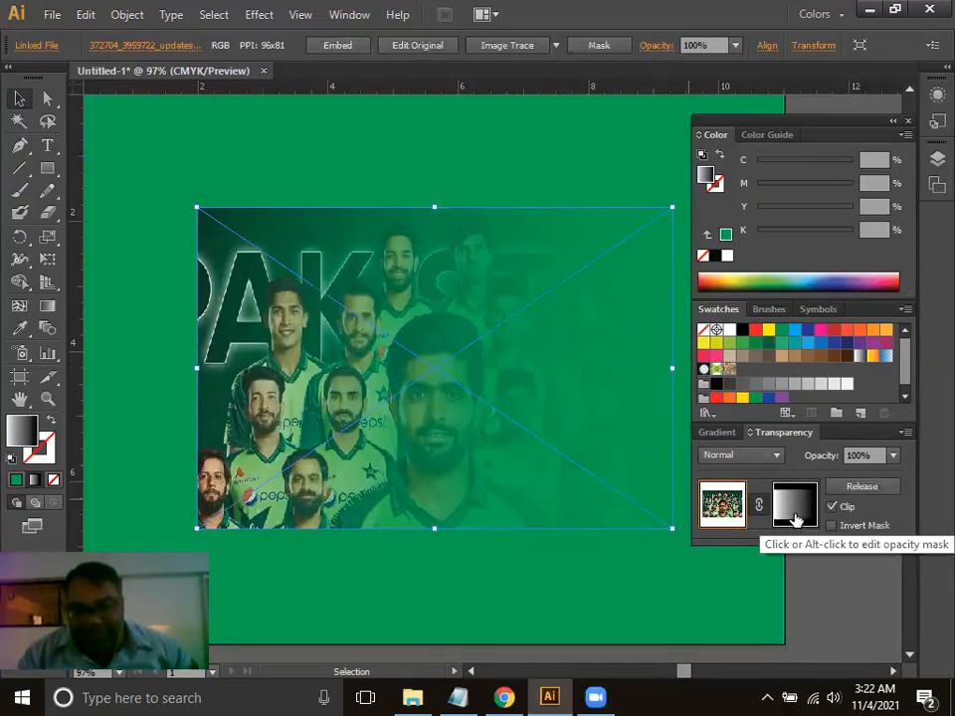
pyautogui.click(793, 507)
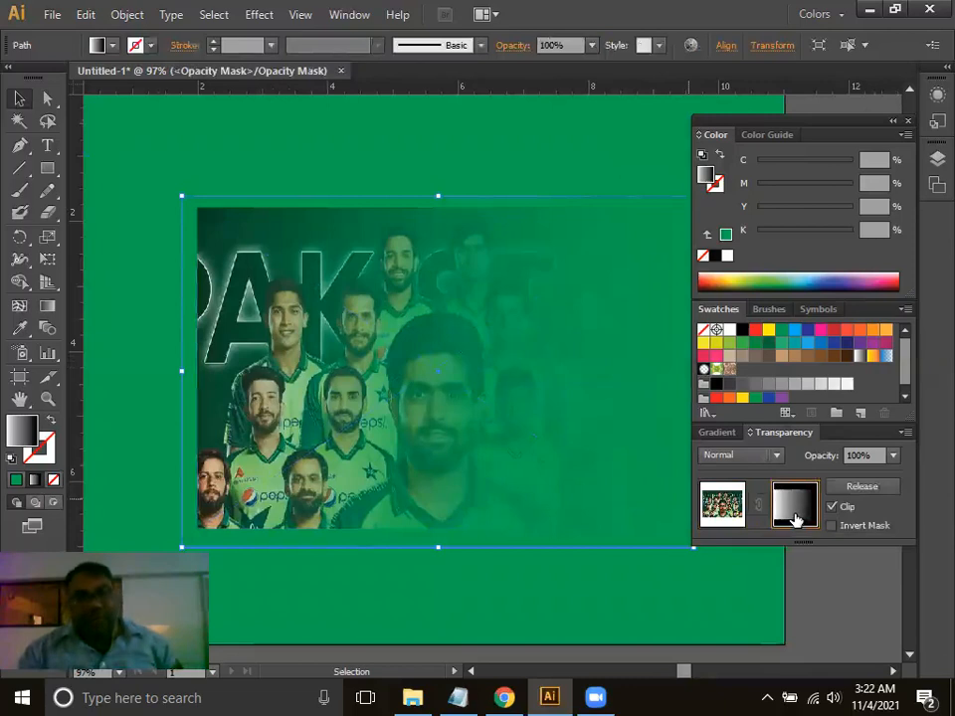
pyautogui.click(722, 507)
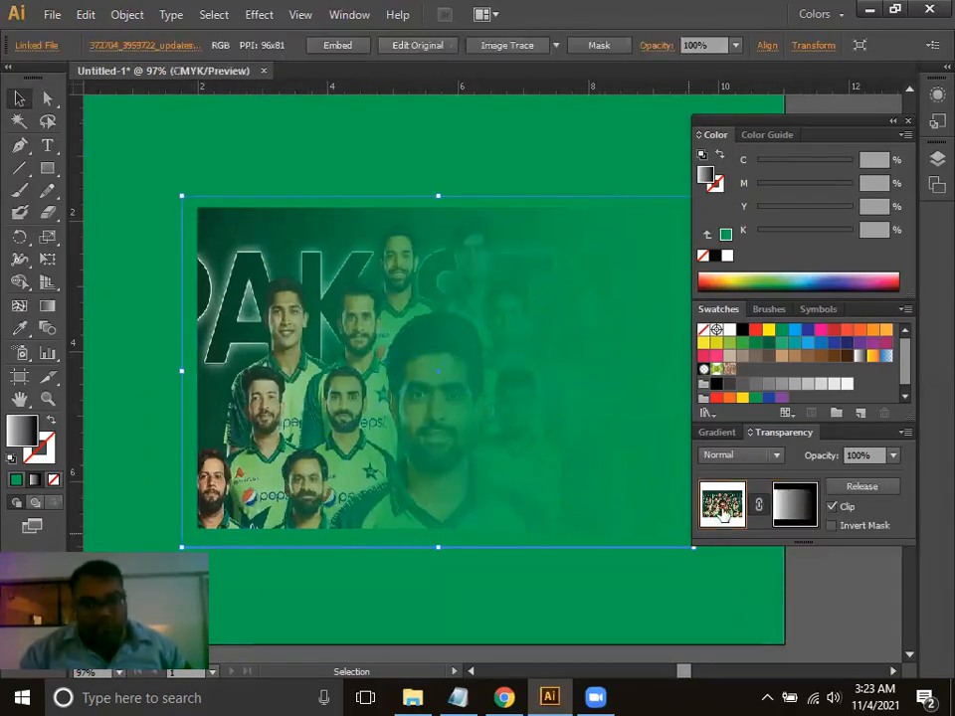
# Try shrinking the masked picture towards its upper-right corner, undo the resize, and reselect the picture.
pyautogui.moveTo(195, 530); pyautogui.dragTo(323, 466)
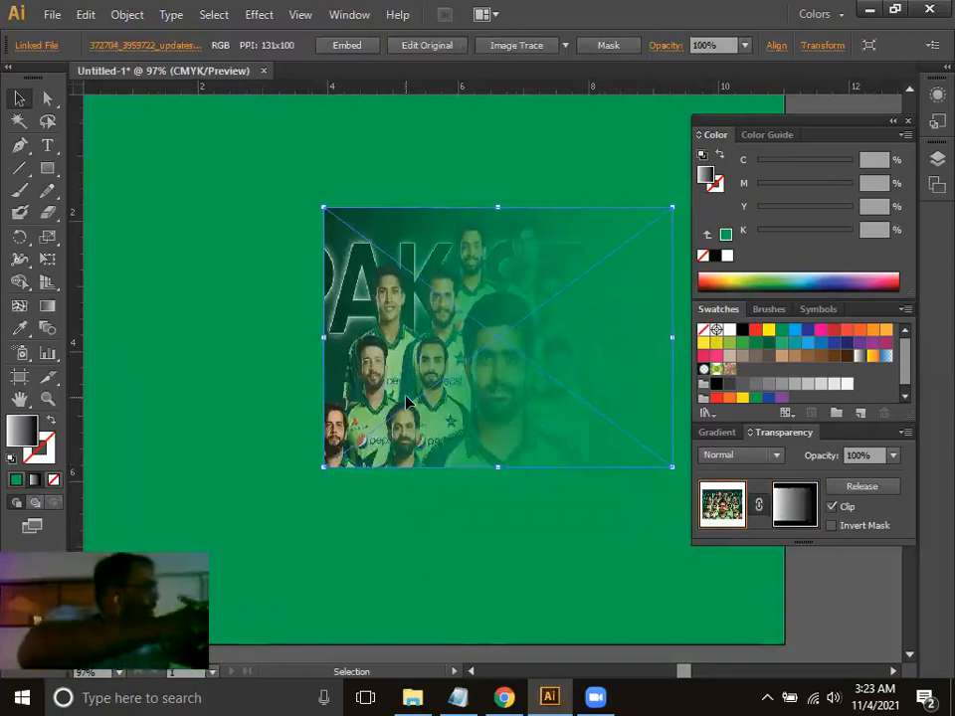
pyautogui.hotkey('ctrl', 'z')
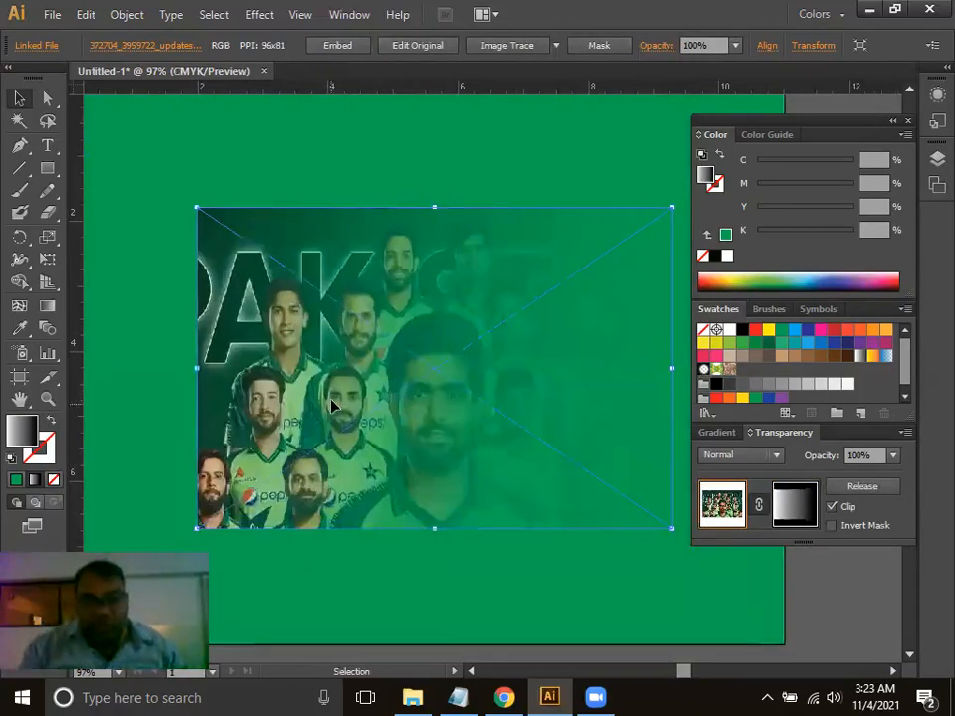
pyautogui.click(317, 200)
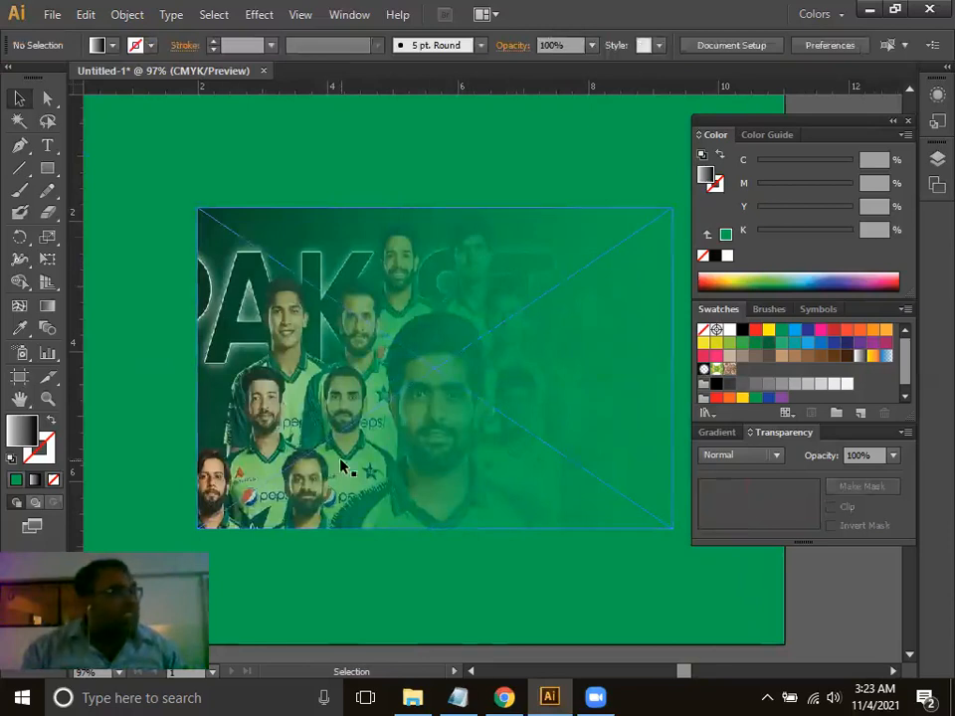
pyautogui.click(405, 398)
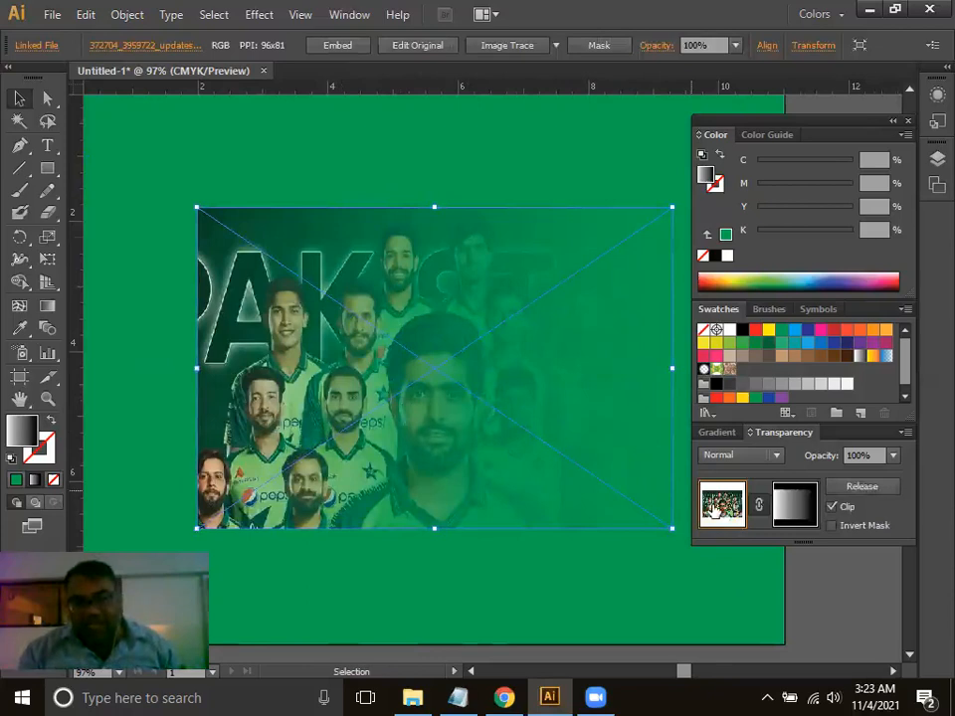
# Enter opacity mask editing and shrink the gradient rectangle inward from its lower-left corner and its upper edge.
pyautogui.click(787, 508)
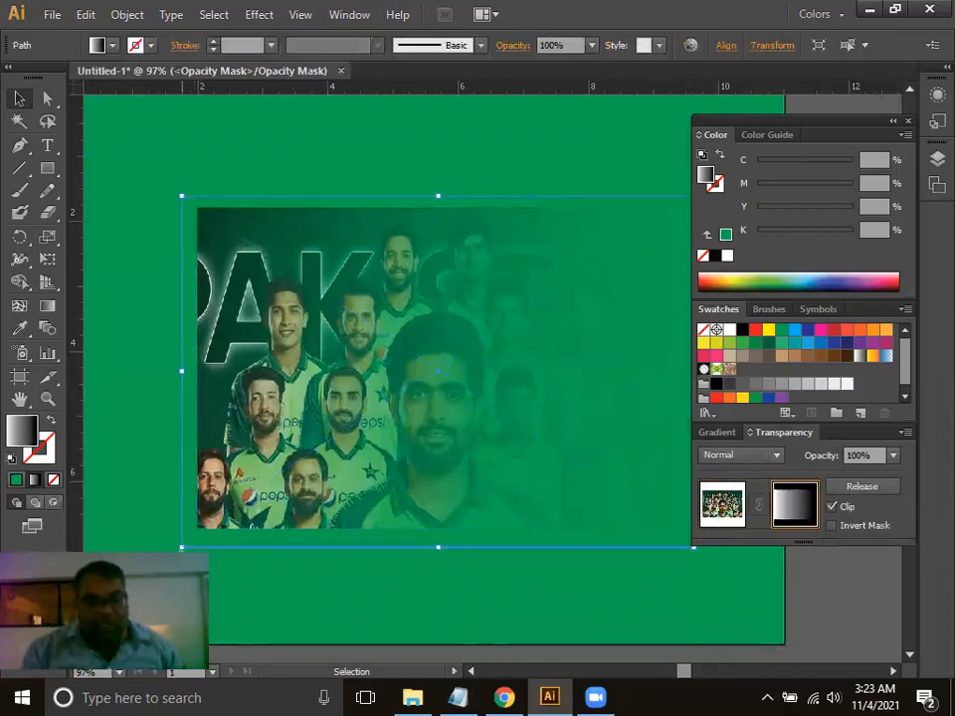
pyautogui.moveTo(184, 546); pyautogui.dragTo(246, 509)
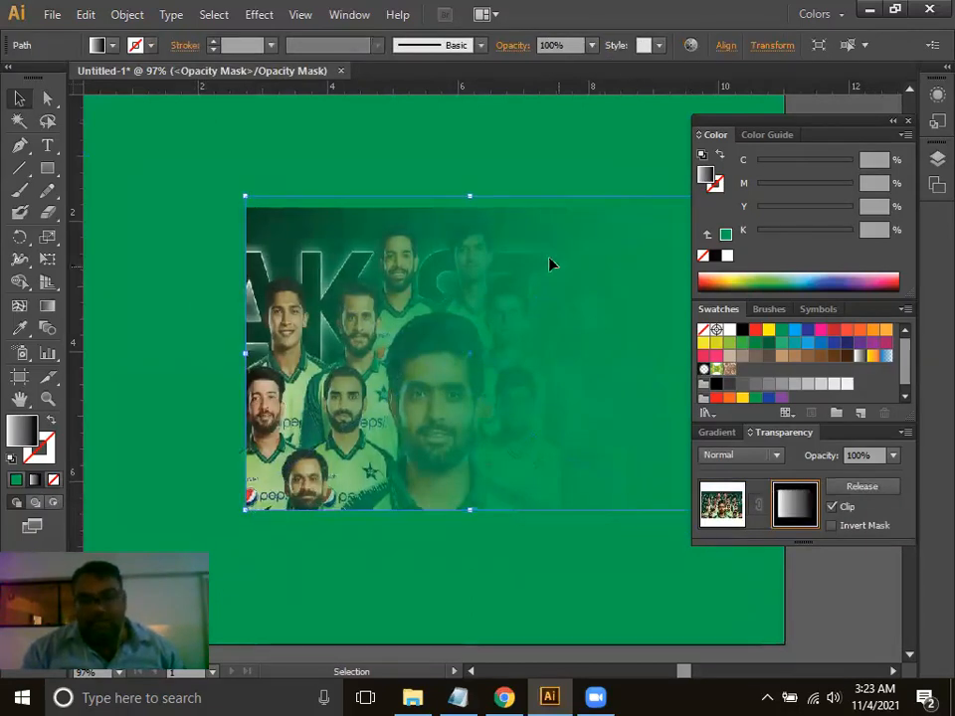
pyautogui.moveTo(468, 199); pyautogui.dragTo(468, 237)
pyautogui.moveTo(565, 324); pyautogui.dragTo(475, 332)
# Try shrinking the mask rectangle from its right edge and both left corners, then undo those three resizes.
pyautogui.moveTo(606, 381); pyautogui.dragTo(558, 381)
pyautogui.click(478, 205)
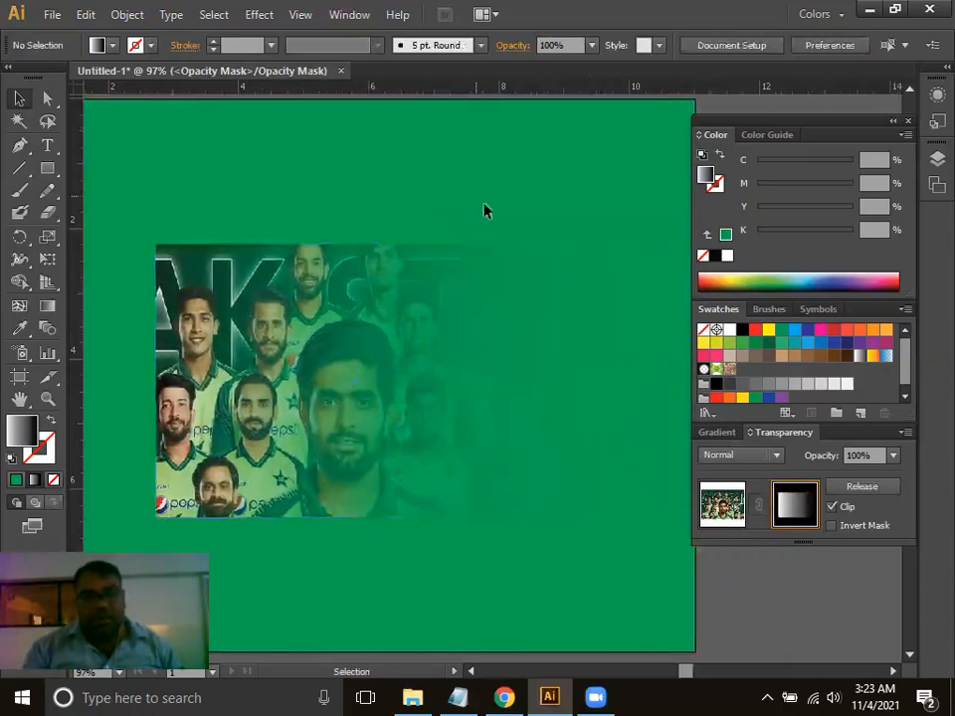
pyautogui.click(441, 319)
pyautogui.moveTo(155, 245); pyautogui.dragTo(205, 268)
pyautogui.moveTo(206, 515); pyautogui.dragTo(275, 472)
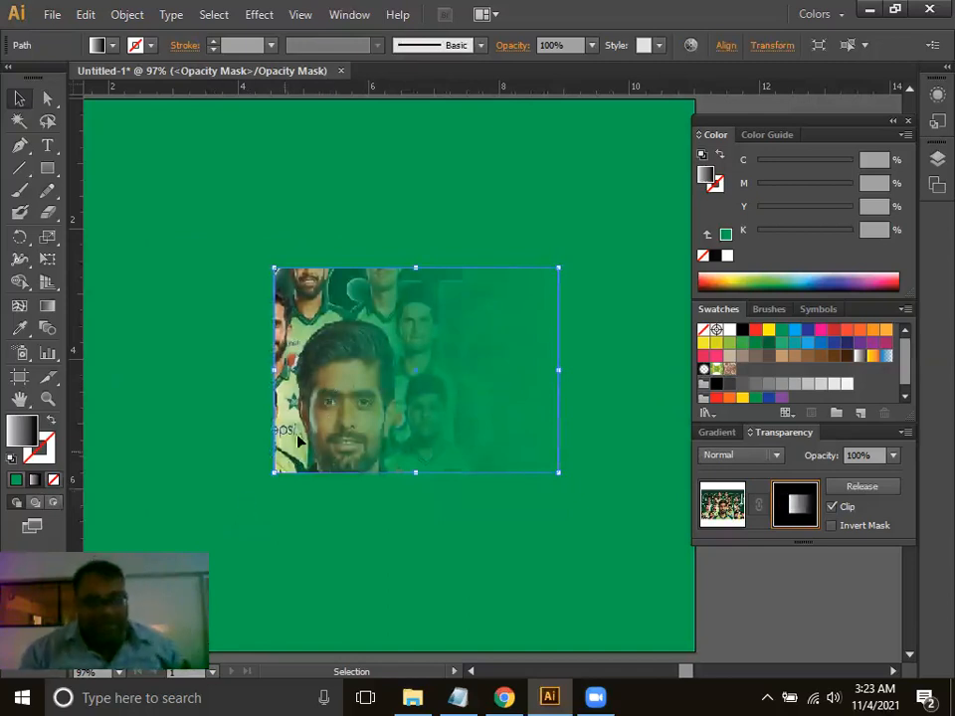
pyautogui.click(396, 608)
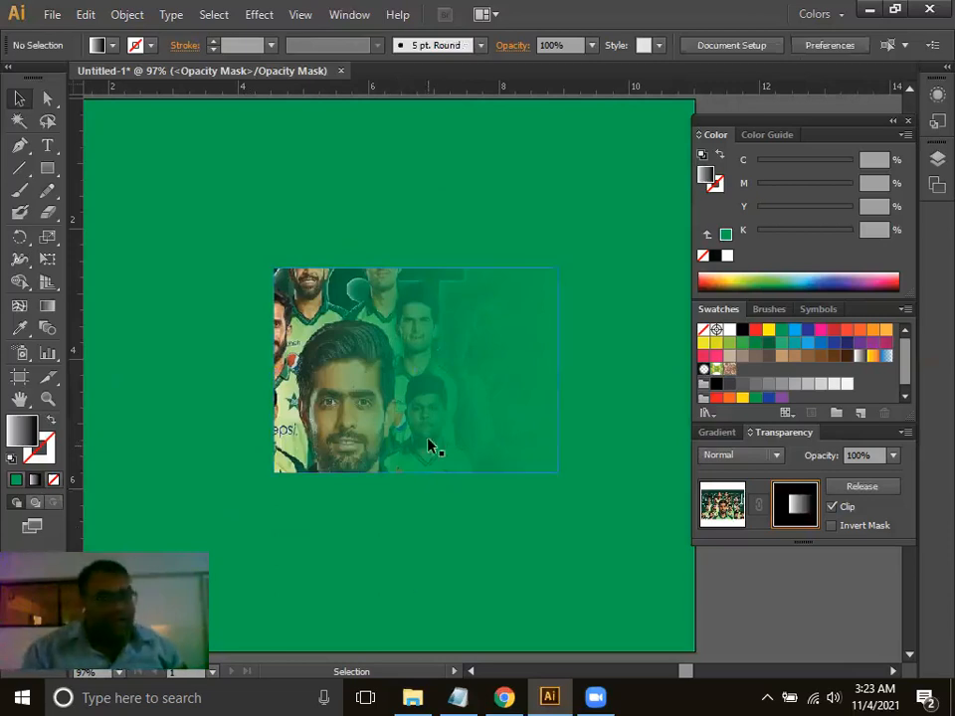
pyautogui.click(398, 420)
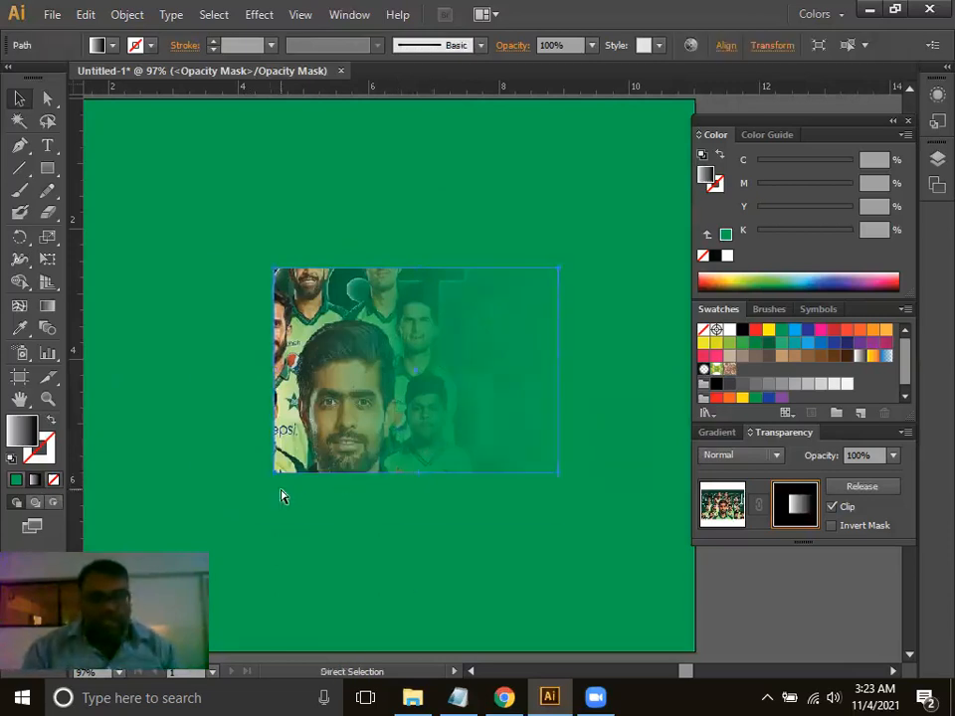
pyautogui.hotkey('ctrl', 'z')
pyautogui.hotkey('ctrl', 'z')
pyautogui.hotkey('ctrl', 'z')
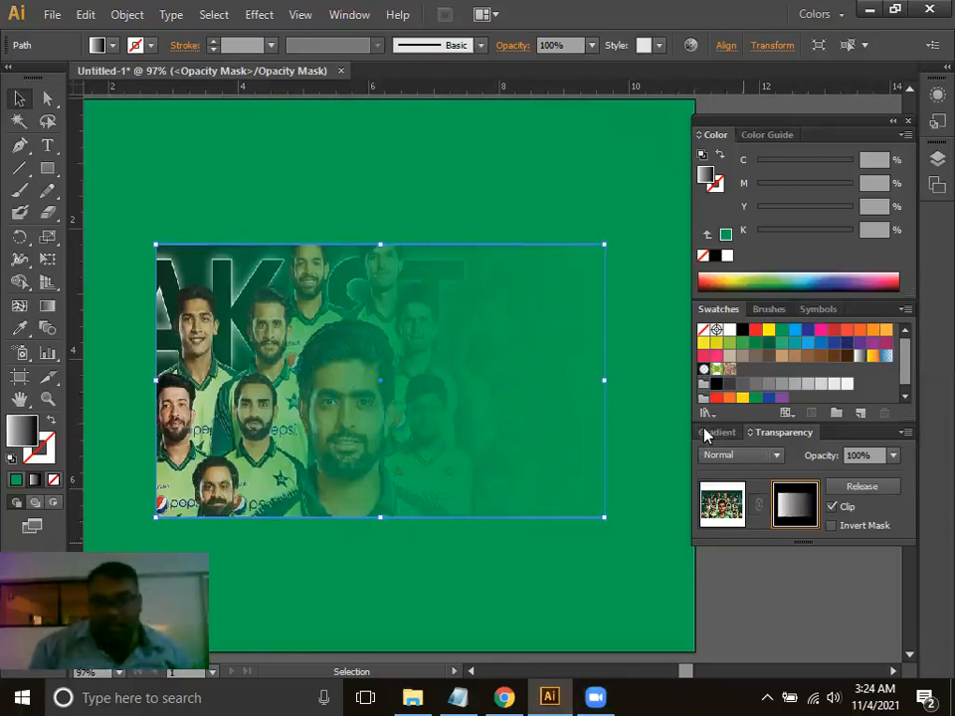
# Reverse the mask's linear gradient to black at 0% and white at 100%, and set its midpoint to about 53.57%.
pyautogui.click(711, 432)
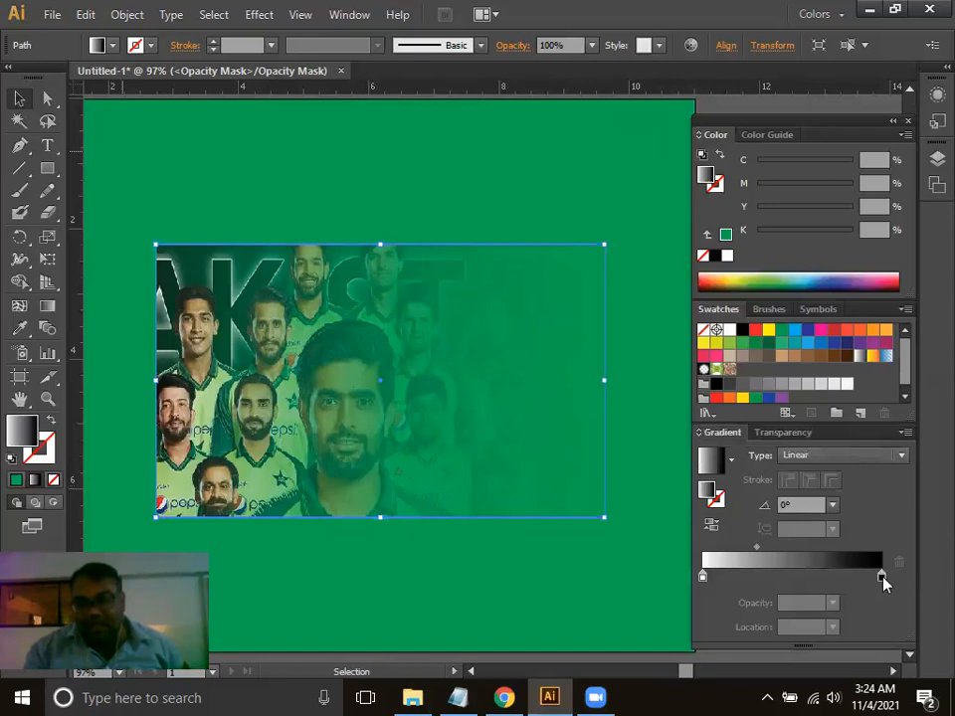
pyautogui.moveTo(880, 577)
pyautogui.mouseDown()
pyautogui.moveTo(695, 579)
pyautogui.moveTo(881, 576)
pyautogui.mouseUp()
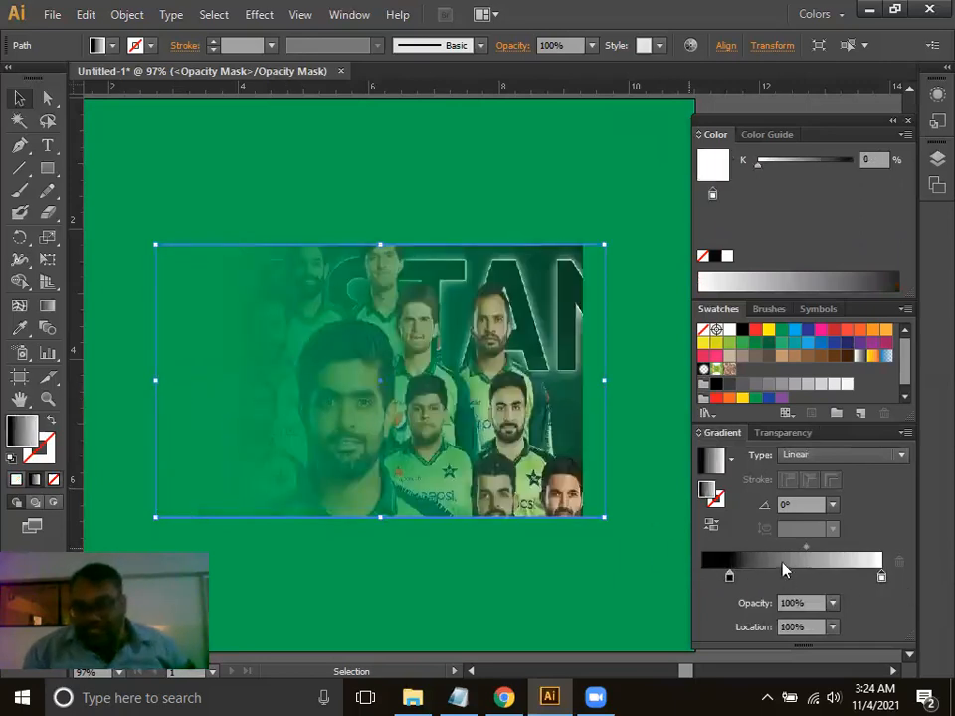
pyautogui.moveTo(728, 576); pyautogui.dragTo(702, 576)
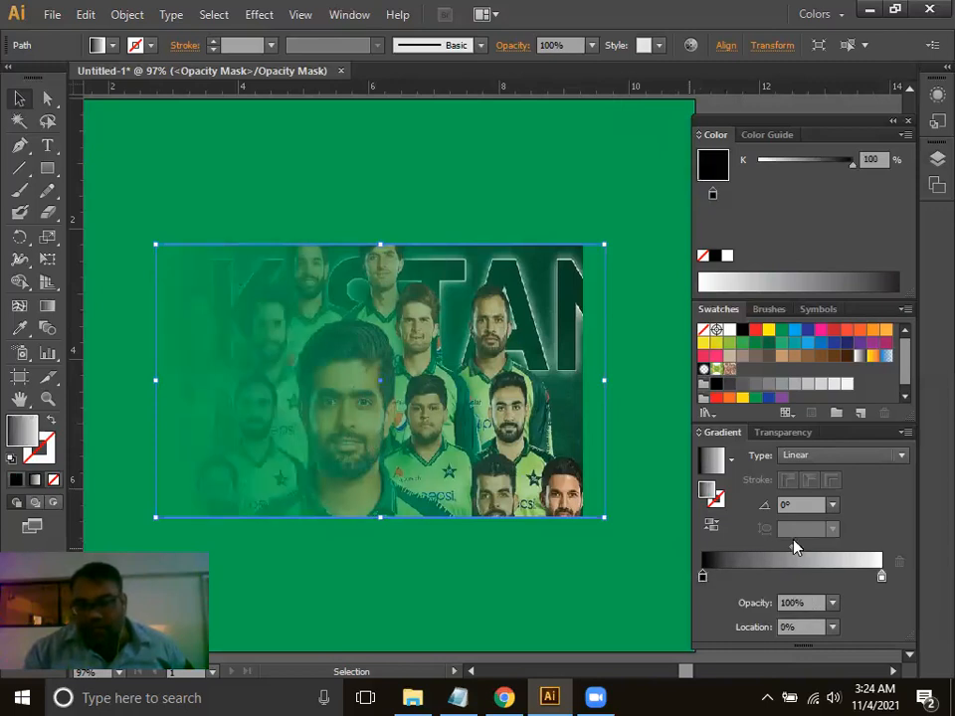
pyautogui.moveTo(793, 545); pyautogui.dragTo(843, 548)
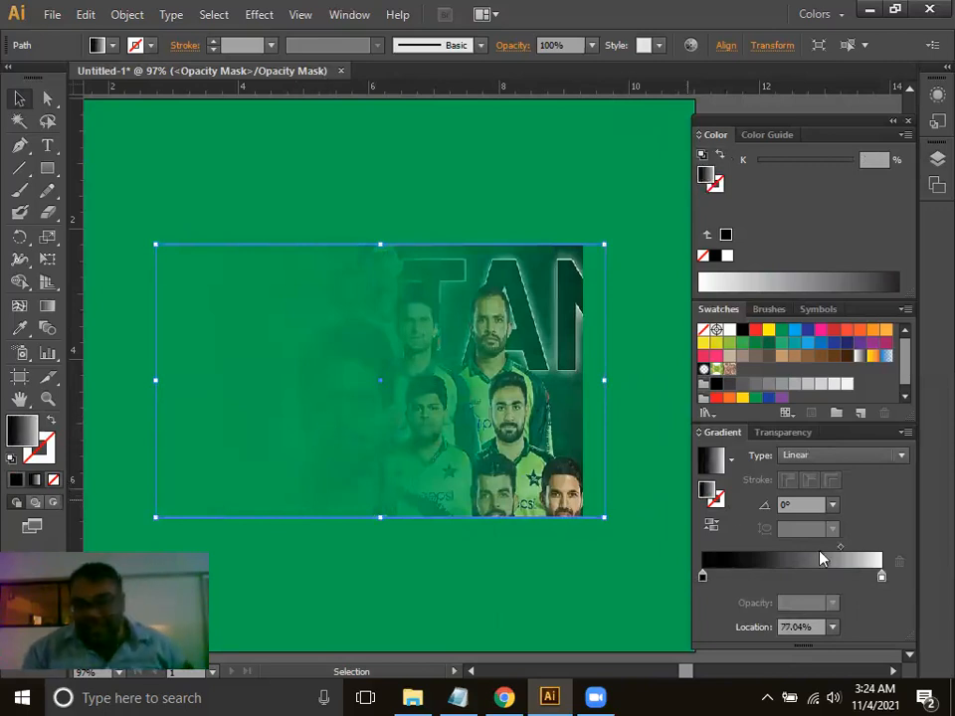
pyautogui.moveTo(841, 552); pyautogui.dragTo(793, 555)
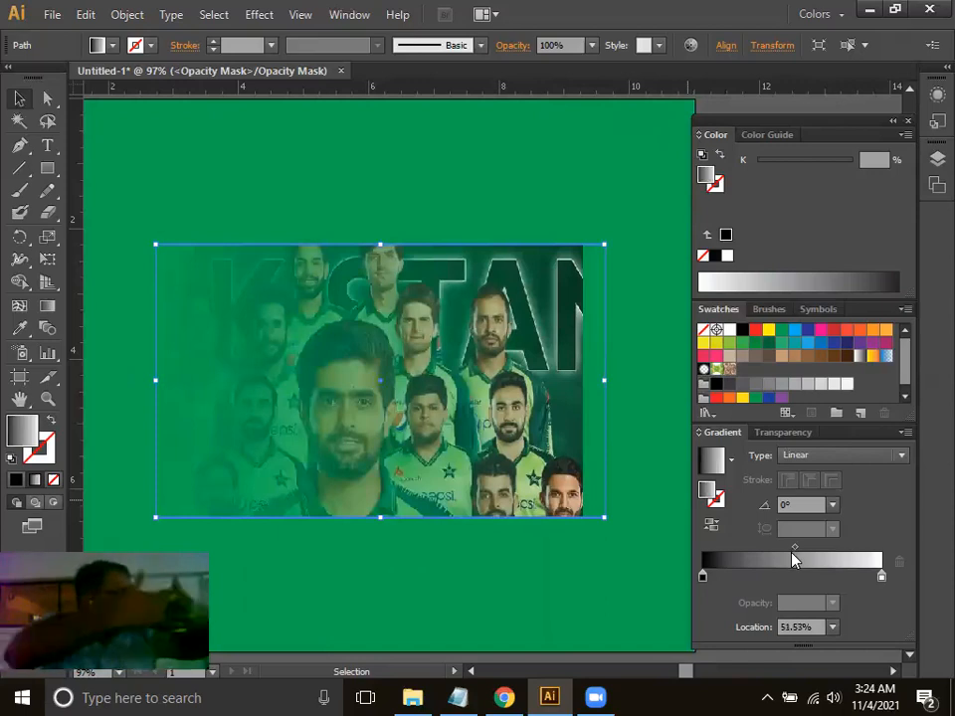
pyautogui.moveTo(795, 550); pyautogui.dragTo(797, 543)
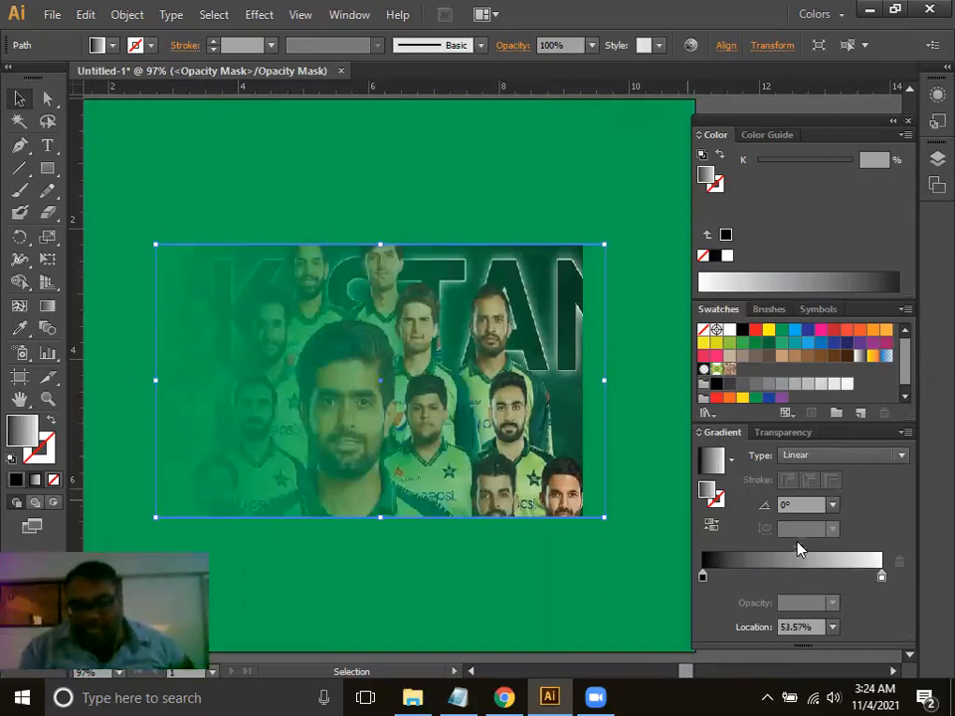
# Redraw the mask gradient vertically downward at -90°, lengthen it towards the lower edge, and adjust its midpoint along the gradient.
pyautogui.click(48, 309)
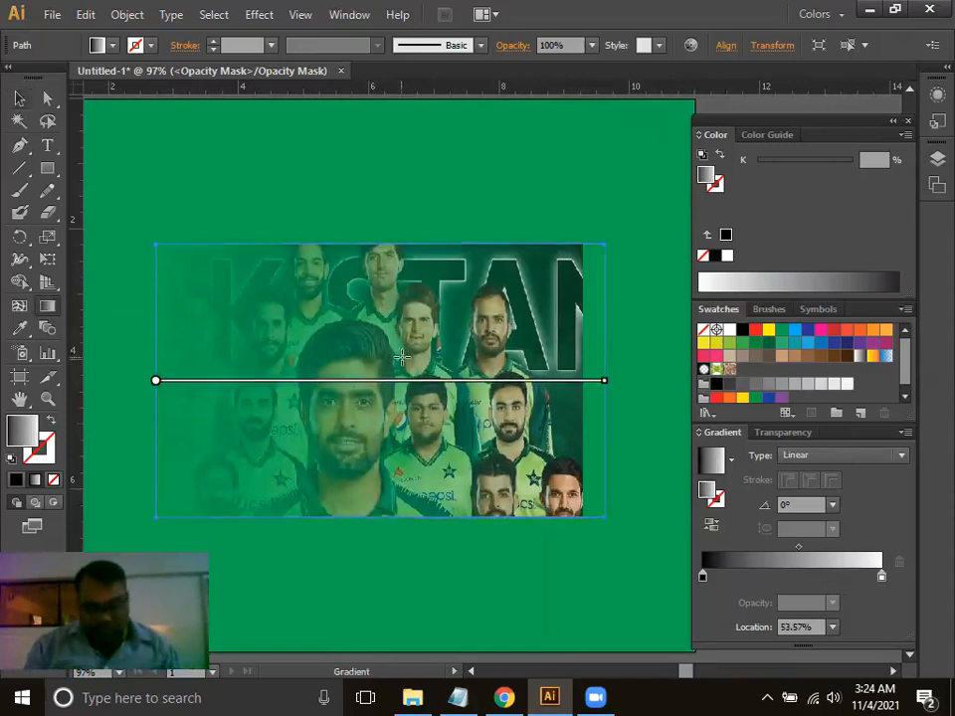
pyautogui.moveTo(578, 422); pyautogui.dragTo(221, 433)
pyautogui.moveTo(384, 268); pyautogui.dragTo(381, 433)
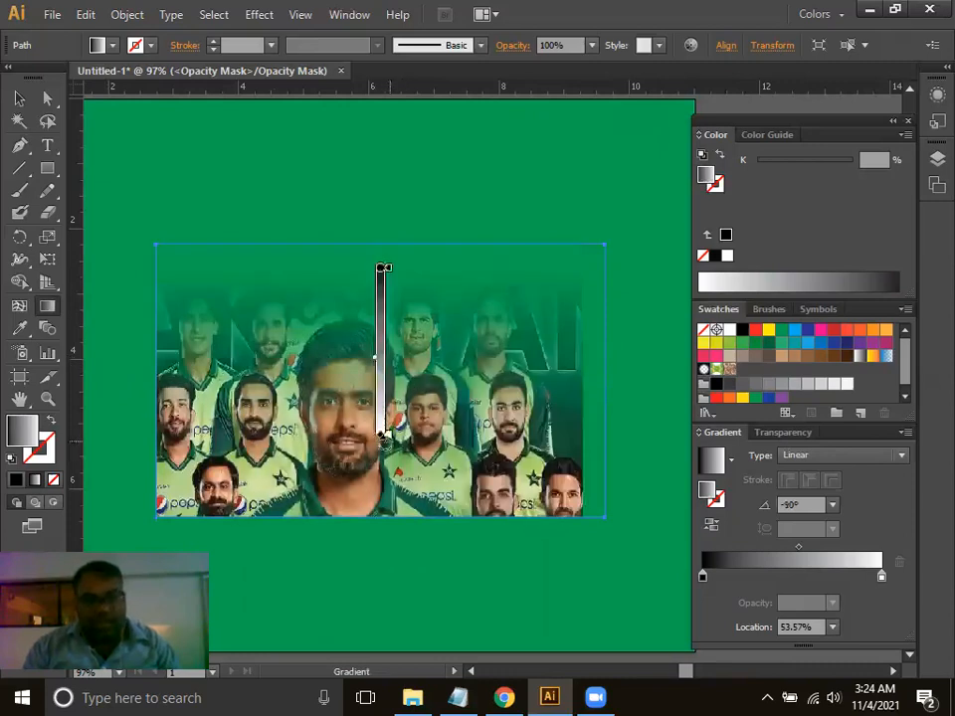
pyautogui.moveTo(382, 437); pyautogui.dragTo(382, 489)
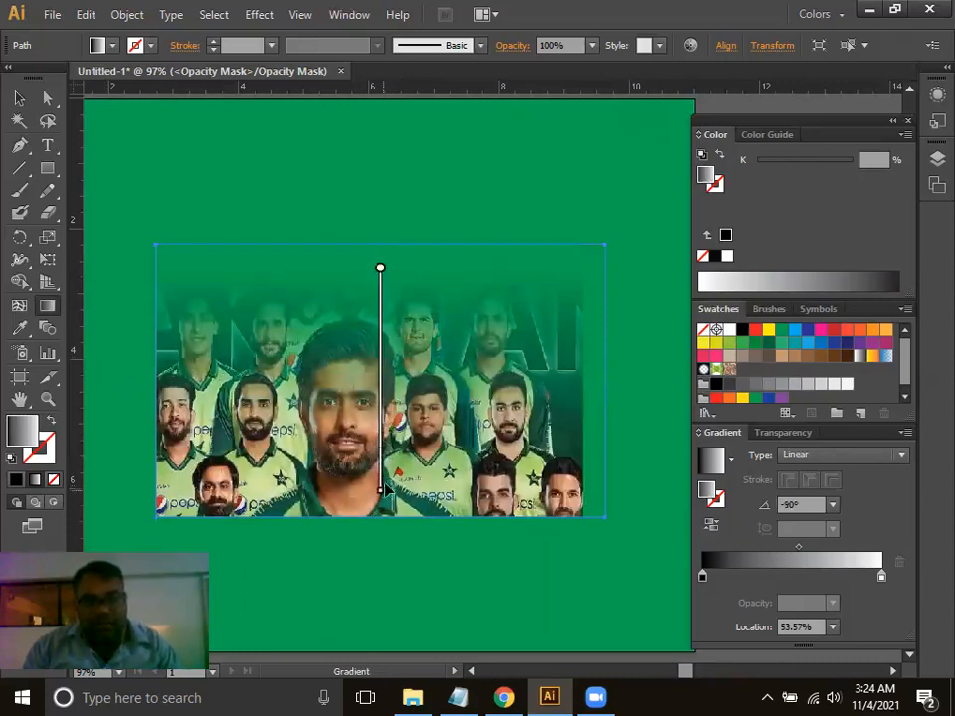
pyautogui.moveTo(376, 393); pyautogui.dragTo(375, 455)
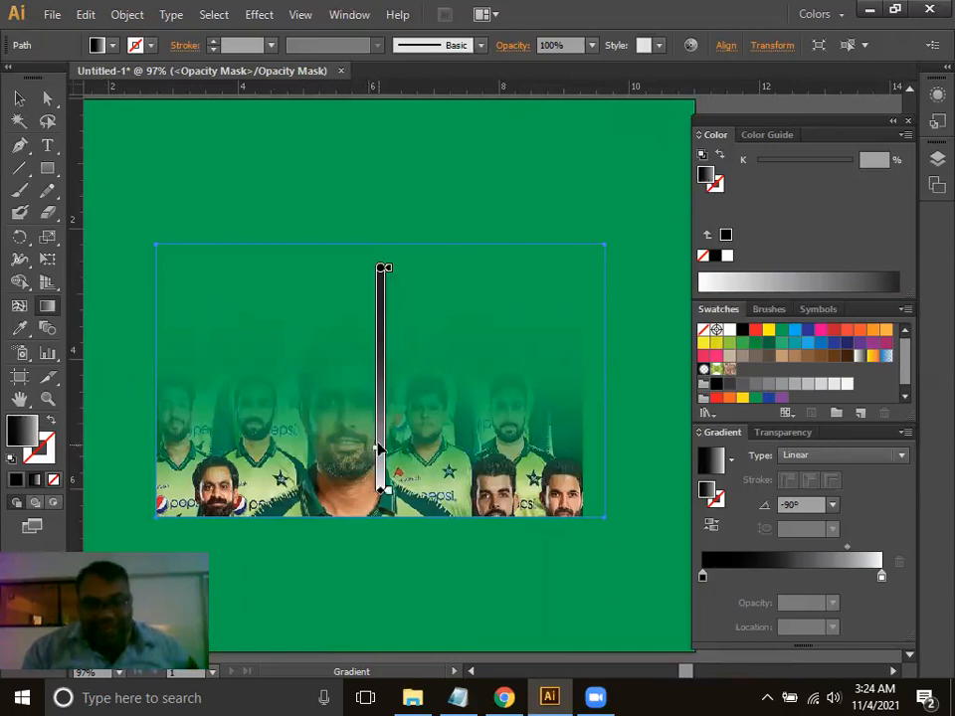
pyautogui.moveTo(375, 447); pyautogui.dragTo(375, 373)
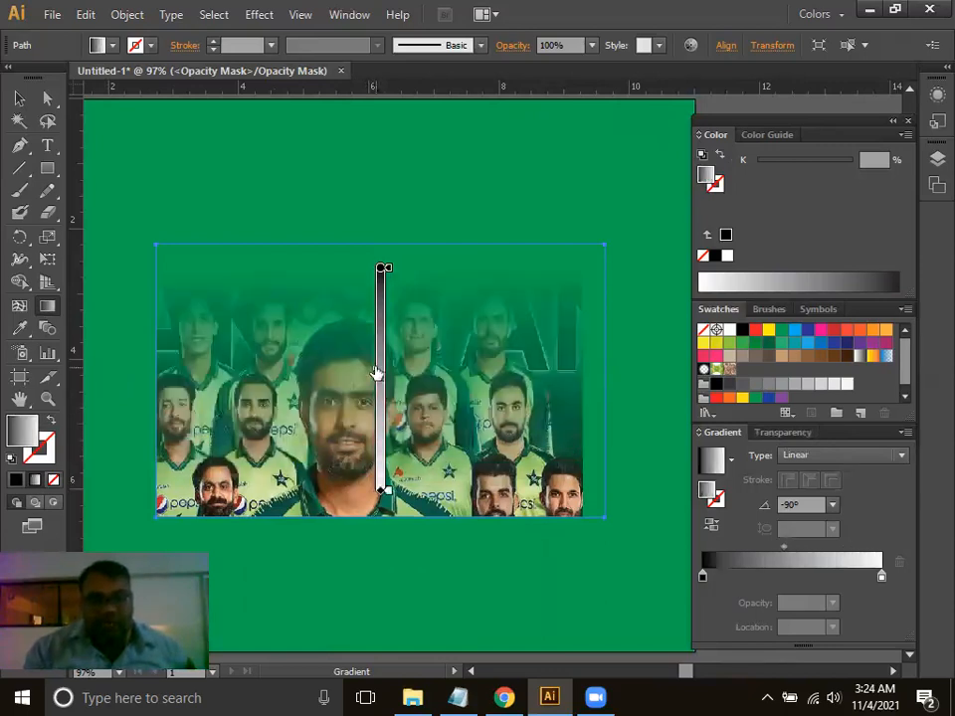
# Redraw the mask gradient vertically upward at 90° so the picture fades out towards its lower edge.
pyautogui.moveTo(272, 508); pyautogui.dragTo(271, 299)
pyautogui.moveTo(381, 508); pyautogui.dragTo(381, 292)
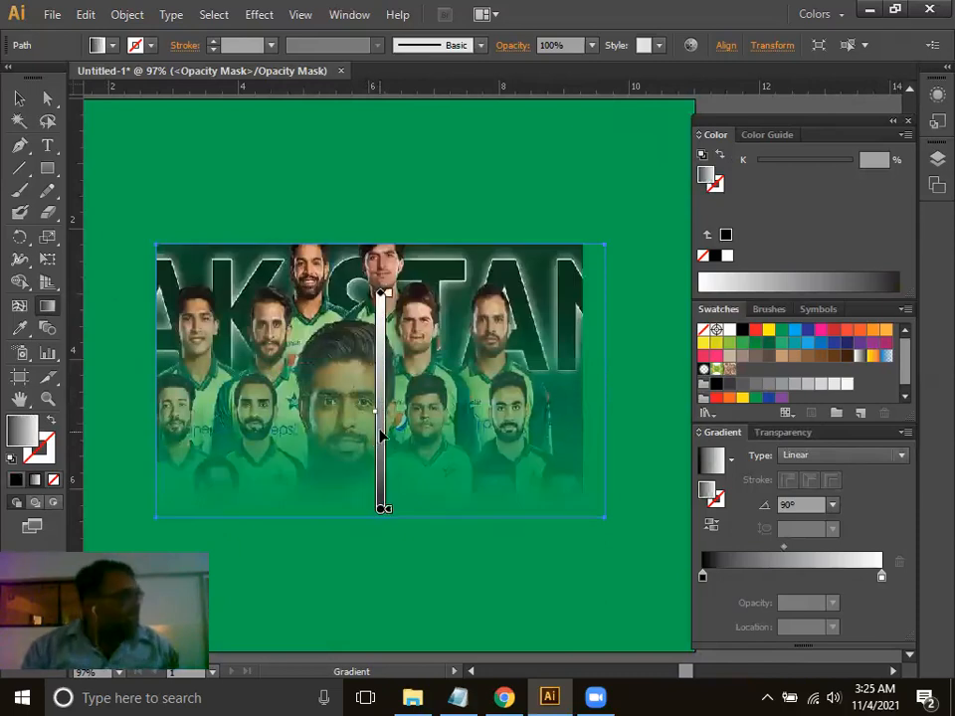
pyautogui.click(19, 97)
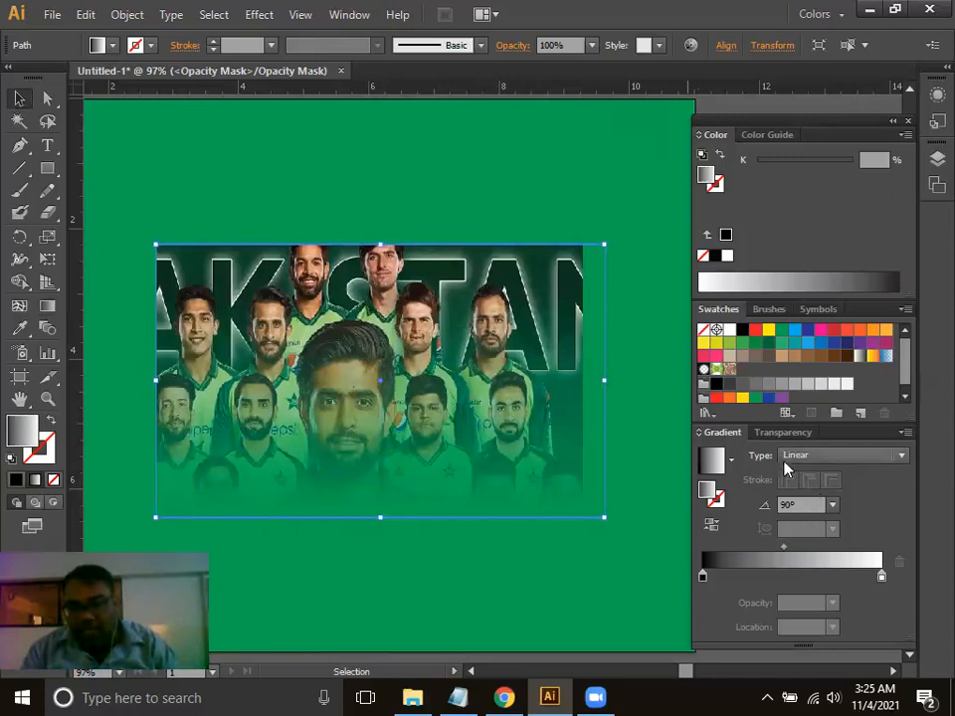
# Change the mask gradient to radial with white at the centre (0%) and black at the outer end (100%).
pyautogui.click(818, 460)
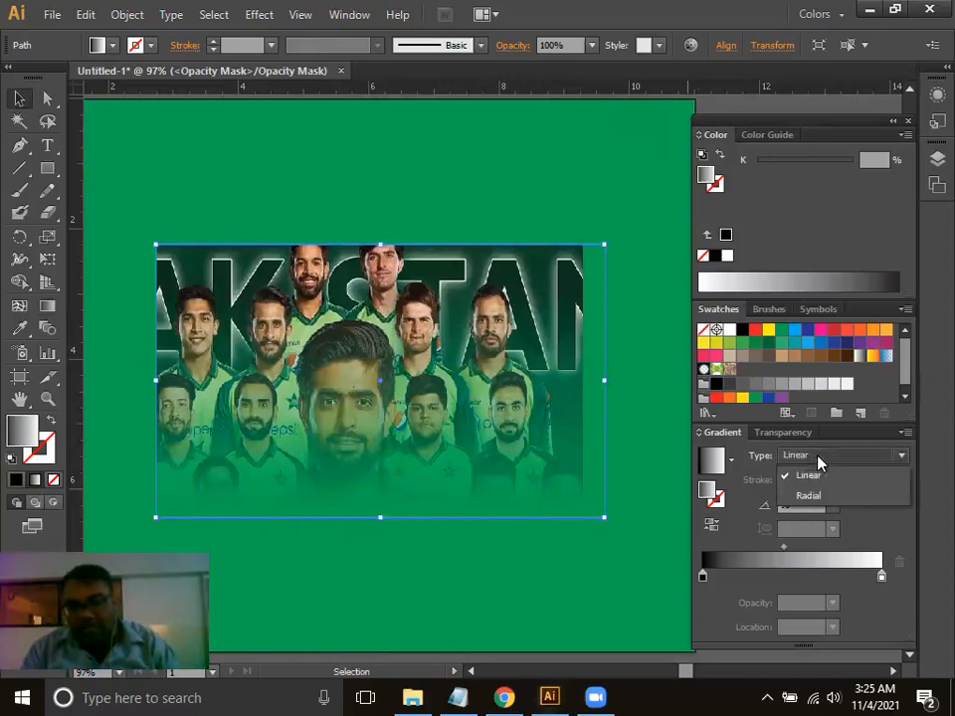
pyautogui.click(814, 496)
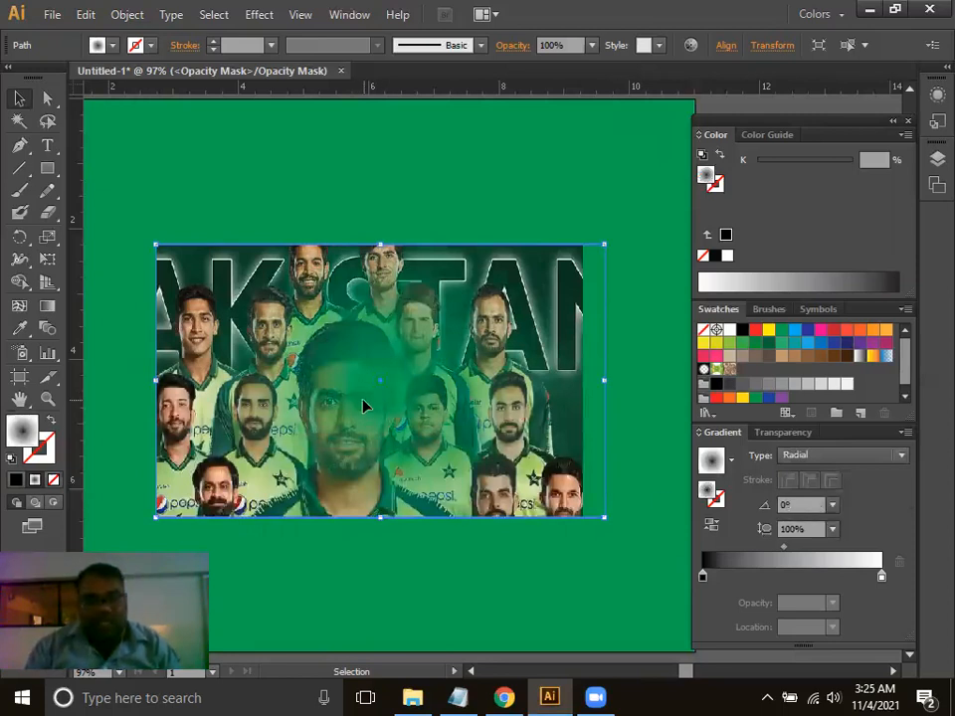
pyautogui.moveTo(703, 579); pyautogui.dragTo(668, 571)
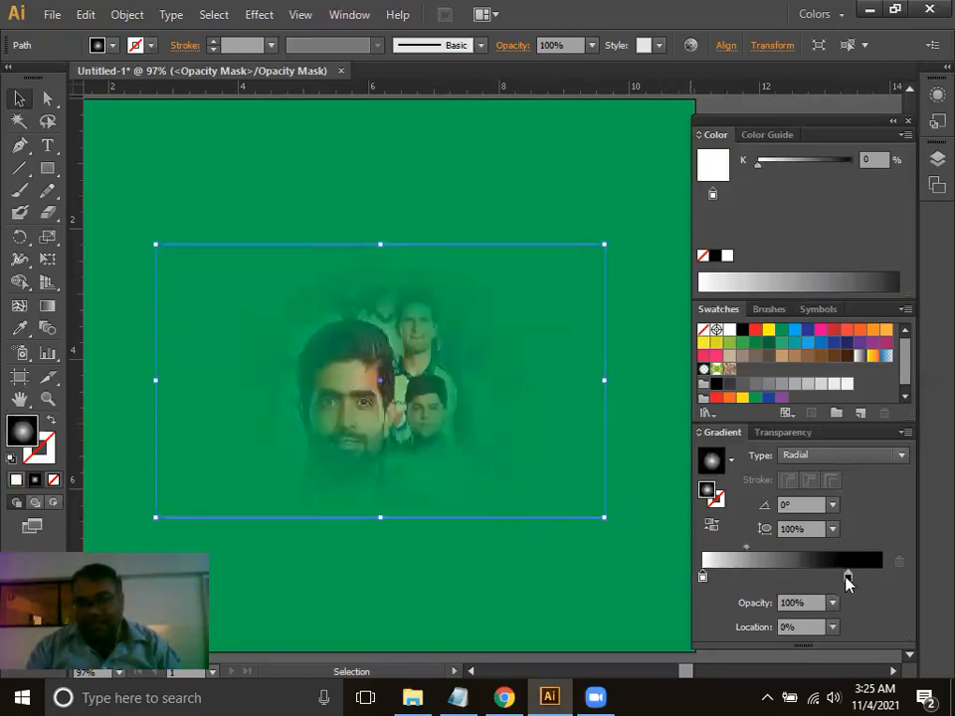
pyautogui.moveTo(847, 579); pyautogui.dragTo(895, 579)
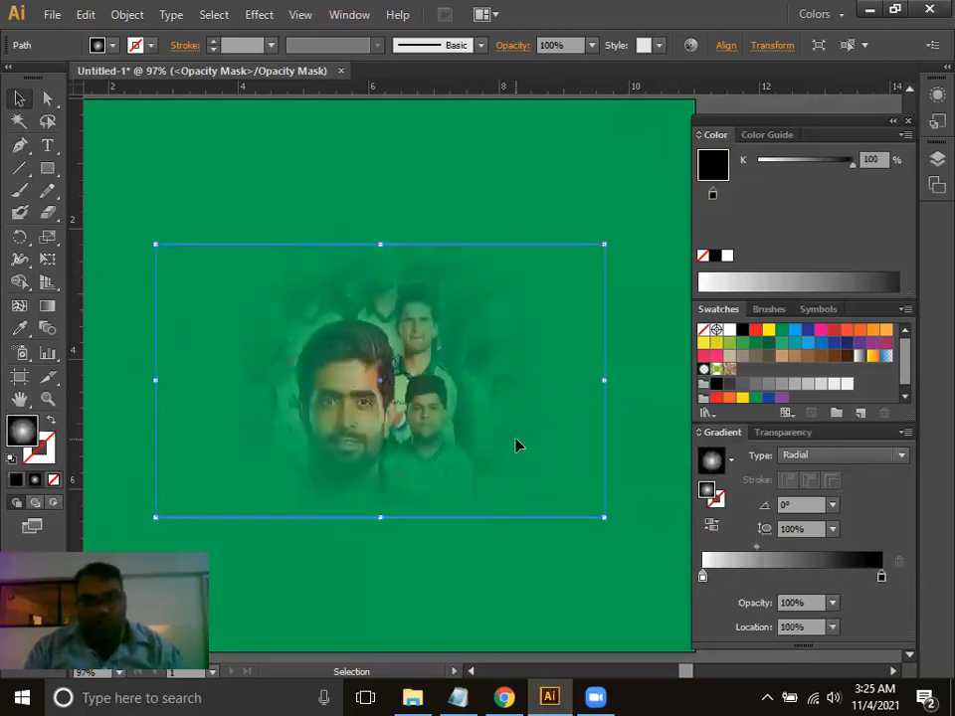
# Deselect and reselect the mask rectangle, and set its radial gradient midpoint to about 29.08%.
pyautogui.click(273, 149)
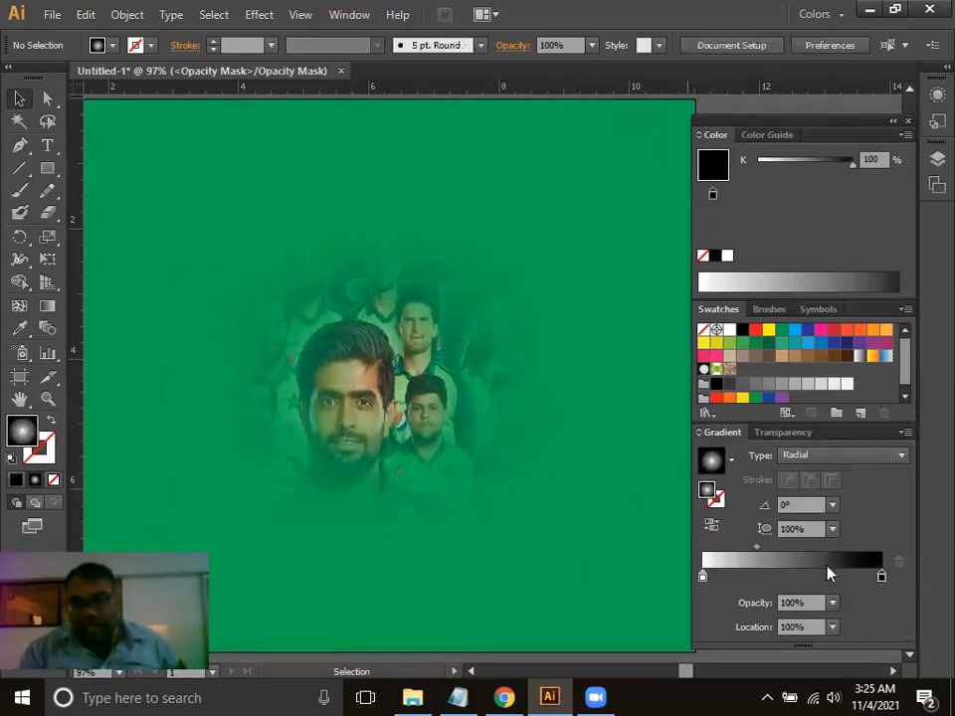
pyautogui.moveTo(753, 546); pyautogui.dragTo(802, 556)
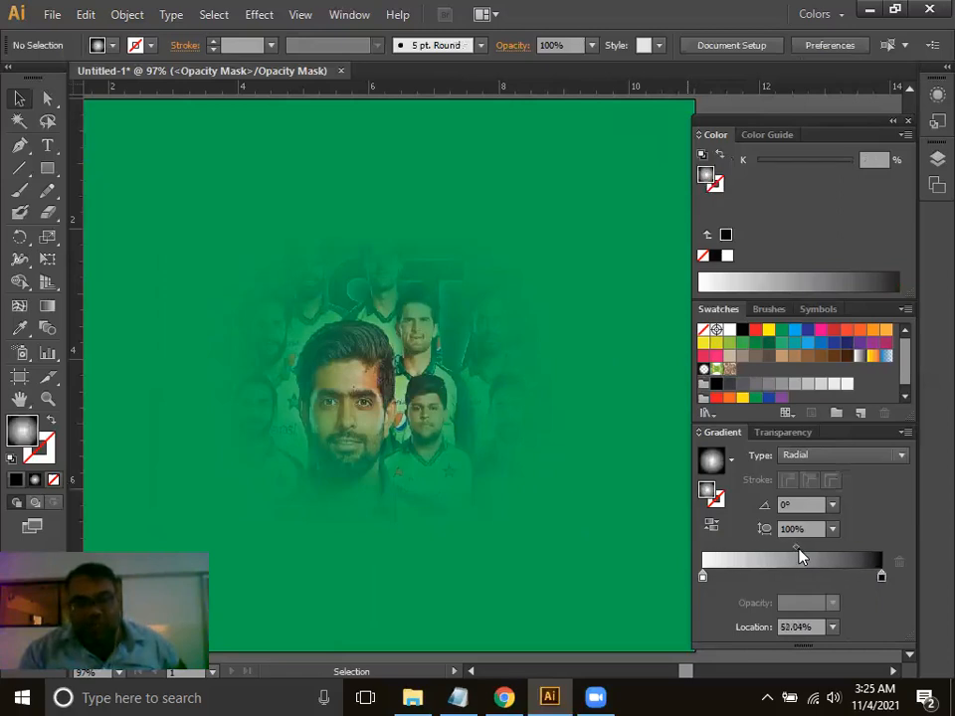
pyautogui.click(438, 483)
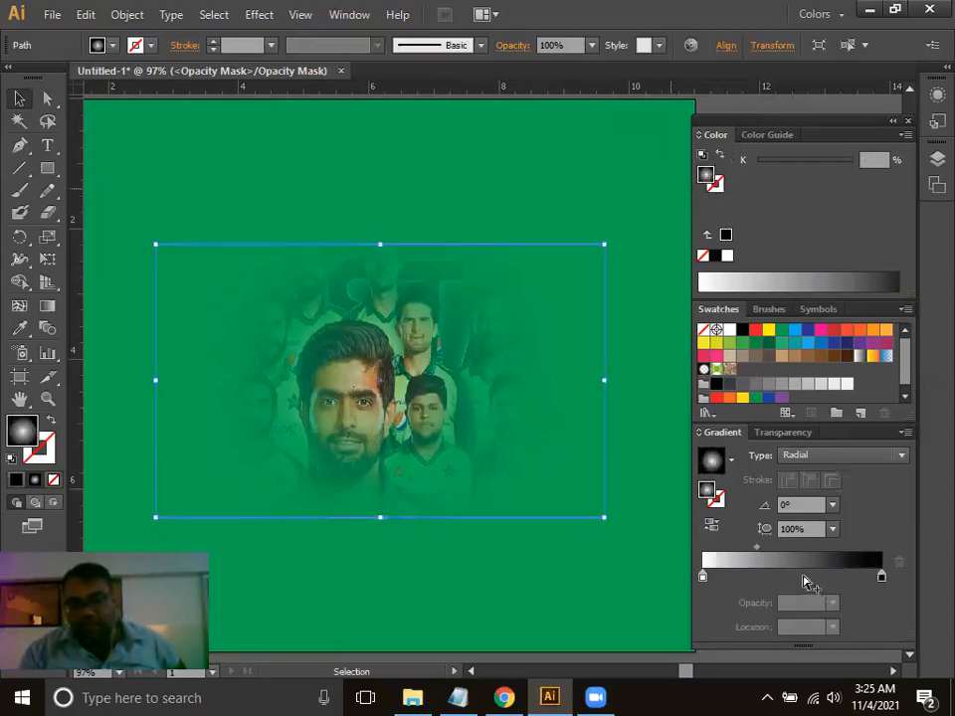
pyautogui.moveTo(792, 553); pyautogui.dragTo(754, 558)
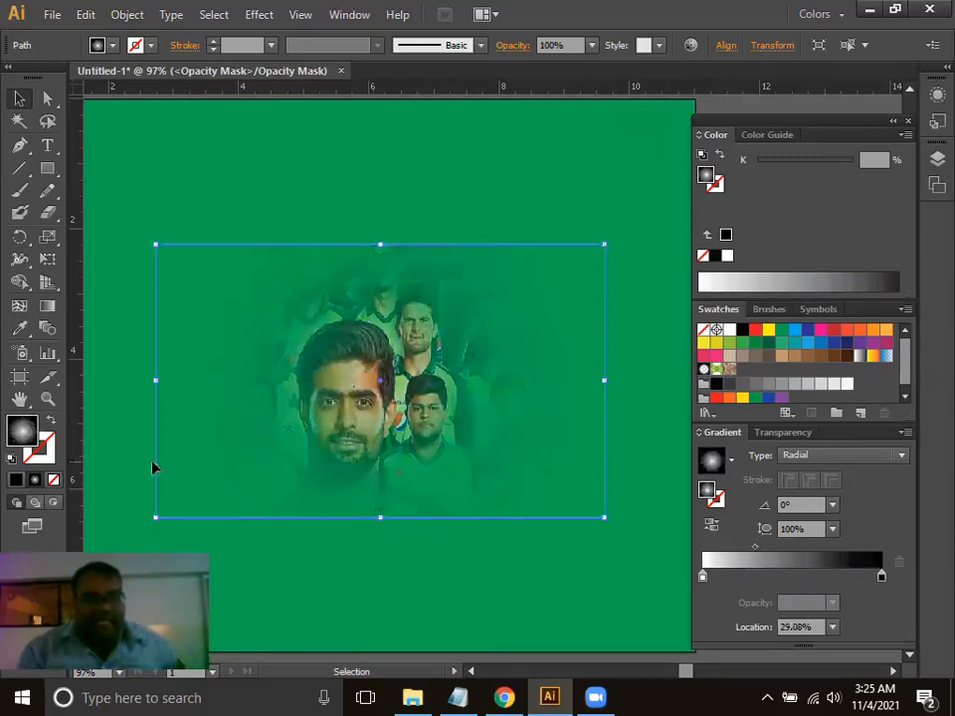
# Rotate the radial mask gradient to about 15.3°, reduce its radius, and move the white stop outward to enlarge the opaque centre.
pyautogui.click(48, 308)
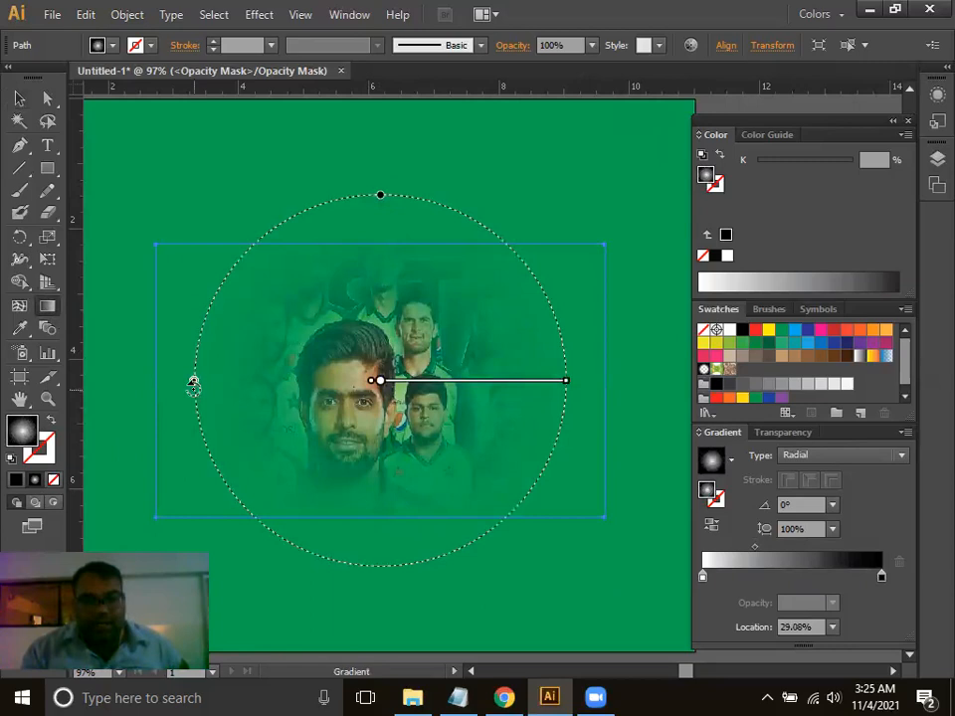
pyautogui.moveTo(193, 386)
pyautogui.mouseDown()
pyautogui.moveTo(240, 505)
pyautogui.moveTo(204, 439)
pyautogui.mouseUp()
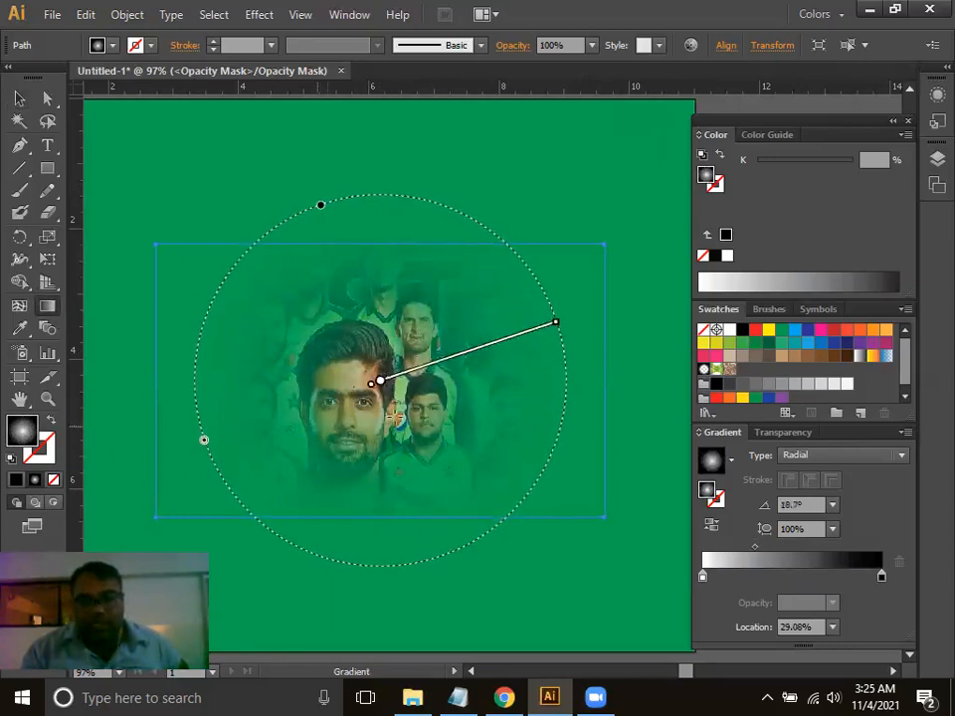
pyautogui.moveTo(554, 324)
pyautogui.mouseDown()
pyautogui.moveTo(482, 346)
pyautogui.moveTo(538, 355)
pyautogui.mouseUp()
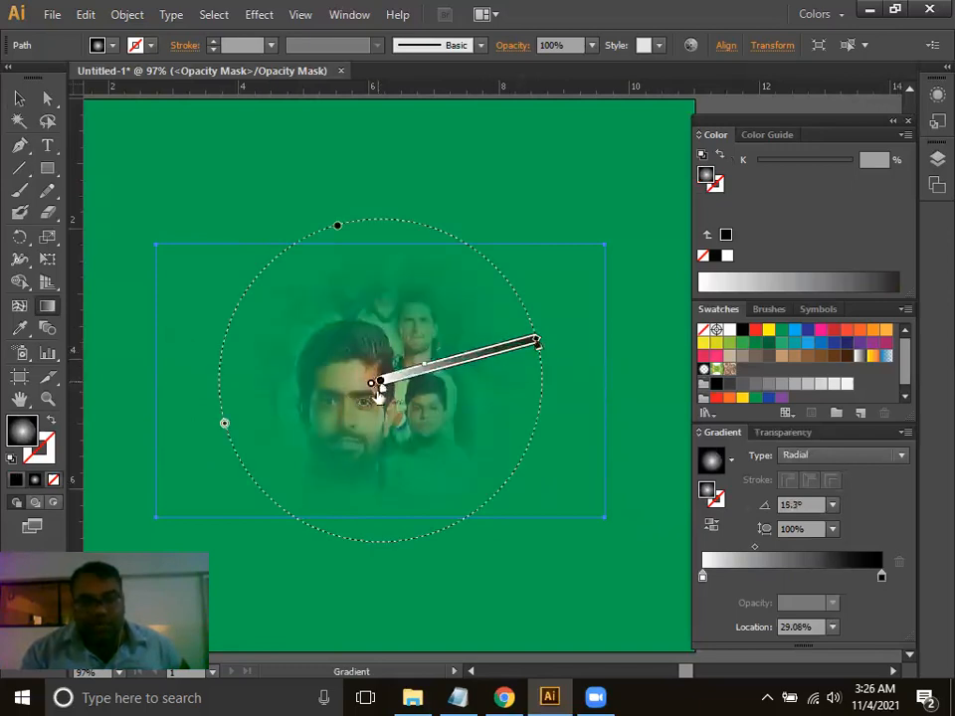
pyautogui.moveTo(383, 398)
pyautogui.mouseDown()
pyautogui.moveTo(457, 390)
pyautogui.moveTo(447, 390)
pyautogui.mouseUp()
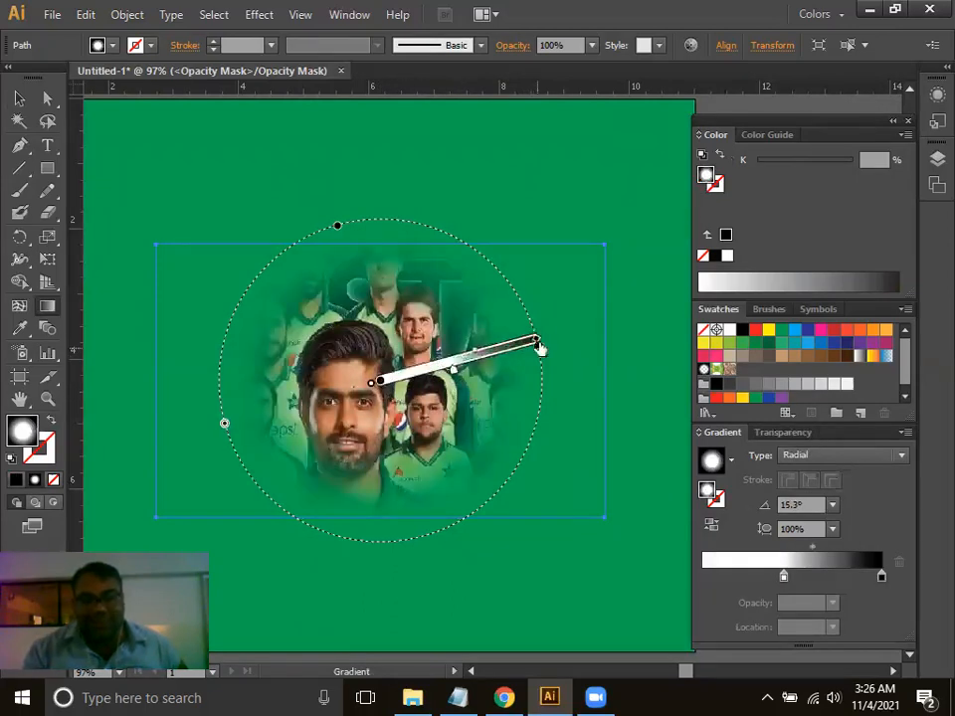
# Tighten the radial mask gradient around the central face, enlarge it slightly, and add a colour stop near its black end.
pyautogui.moveTo(537, 343)
pyautogui.mouseDown()
pyautogui.moveTo(507, 354)
pyautogui.moveTo(524, 354)
pyautogui.moveTo(516, 345)
pyautogui.mouseUp()
pyautogui.moveTo(245, 422); pyautogui.dragTo(269, 416)
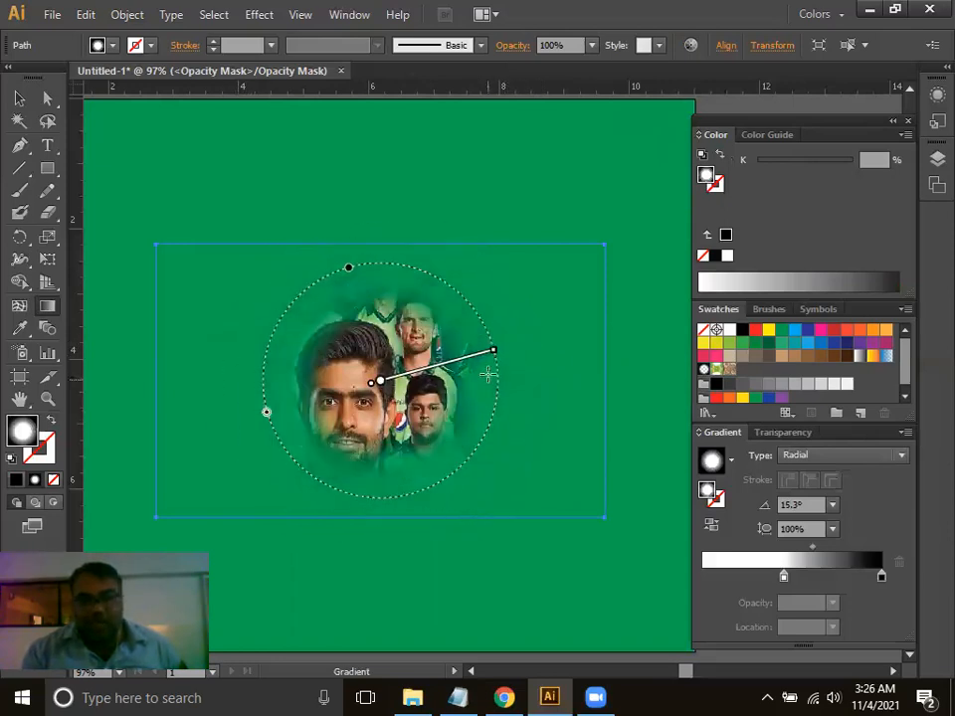
pyautogui.moveTo(502, 360)
pyautogui.mouseDown()
pyautogui.moveTo(494, 364)
pyautogui.moveTo(489, 350)
pyautogui.mouseUp()
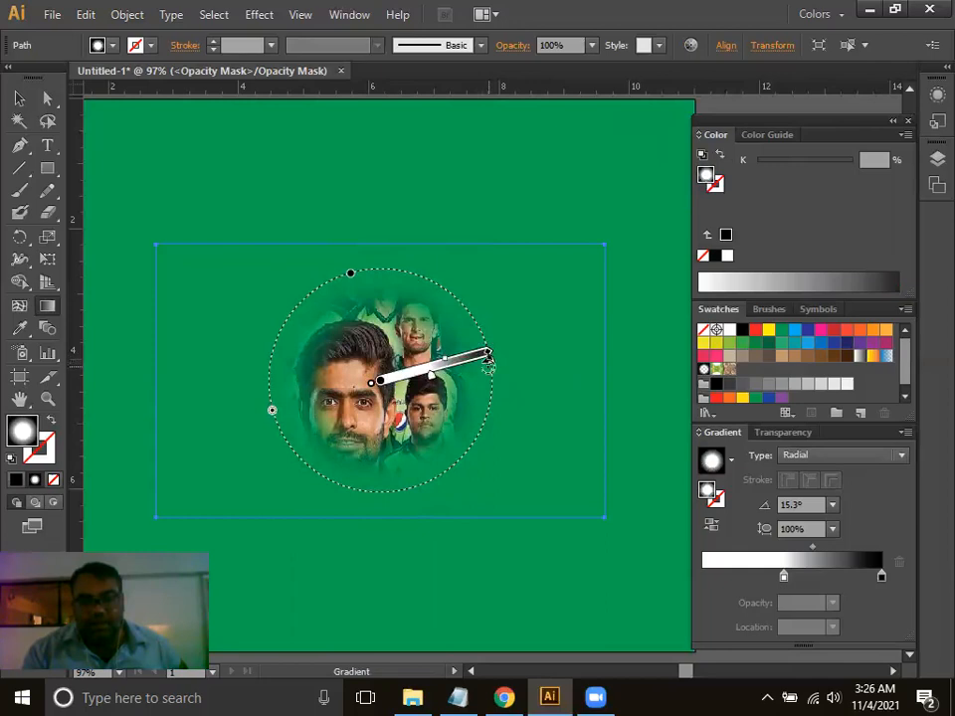
pyautogui.moveTo(487, 360)
pyautogui.mouseDown()
pyautogui.moveTo(434, 366)
pyautogui.moveTo(511, 358)
pyautogui.mouseUp()
pyautogui.click(486, 364)
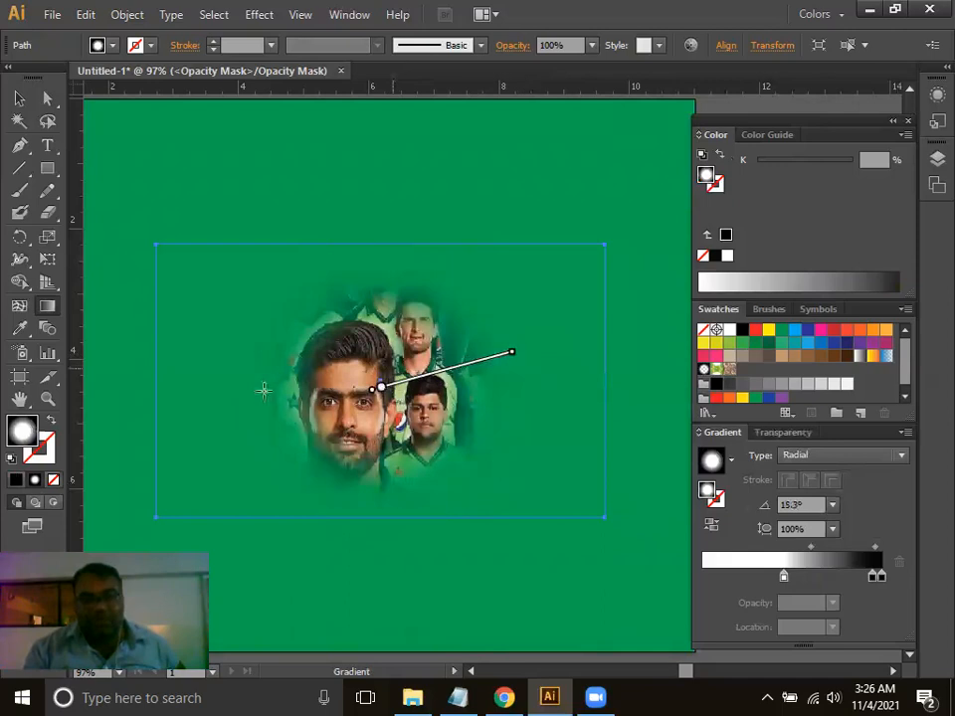
# Enlarge the mask's radial gradient around the central face, deselect the rectangle, and return from mask editing to the picture itself.
pyautogui.moveTo(252, 425); pyautogui.dragTo(230, 433)
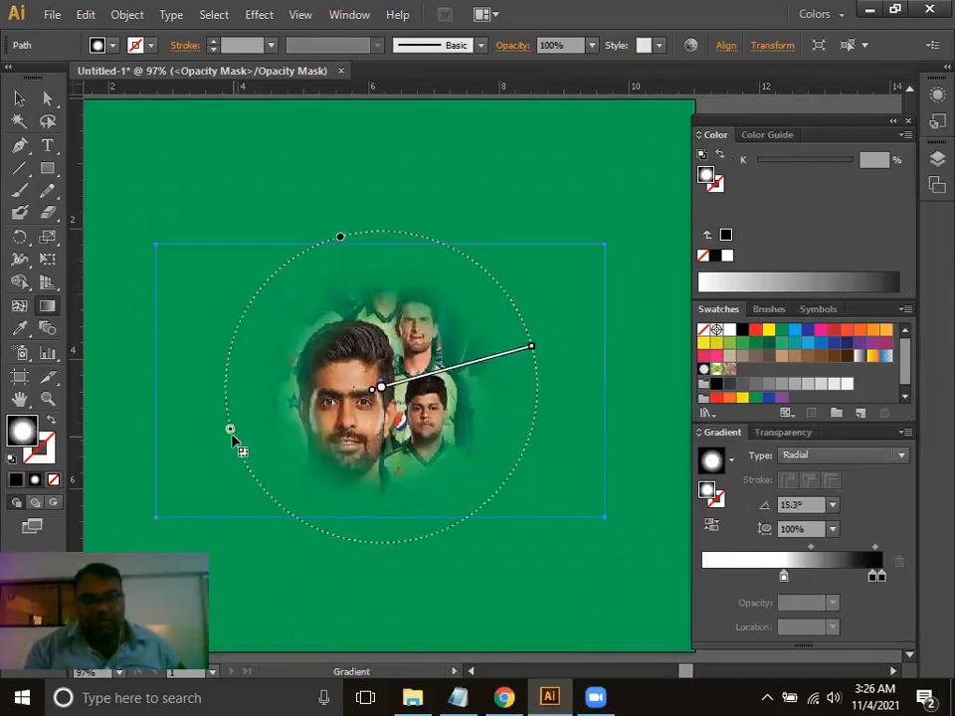
pyautogui.click(19, 97)
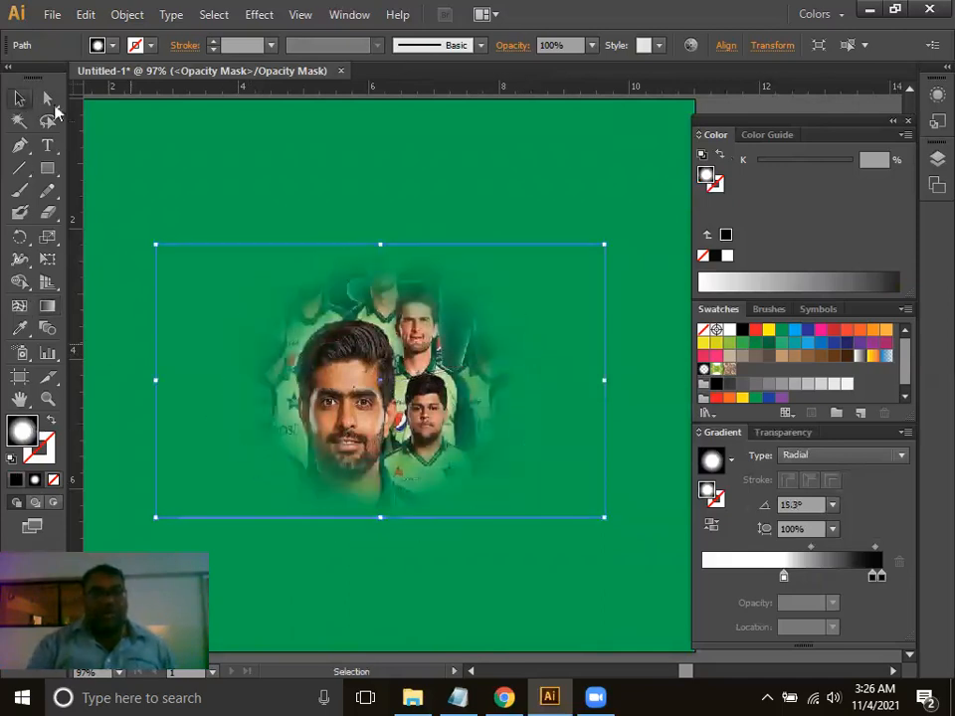
pyautogui.click(296, 194)
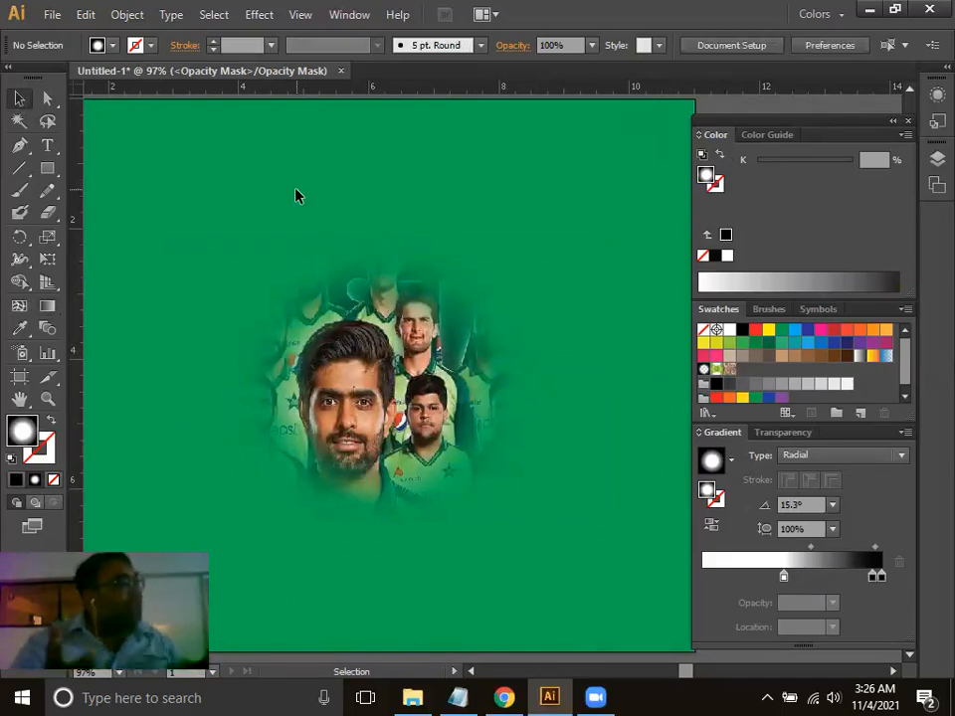
pyautogui.click(785, 432)
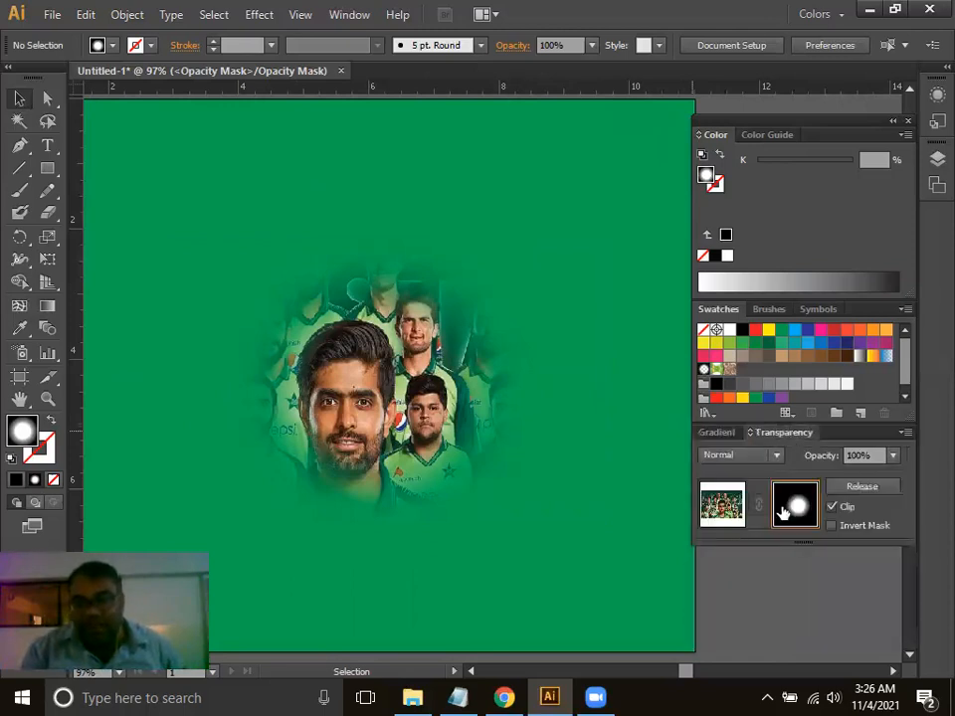
pyautogui.click(722, 505)
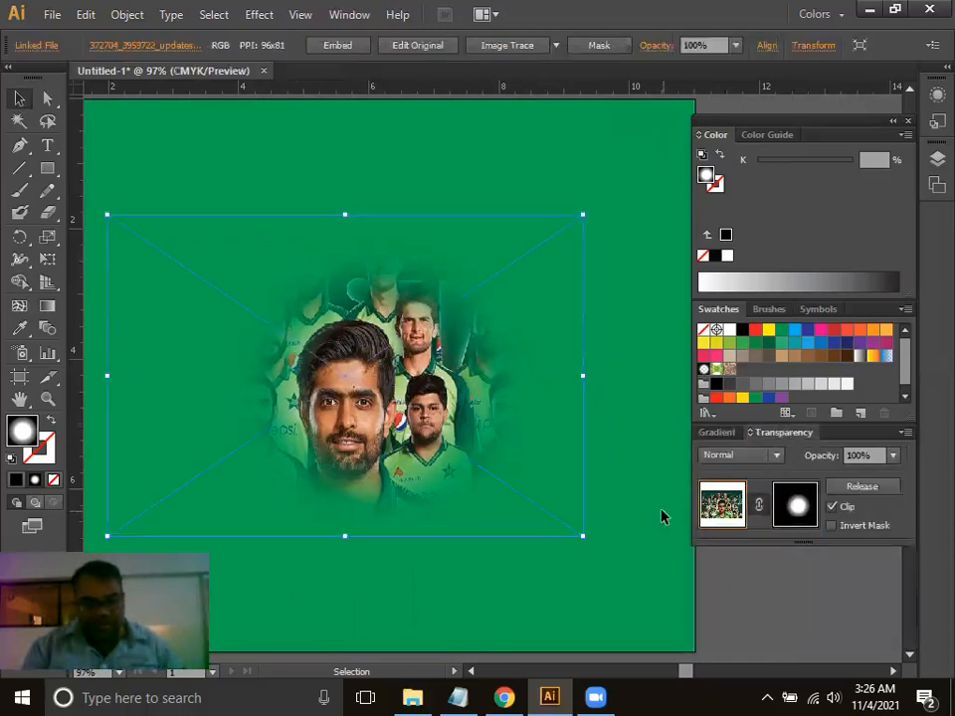
# Enlarge the masked picture to nearly the artboard's width and position it in the upper middle of the green background.
pyautogui.hotkey('ctrl', '-')
pyautogui.moveTo(546, 489); pyautogui.dragTo(655, 545)
pyautogui.moveTo(497, 454); pyautogui.dragTo(420, 429)
pyautogui.moveTo(578, 519); pyautogui.dragTo(654, 553)
pyautogui.moveTo(543, 494); pyautogui.dragTo(502, 475)
pyautogui.click(527, 627)
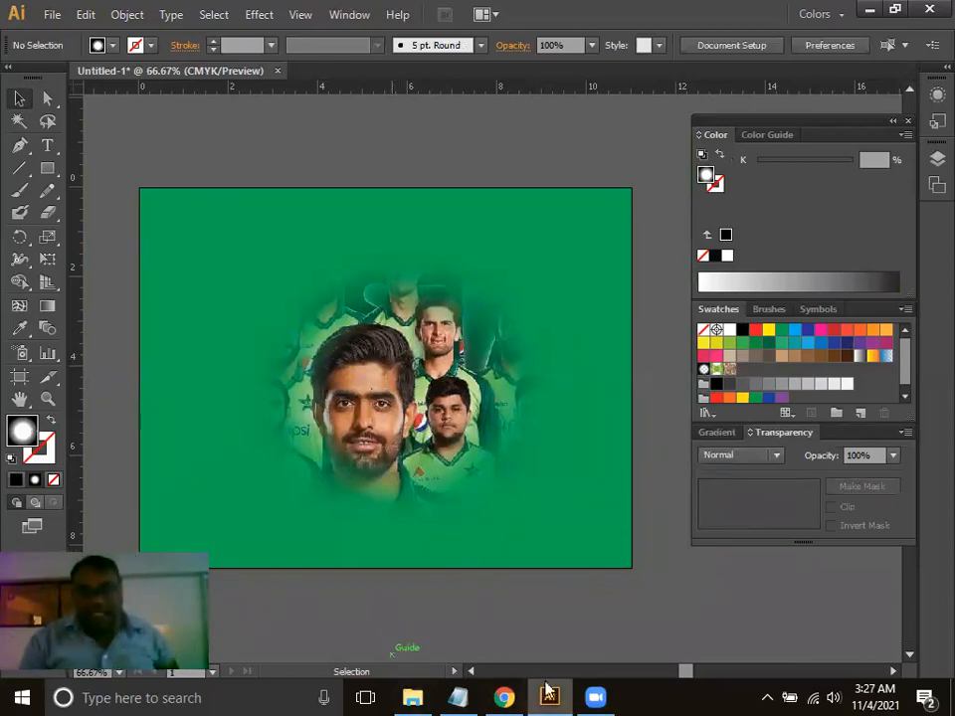
pyautogui.moveTo(289, 308); pyautogui.dragTo(295, 286)
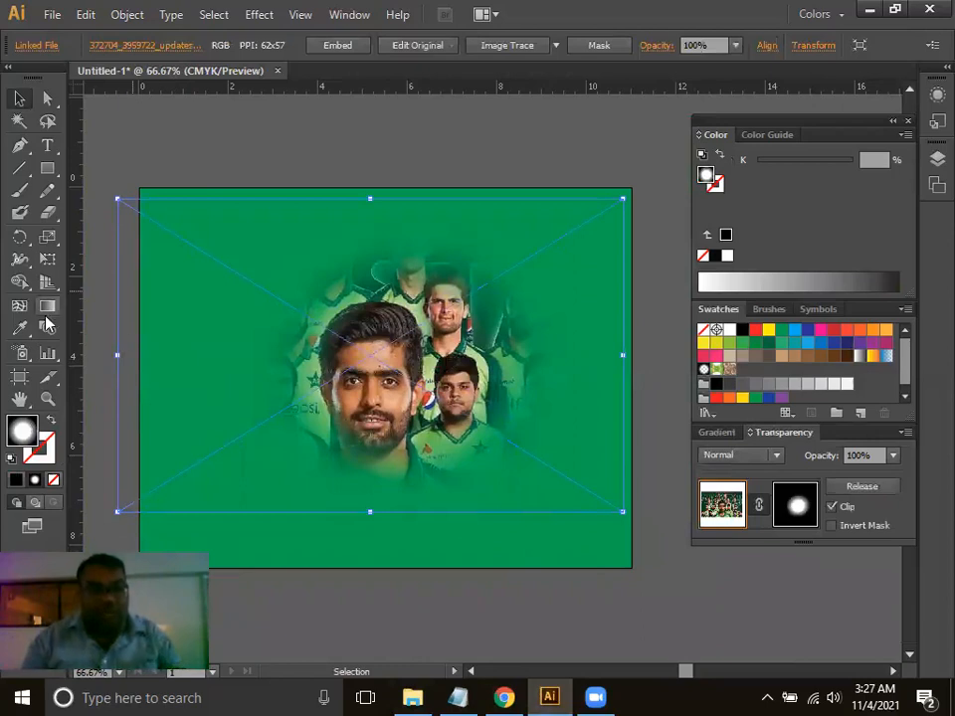
# Add the point text "Opacity Mask" in black on the lower part of the green background.
pyautogui.click(47, 145)
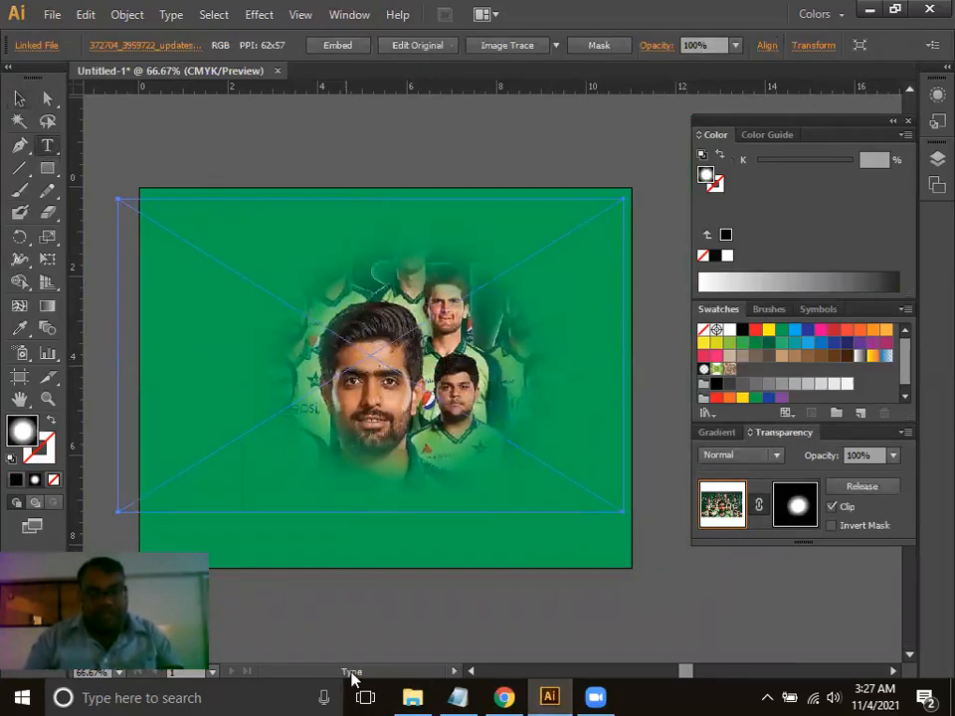
pyautogui.click(245, 535)
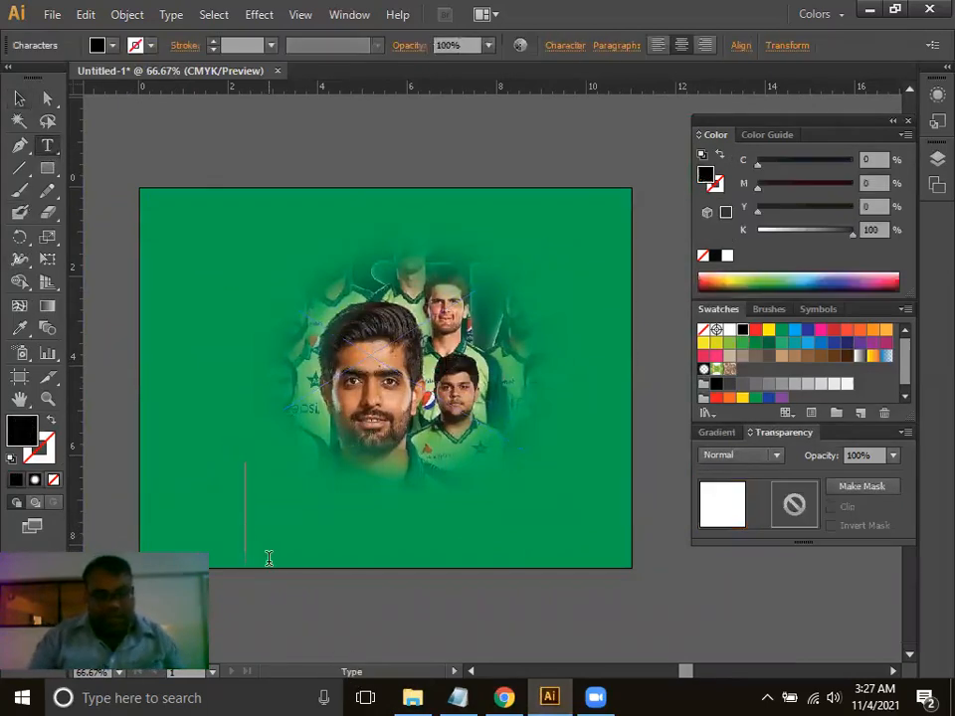
pyautogui.write('Op')
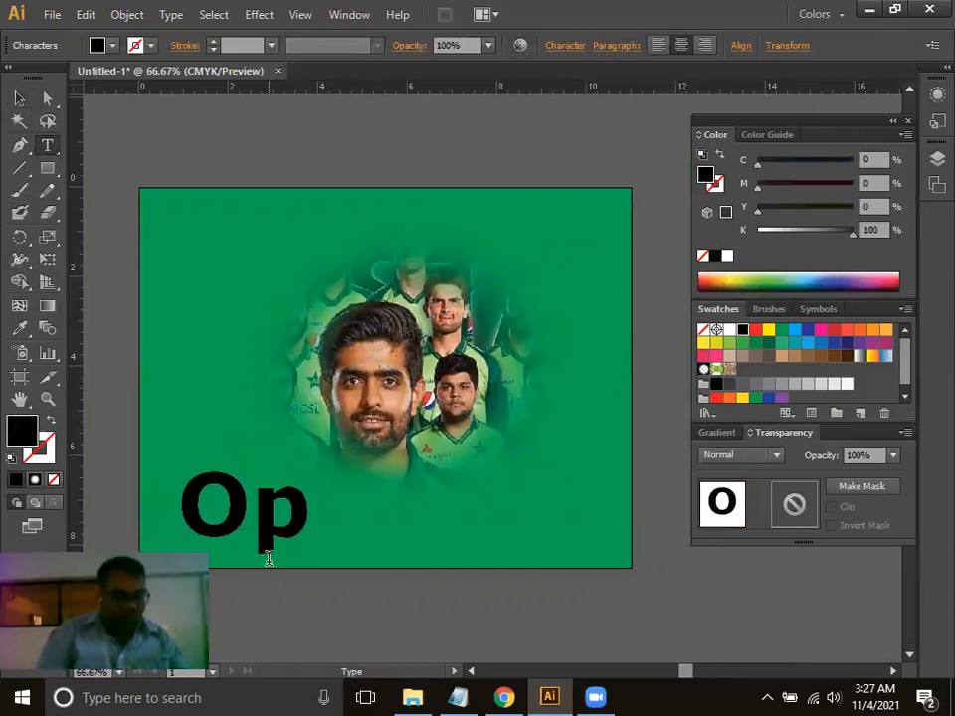
pyautogui.write('acity Mask')
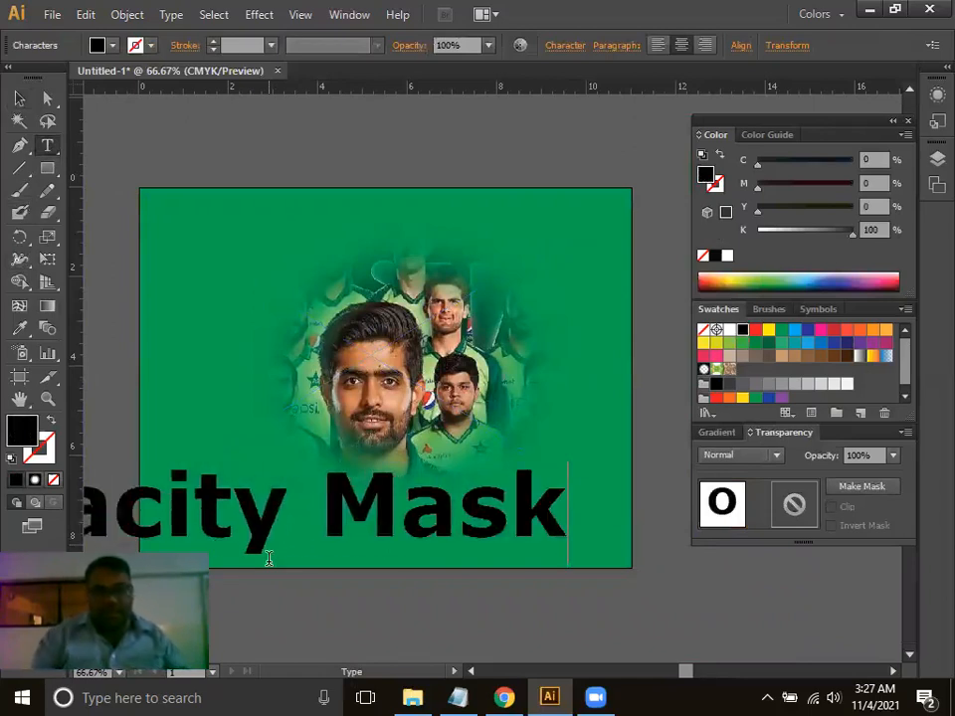
# Reduce the "Opacity Mask" text to a small caption and centre it directly below the faded picture.
pyautogui.hotkey('ctrl', 'a')
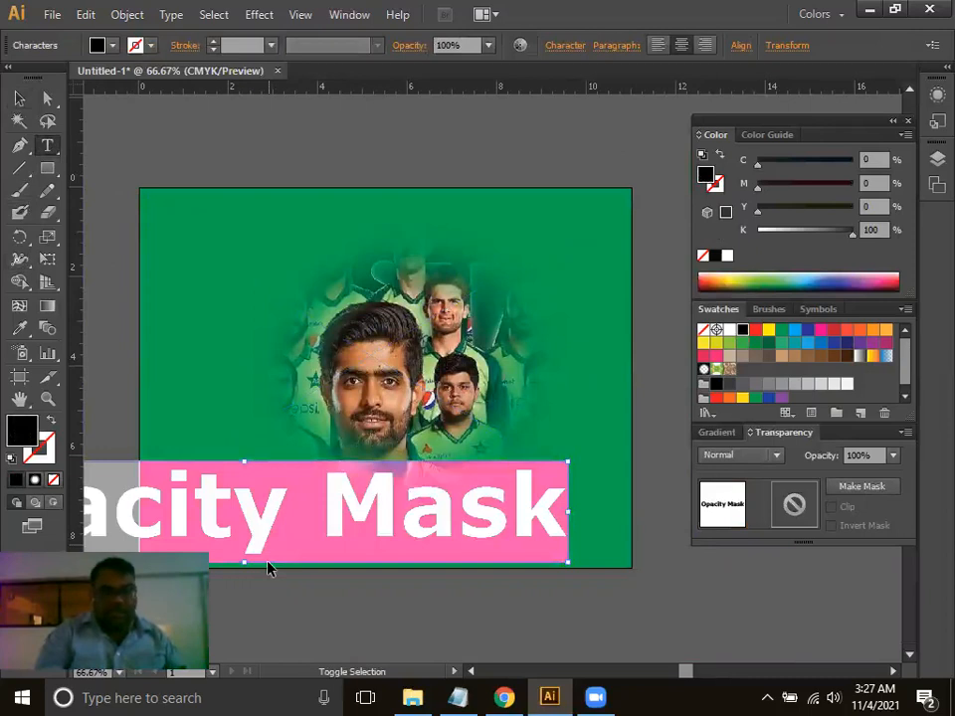
pyautogui.hotkey('ctrl', 'shift', ',')
pyautogui.hotkey('ctrl', 'shift', ',')
pyautogui.hotkey('ctrl', 'shift', ',')
pyautogui.hotkey('ctrl', 'shift', ',')
pyautogui.hotkey('ctrl', 'shift', ',')
pyautogui.hotkey('ctrl', 'shift', ',')
pyautogui.hotkey('ctrl', 'shift', ',')
pyautogui.hotkey('ctrl', 'shift', ',')
pyautogui.hotkey('ctrl', 'shift', ',')
pyautogui.hotkey('ctrl', 'shift', ',')
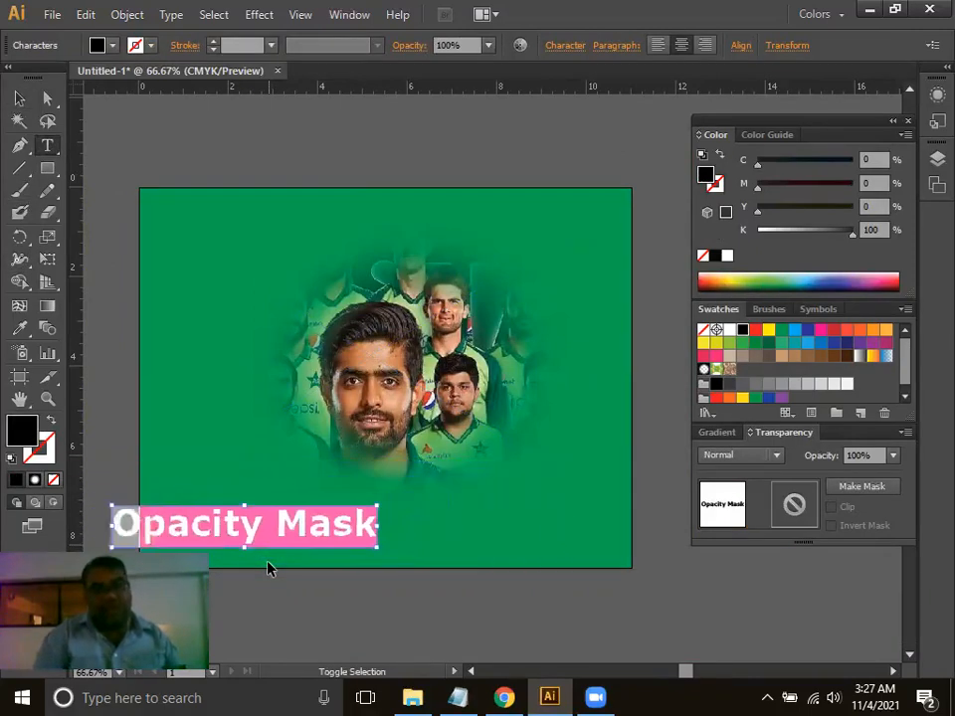
pyautogui.click(19, 97)
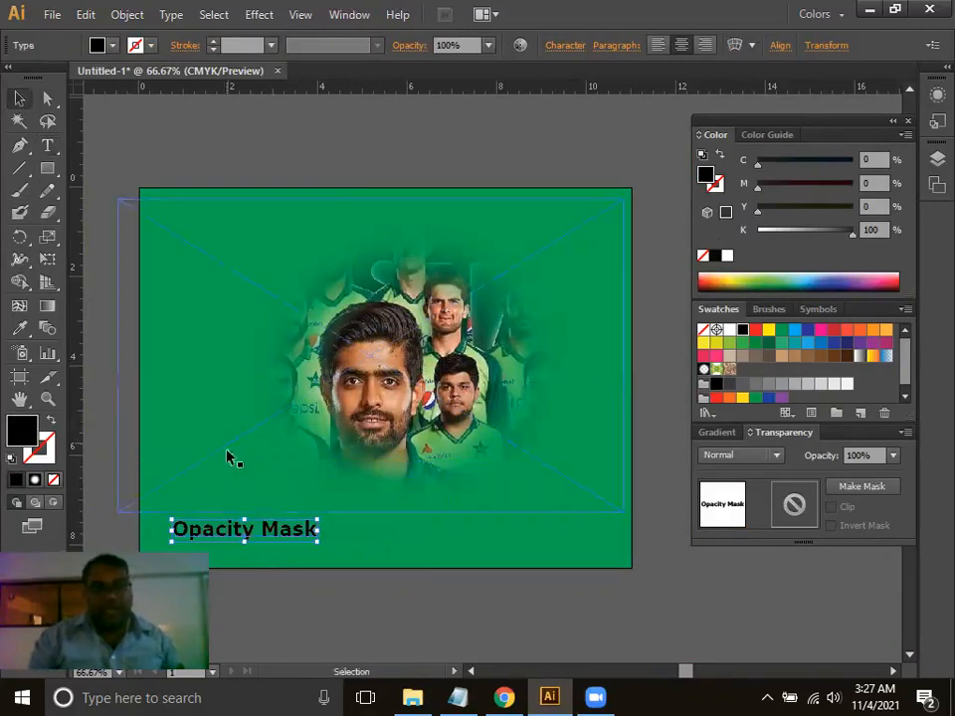
pyautogui.moveTo(272, 527); pyautogui.dragTo(414, 504)
# Select the masked picture together with its "Opacity Mask" caption and group them.
pyautogui.moveTo(194, 152); pyautogui.dragTo(476, 511)
pyautogui.moveTo(545, 631); pyautogui.dragTo(556, 609)
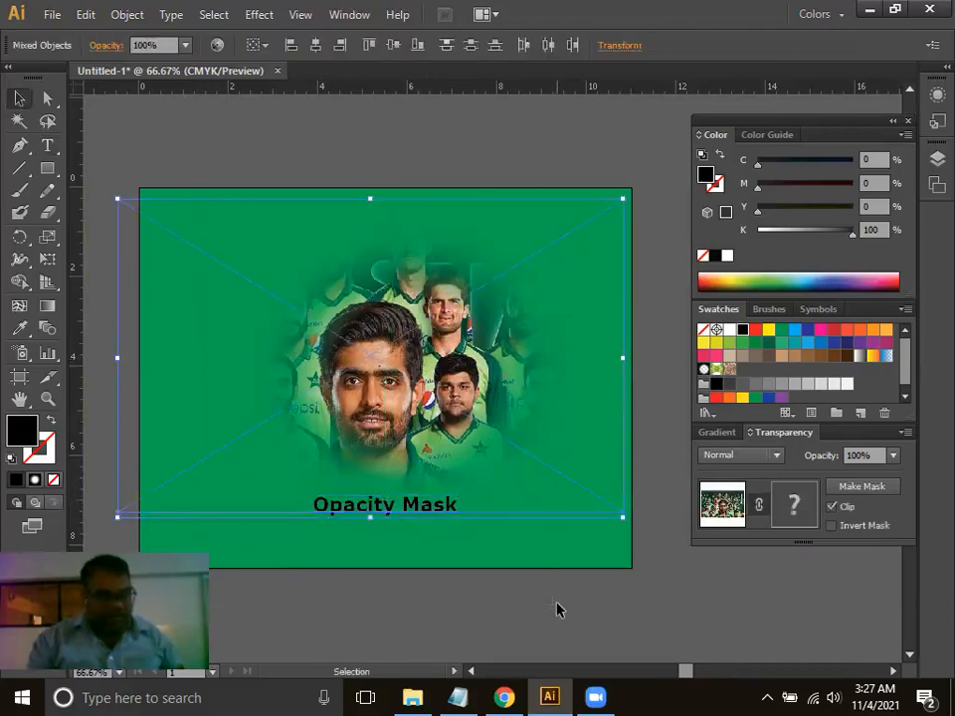
pyautogui.press('a')
pyautogui.hotkey('ctrl', 'g')
# Move the captioned group off the artboard onto the pasteboard at its right, and hide the floating colour panels.
pyautogui.moveTo(390, 420); pyautogui.dragTo(615, 435)
pyautogui.press('space')
pyautogui.moveTo(533, 452); pyautogui.dragTo(94, 440)
pyautogui.moveTo(226, 389); pyautogui.dragTo(503, 410)
pyautogui.press('space')
pyautogui.moveTo(420, 410); pyautogui.dragTo(535, 416)
pyautogui.press('space')
pyautogui.moveTo(215, 402)
pyautogui.mouseDown()
pyautogui.moveTo(676, 474)
pyautogui.moveTo(491, 442)
pyautogui.moveTo(473, 419)
pyautogui.mouseUp()
pyautogui.press('space')
pyautogui.hotkey('ctrl', '0')
pyautogui.press('space')
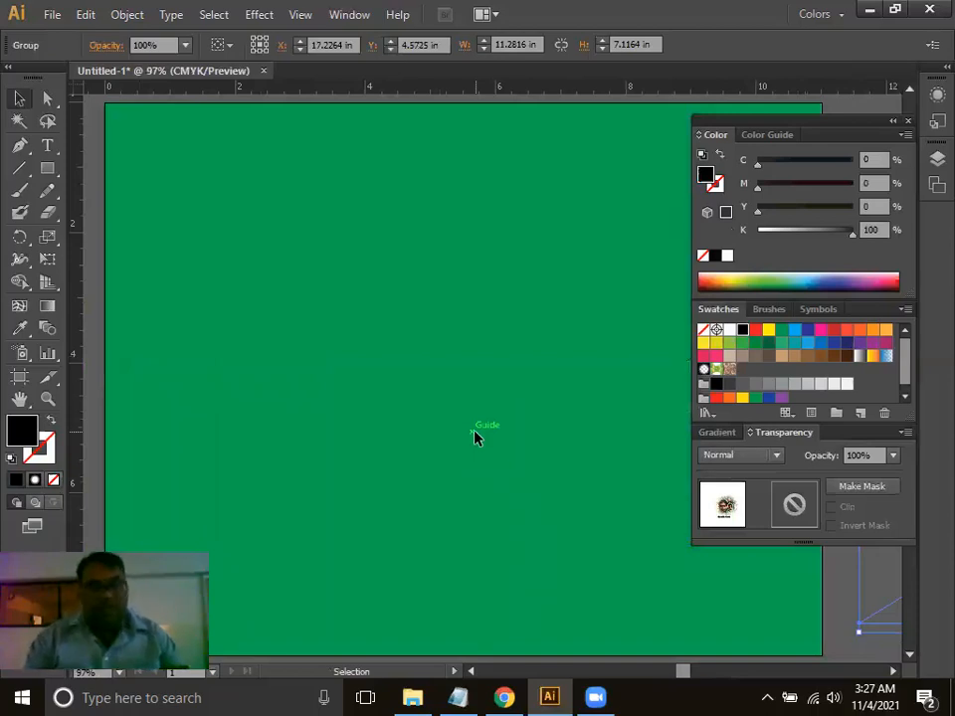
pyautogui.press('F6')
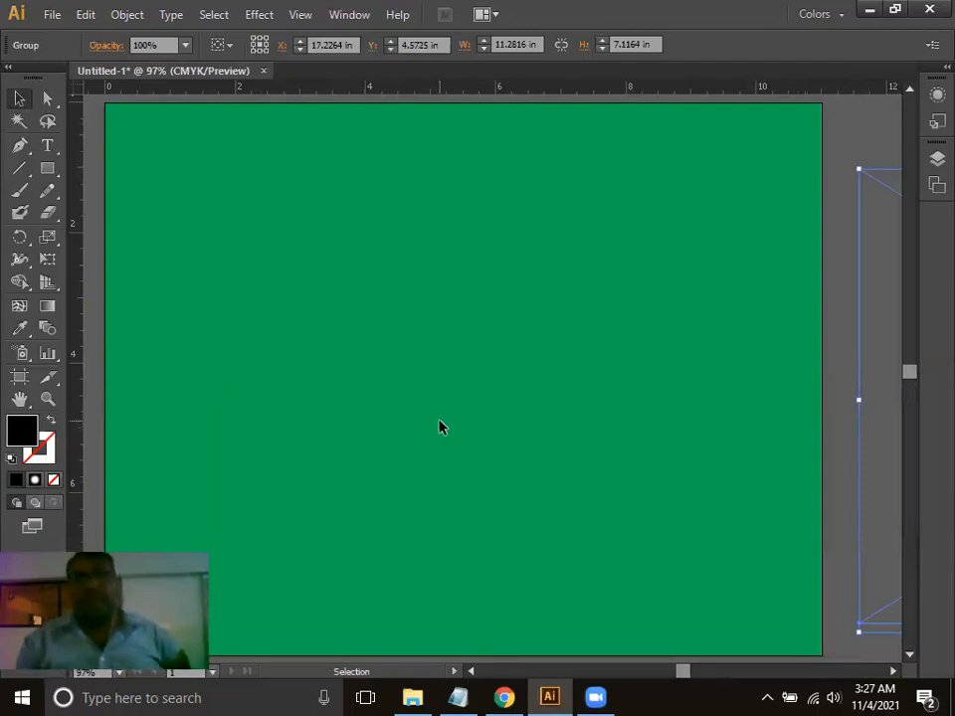
# Move the captioned group from the pasteboard back onto the green artboard.
pyautogui.press('space')
pyautogui.moveTo(710, 386); pyautogui.dragTo(235, 358)
pyautogui.moveTo(821, 406); pyautogui.dragTo(614, 465)
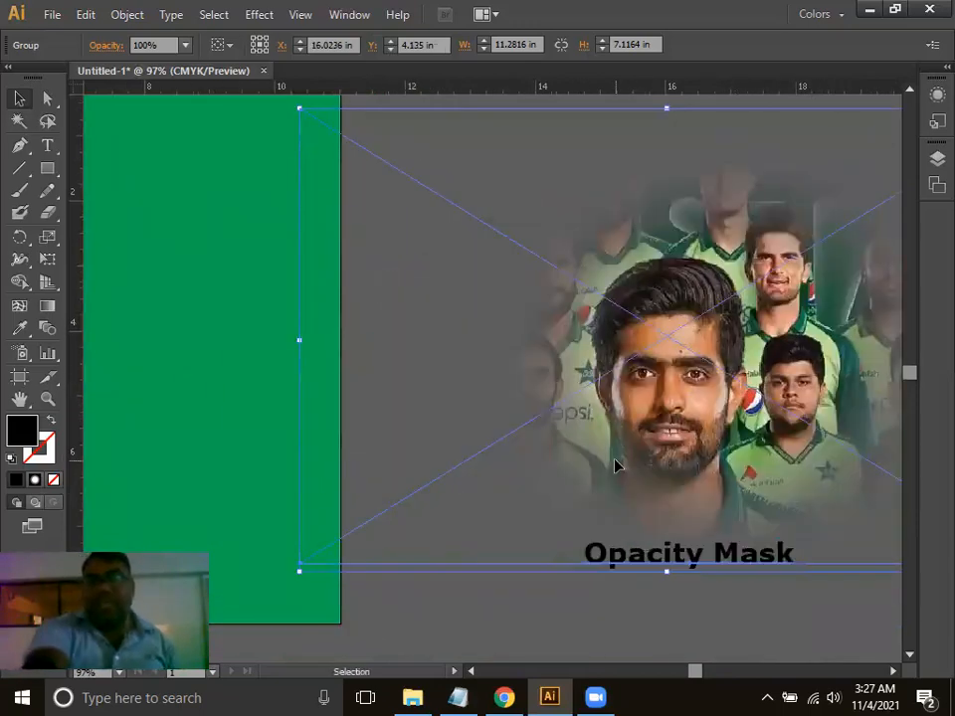
pyautogui.moveTo(586, 403); pyautogui.dragTo(694, 419)
pyautogui.press('space')
pyautogui.moveTo(701, 410); pyautogui.dragTo(516, 410)
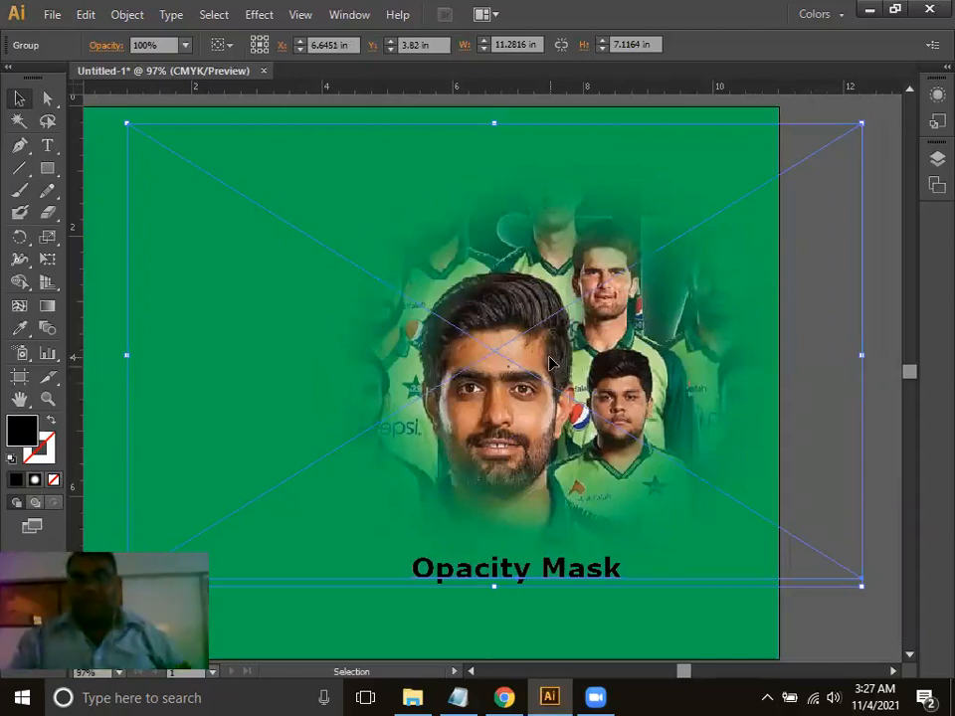
pyautogui.moveTo(668, 379); pyautogui.dragTo(539, 401)
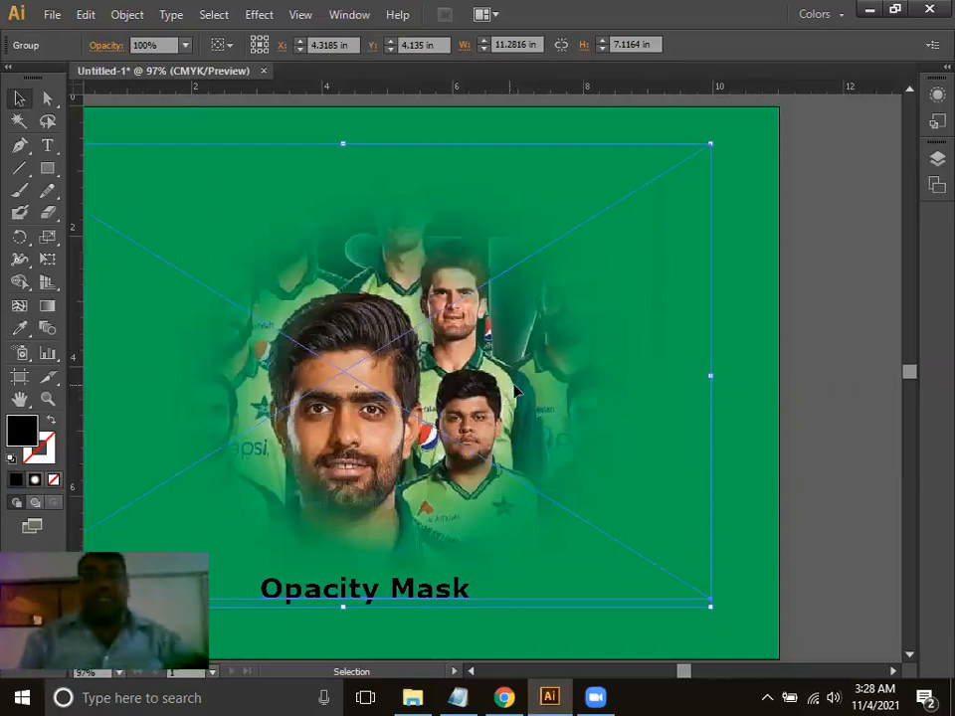
# Move the captioned group off the artboard's right edge again, deselect it, and bring the empty green artboard into view.
pyautogui.press('space')
pyautogui.moveTo(480, 385); pyautogui.dragTo(749, 354)
pyautogui.press('space')
pyautogui.moveTo(611, 354); pyautogui.dragTo(478, 353)
pyautogui.press('space')
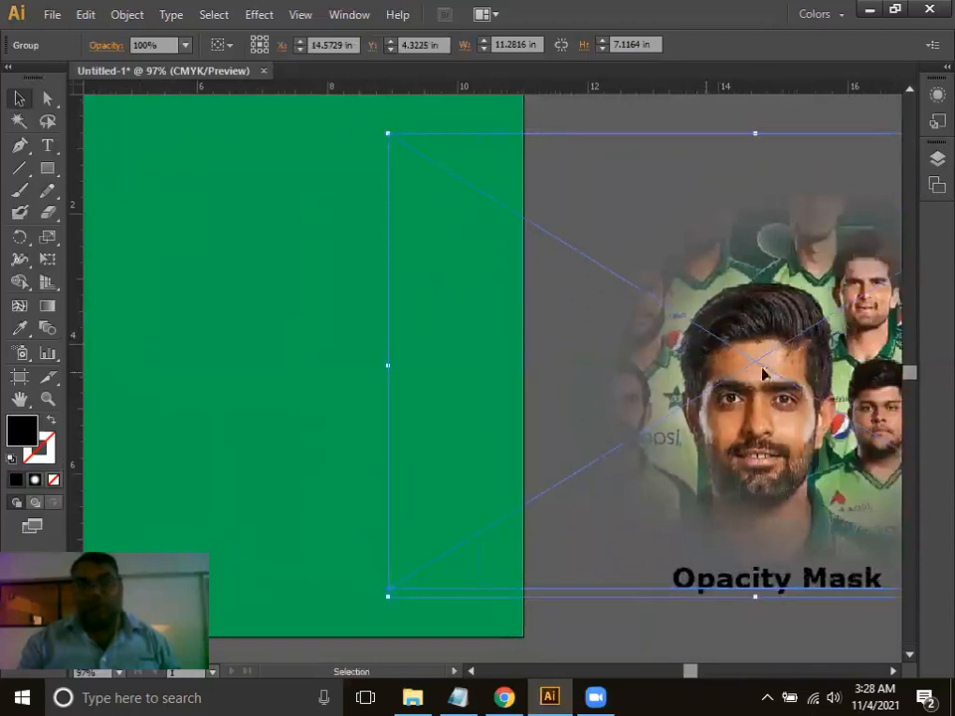
pyautogui.moveTo(656, 373); pyautogui.dragTo(822, 379)
pyautogui.press('space')
pyautogui.moveTo(401, 357); pyautogui.dragTo(753, 397)
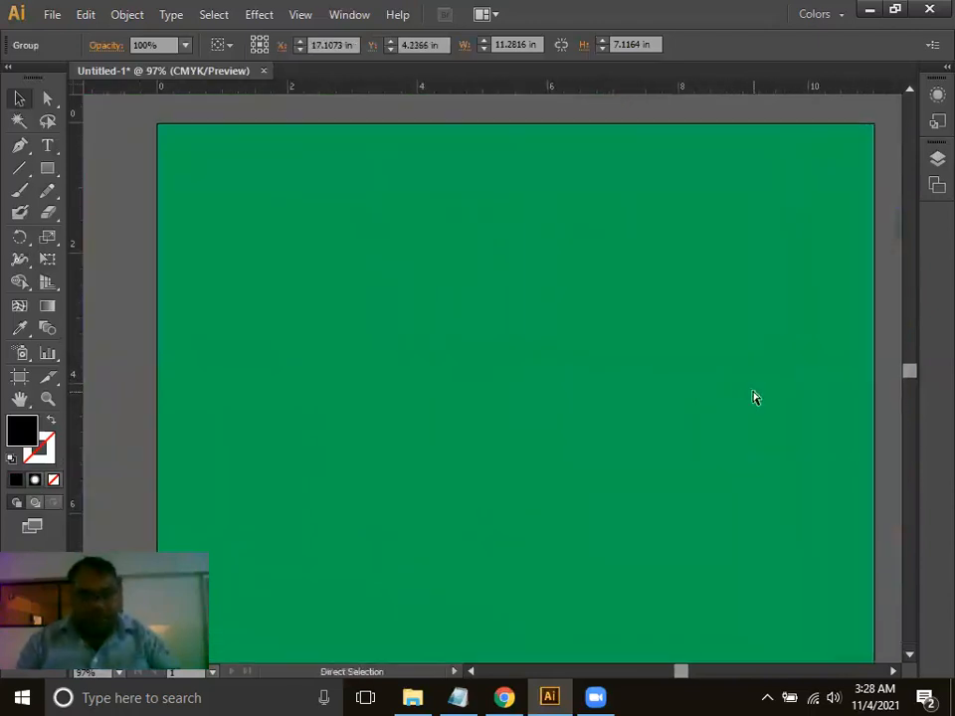
pyautogui.hotkey('ctrl', '0')
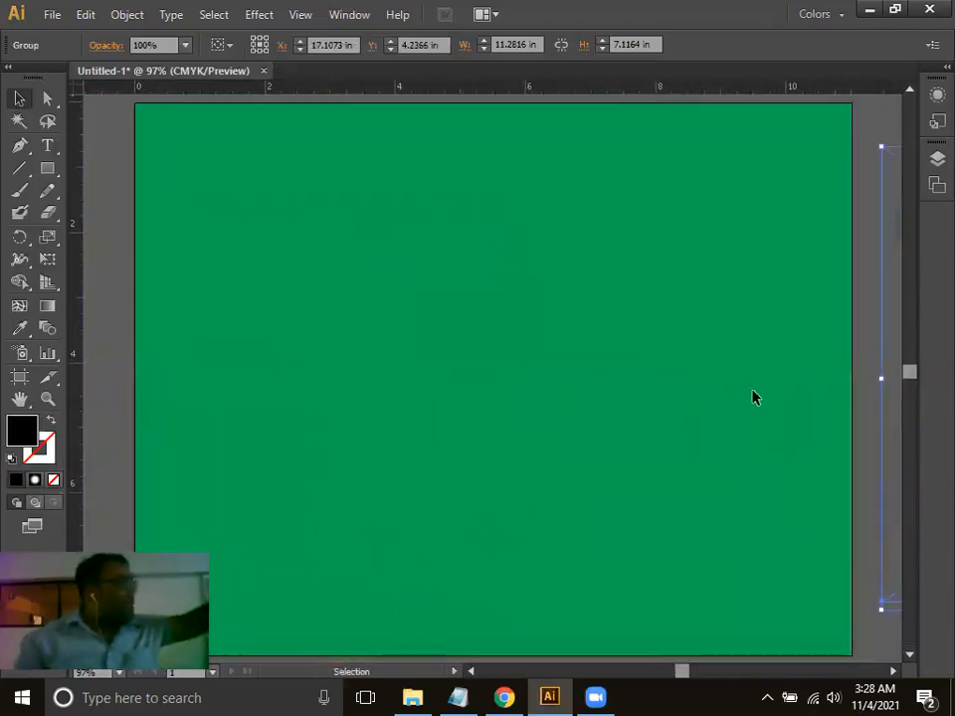
pyautogui.click(414, 390)
pyautogui.press('space')
pyautogui.moveTo(414, 390); pyautogui.dragTo(390, 347)
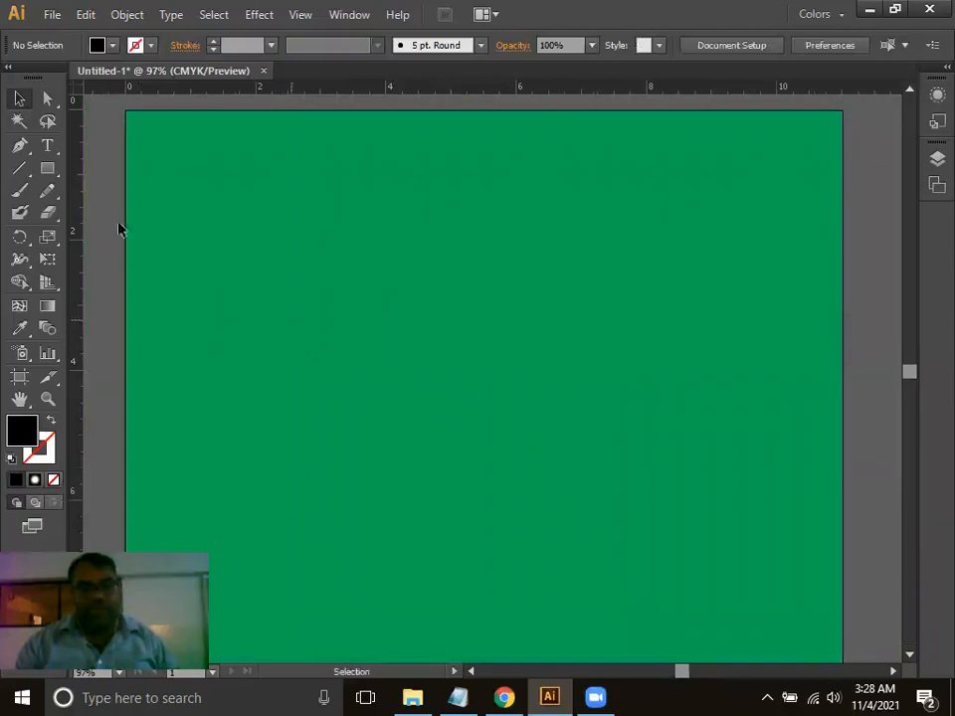
# Place the food picture "images (3)" from the Downloads folder as a linked file.
pyautogui.click(45, 17)
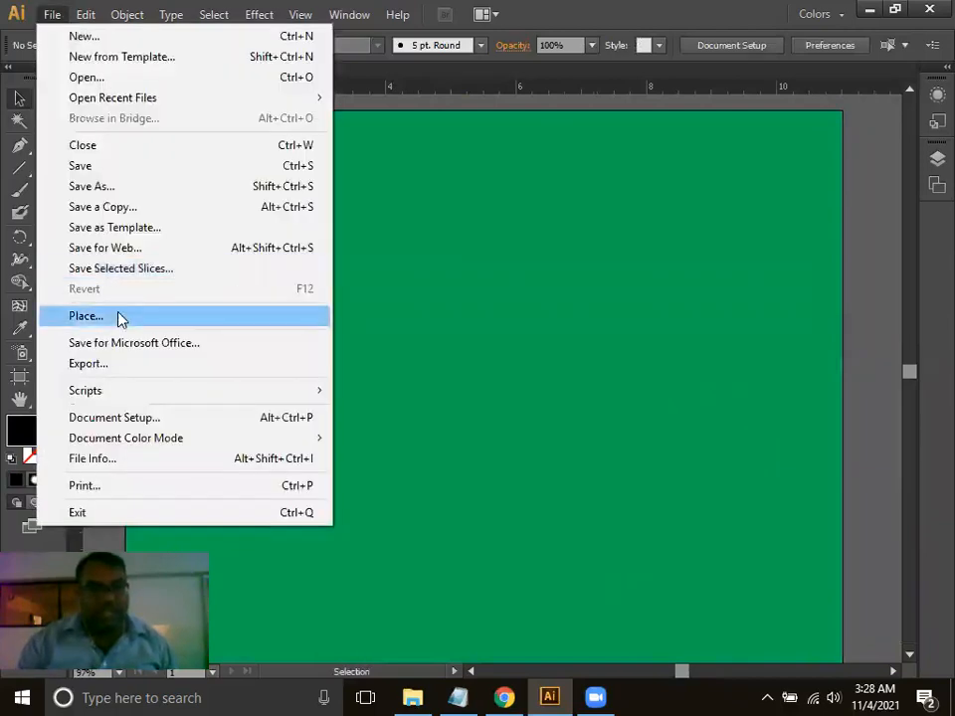
pyautogui.click(120, 319)
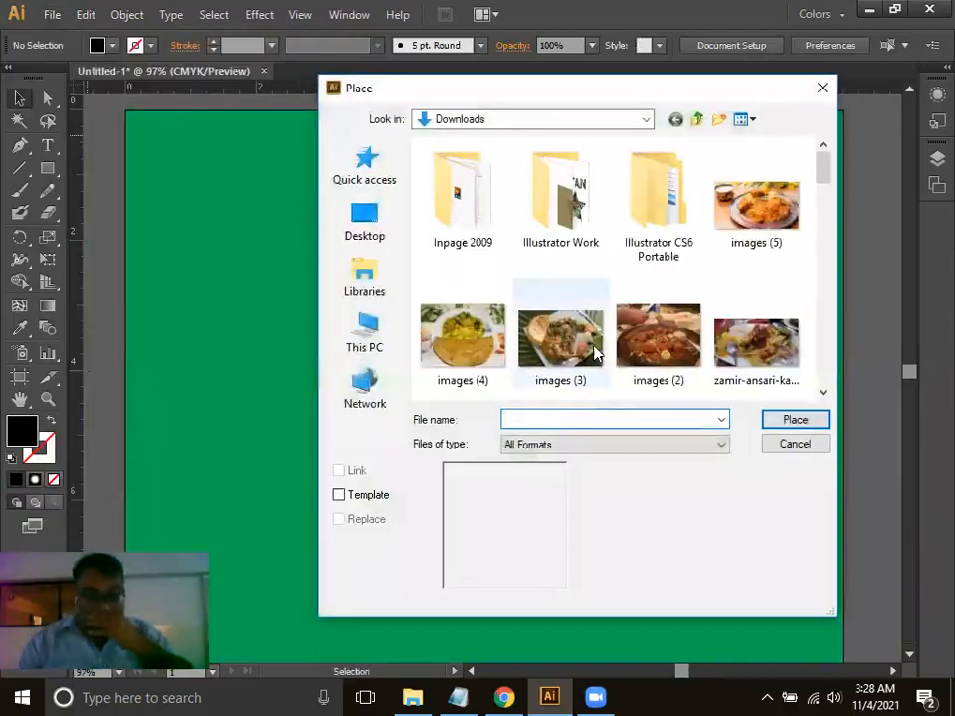
pyautogui.doubleClick(560, 338)
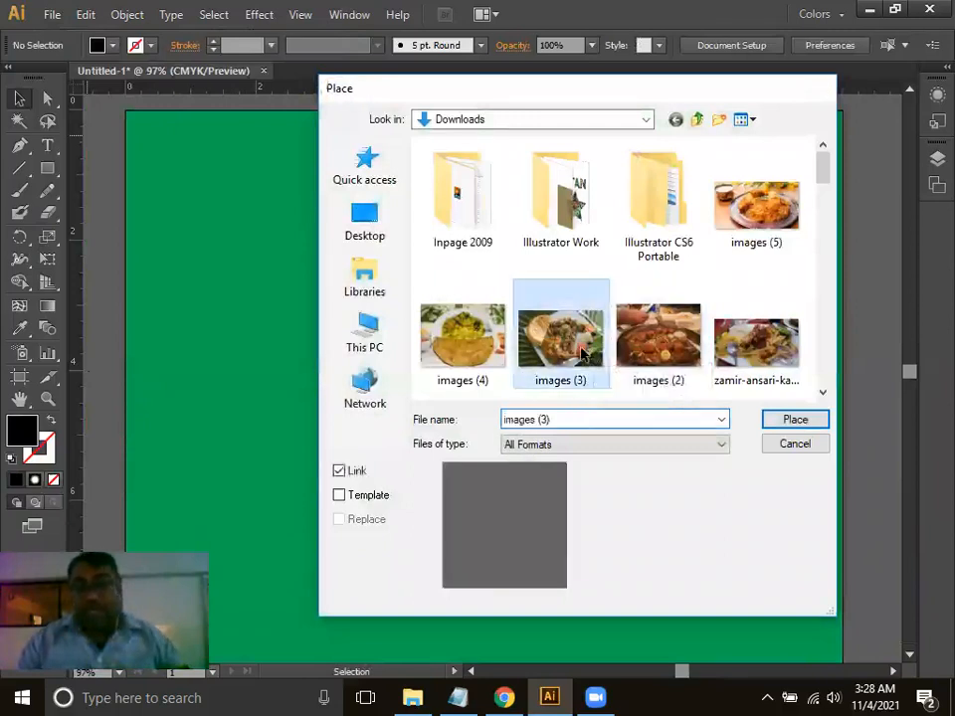
# Enlarge the food picture until it nearly fills the artboard, embed it, and shift it slightly up and left.
pyautogui.moveTo(506, 362); pyautogui.dragTo(443, 350)
pyautogui.moveTo(554, 448); pyautogui.dragTo(798, 628)
pyautogui.moveTo(727, 526); pyautogui.dragTo(639, 466)
pyautogui.moveTo(639, 466); pyautogui.dragTo(587, 405)
pyautogui.moveTo(656, 507); pyautogui.dragTo(808, 612)
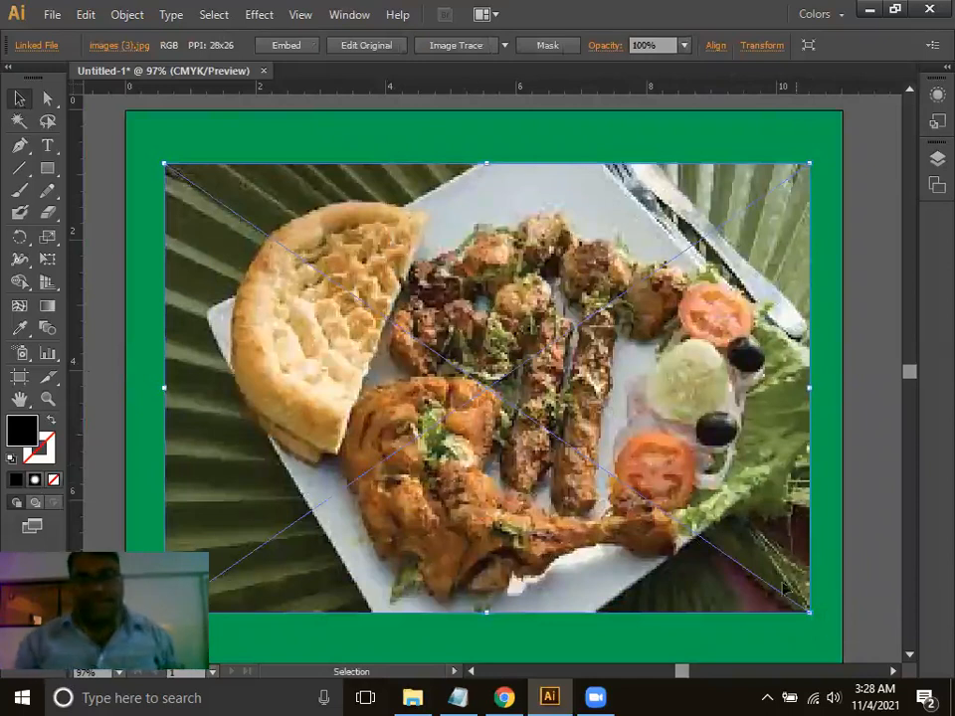
pyautogui.click(287, 45)
pyautogui.moveTo(603, 353); pyautogui.dragTo(585, 348)
# Draw an ellipse about 7.88 by 5.53 in over the food picture and centre it on the picture.
pyautogui.moveTo(46, 168); pyautogui.dragTo(111, 221)
pyautogui.moveTo(223, 208); pyautogui.dragTo(740, 568)
pyautogui.click(22, 97)
pyautogui.moveTo(474, 341); pyautogui.dragTo(459, 345)
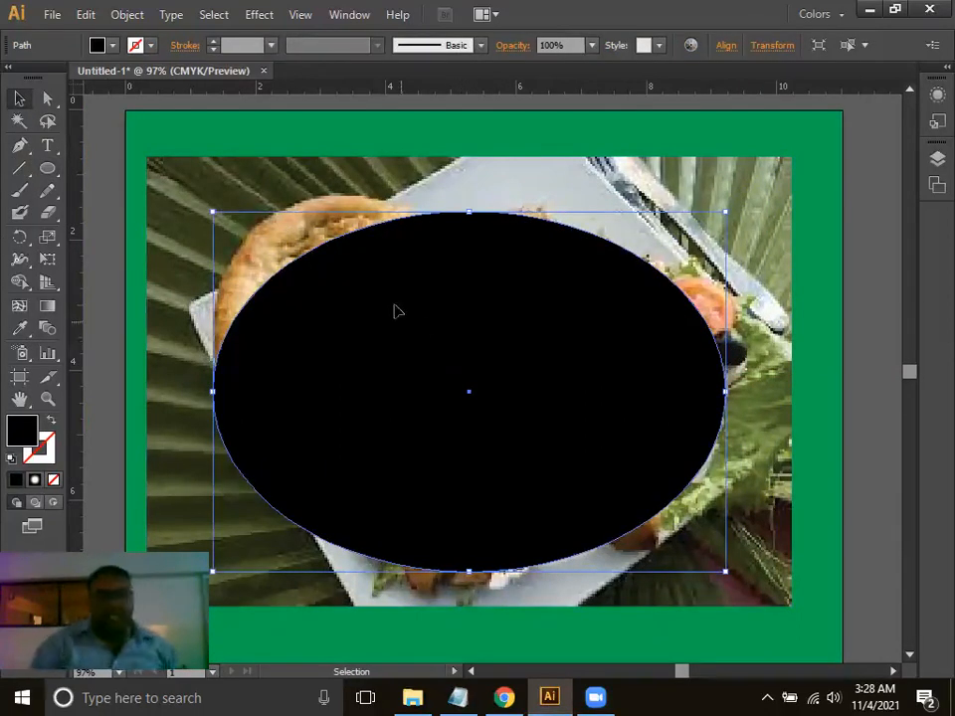
# Set the ellipse's fill to the near-white colour F9F7F8.
pyautogui.doubleClick(15, 425)
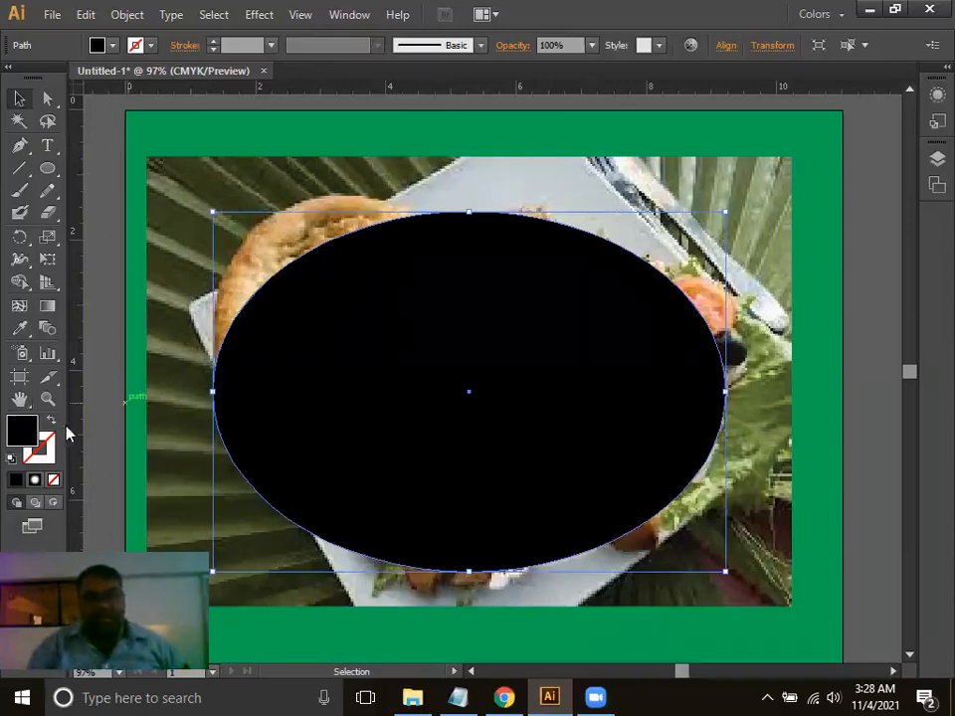
pyautogui.click(235, 232)
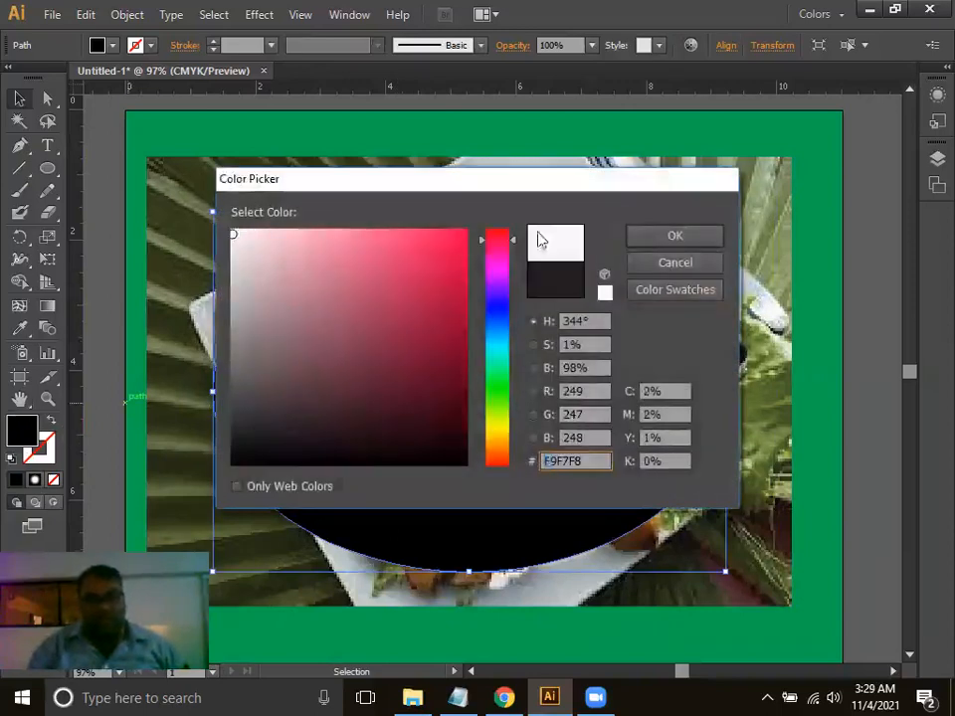
pyautogui.click(696, 241)
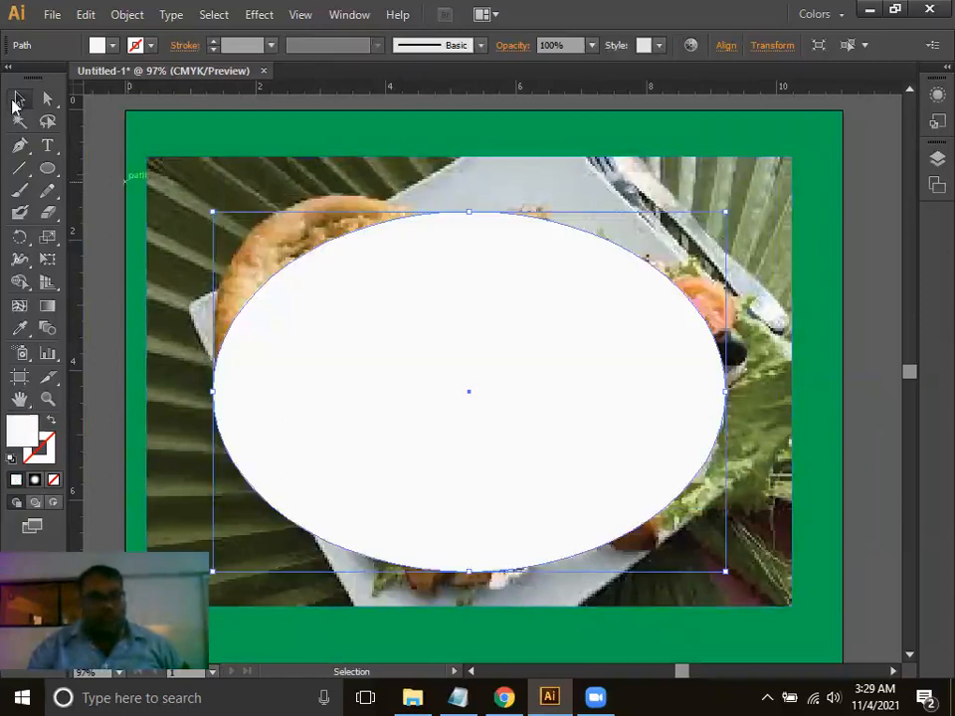
# Select the ellipse and the food picture, make a clipping mask from them, and deselect the result.
pyautogui.moveTo(242, 127); pyautogui.dragTo(785, 625)
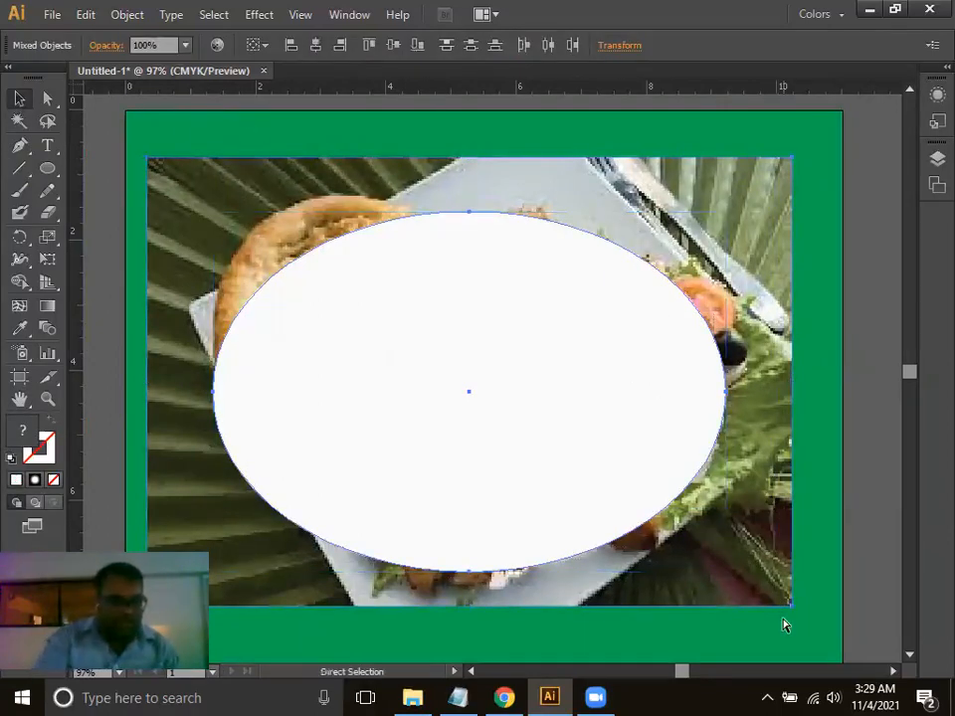
pyautogui.hotkey('ctrl', '7')
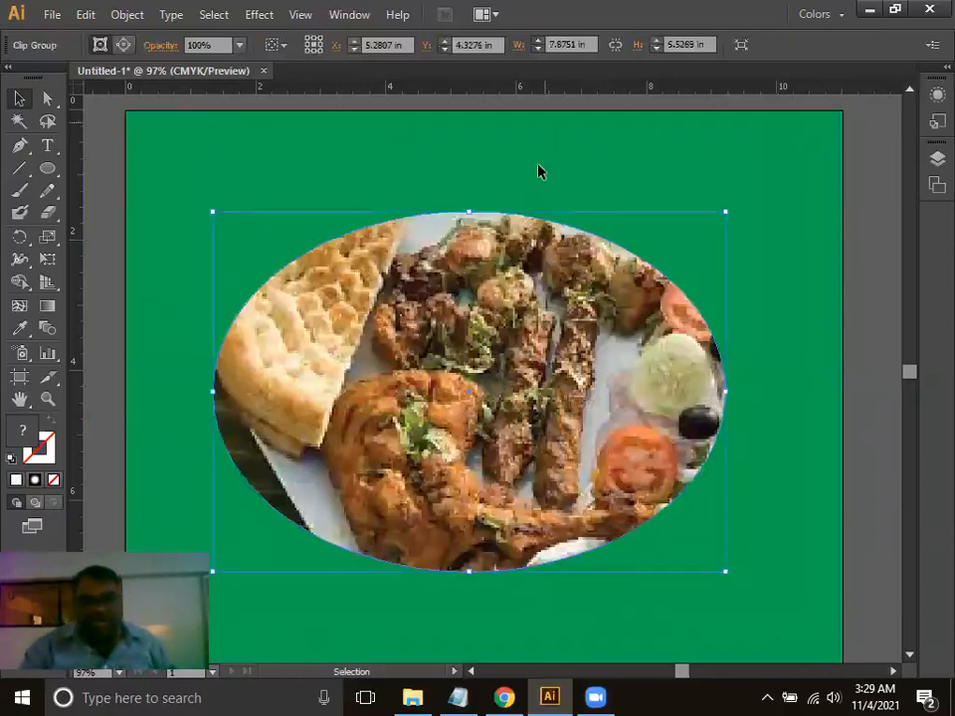
pyautogui.click(539, 171)
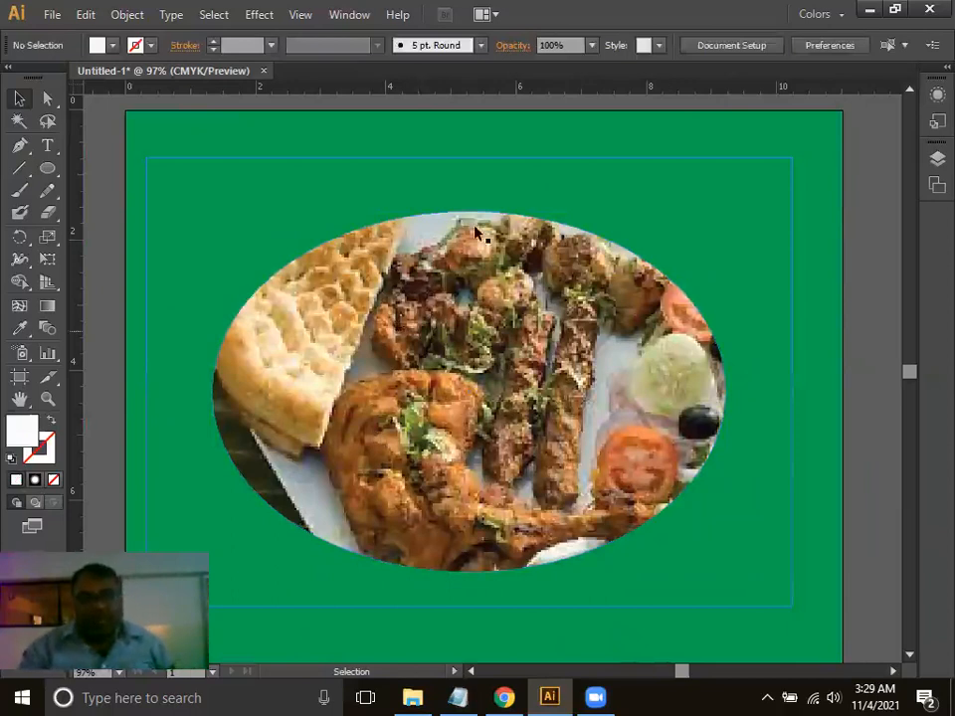
# Release the clipping mask on the food picture and select only the white ellipse.
pyautogui.click(572, 227)
pyautogui.hotkey('ctrl', 'alt', '7')
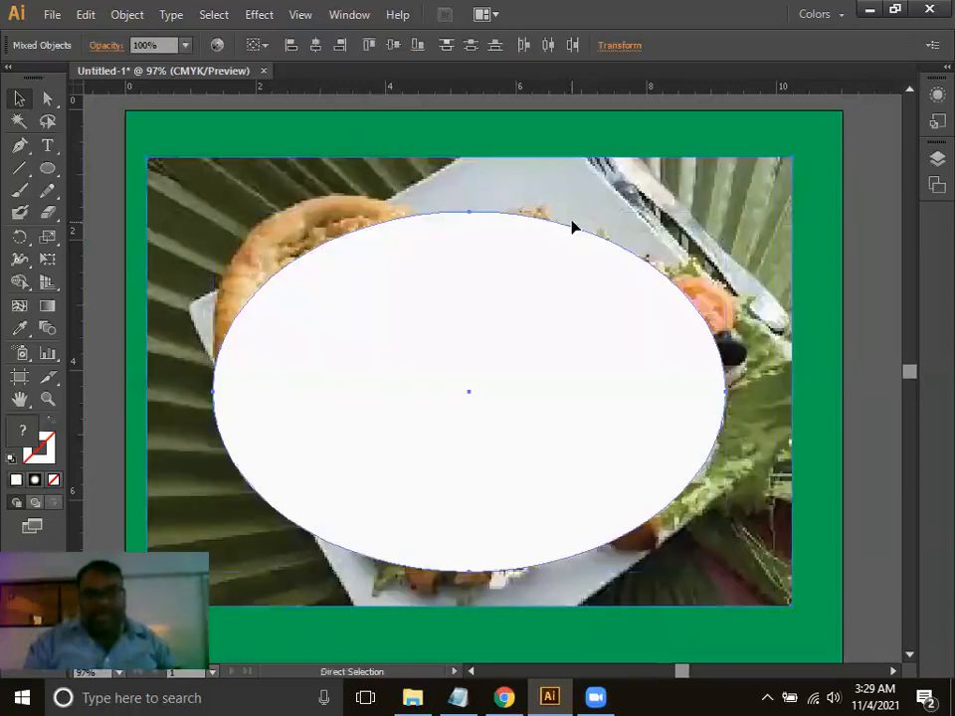
pyautogui.click(819, 128)
pyautogui.click(585, 336)
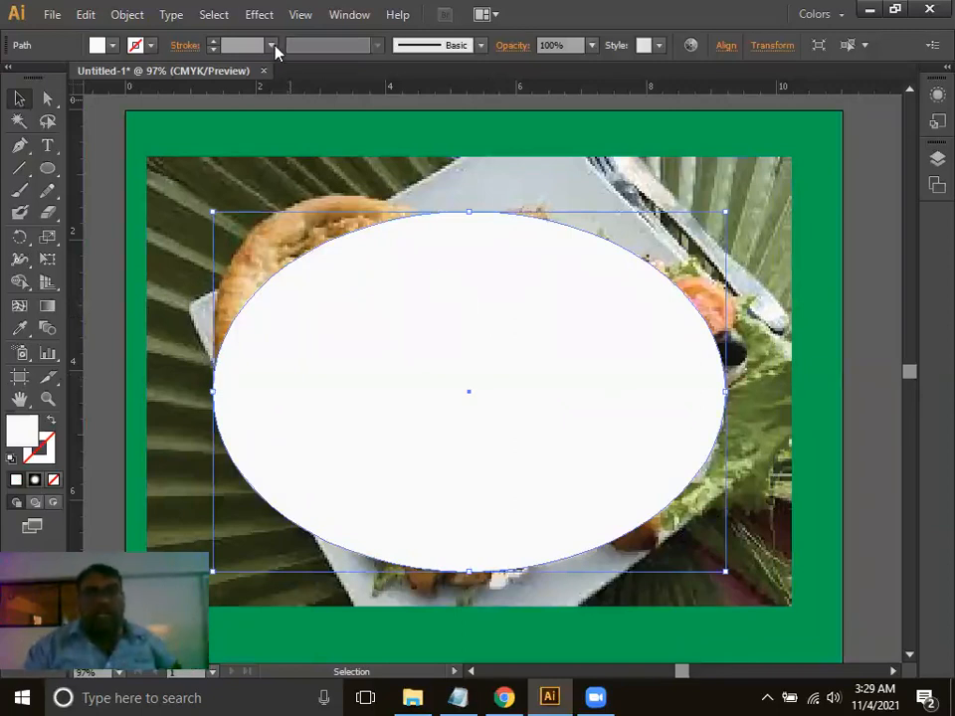
# Apply a Gaussian Blur effect with a radius of 59.9 pixels to the ellipse, previewing the result.
pyautogui.click(260, 14)
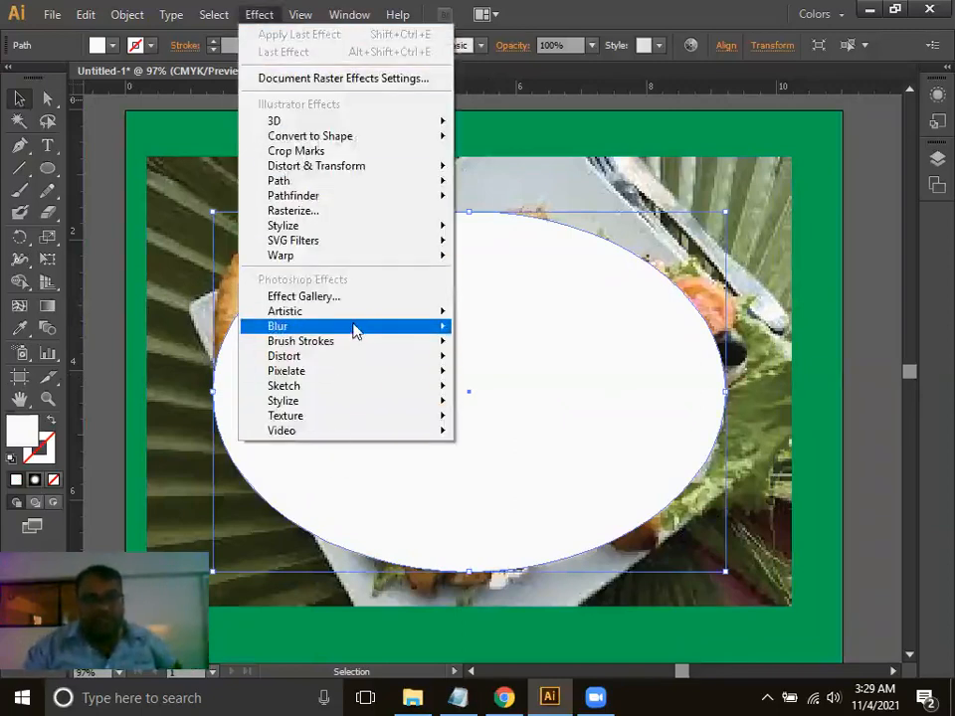
pyautogui.moveTo(354, 326)
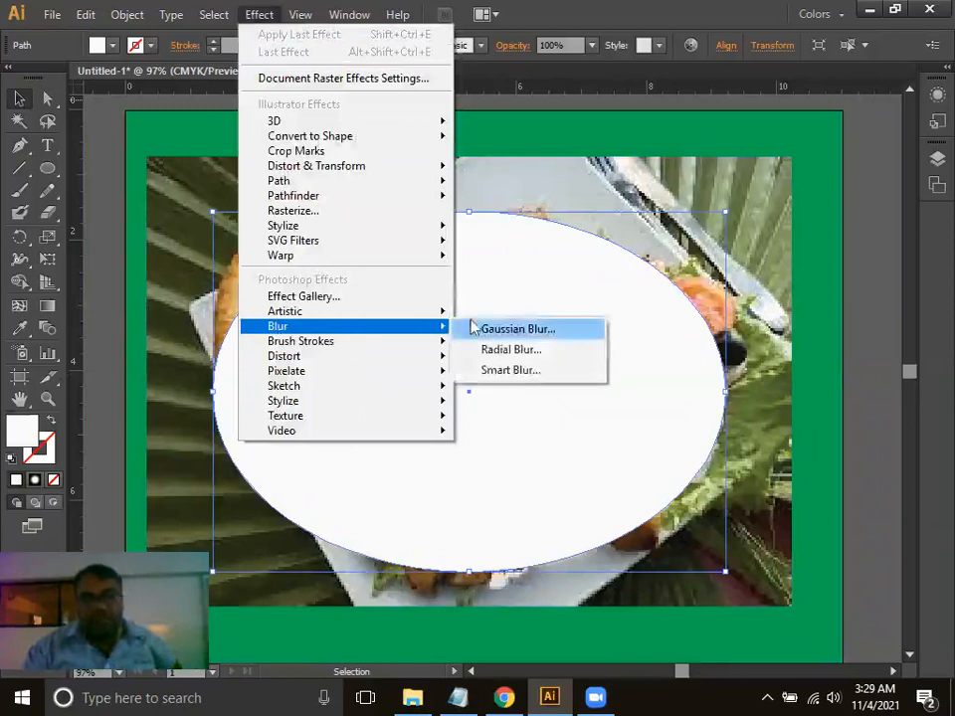
pyautogui.click(547, 335)
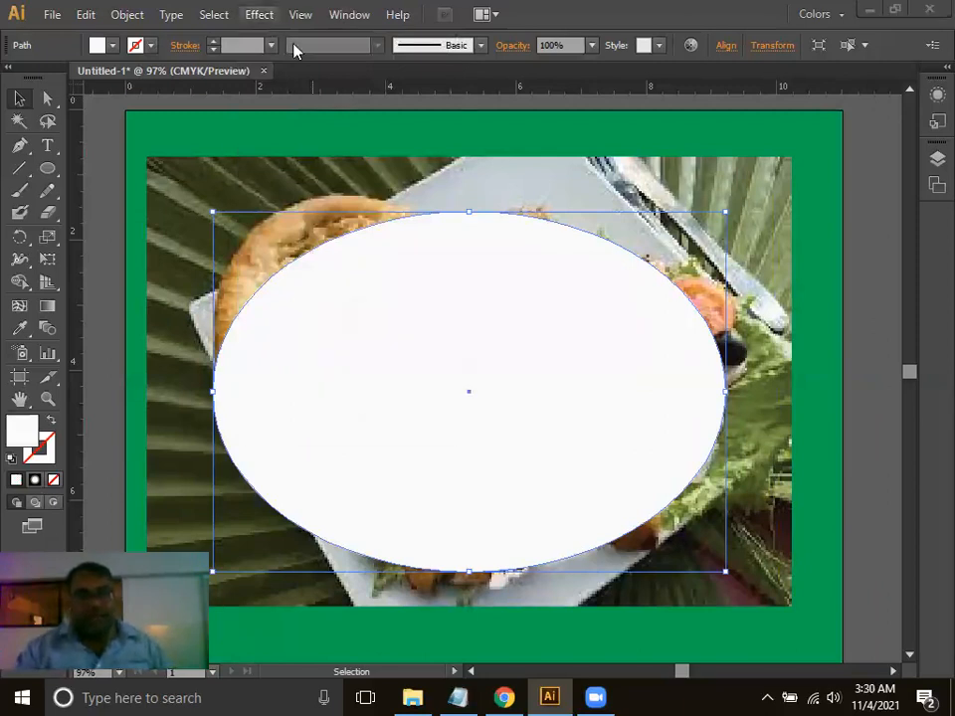
pyautogui.click(261, 15)
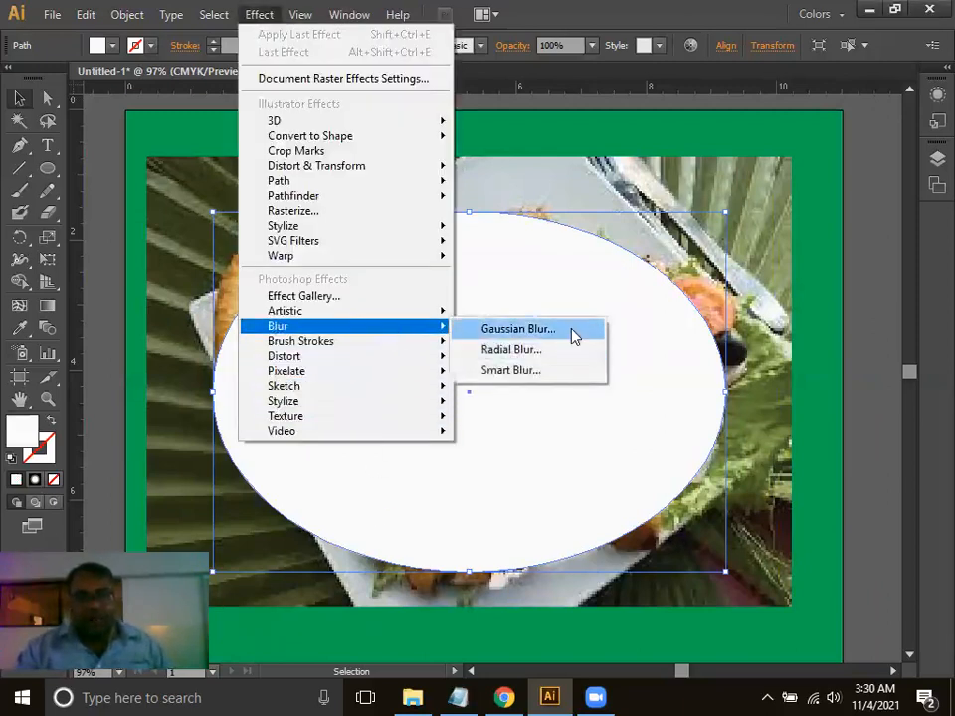
pyautogui.click(574, 334)
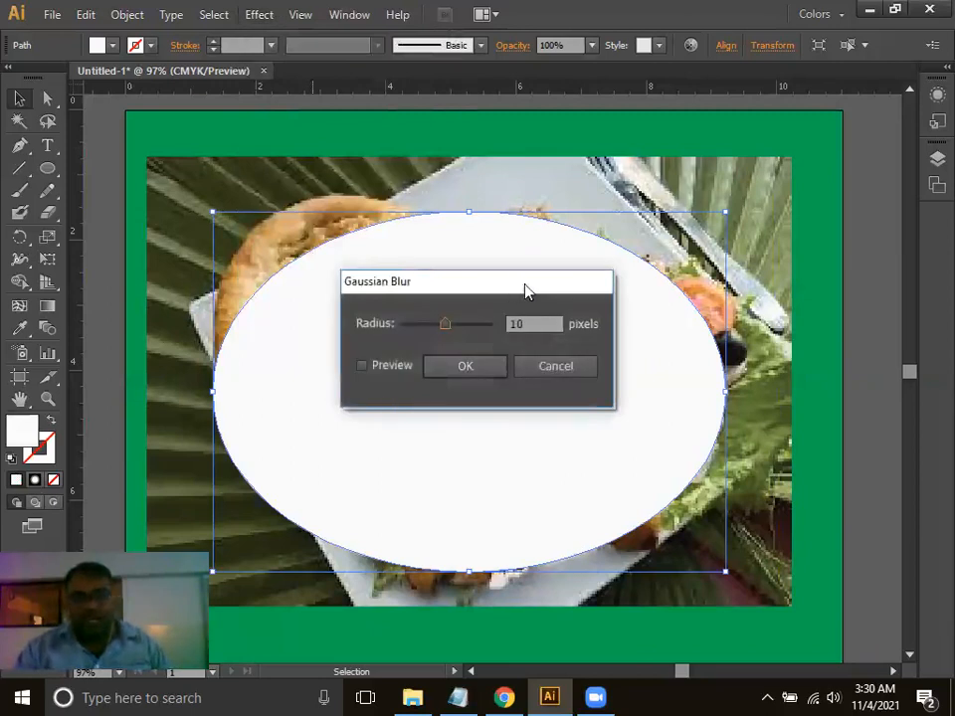
pyautogui.moveTo(525, 289); pyautogui.dragTo(785, 306)
pyautogui.click(642, 383)
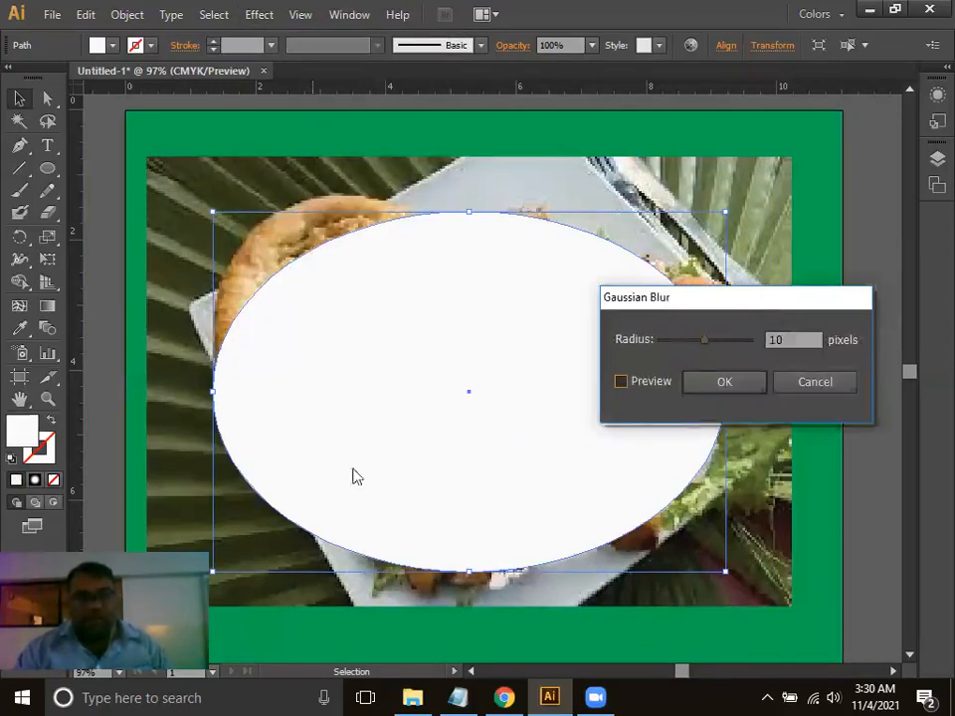
pyautogui.moveTo(706, 341); pyautogui.dragTo(739, 345)
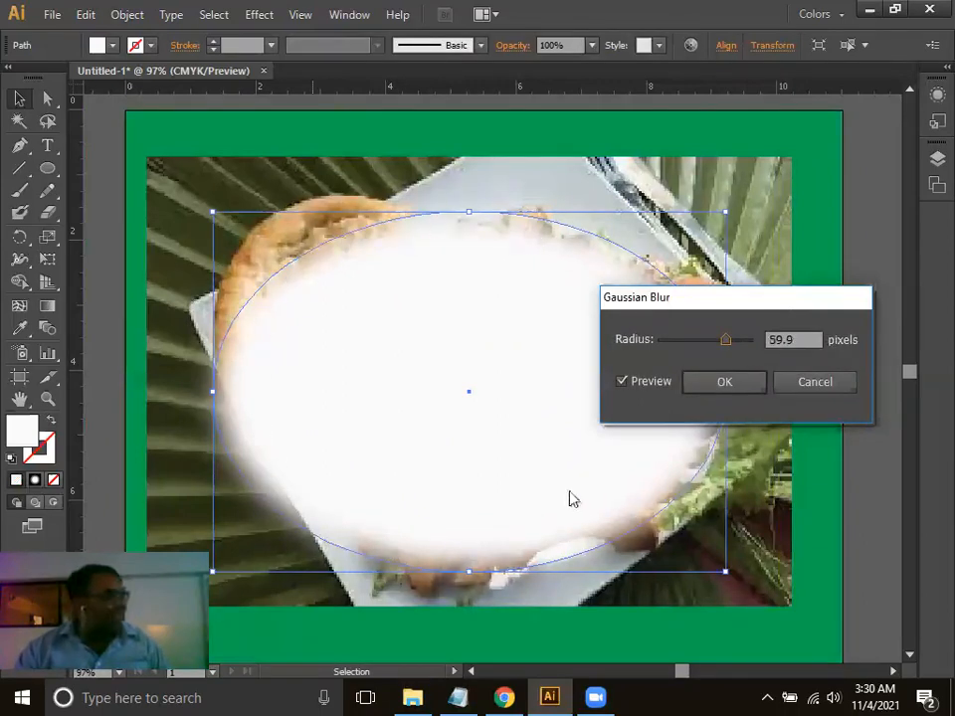
pyautogui.click(716, 383)
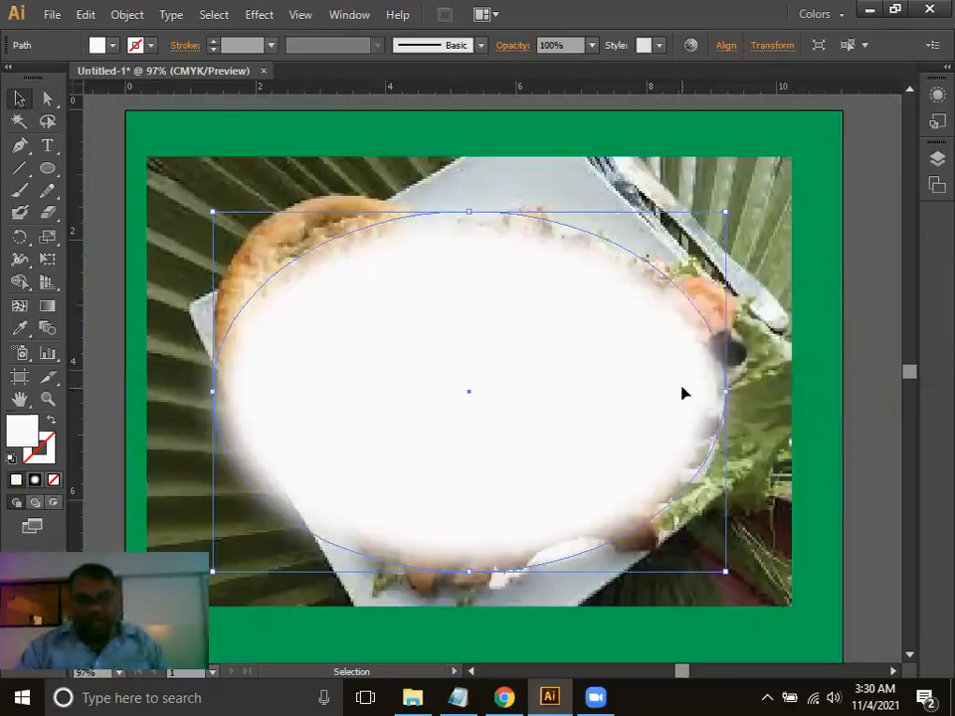
# Move the blurred ellipse slightly up and left over the picture and enlarge it to about 8.13 by 5.66 in.
pyautogui.moveTo(637, 419); pyautogui.dragTo(593, 399)
pyautogui.moveTo(693, 558); pyautogui.dragTo(710, 563)
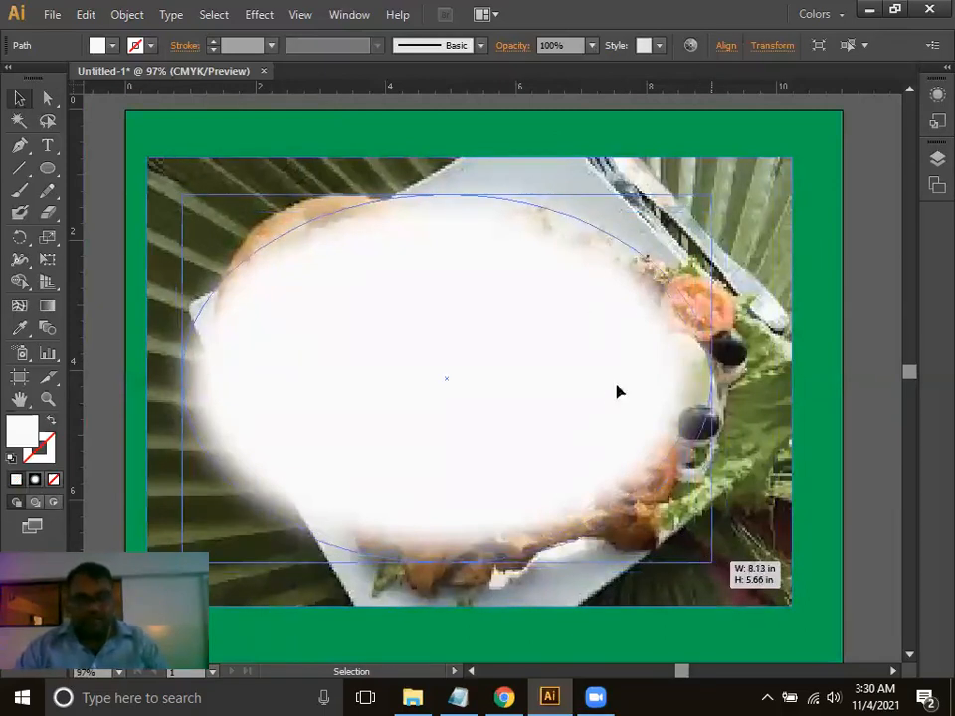
pyautogui.hotkey('ctrl', '-')
pyautogui.click(303, 141)
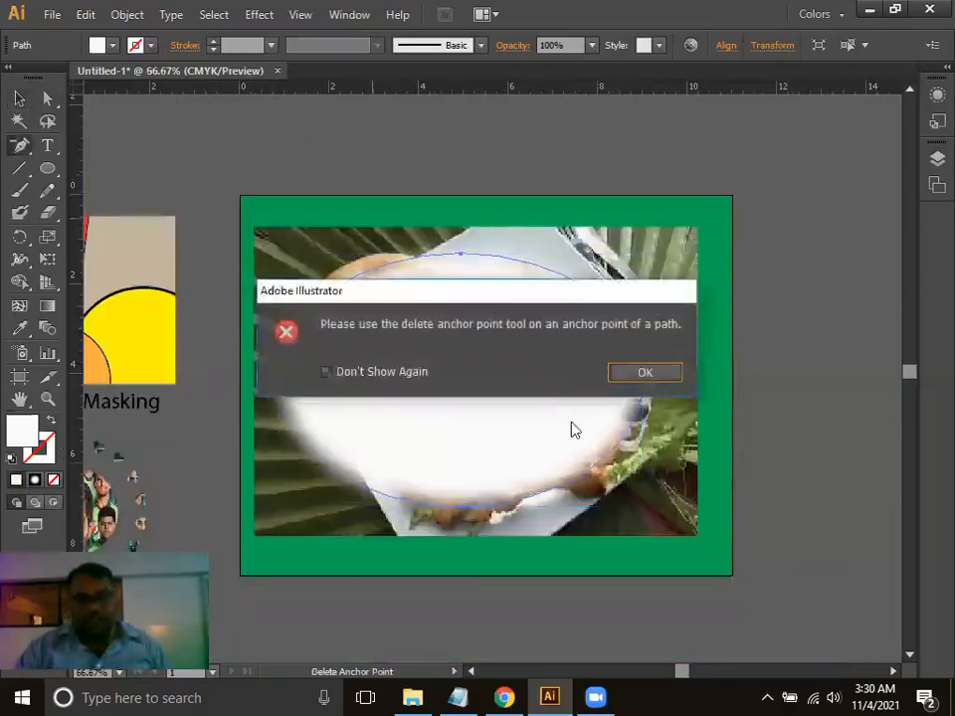
pyautogui.click(657, 375)
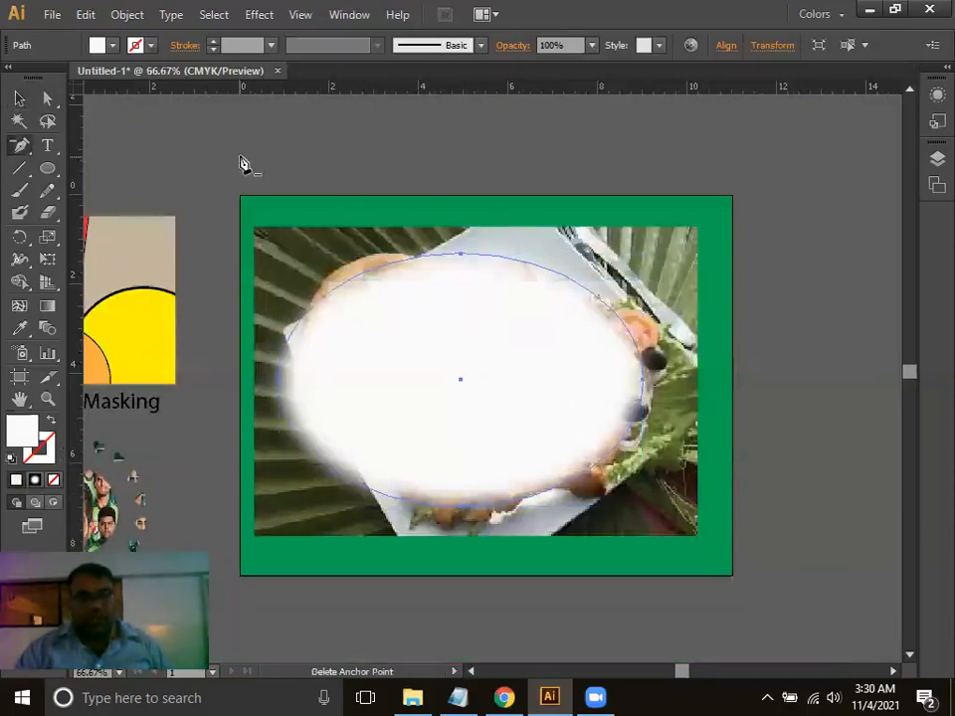
pyautogui.click(19, 98)
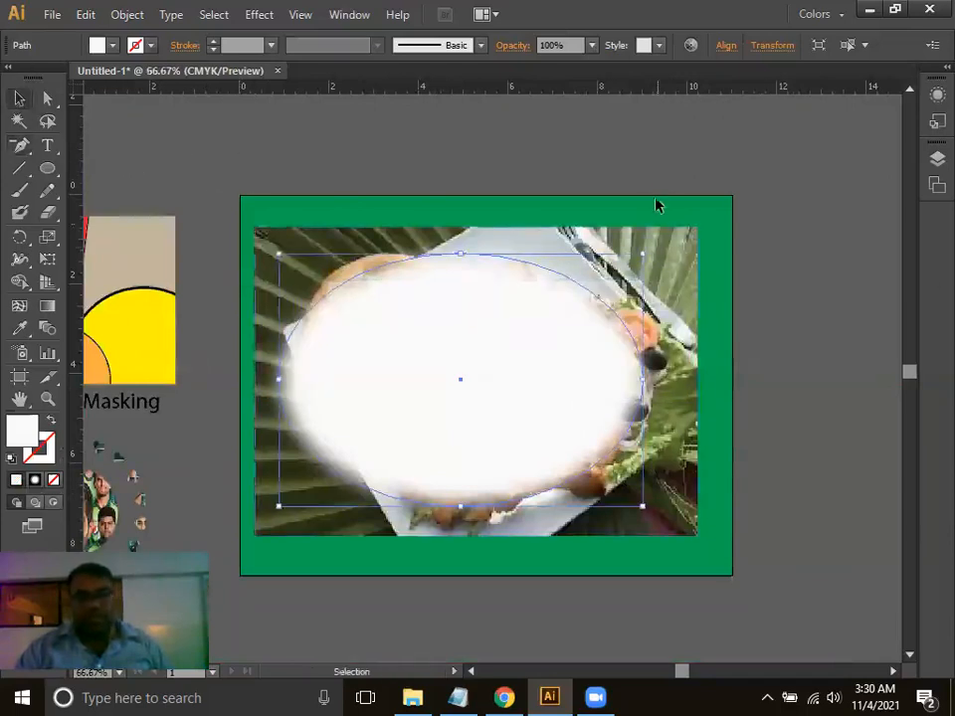
# Try to clip the food picture to the blurred ellipse with a clipping mask, and undo it.
pyautogui.click(656, 189)
pyautogui.moveTo(293, 142); pyautogui.dragTo(701, 632)
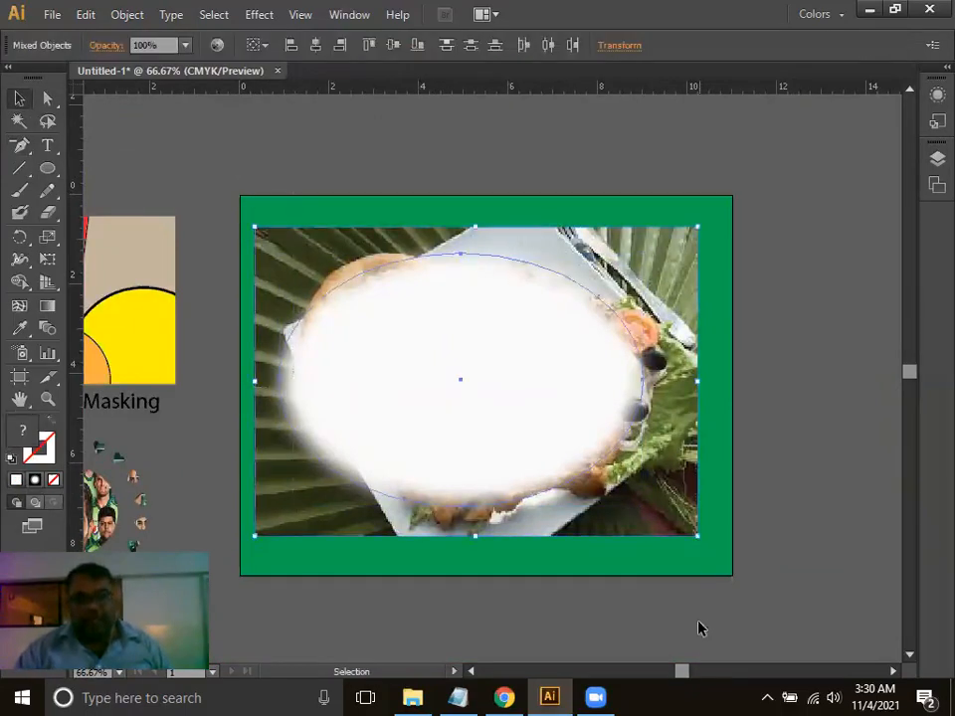
pyautogui.hotkey('ctrl', '7')
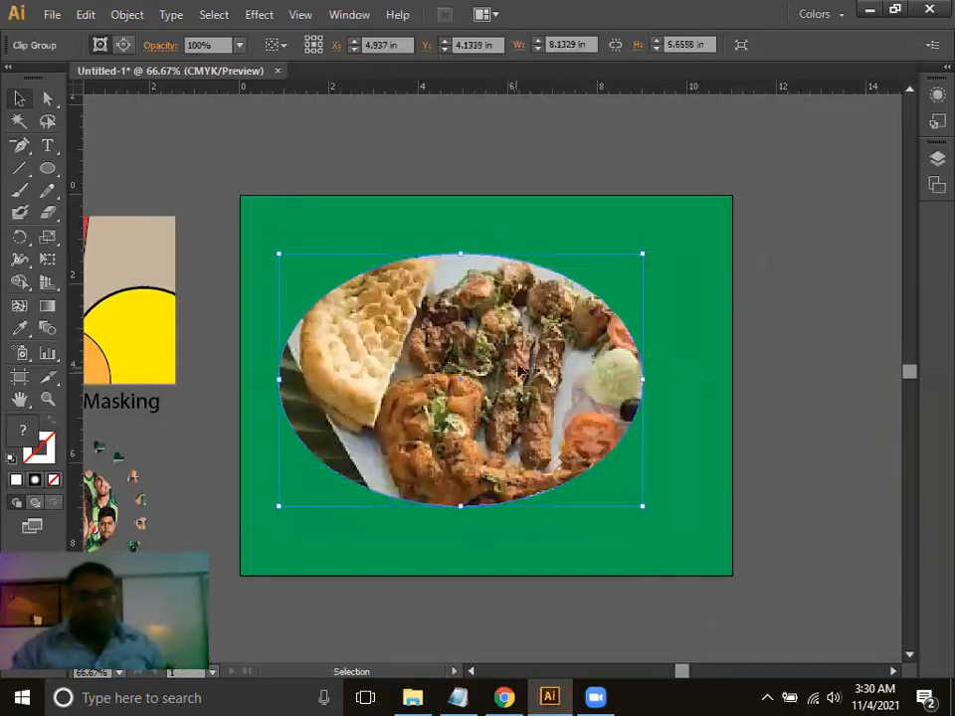
pyautogui.click(561, 239)
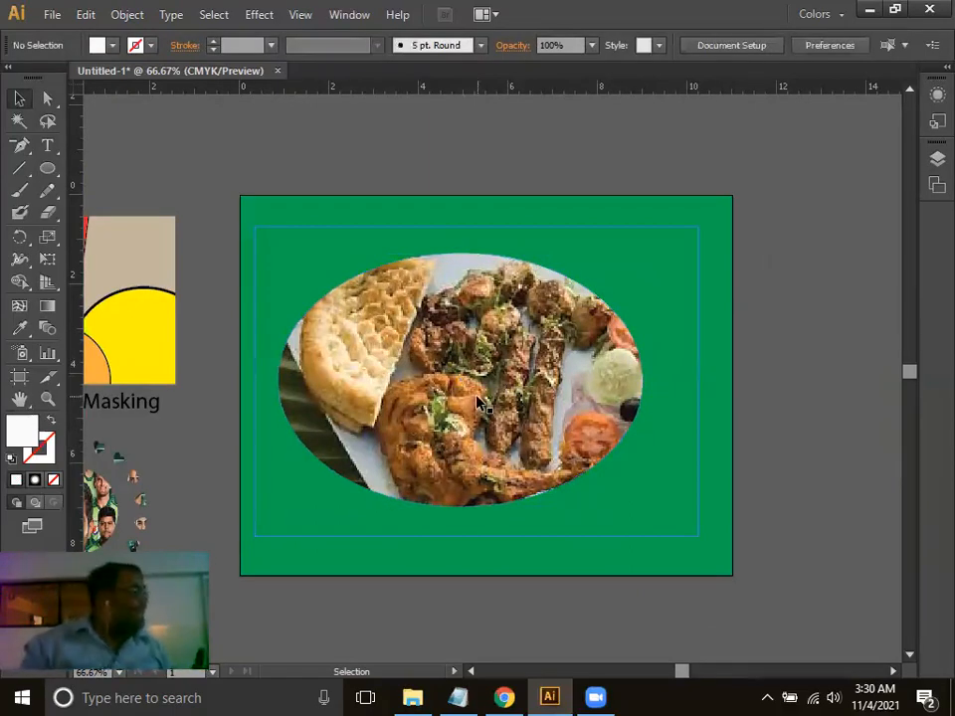
pyautogui.press('a')
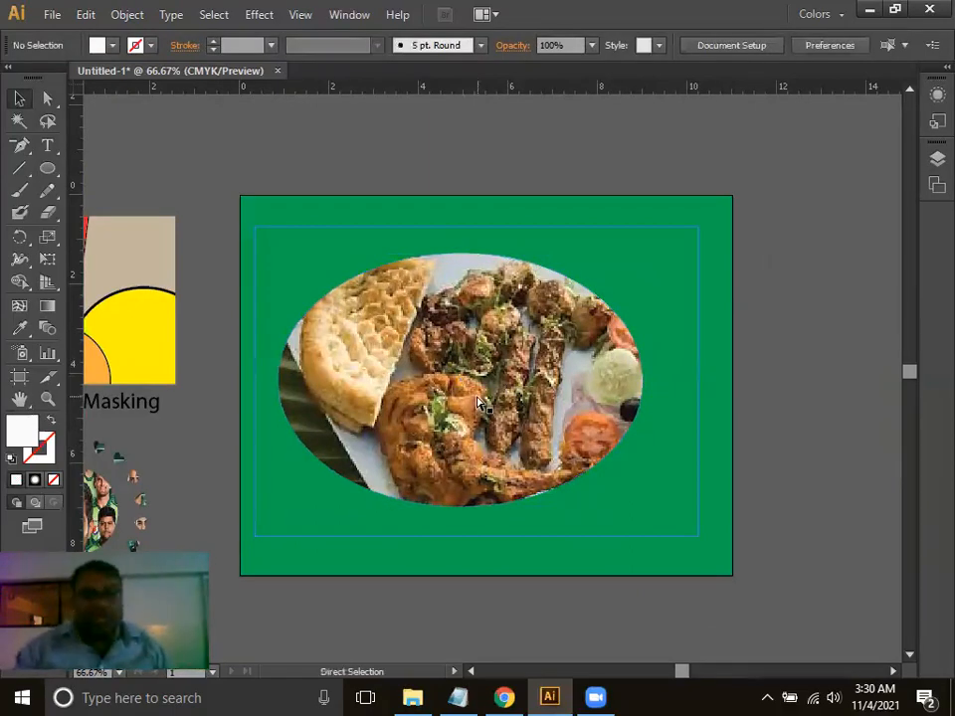
pyautogui.click(477, 402)
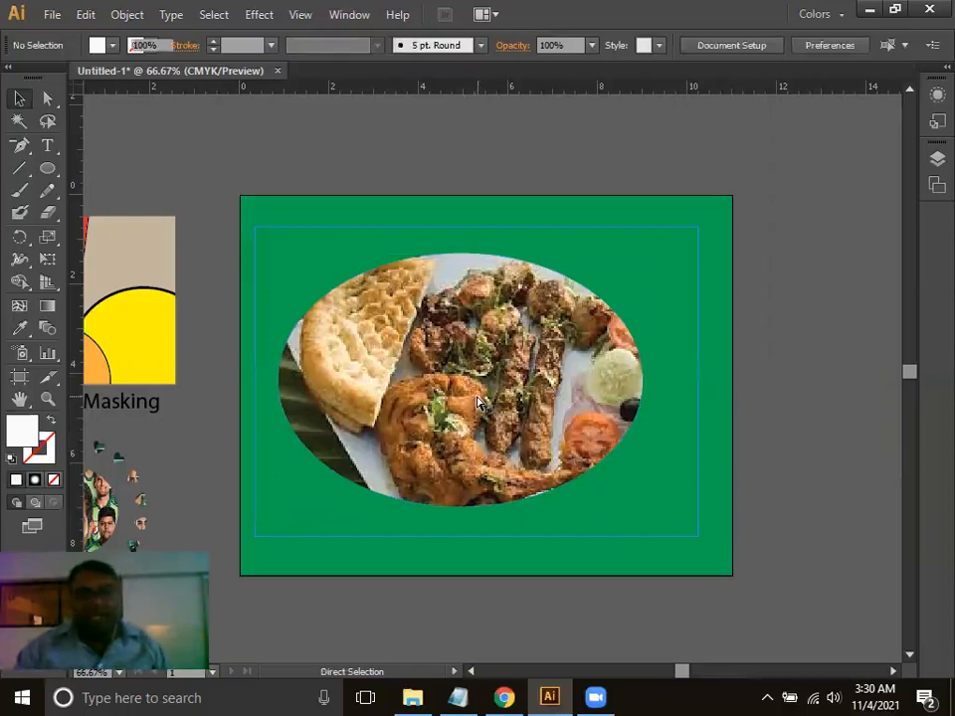
pyautogui.keyDown('ctrl'); pyautogui.click(461, 188); pyautogui.keyUp('ctrl')
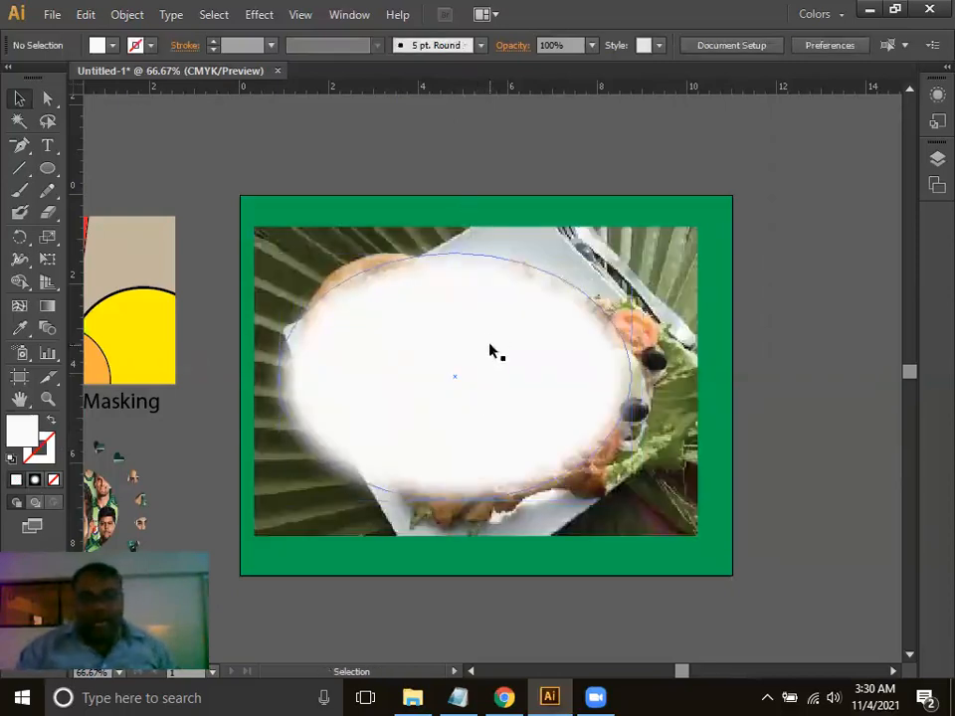
# Enlarge the blurred ellipse slightly towards the picture's lower-right corner and make an opacity mask from the ellipse and the food picture.
pyautogui.click(497, 402)
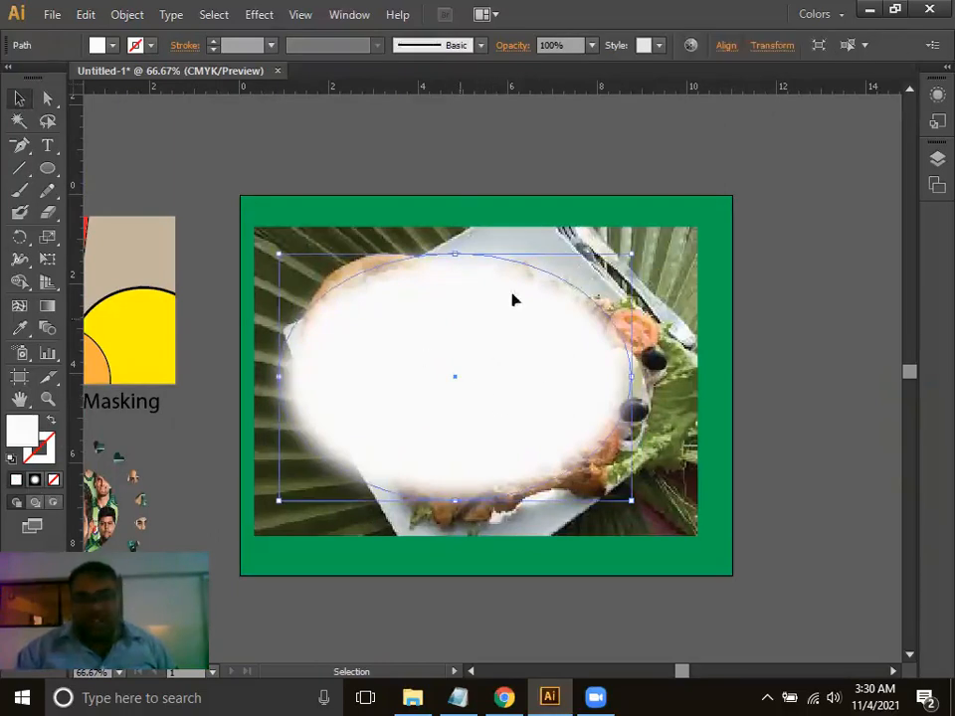
pyautogui.moveTo(631, 501); pyautogui.dragTo(650, 509)
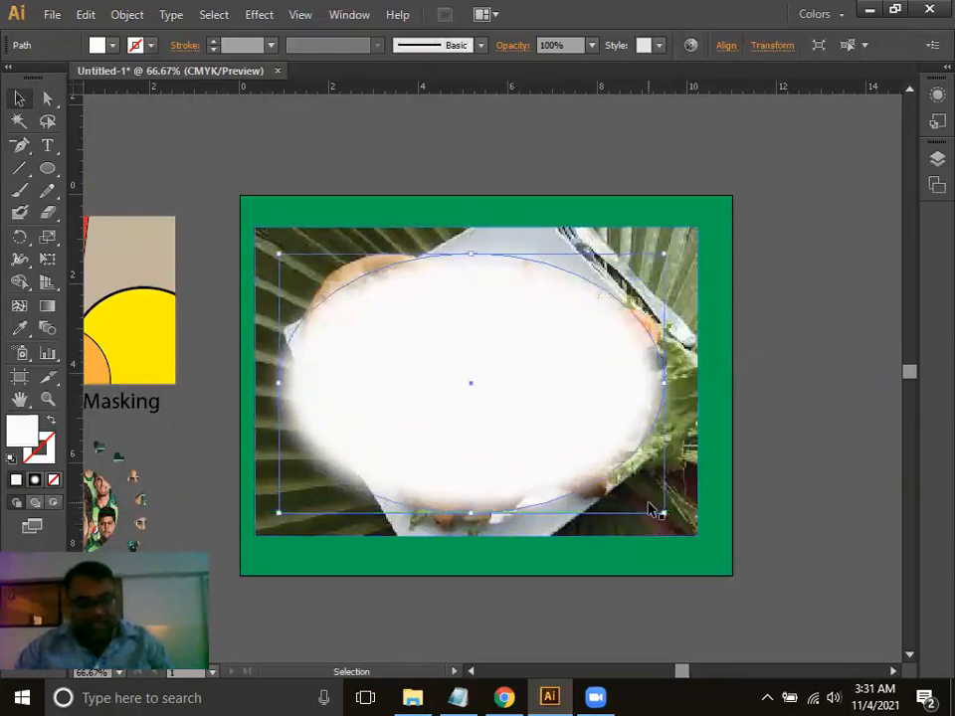
pyautogui.hotkey('ctrl', 'shift', 'F10')
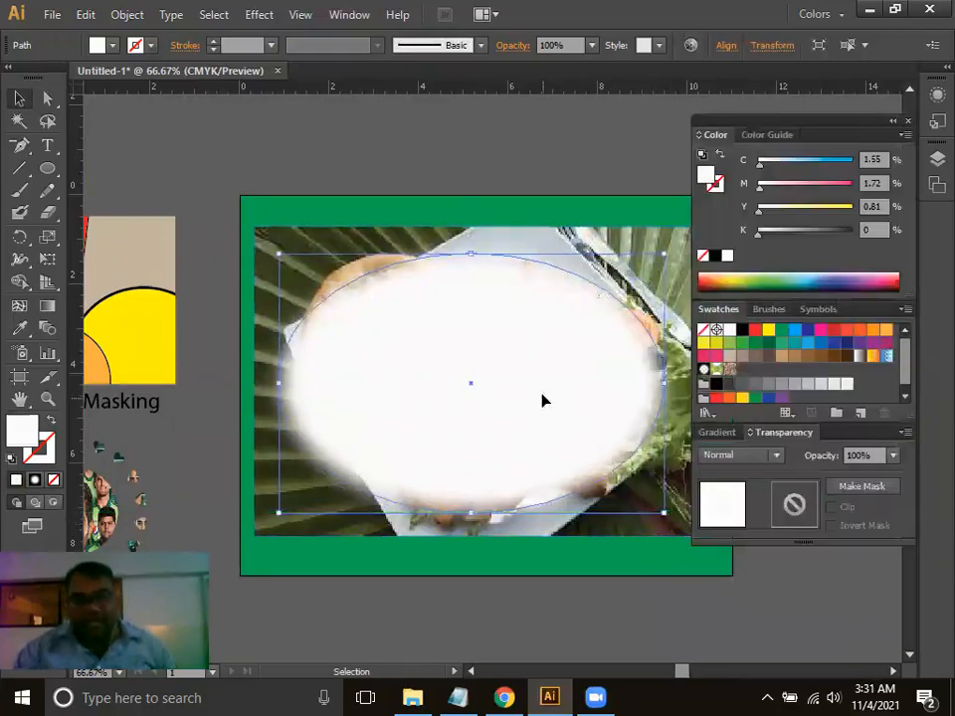
pyautogui.moveTo(558, 419); pyautogui.dragTo(504, 403)
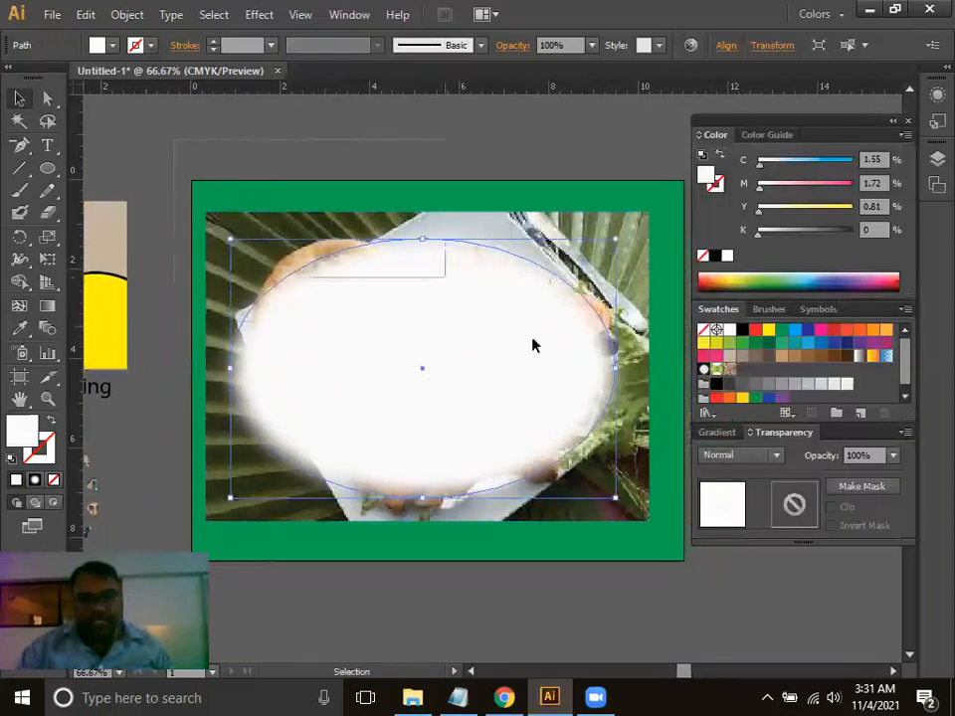
pyautogui.hotkey('ctrl', 'a')
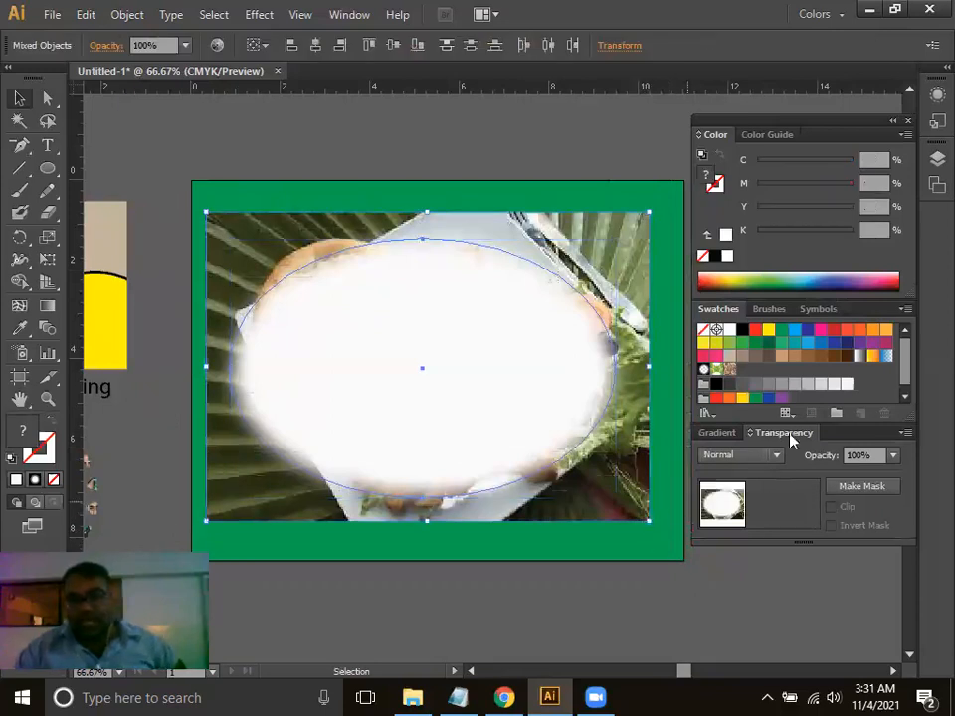
pyautogui.click(862, 487)
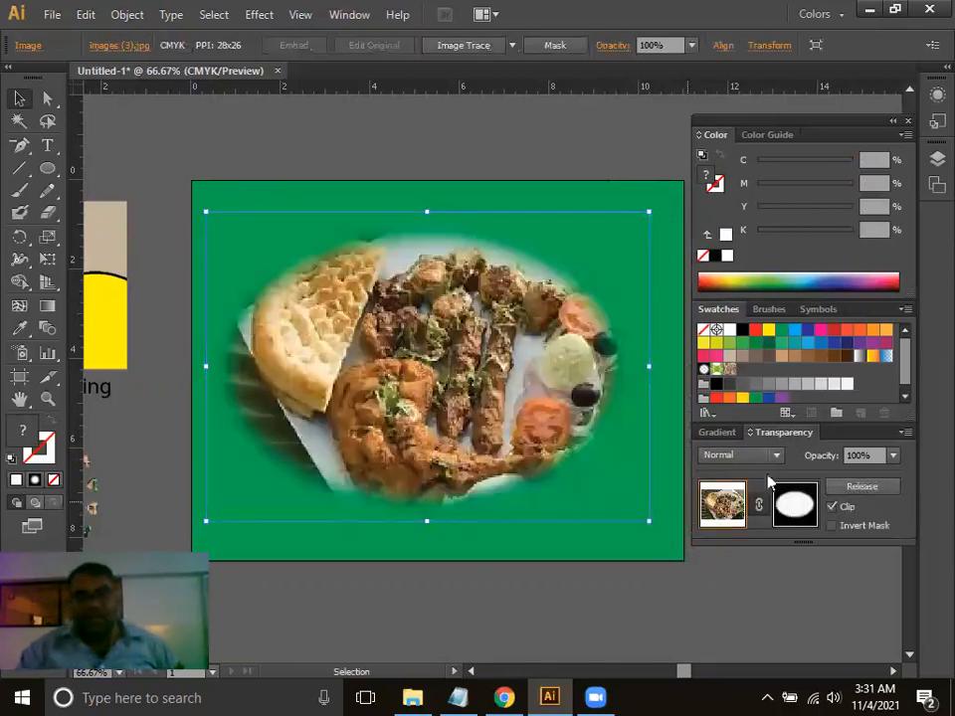
pyautogui.click(552, 596)
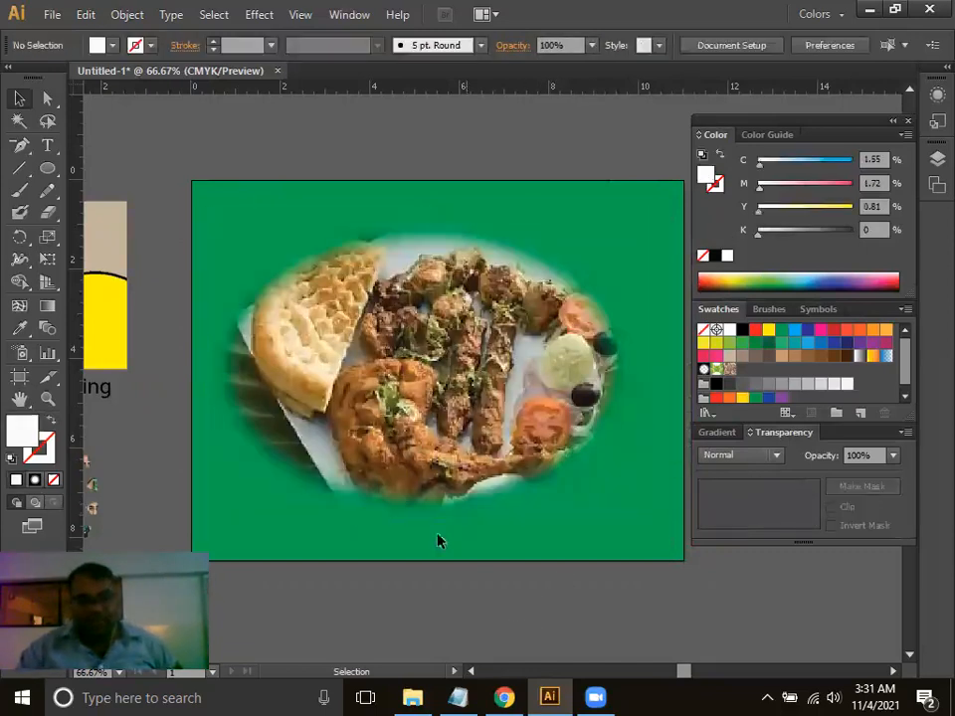
# Scale the masked food picture down and move it nearer the middle of the green artboard.
pyautogui.click(417, 411)
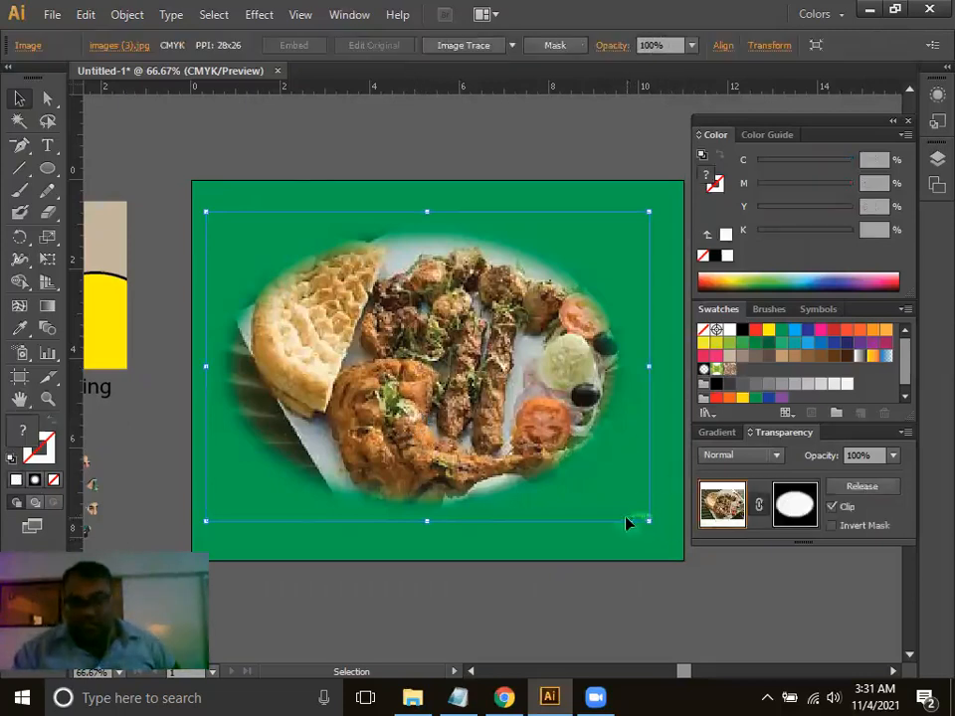
pyautogui.moveTo(646, 521); pyautogui.dragTo(553, 449)
pyautogui.moveTo(444, 355); pyautogui.dragTo(516, 403)
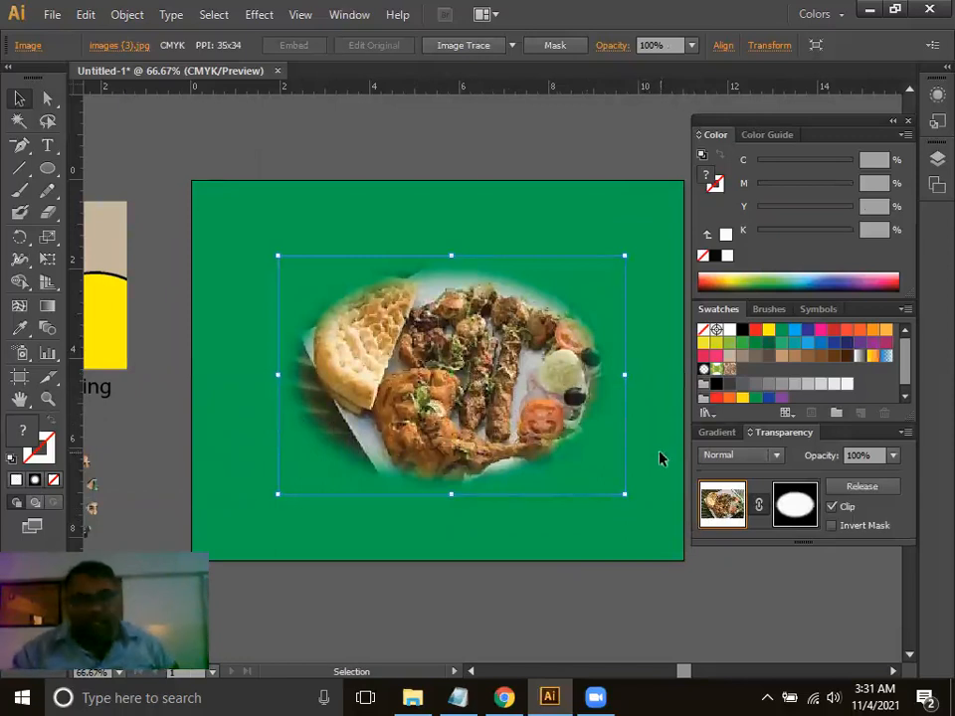
# Enter the food picture's opacity mask for editing and show the mask ellipse's Appearance settings in a floating panel.
pyautogui.click(796, 511)
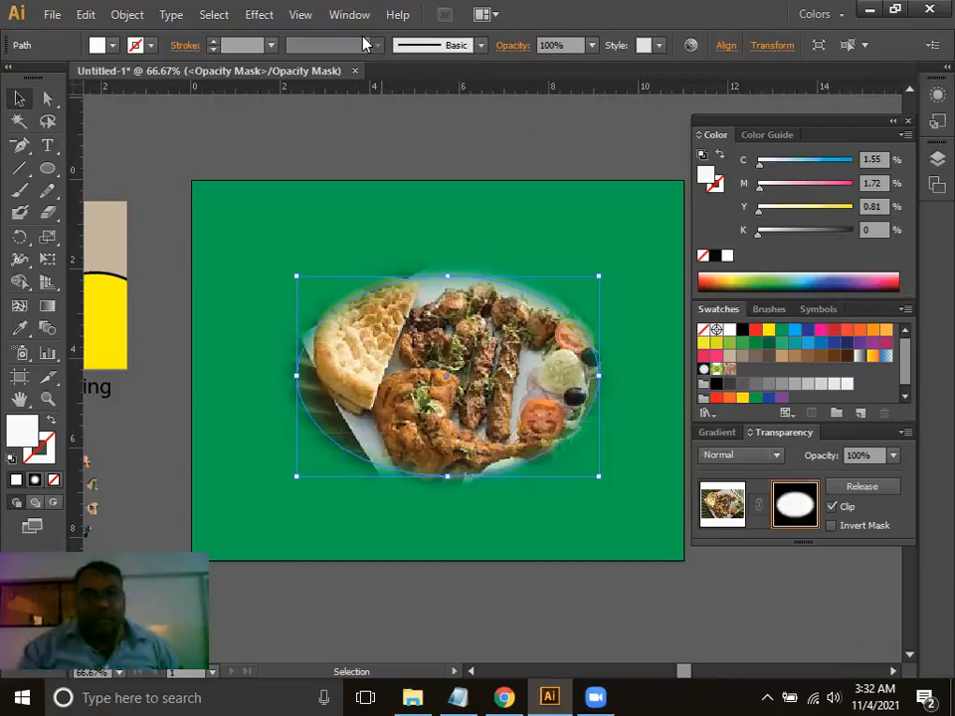
pyautogui.click(349, 14)
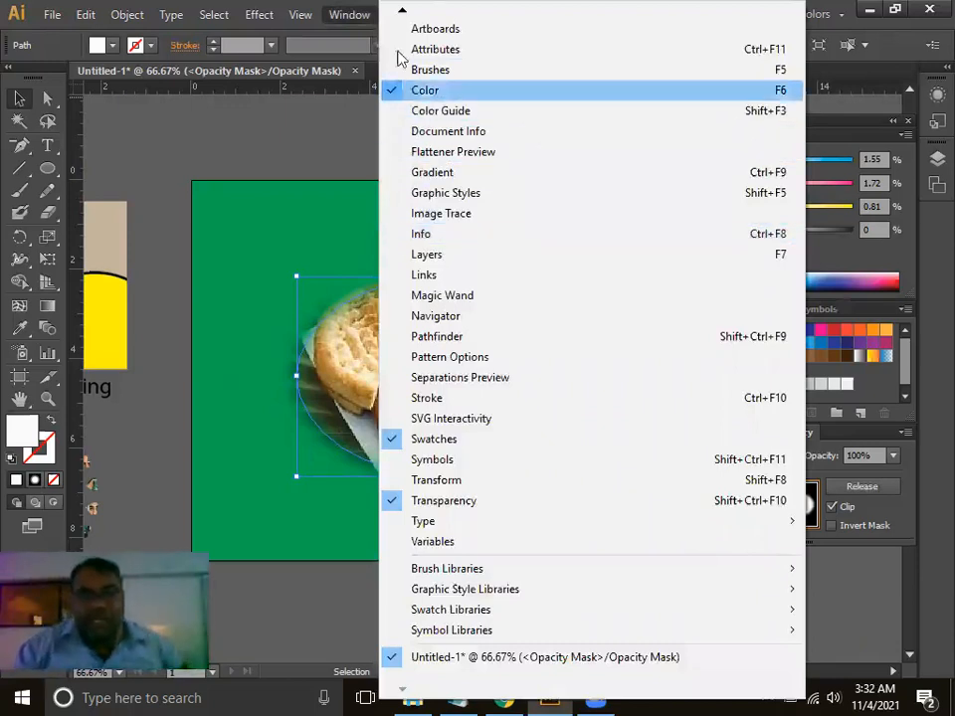
pyautogui.click(388, 17)
pyautogui.click(389, 17)
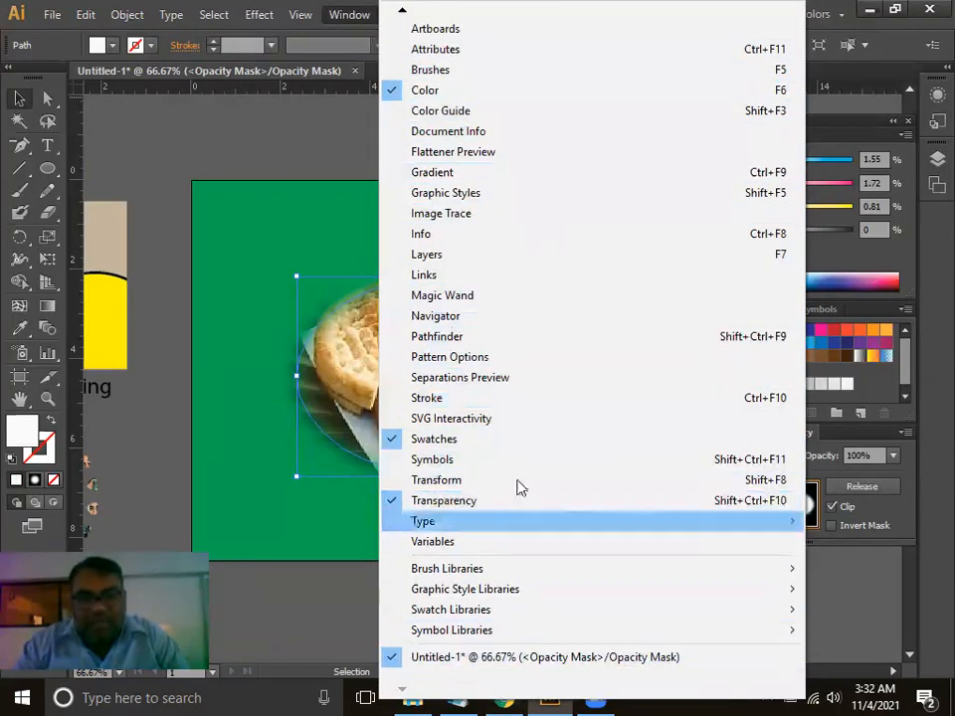
pyautogui.moveTo(402, 14)
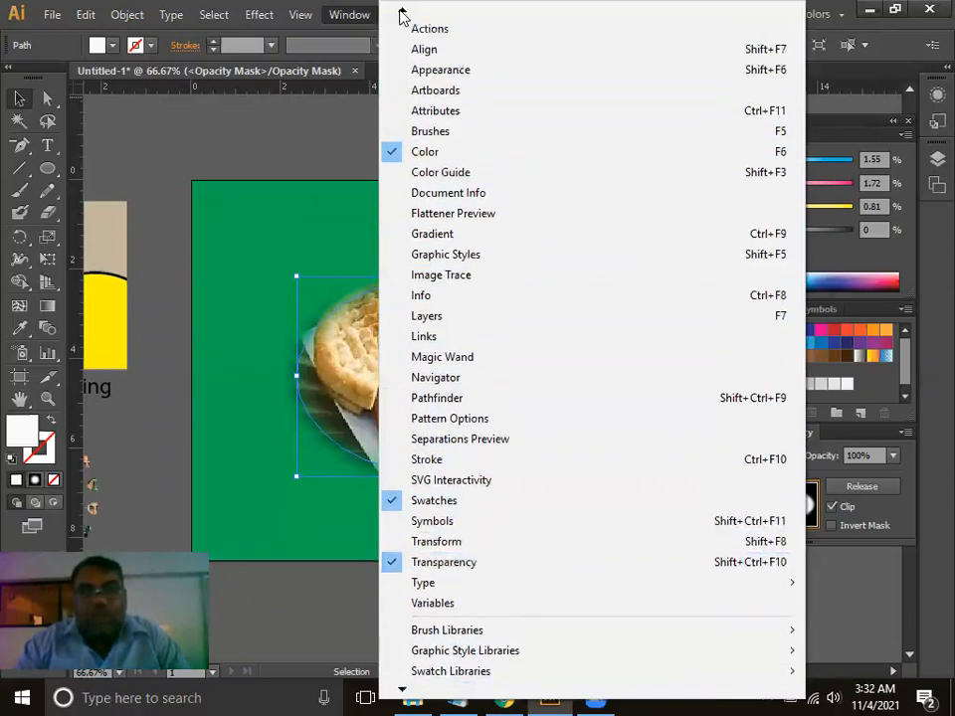
pyautogui.click(496, 74)
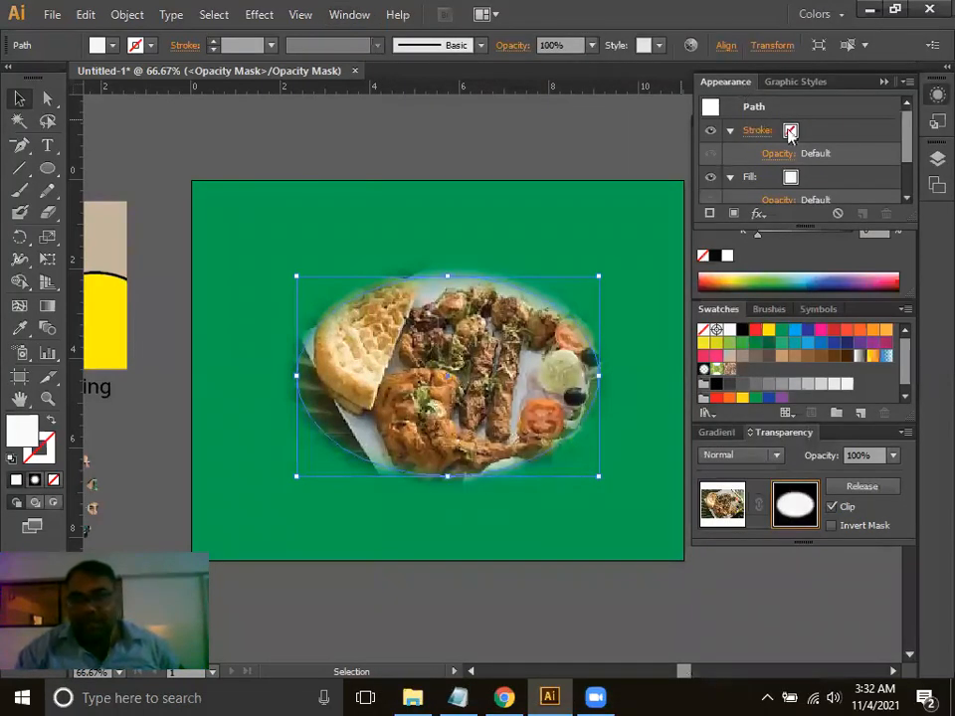
pyautogui.moveTo(725, 81); pyautogui.dragTo(397, 486)
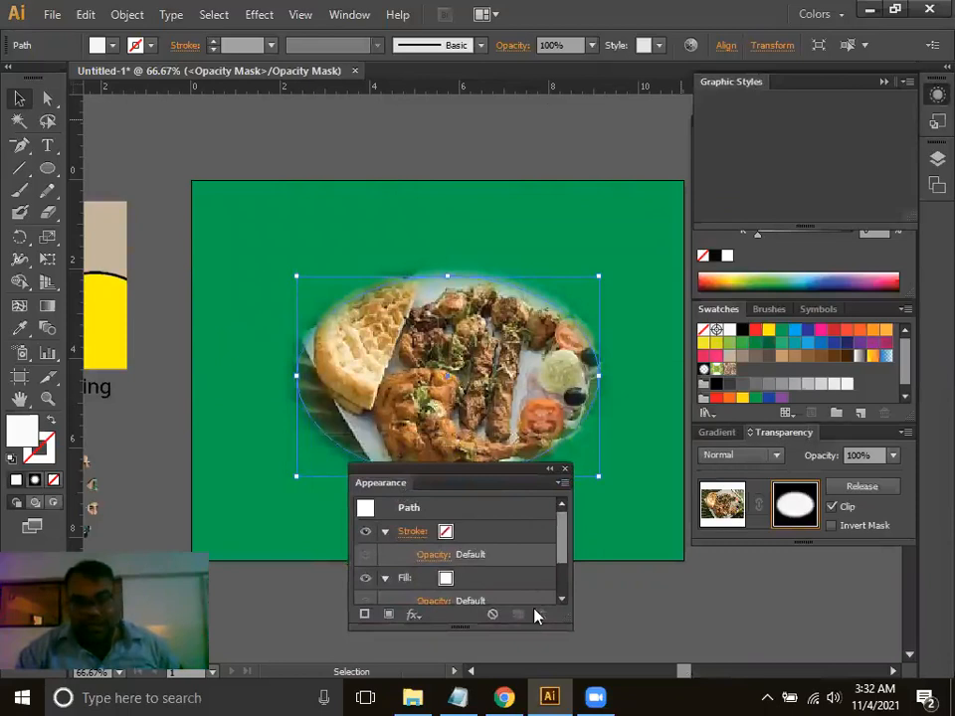
# Enlarge the floating Appearance panel to list all the mask ellipse's attributes and move it clear of the food picture.
pyautogui.moveTo(532, 472); pyautogui.dragTo(537, 407)
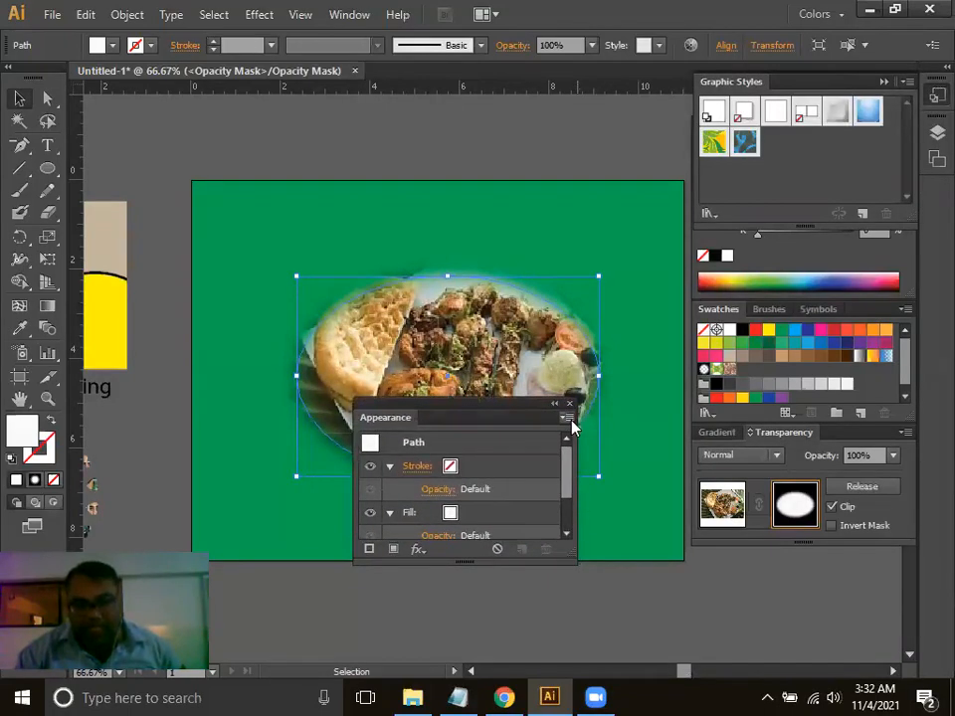
pyautogui.click(567, 418)
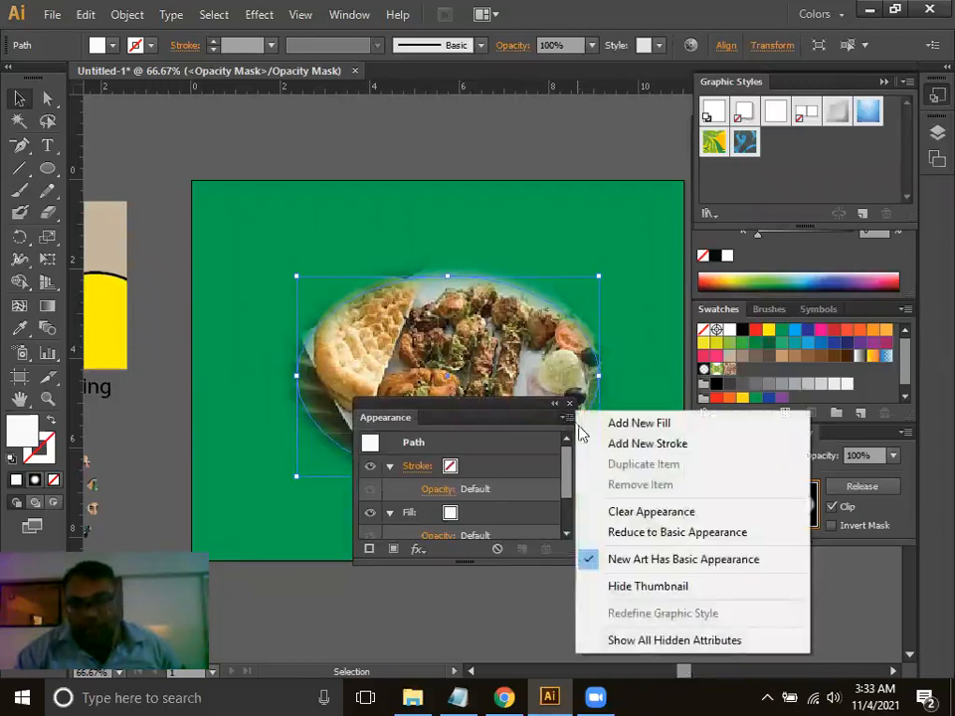
pyautogui.click(649, 643)
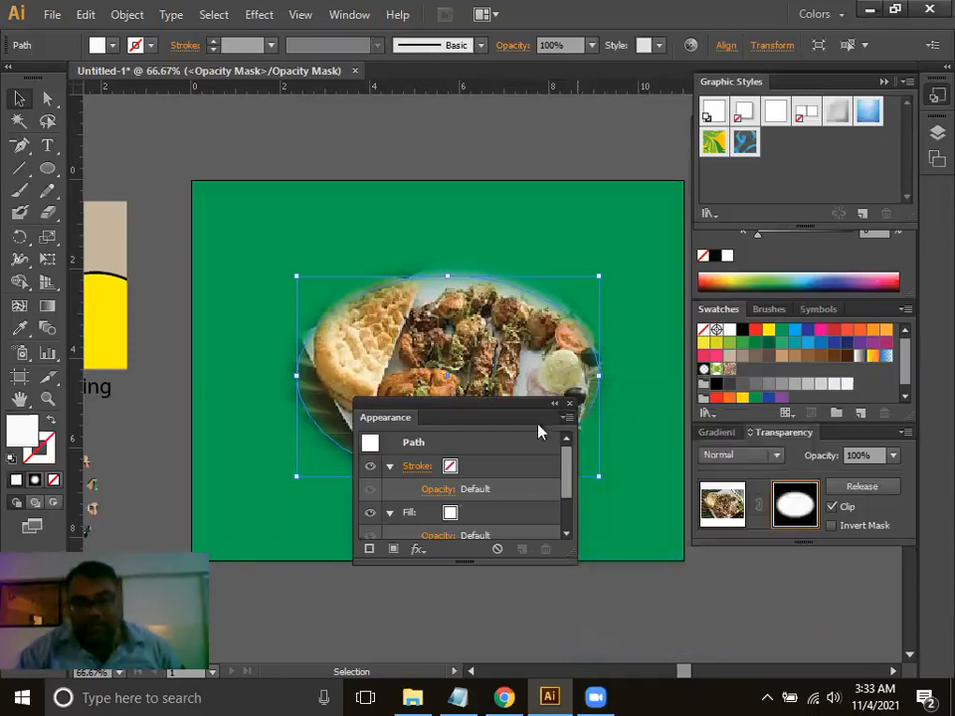
pyautogui.moveTo(534, 408); pyautogui.dragTo(534, 286)
pyautogui.moveTo(577, 451); pyautogui.dragTo(593, 632)
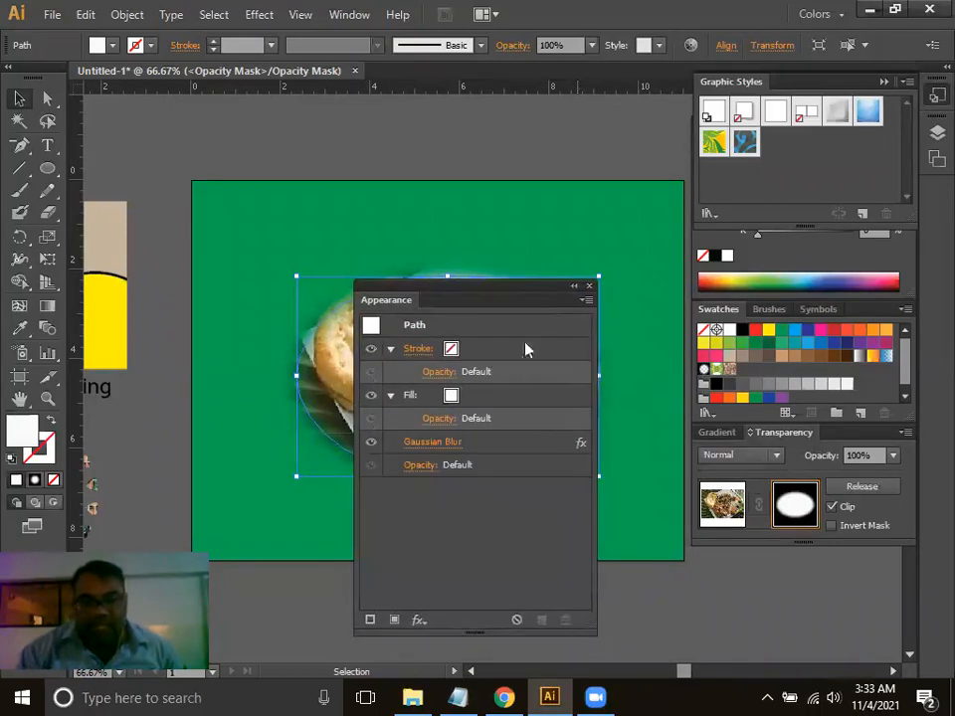
pyautogui.moveTo(532, 288); pyautogui.dragTo(813, 216)
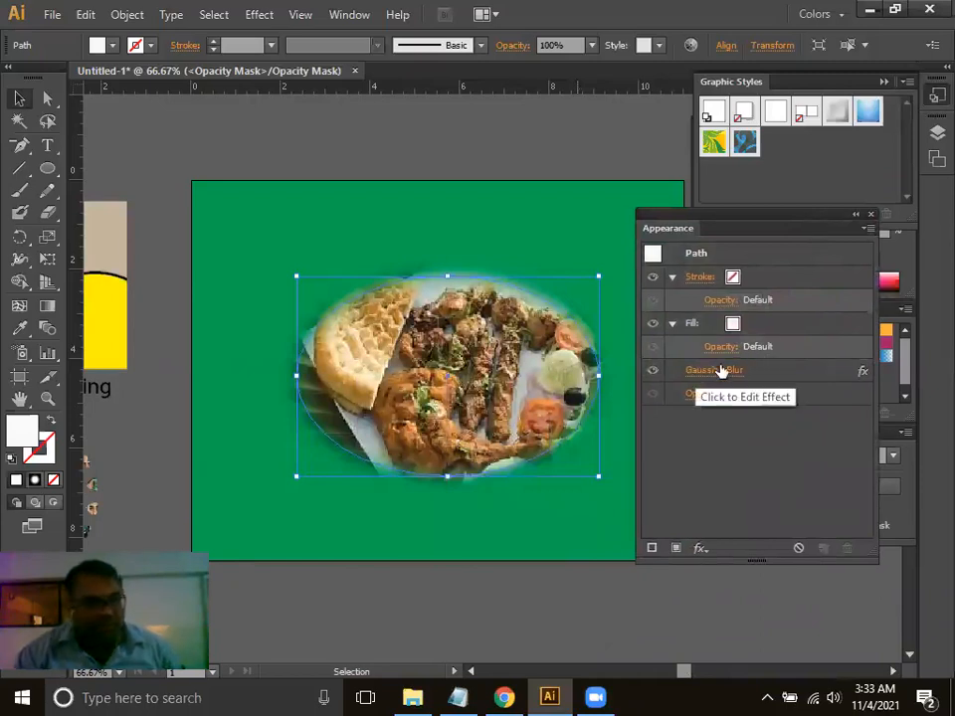
pyautogui.moveTo(750, 221); pyautogui.dragTo(199, 141)
pyautogui.press('space')
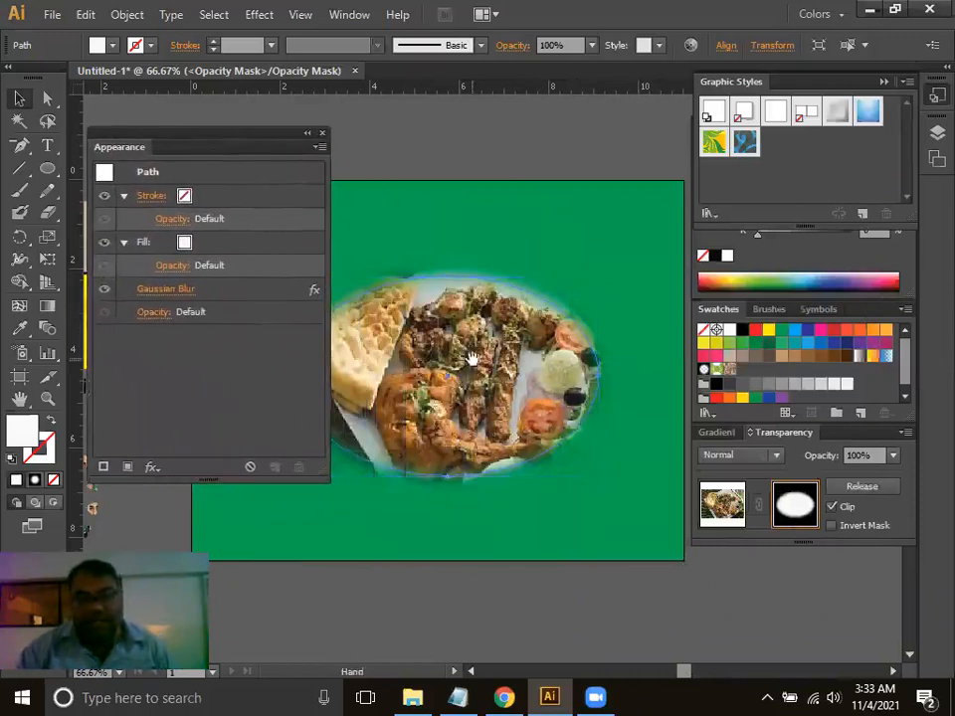
pyautogui.moveTo(472, 358); pyautogui.dragTo(531, 352)
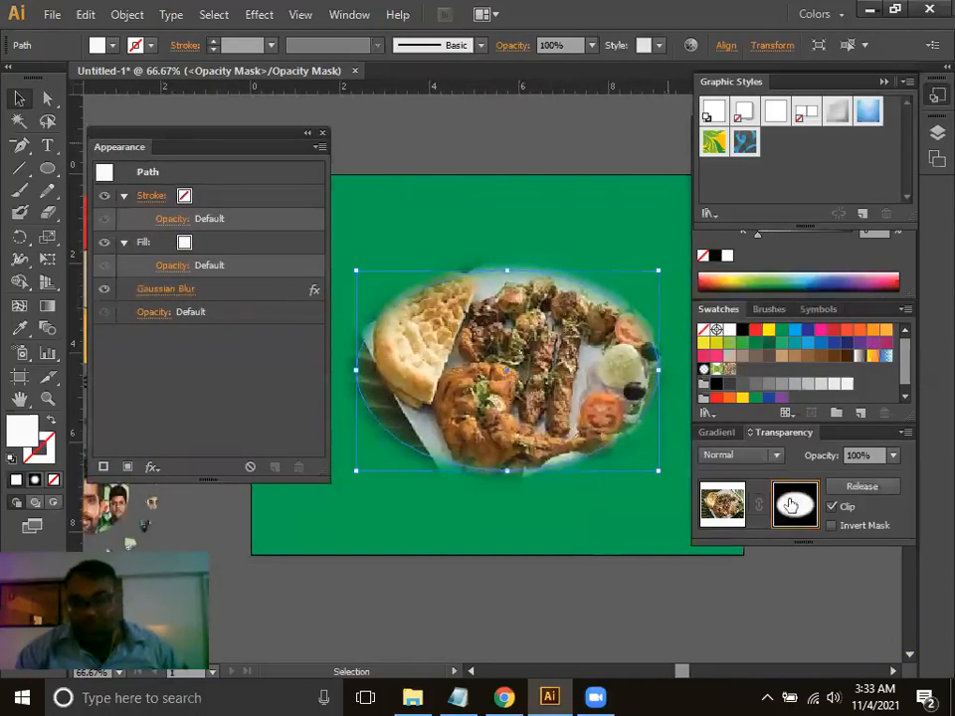
pyautogui.click(790, 505)
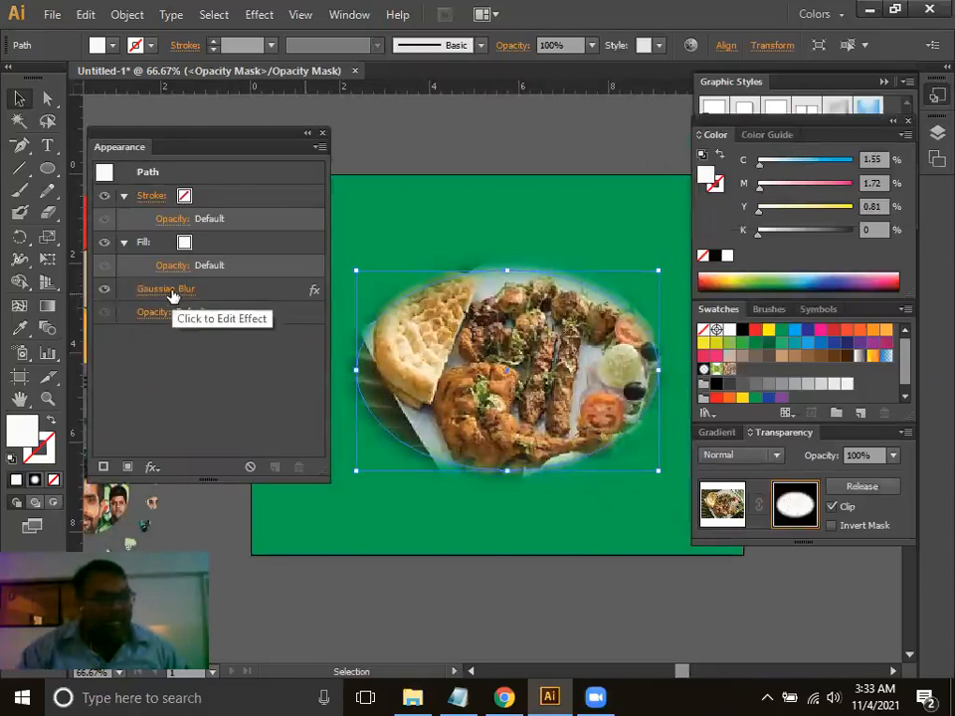
# Edit the mask ellipse's Gaussian Blur with preview on and try radii of 9.8, 27.4 and 0.1 pixels.
pyautogui.click(174, 290)
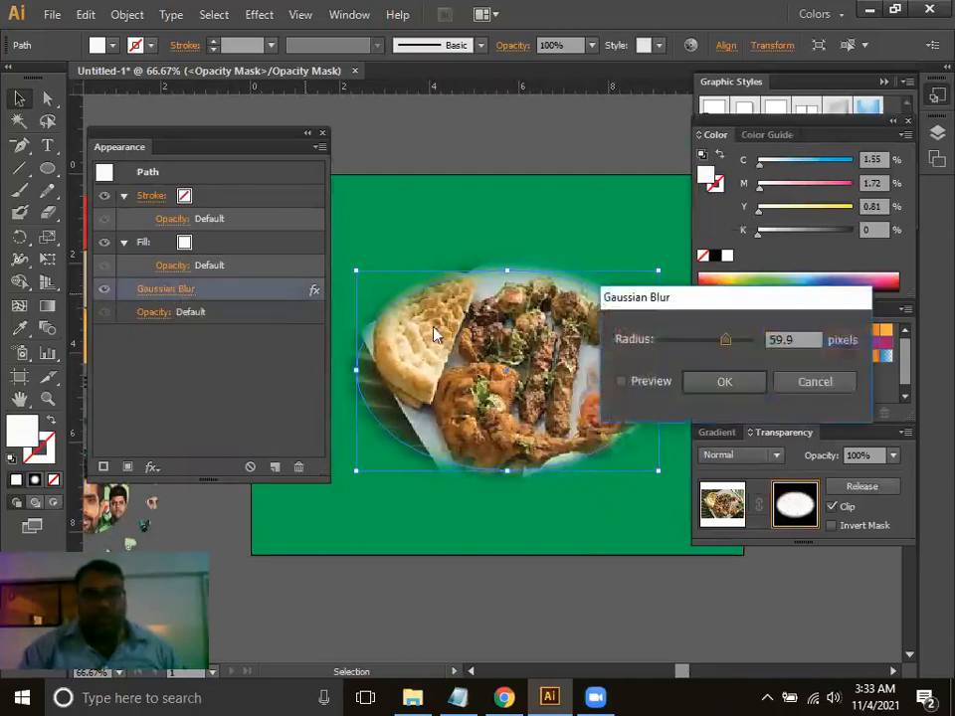
pyautogui.moveTo(731, 308); pyautogui.dragTo(503, 136)
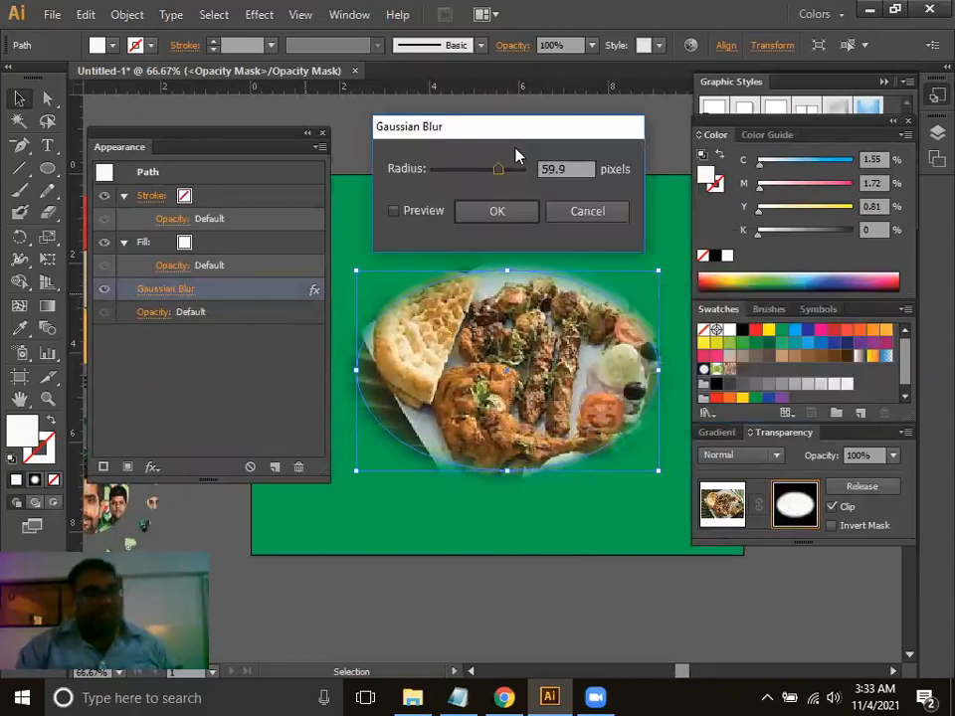
pyautogui.click(419, 213)
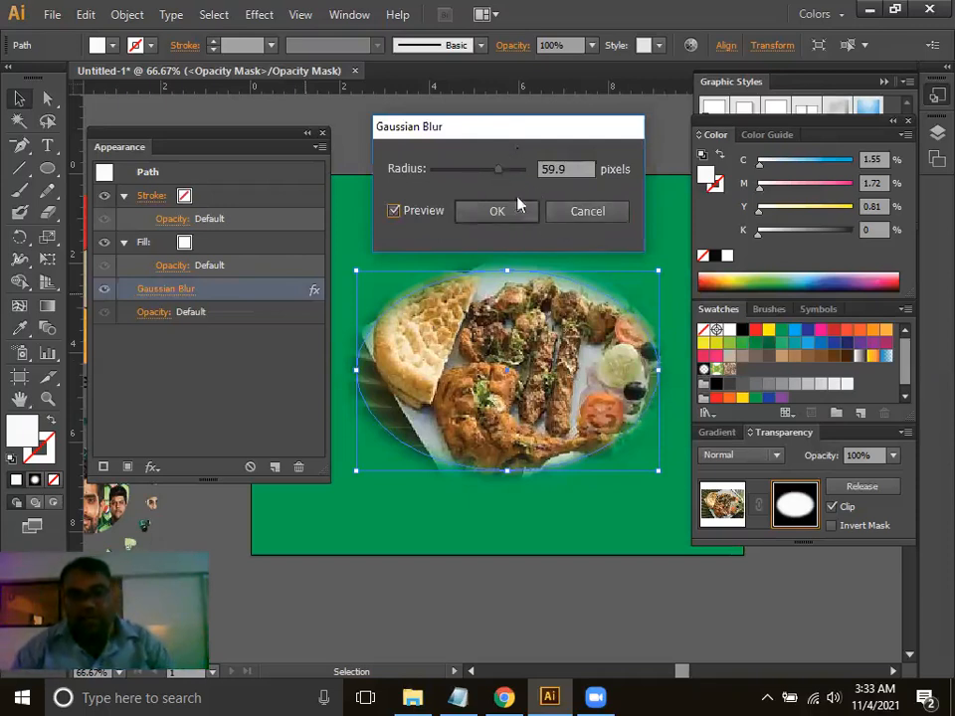
pyautogui.moveTo(497, 170); pyautogui.dragTo(473, 175)
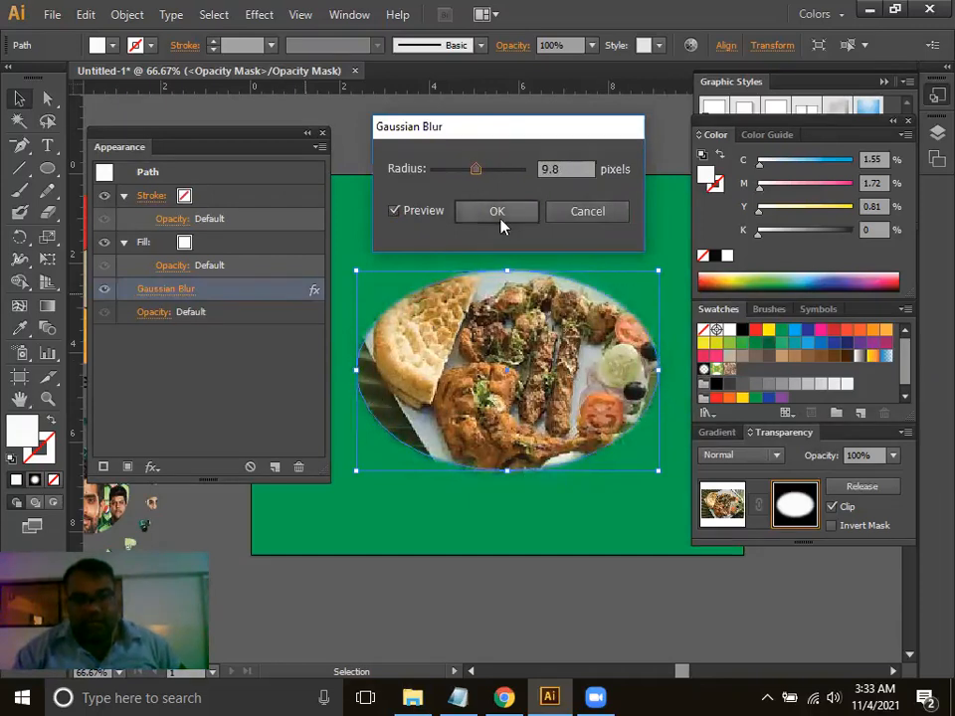
pyautogui.moveTo(508, 126); pyautogui.dragTo(536, 113)
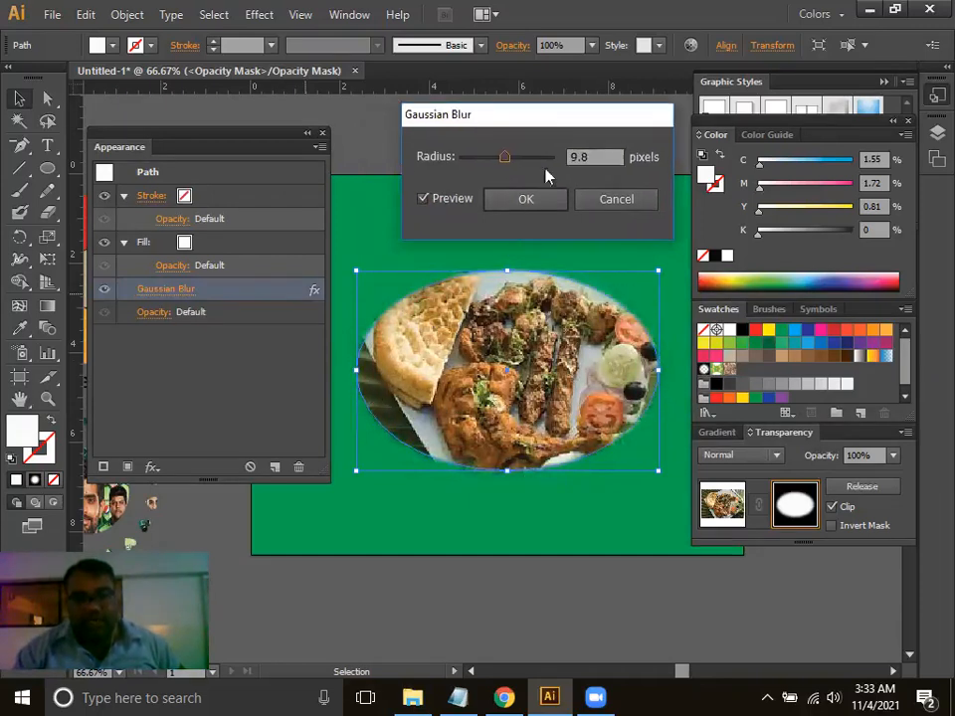
pyautogui.moveTo(502, 165); pyautogui.dragTo(515, 164)
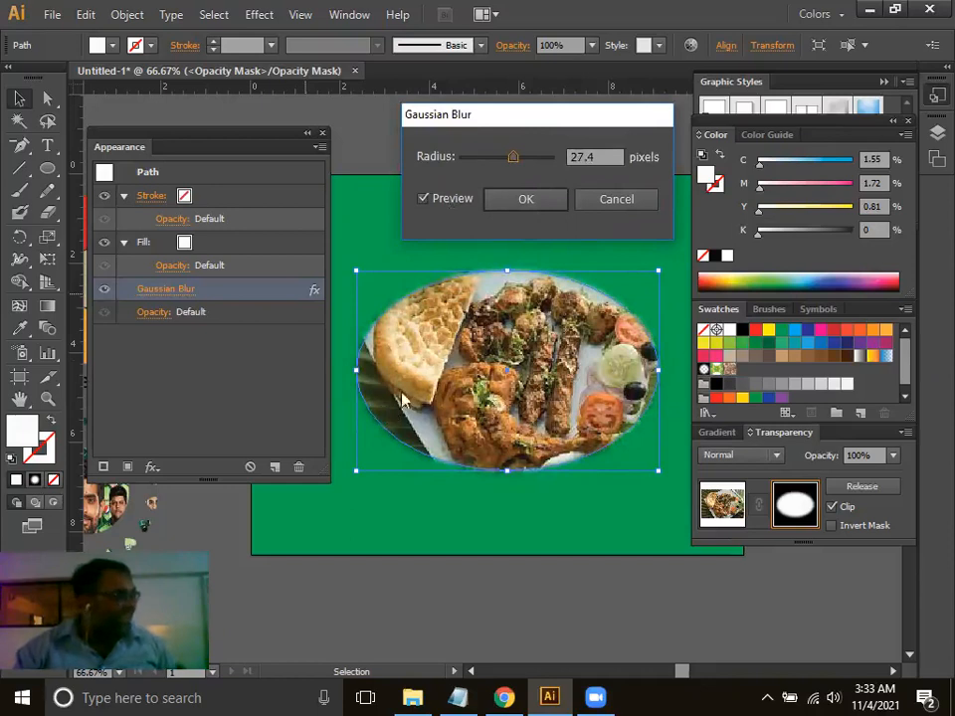
pyautogui.moveTo(513, 160); pyautogui.dragTo(446, 156)
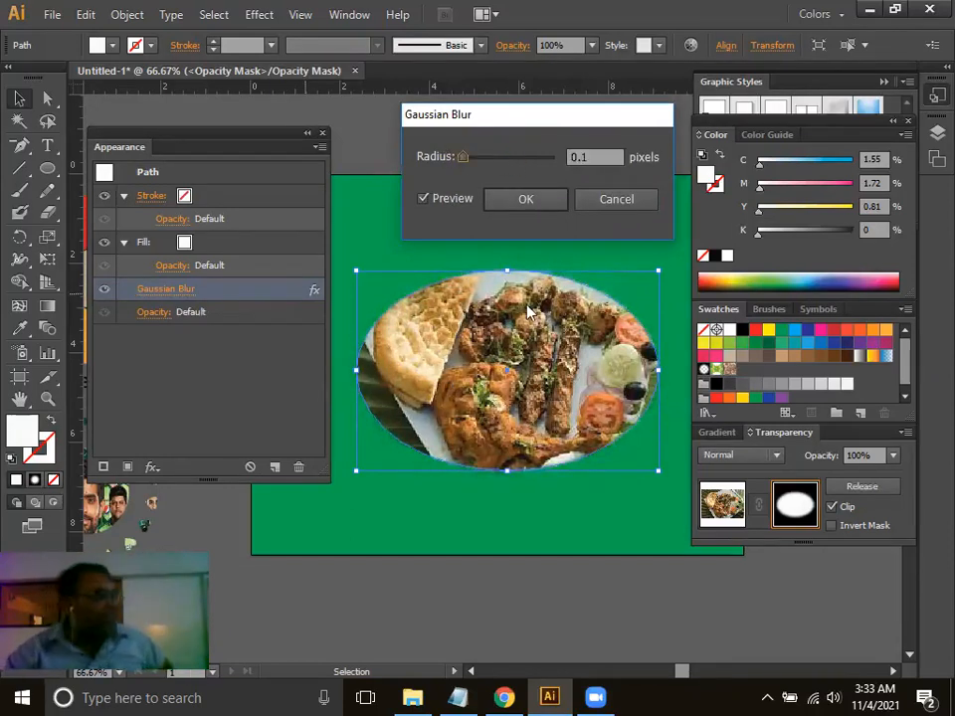
# Apply a Gaussian Blur radius of 17.3 pixels to the mask ellipse after comparing it with the preview off, and deselect the ellipse.
pyautogui.moveTo(464, 163); pyautogui.dragTo(501, 170)
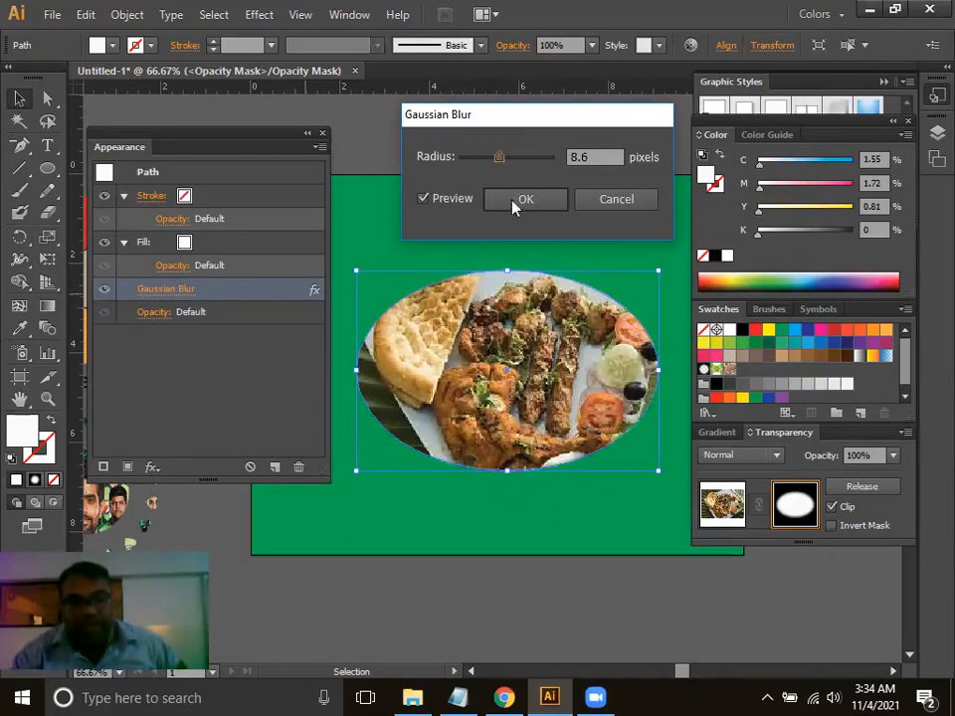
pyautogui.moveTo(505, 164); pyautogui.dragTo(509, 162)
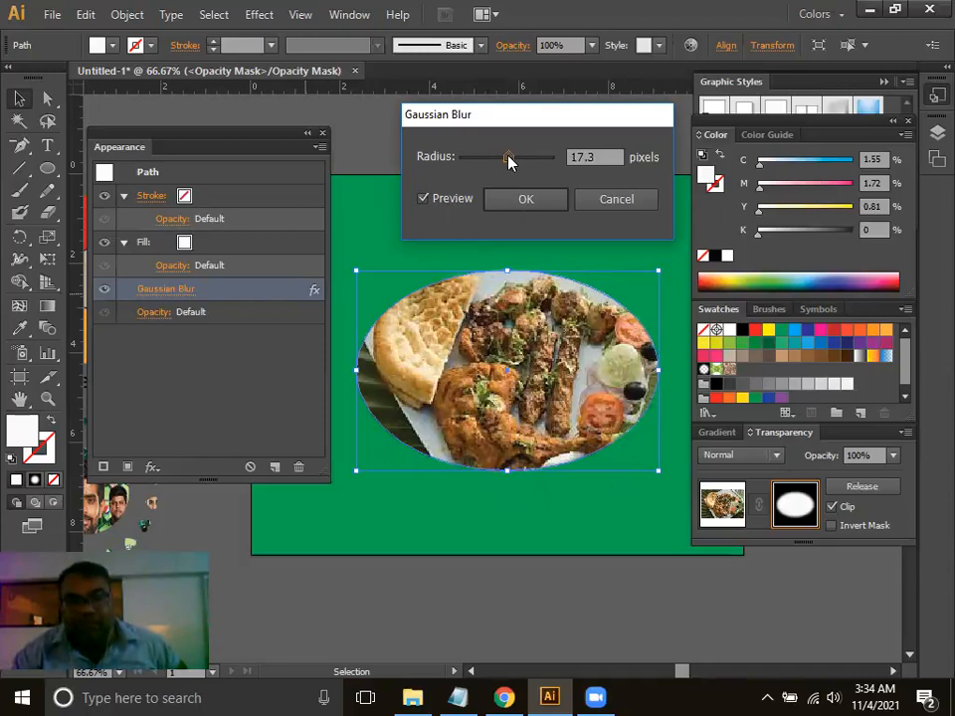
pyautogui.click(437, 199)
pyautogui.click(437, 199)
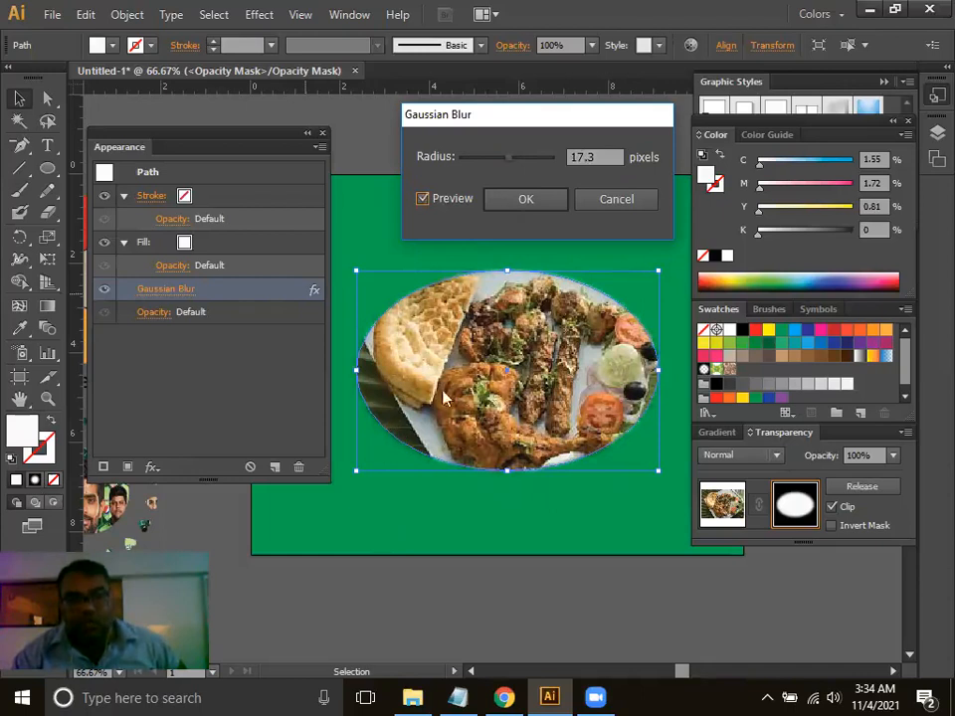
pyautogui.click(525, 201)
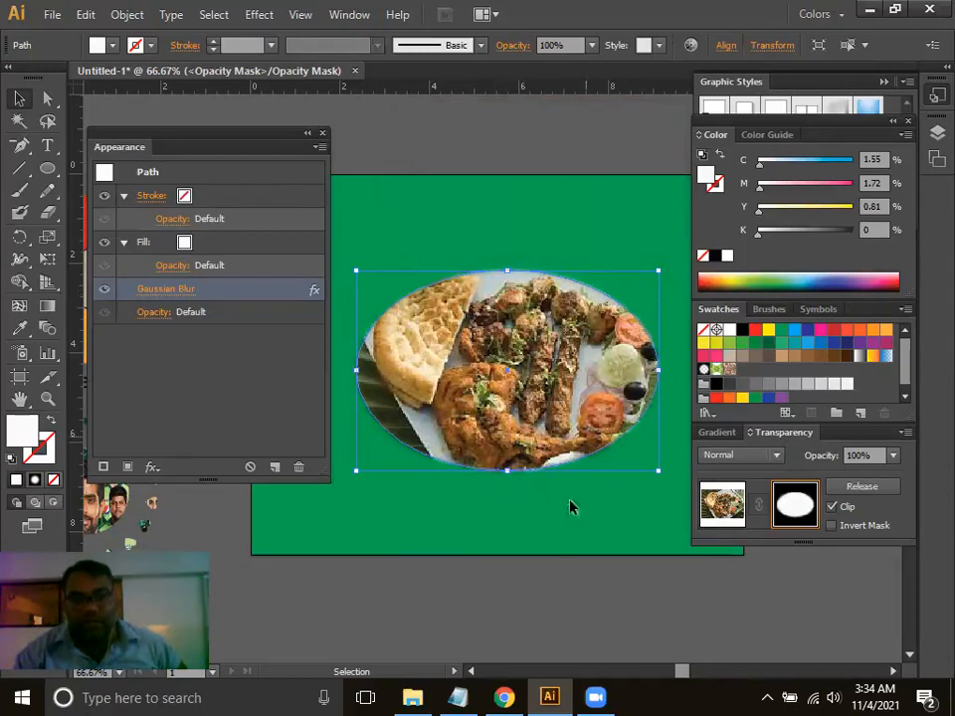
pyautogui.click(554, 577)
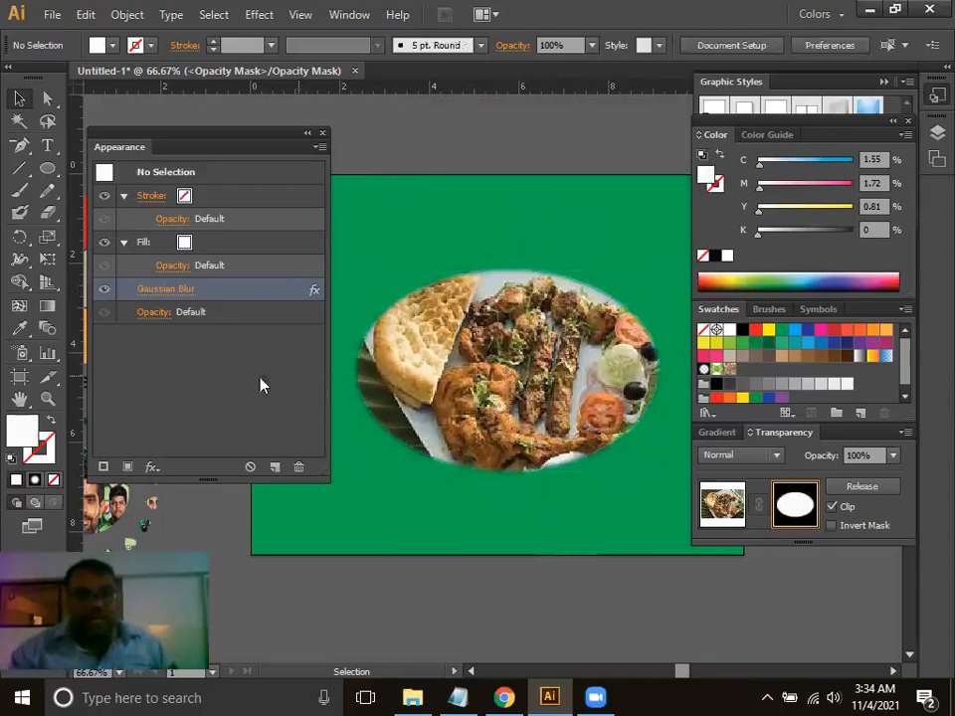
# Try to raise the Gaussian Blur radius to 84.6 pixels with nothing selected.
pyautogui.click(178, 293)
pyautogui.moveTo(508, 159); pyautogui.dragTo(537, 159)
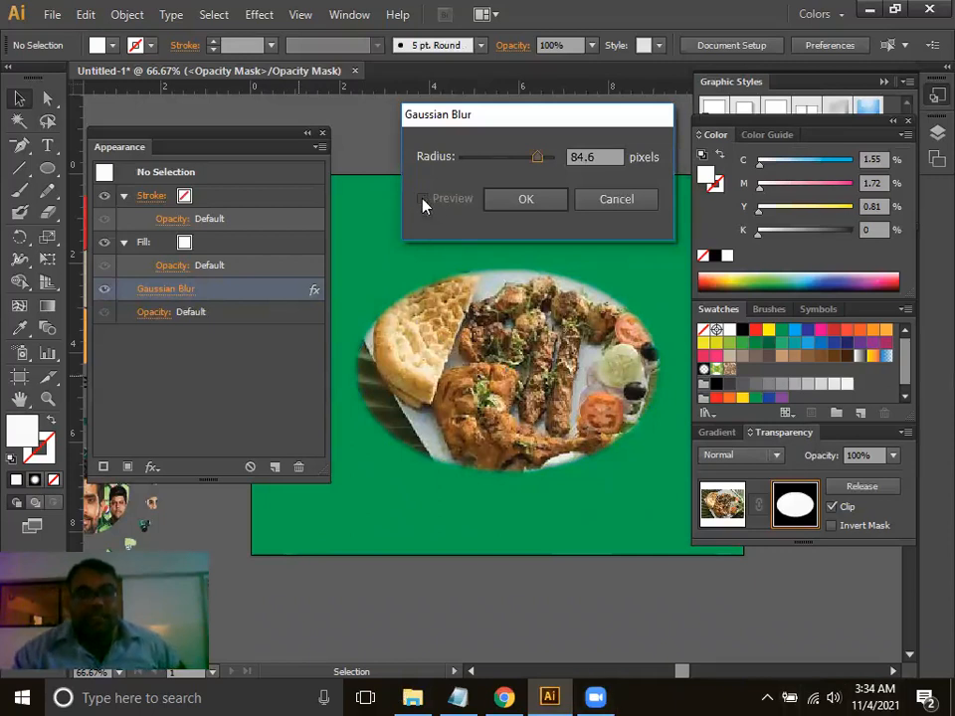
pyautogui.click(503, 203)
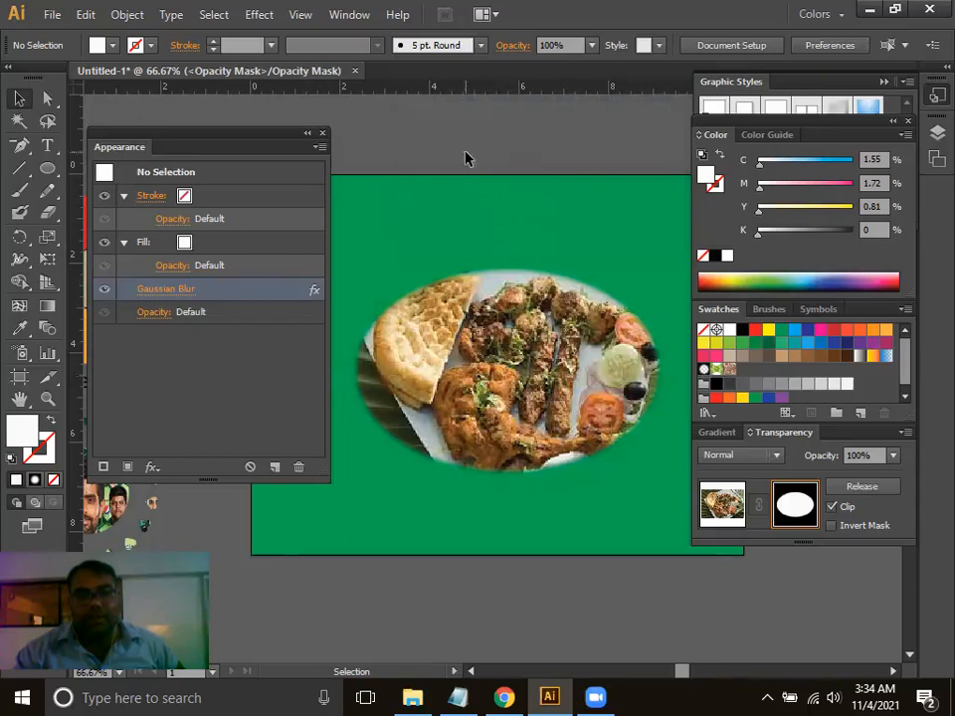
# Select the mask ellipse, set its Gaussian Blur radius to 57.5 pixels with preview on, and deselect it.
pyautogui.click(475, 313)
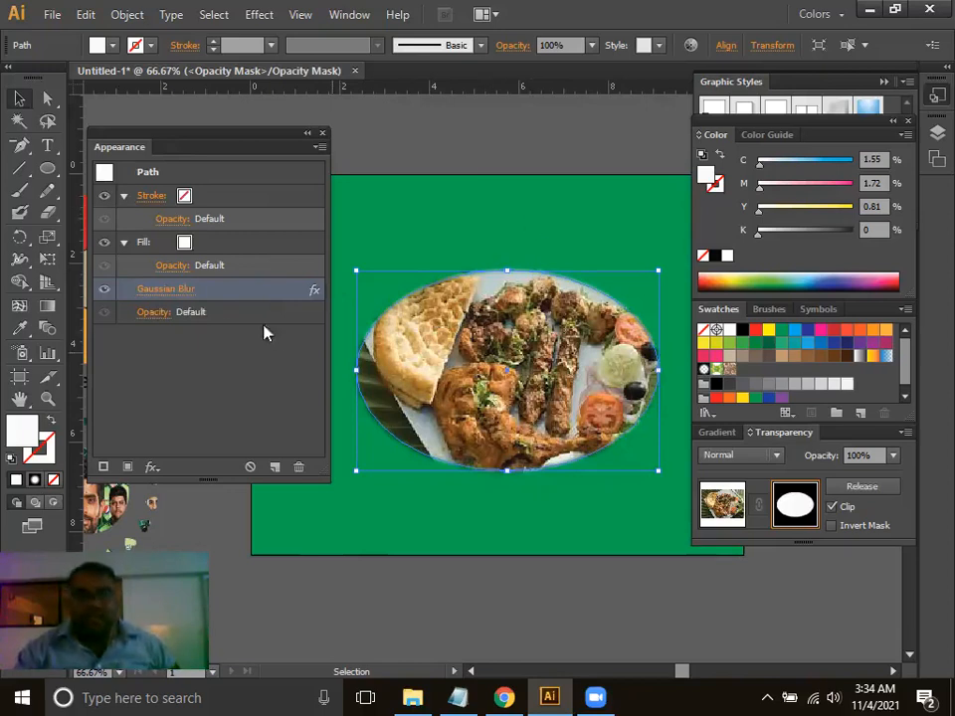
pyautogui.click(171, 289)
pyautogui.click(423, 199)
pyautogui.moveTo(513, 160); pyautogui.dragTo(550, 162)
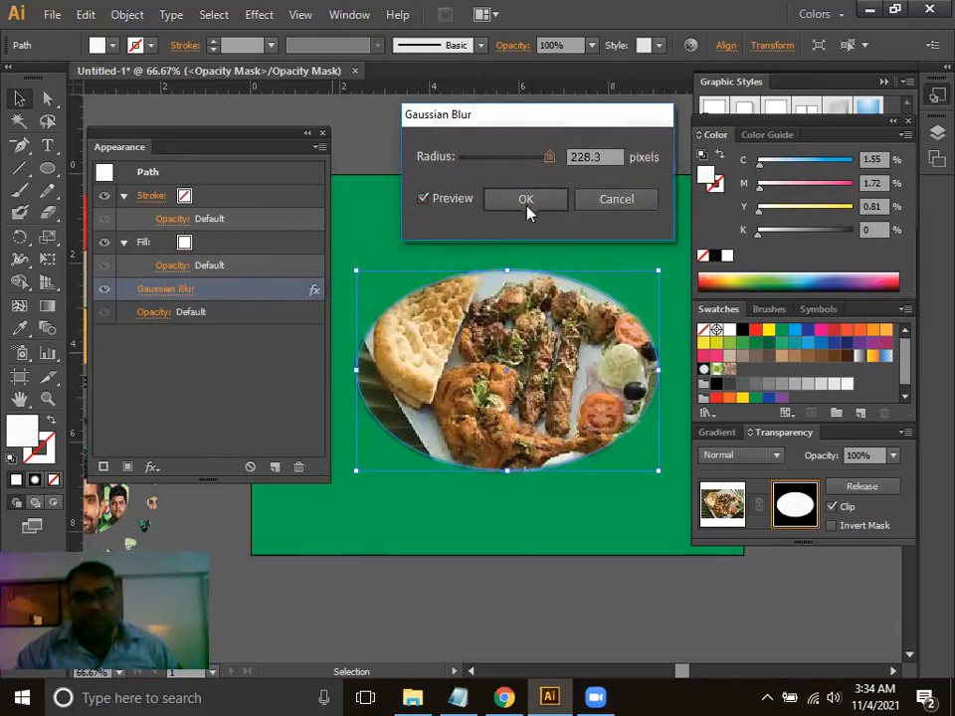
pyautogui.moveTo(549, 159); pyautogui.dragTo(528, 162)
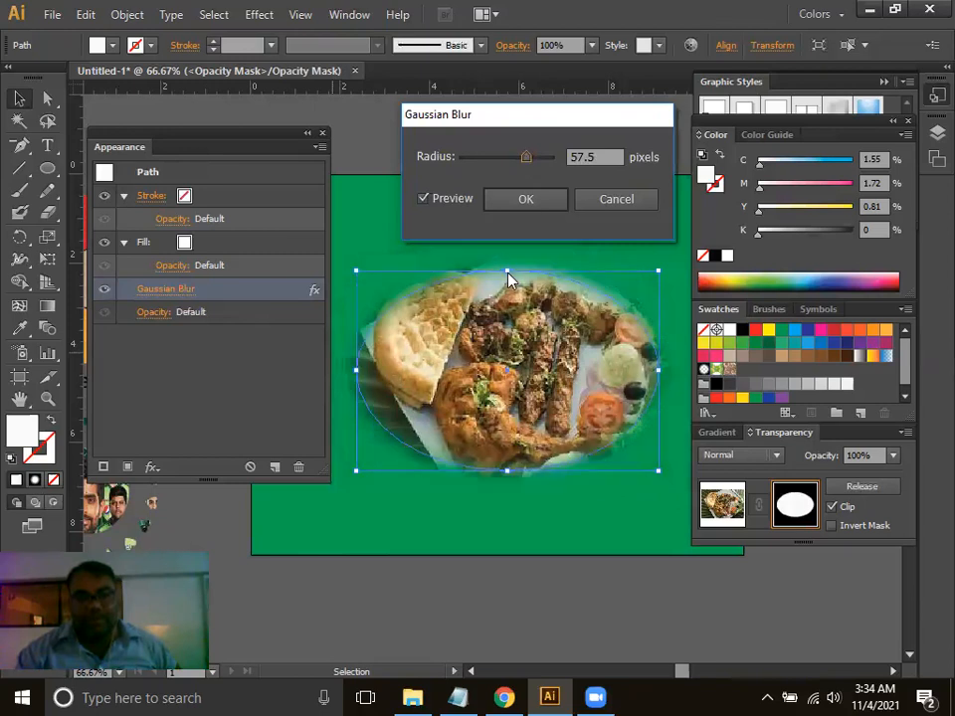
pyautogui.click(526, 199)
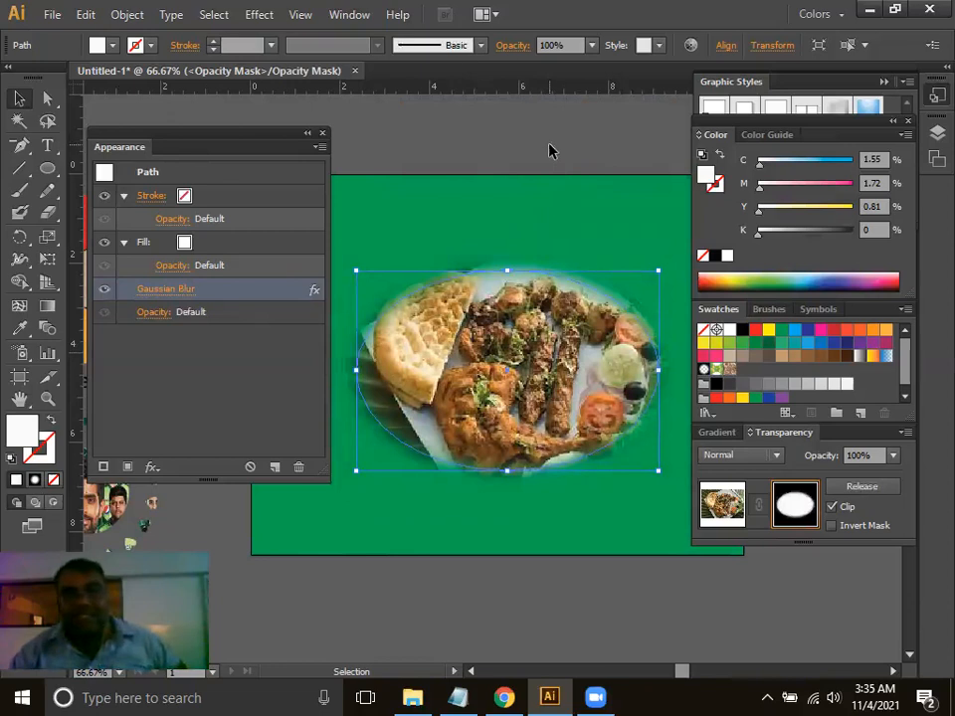
pyautogui.click(550, 150)
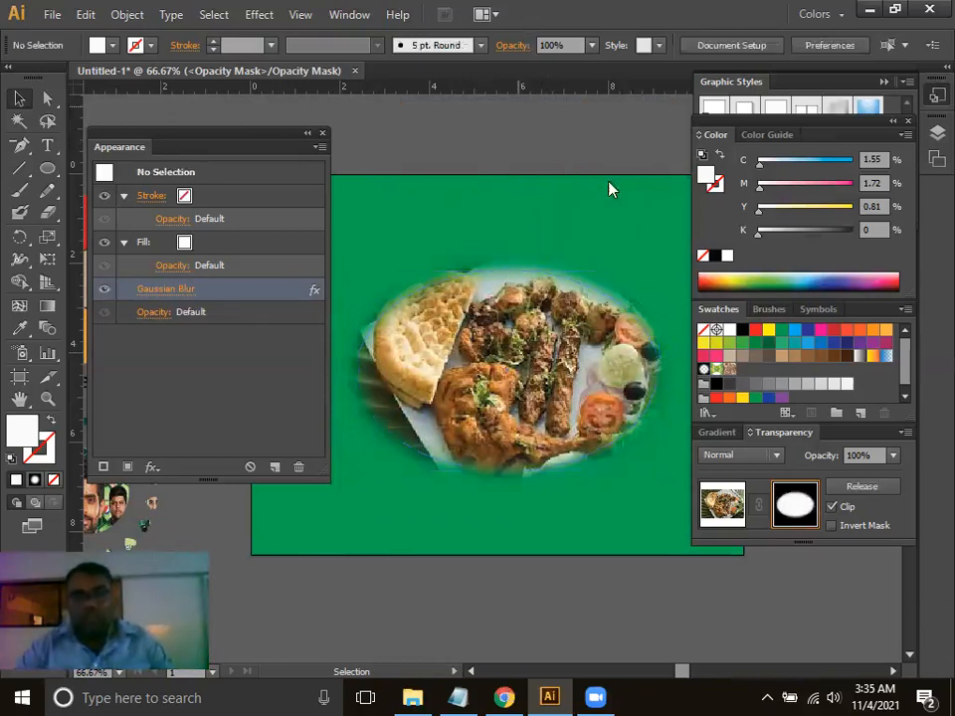
# Switch to Chrome and bring up the "lal qila food menu picture" image search results.
pyautogui.hotkey('alt', 'Tab')
pyautogui.click(302, 26)
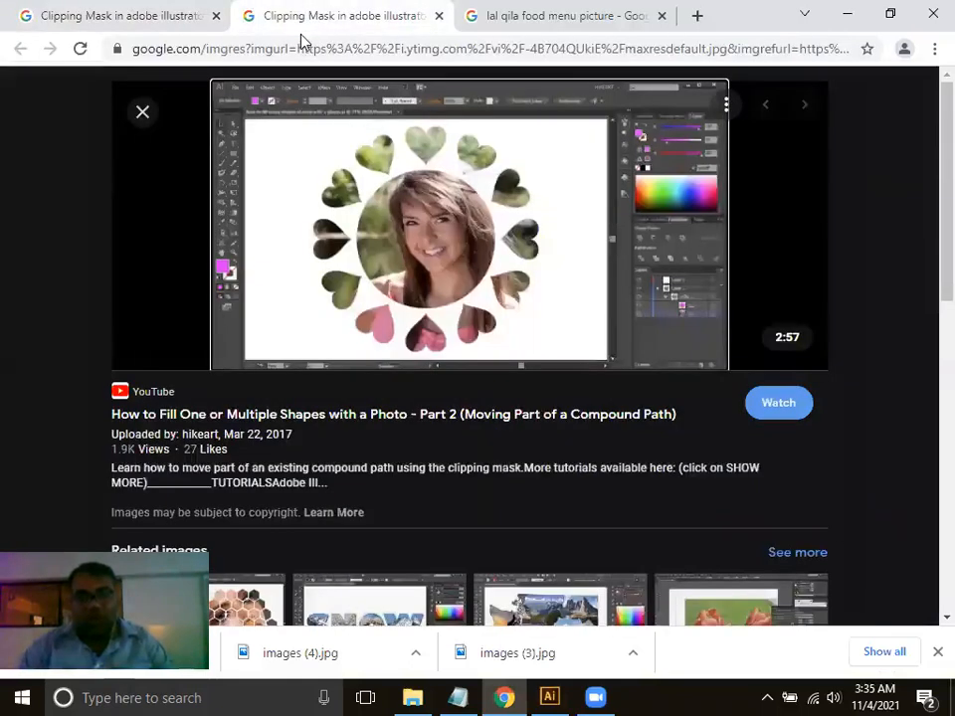
pyautogui.hotkey('ctrl', 'Tab')
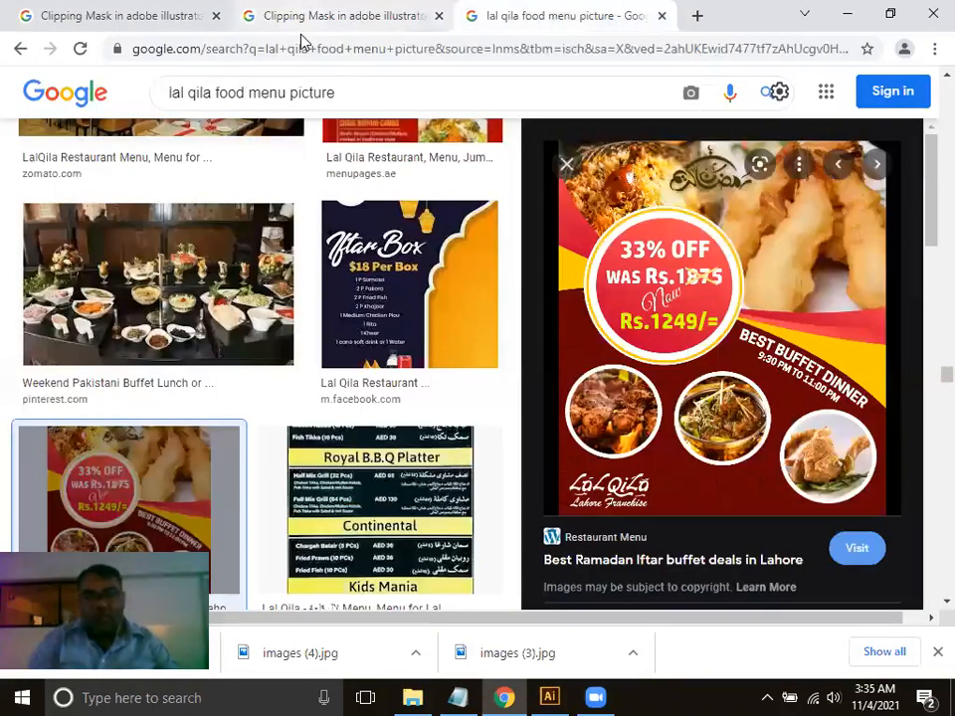